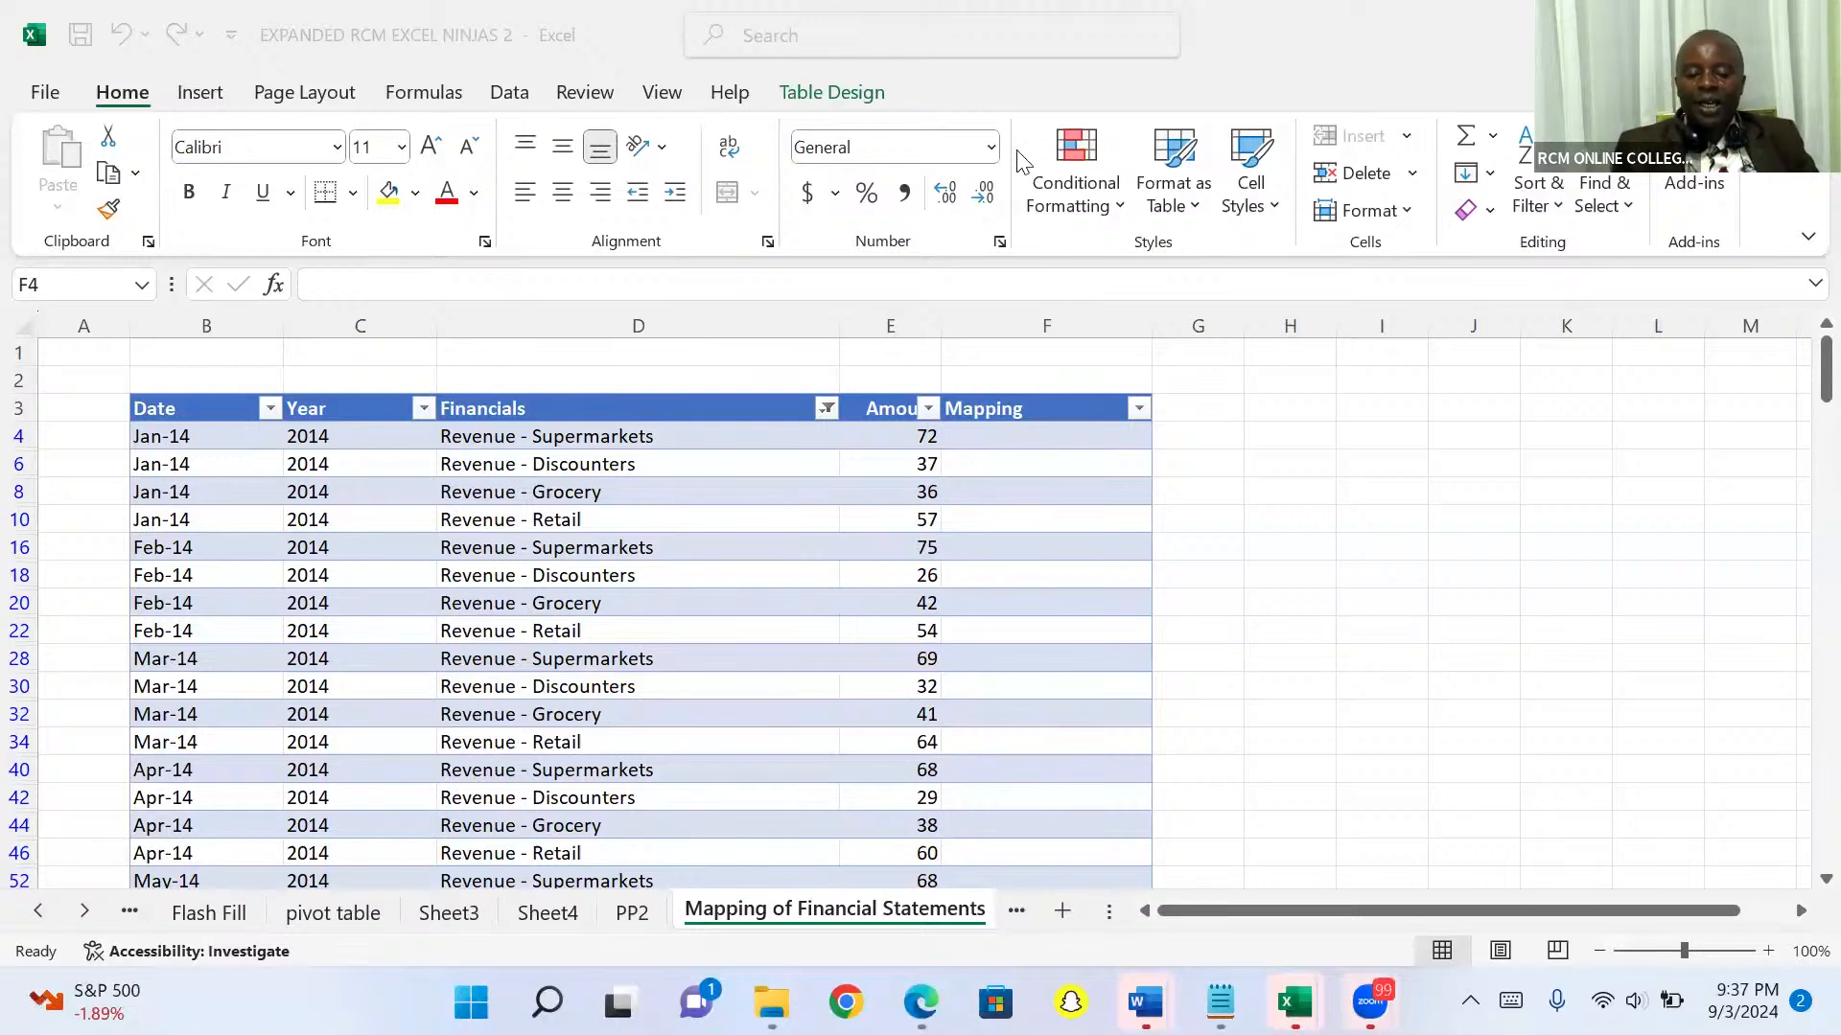
Review the Financials and Year columns of the filtered table from the first to the last row
click(537, 439)
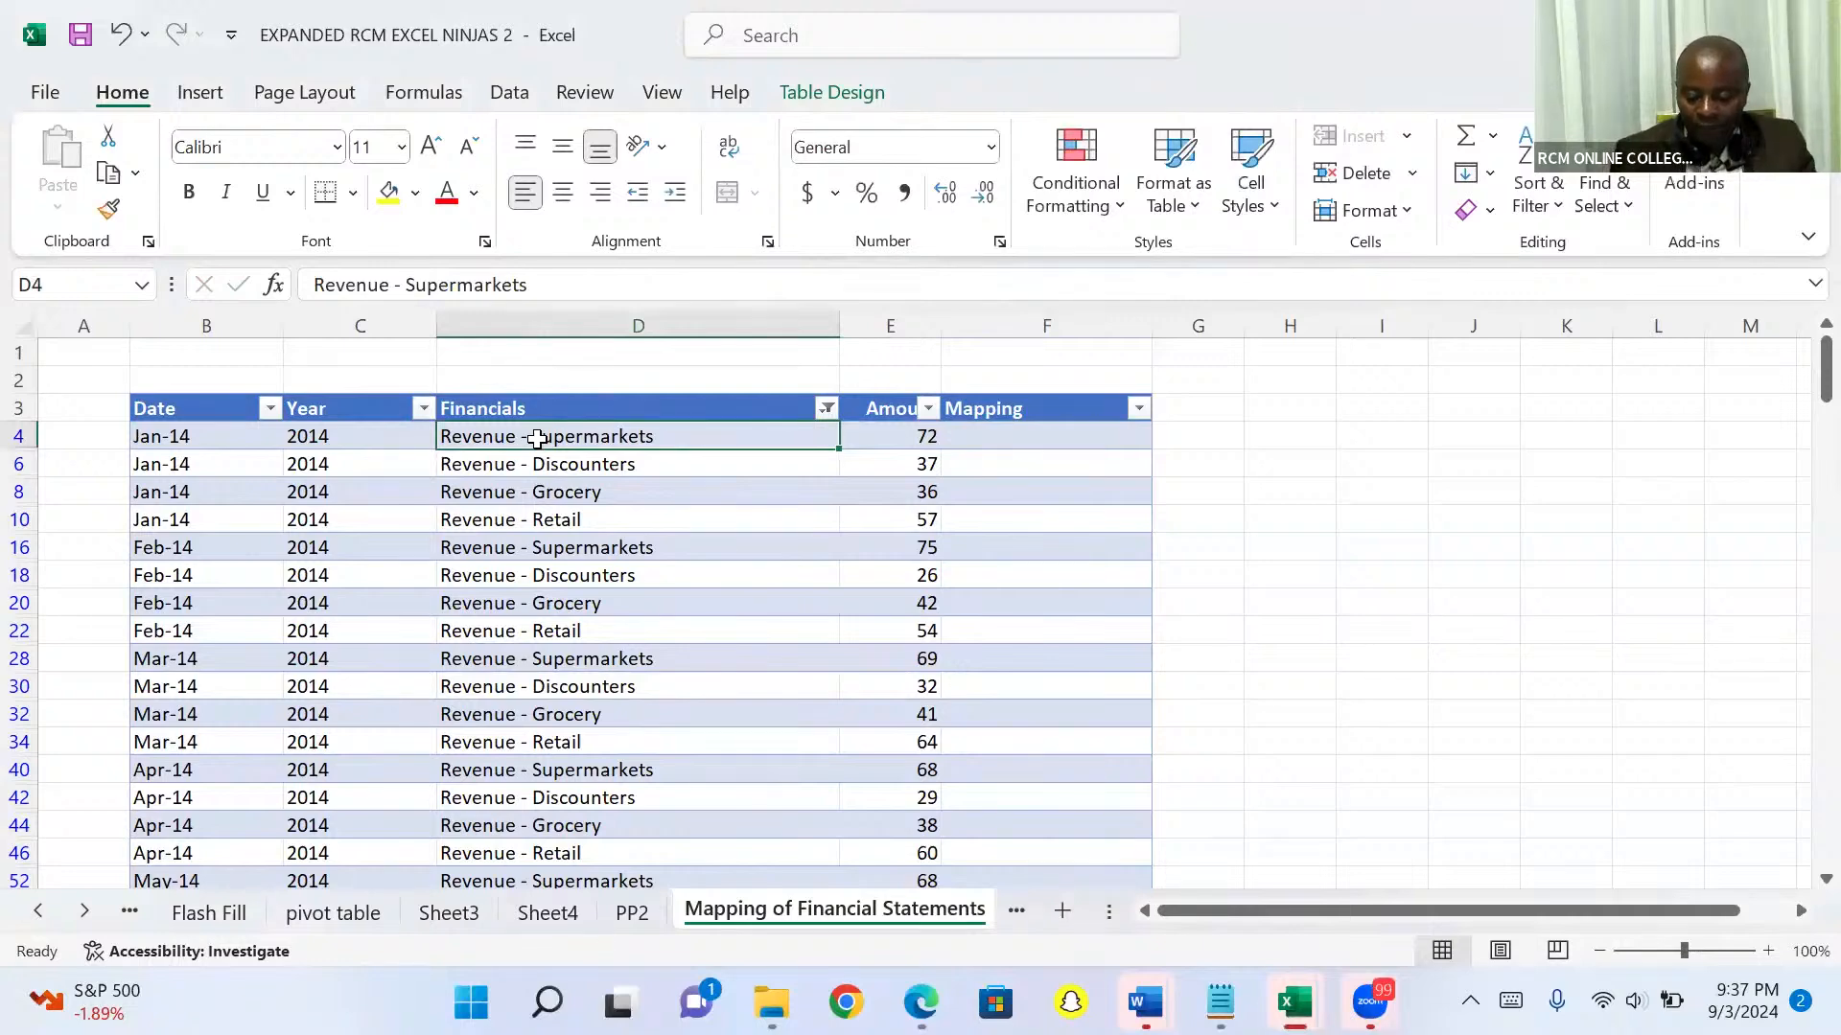
key(ctrl+Down)
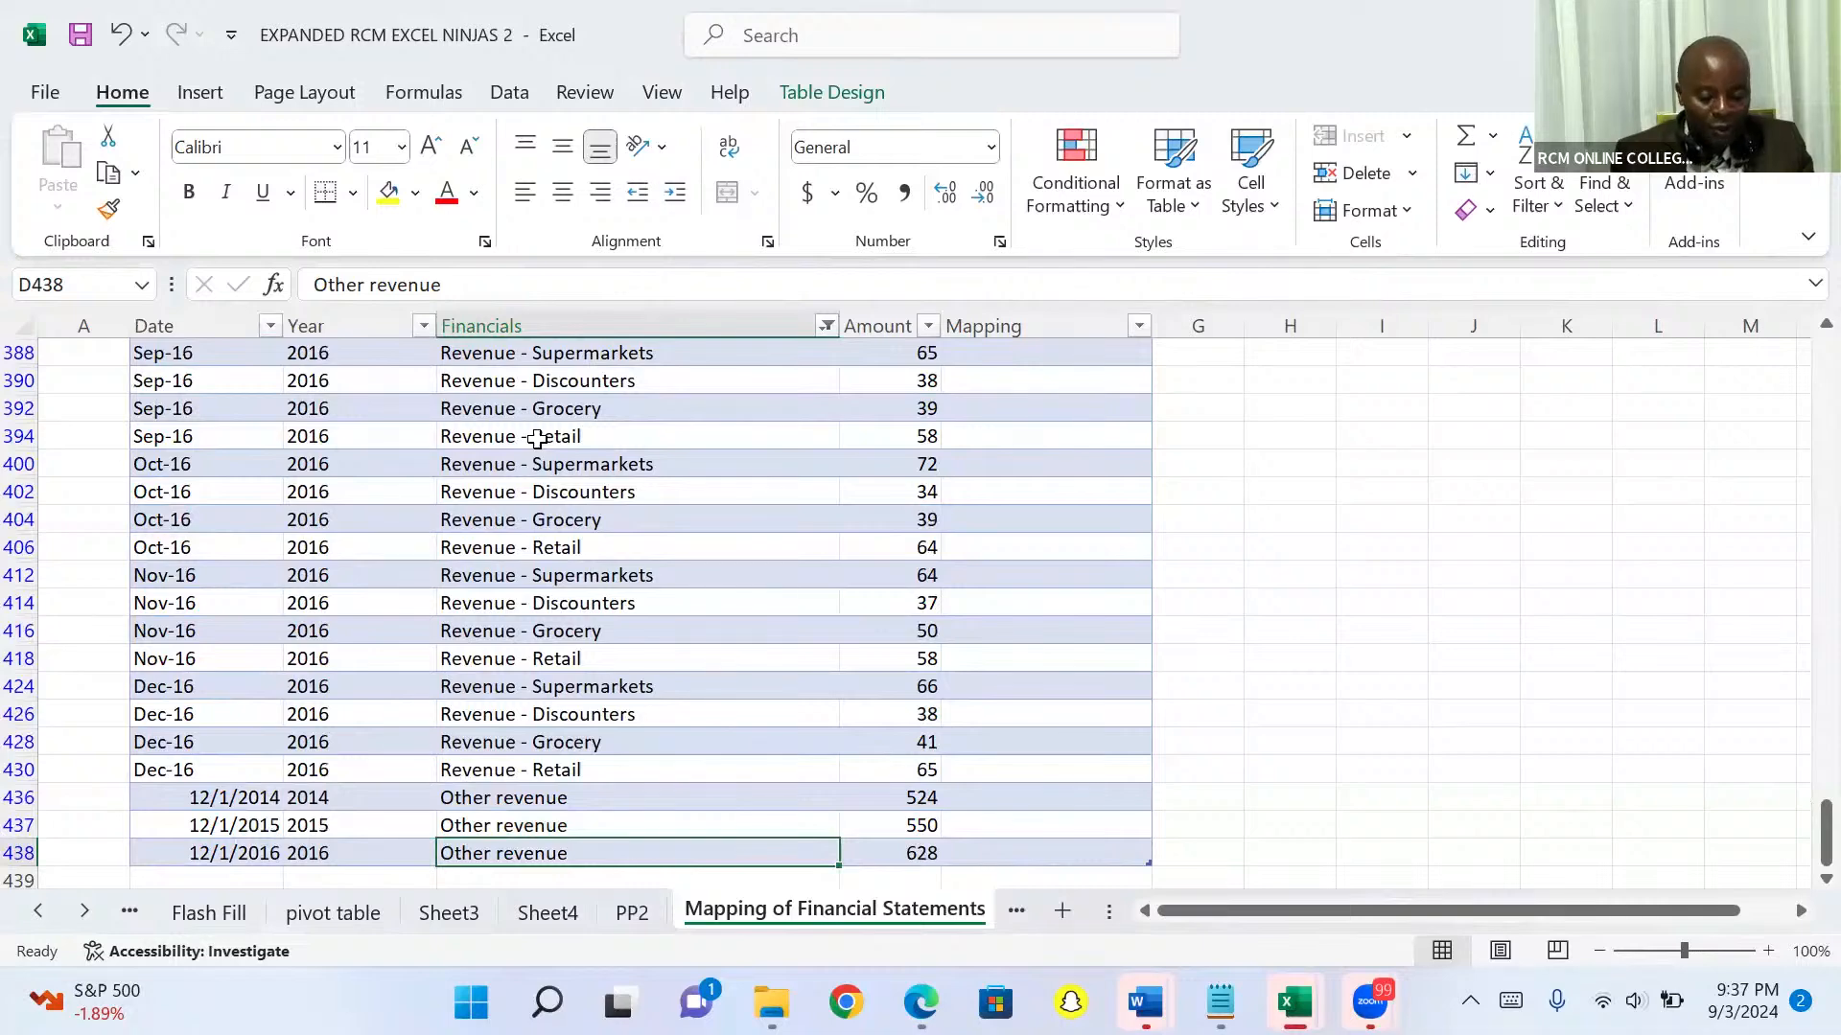
key(ctrl+Up)
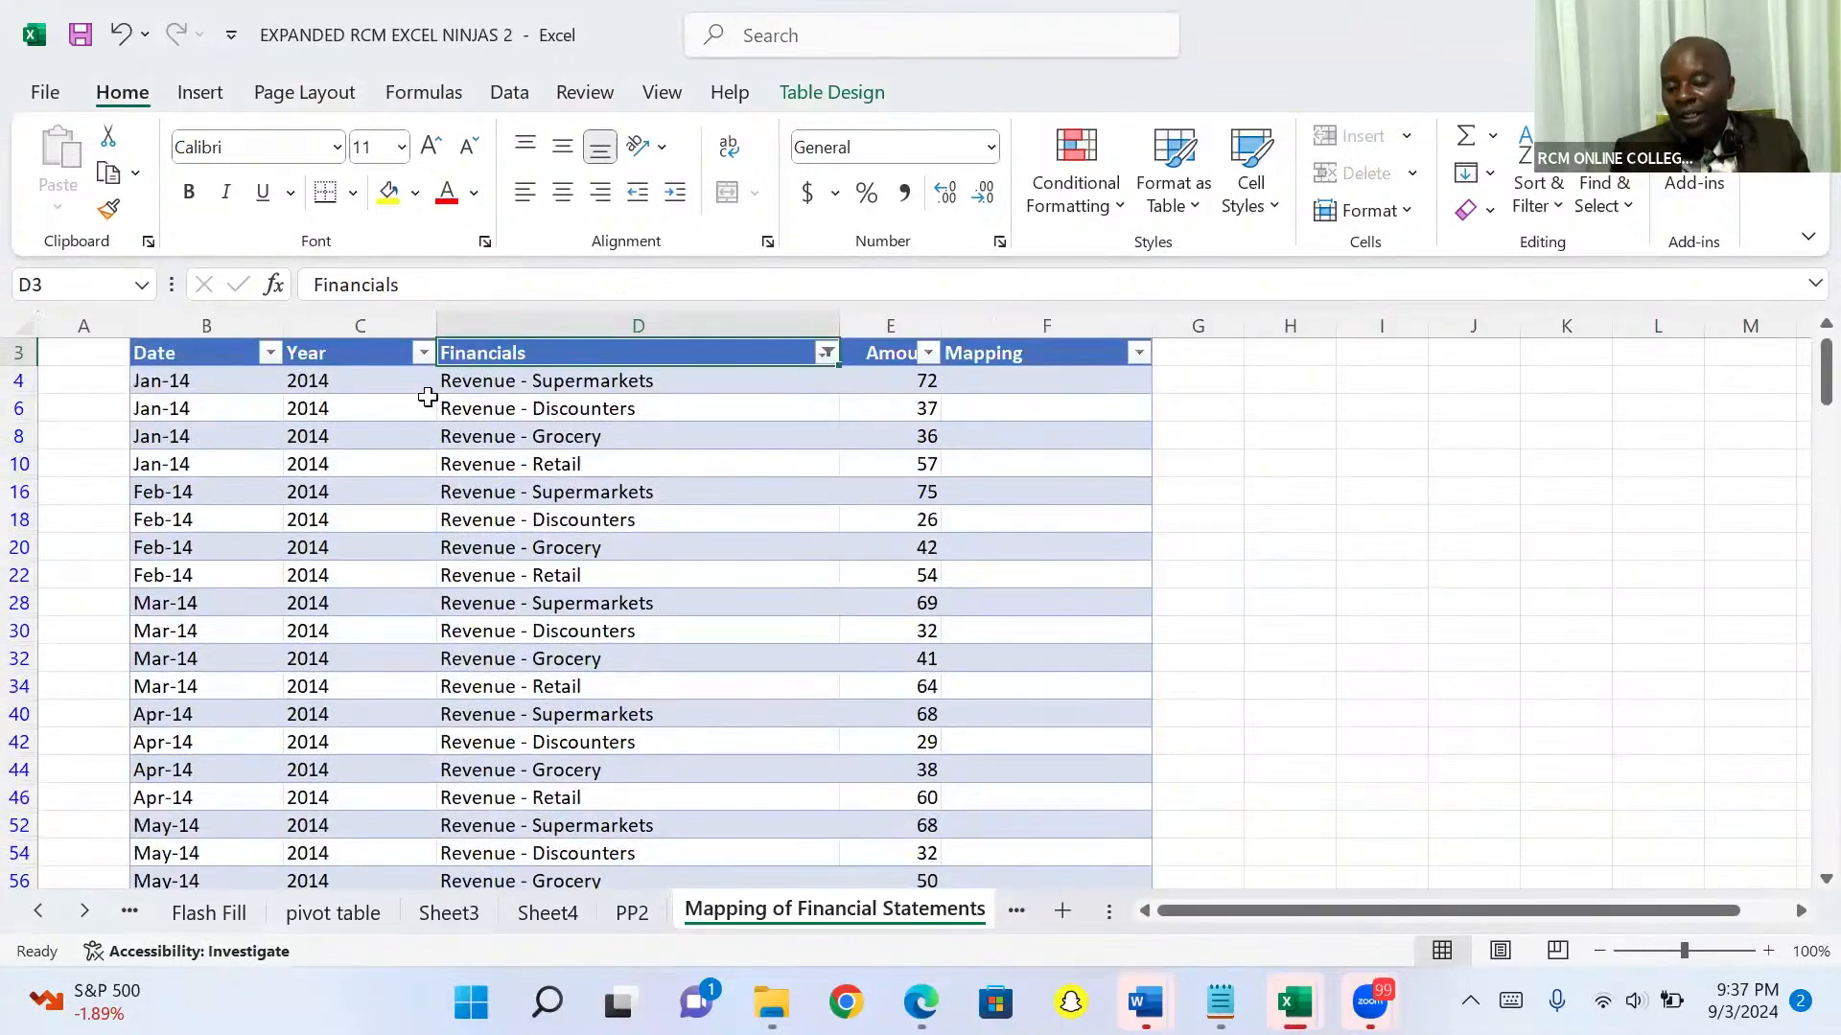
click(326, 383)
key(ctrl+Down)
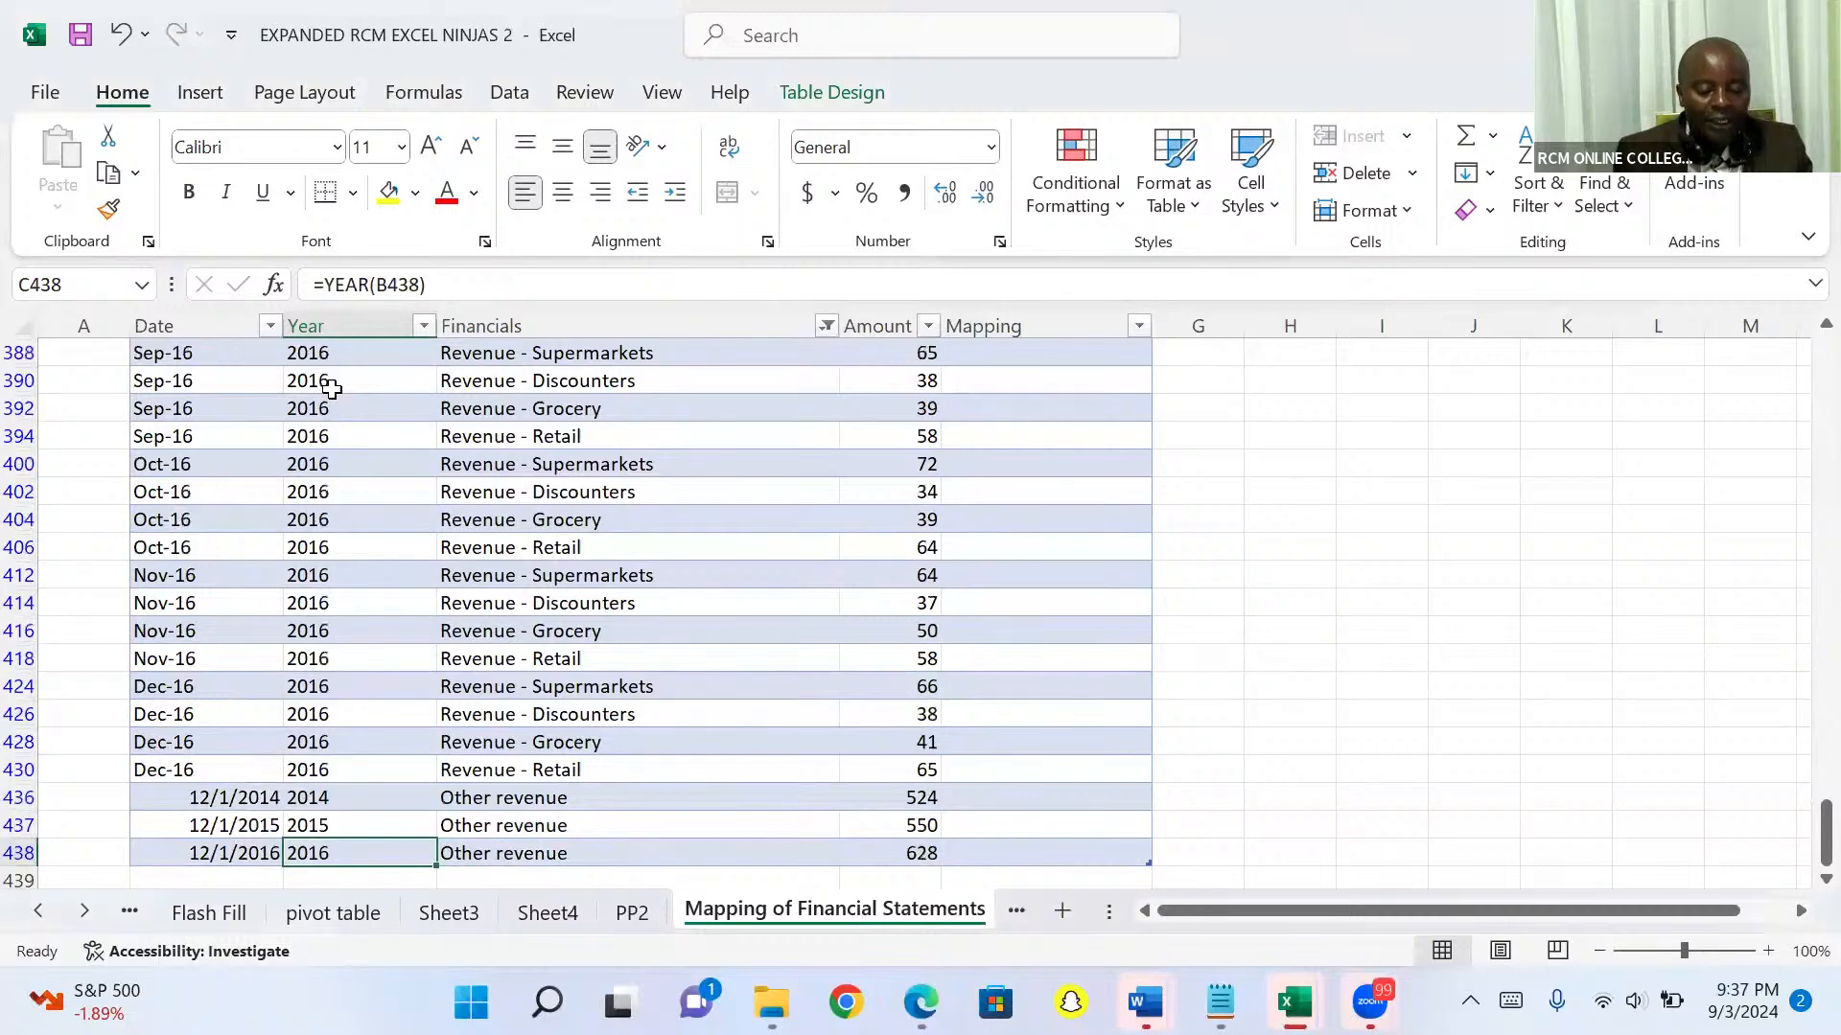
key(ctrl+Up)
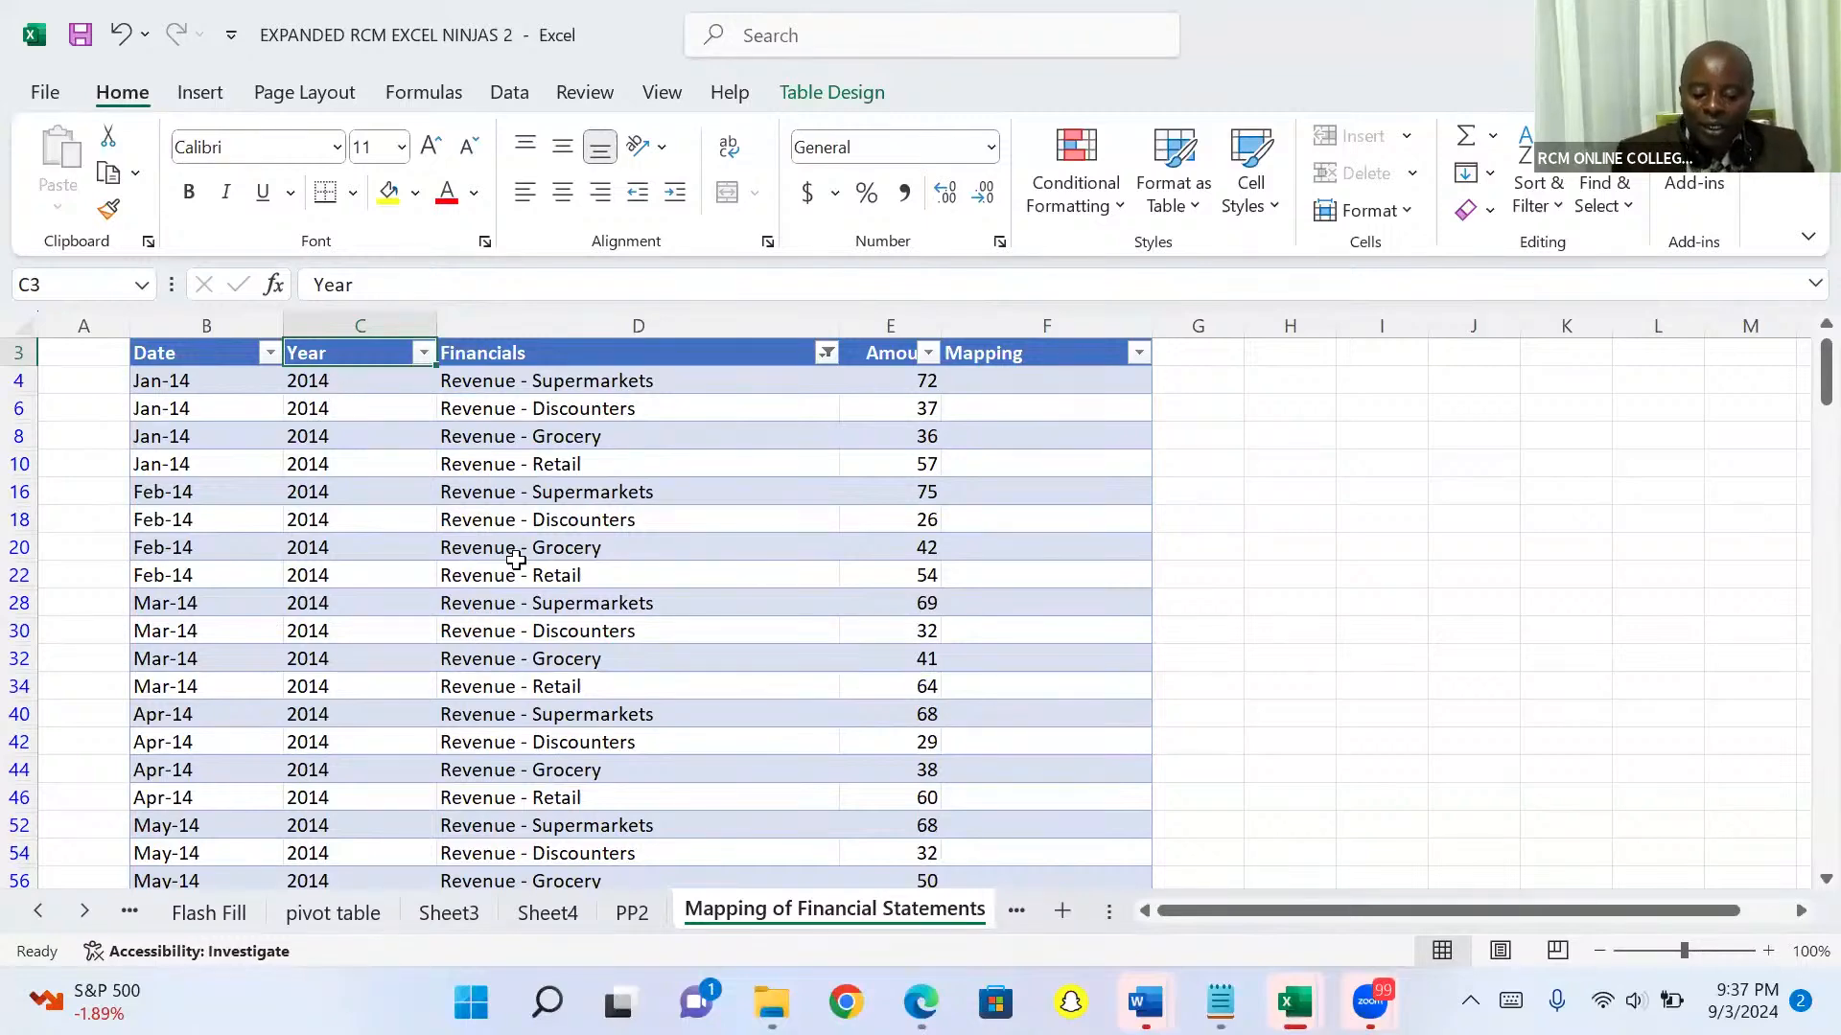
Go to the PP2 sheet and clear the filter on the sales table's Region column
click(629, 913)
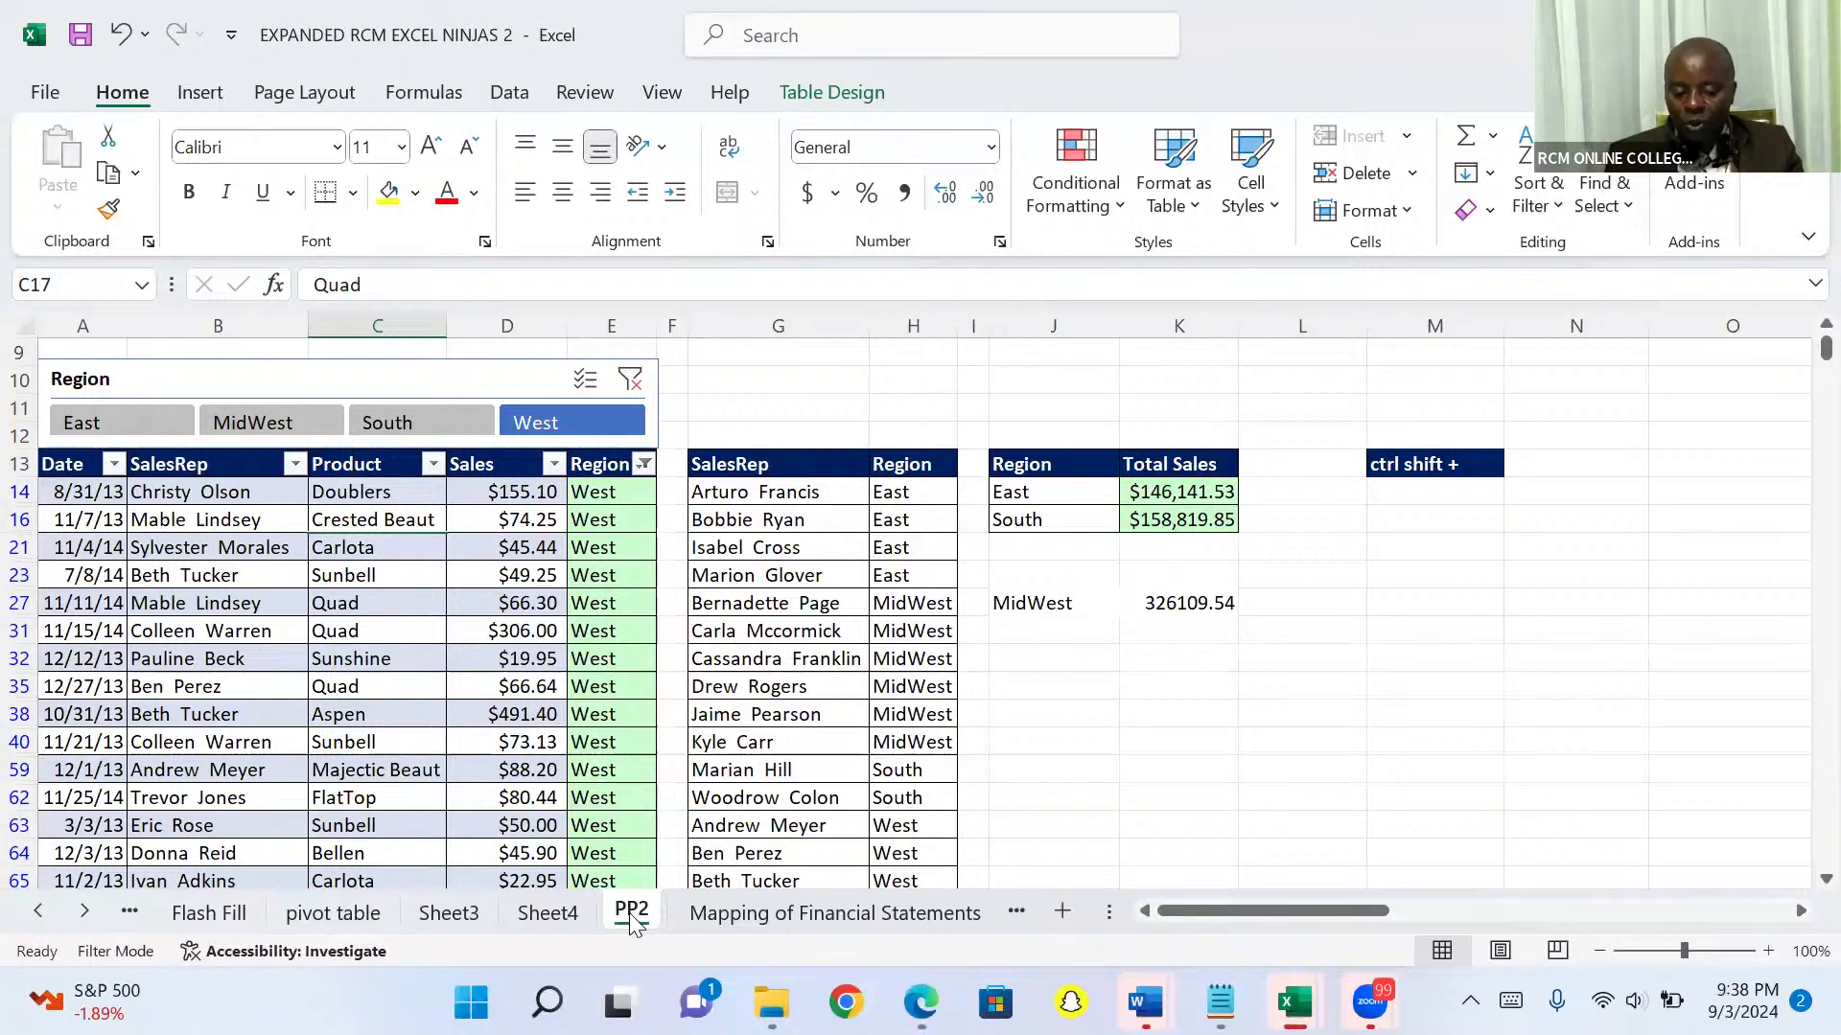
click(644, 464)
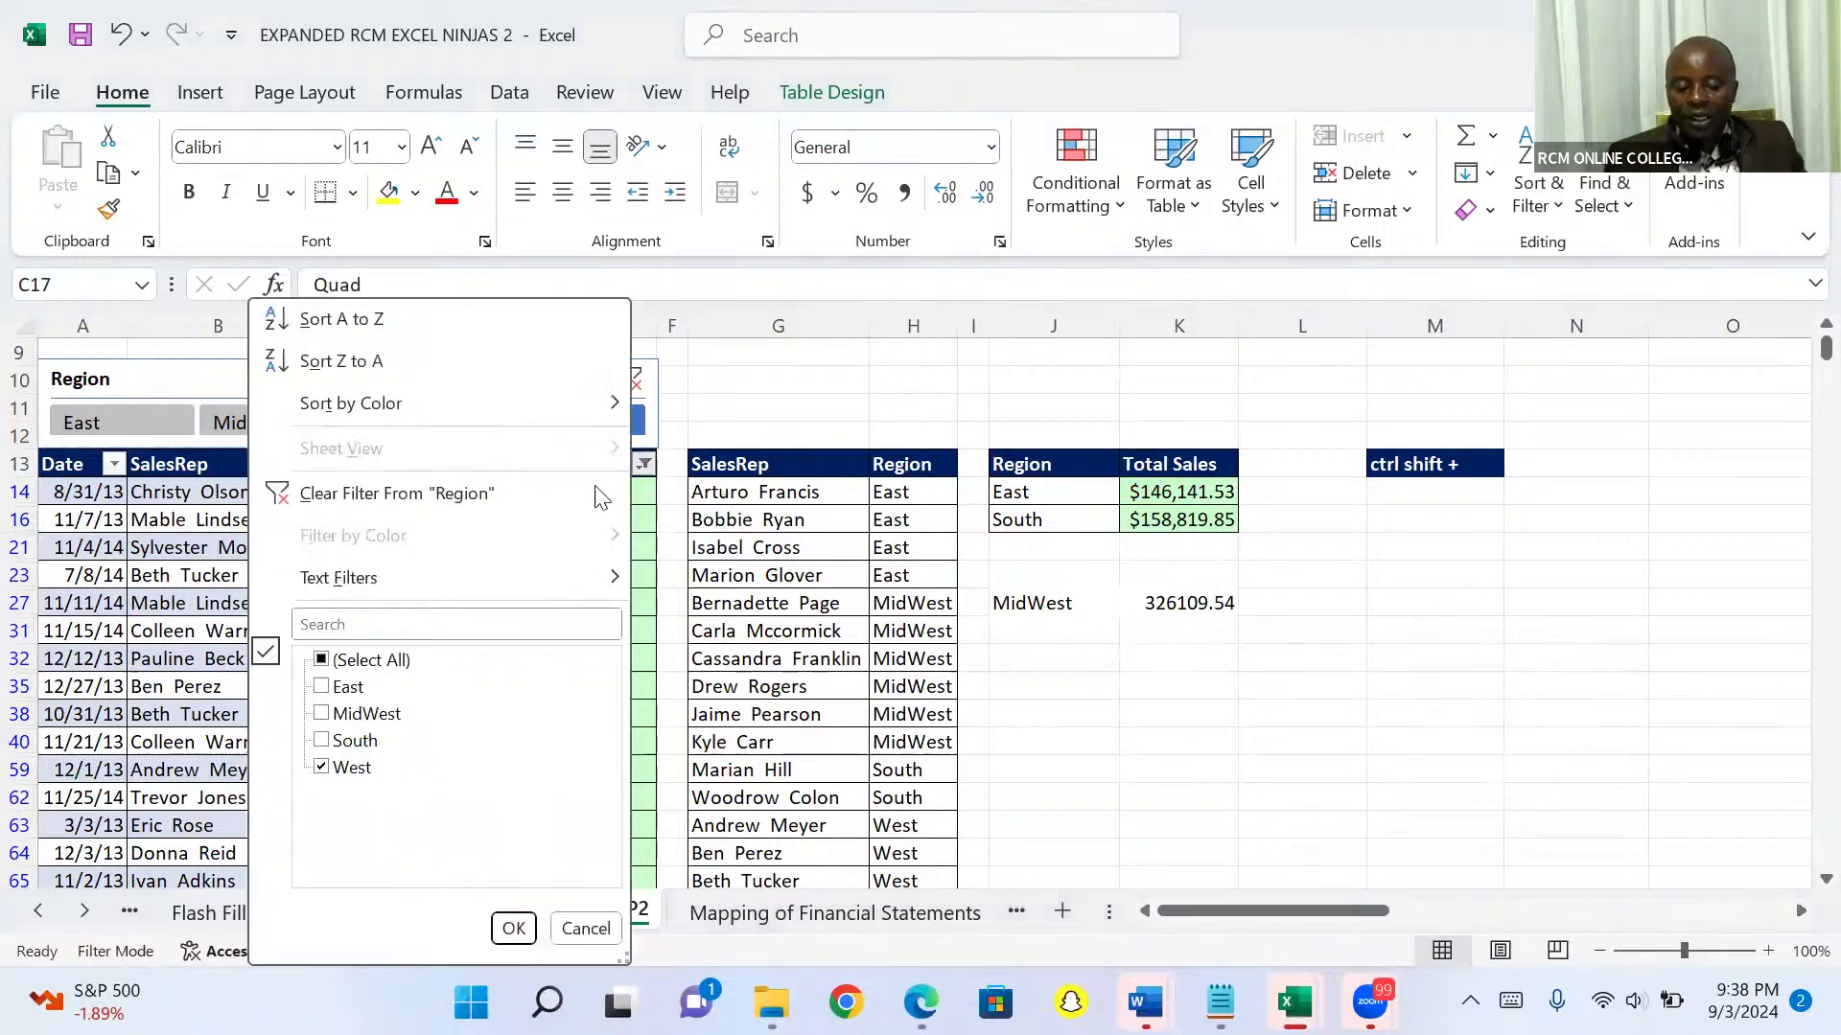
click(360, 496)
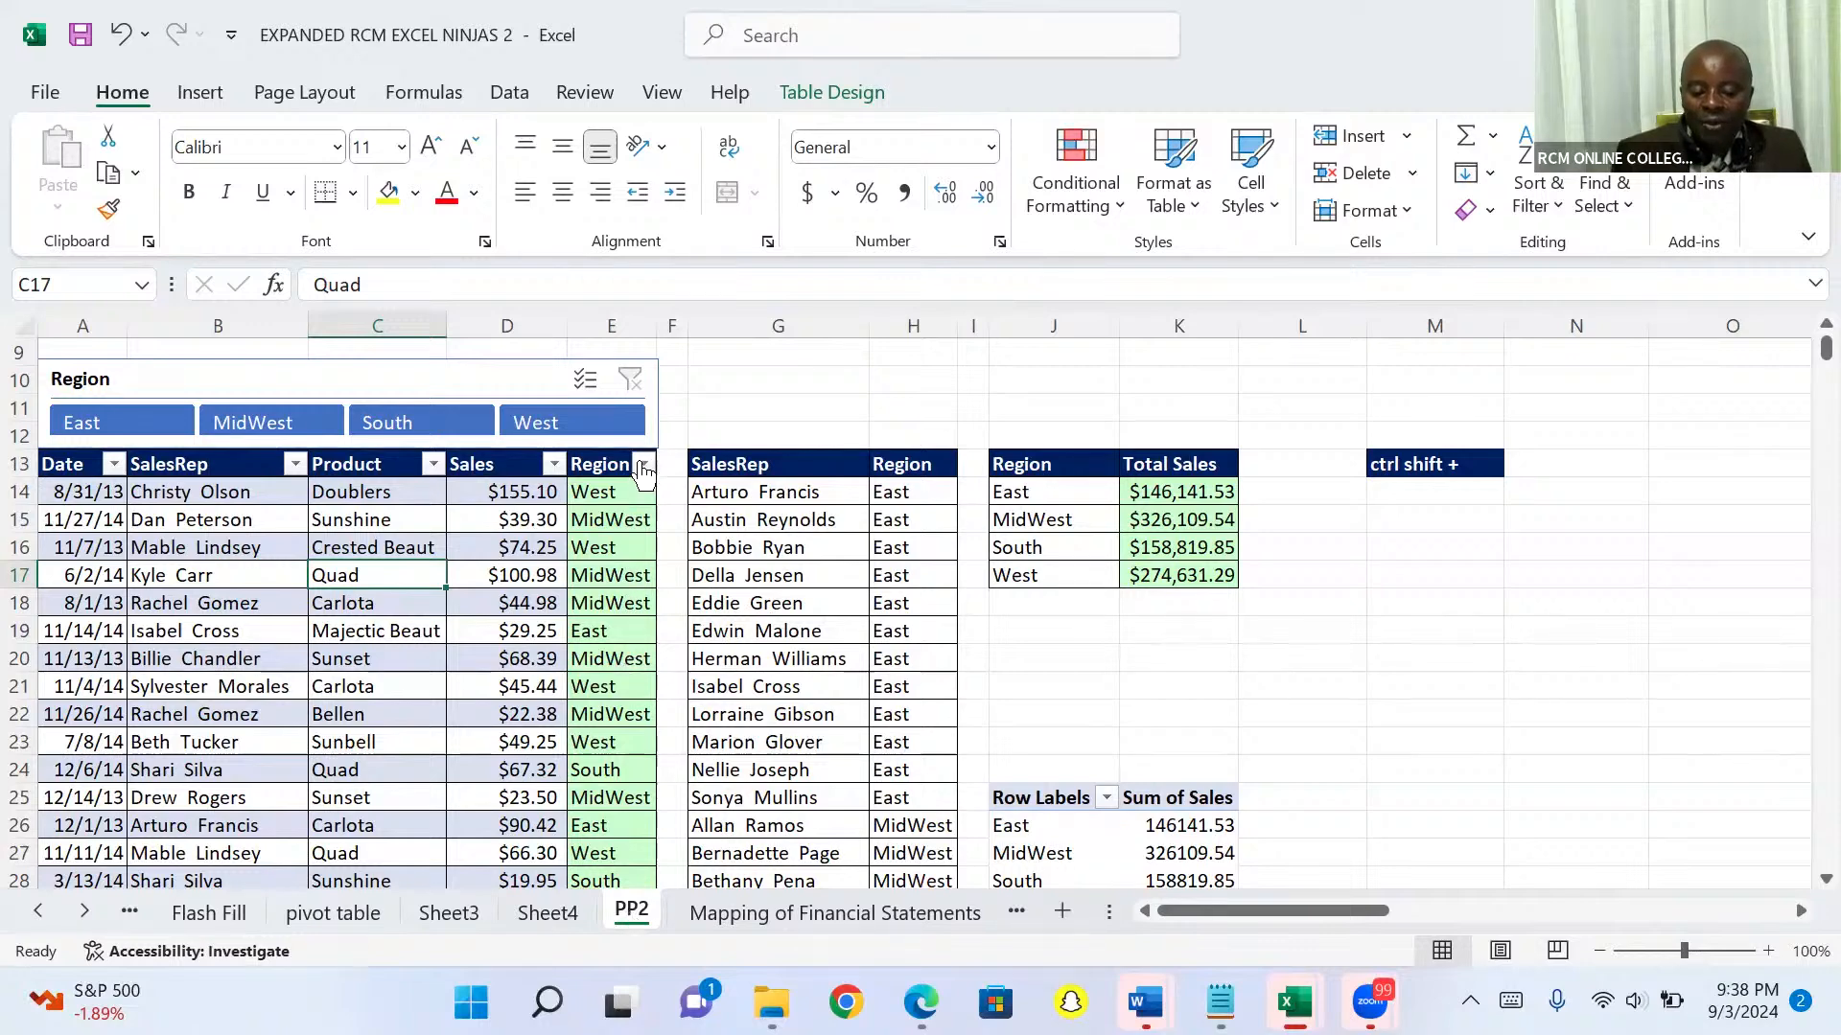
Filter the sales table's Region column to show only East, and remove that filter again
click(644, 465)
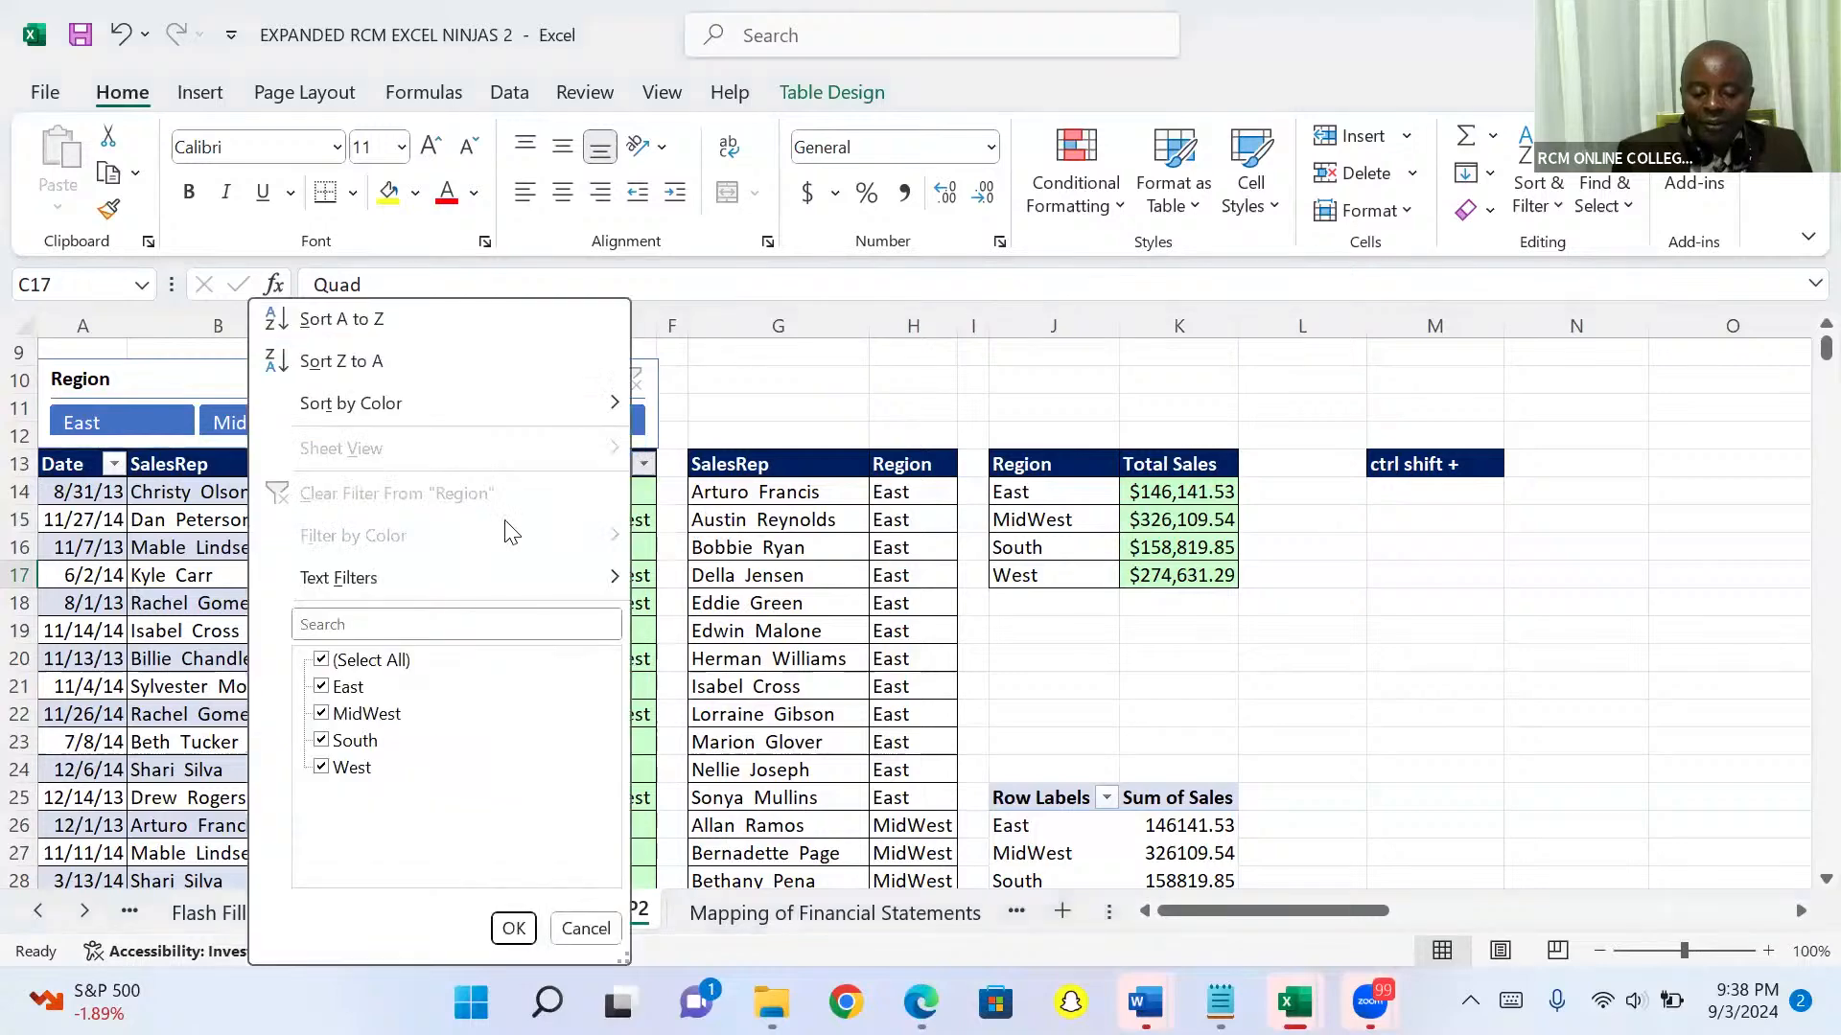
click(322, 660)
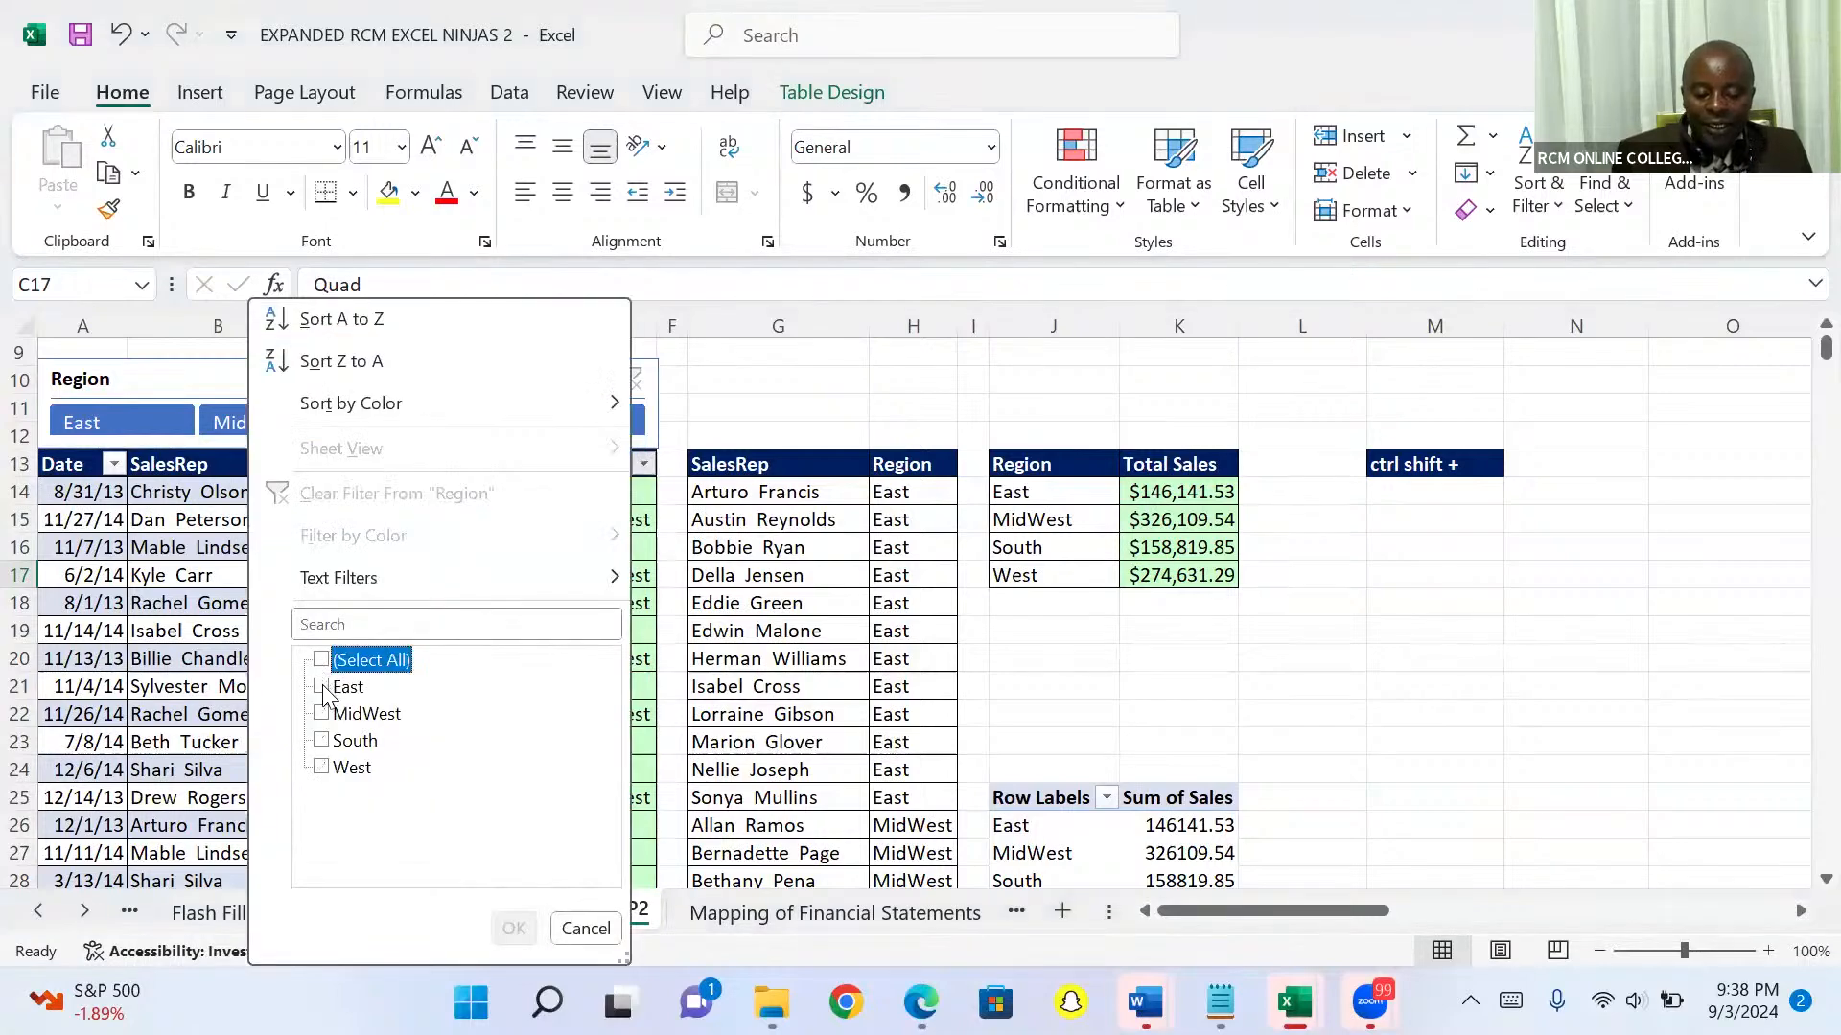
click(322, 684)
click(514, 928)
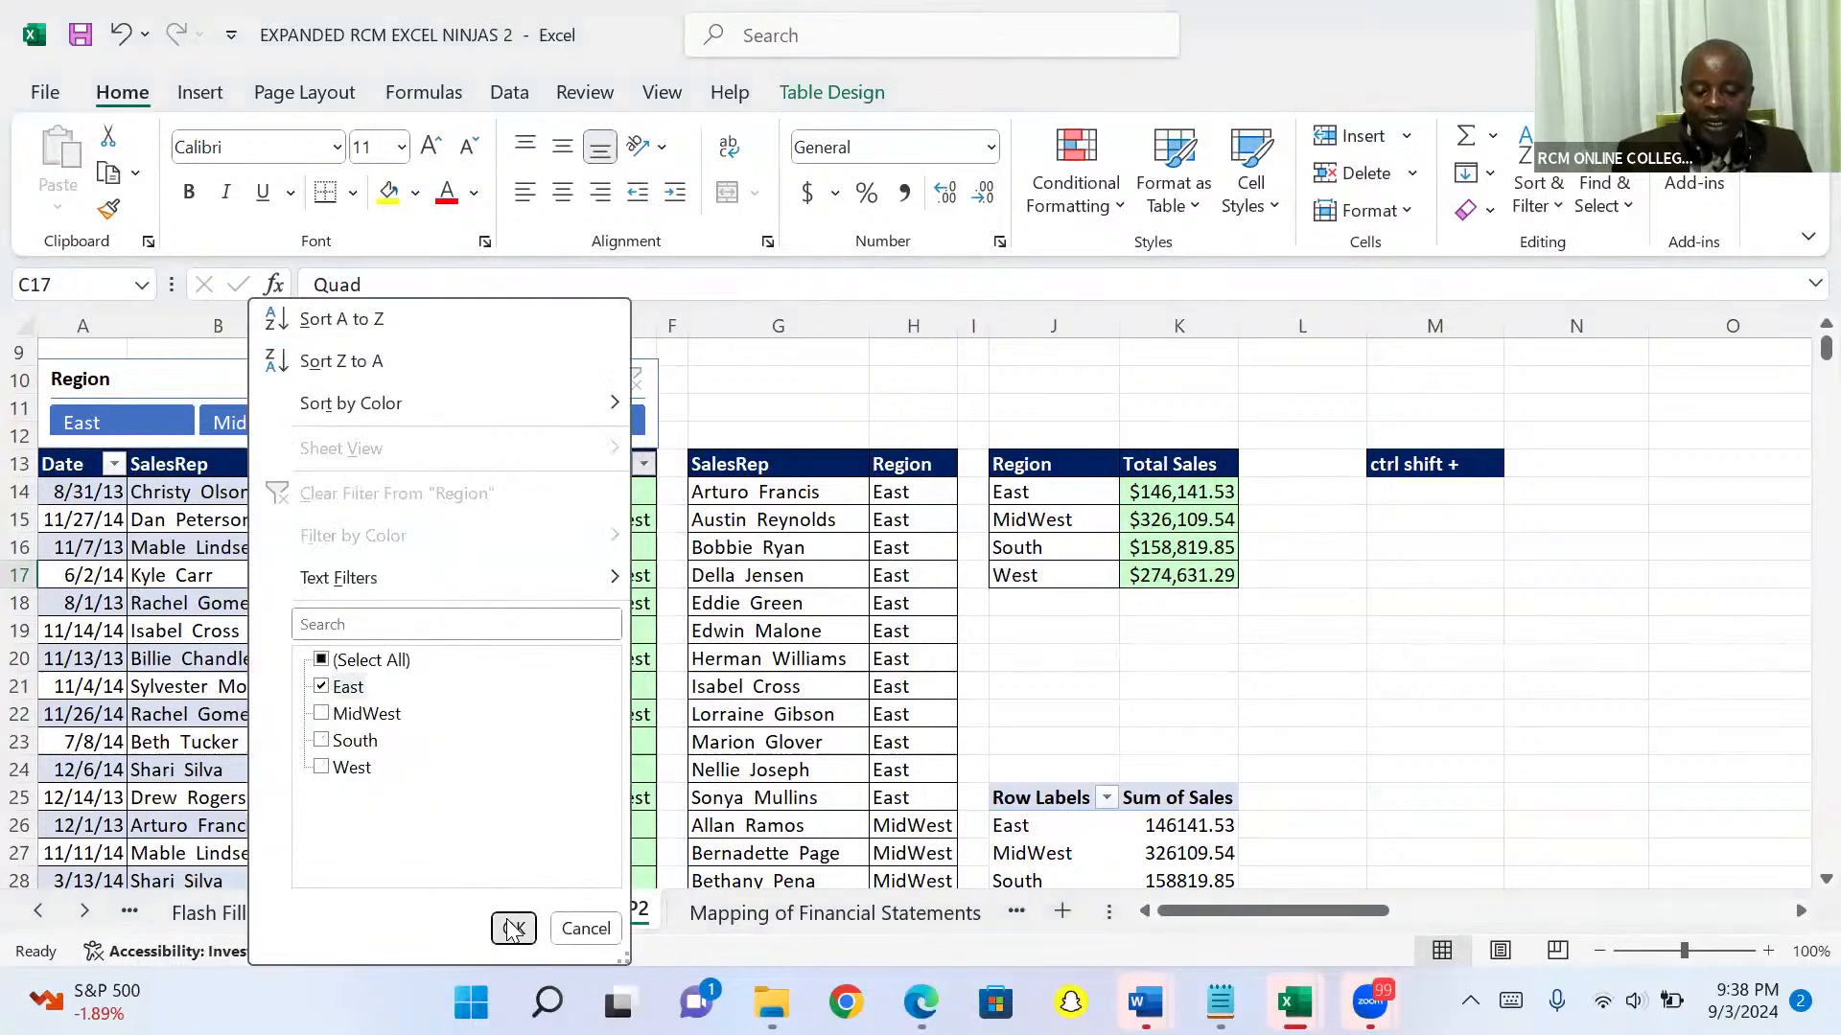
click(646, 466)
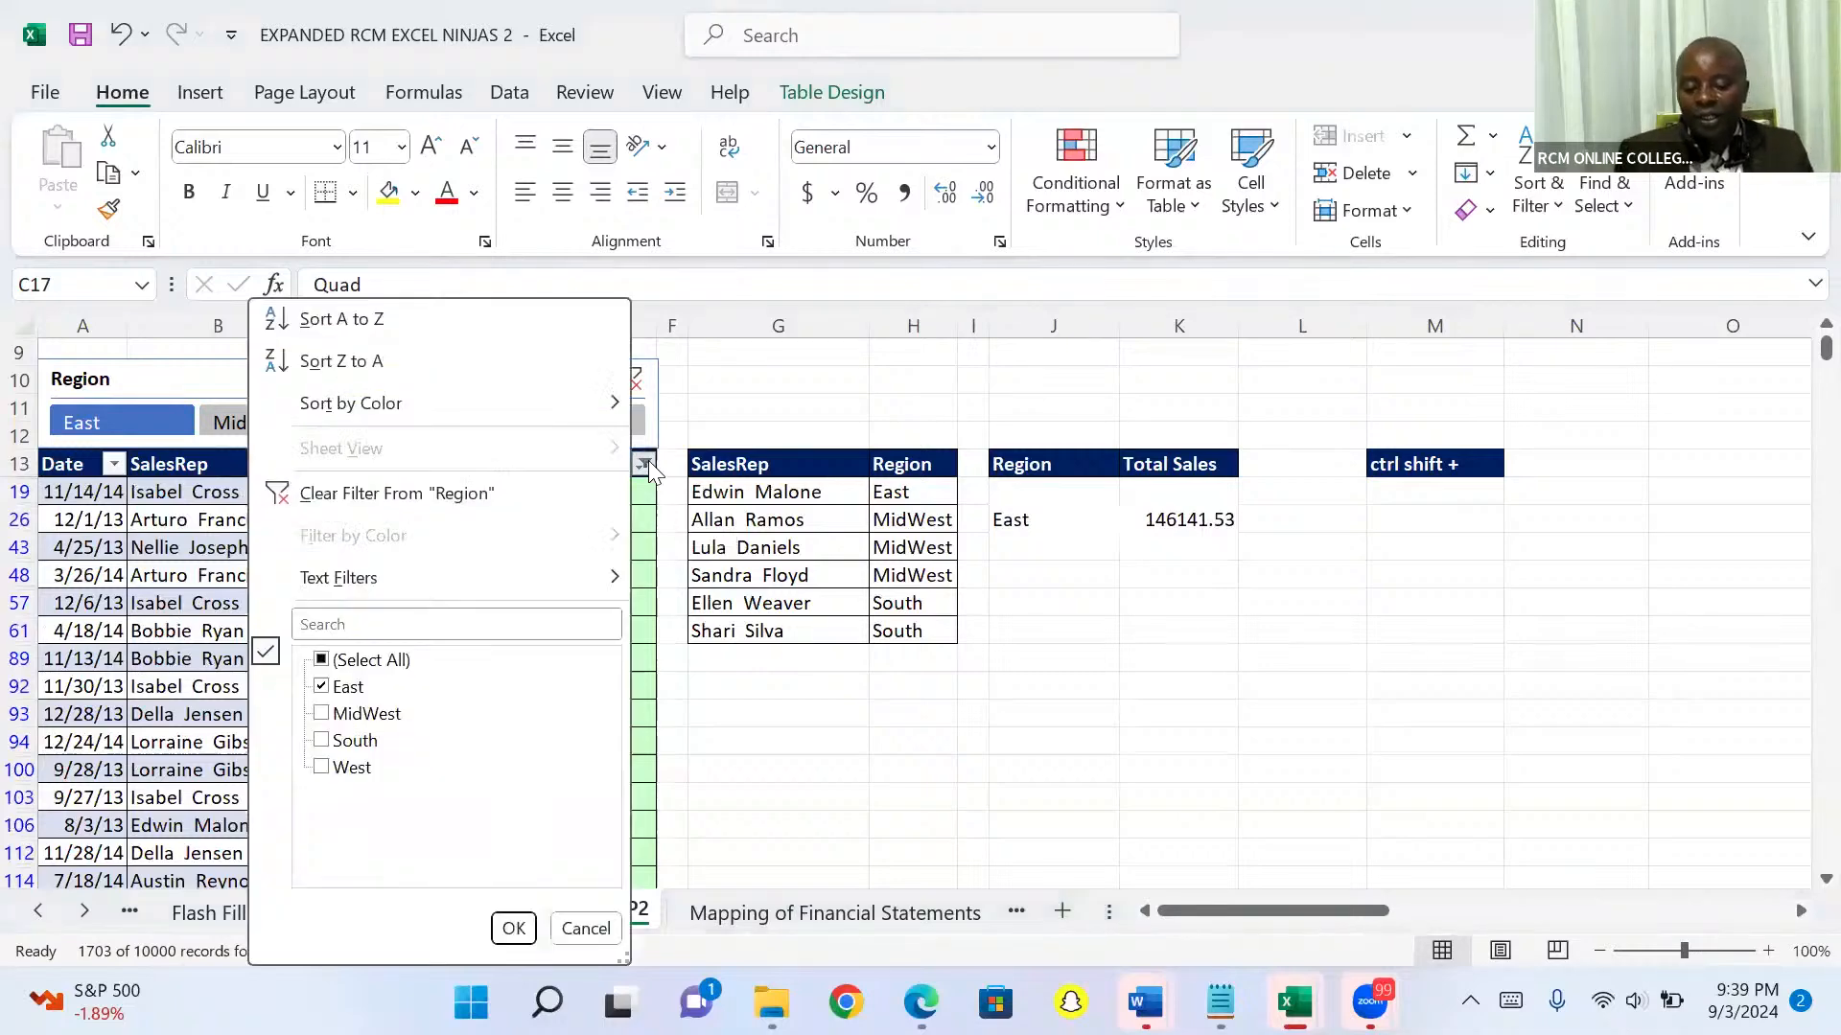
click(316, 493)
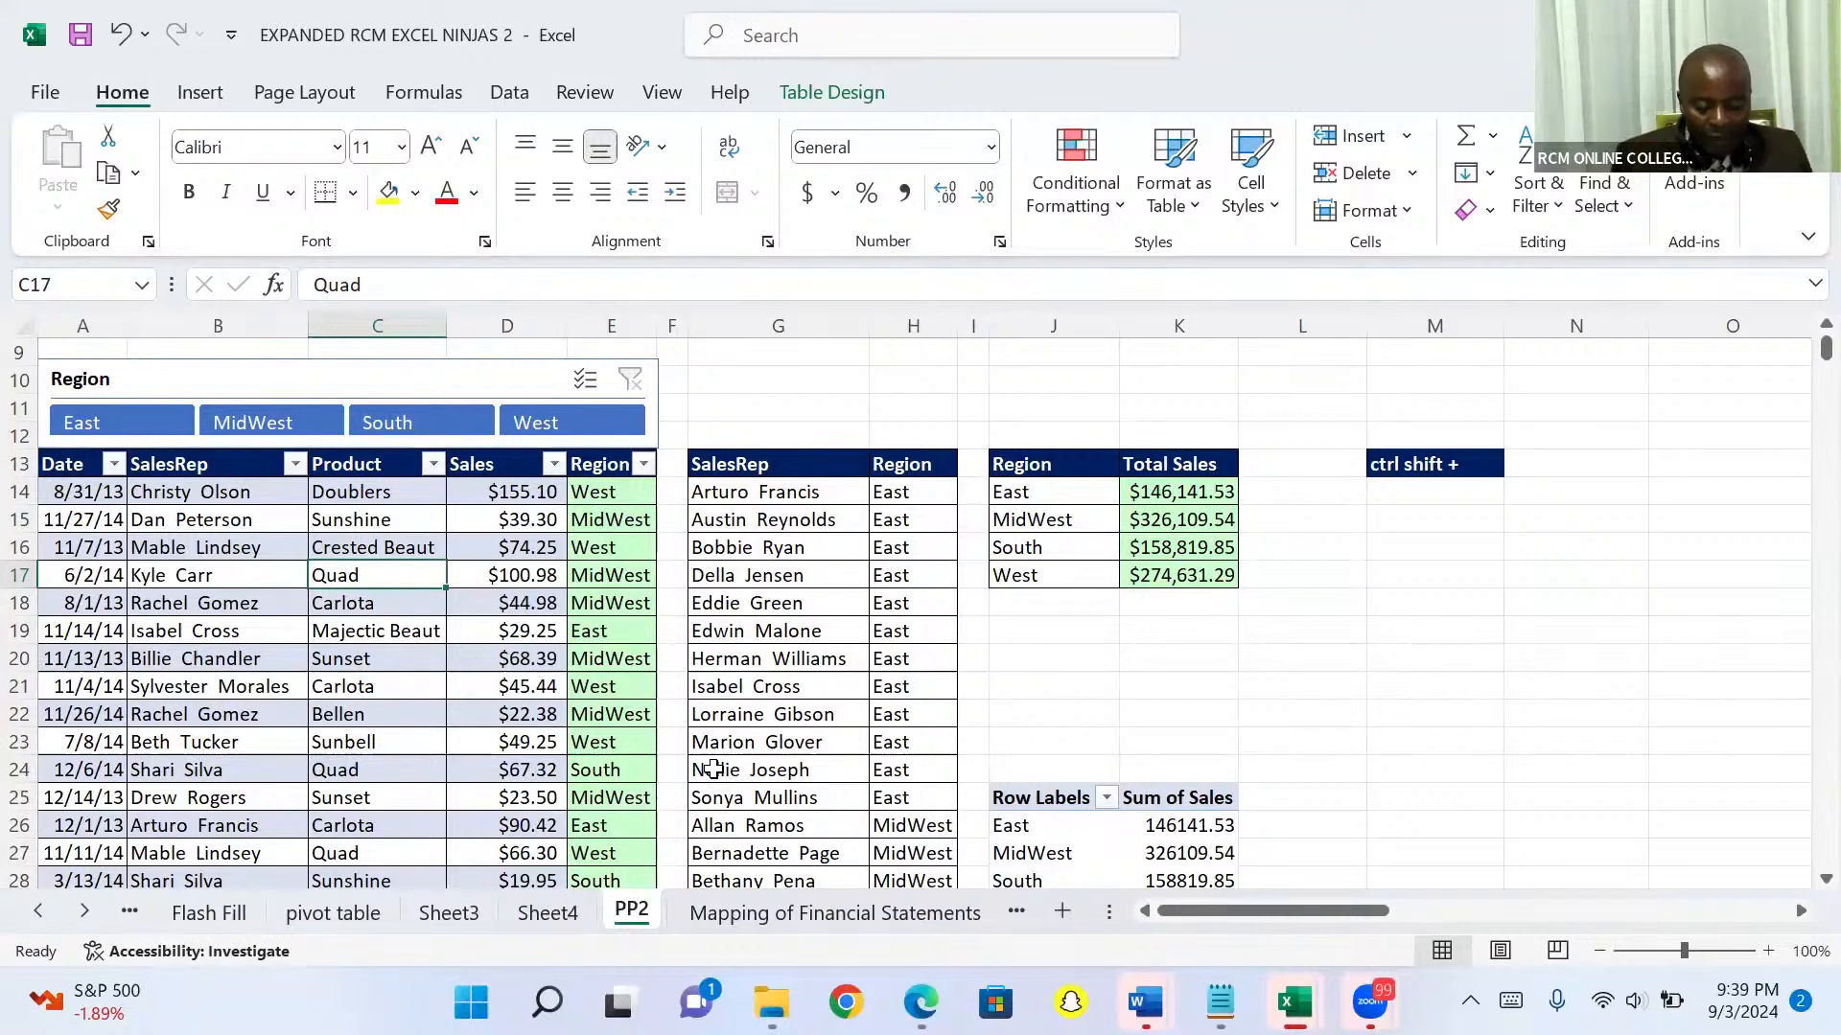
Delete the existing Total Sales formulas for the four regions in K14:K17
key(ctrl+n)
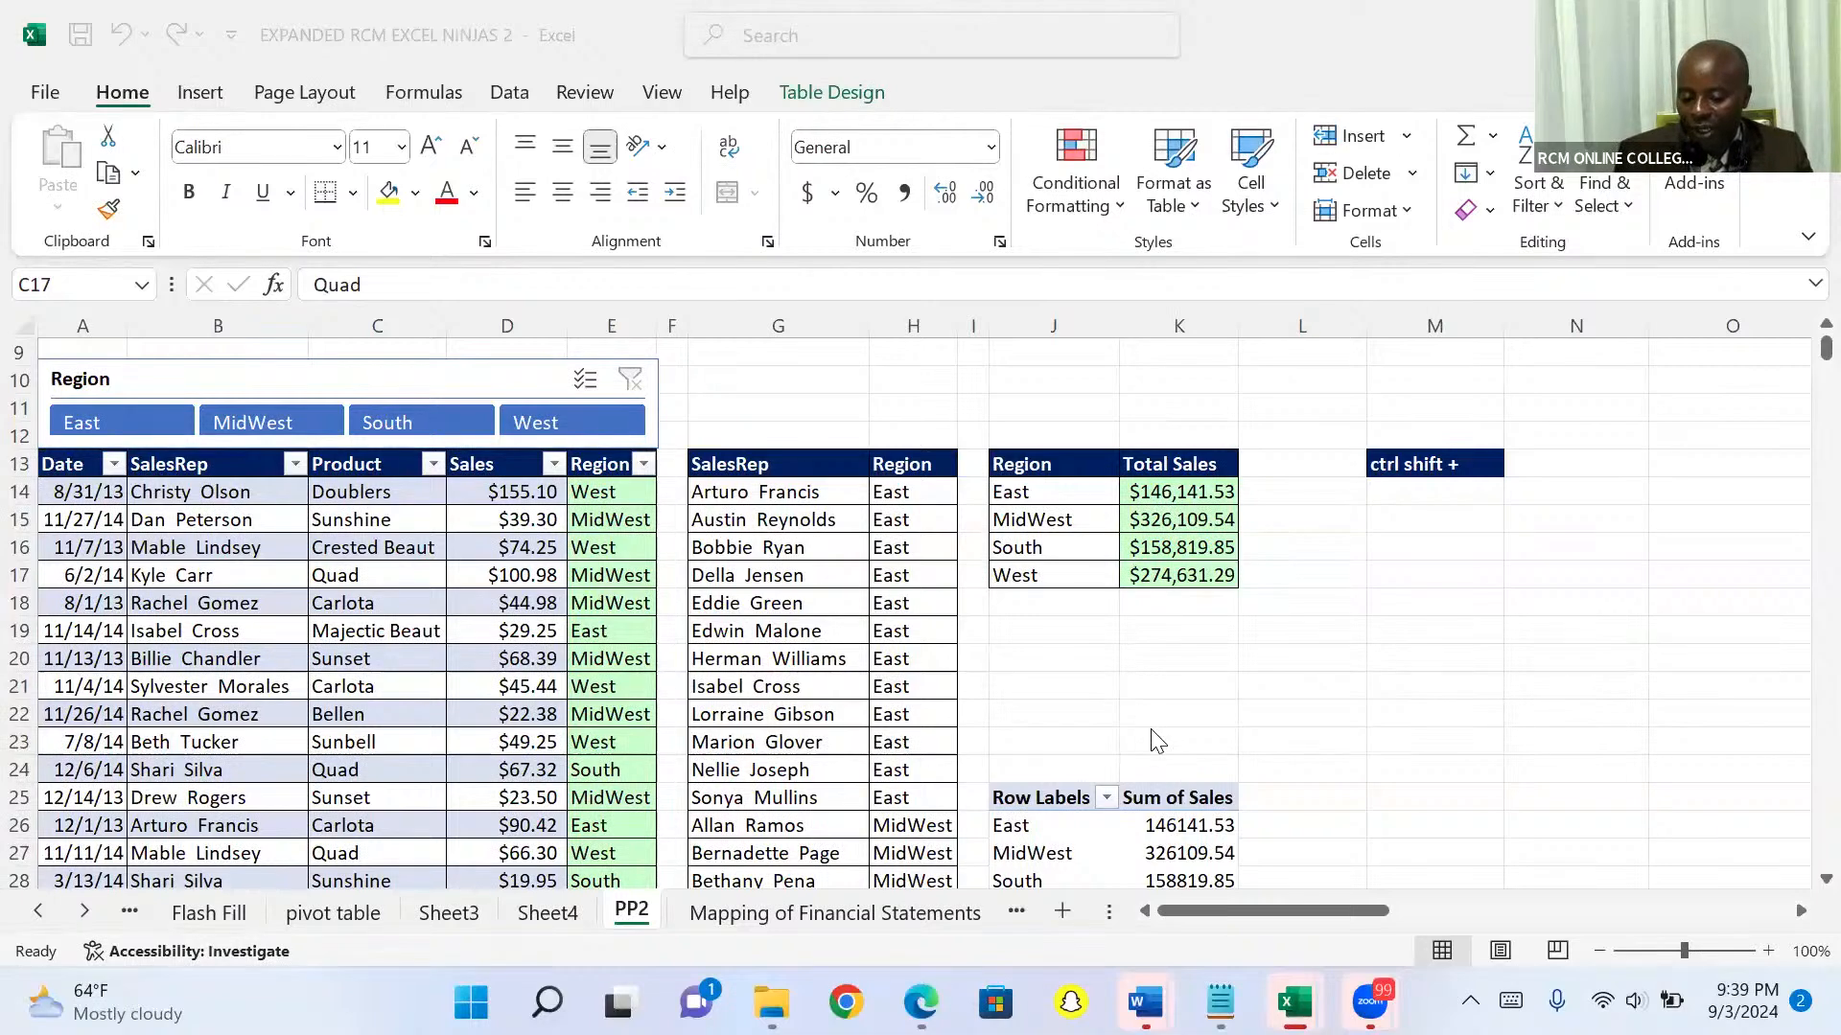
click(1171, 488)
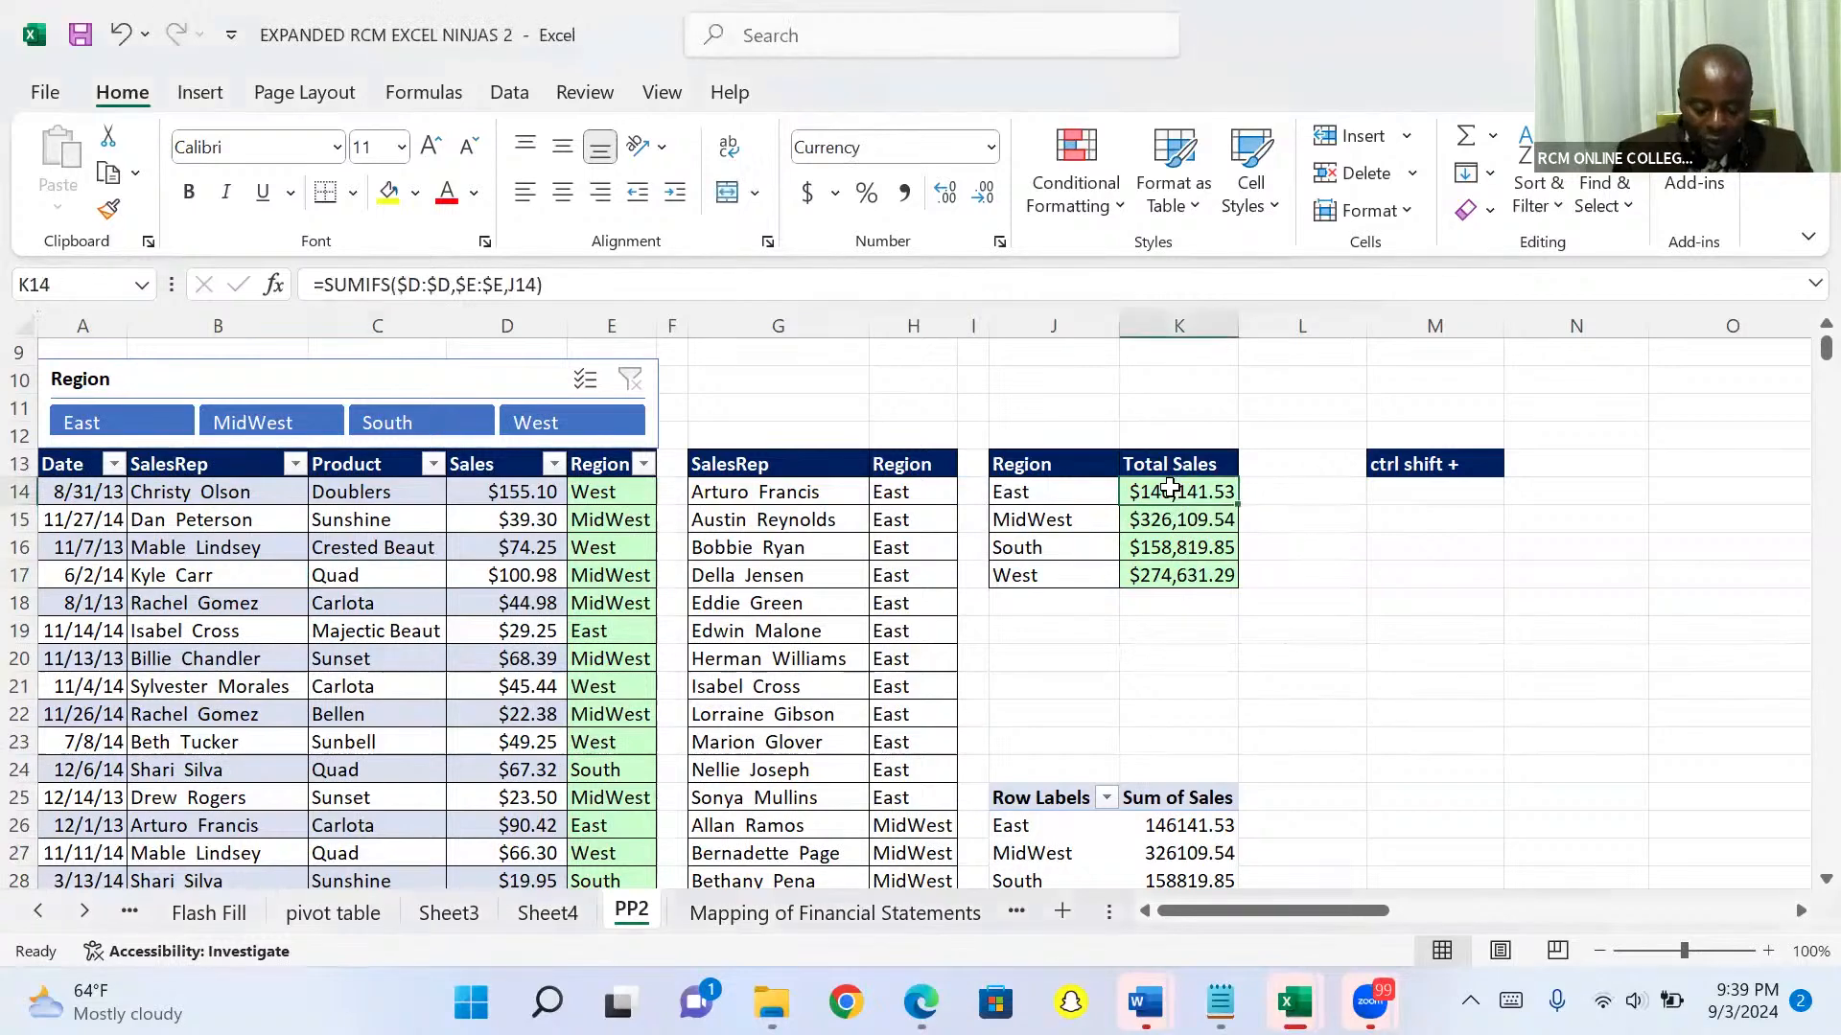
key(ctrl+shift+Down)
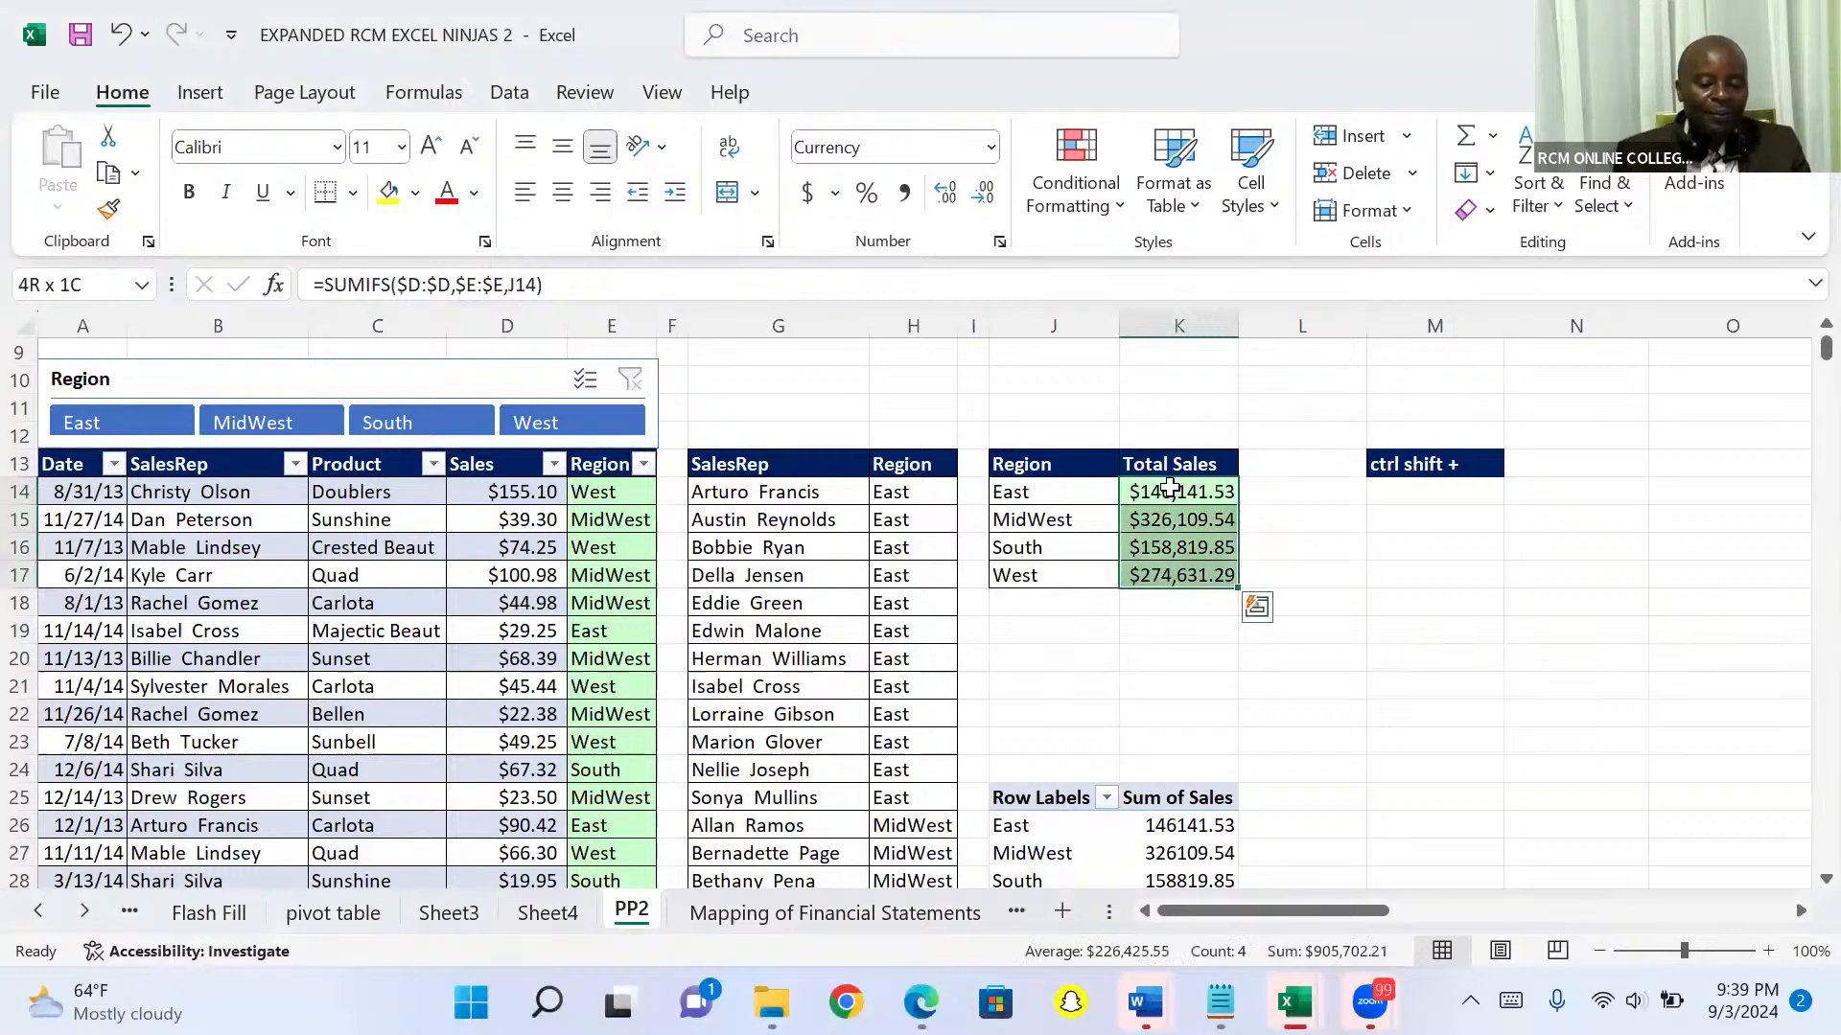
key(Delete)
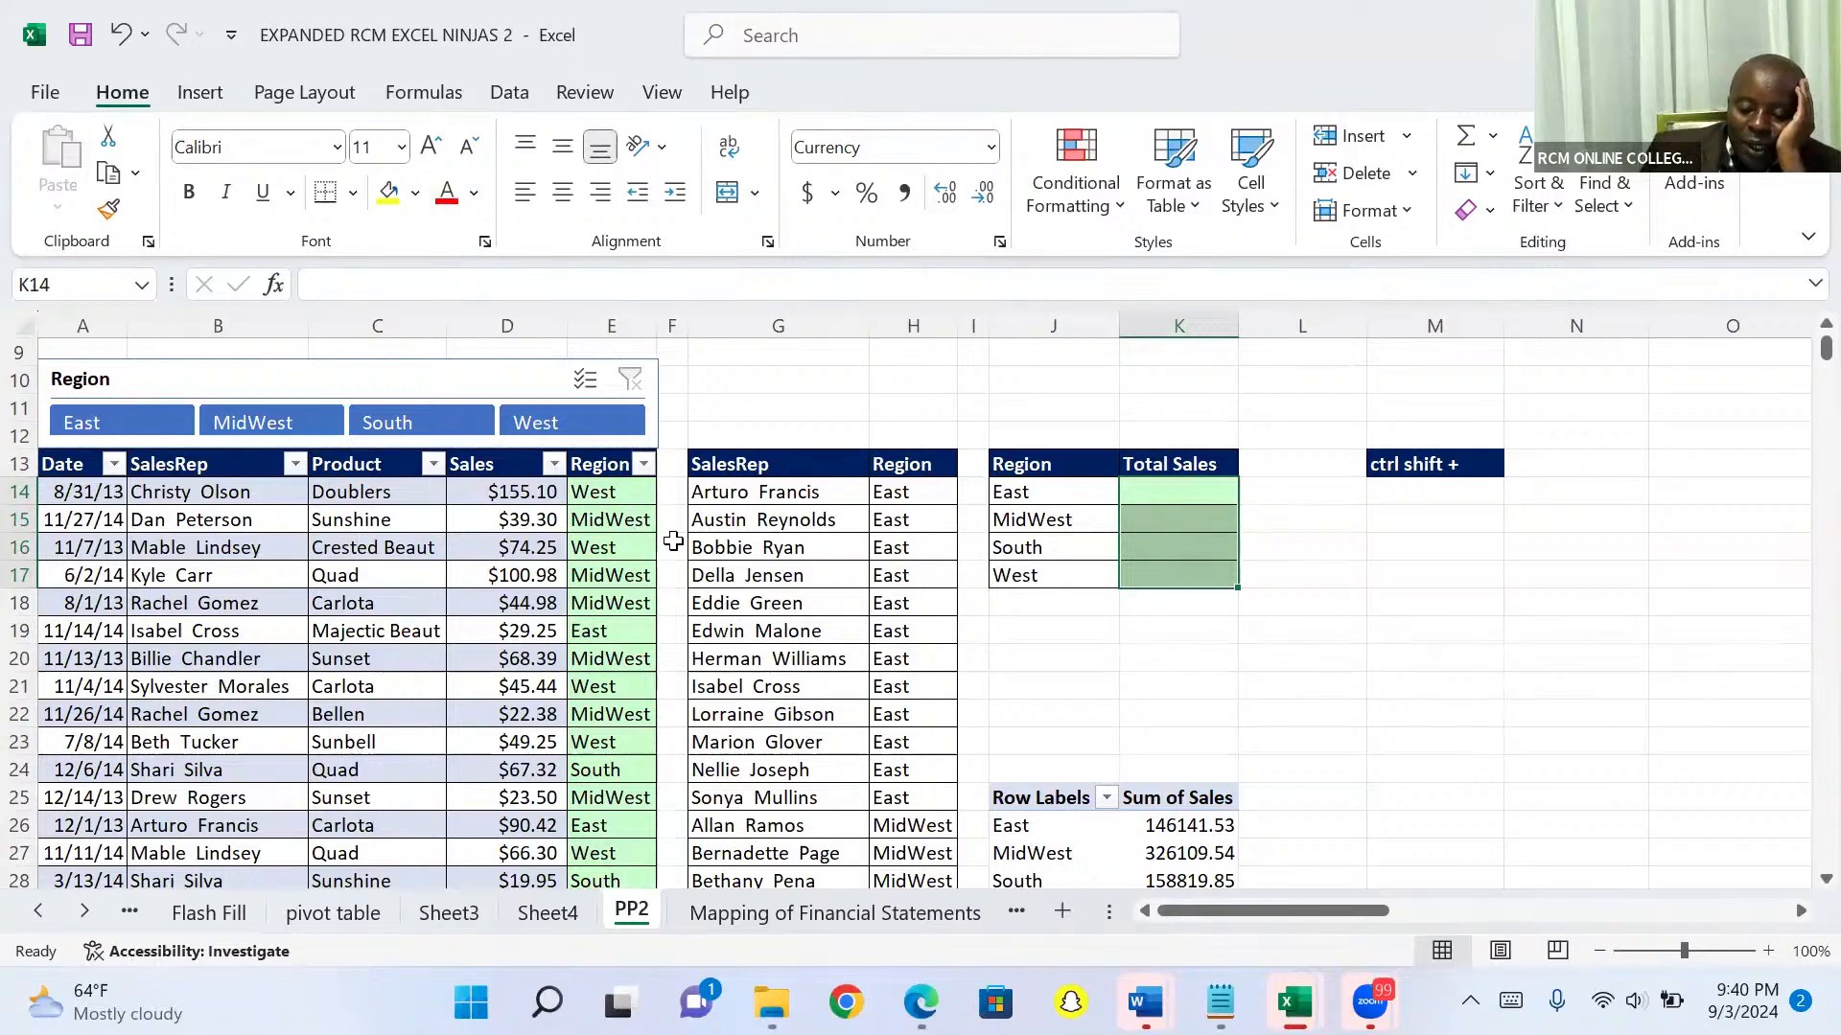
click(1179, 493)
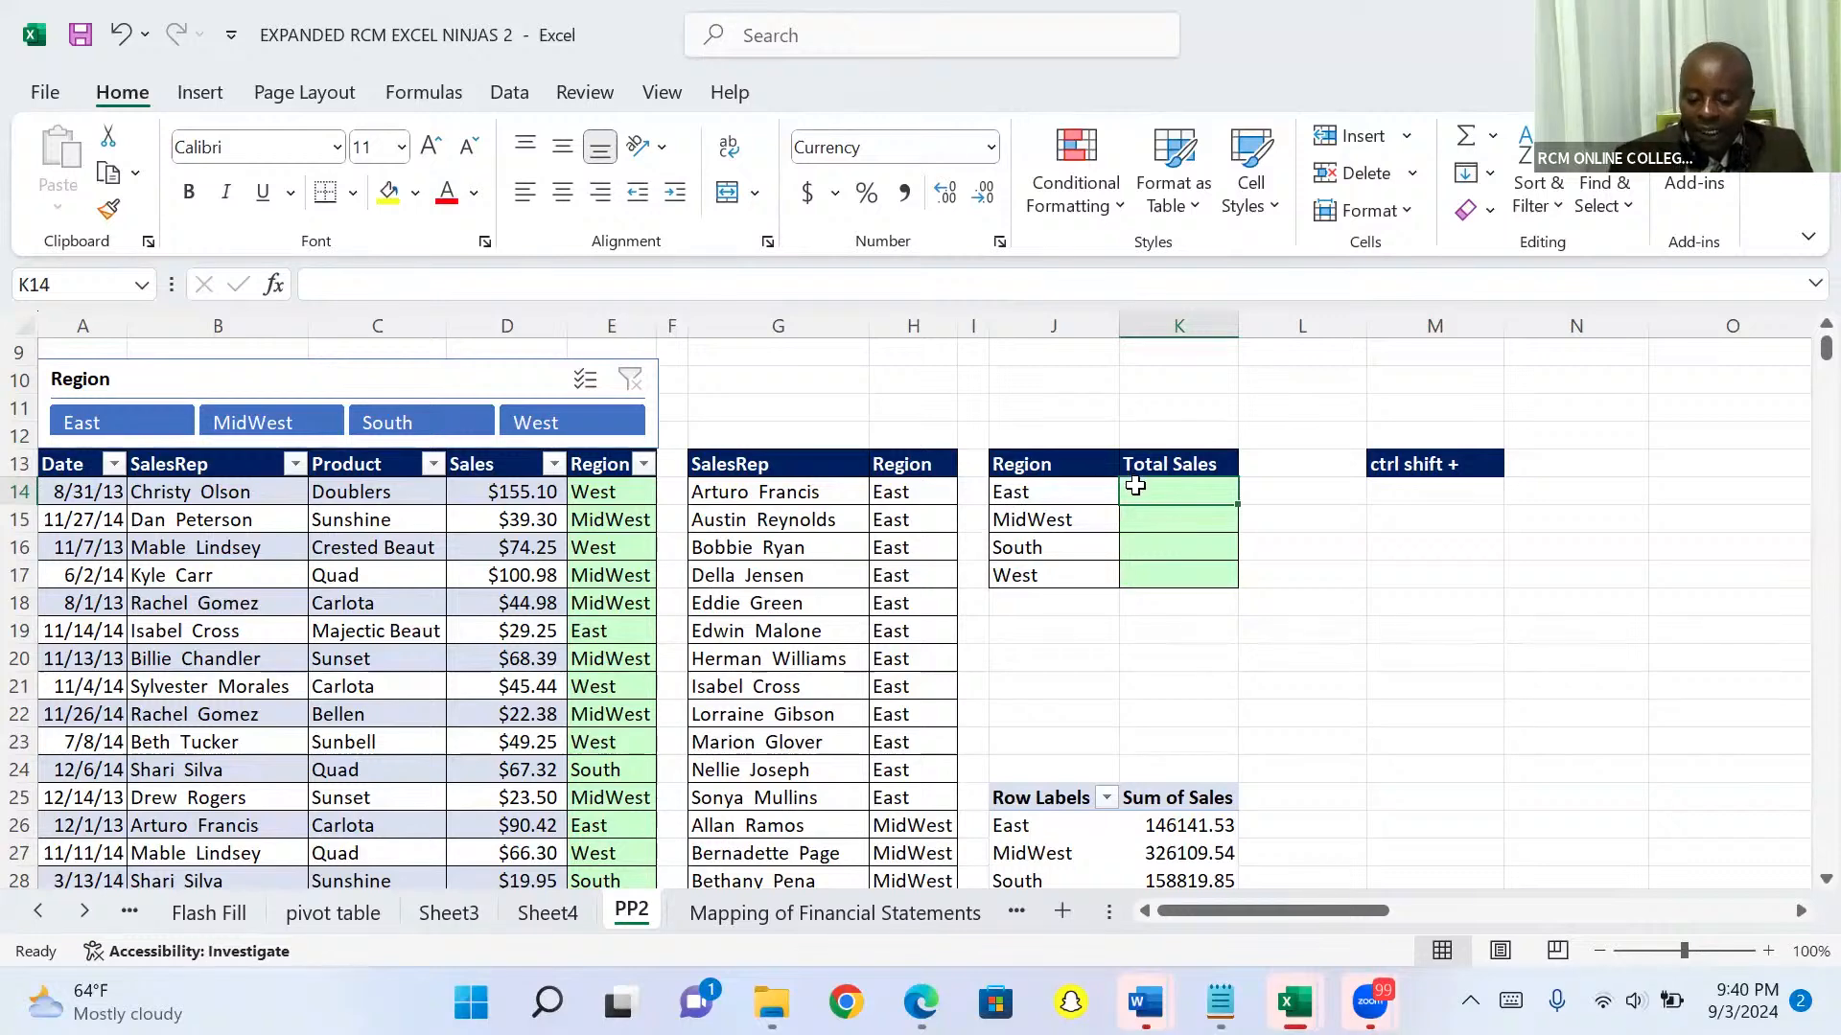
text(=)
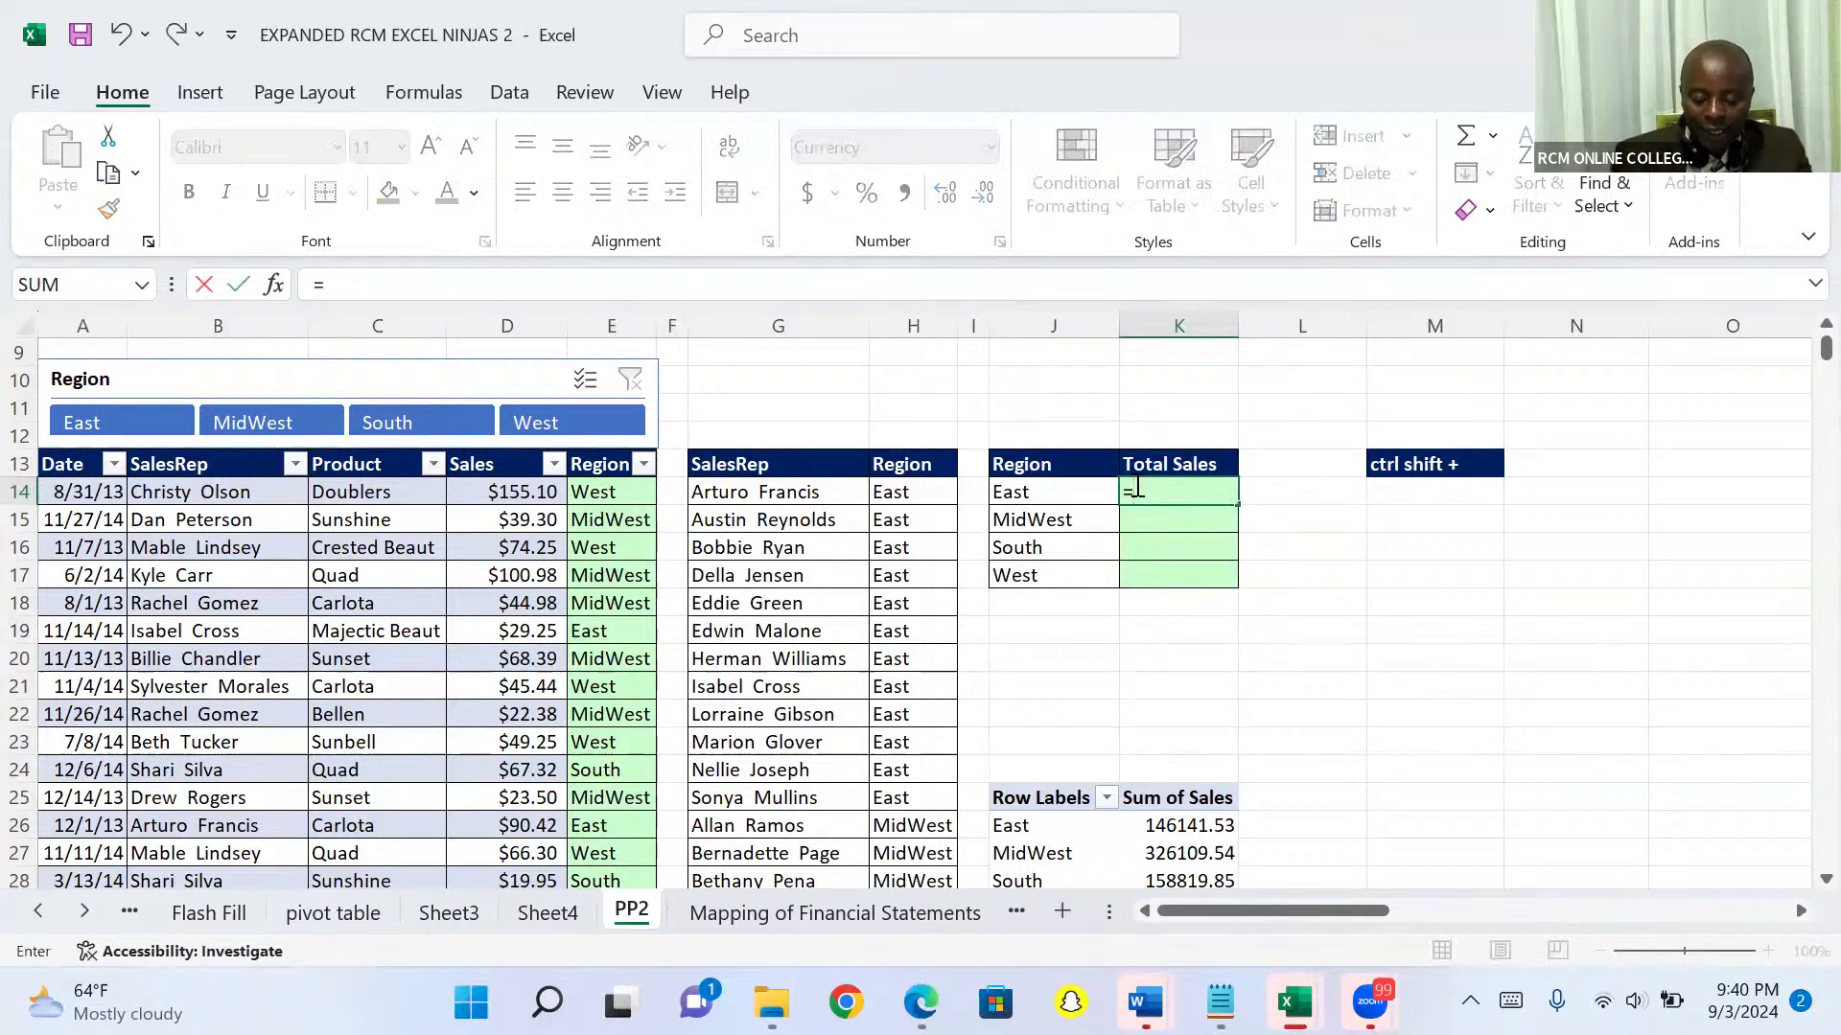
text(sumif)
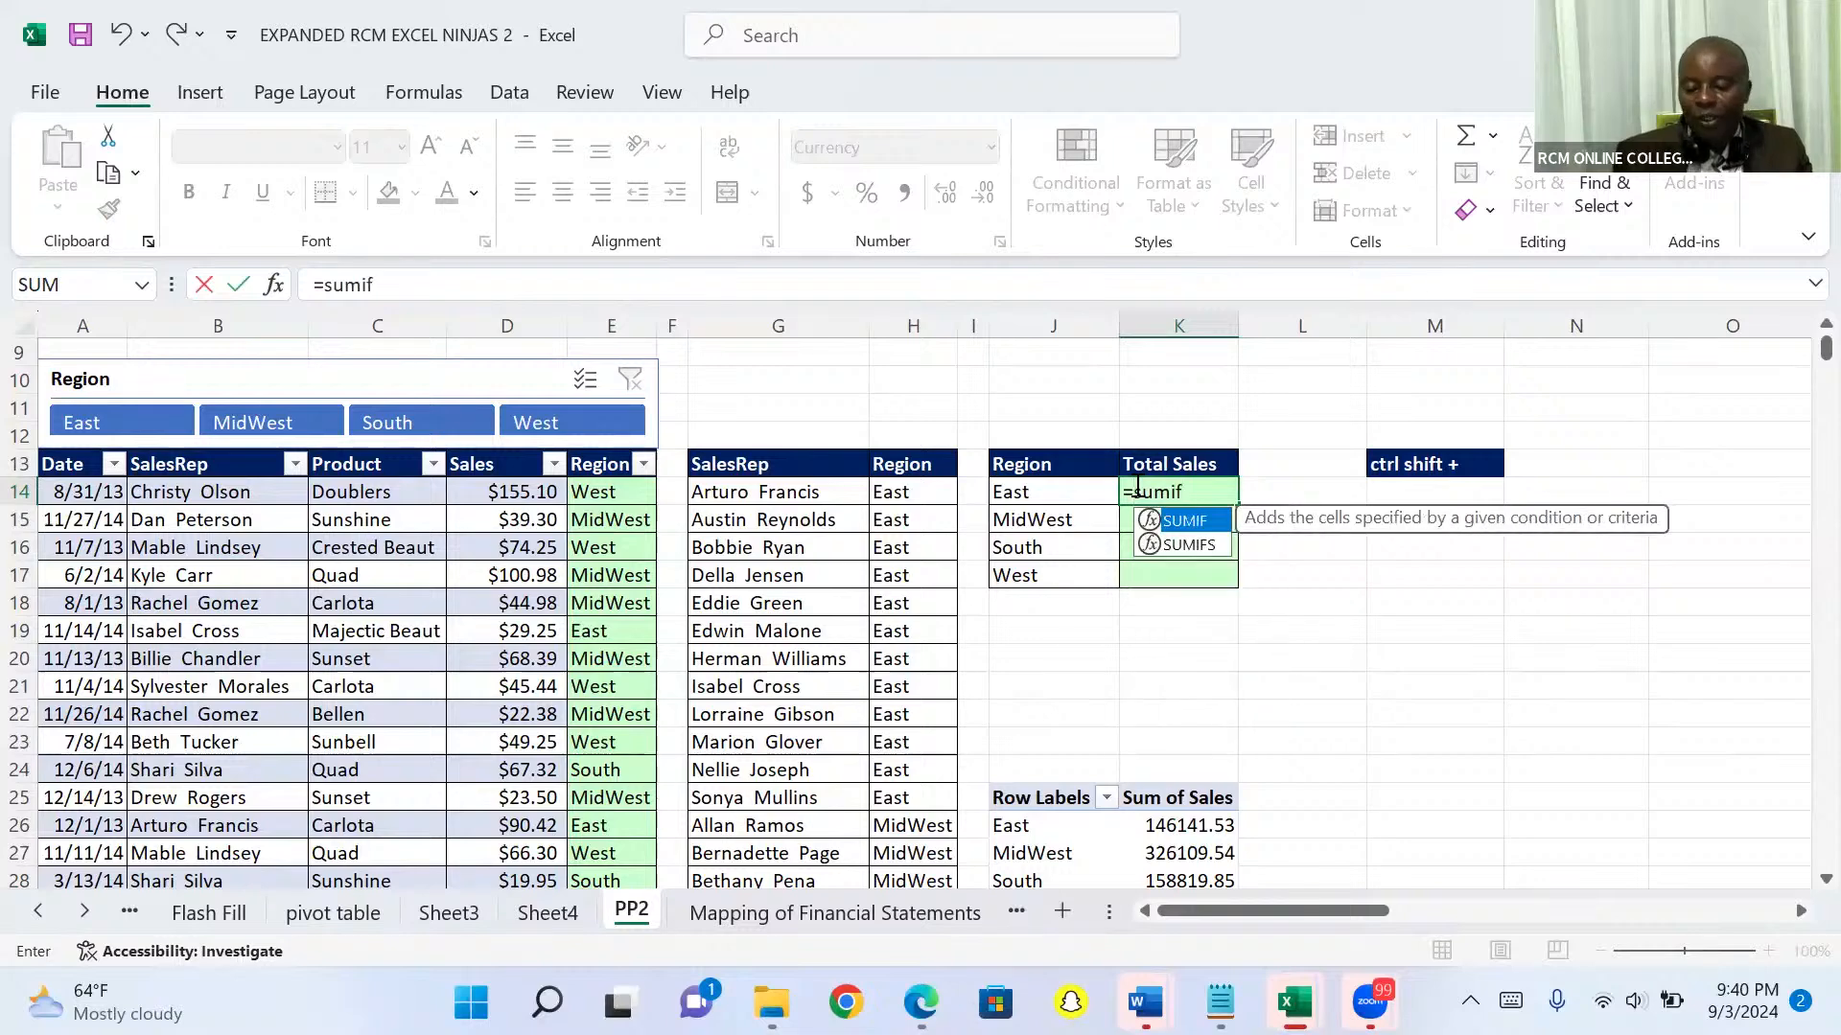
text(s)
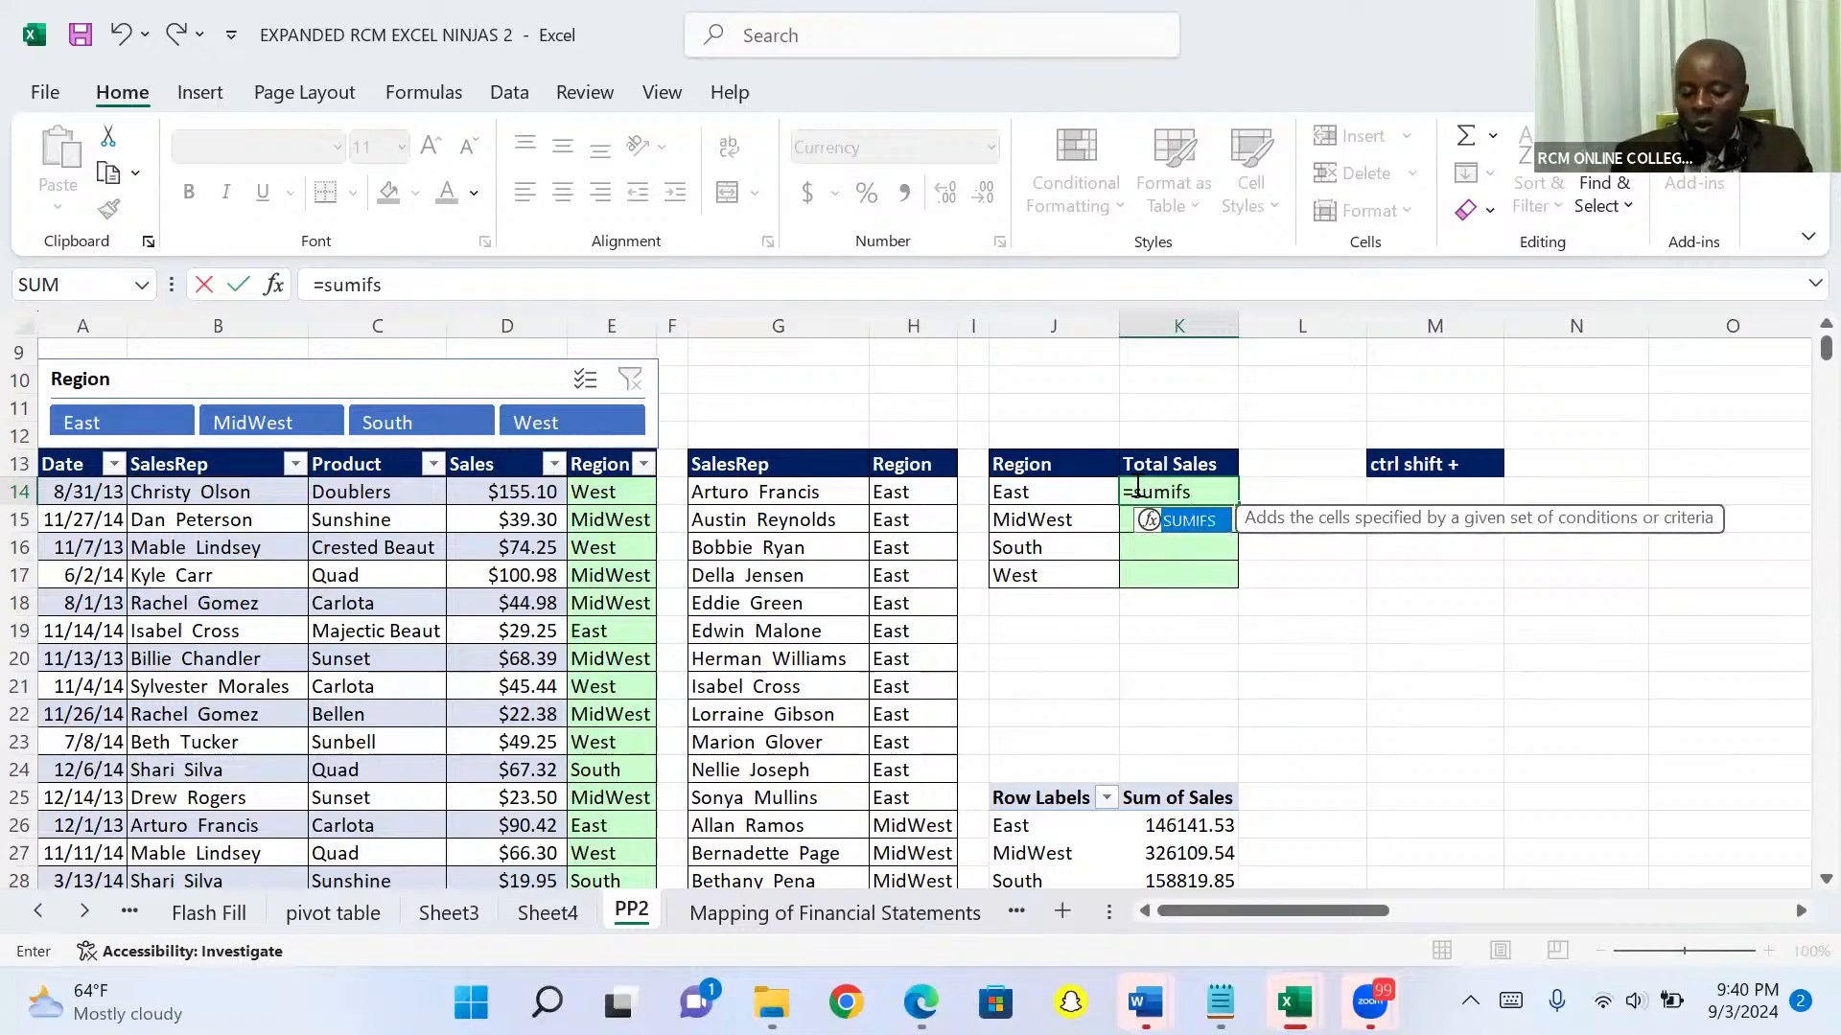
key(Tab)
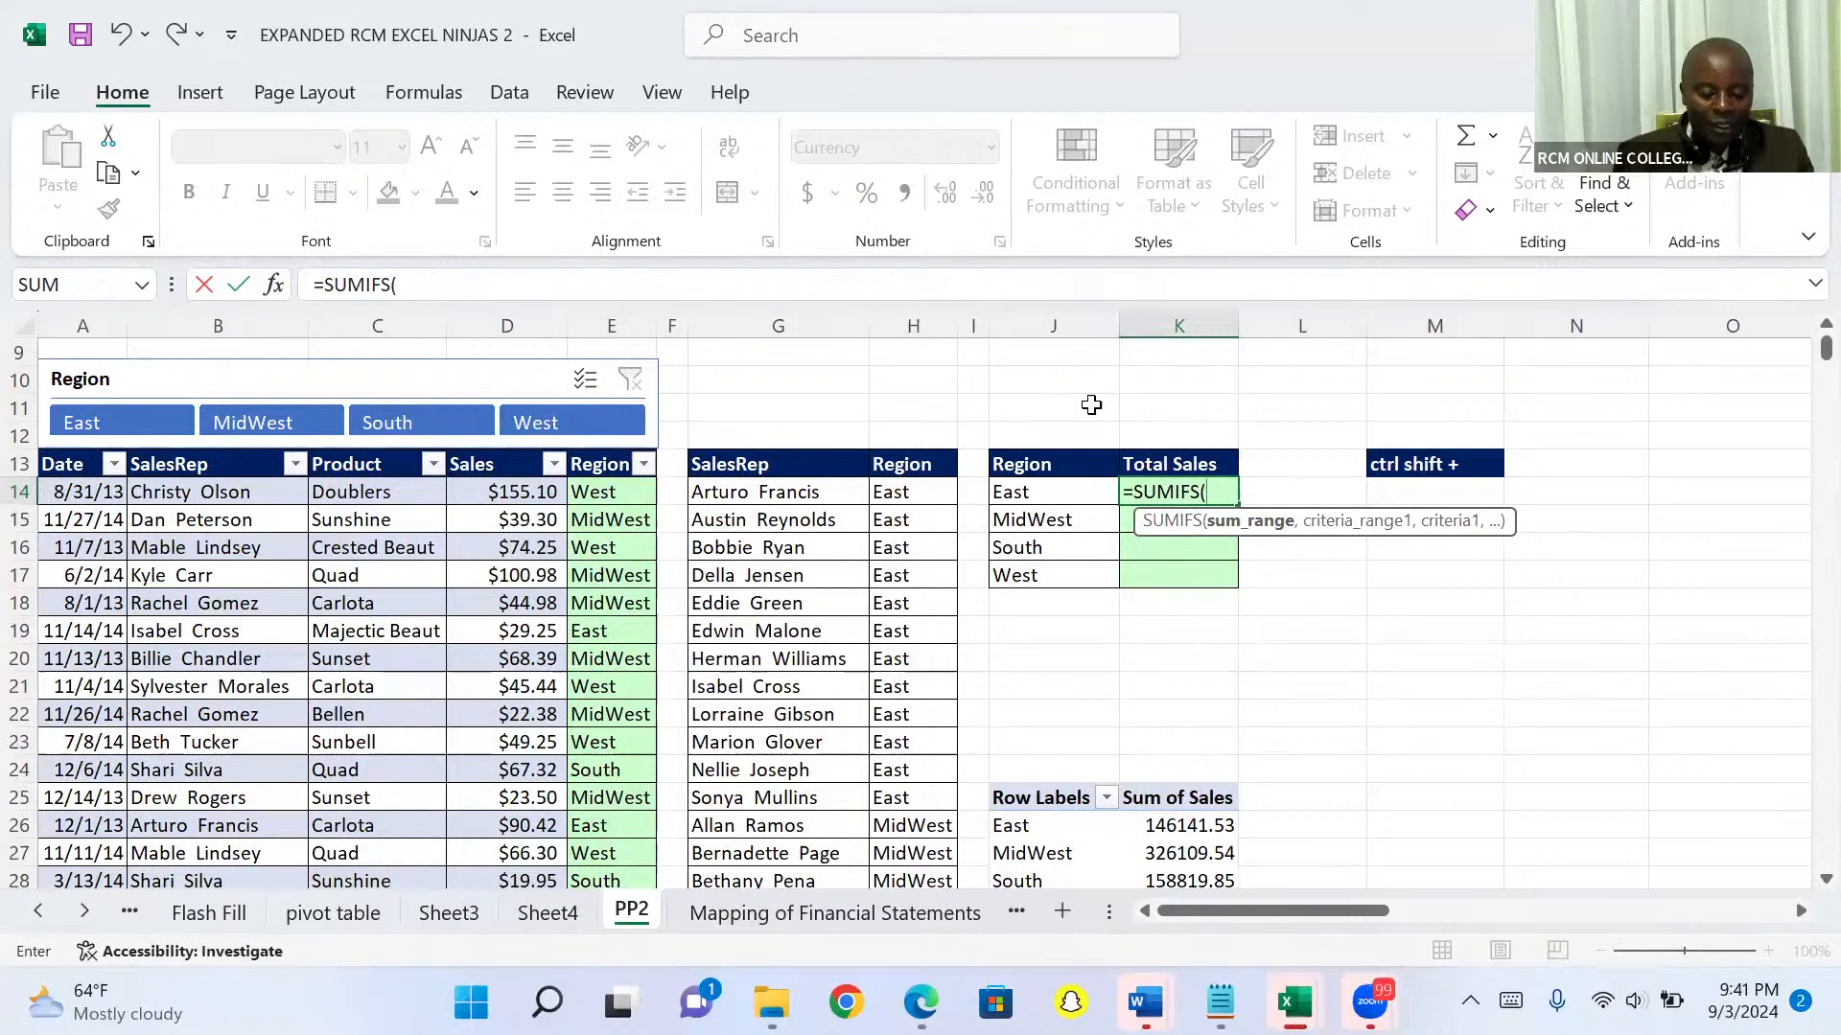
key(Escape)
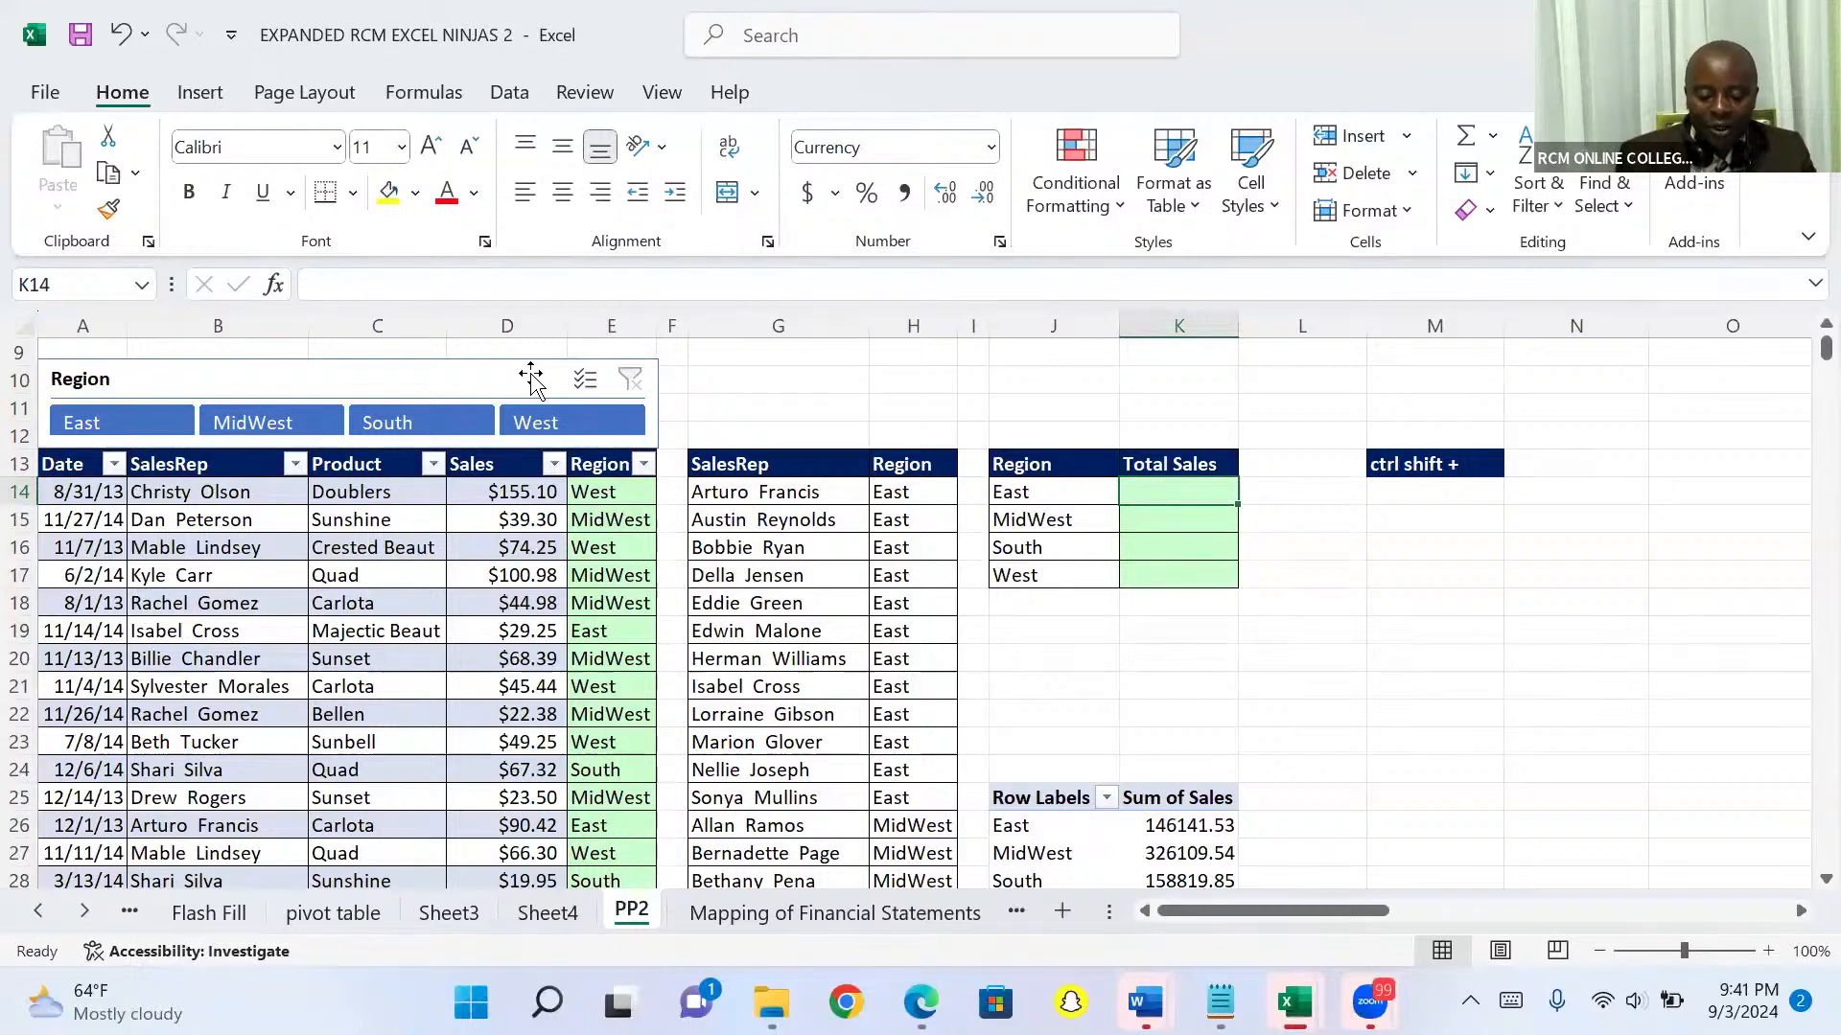
Delete the Region slicer above the sales table
click(530, 378)
key(Escape)
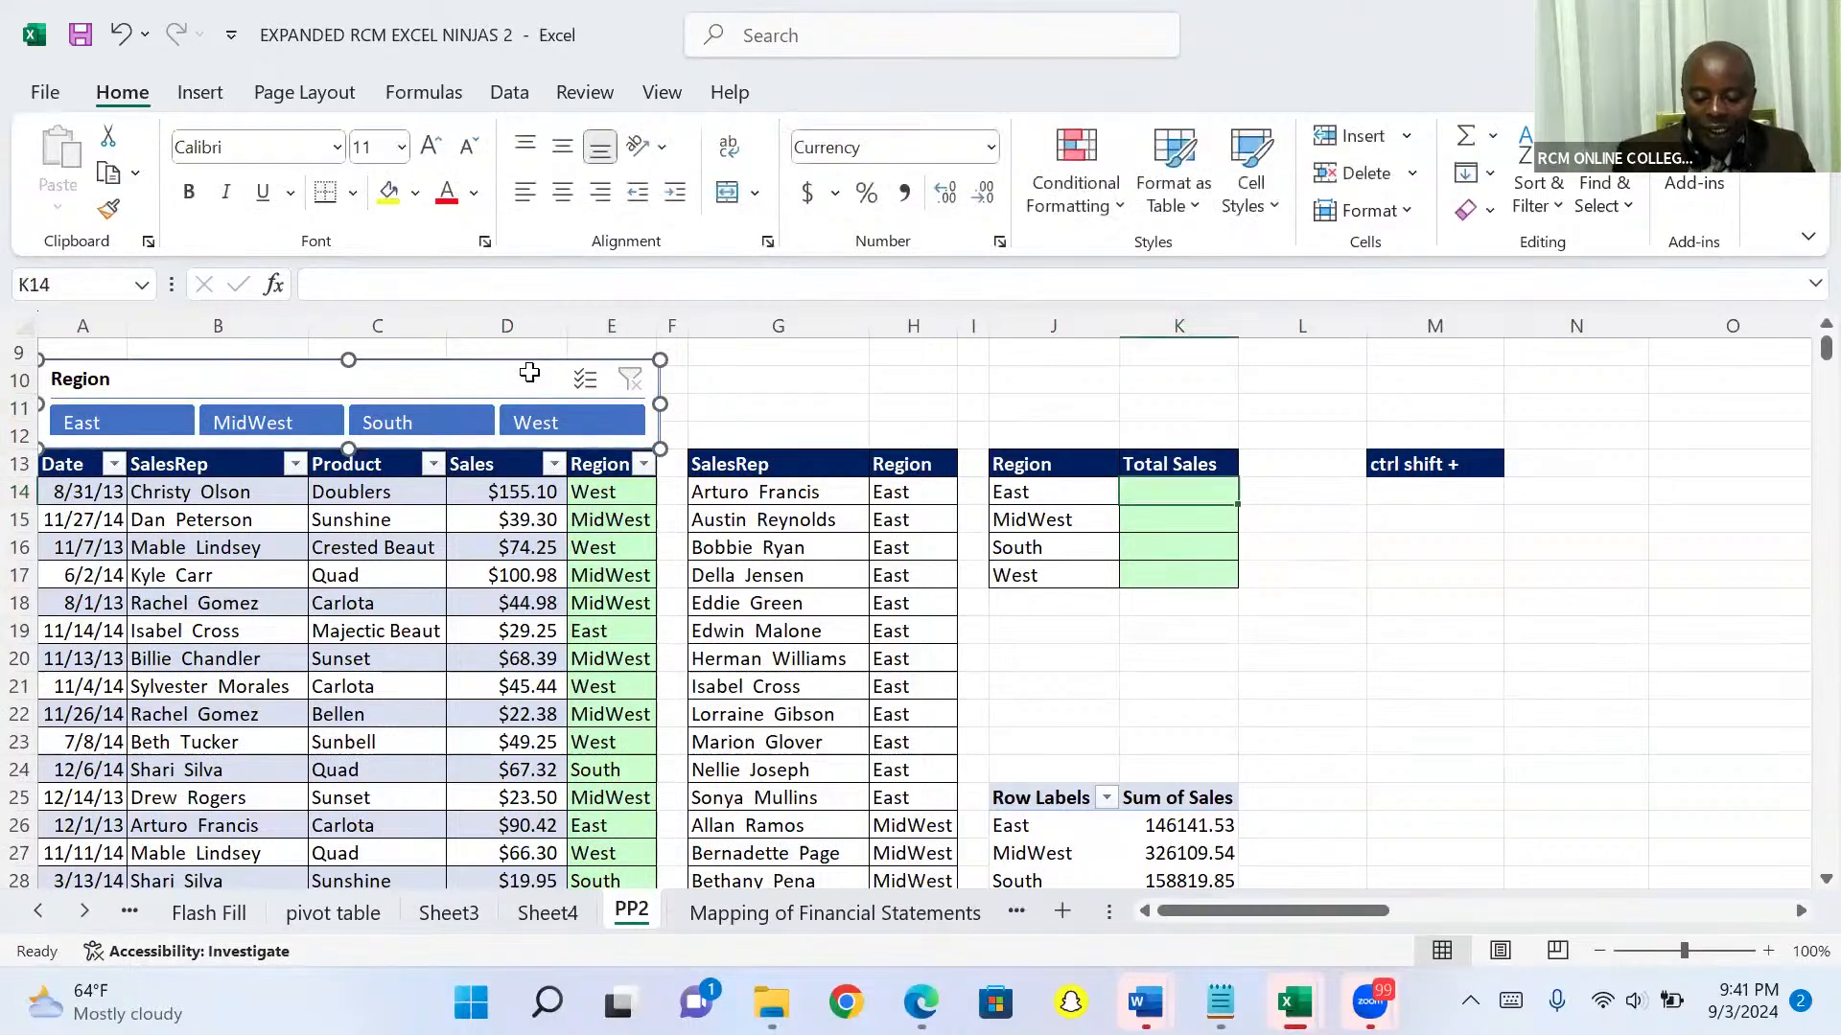
key(Delete)
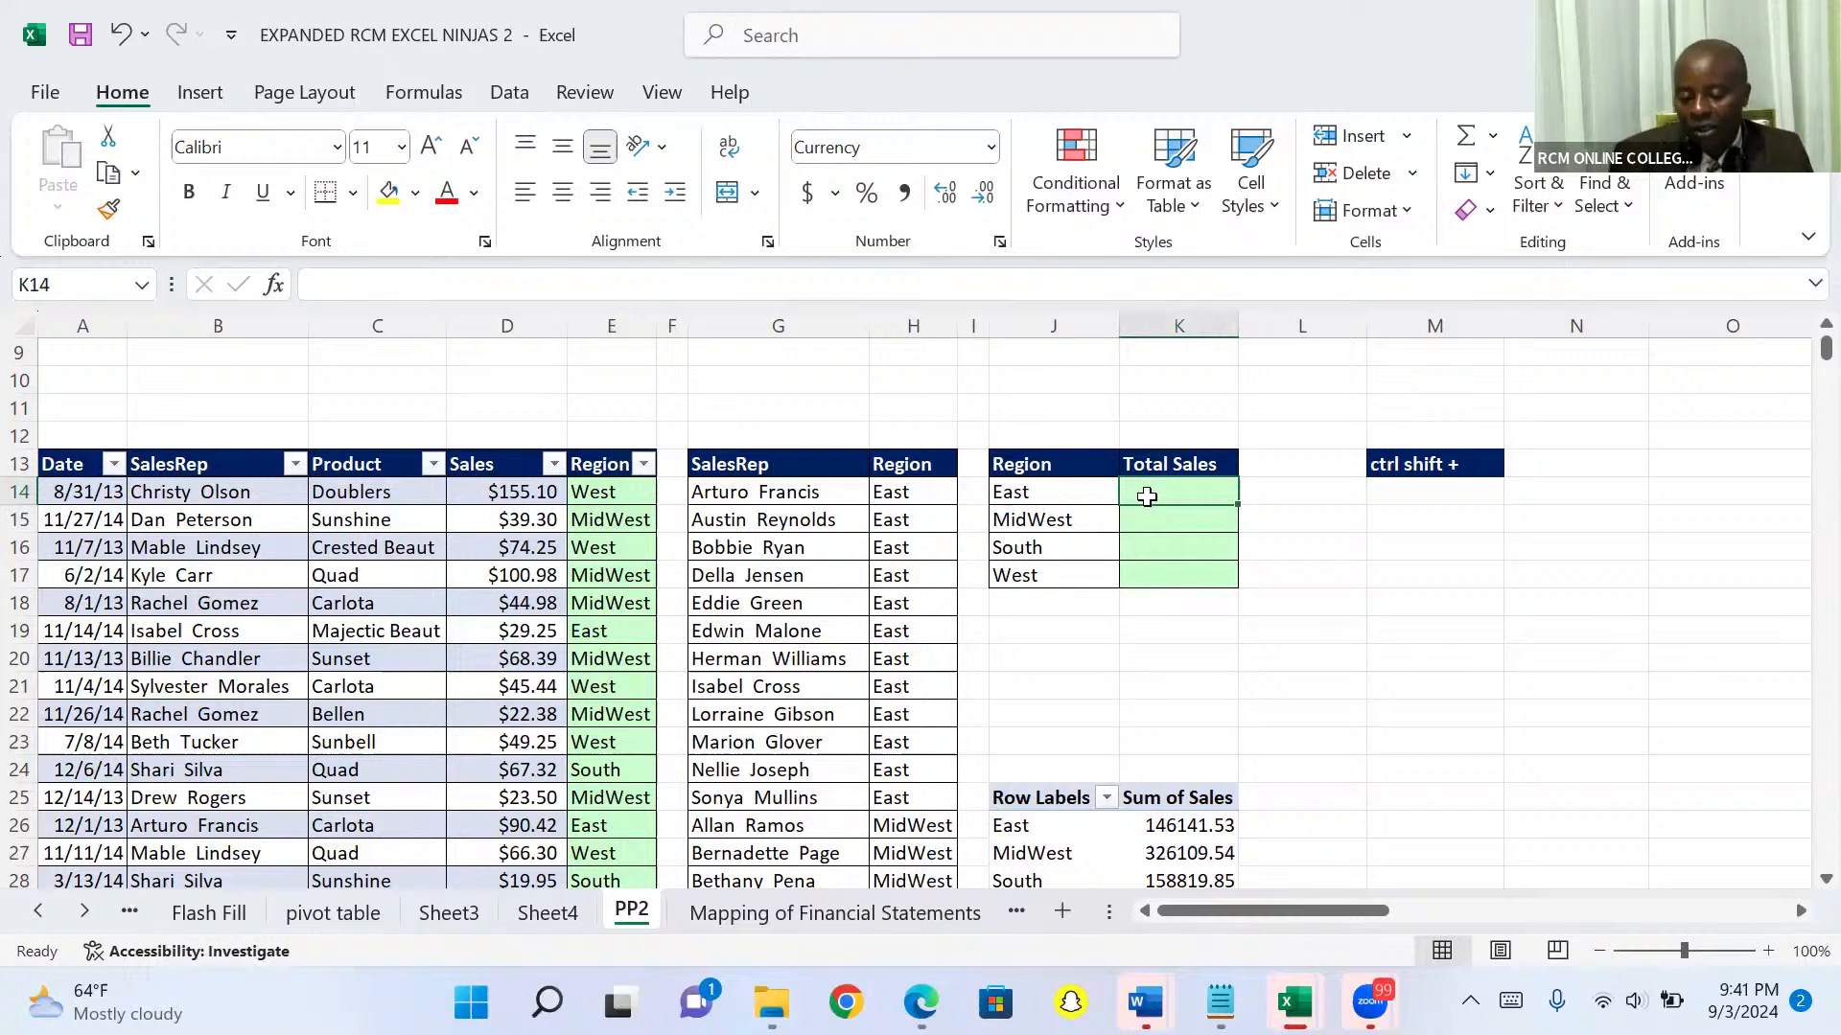
Begin a SUMIFS formula in K14 for East's total sales, with the Sales column as absolute sum range $D:$D
text(=)
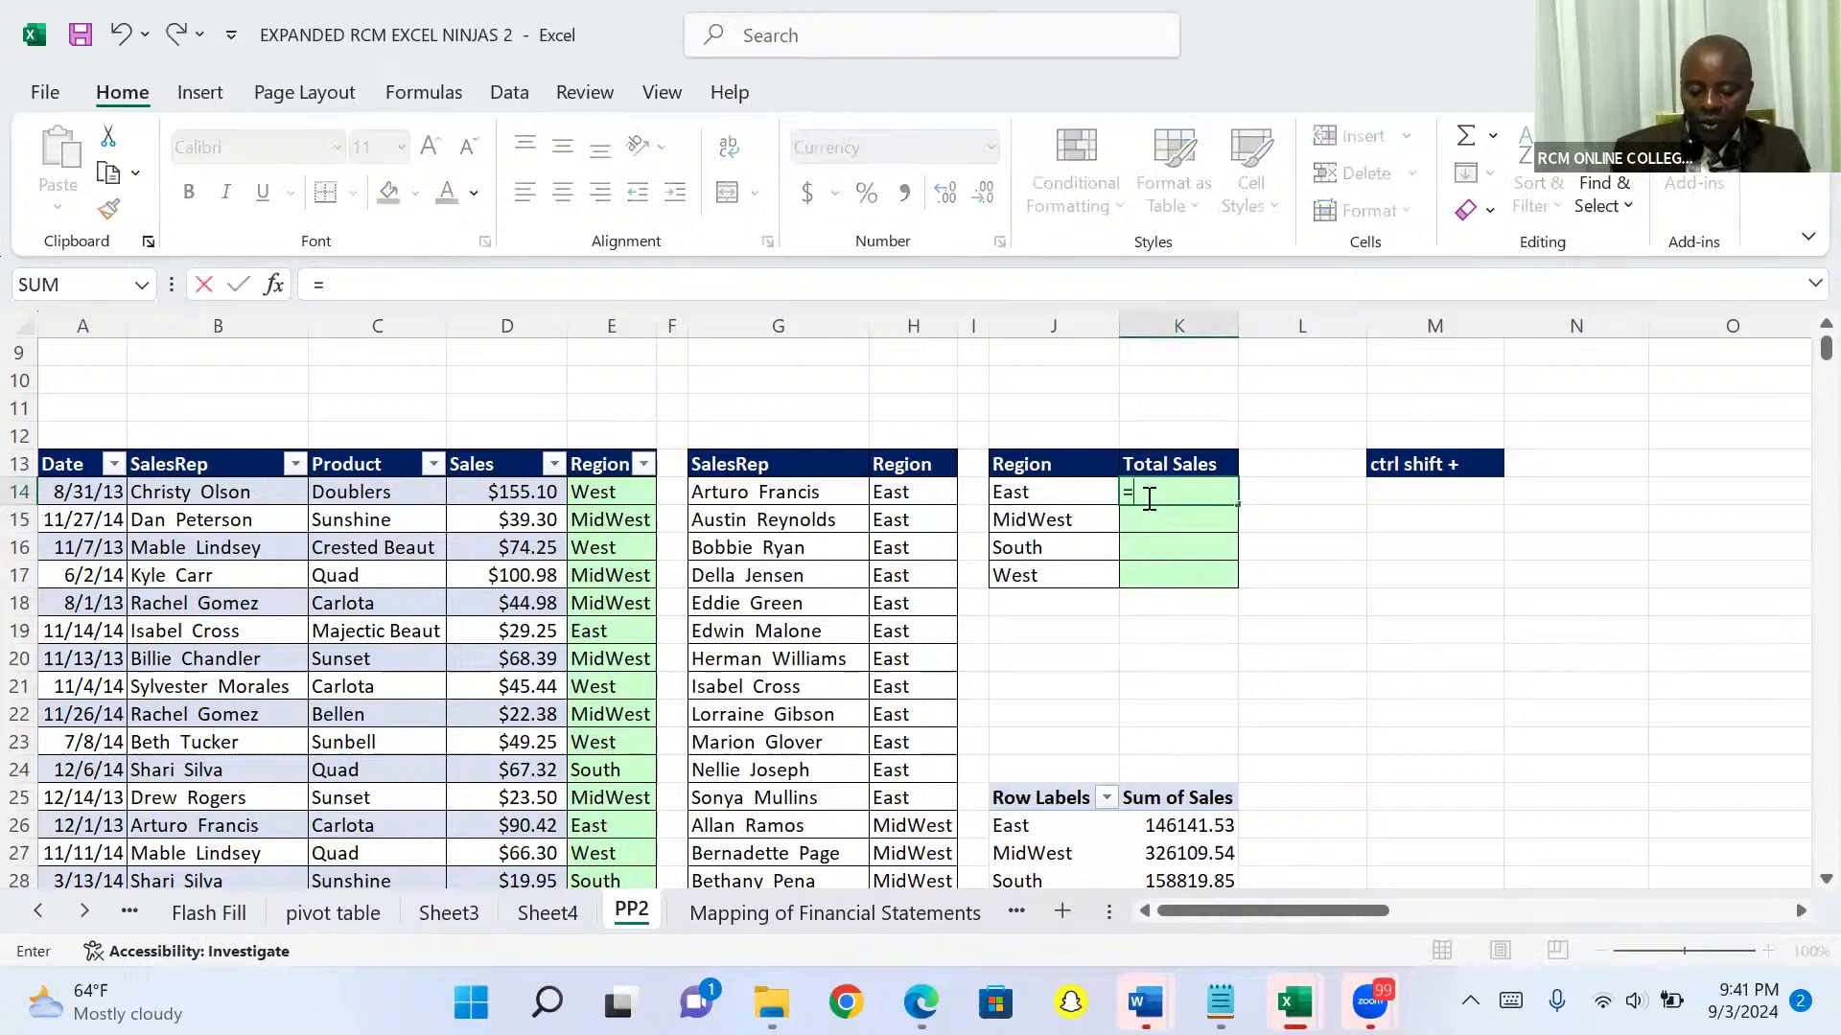
text(sumifs)
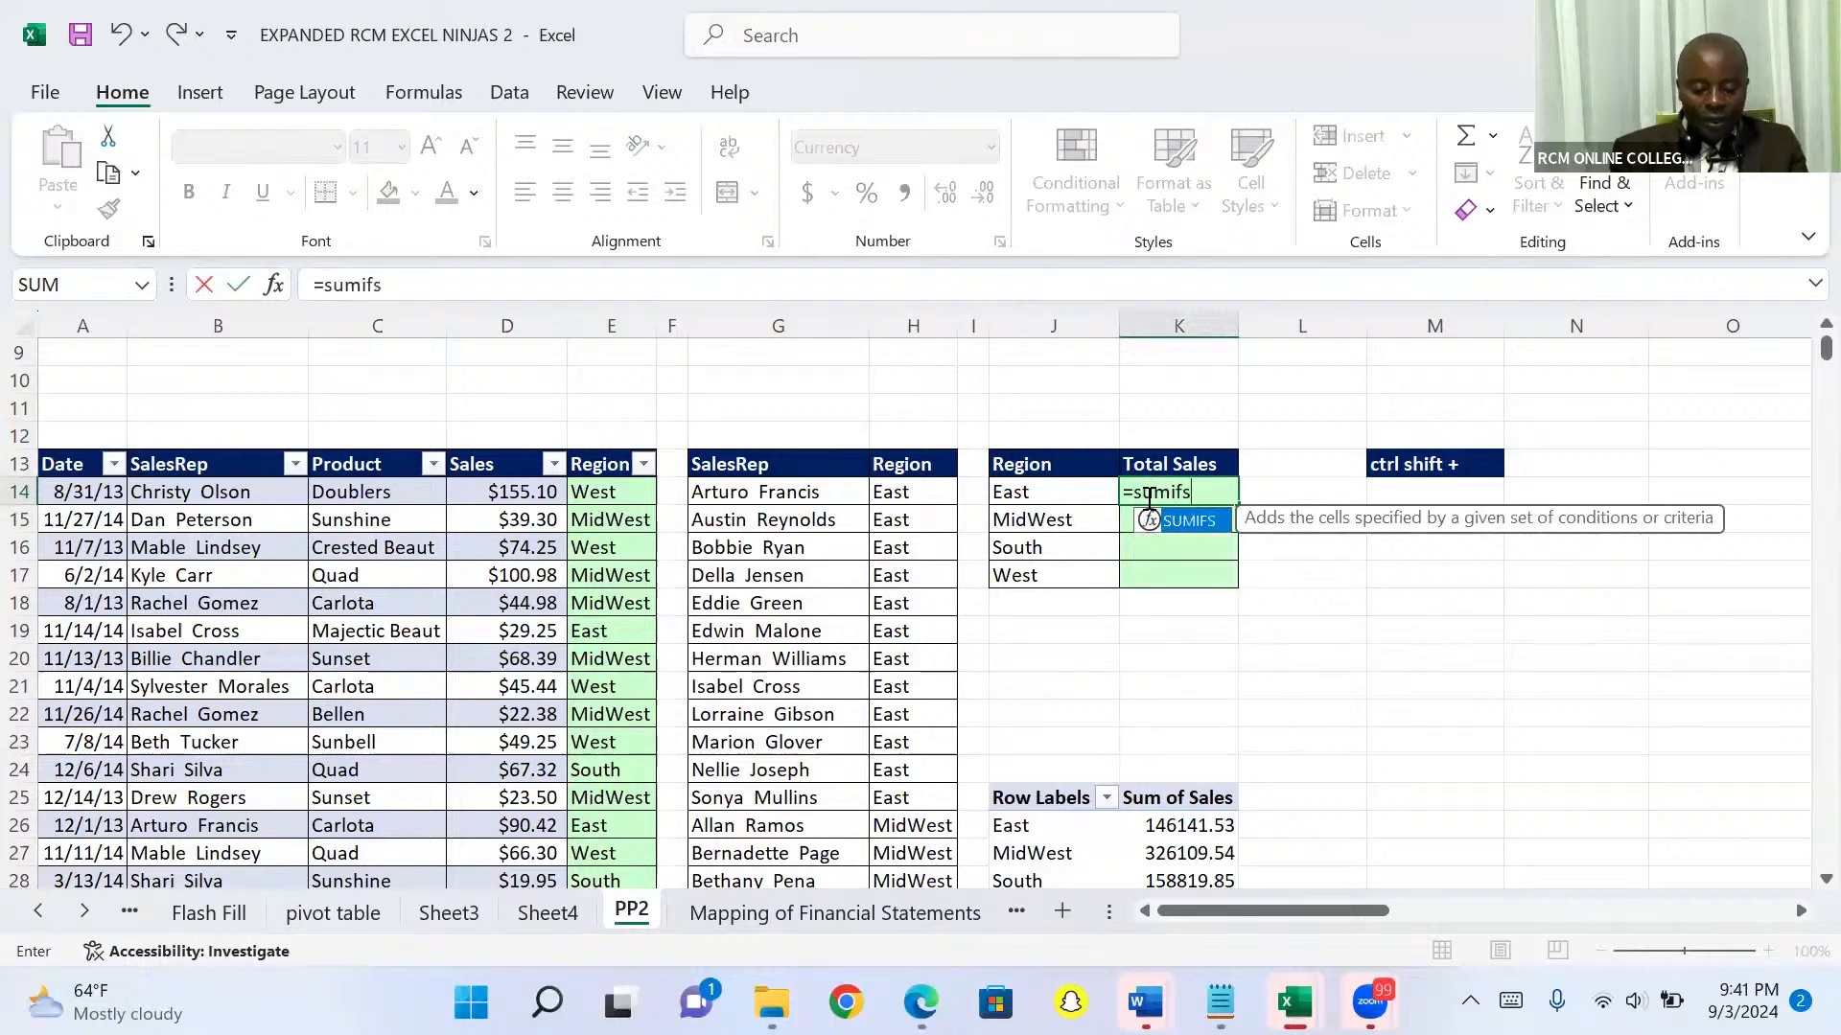
key(Tab)
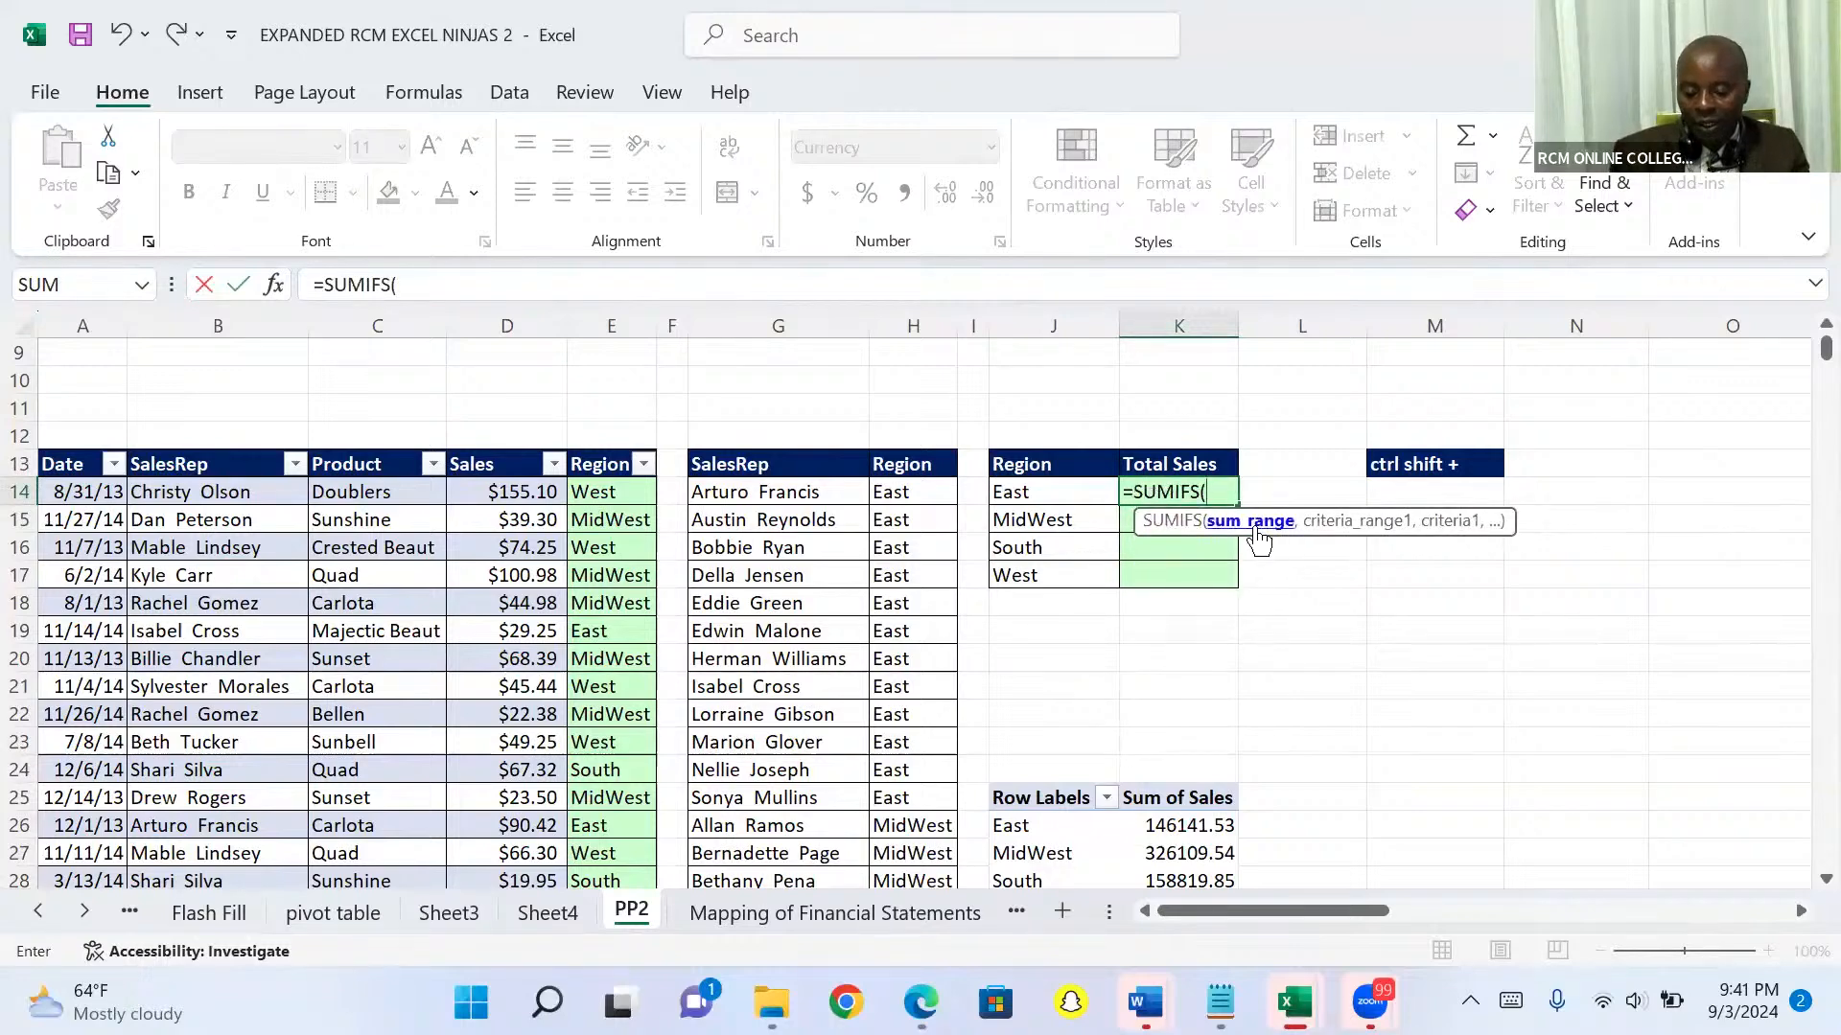
click(507, 318)
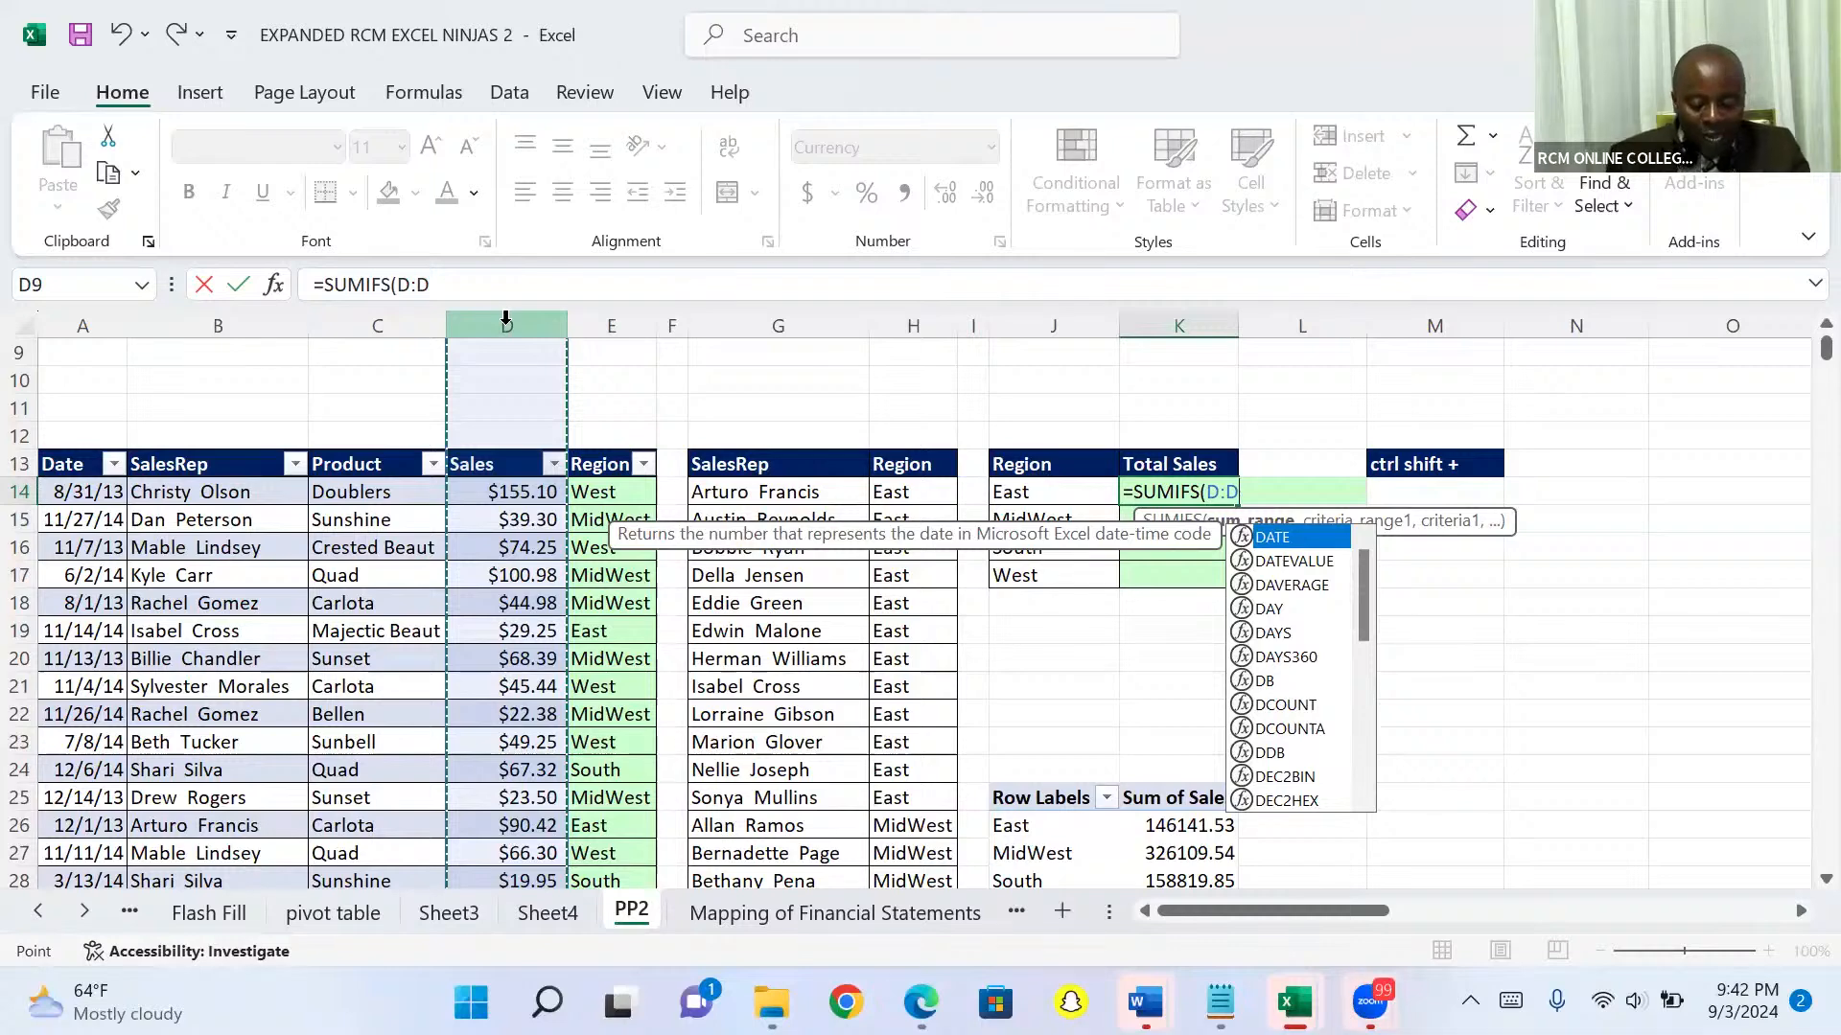
key(Escape)
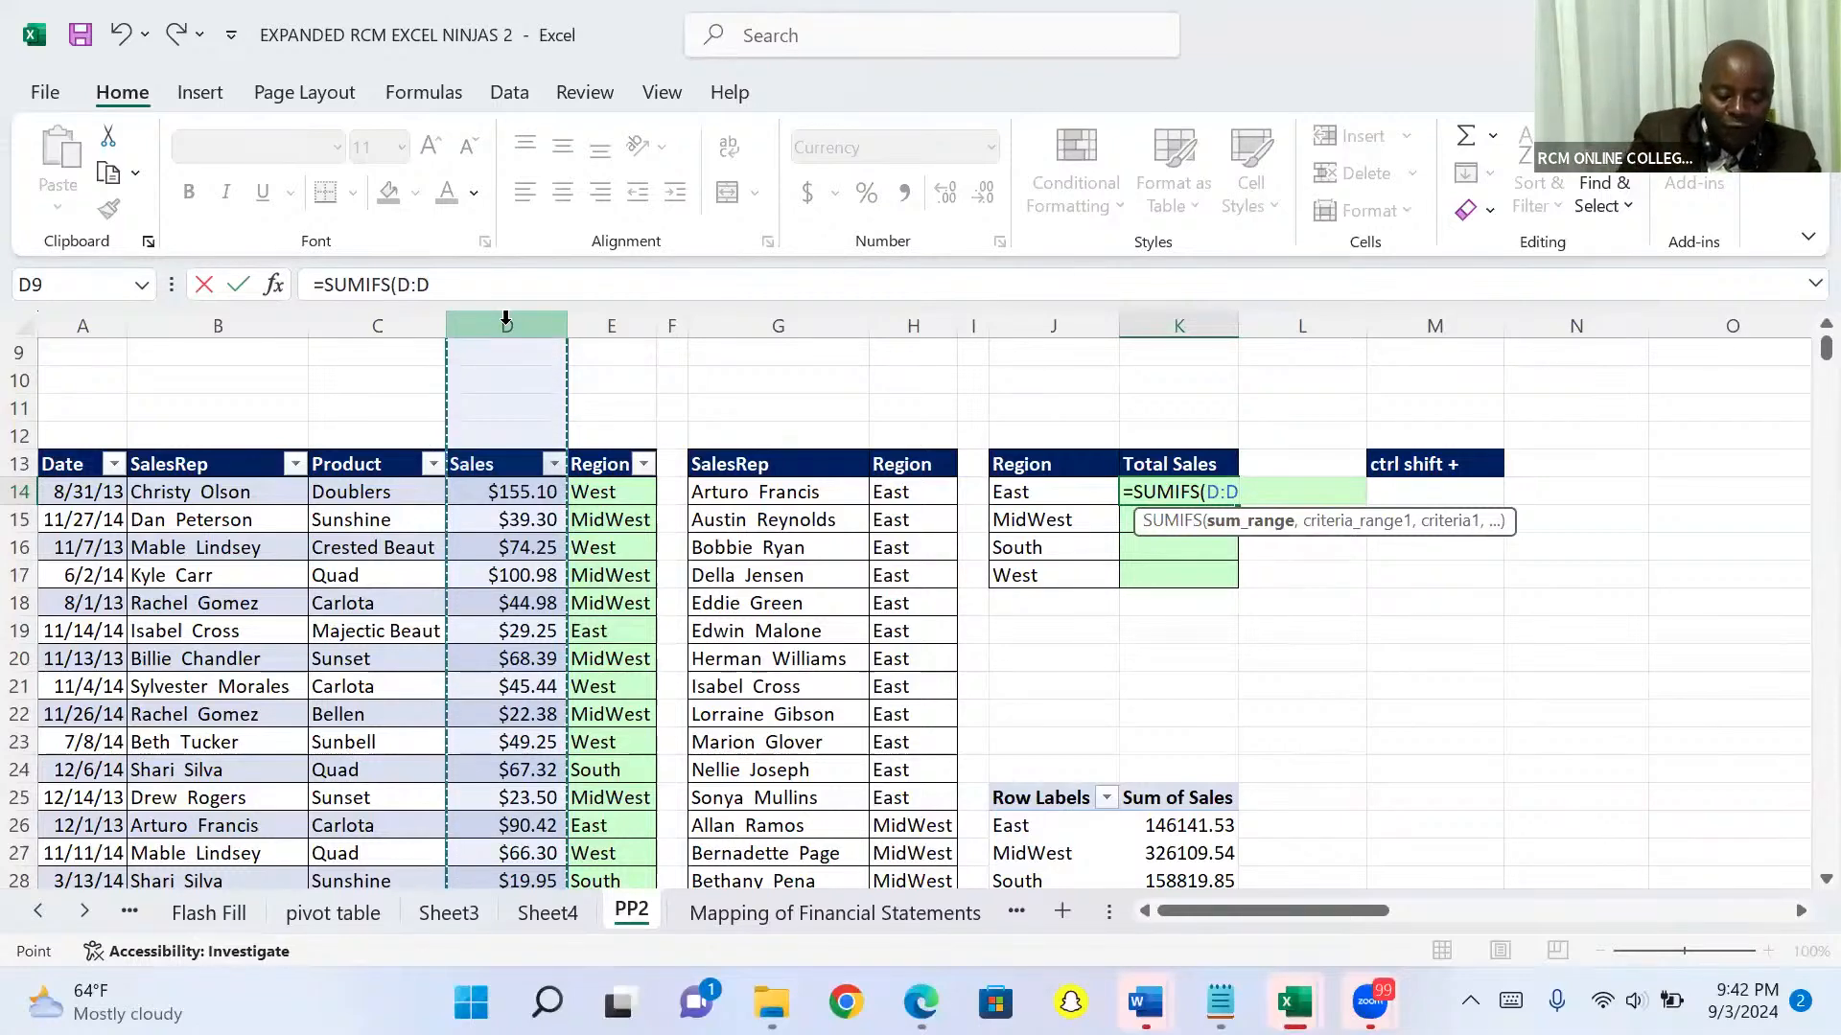
key(F4)
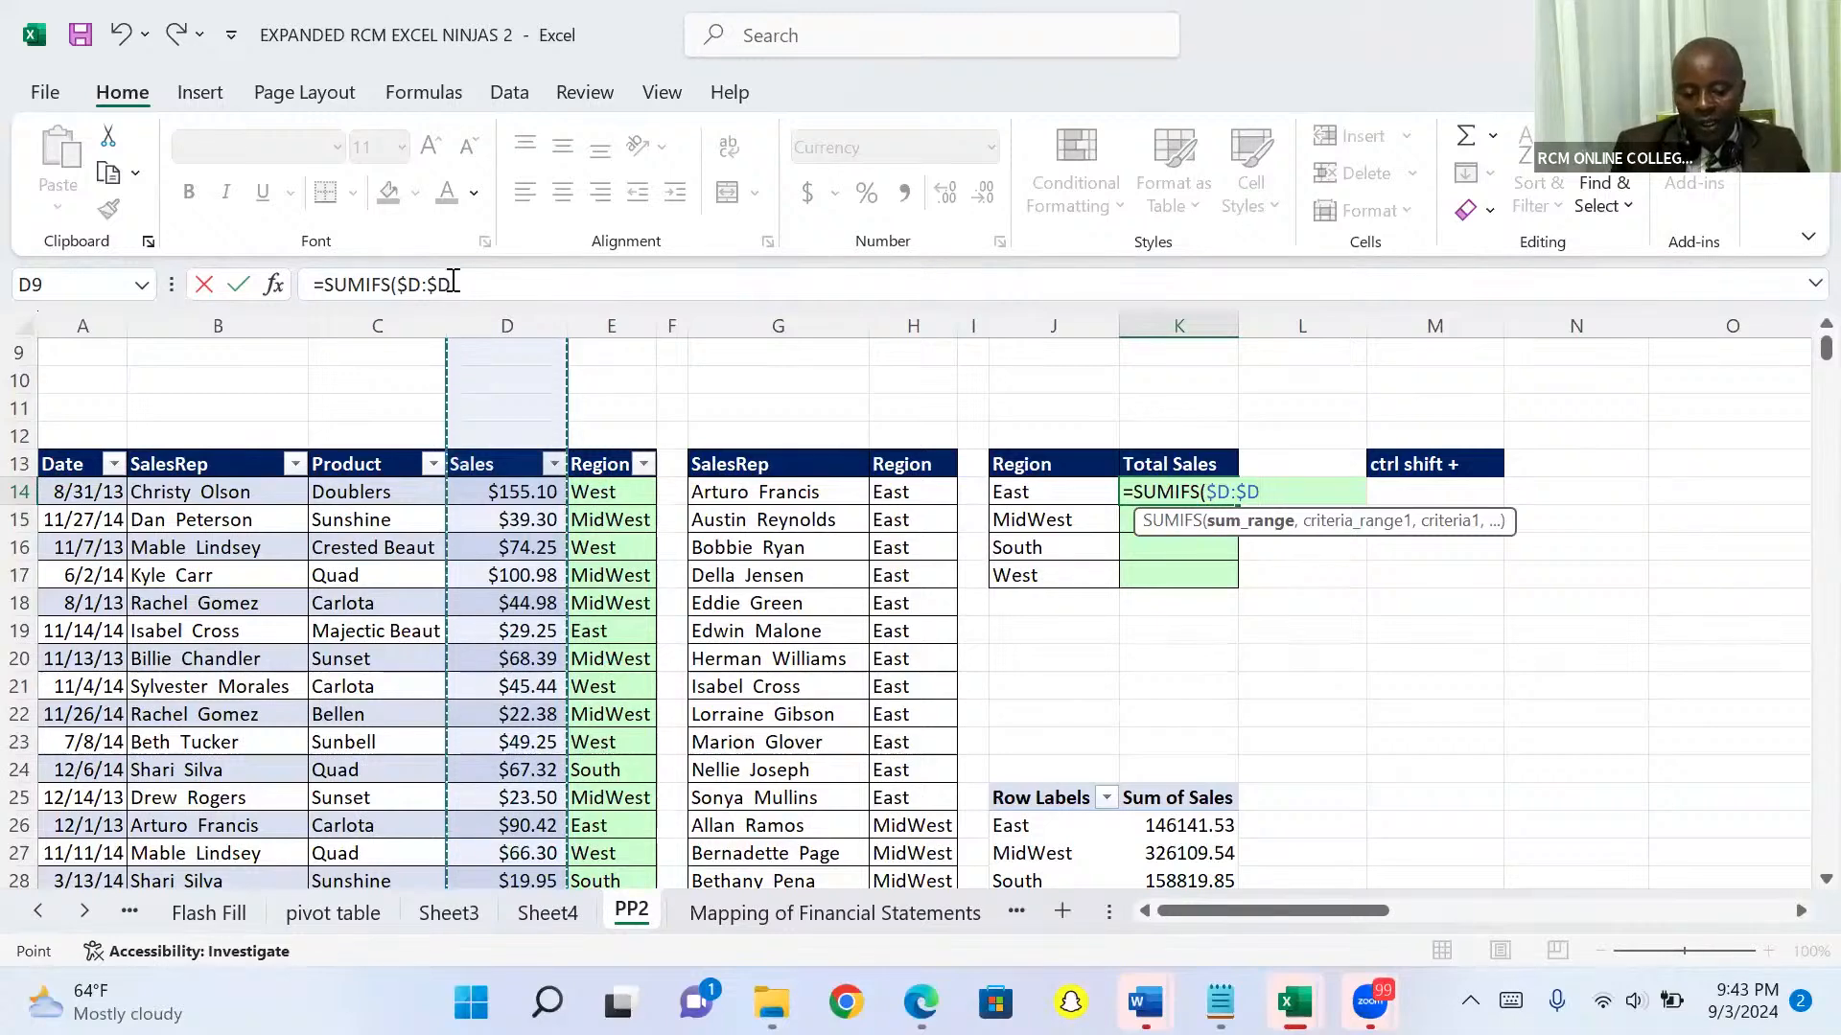
Add the Region column as the absolute first criteria range $E:$E in the K14 SUMIFS formula
text(,)
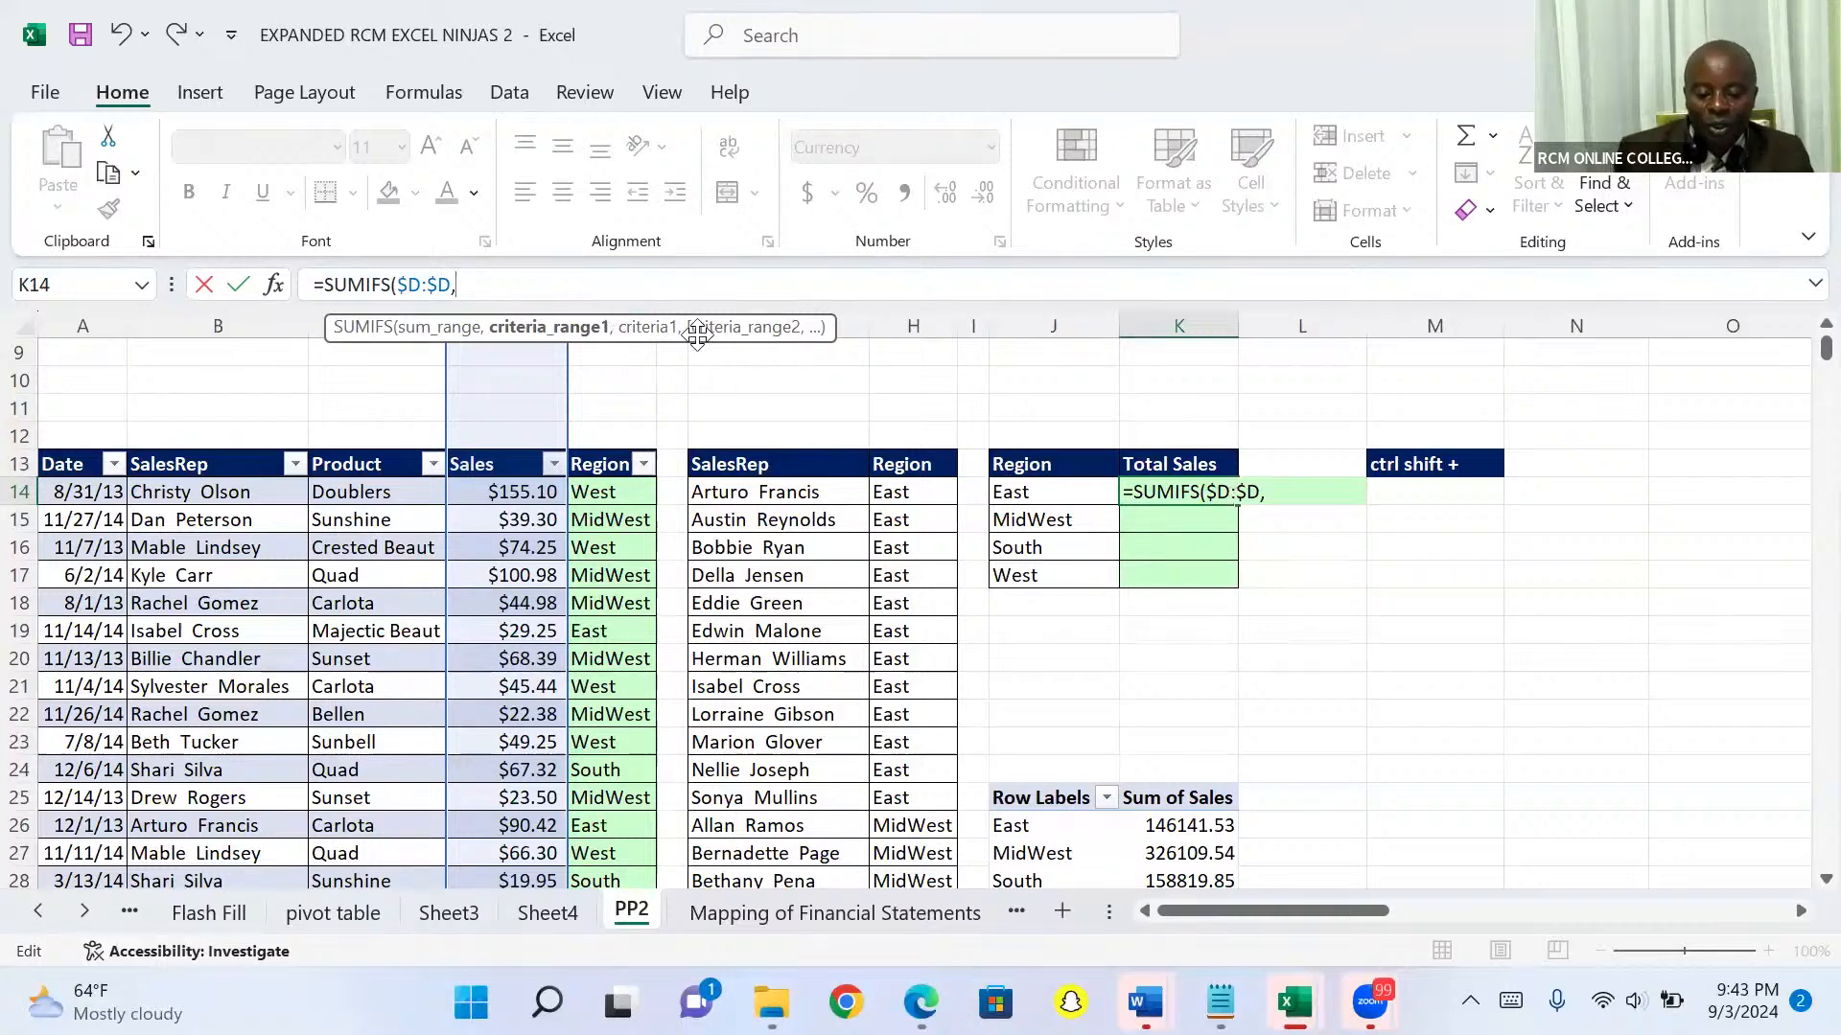
drag(697, 333, 703, 384)
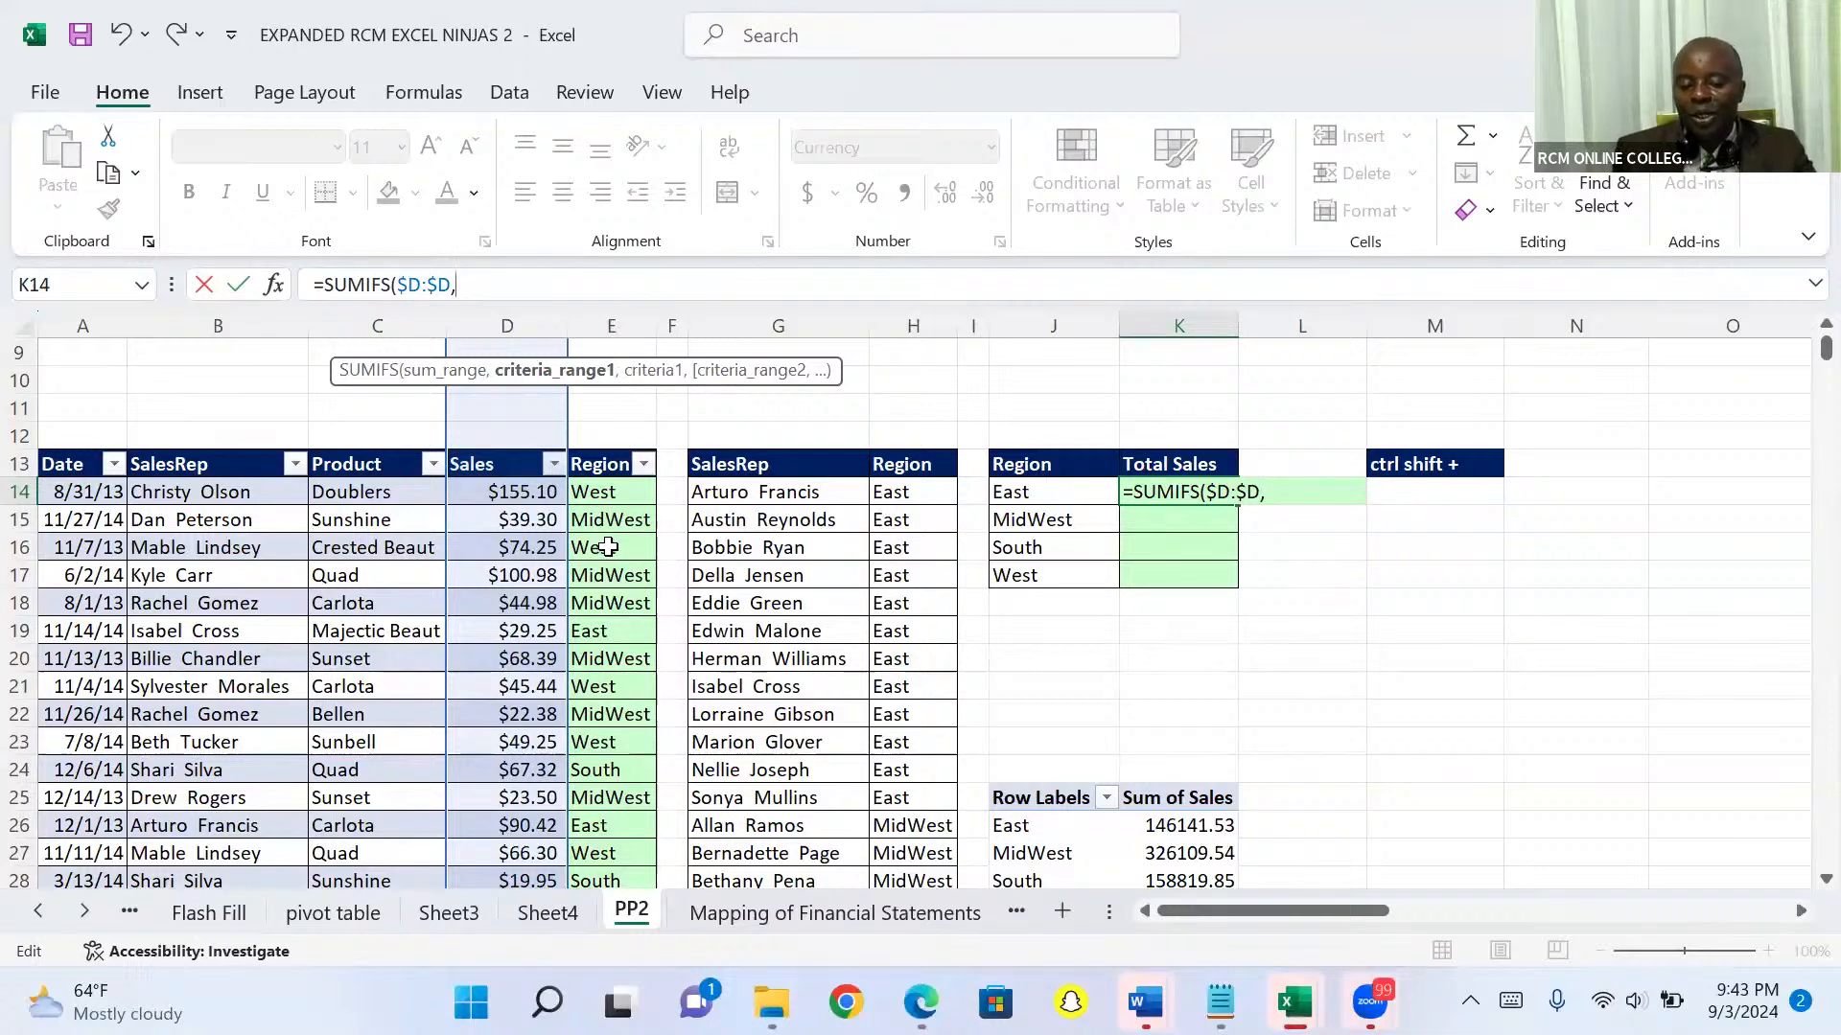
click(614, 327)
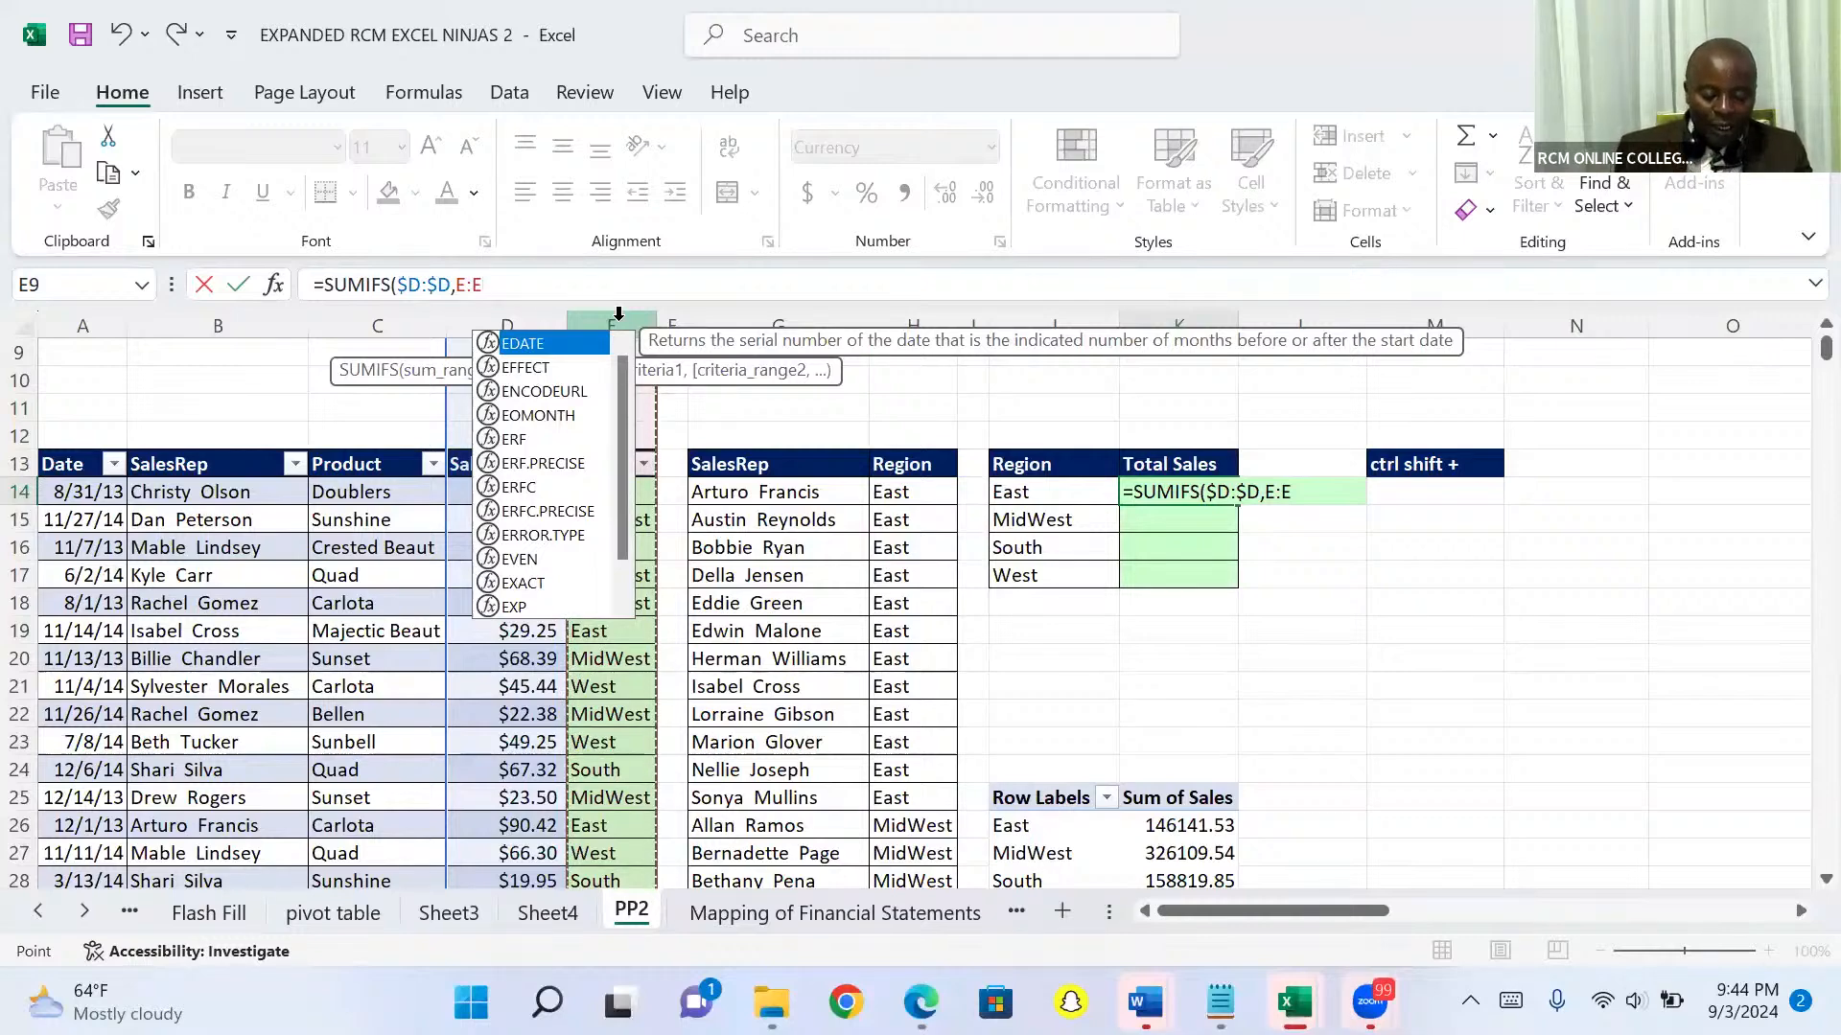
key(Escape)
key(F4)
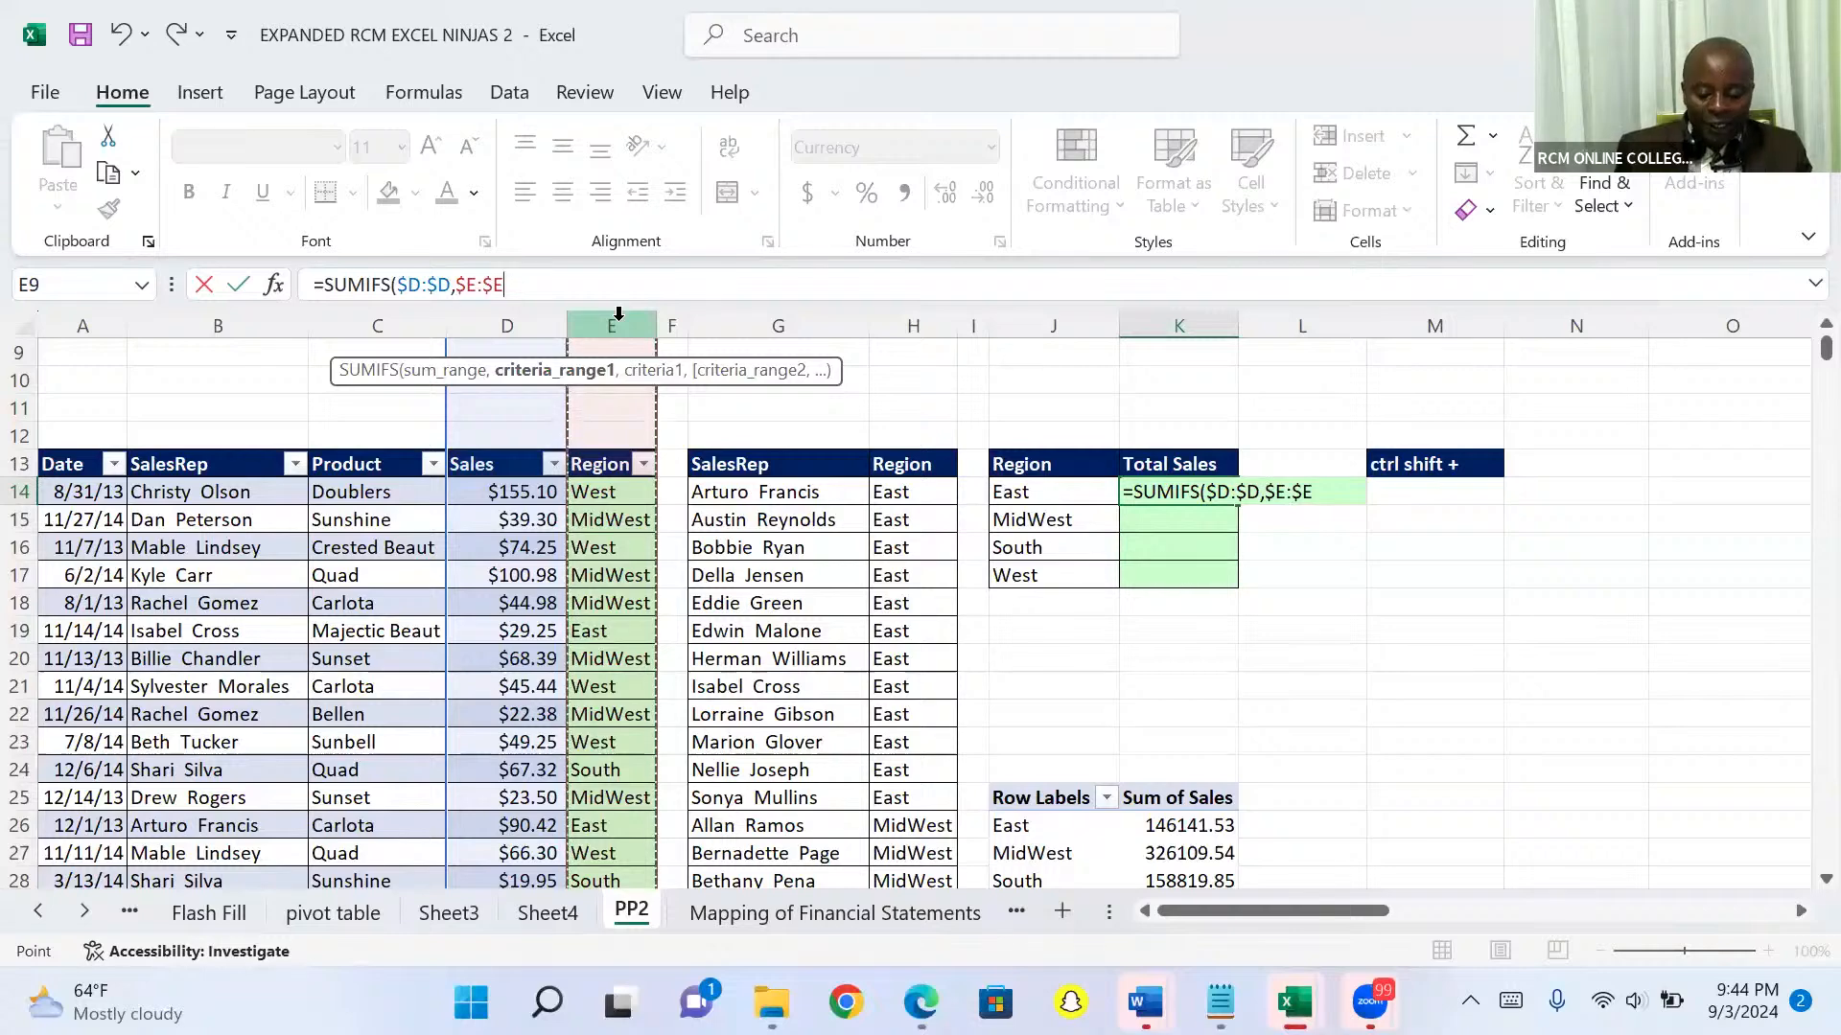
Complete the K14 SUMIFS formula with $J14 as the column-locked criterion and fill it down through K17 for the remaining regions
text(,)
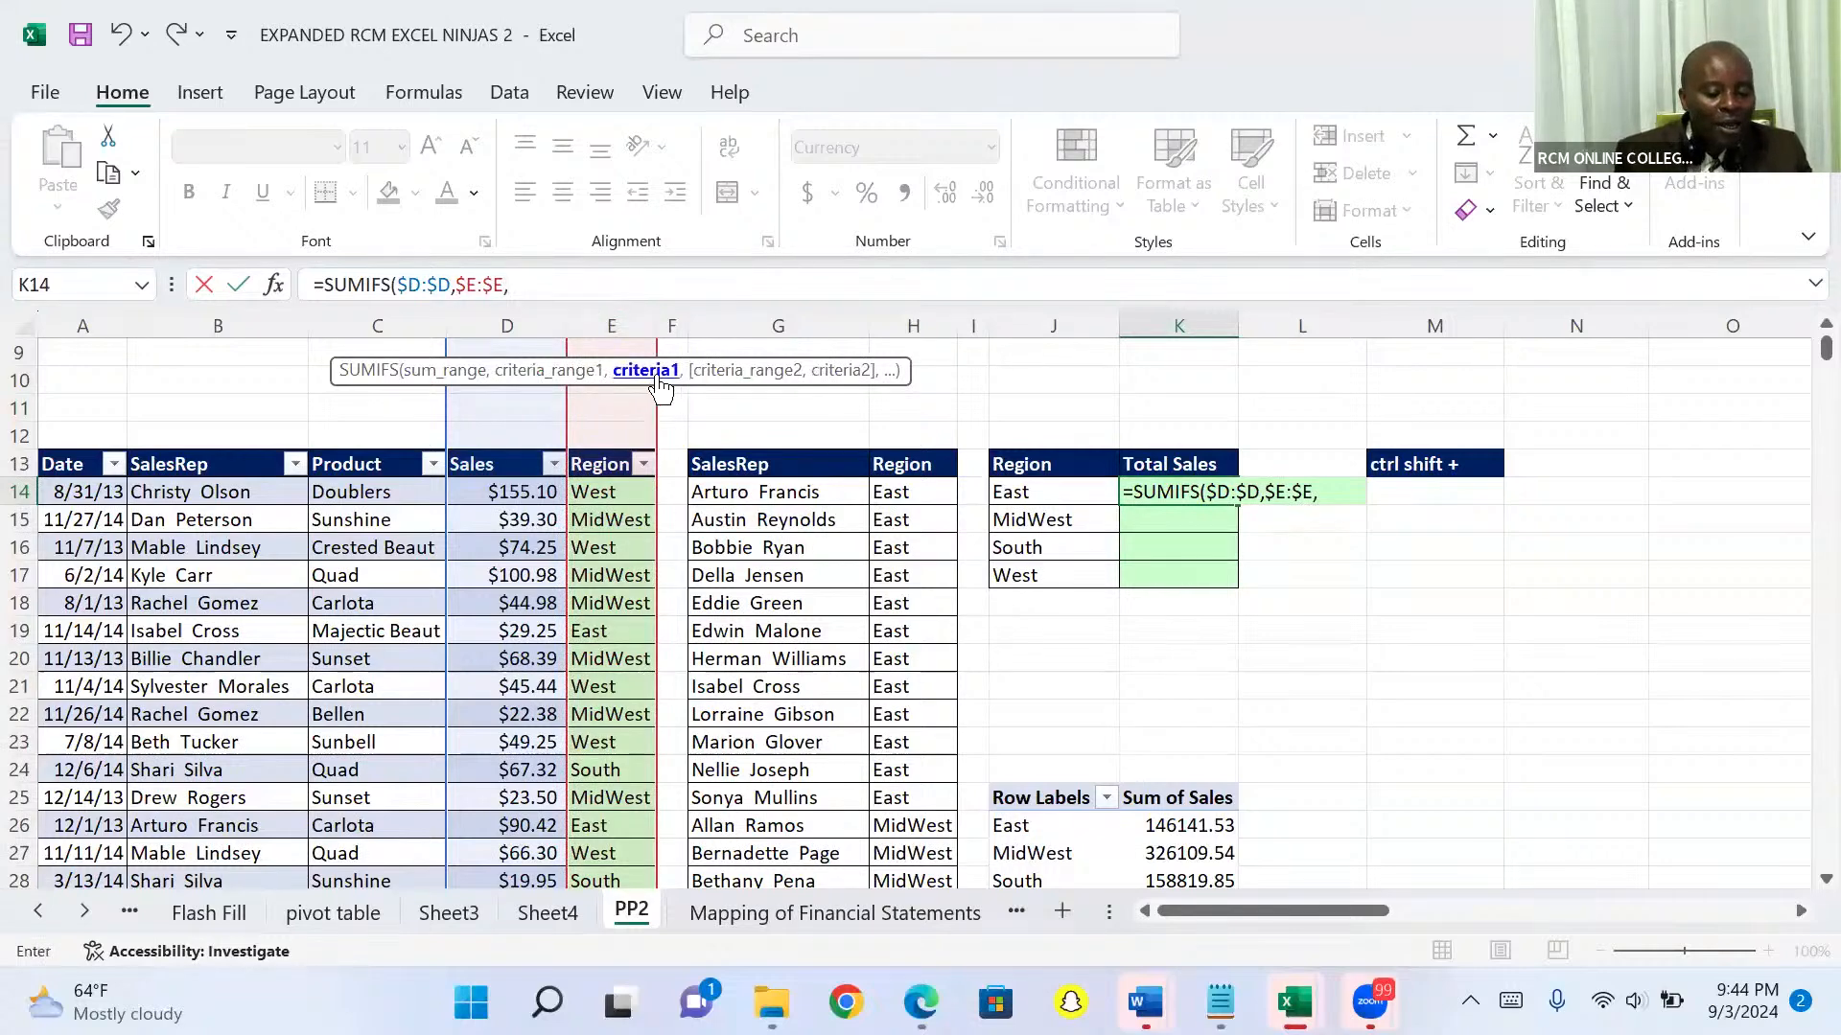
click(1019, 495)
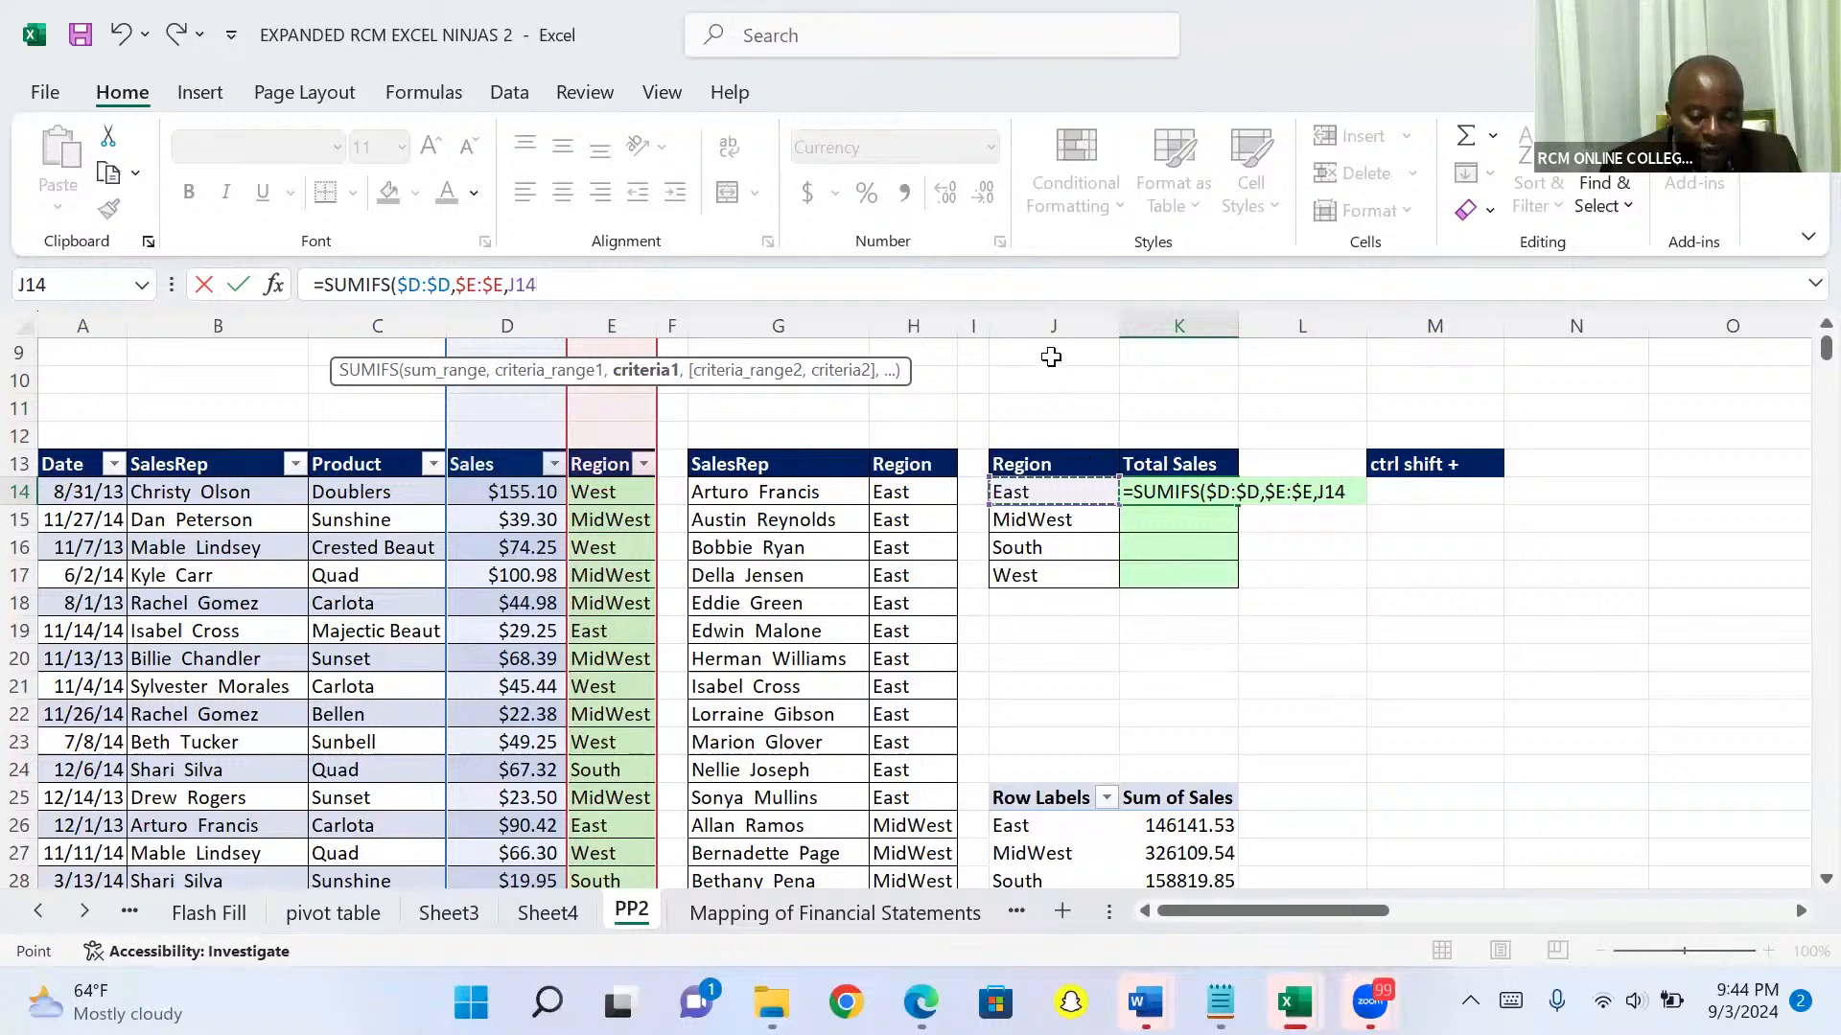
click(1320, 495)
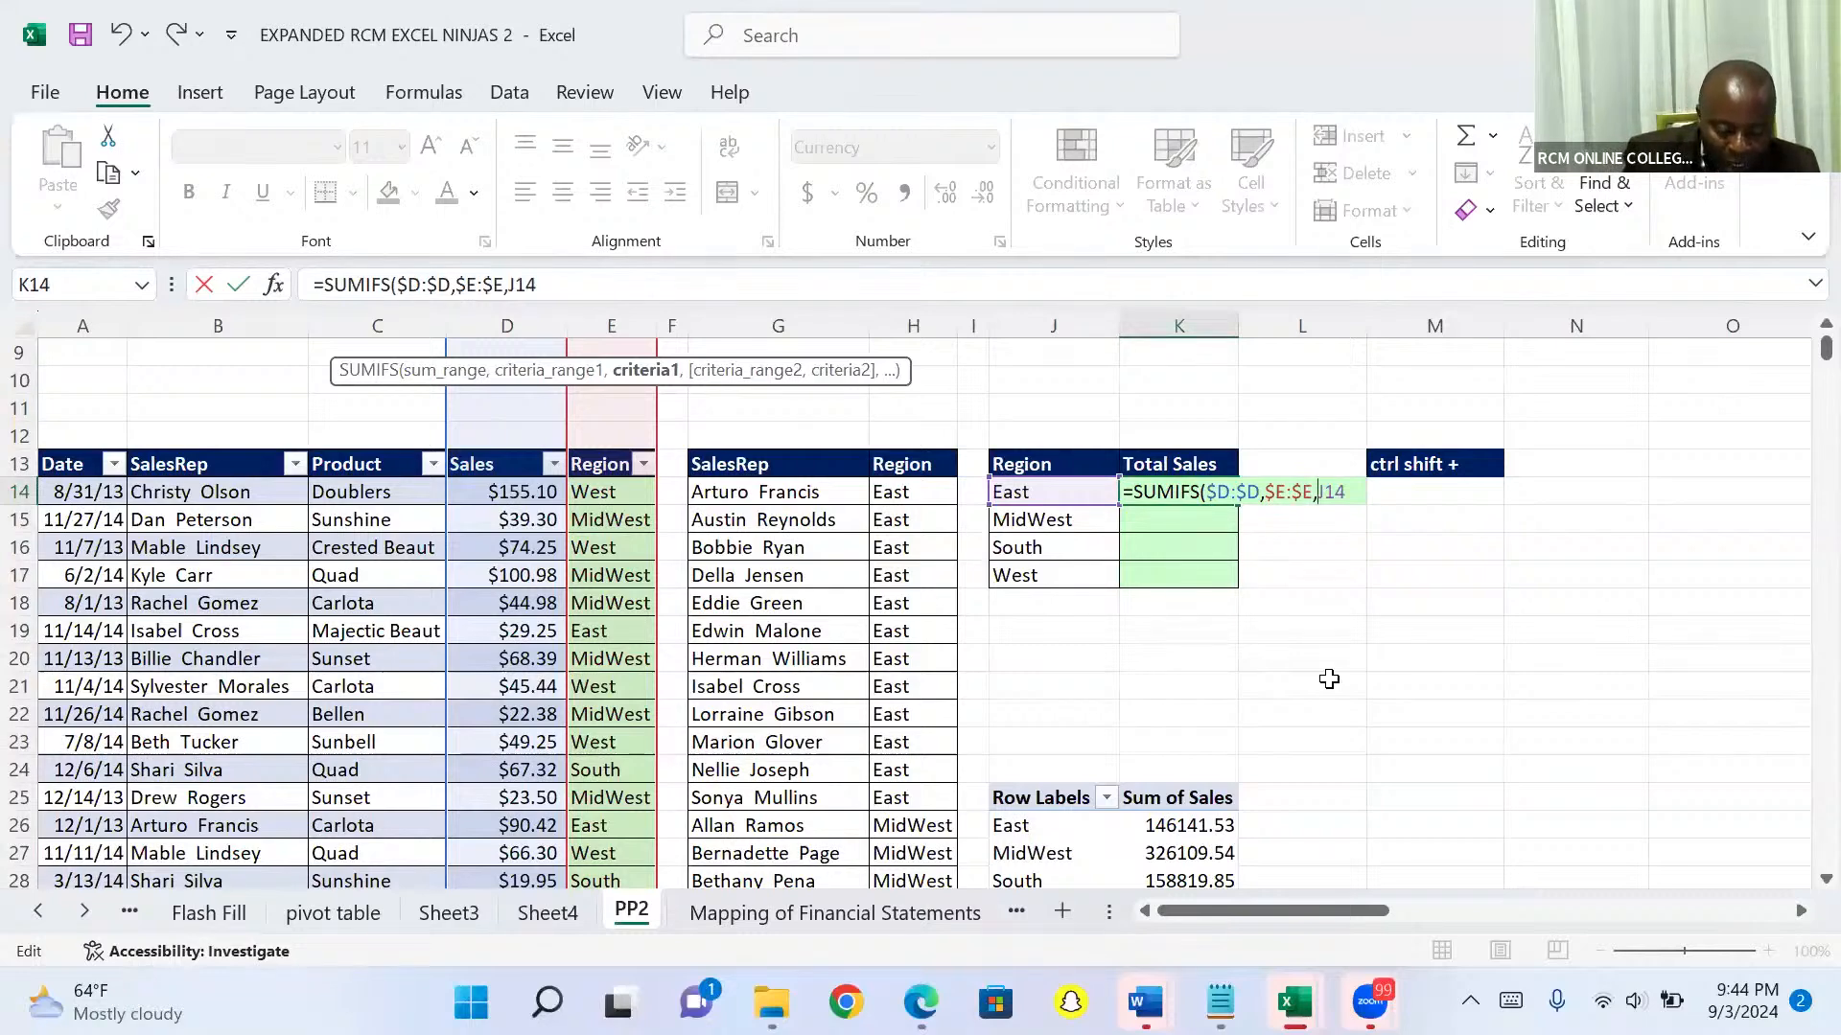
text($)
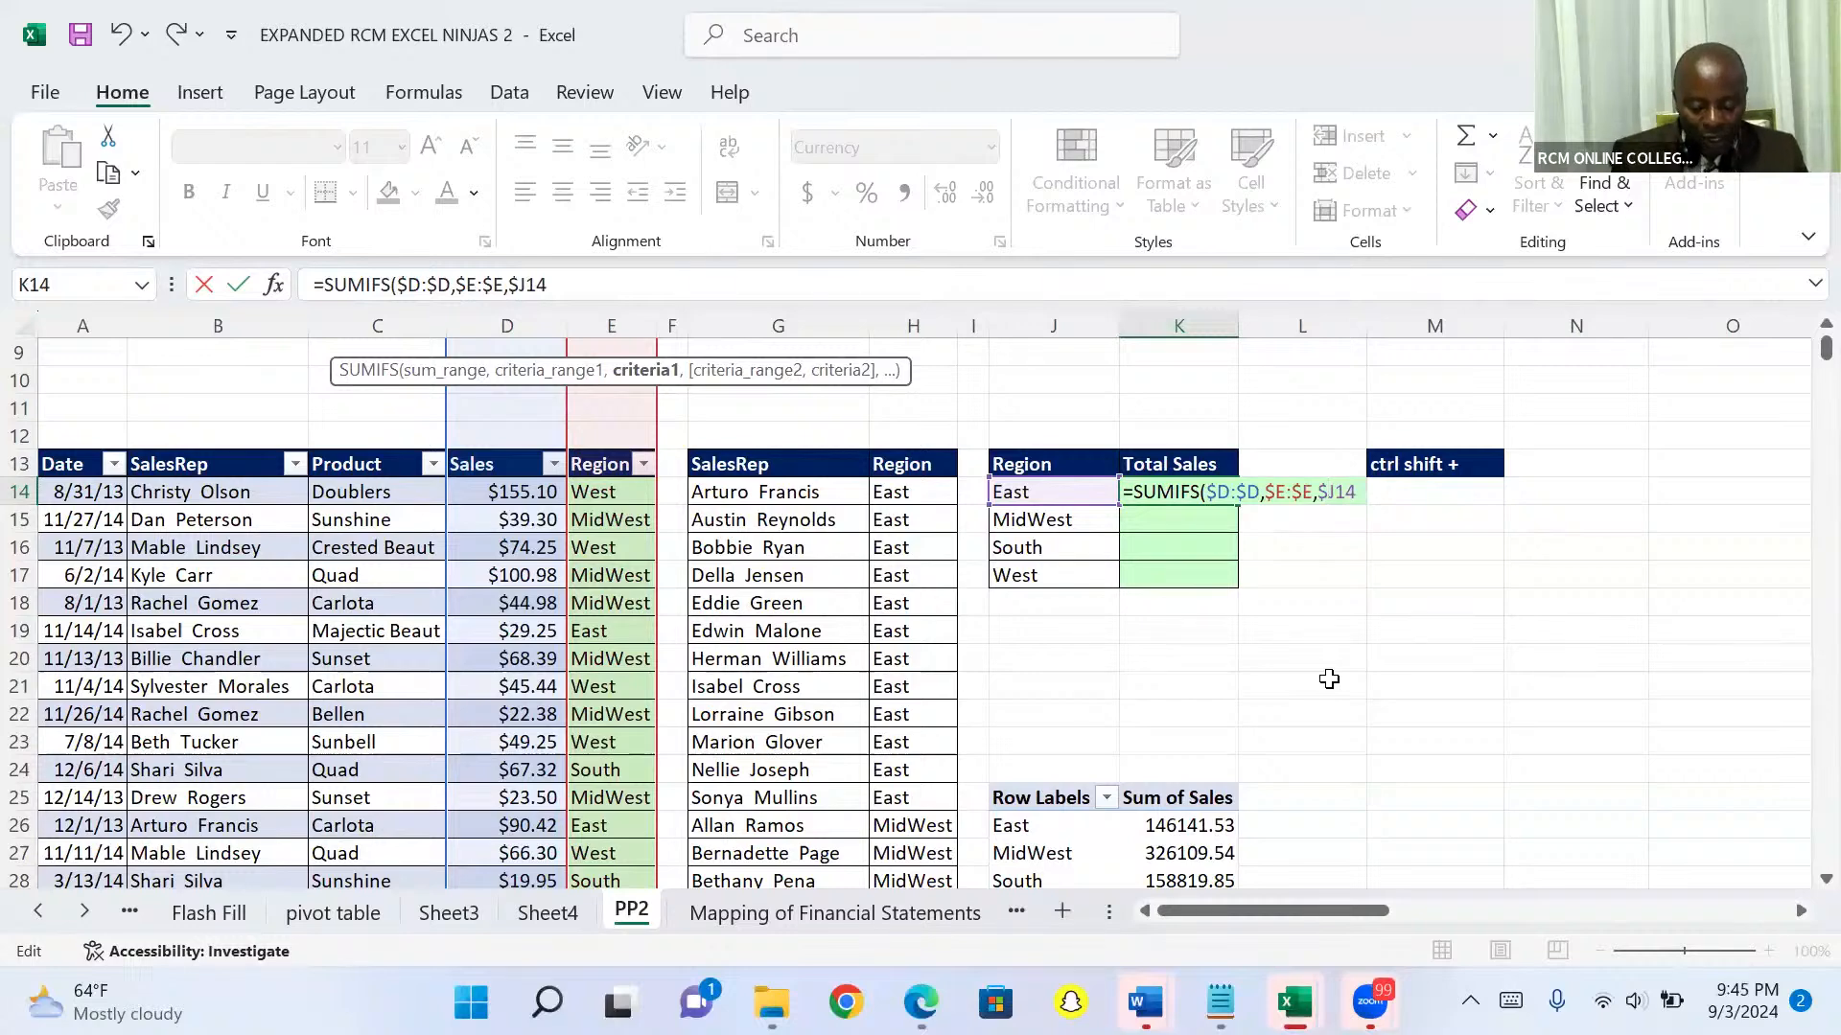
key(Return)
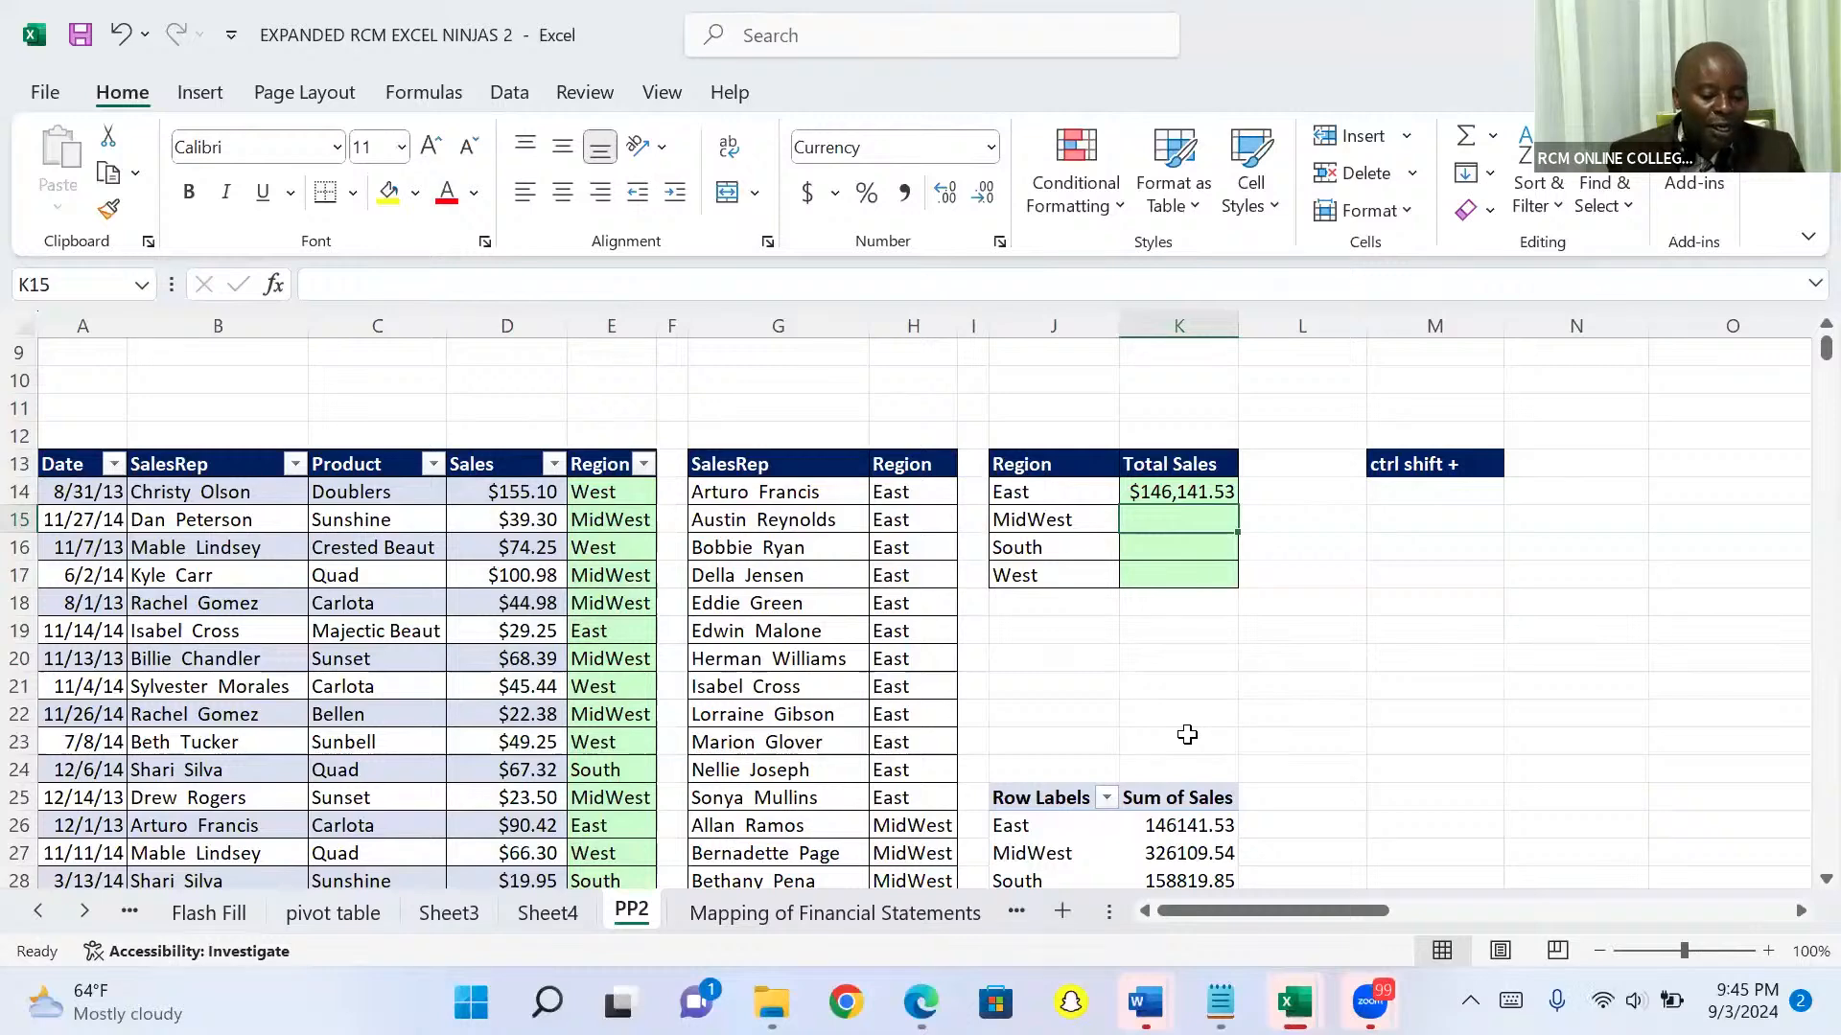
click(1206, 491)
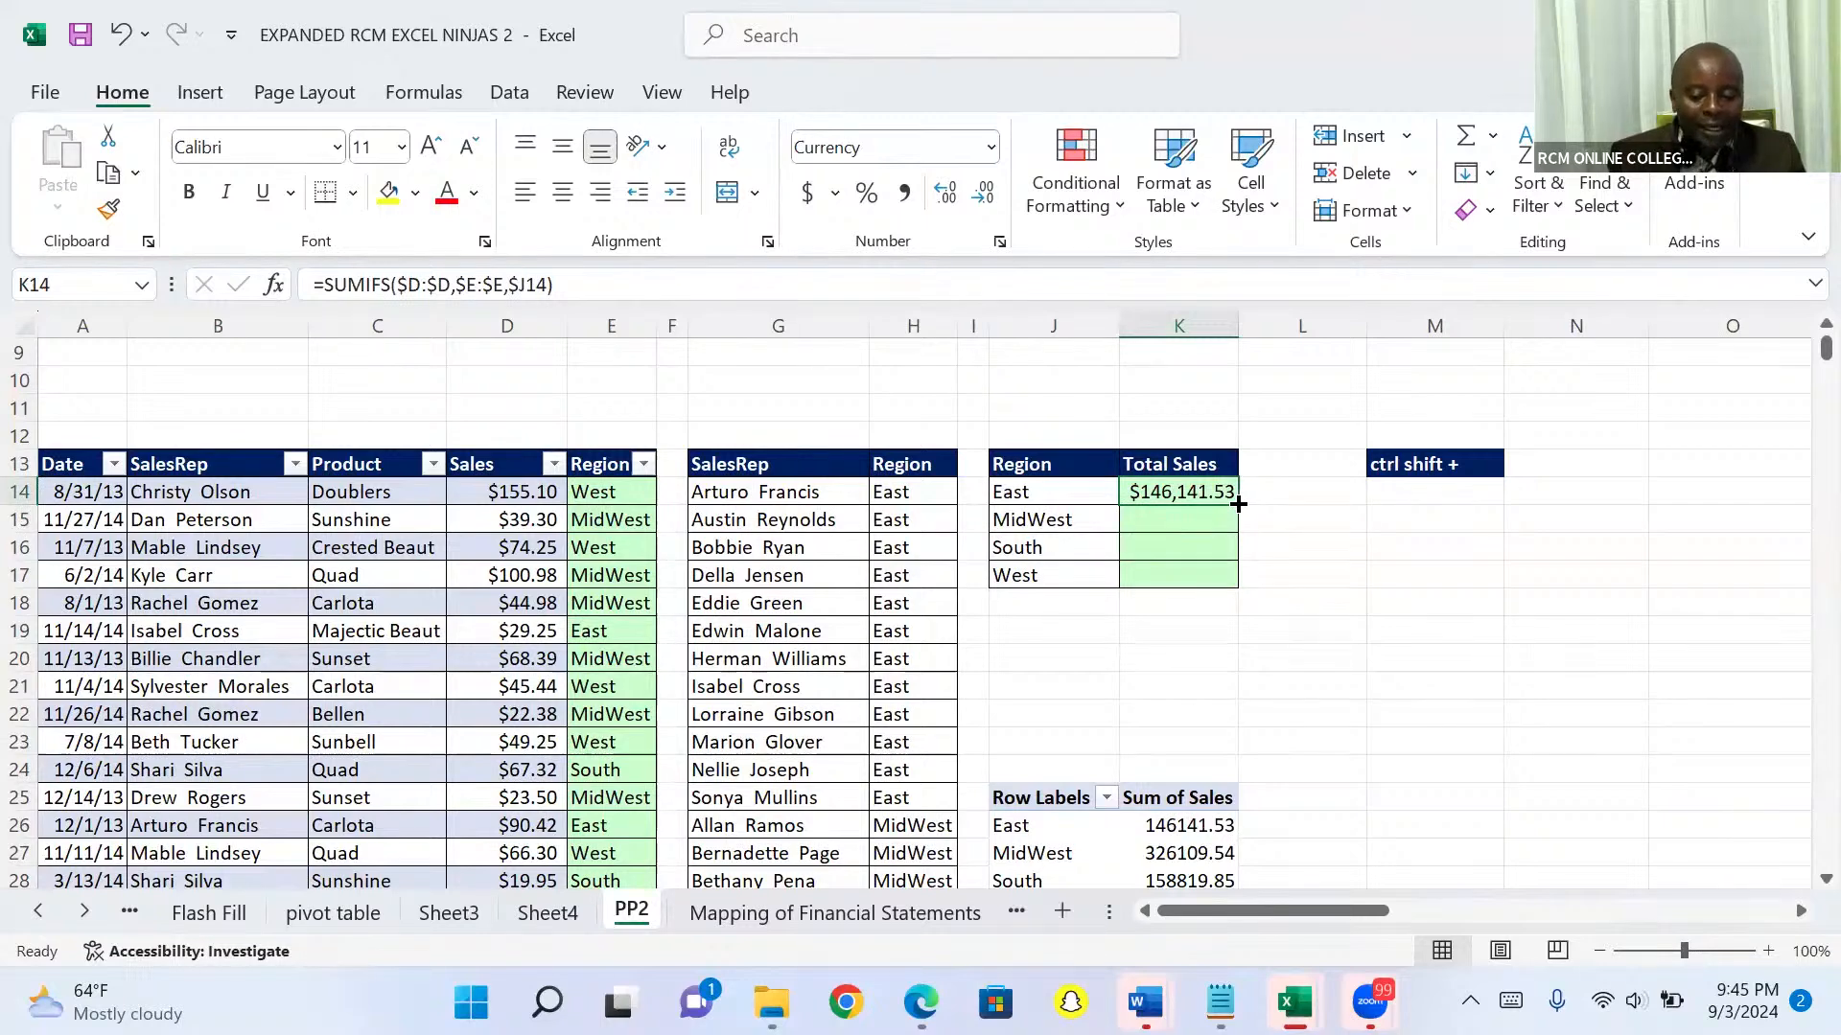
double_click(1237, 503)
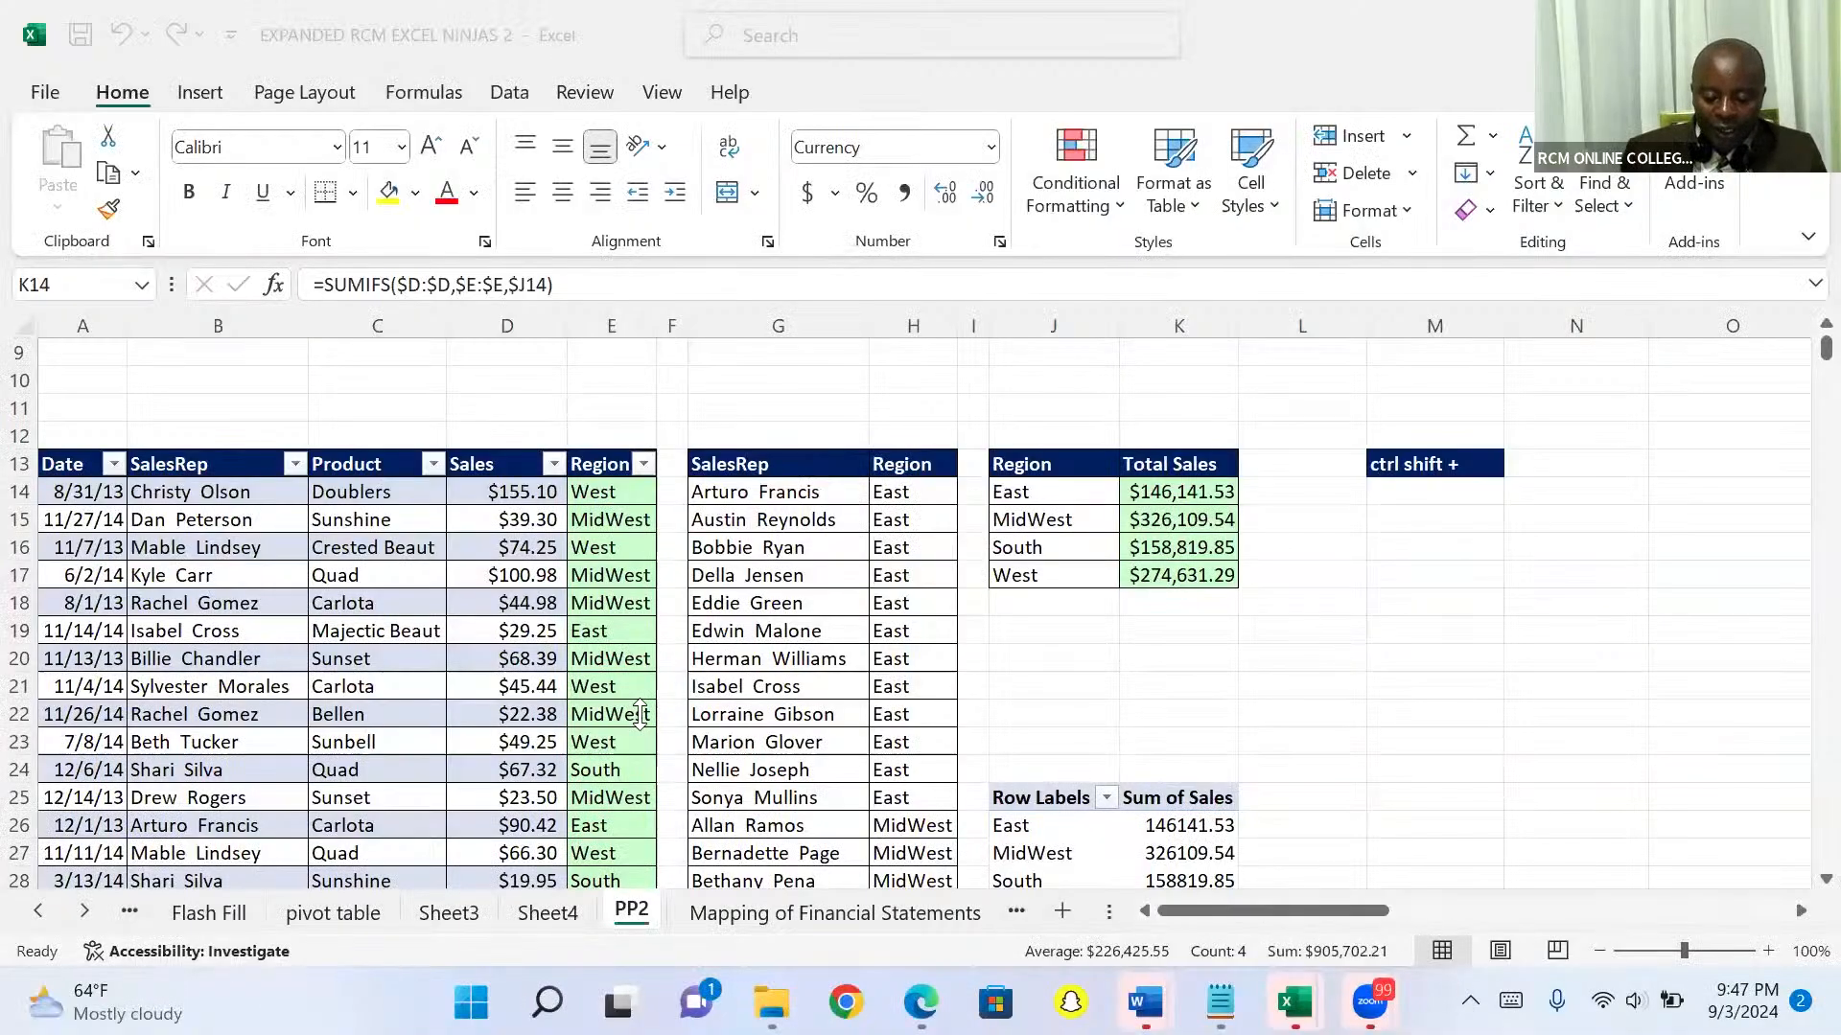
Go to the Mapping of Financial Statements sheet and clear the existing filter from the Financials column
click(757, 909)
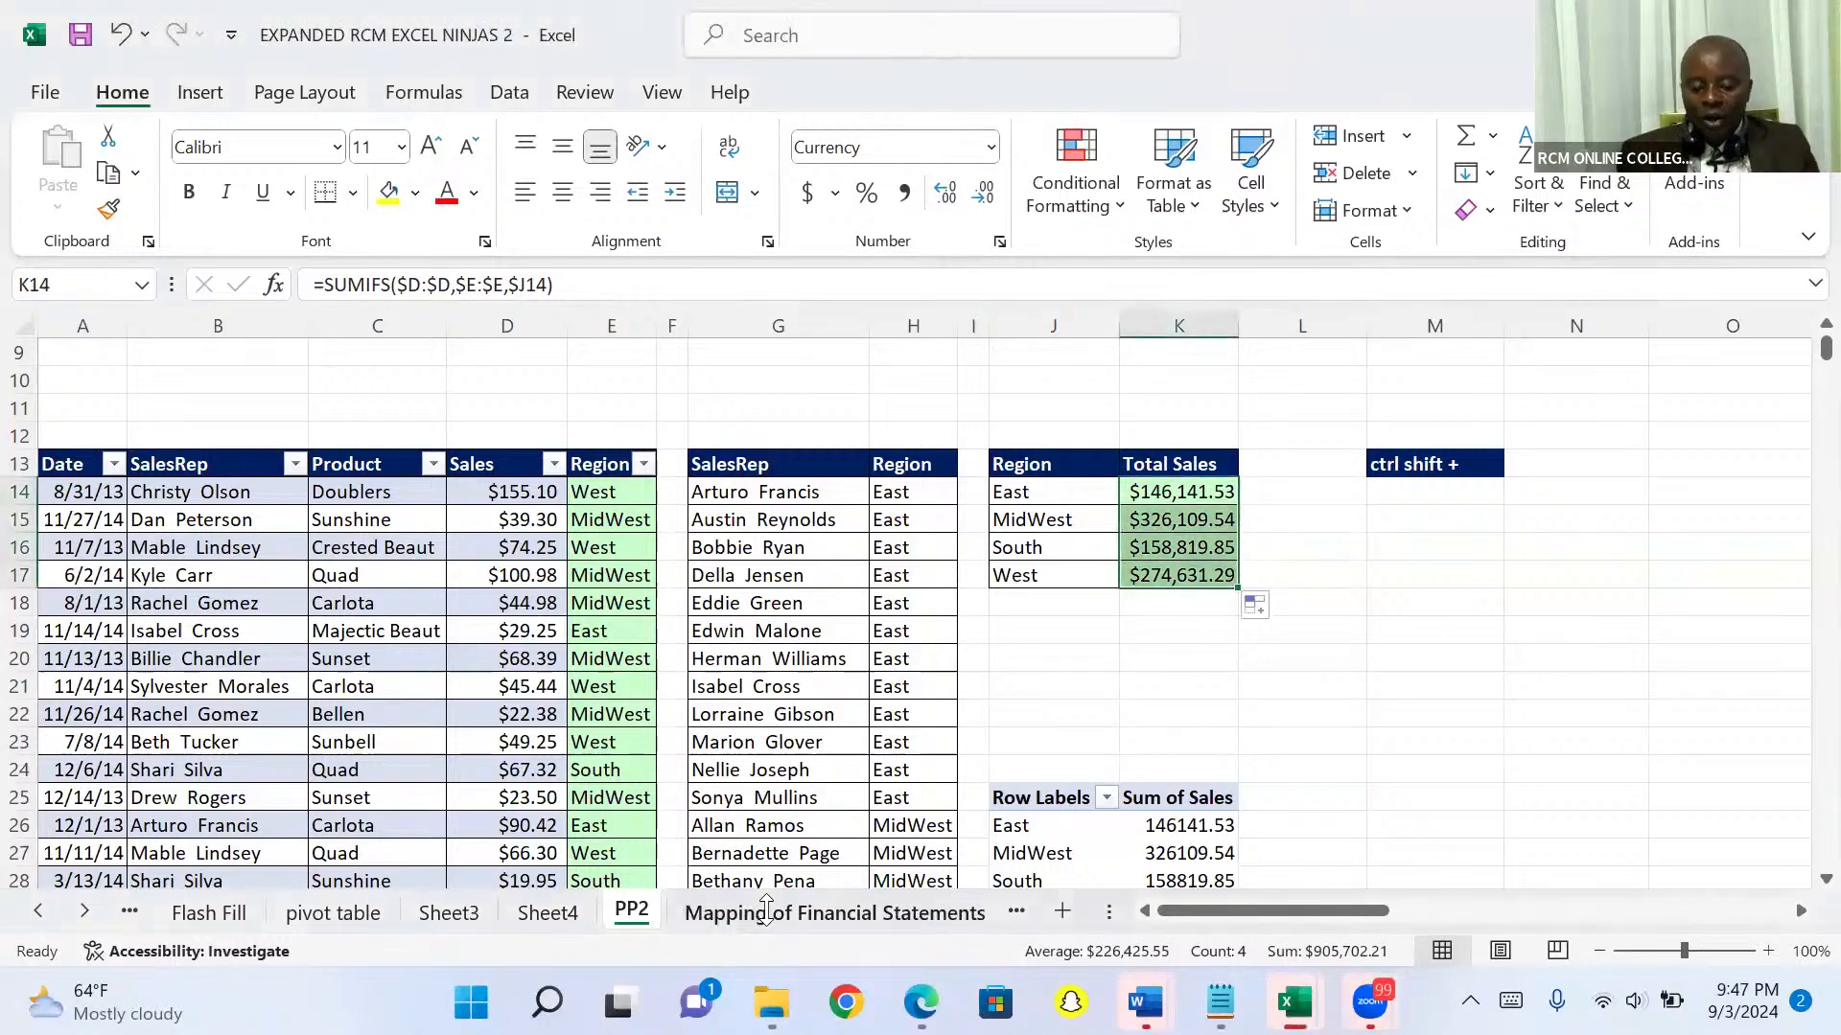
click(756, 909)
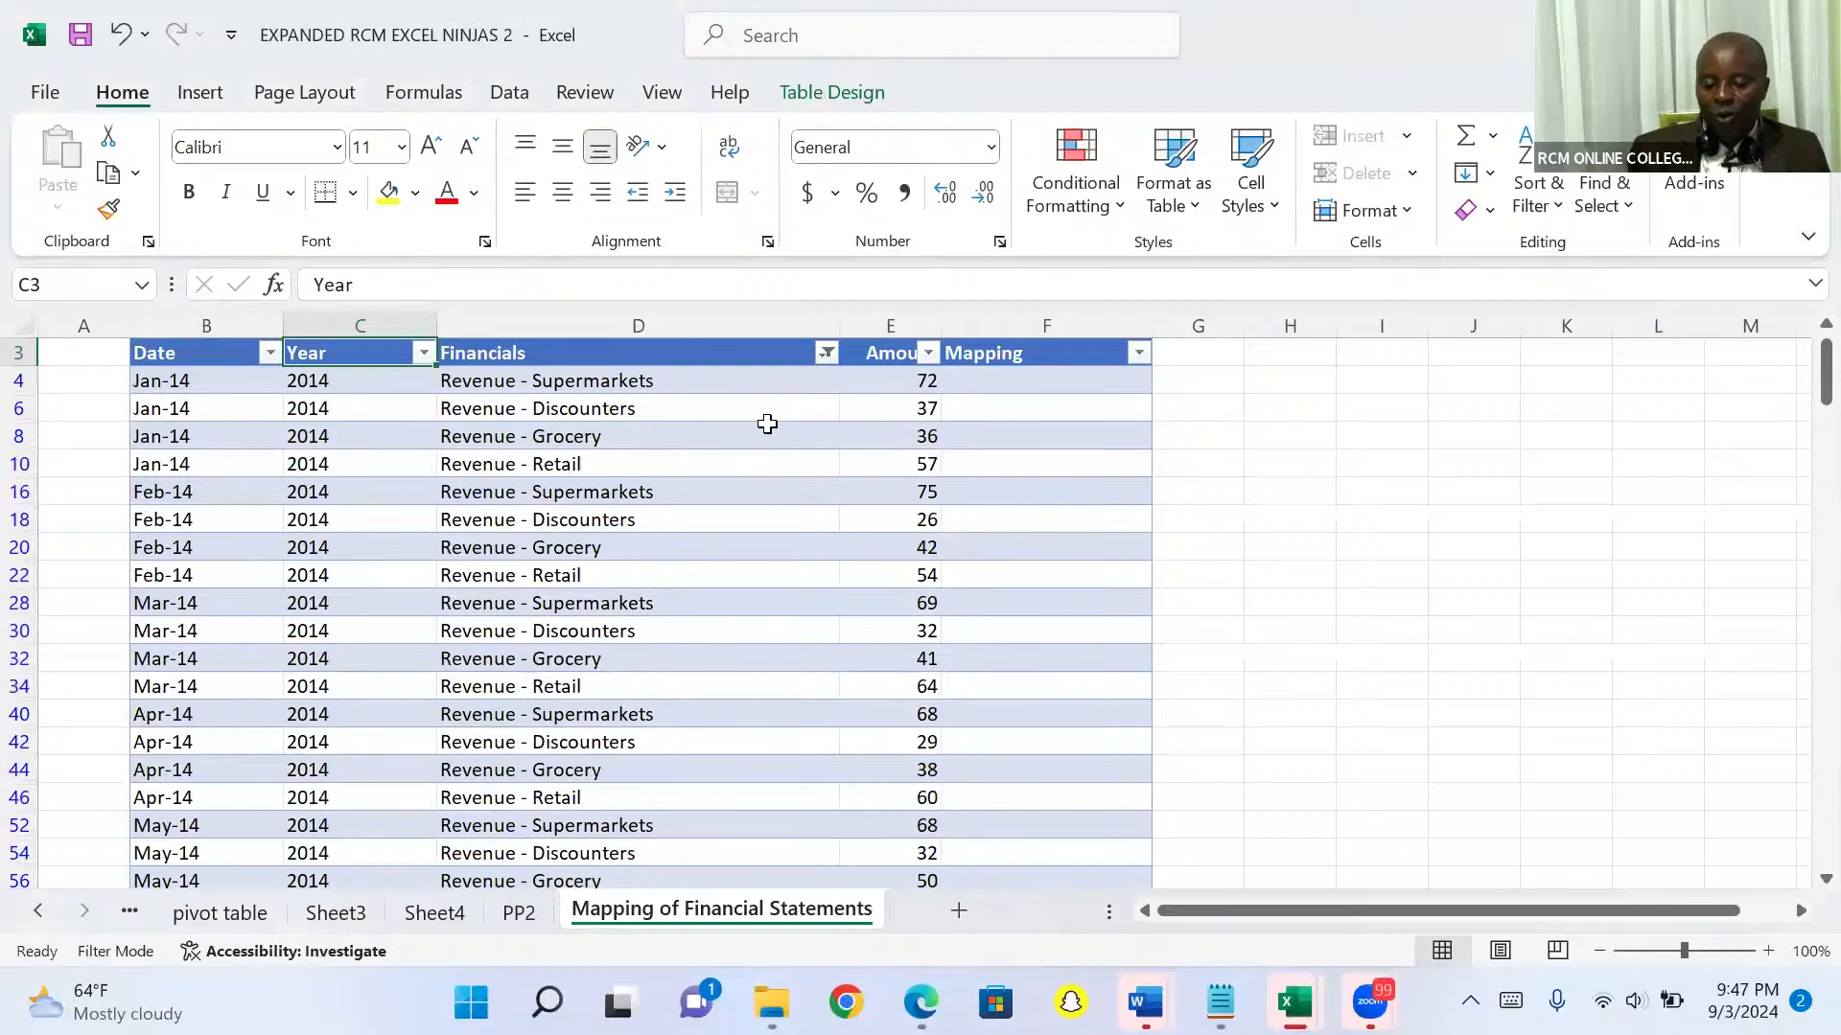
click(827, 354)
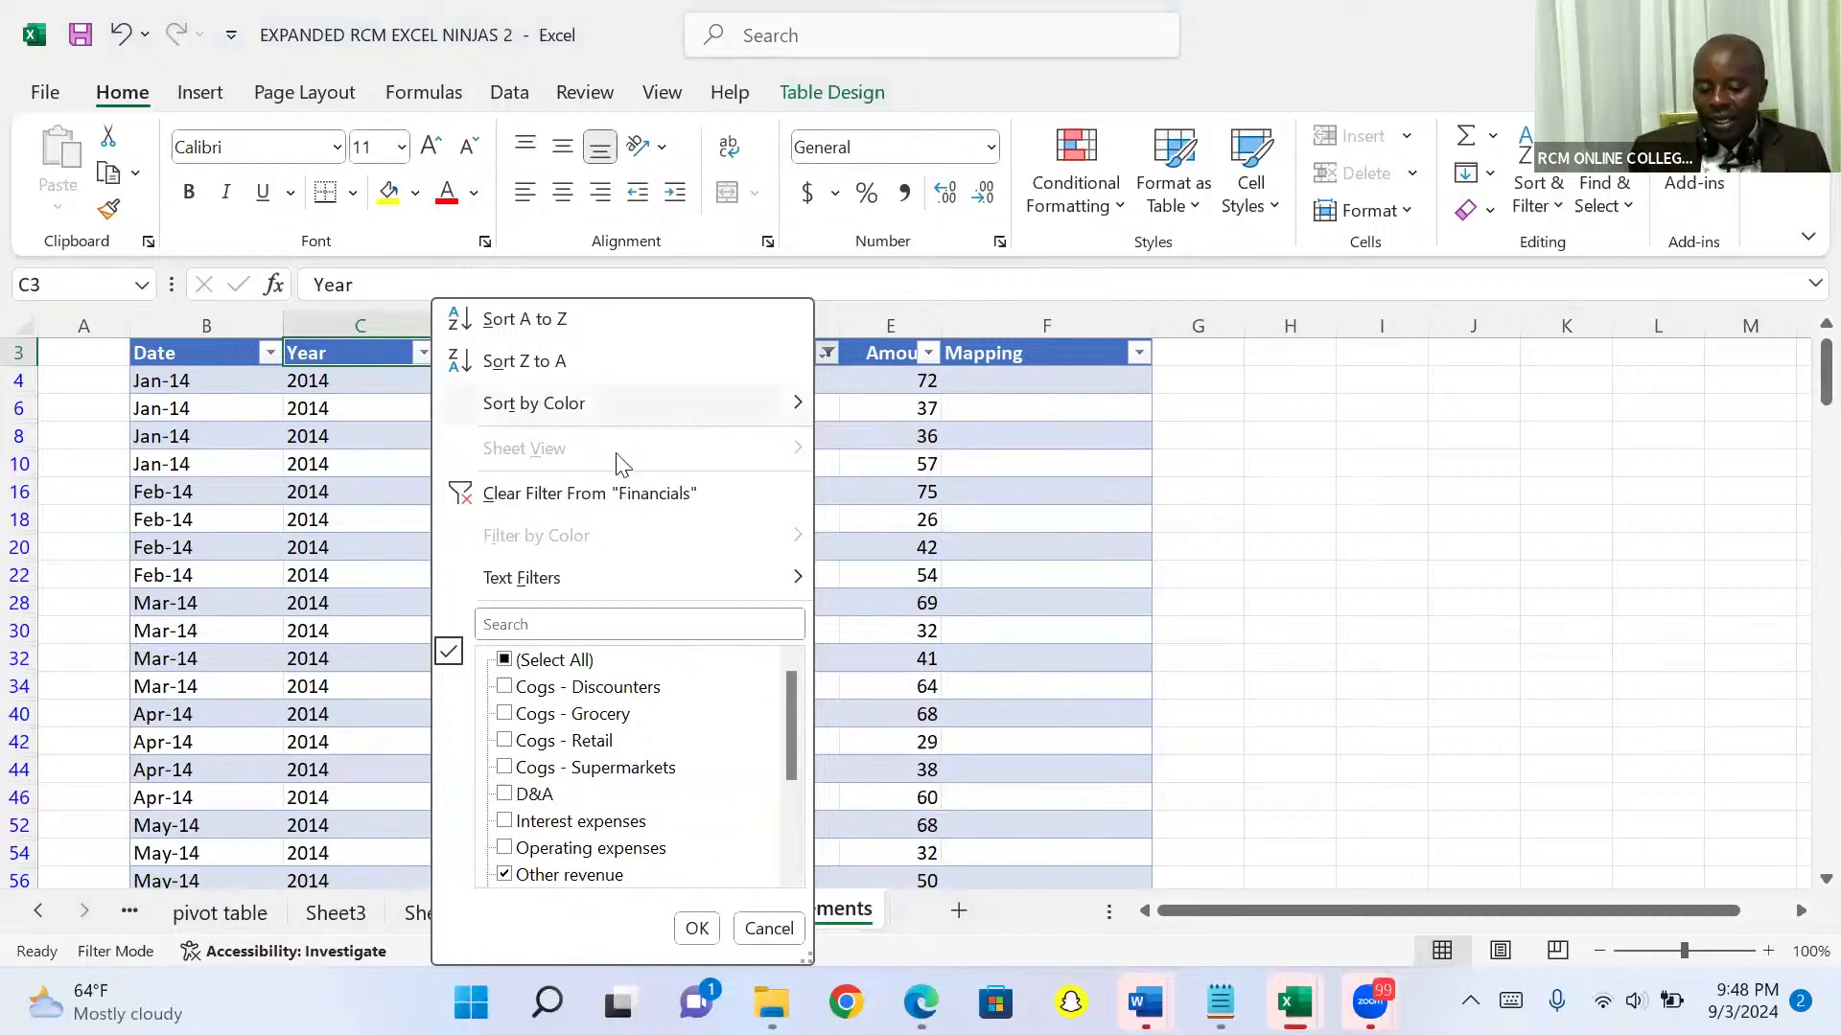
click(542, 494)
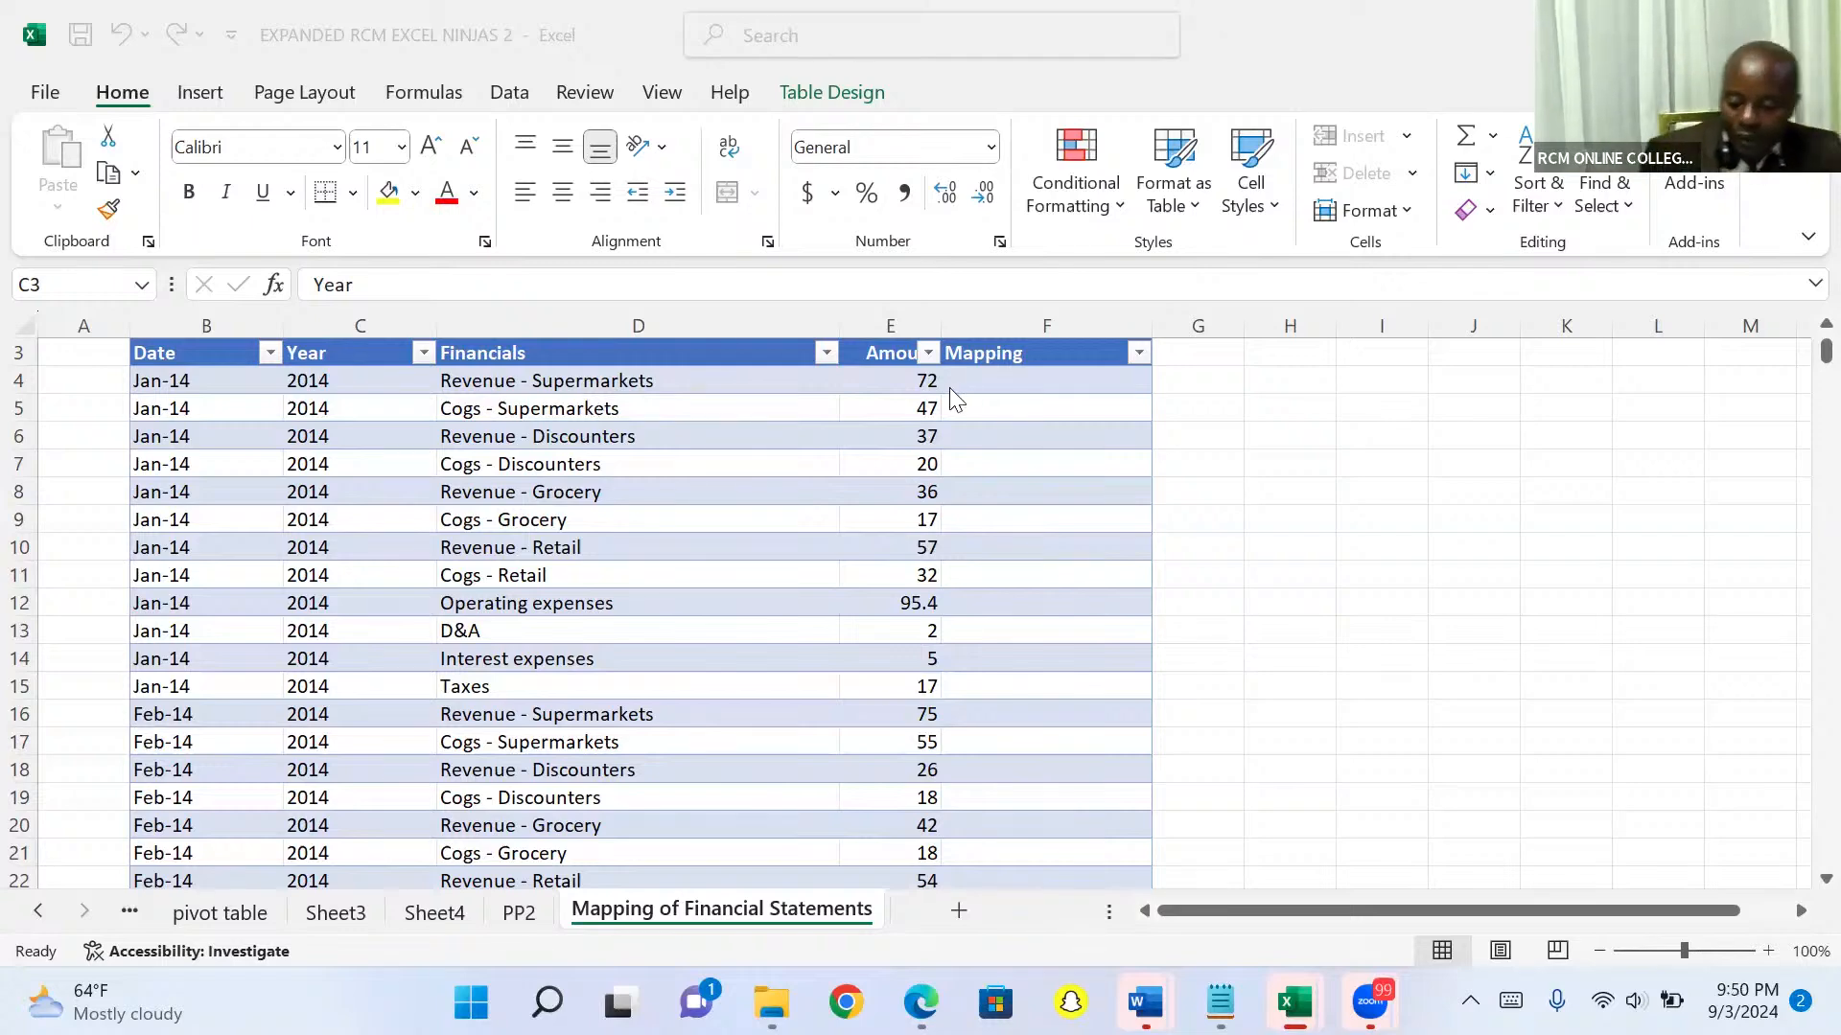
Filter the Financials column to the items that match the search term "revenue"
click(824, 352)
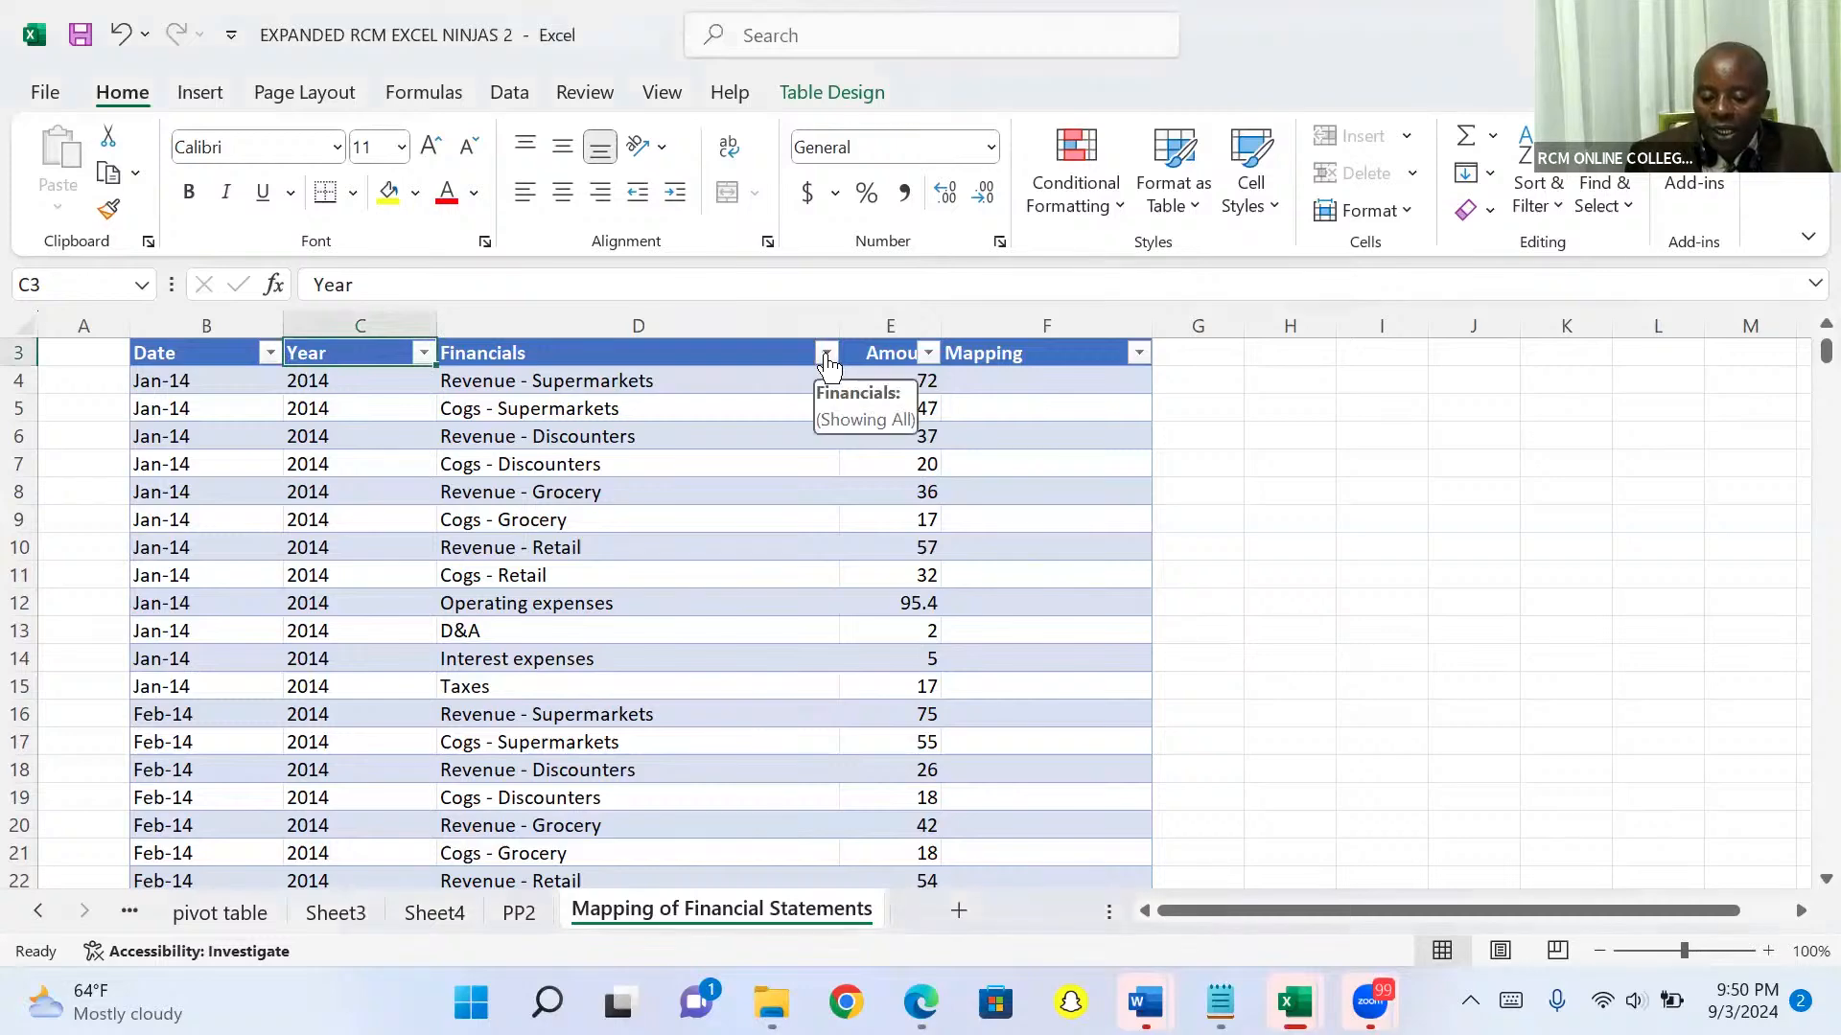
click(827, 354)
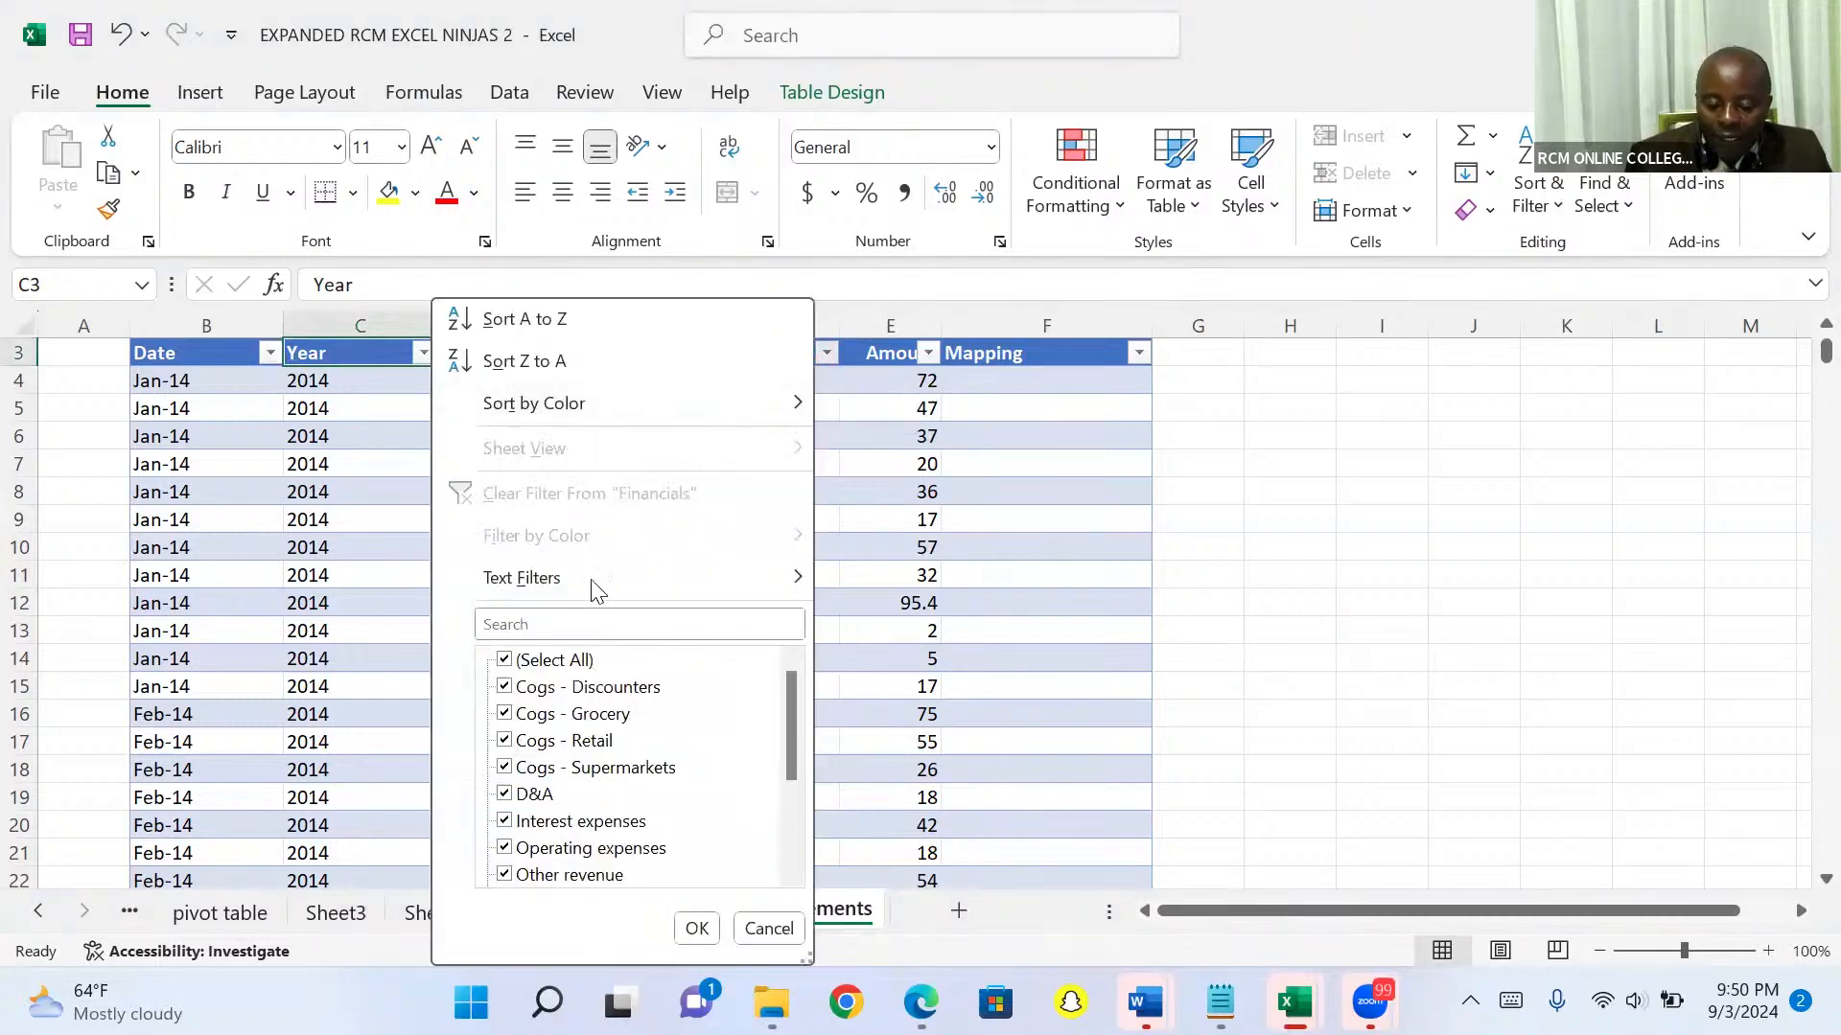
click(561, 621)
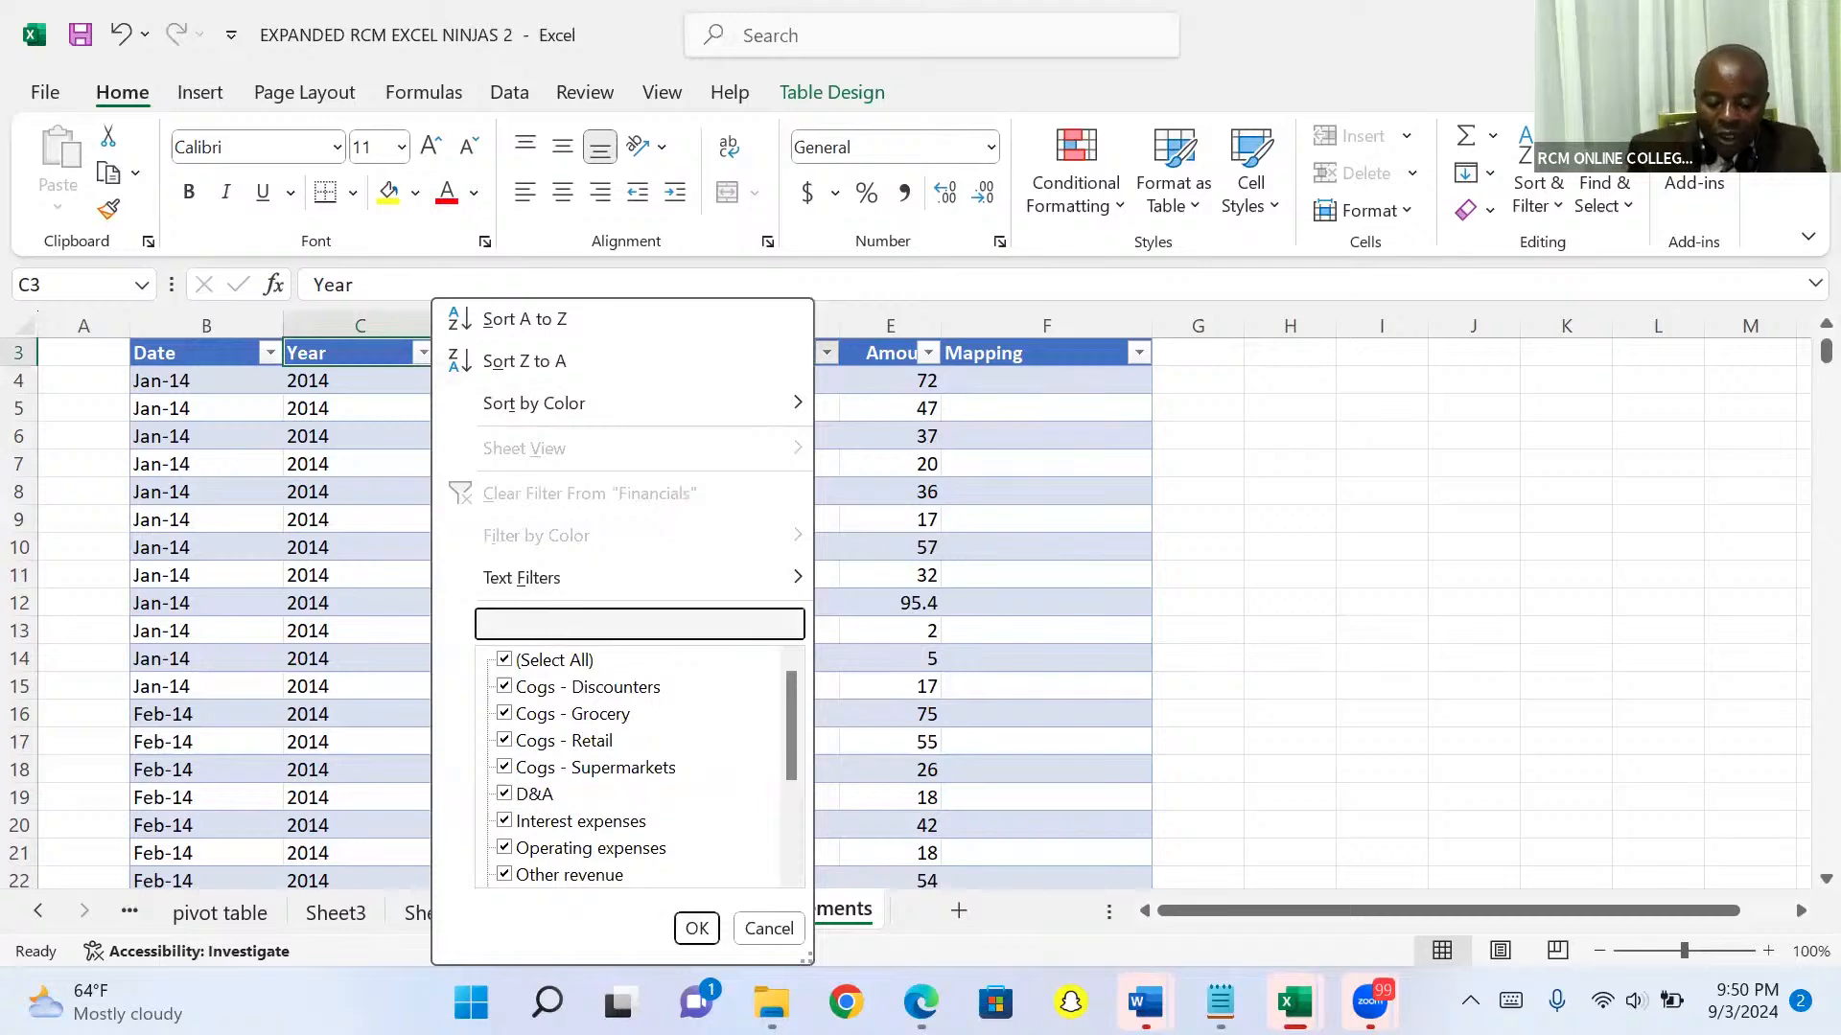
text(revenue)
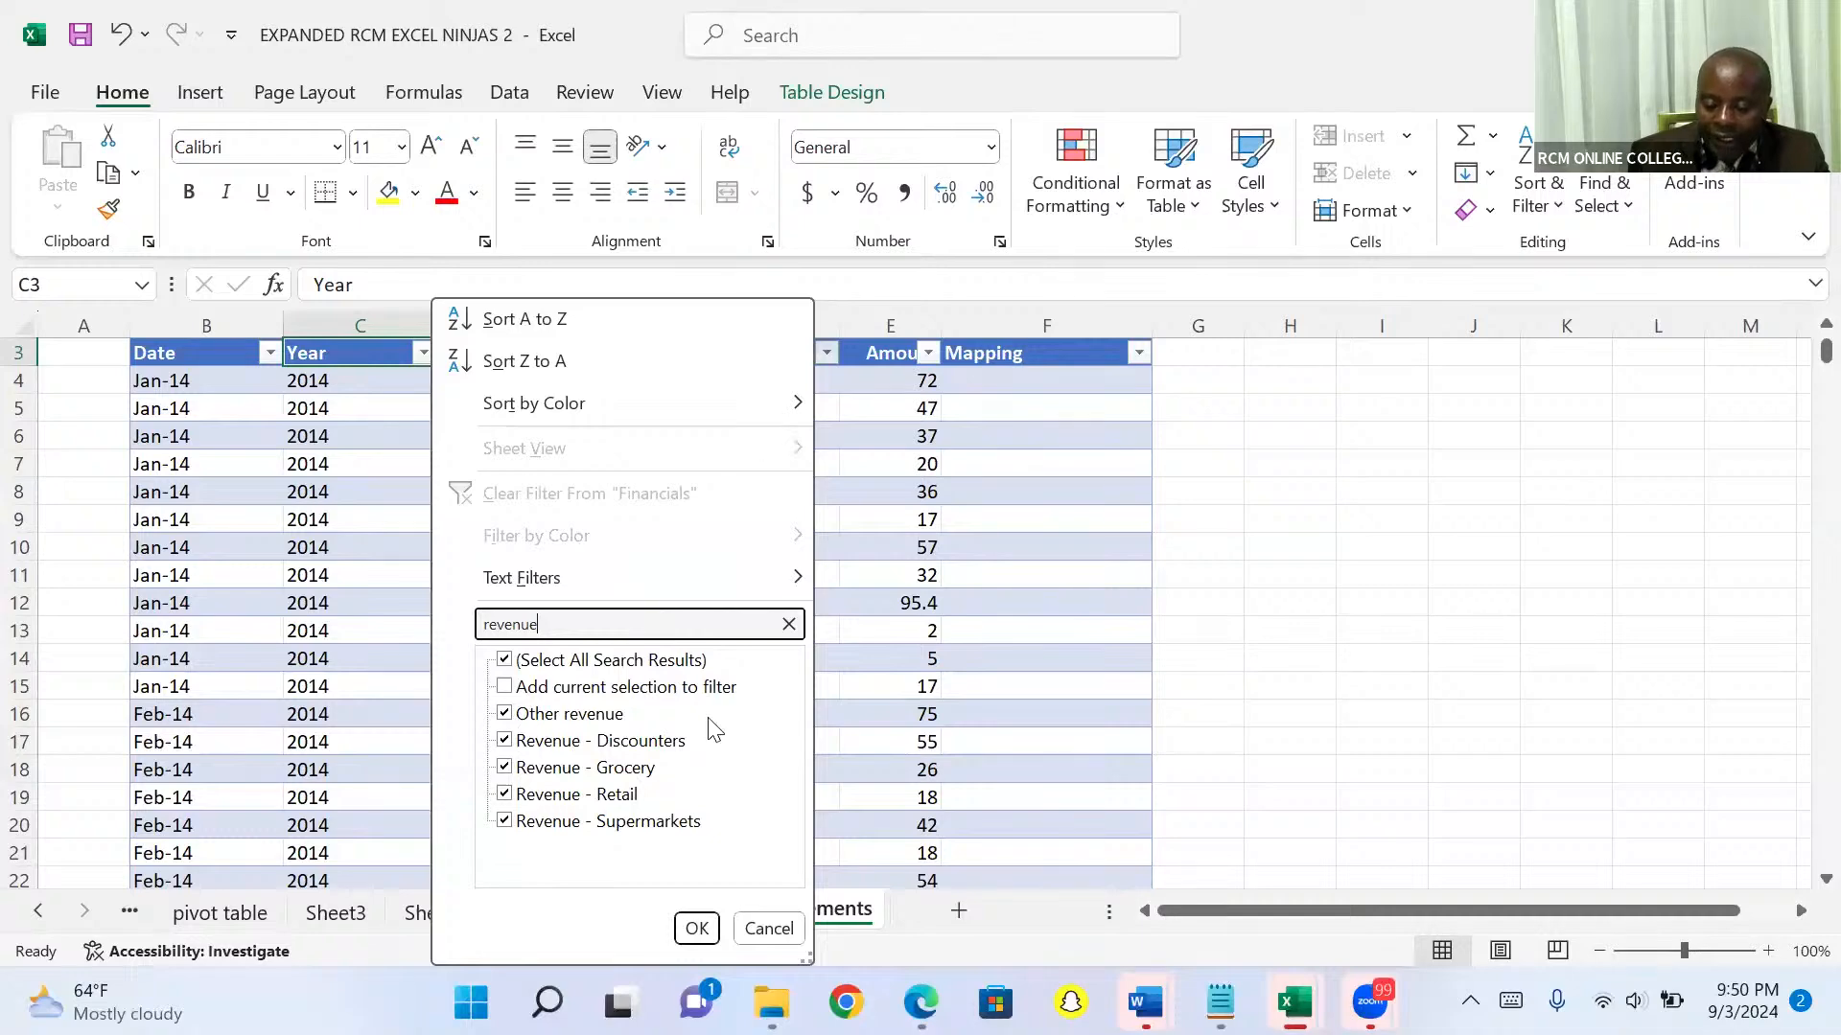
click(696, 928)
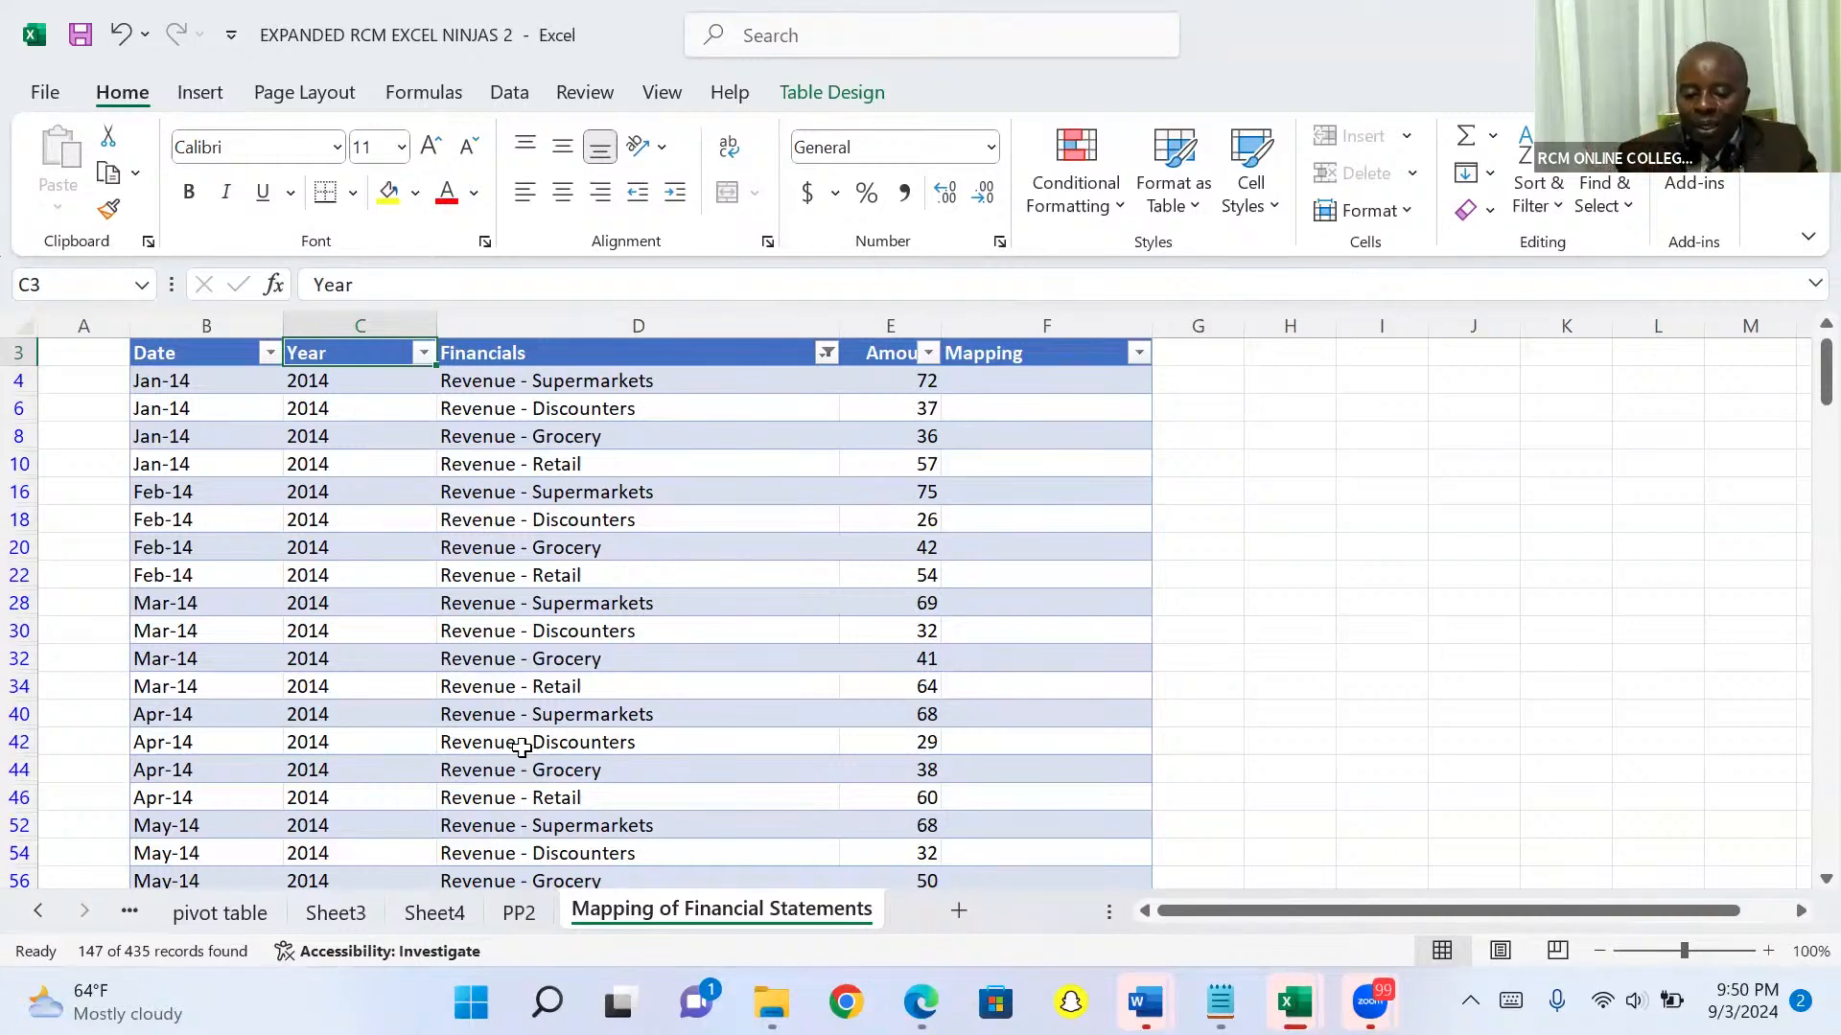
Enter Revenue in Mapping cell F4 and fill it down through all the filtered revenue rows
click(989, 381)
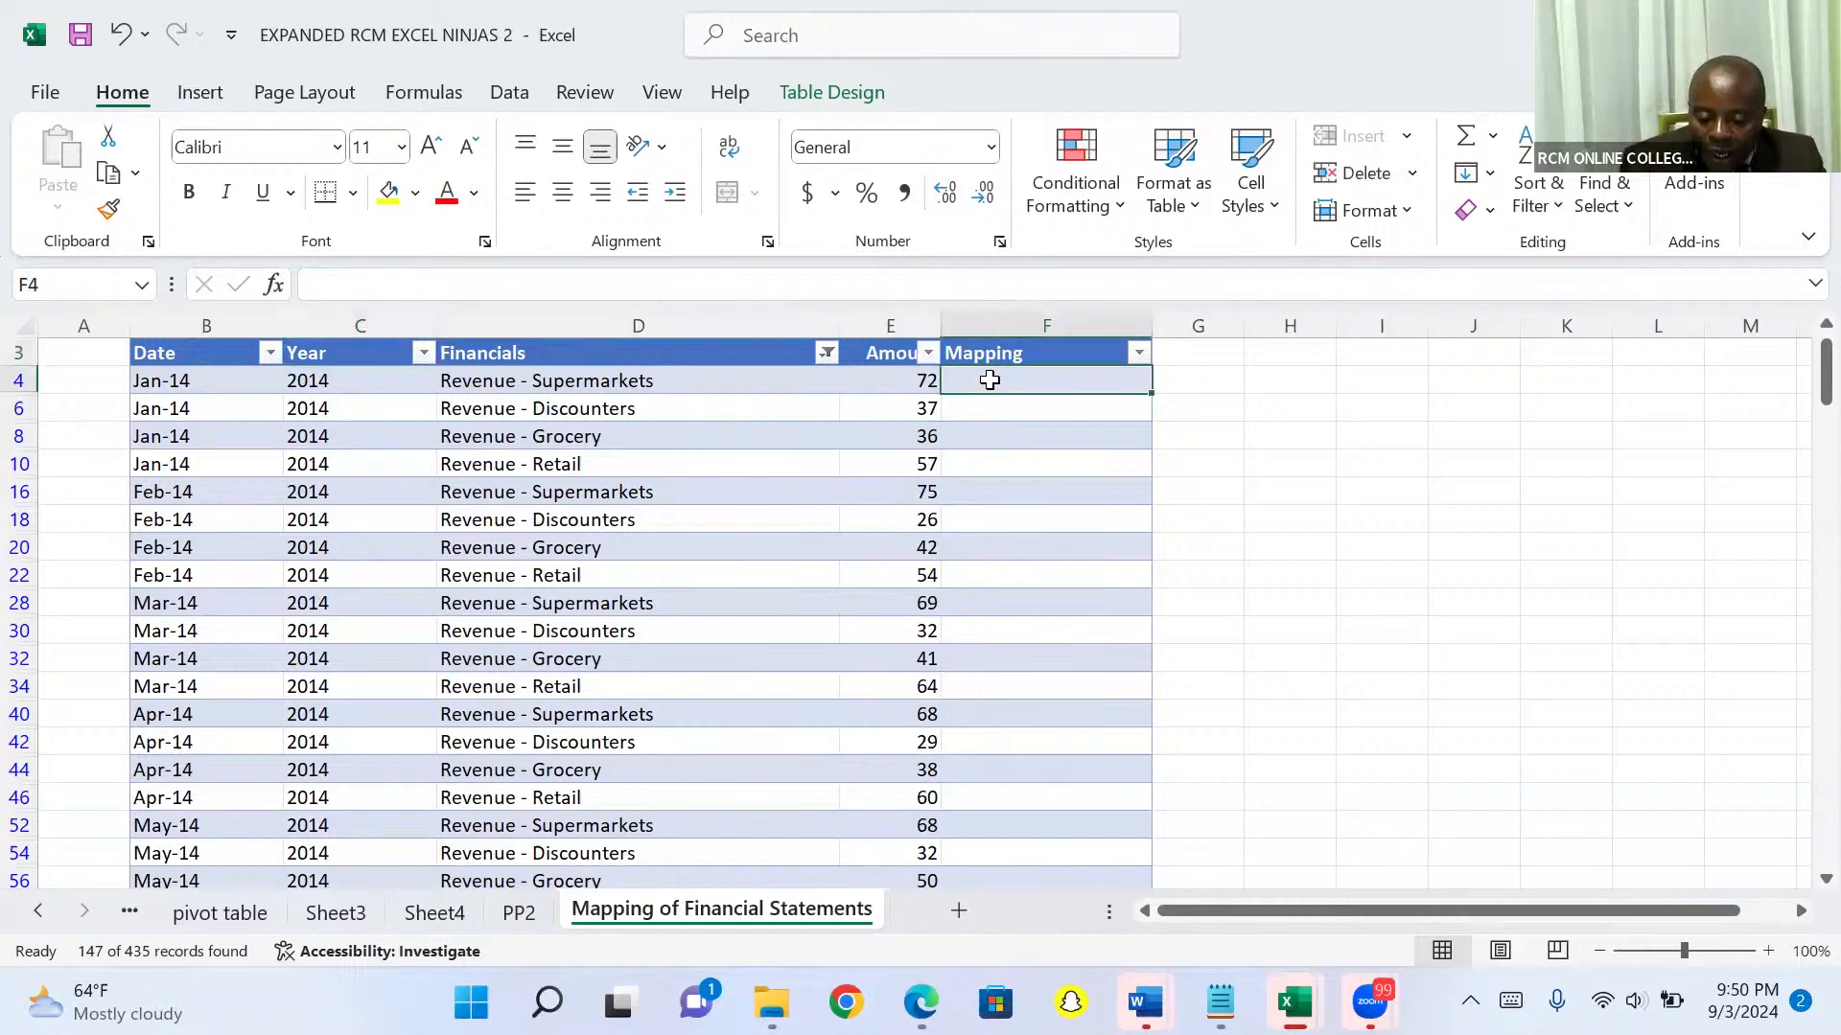
text(Reve)
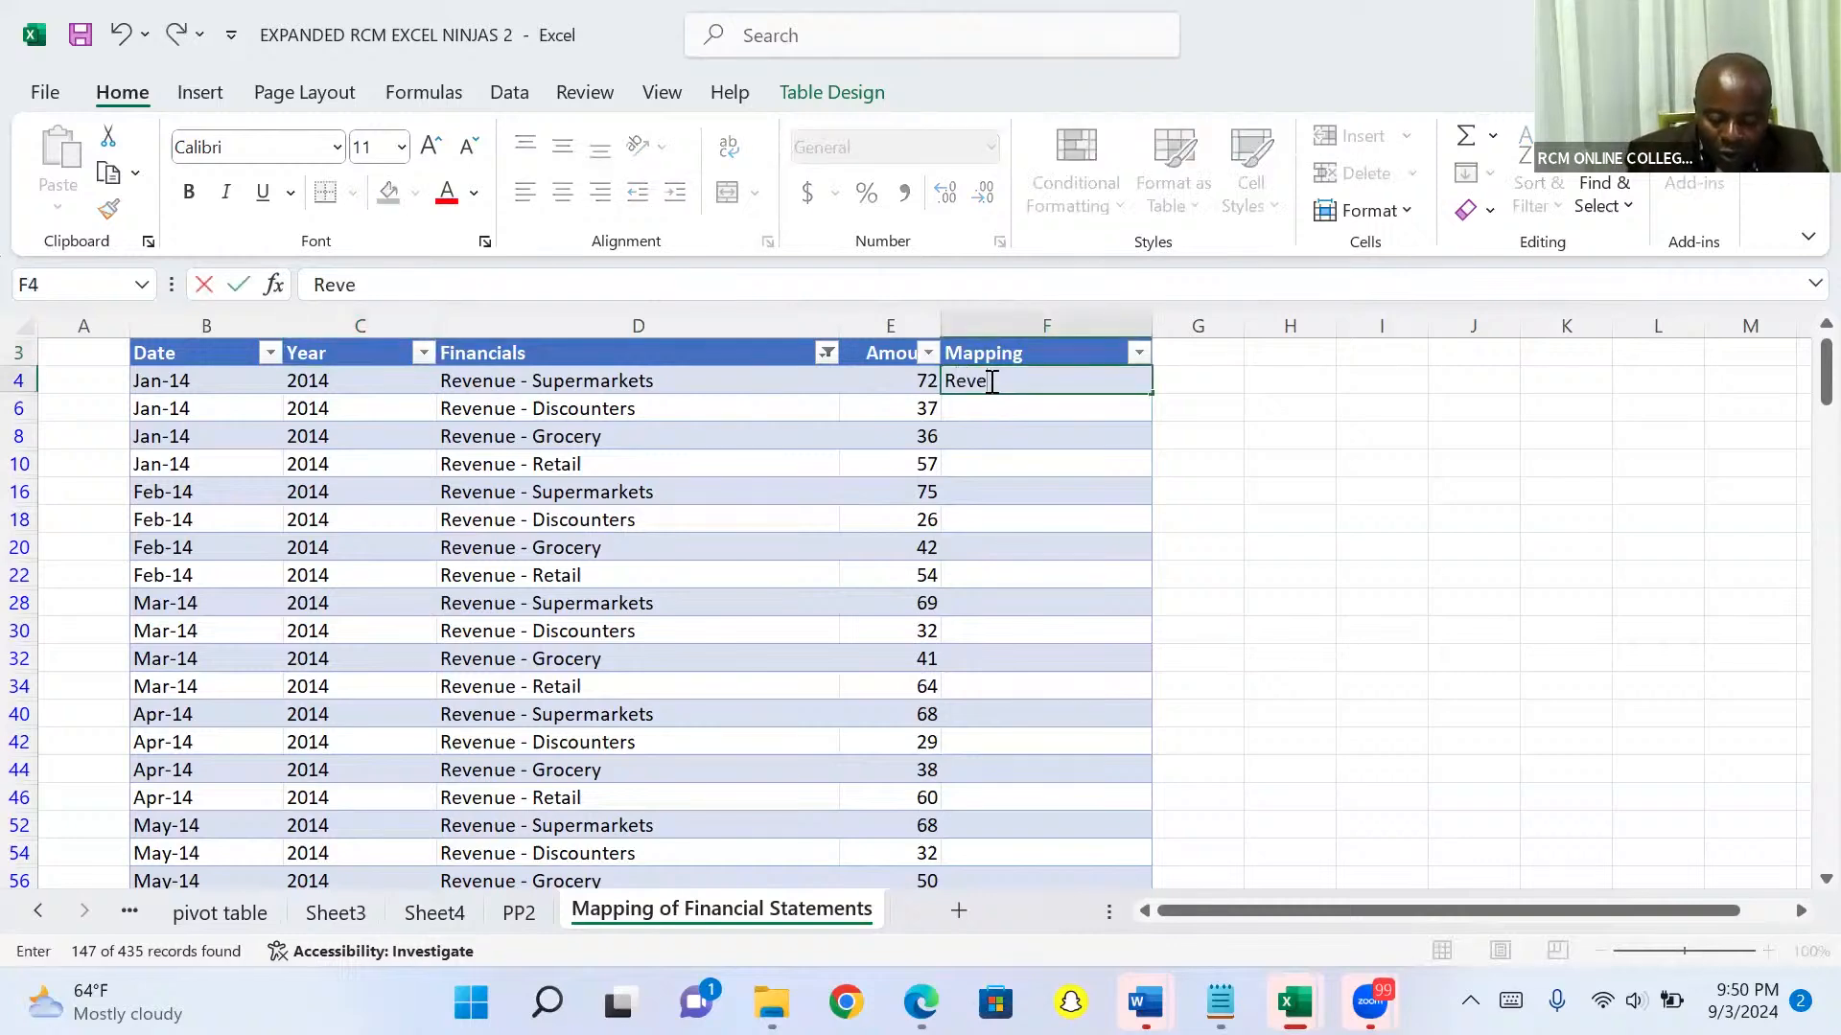
text(nue)
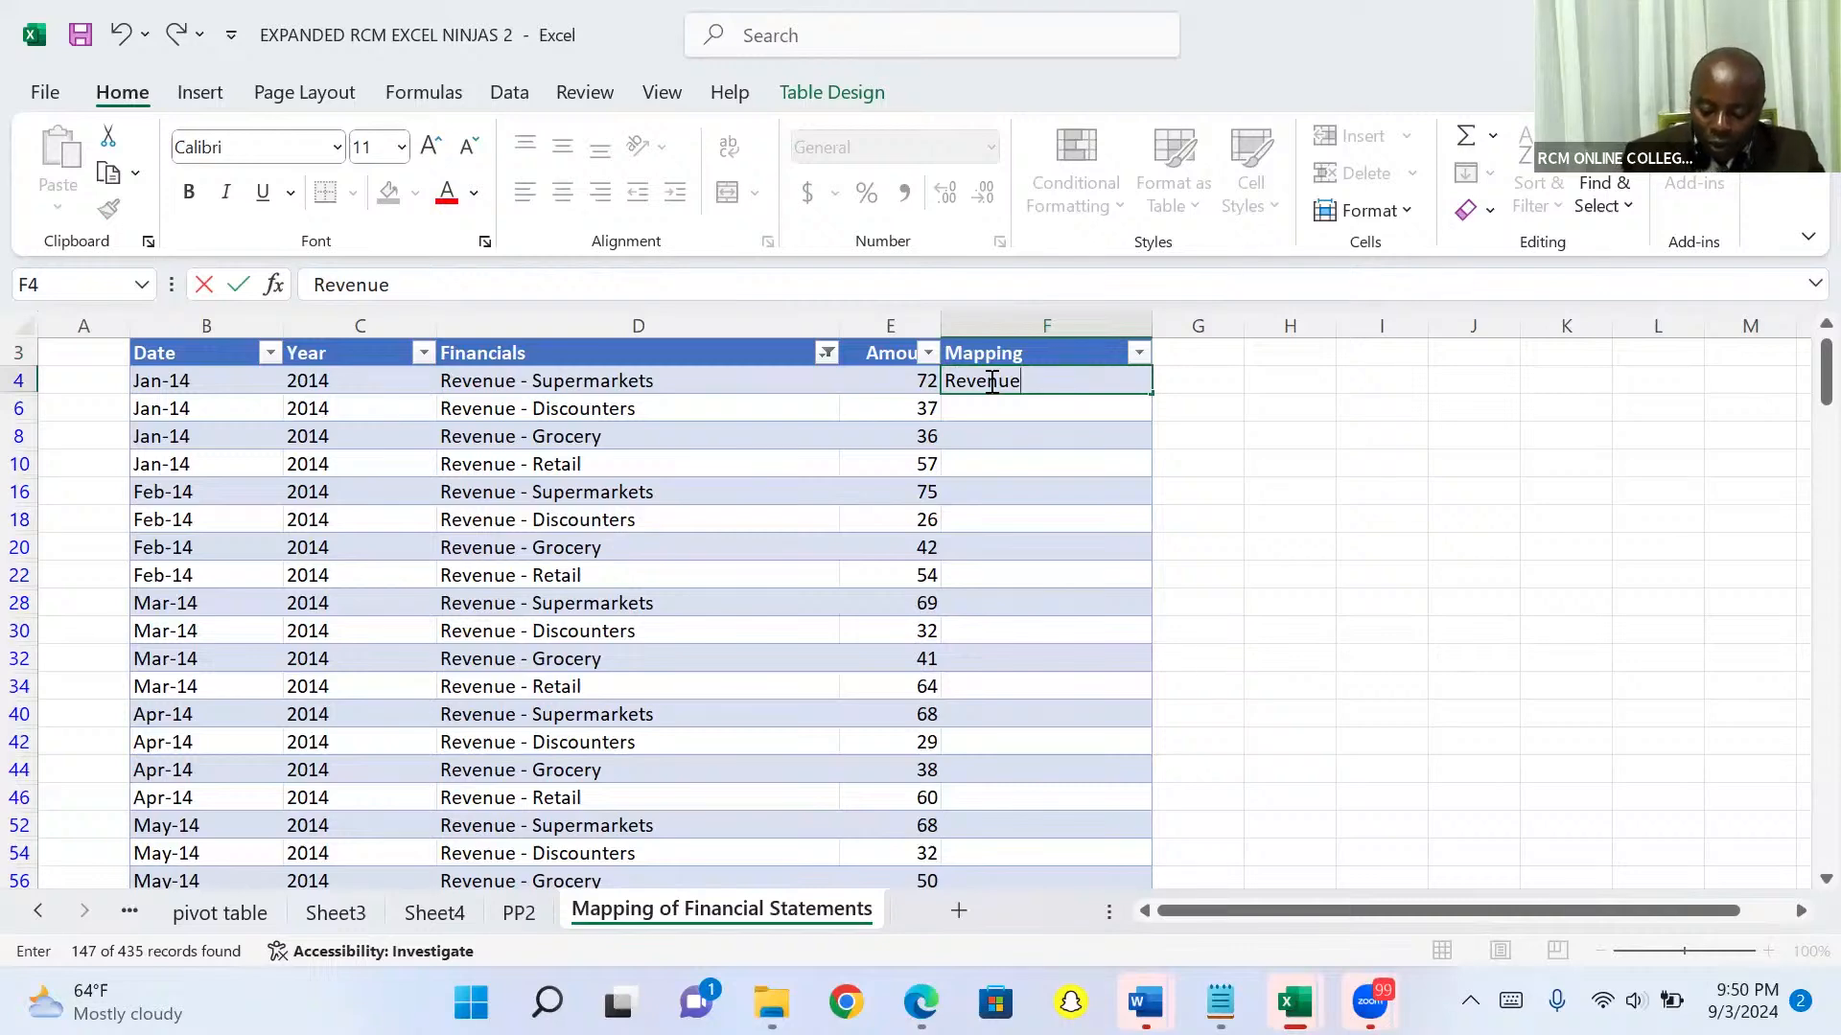
key(ctrl+Return)
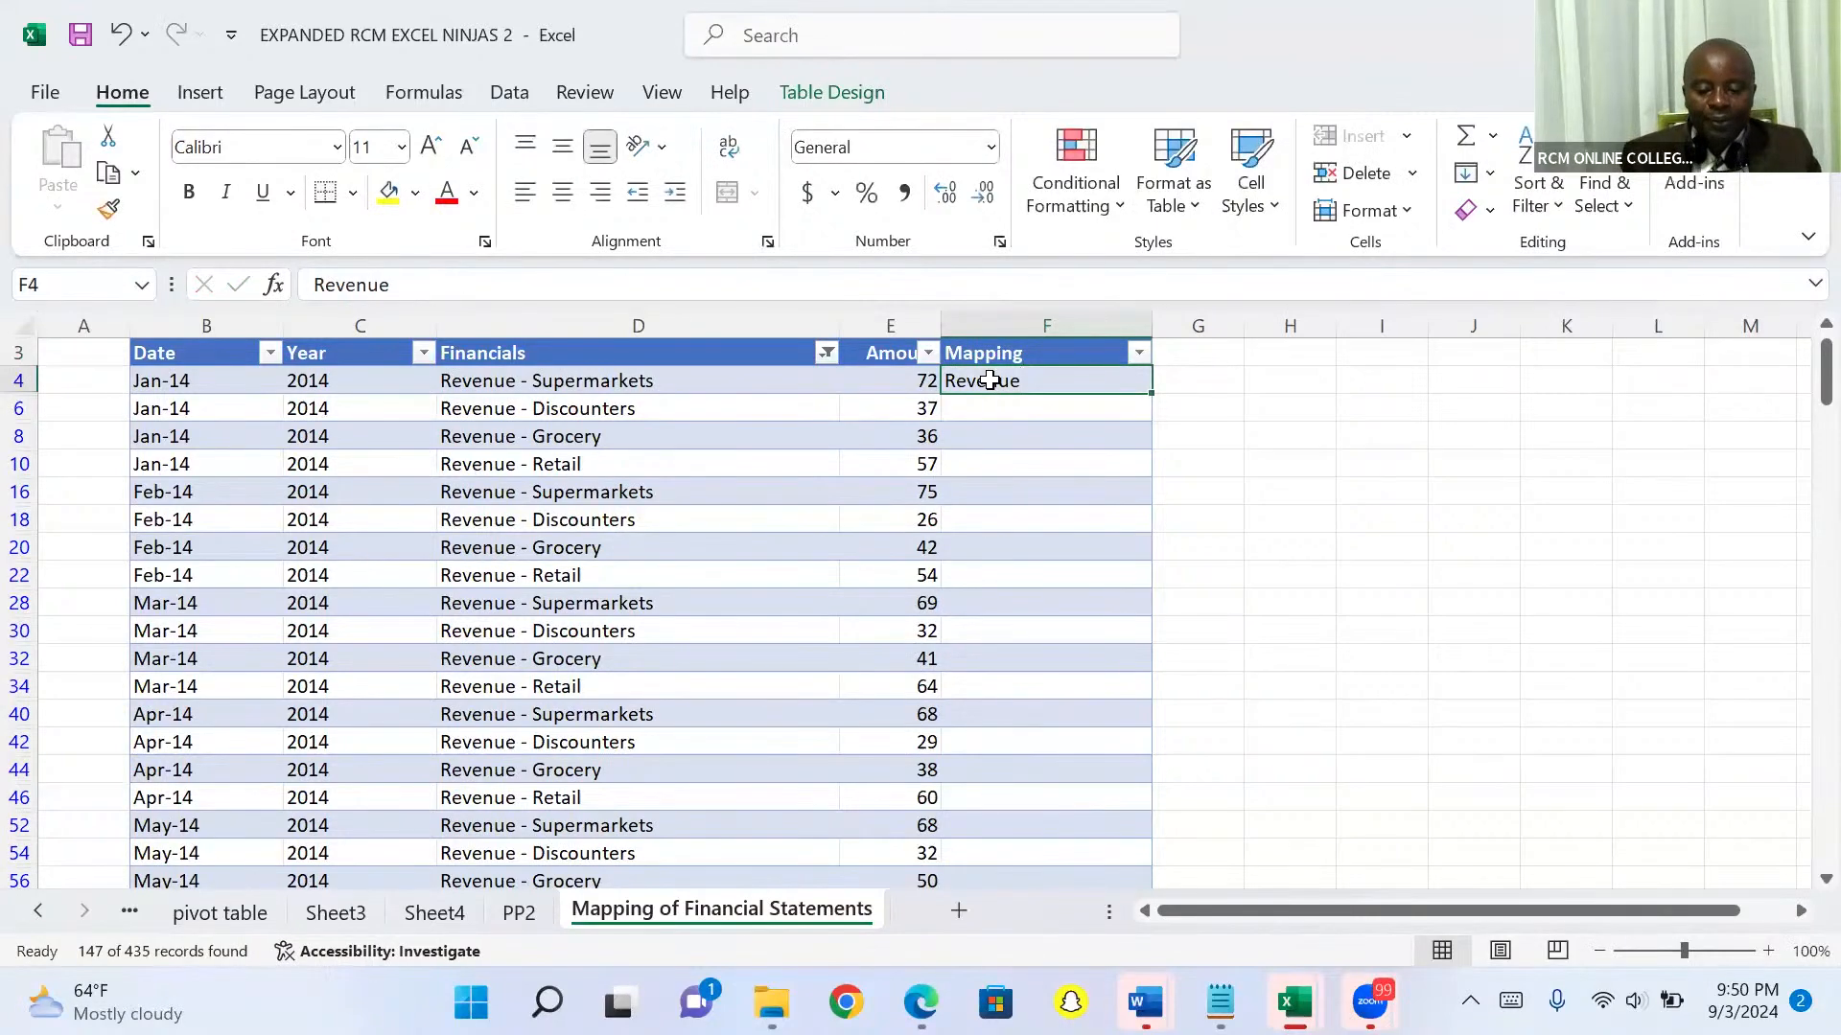
double_click(1151, 392)
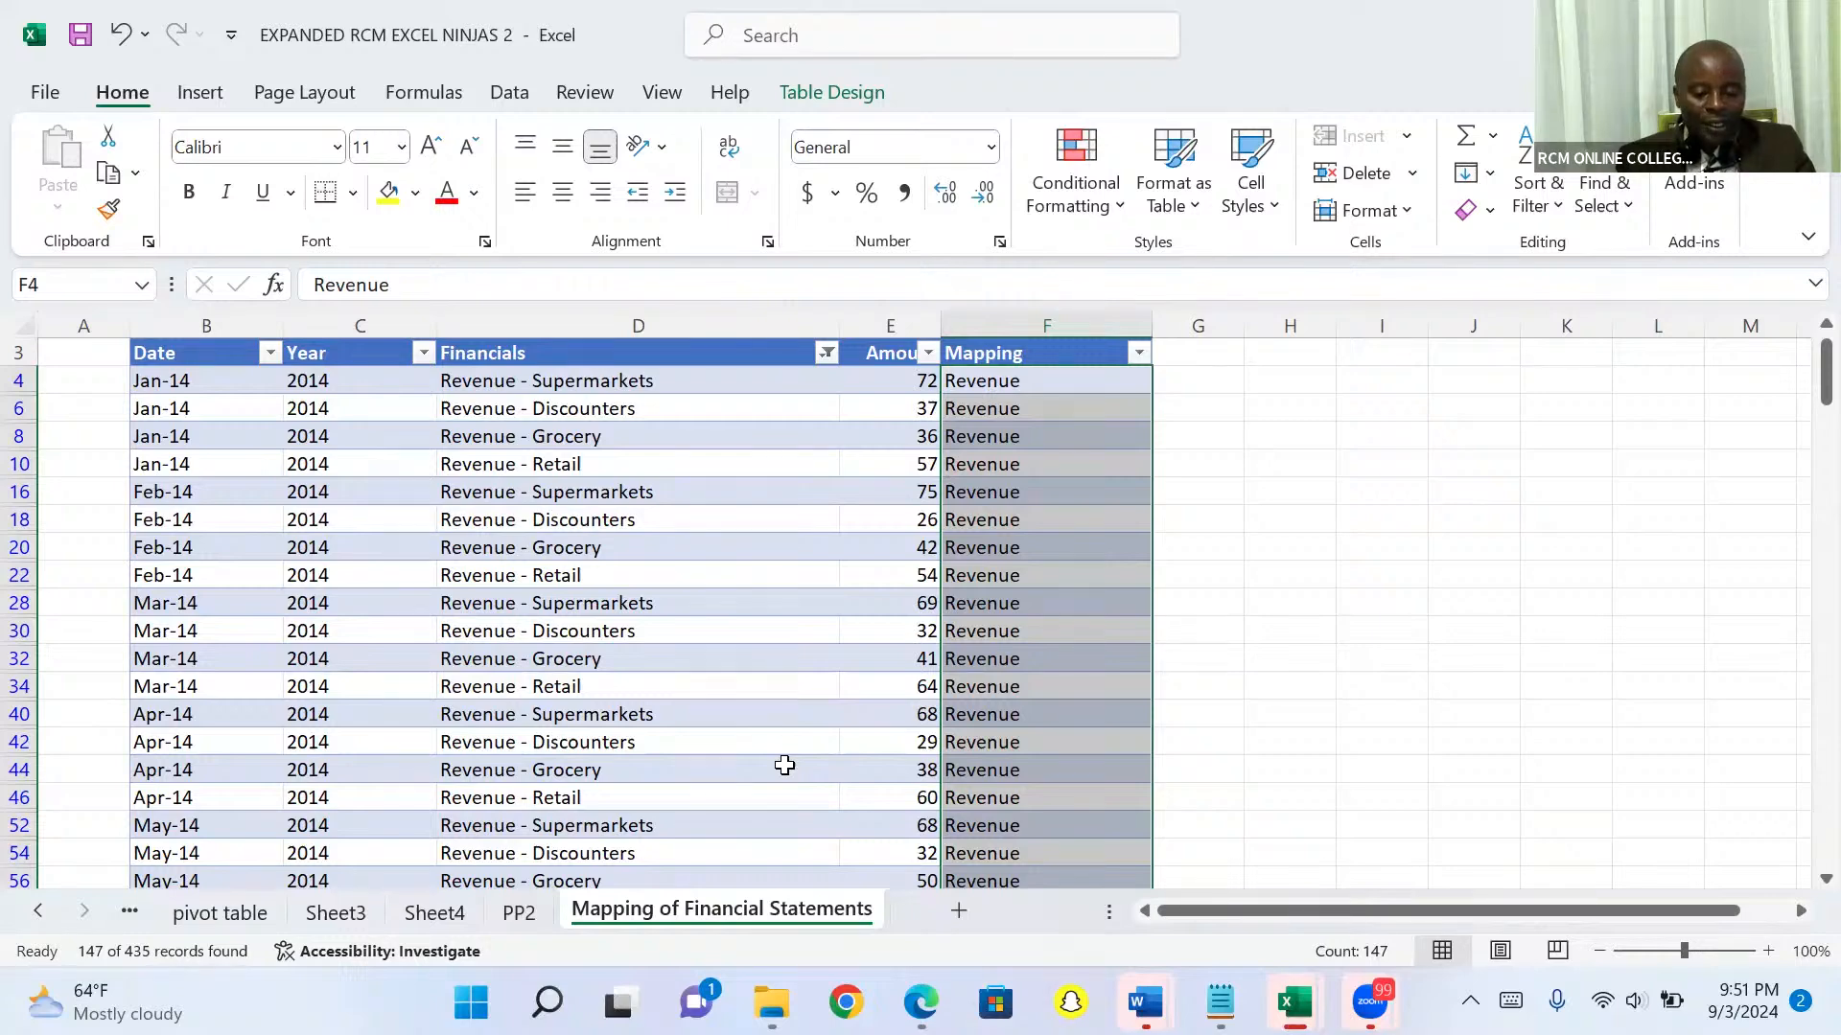
Clear the revenue filter from the Financials column to show all records again
key(alt+Tab)
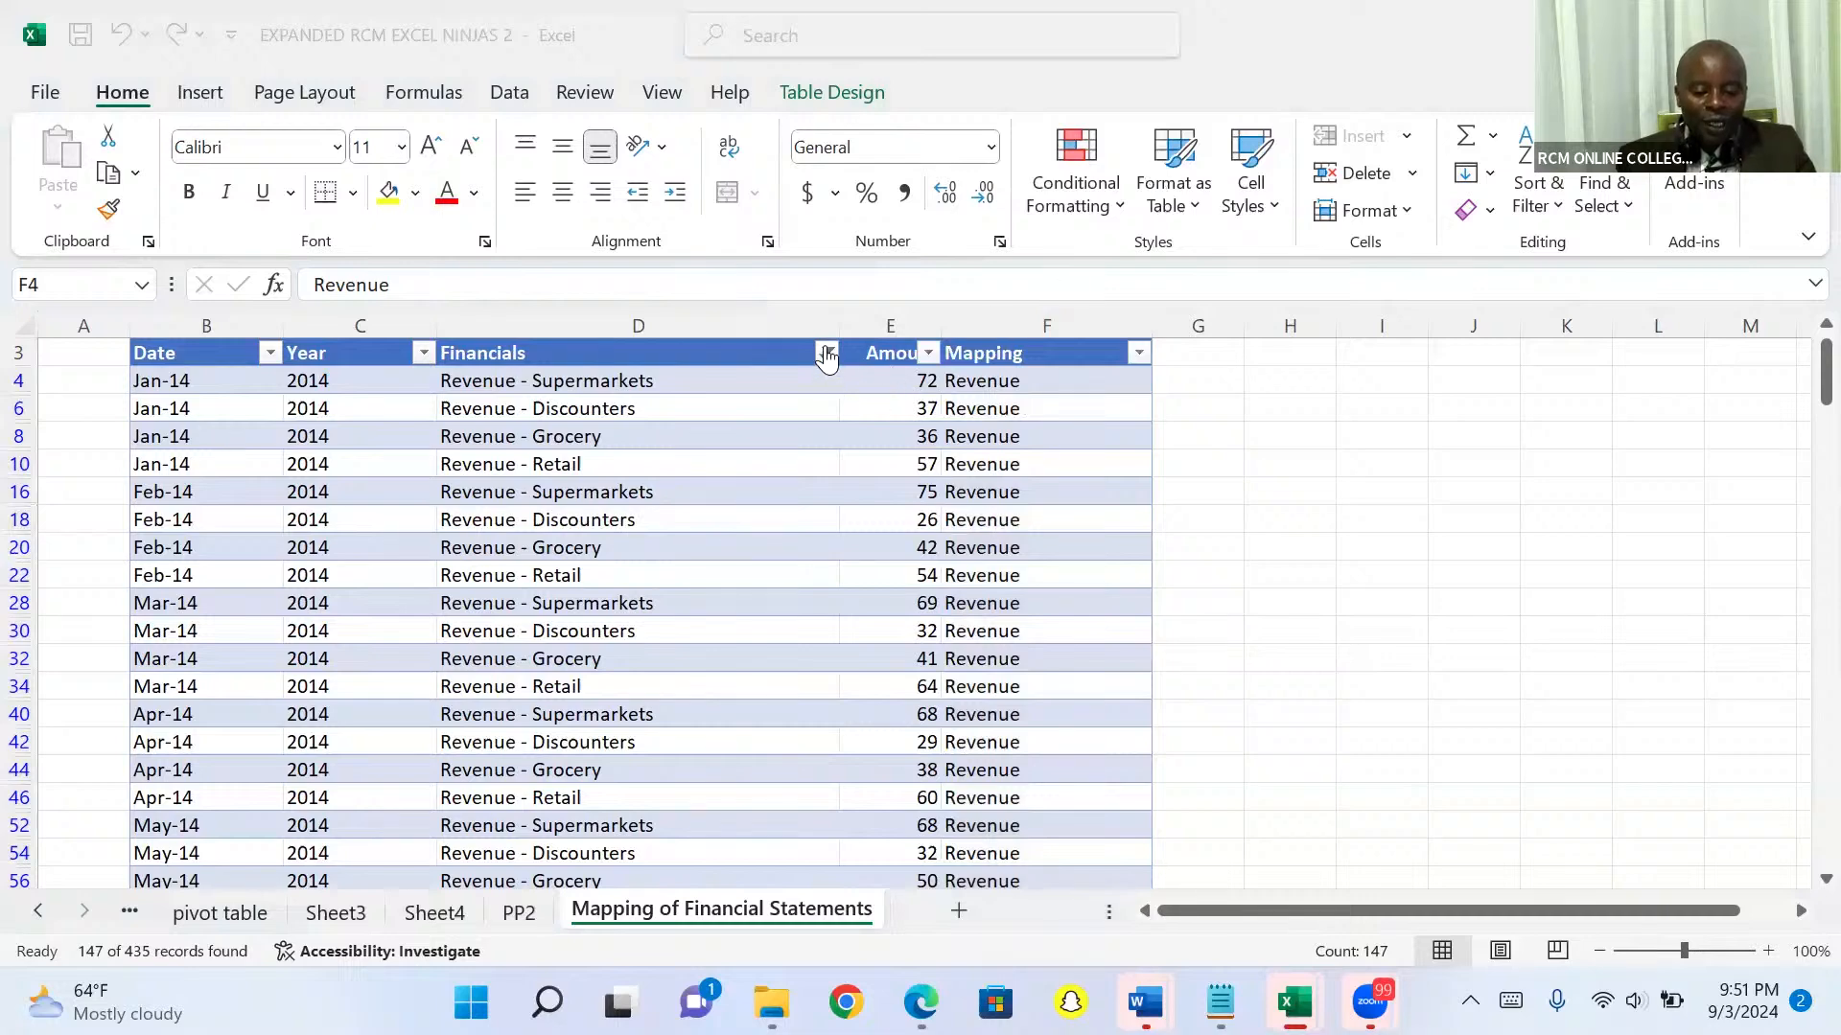
key(ctrl+space)
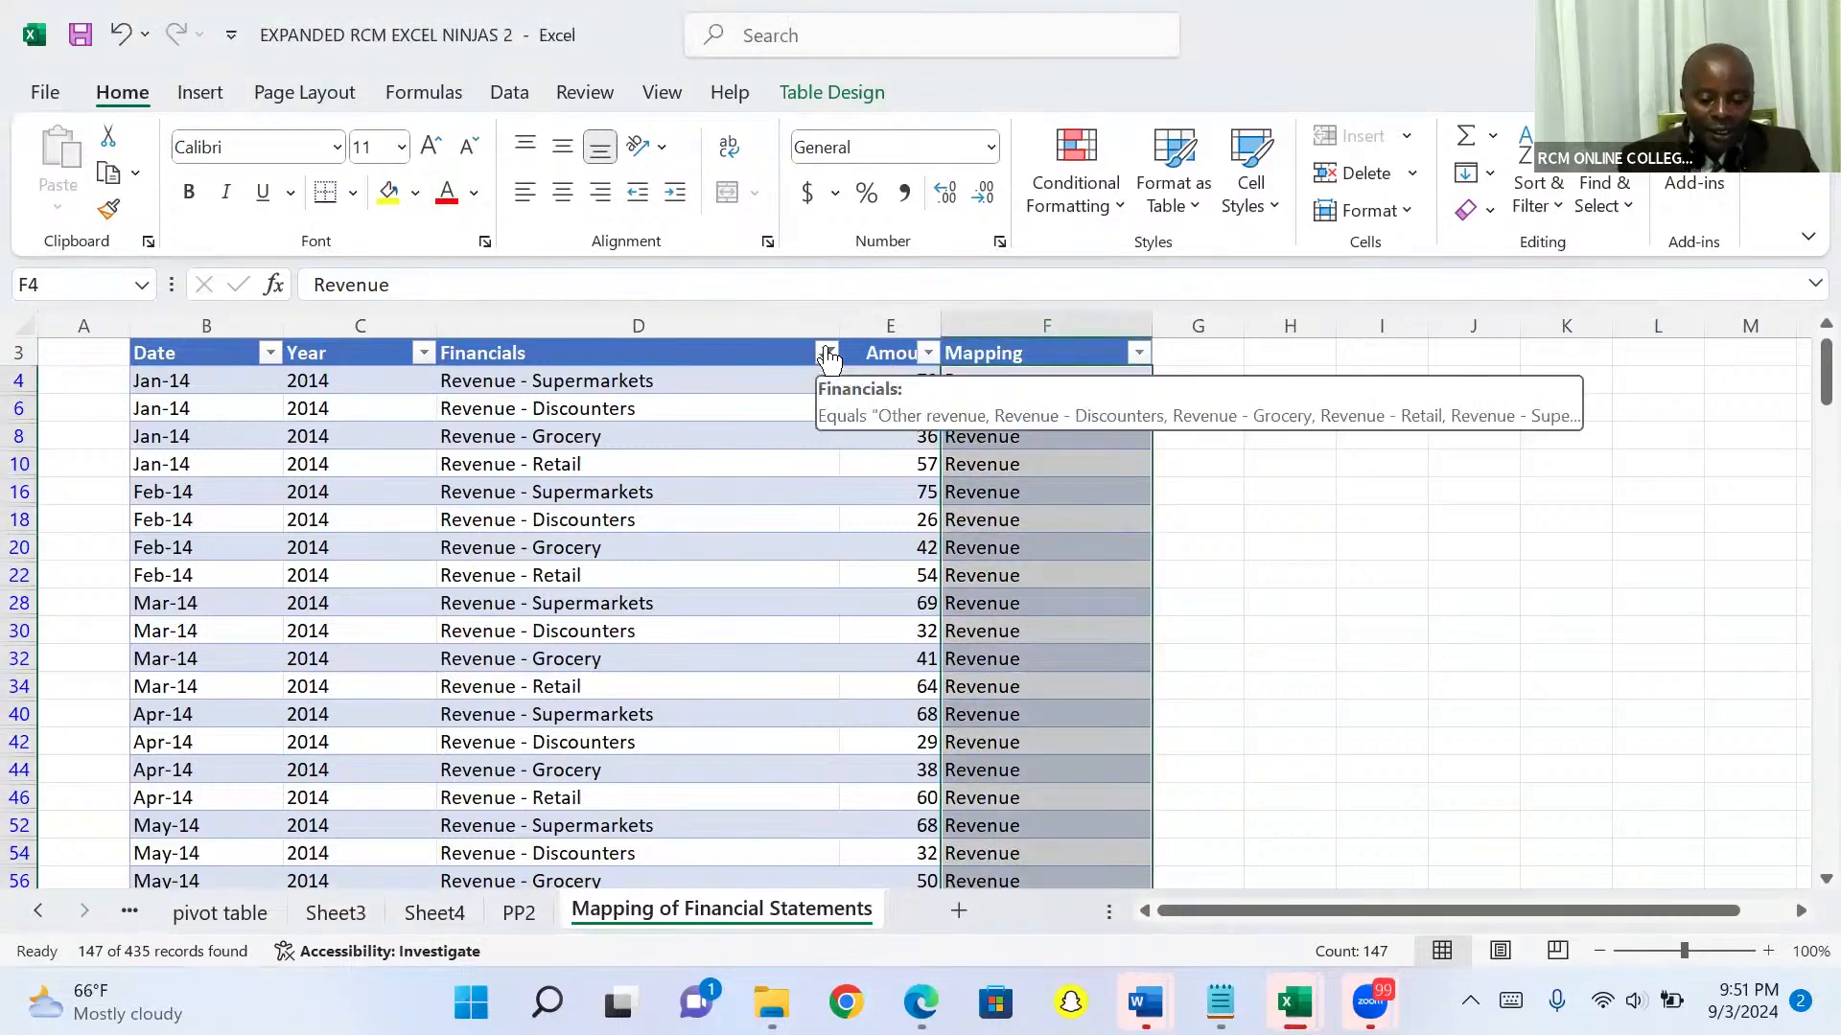
click(827, 353)
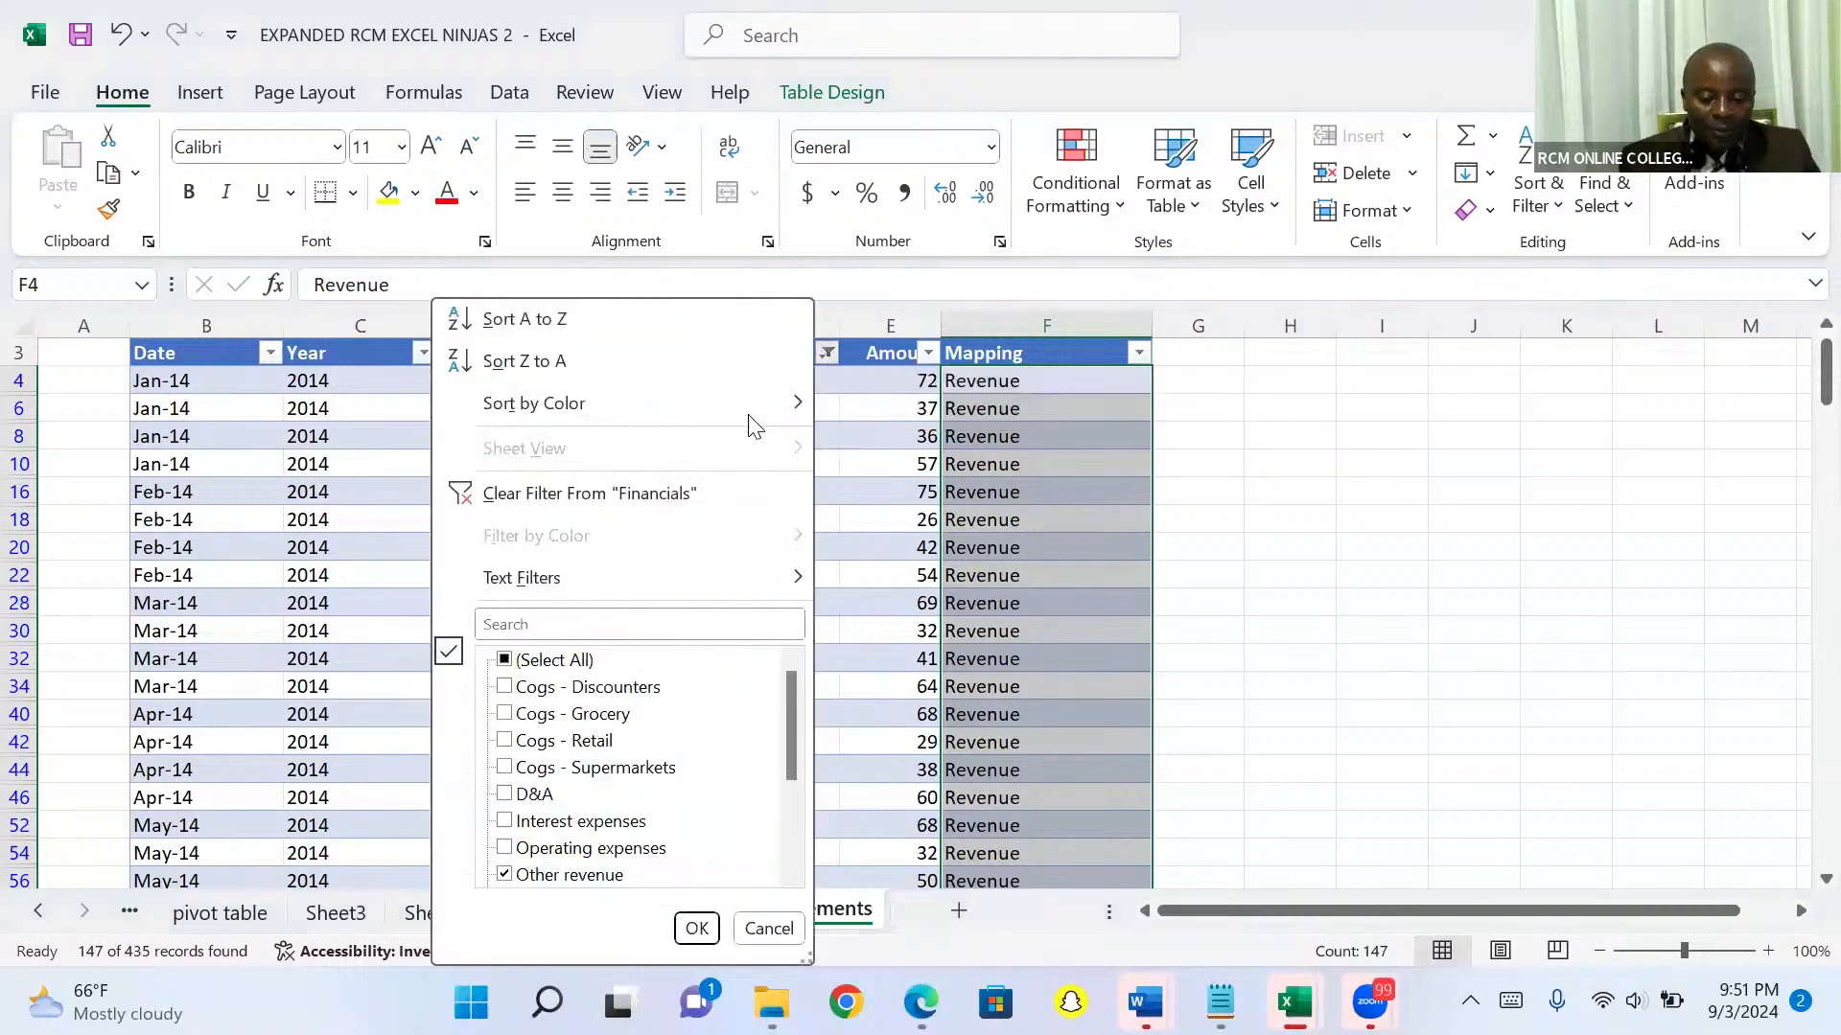
click(618, 495)
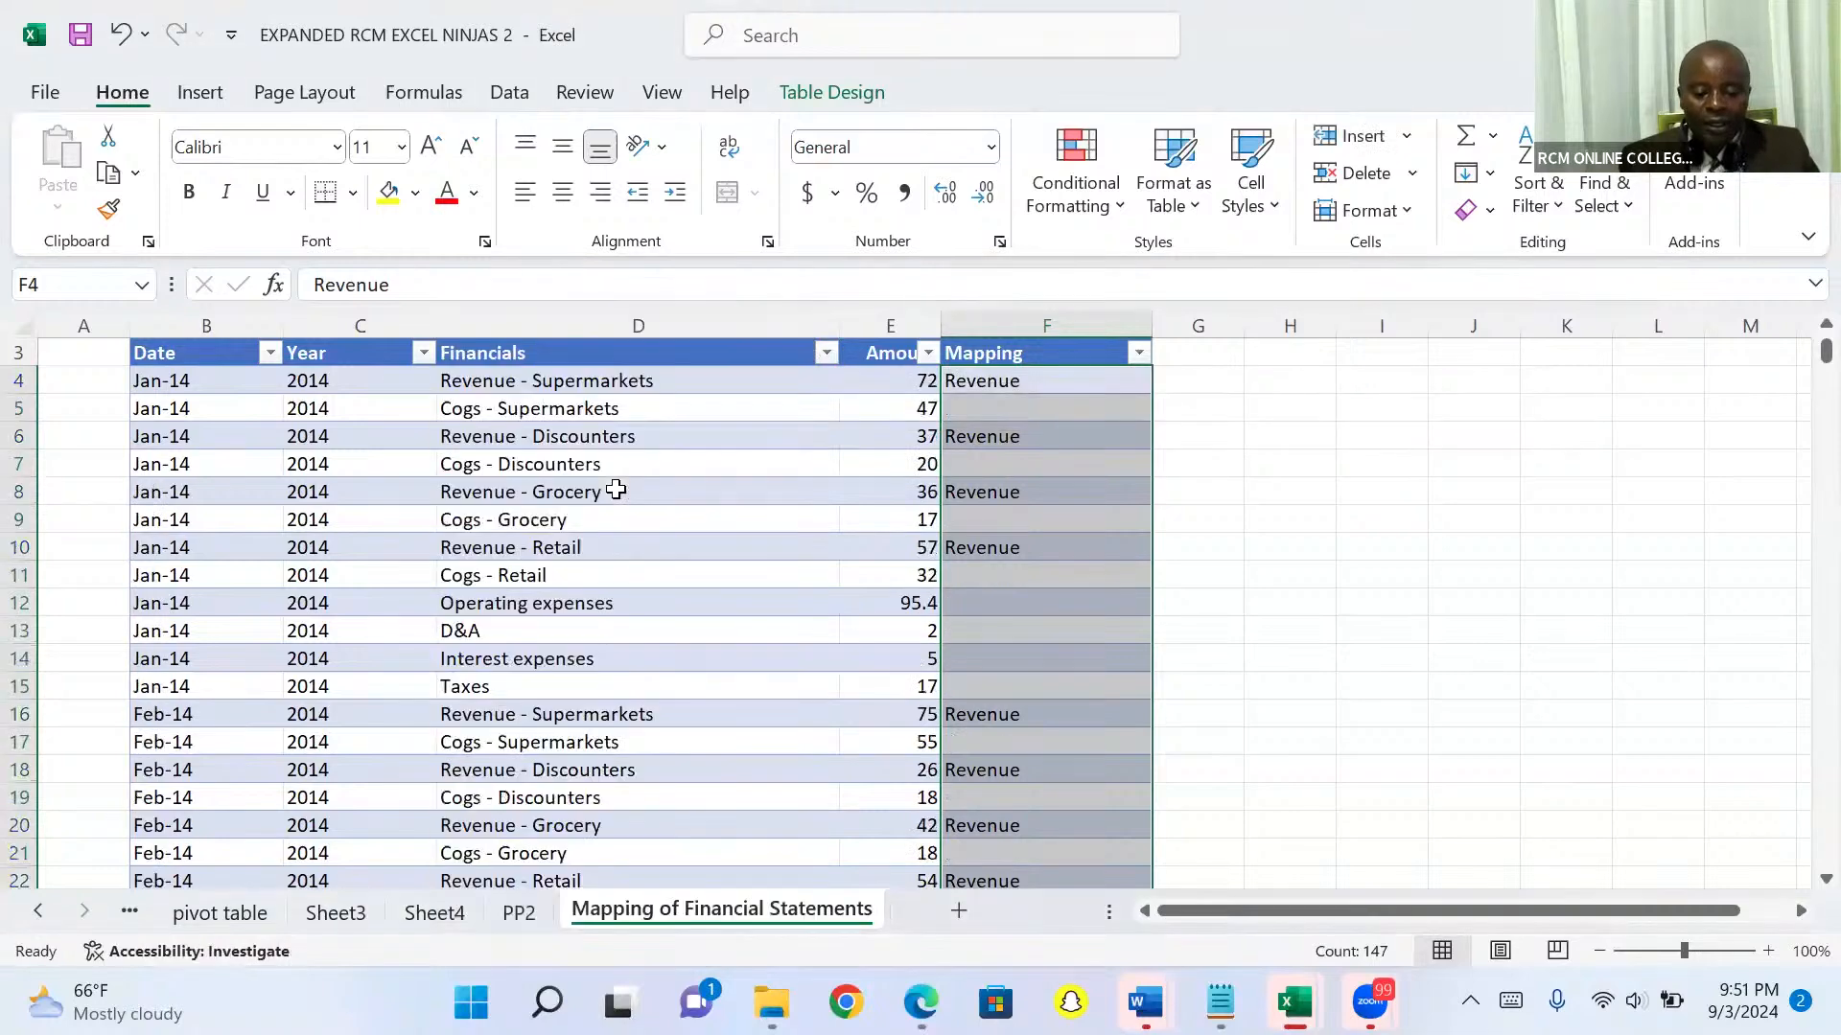
Delete all the Revenue entries in the Mapping column from F4 down
click(985, 373)
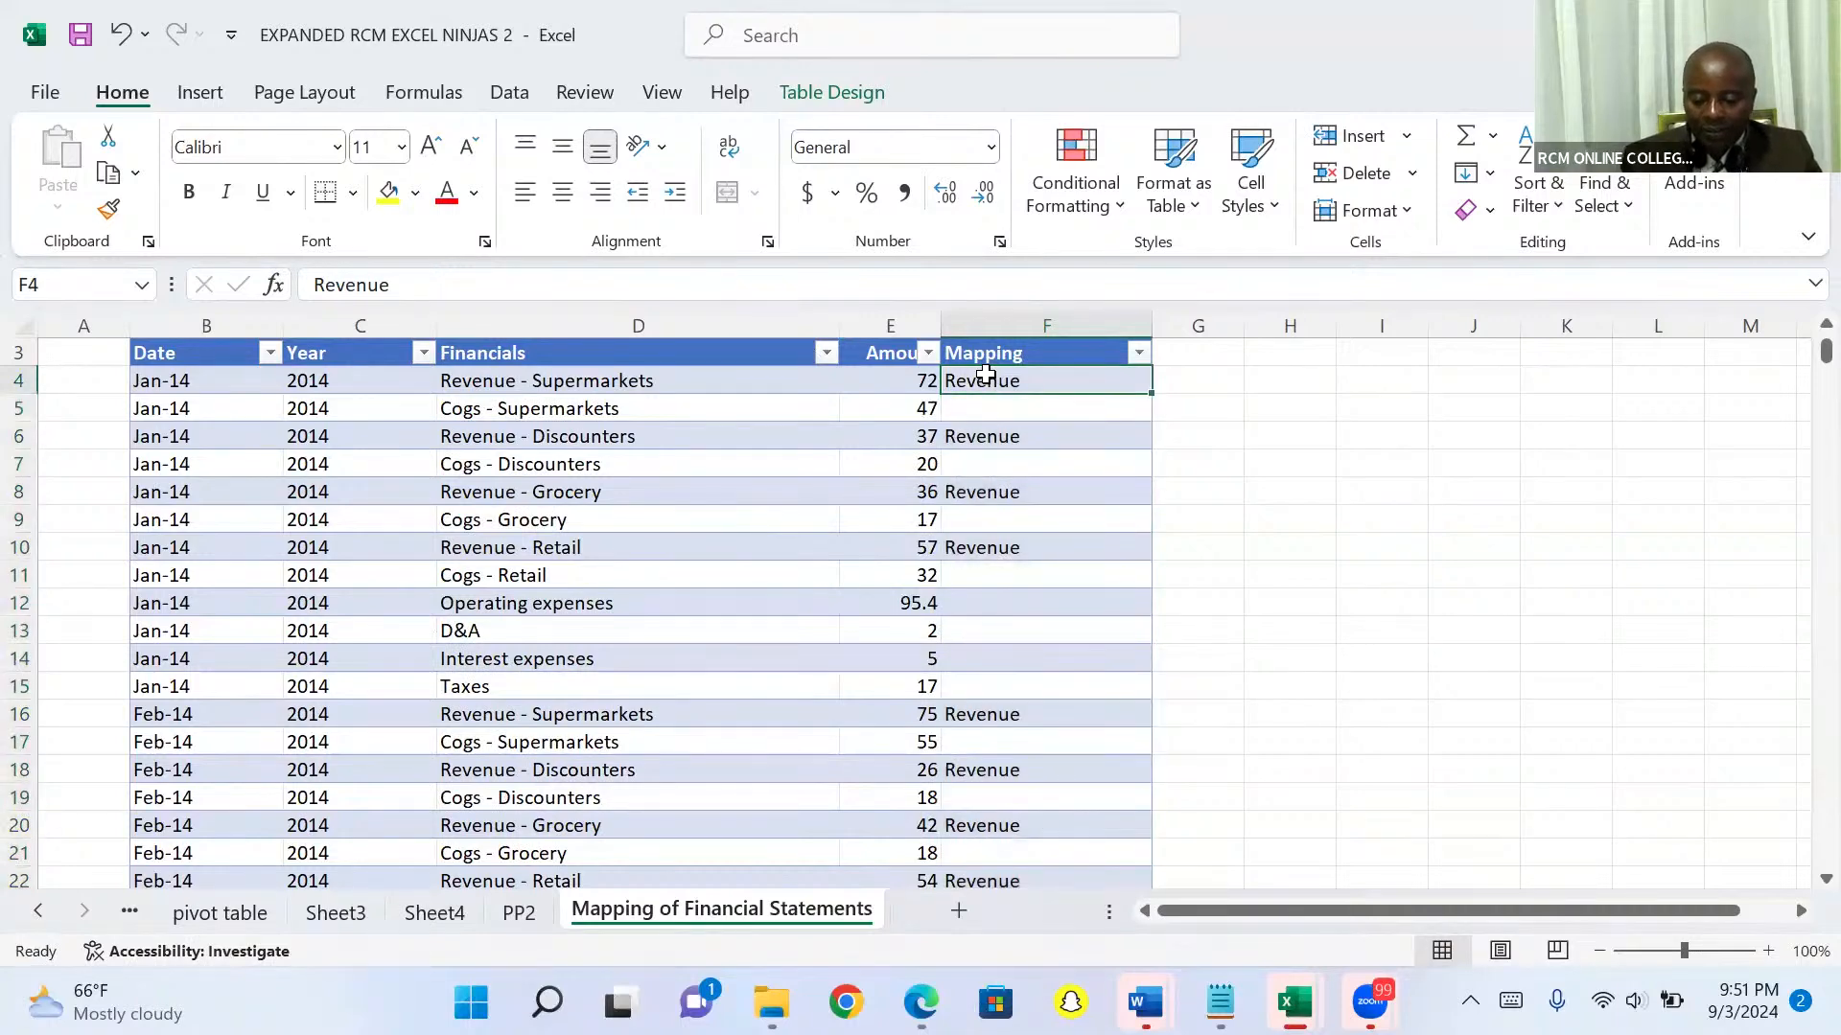
drag(985, 373, 1174, 873)
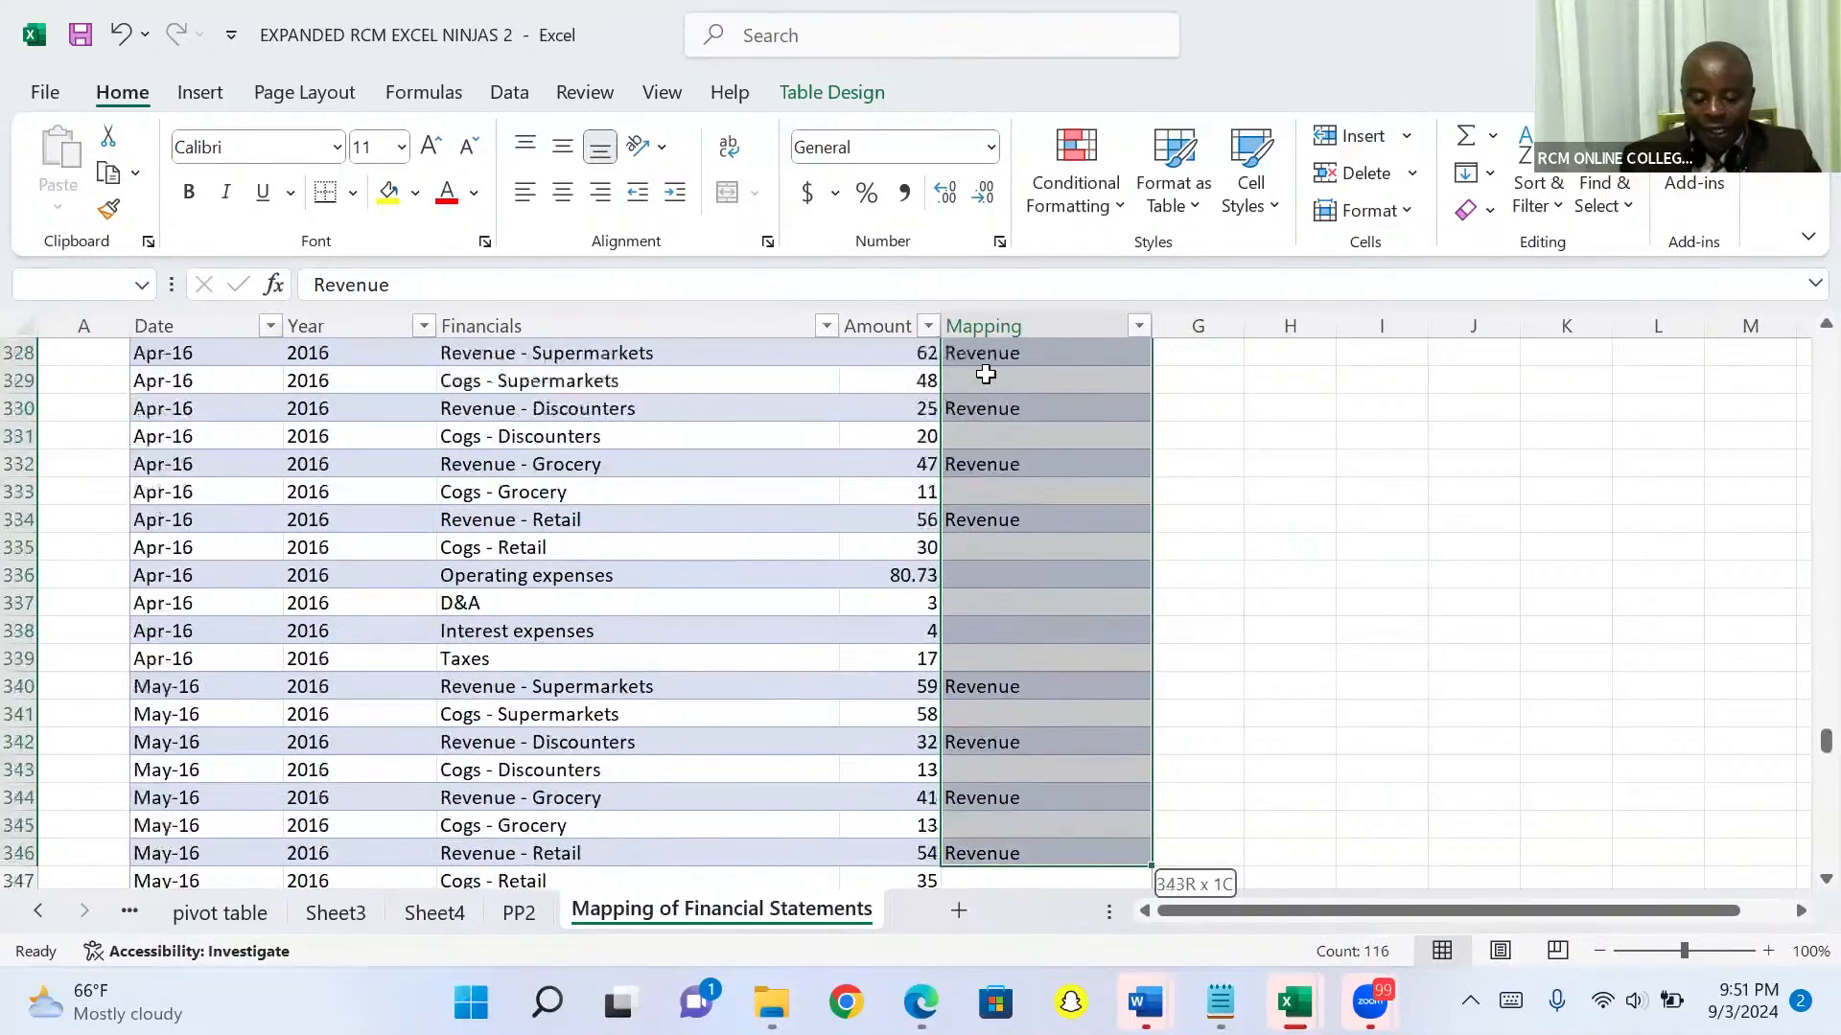
key(ctrl+shift+Down)
key(ctrl+shift+Down)
key(ctrl+shift+Down)
key(ctrl+shift+Down)
key(ctrl+shift+Down)
key(ctrl+shift+Down)
key(ctrl+shift+Down)
key(ctrl+shift+Down)
key(ctrl+shift+Down)
key(ctrl+shift+Down)
key(ctrl+shift+Down)
key(ctrl+shift+Down)
key(ctrl+shift+Down)
key(ctrl+shift+Down)
key(ctrl+shift+Down)
key(ctrl+shift+Down)
key(ctrl+shift+Down)
key(ctrl+shift+Down)
key(ctrl+shift+Down)
key(ctrl+shift+Down)
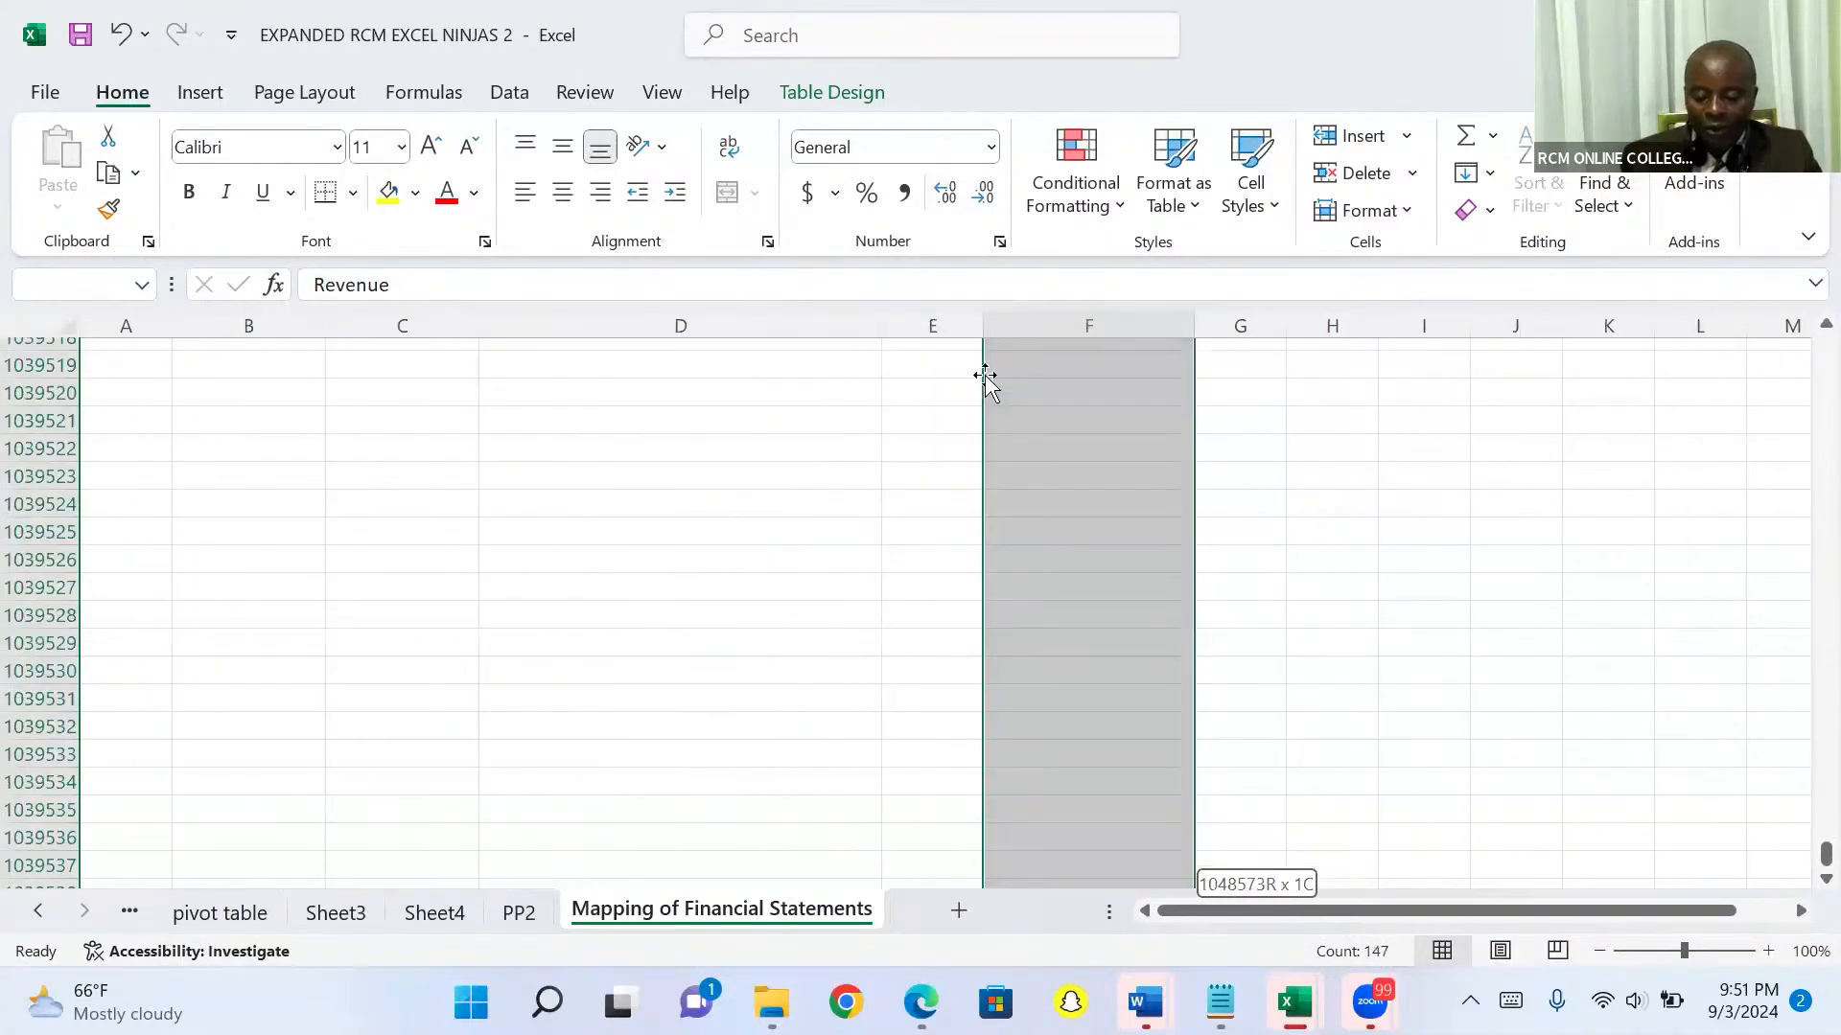
key(Delete)
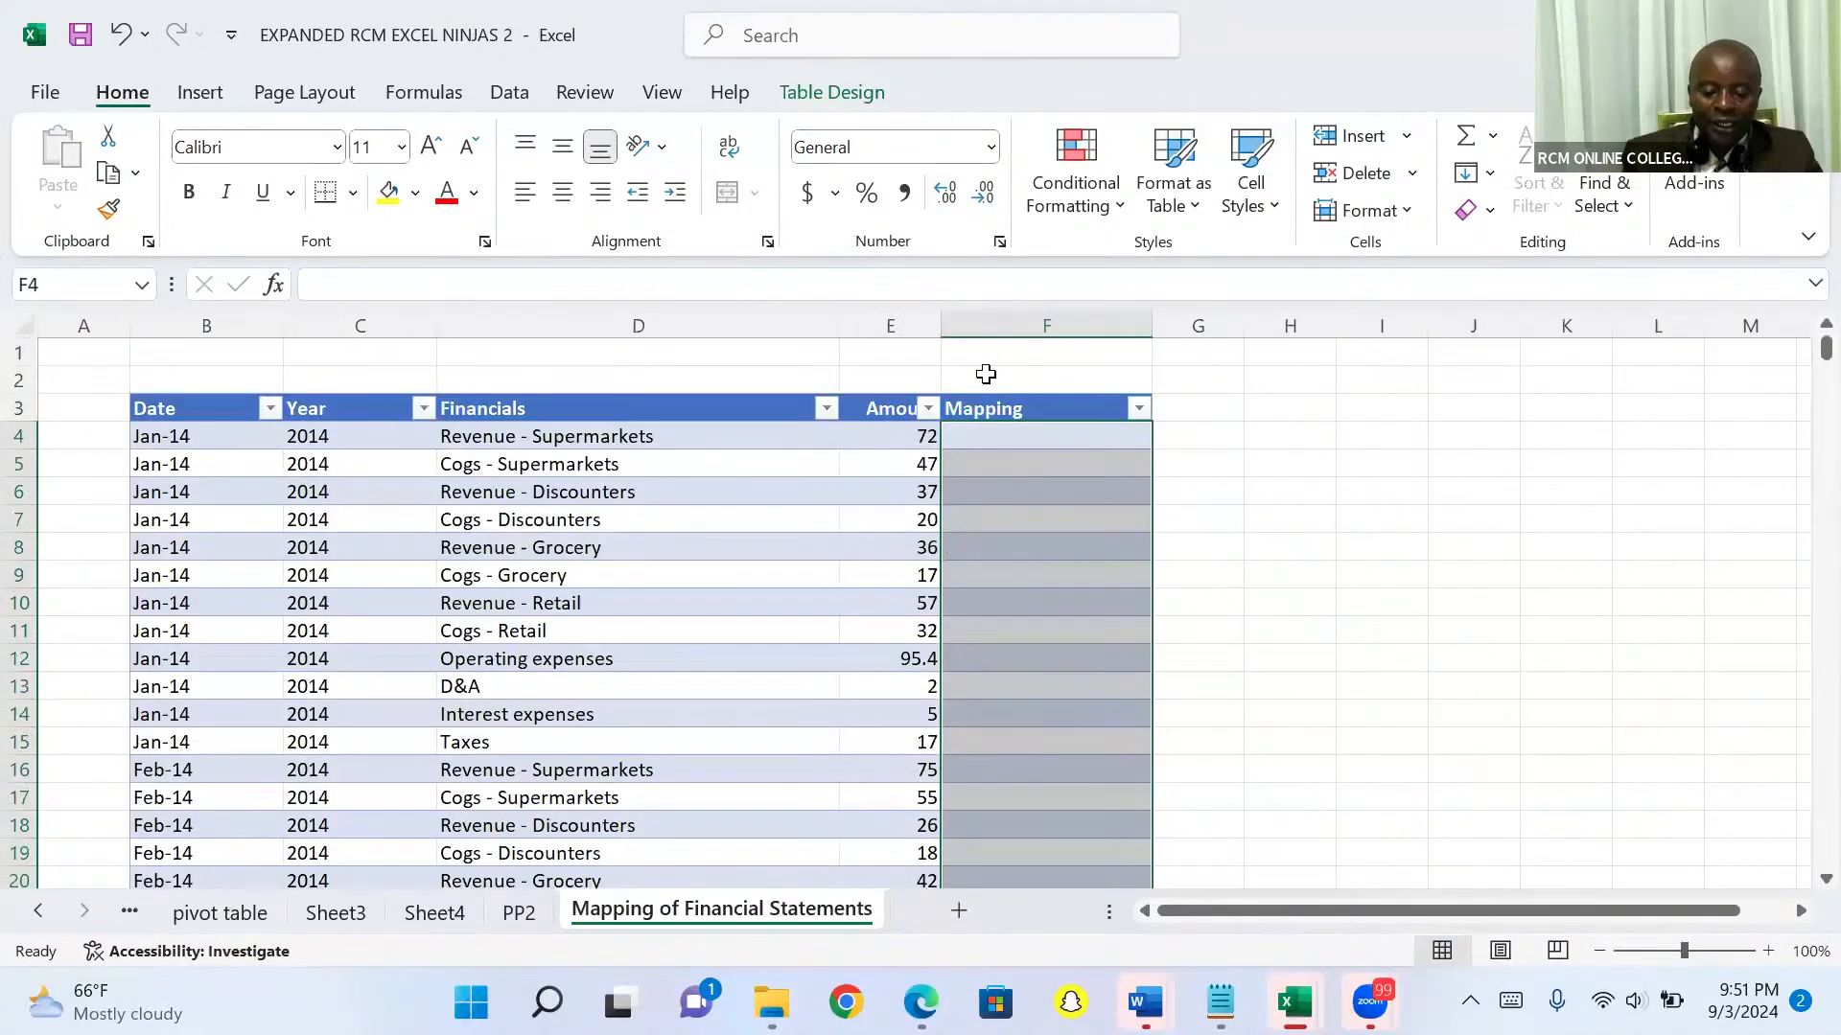
Filter the Financials column by "revenue" again so only the revenue line items are shown
click(830, 409)
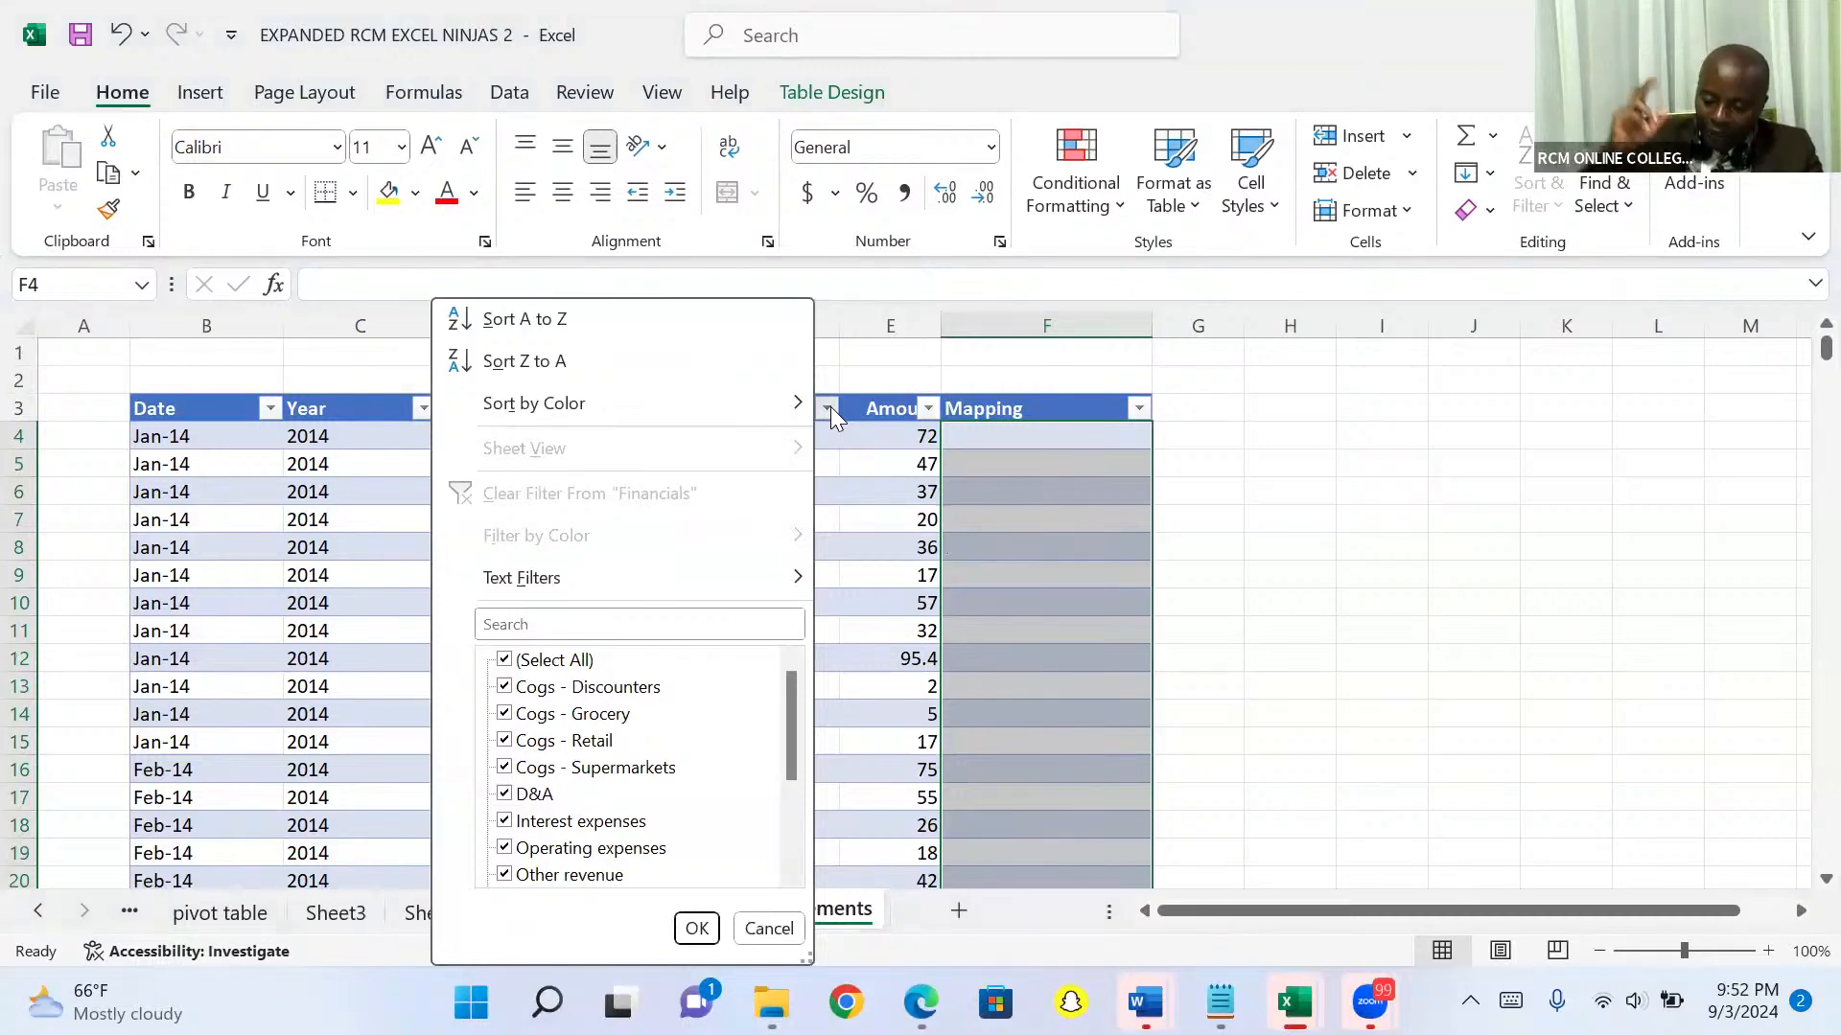
click(588, 631)
text(rev)
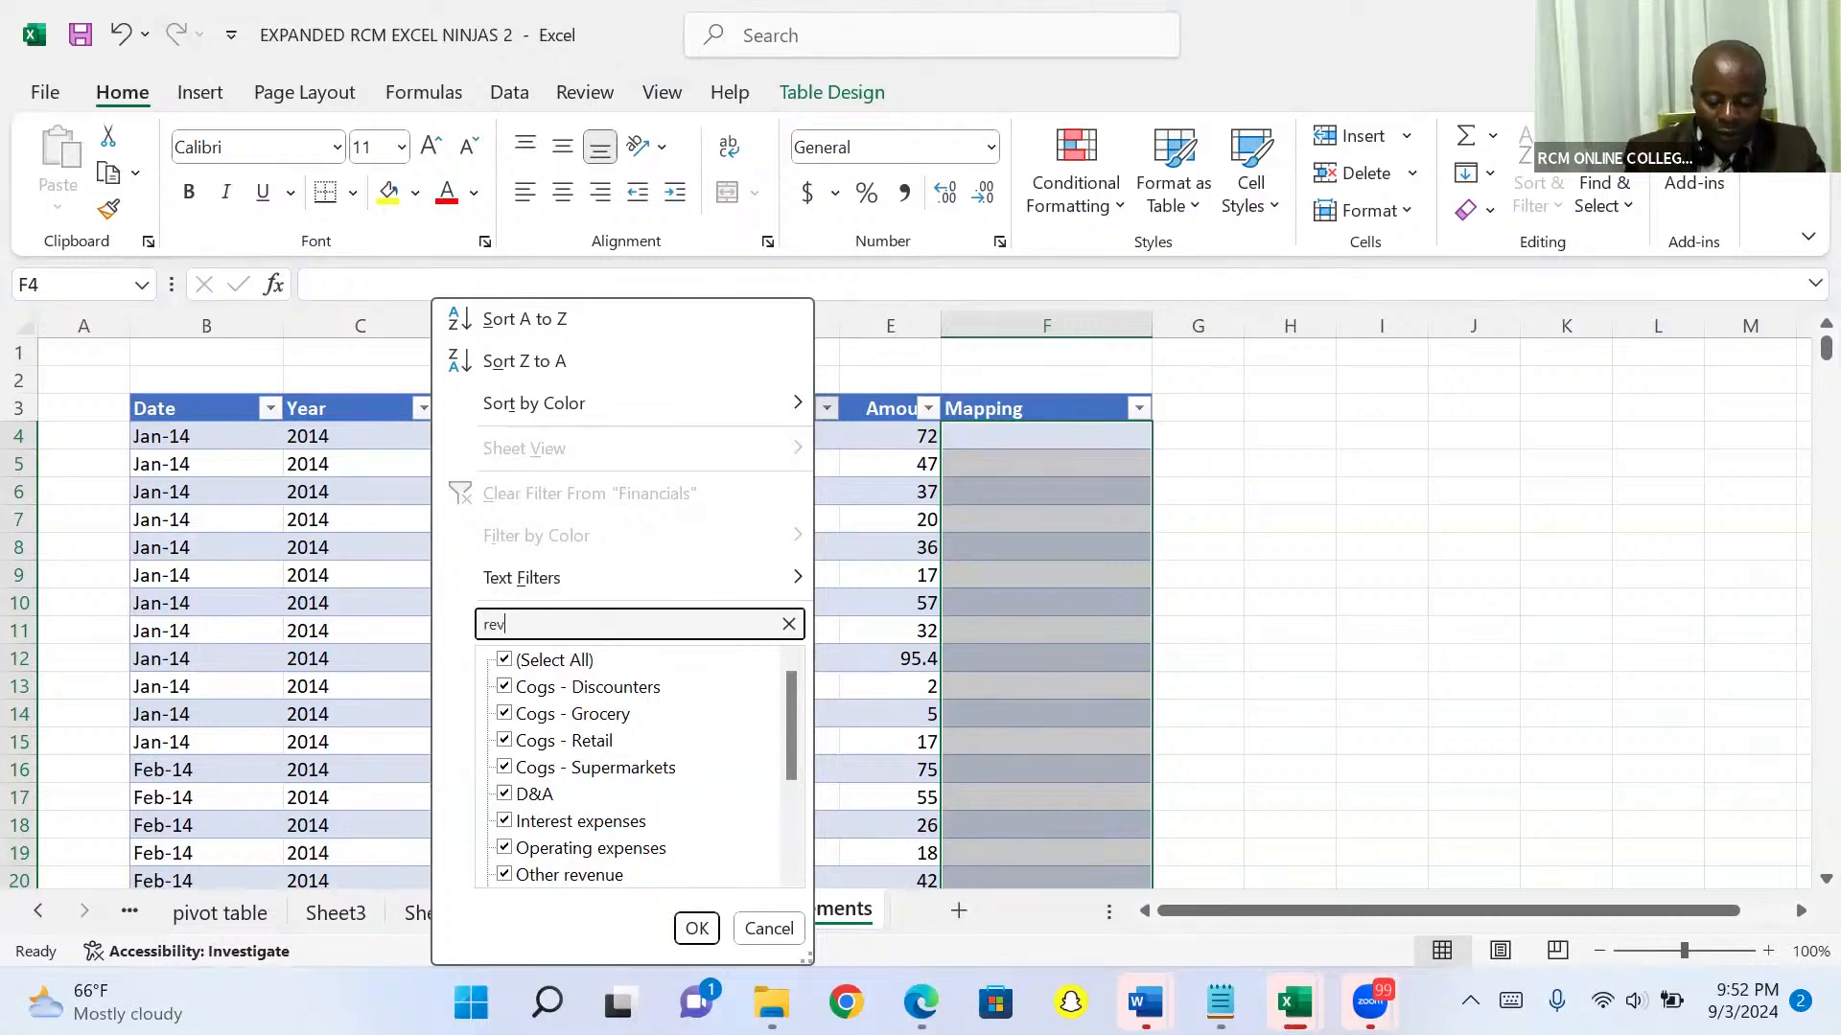
text(enue)
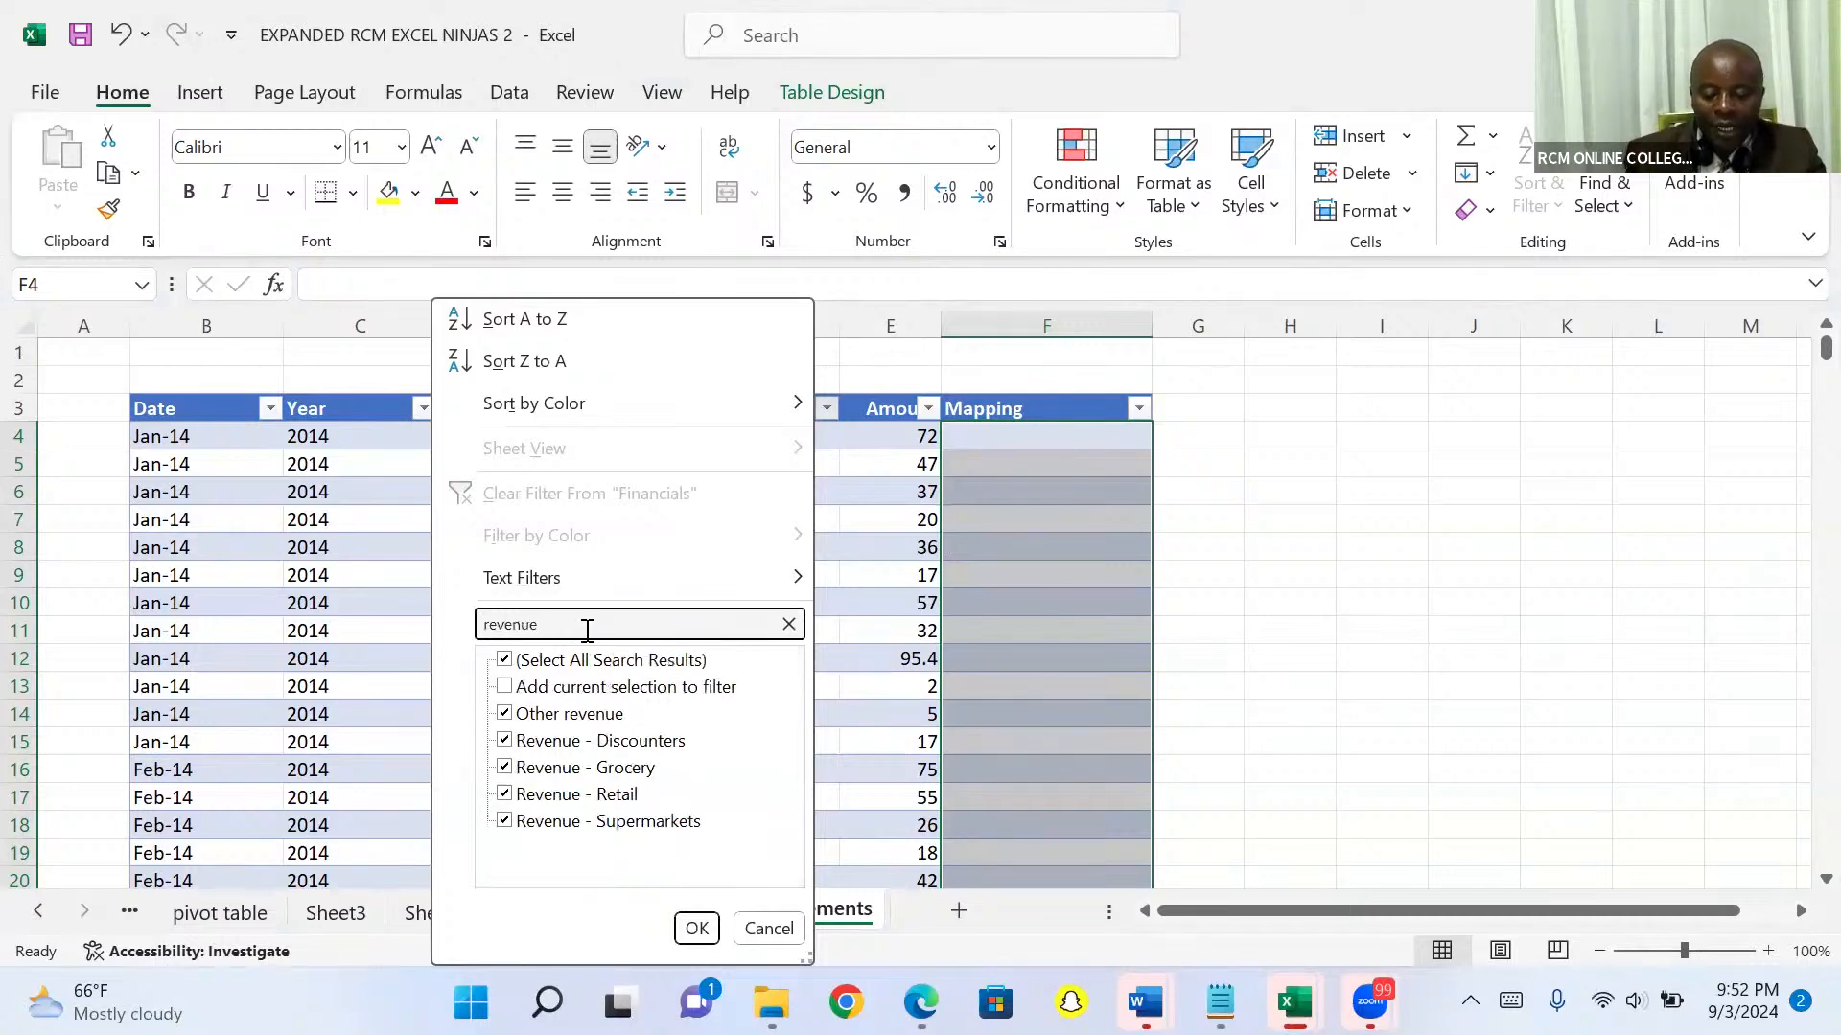
click(696, 928)
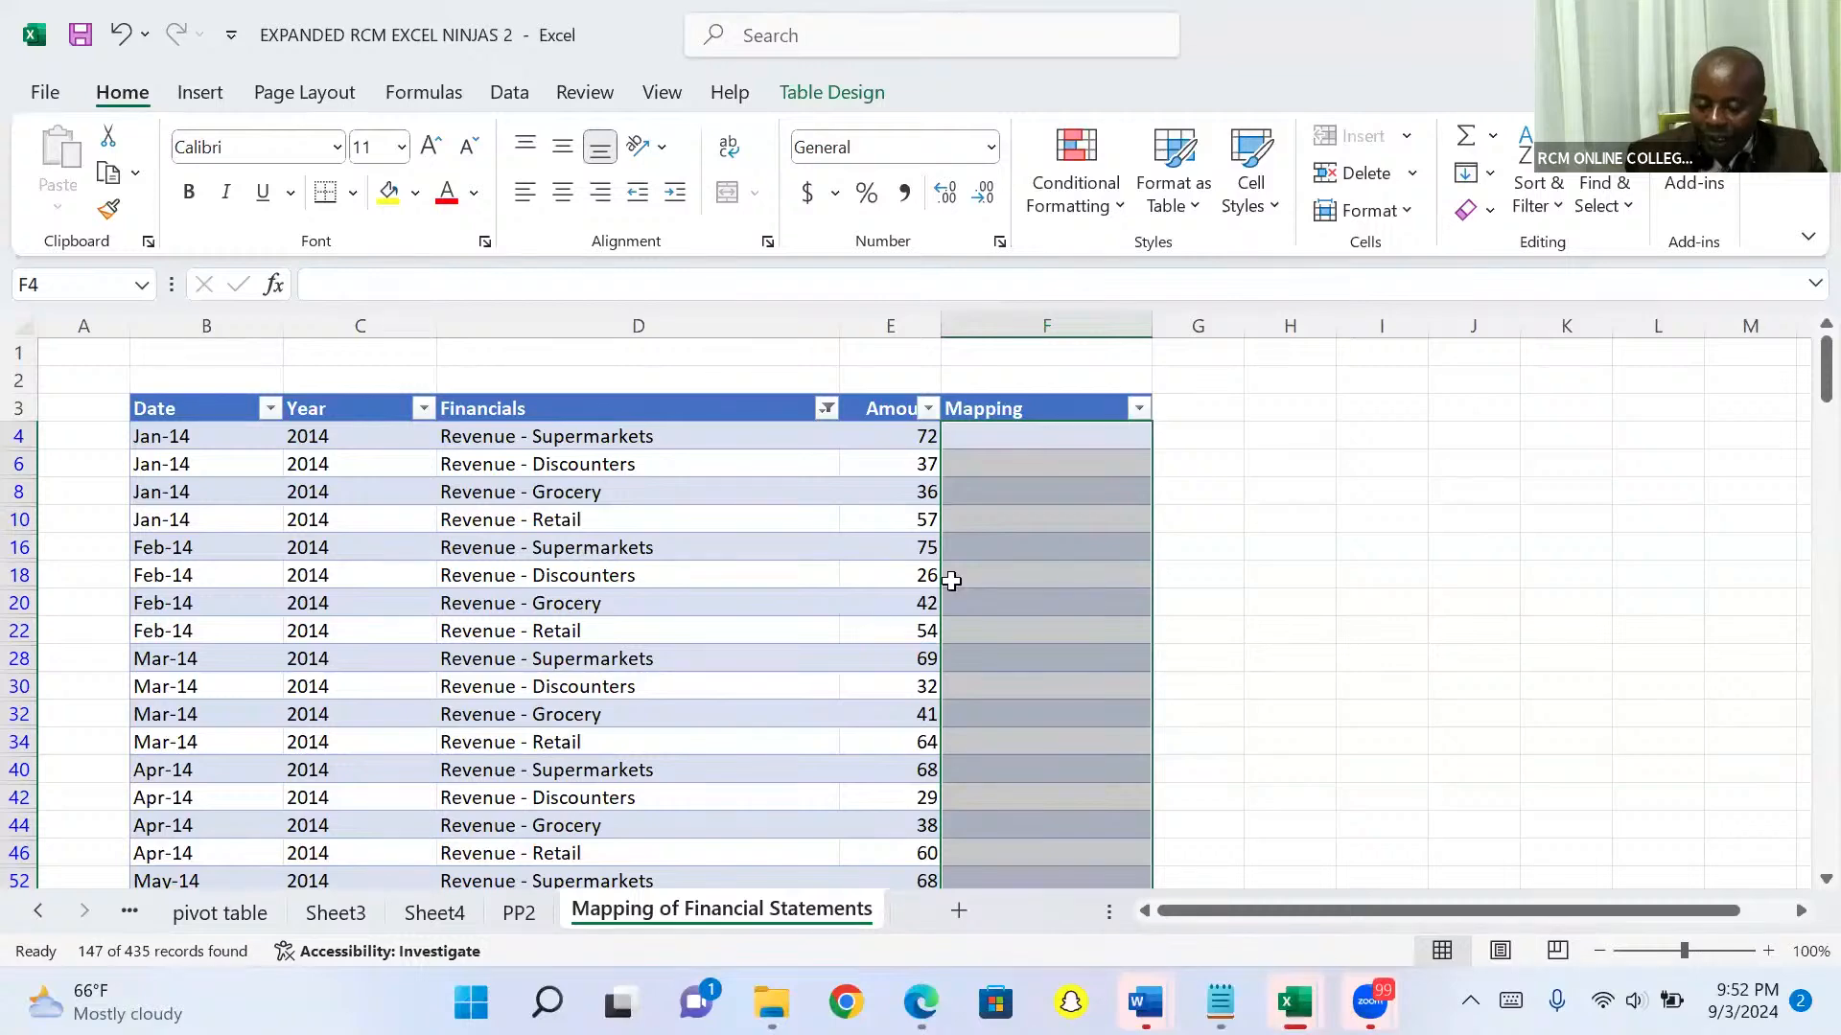
Enter Revenue in Mapping cell F4 and fill it down through all the filtered revenue rows
click(999, 439)
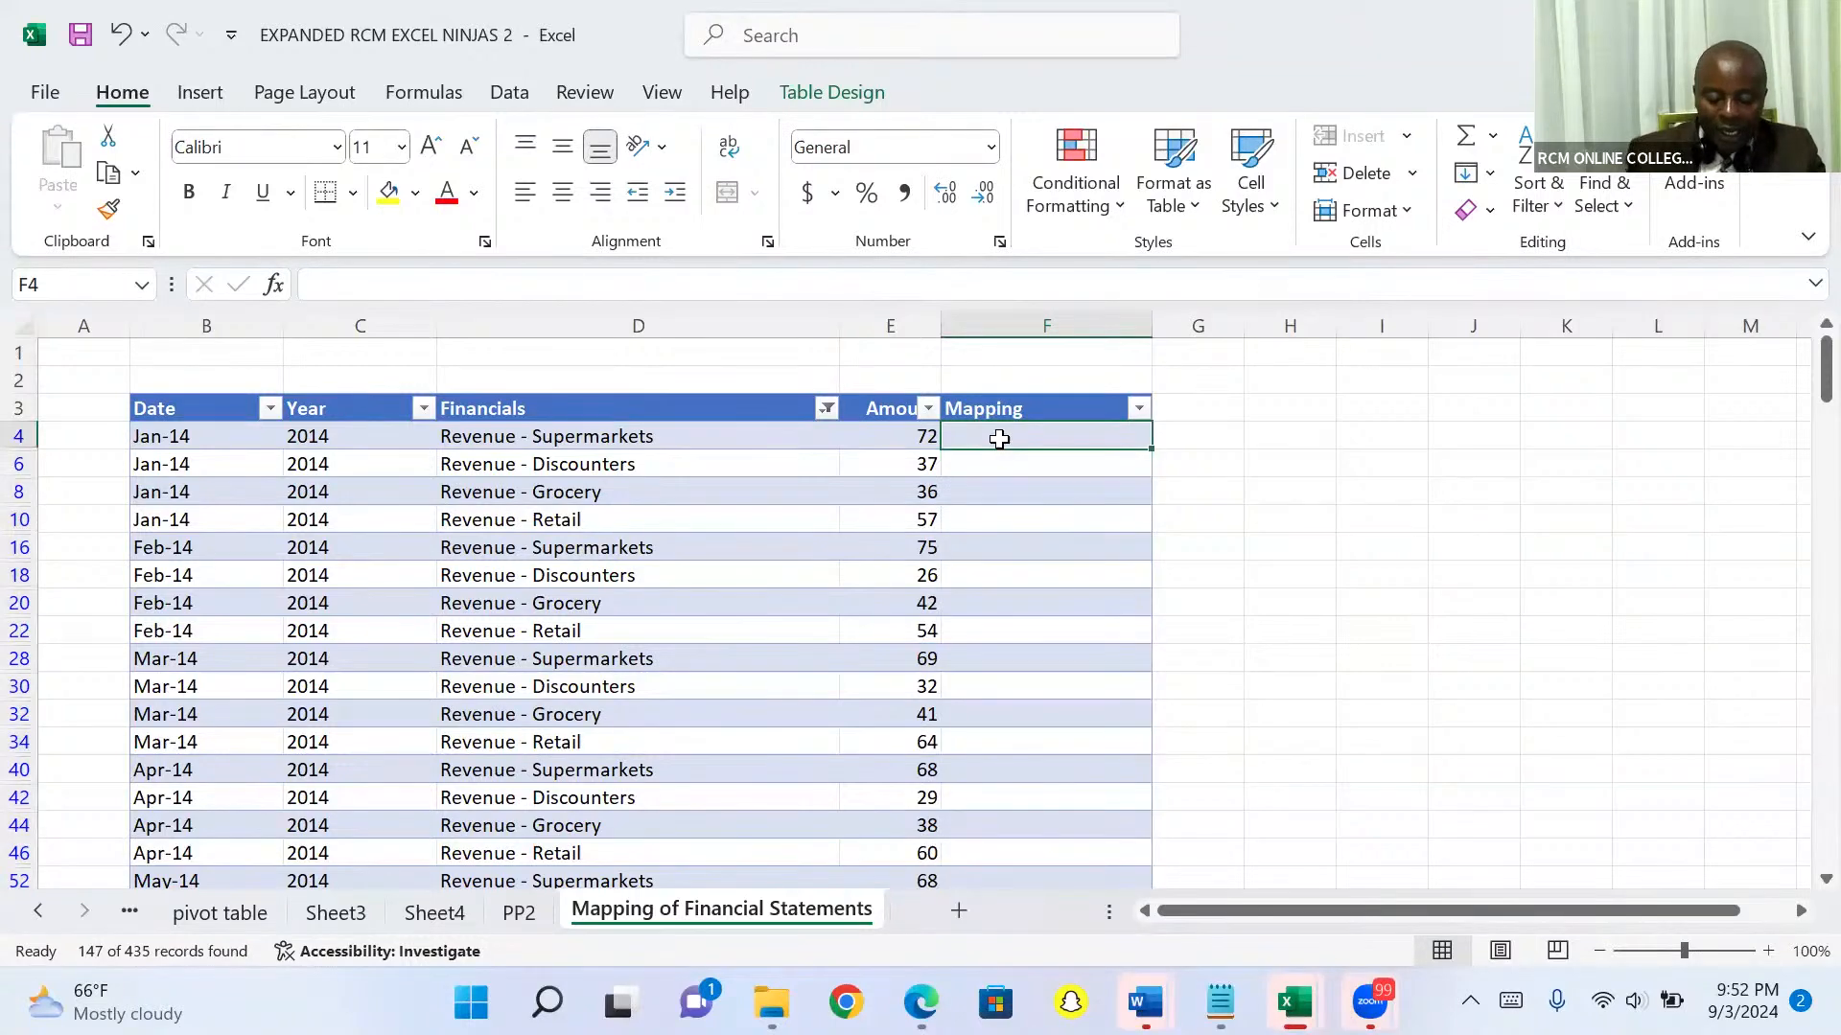
text(Revenu)
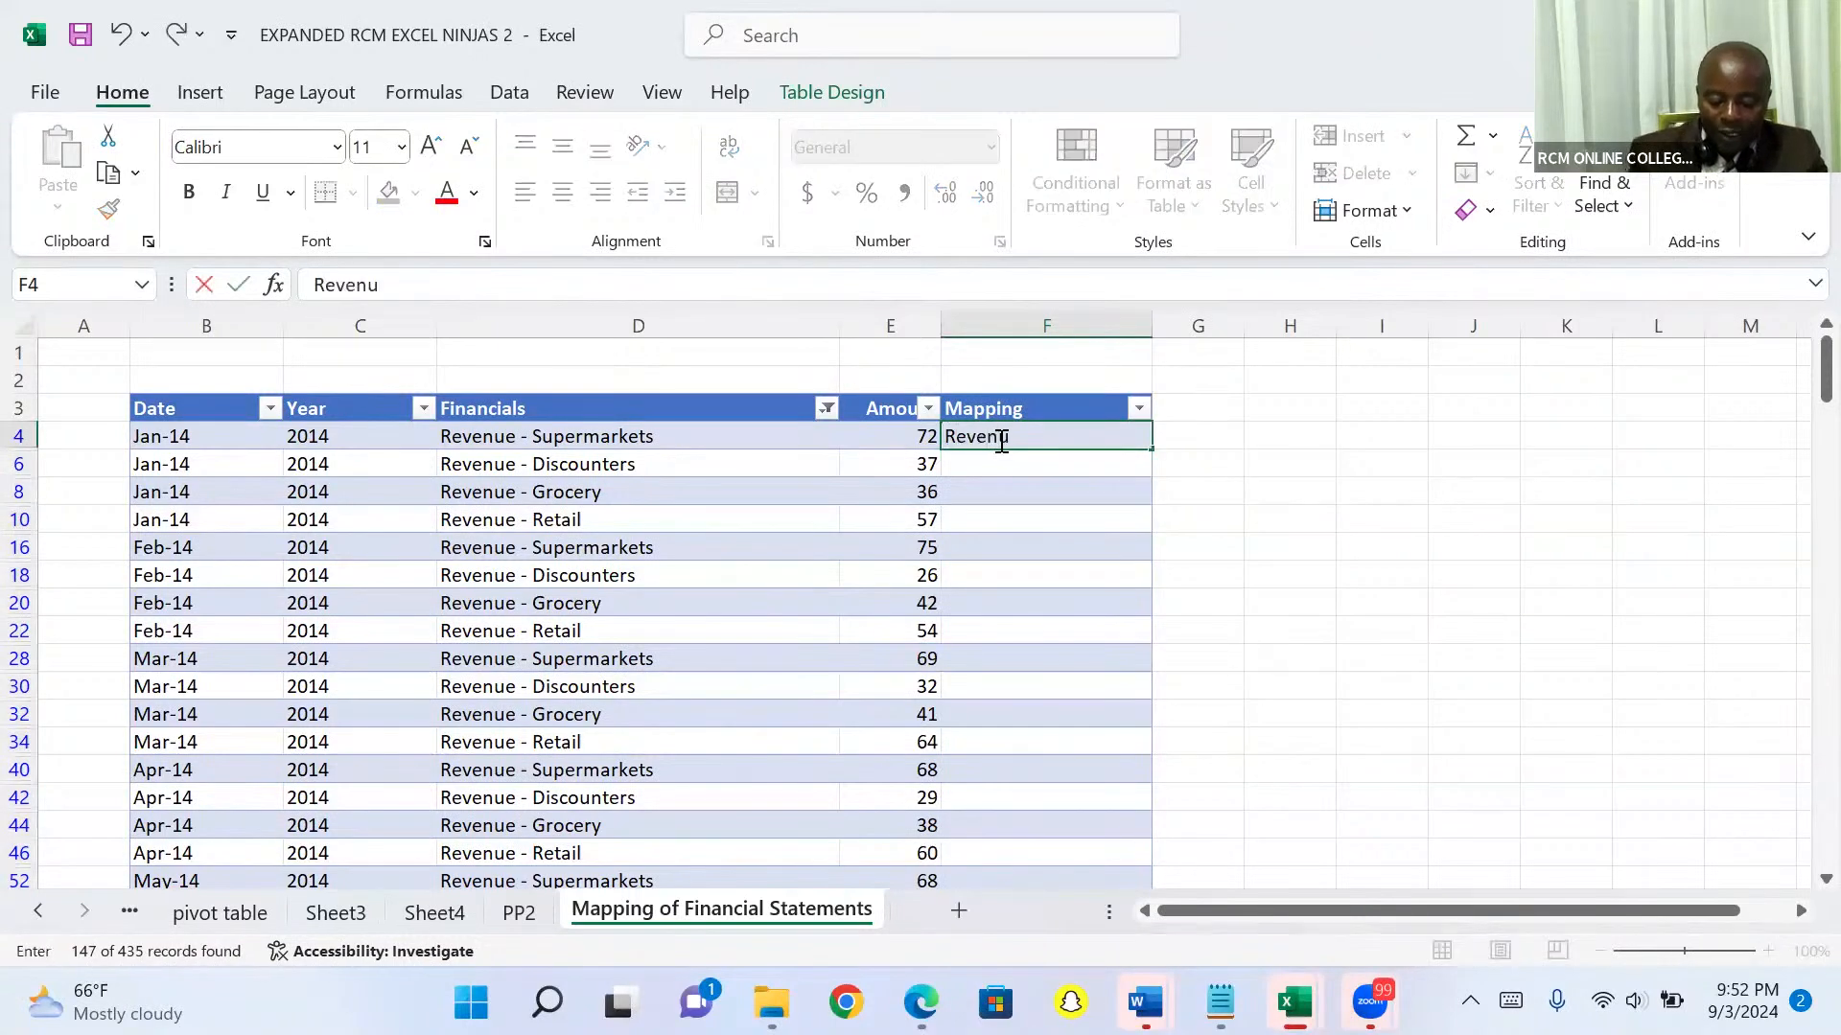
text(e)
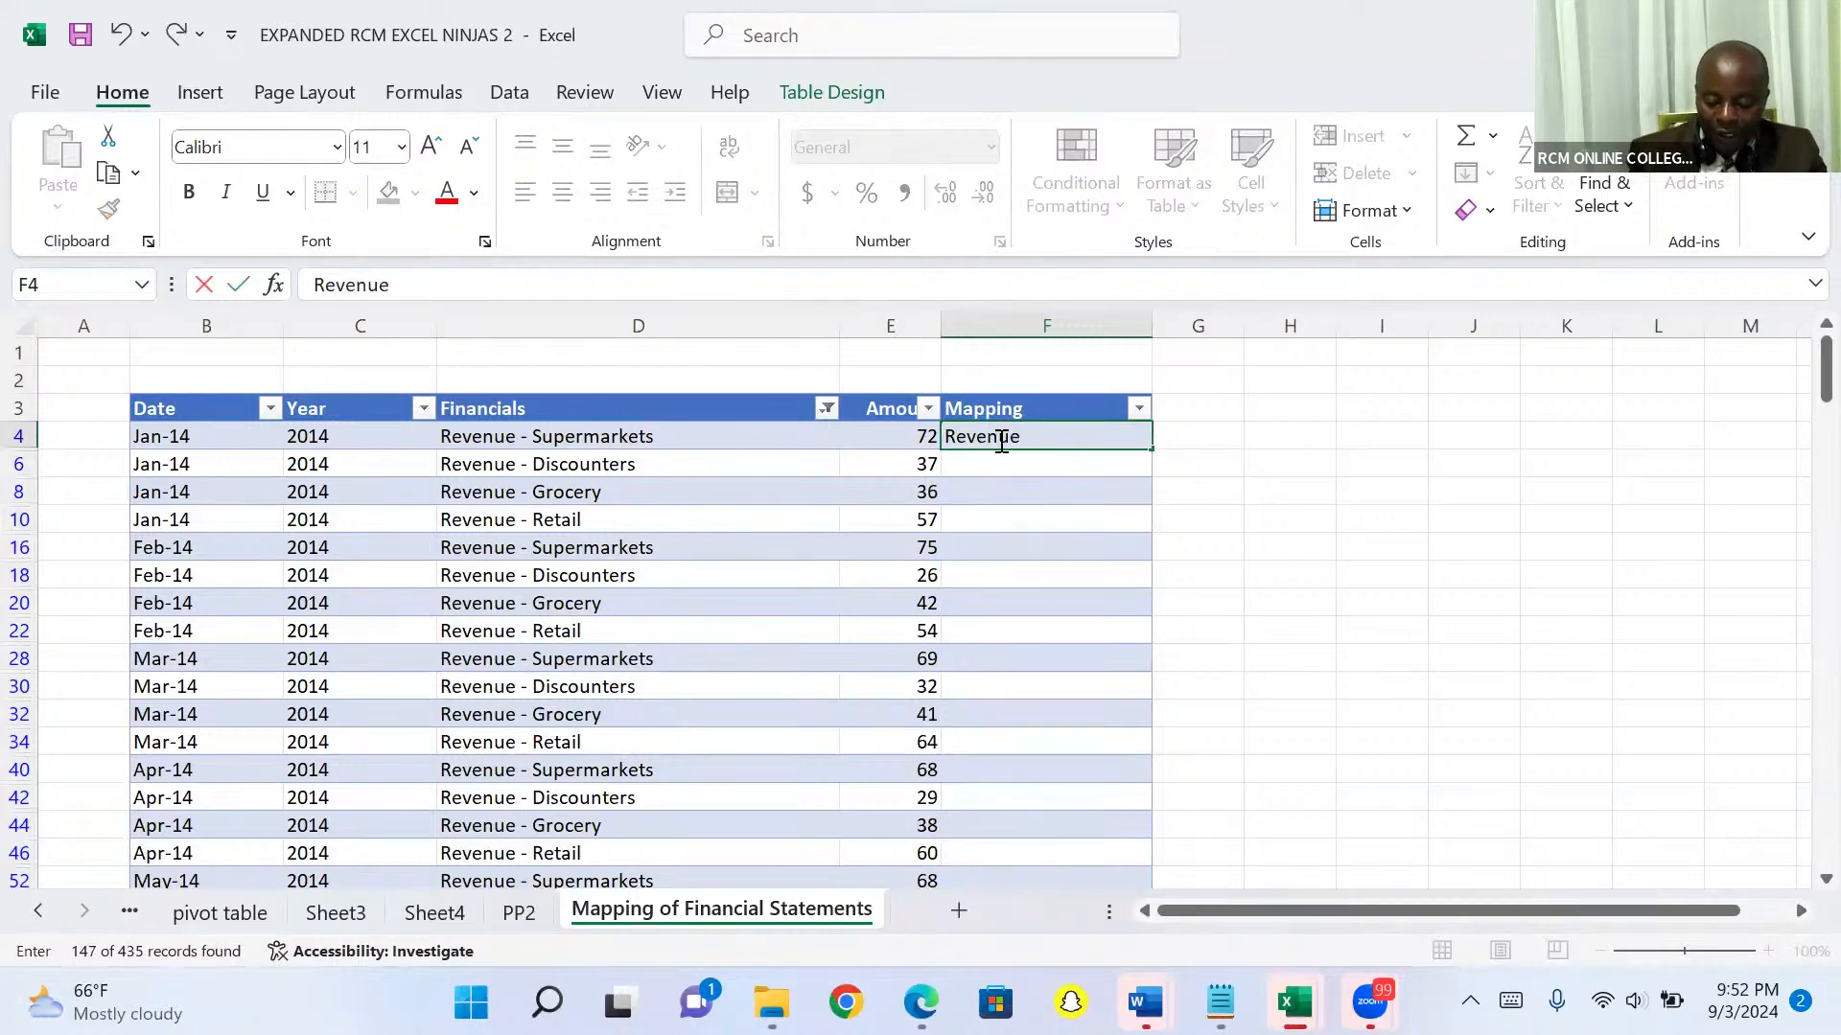
key(Return)
click(999, 438)
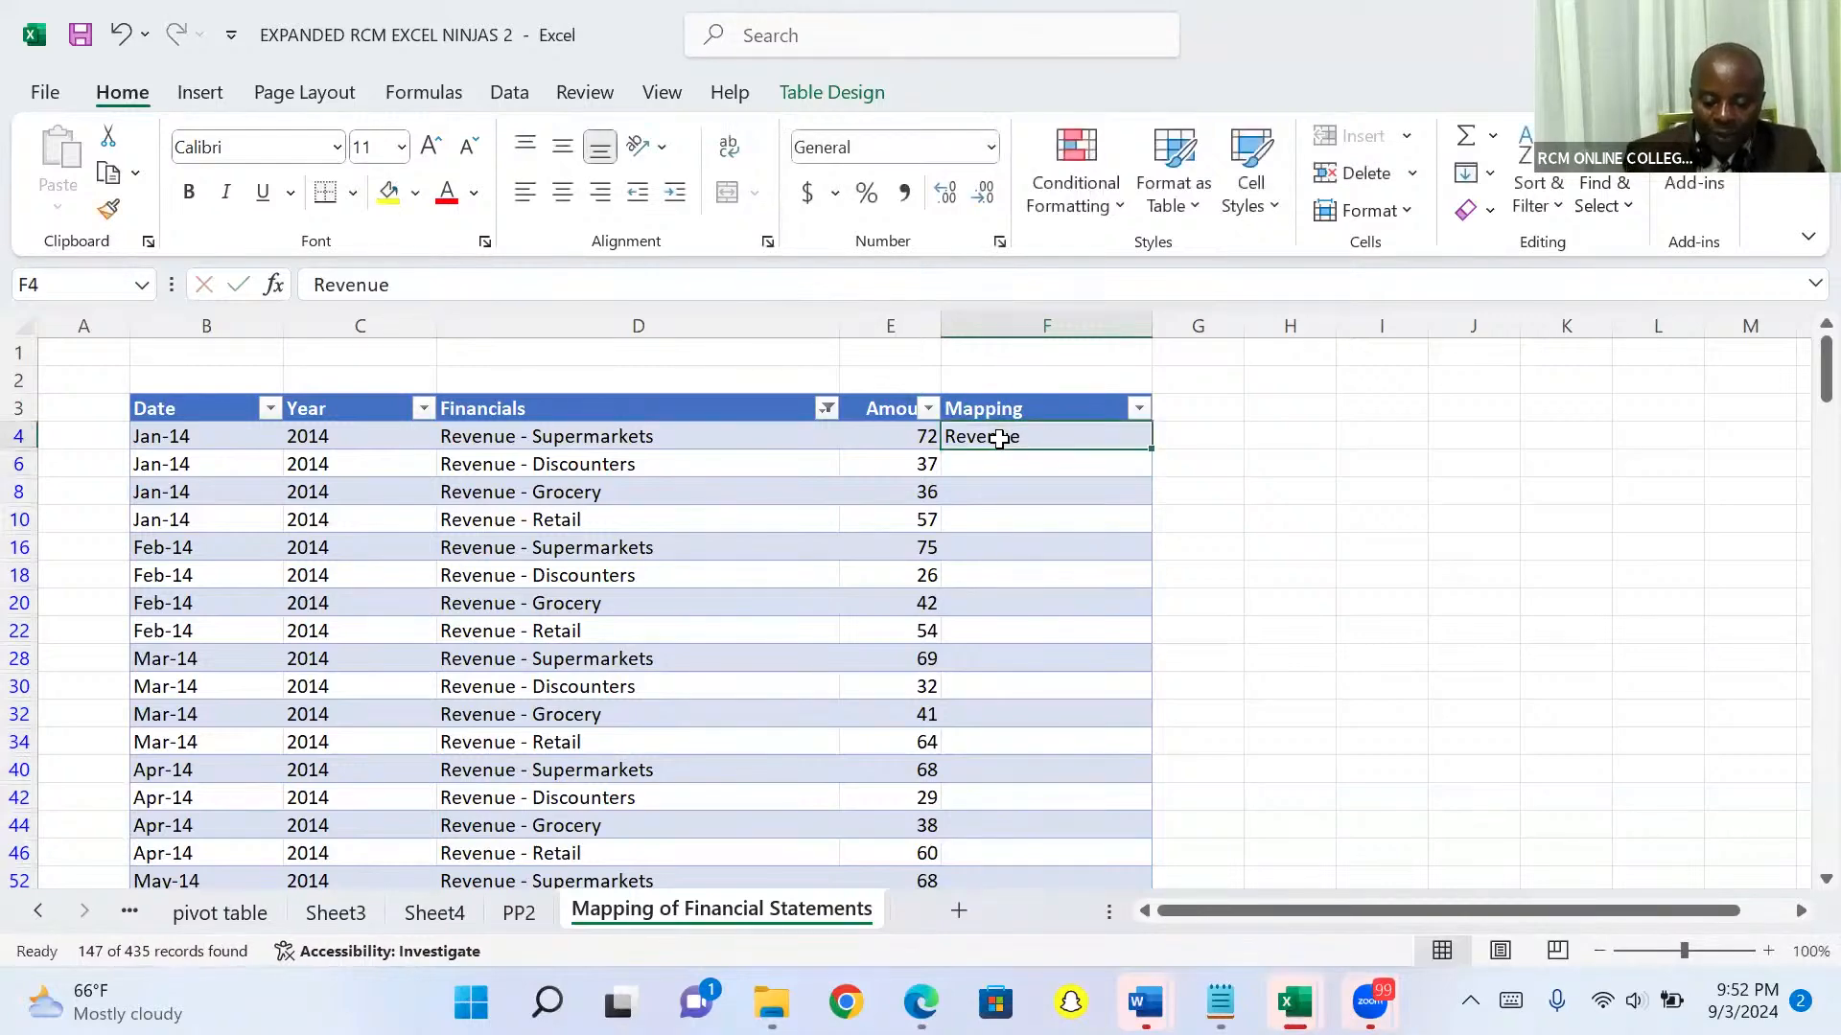
double_click(1149, 447)
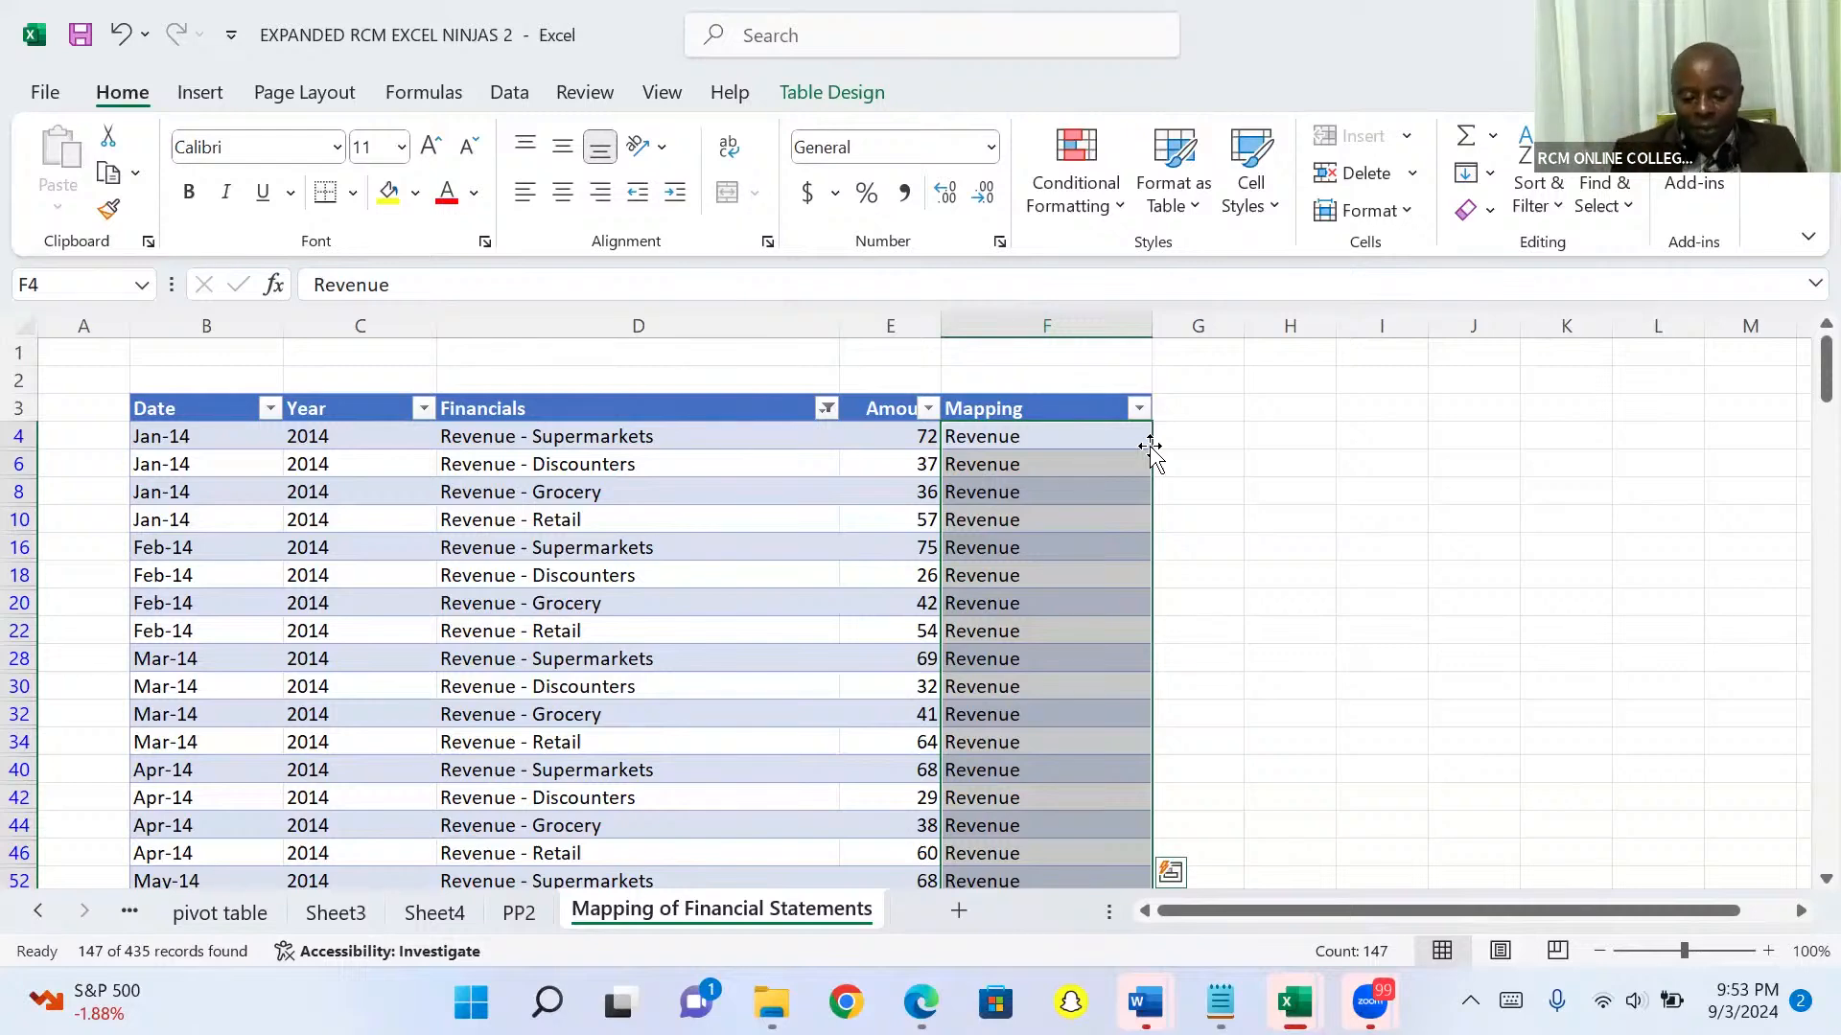
Filter the Financials column by "cogs" so only the Cogs line items are shown
click(829, 410)
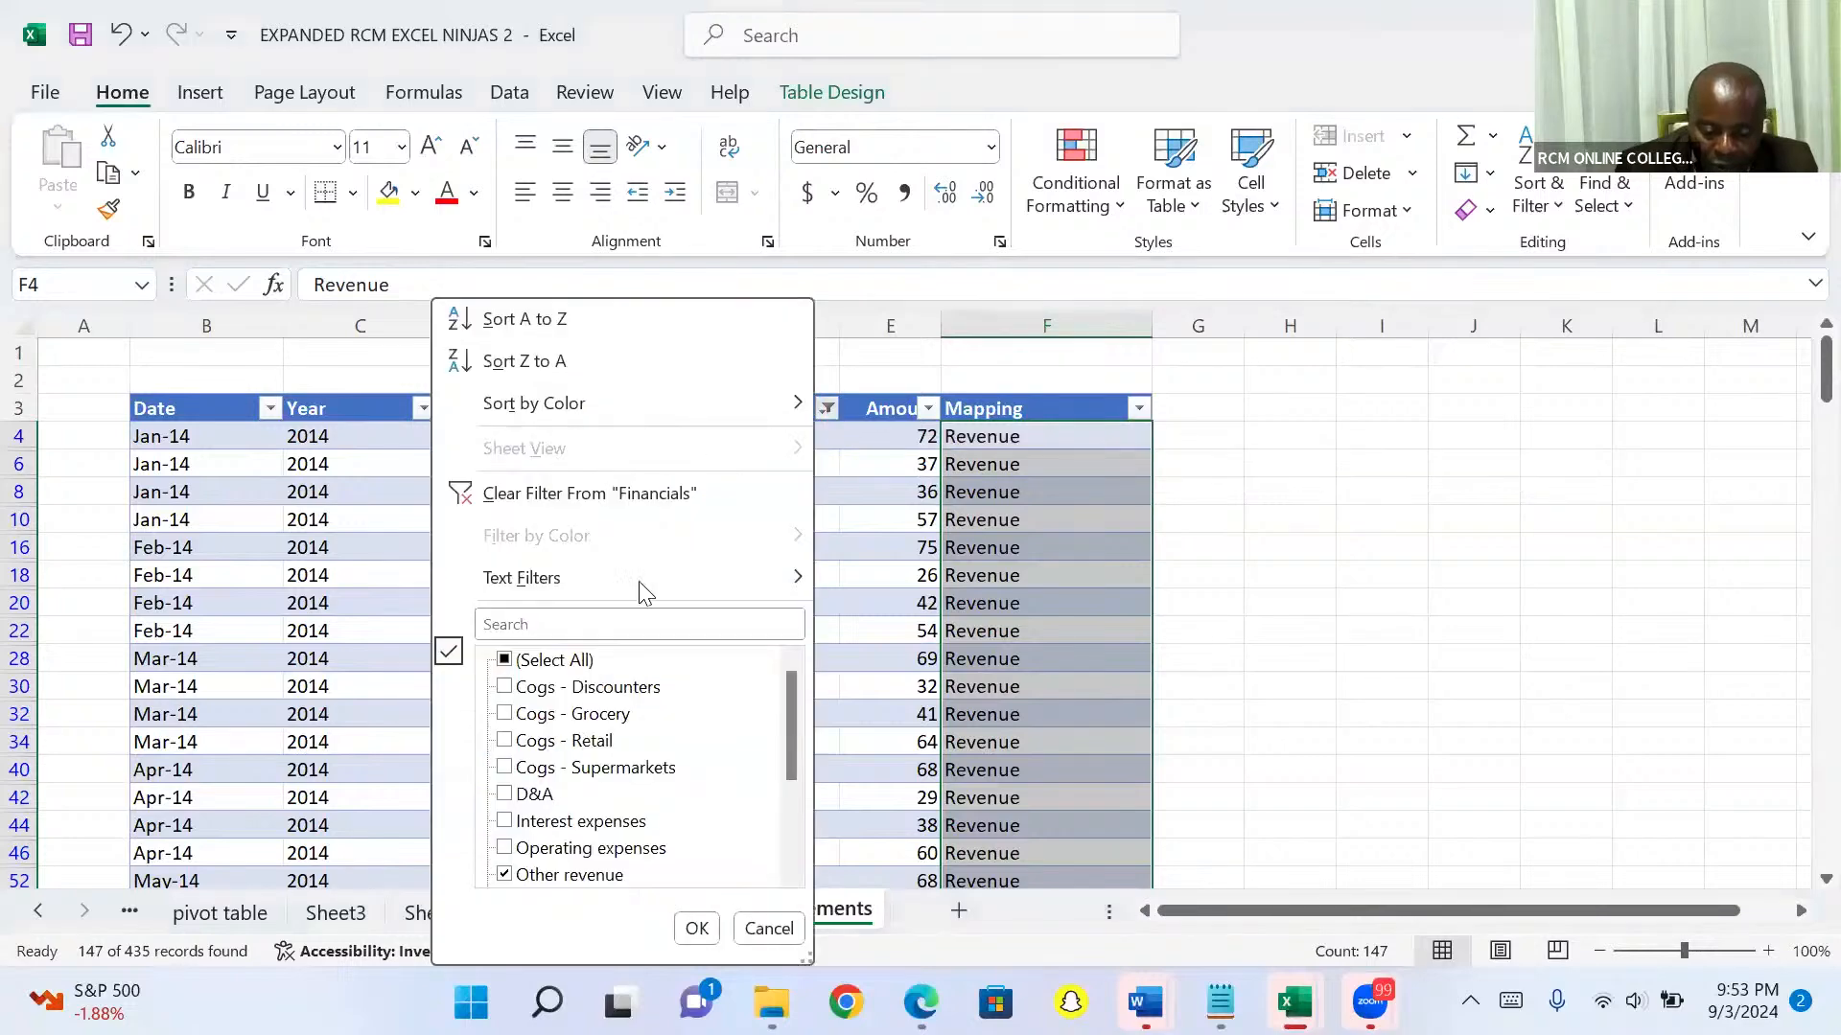
click(605, 623)
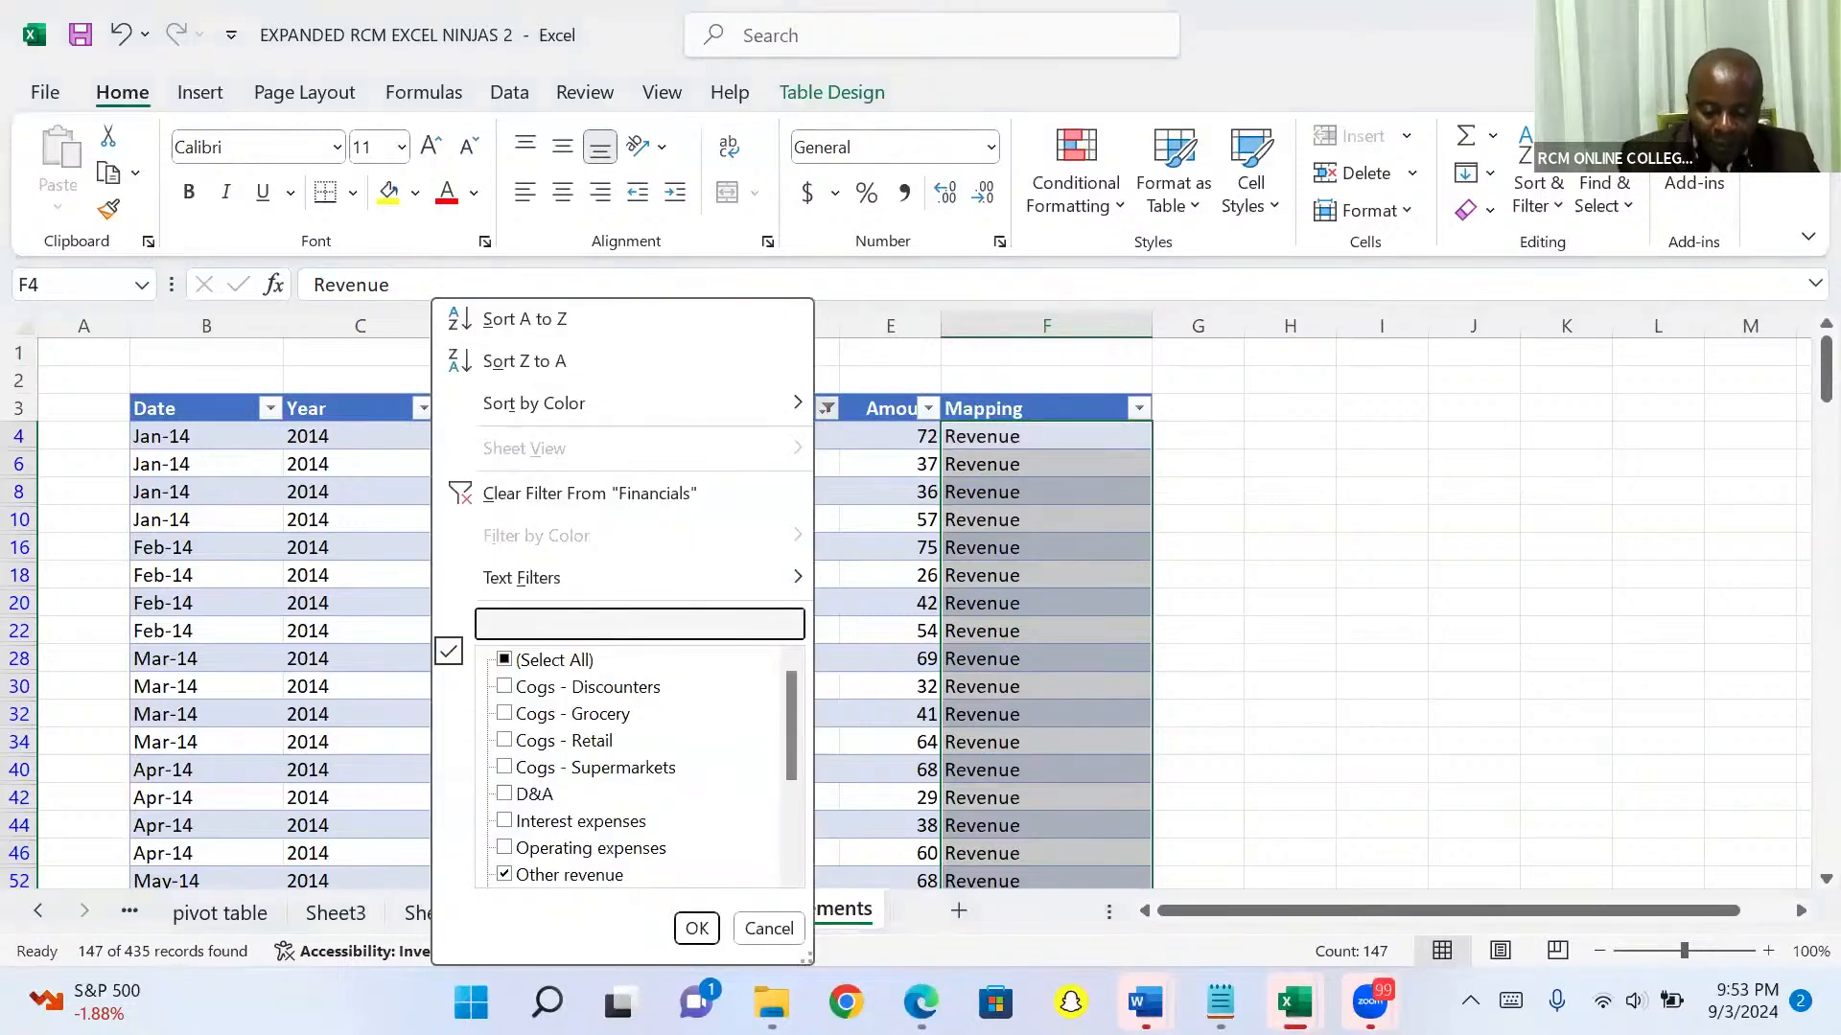
text(cogs)
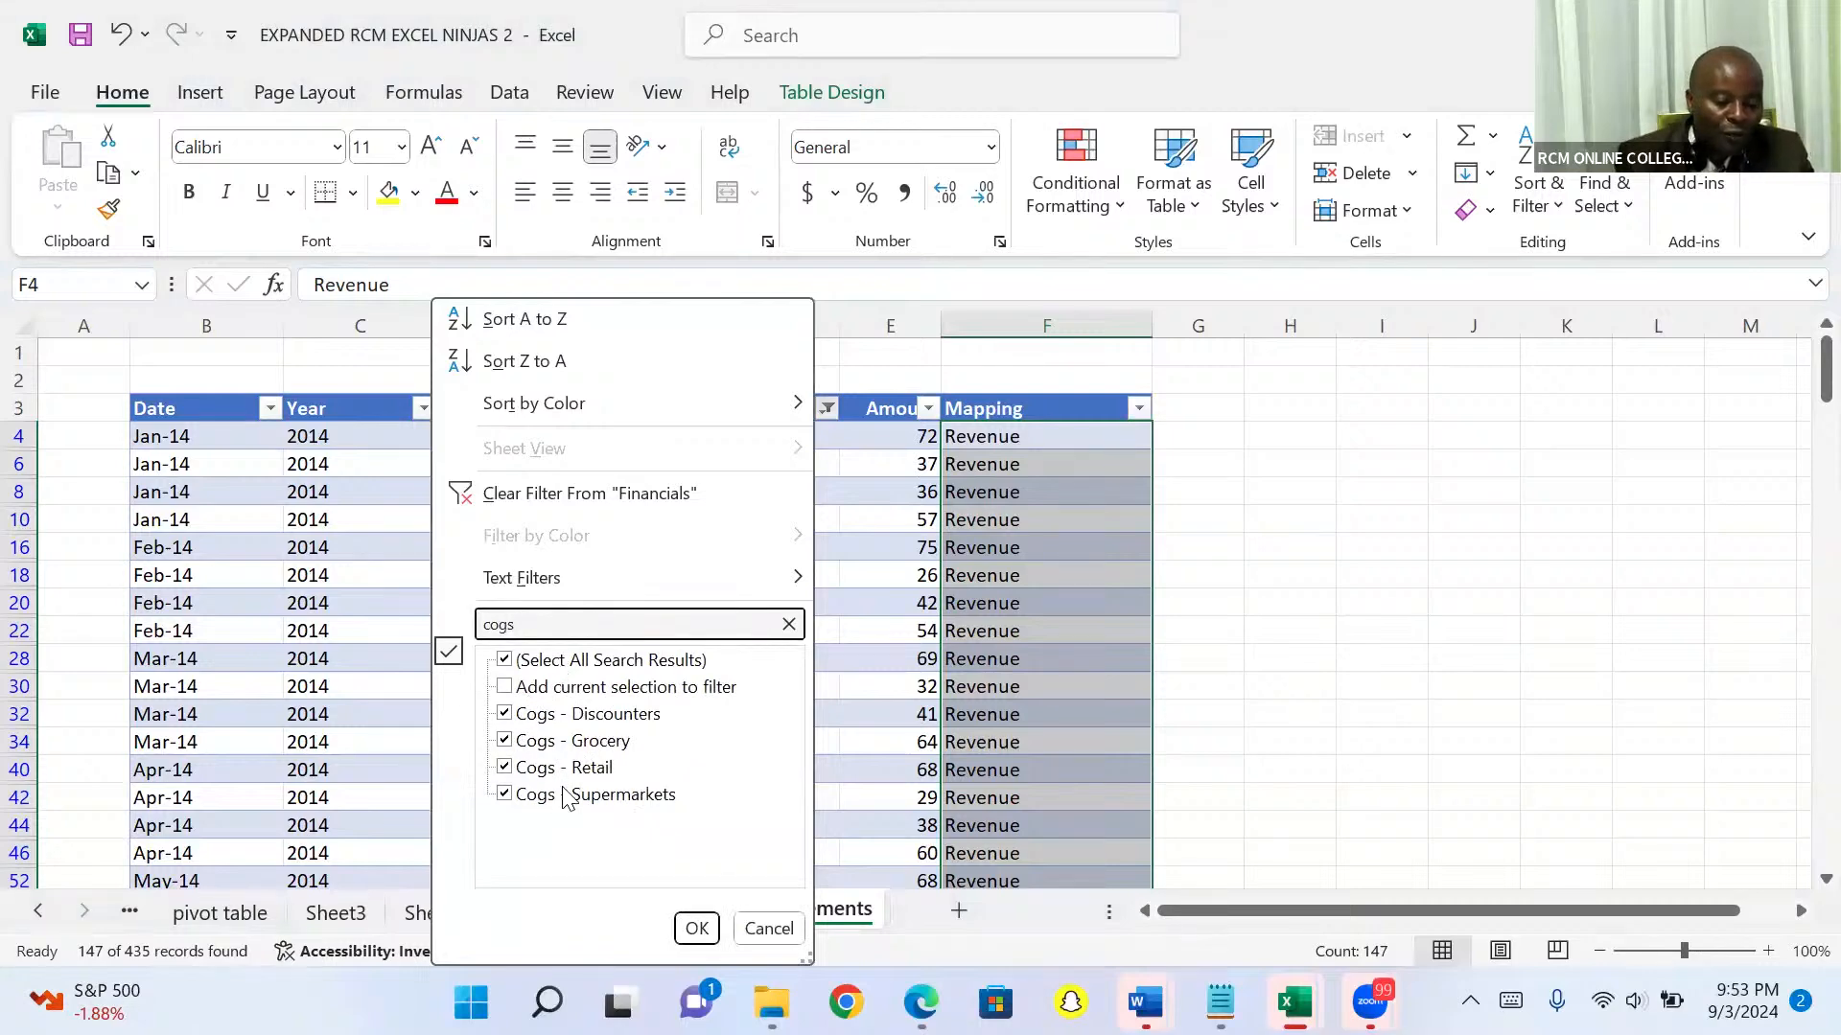
click(695, 928)
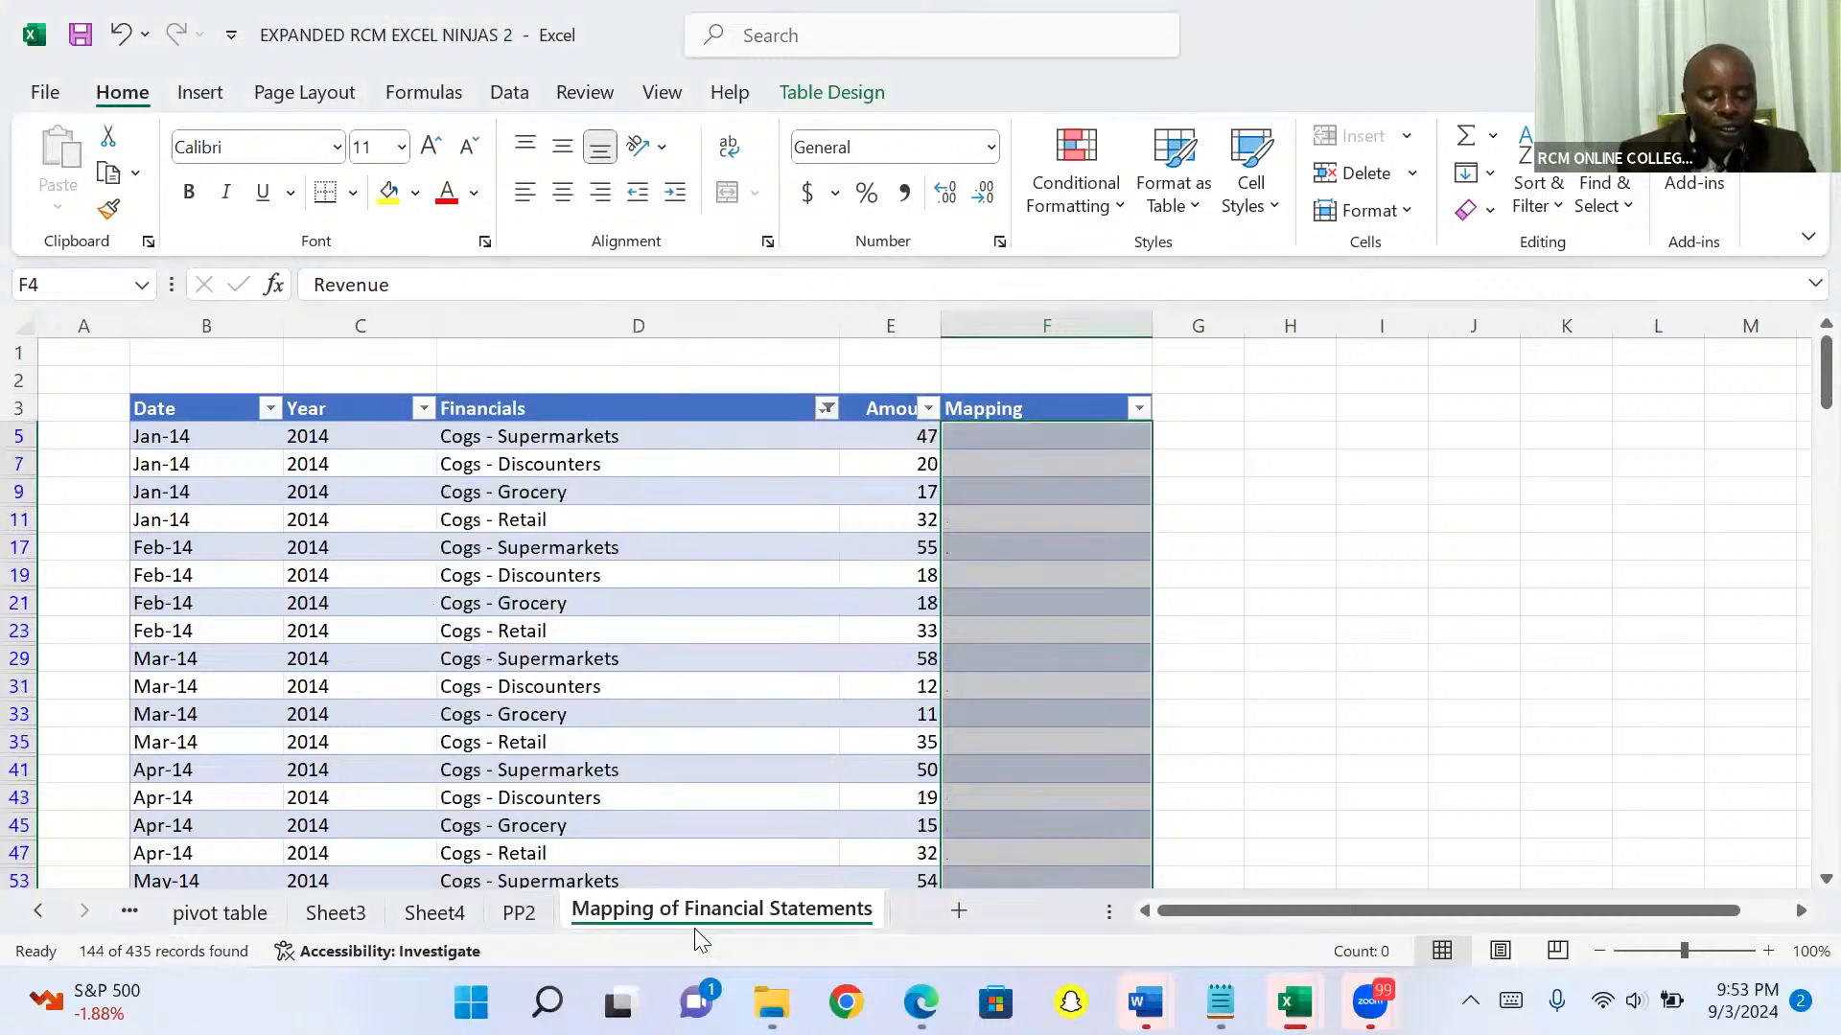
Enter Cost of goods sold in Mapping cell F5 and try to fill it down the filtered Cogs rows
click(1003, 437)
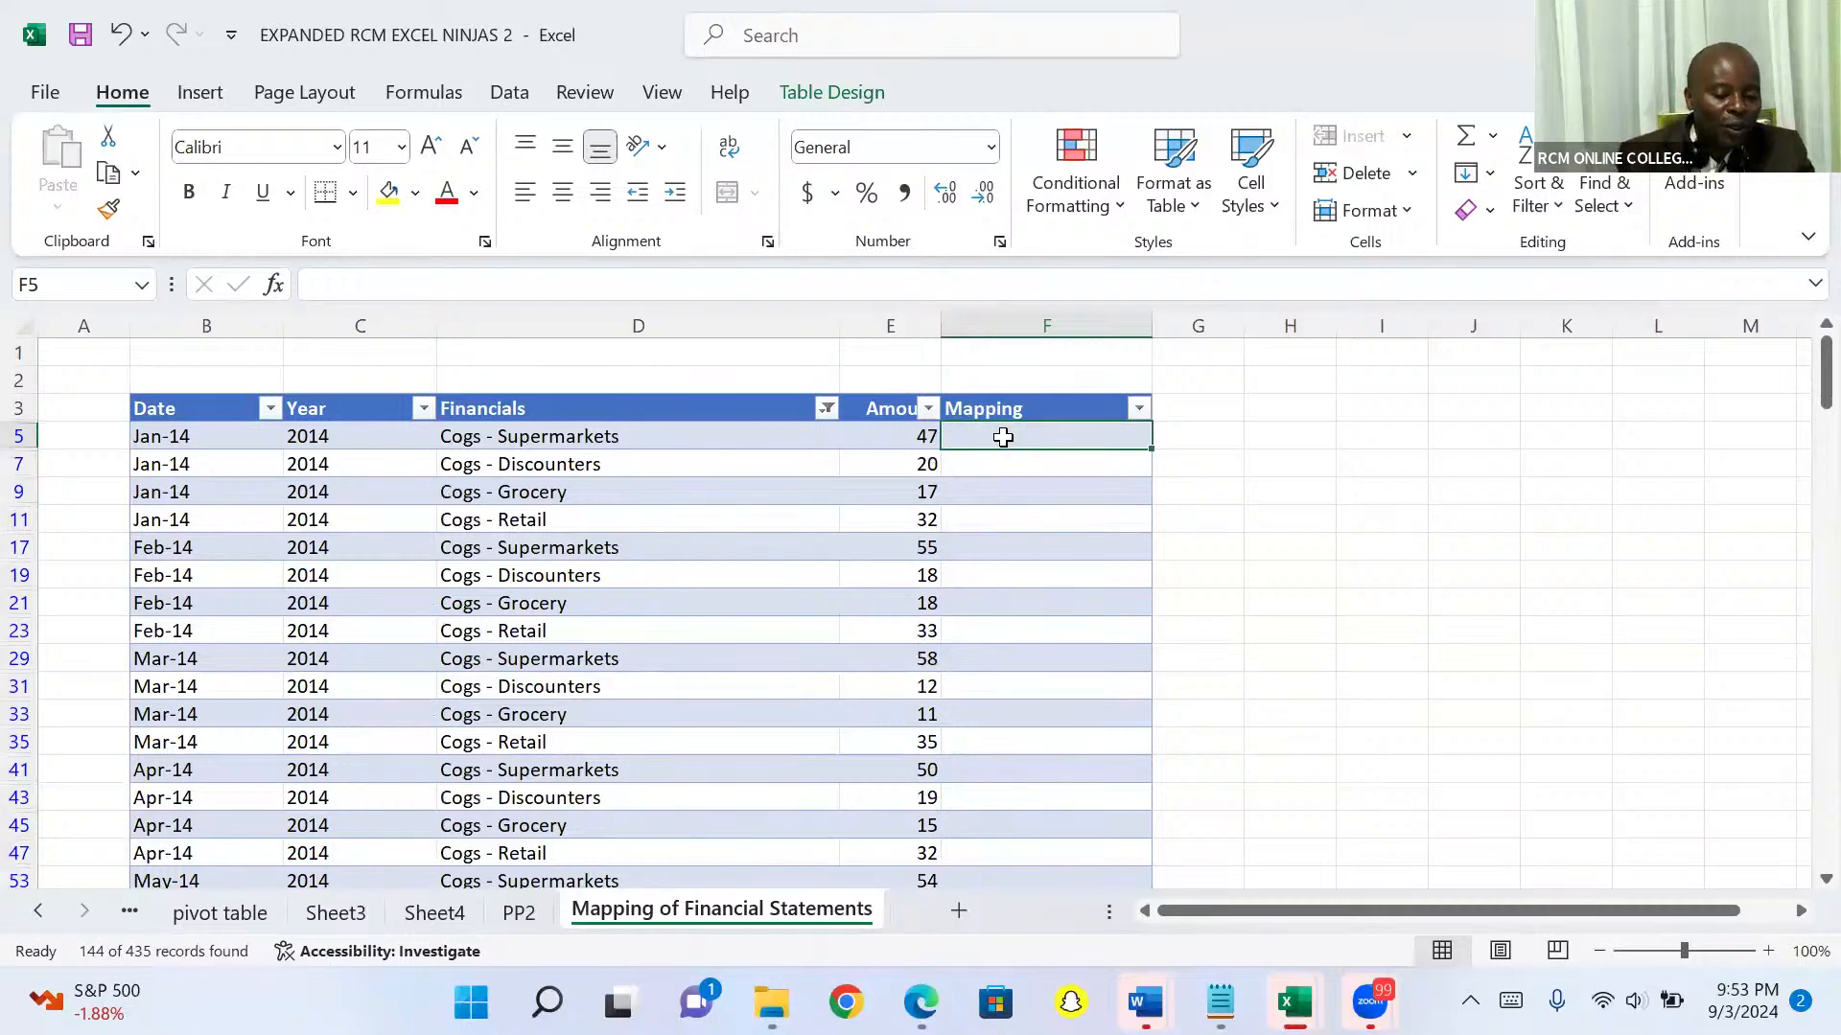
text(Co)
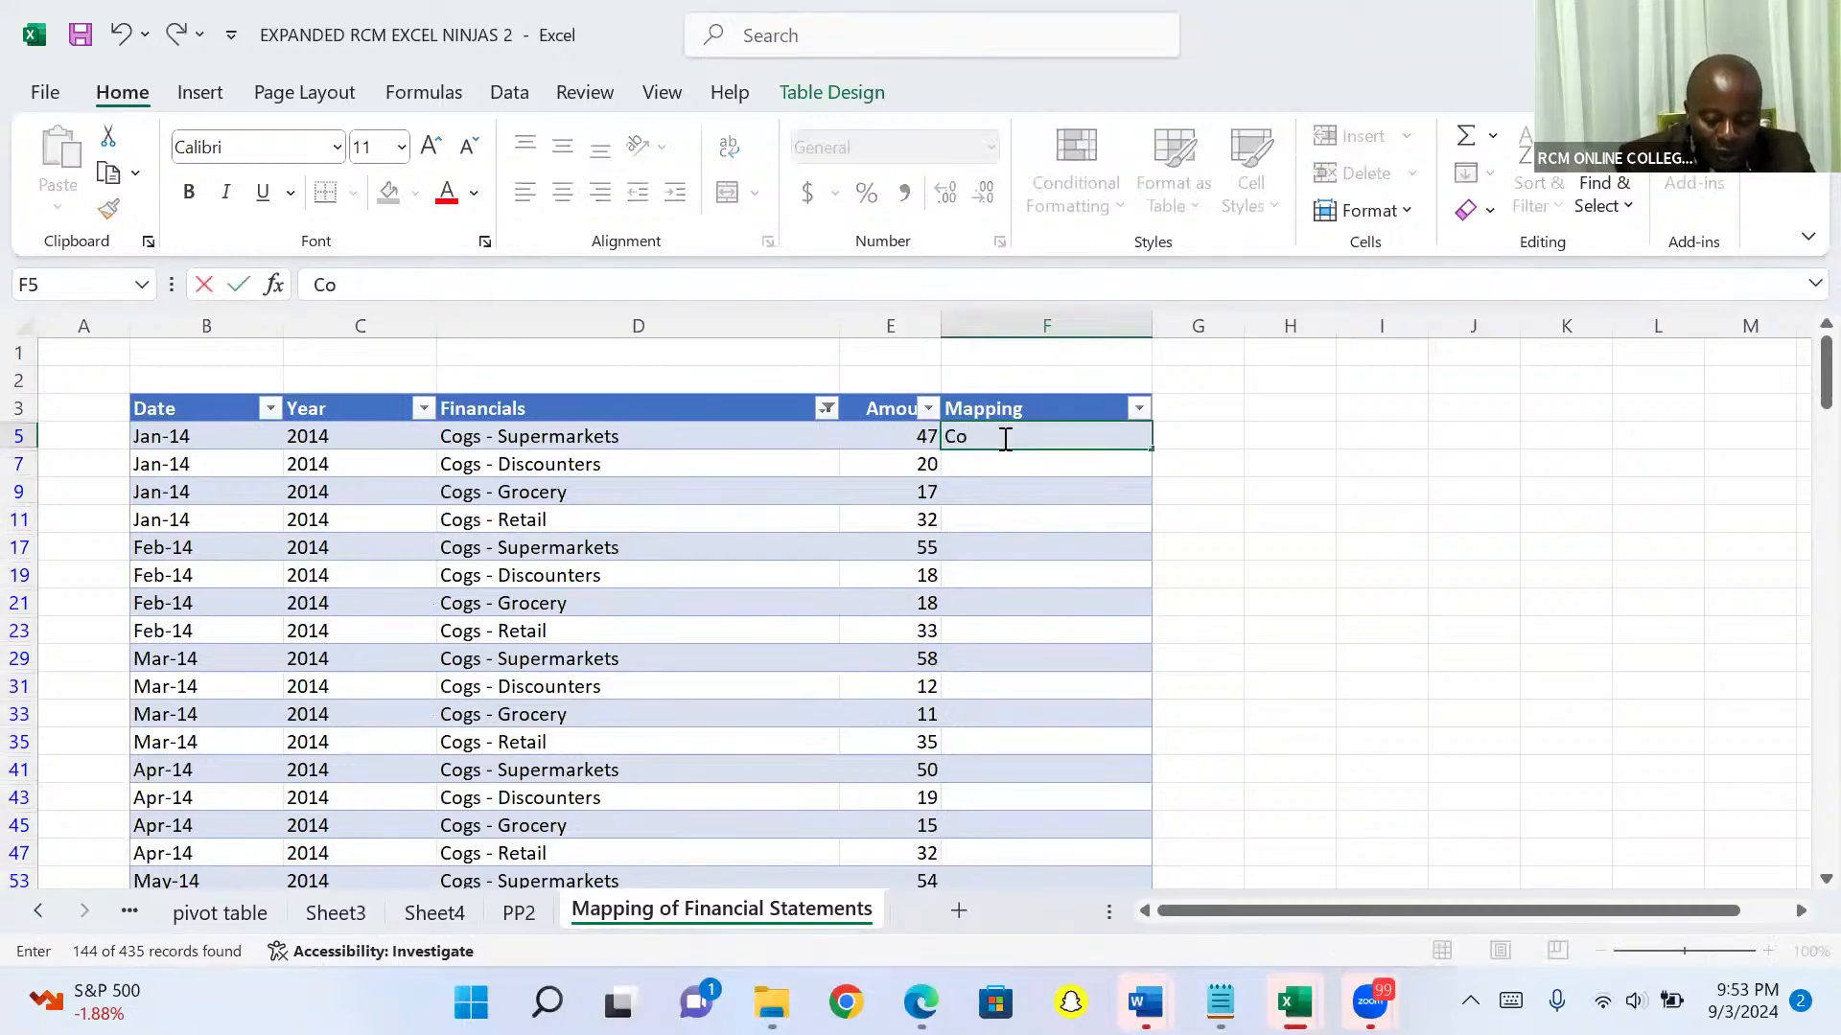
text(st of go)
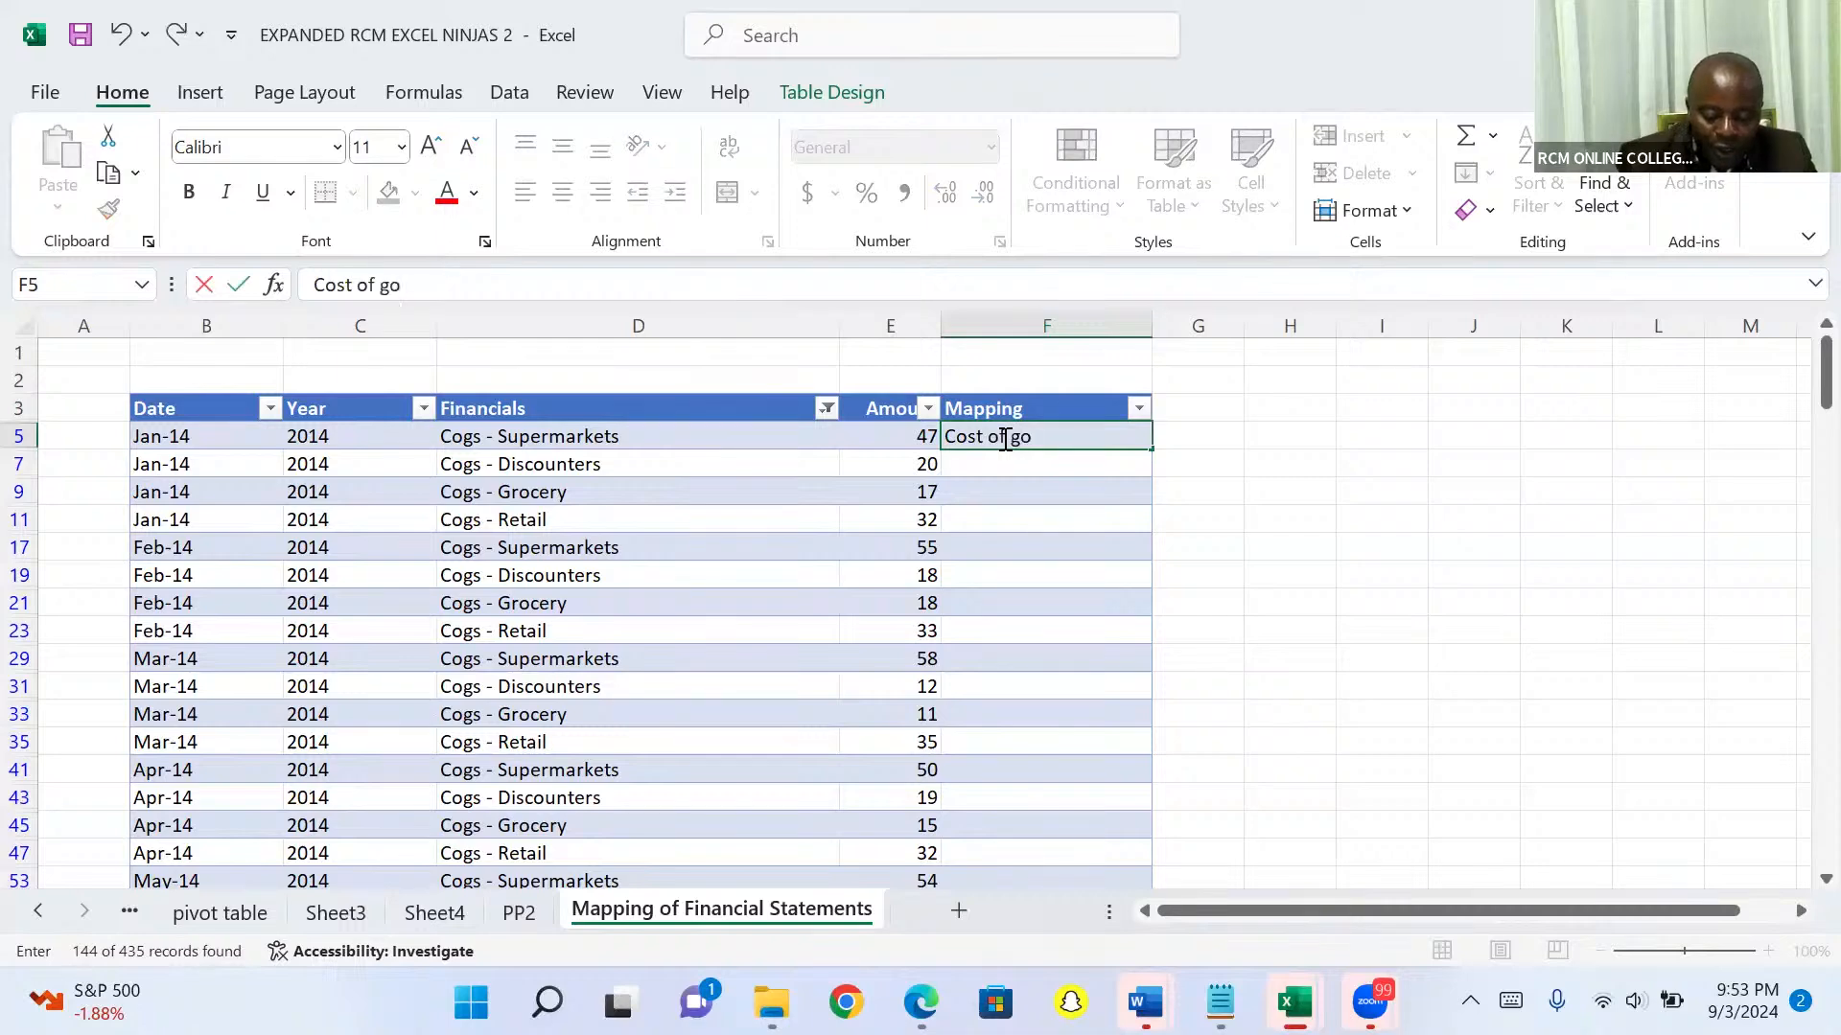
text(ods sold)
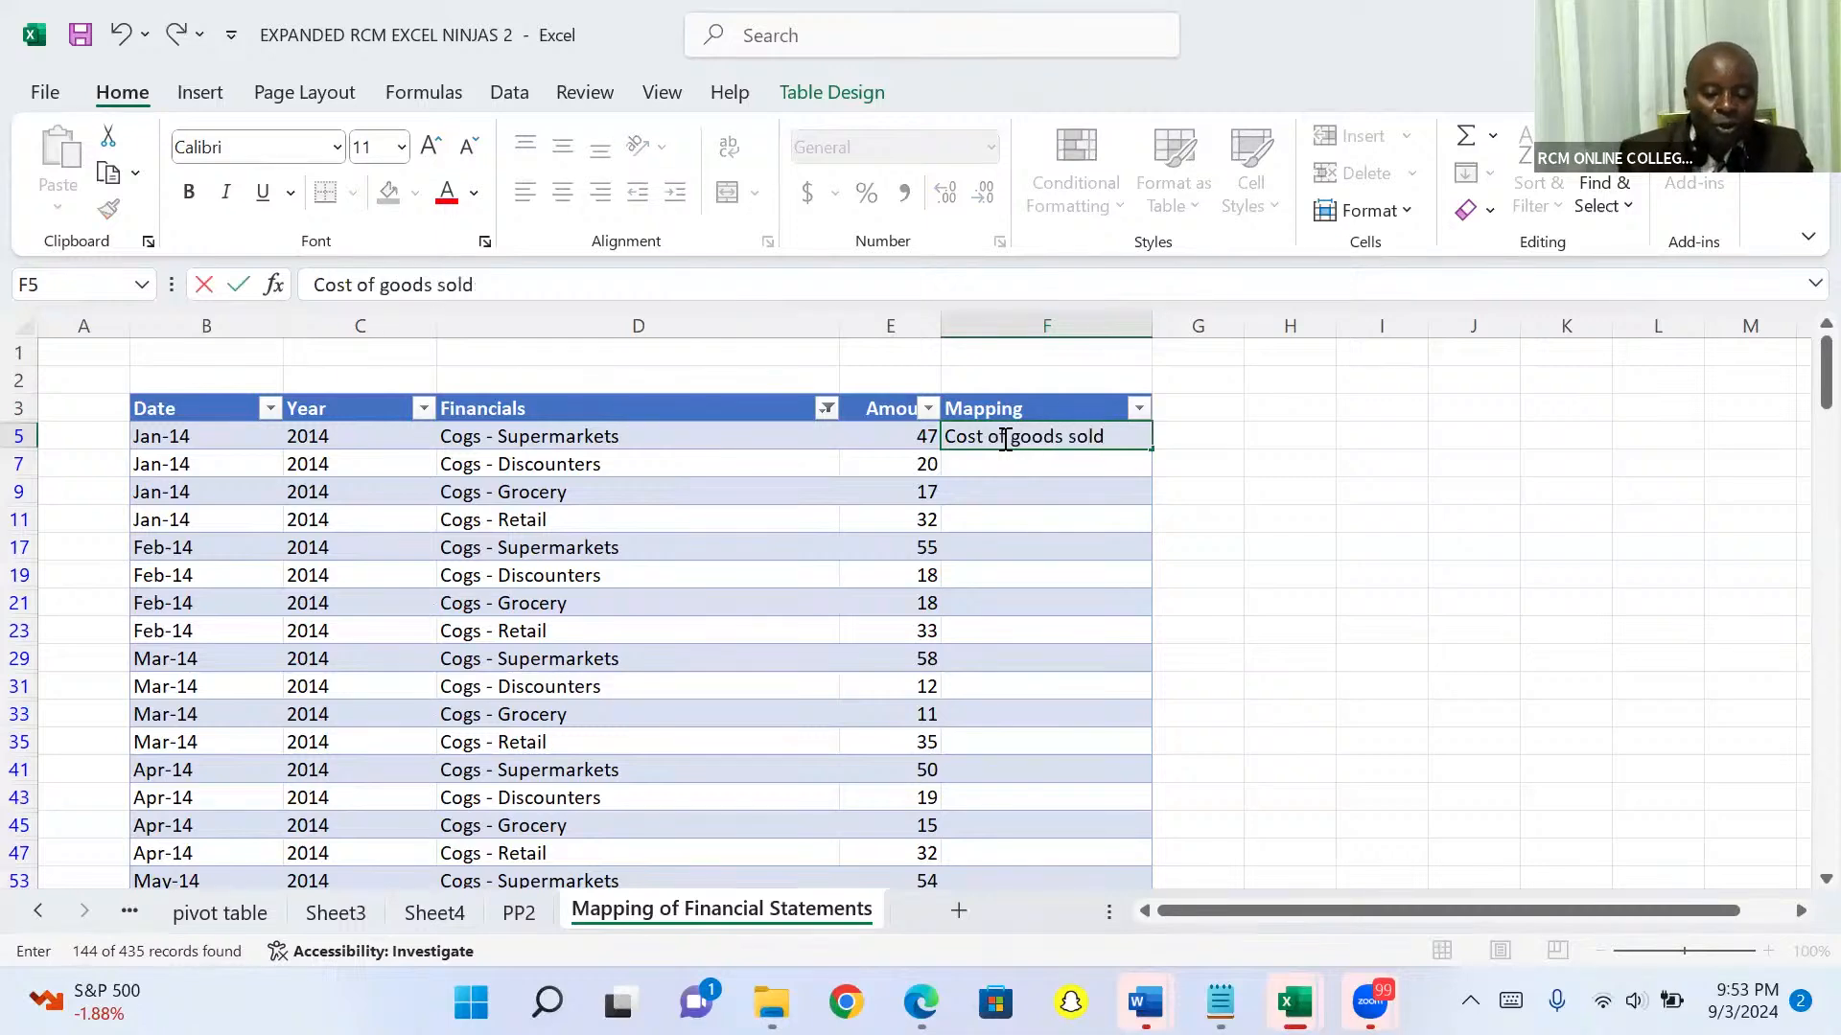
key(ctrl+Return)
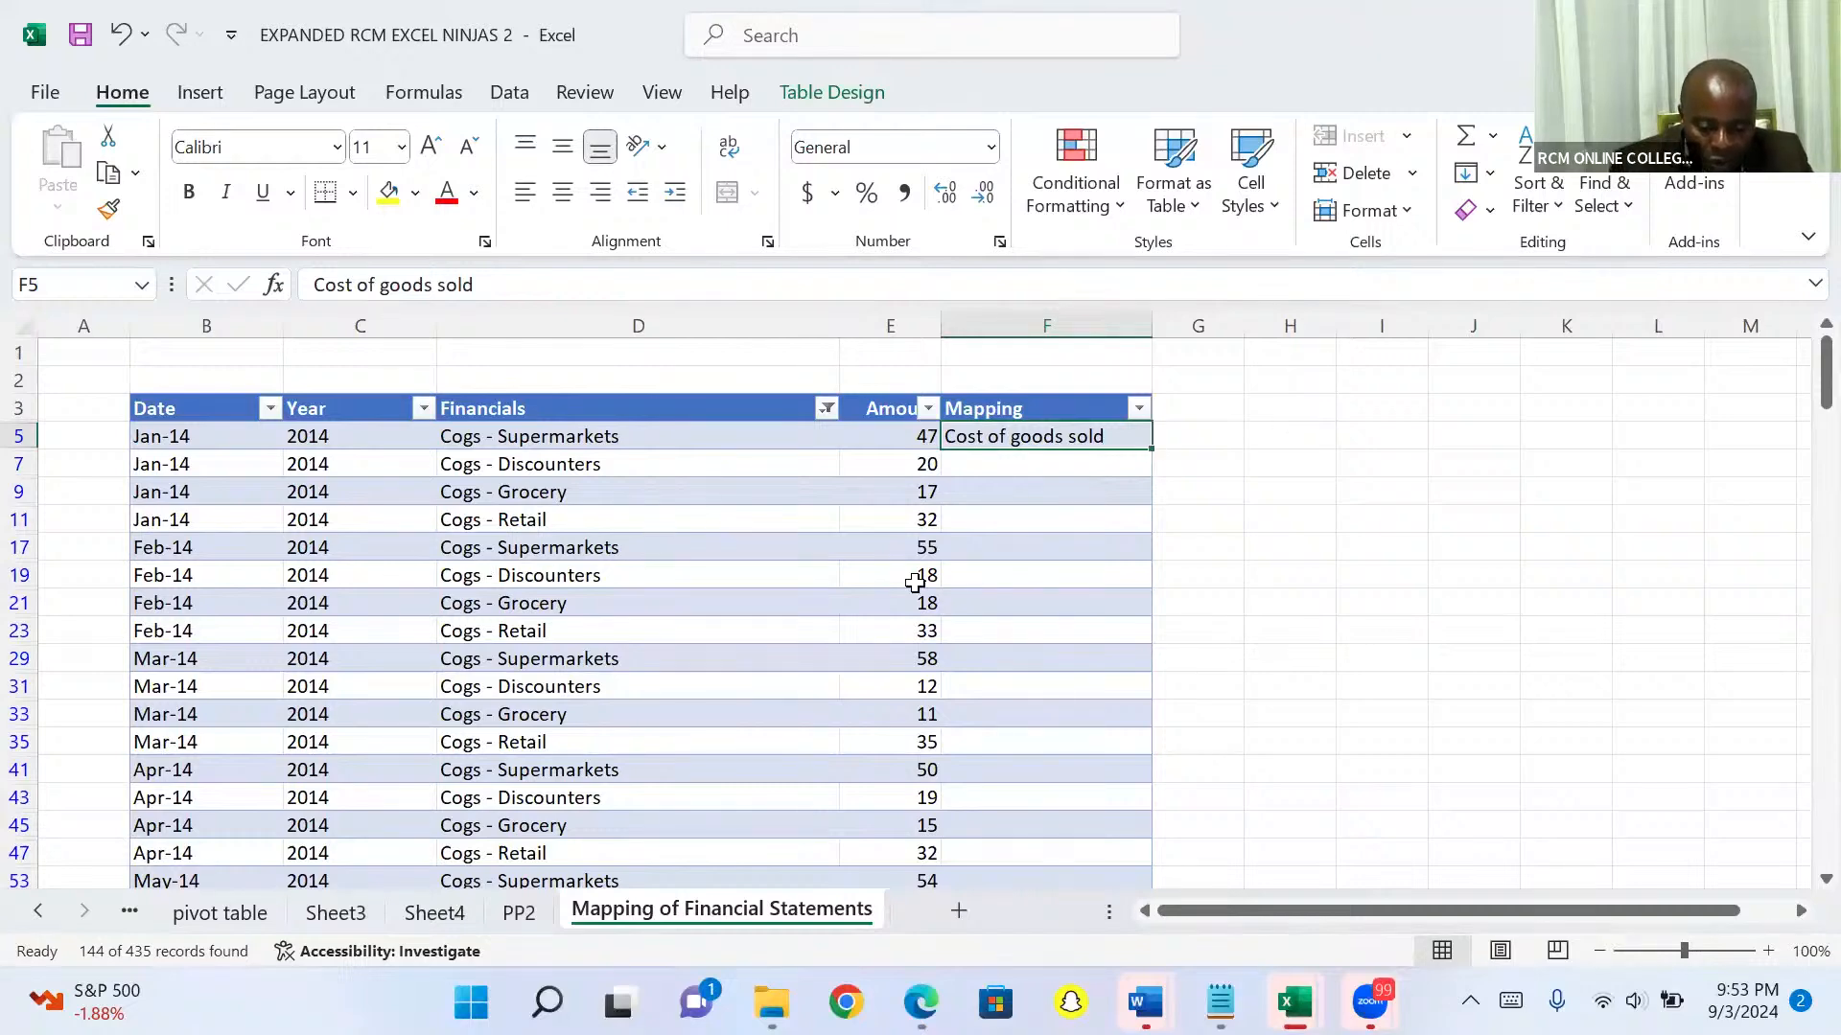
double_click(1151, 452)
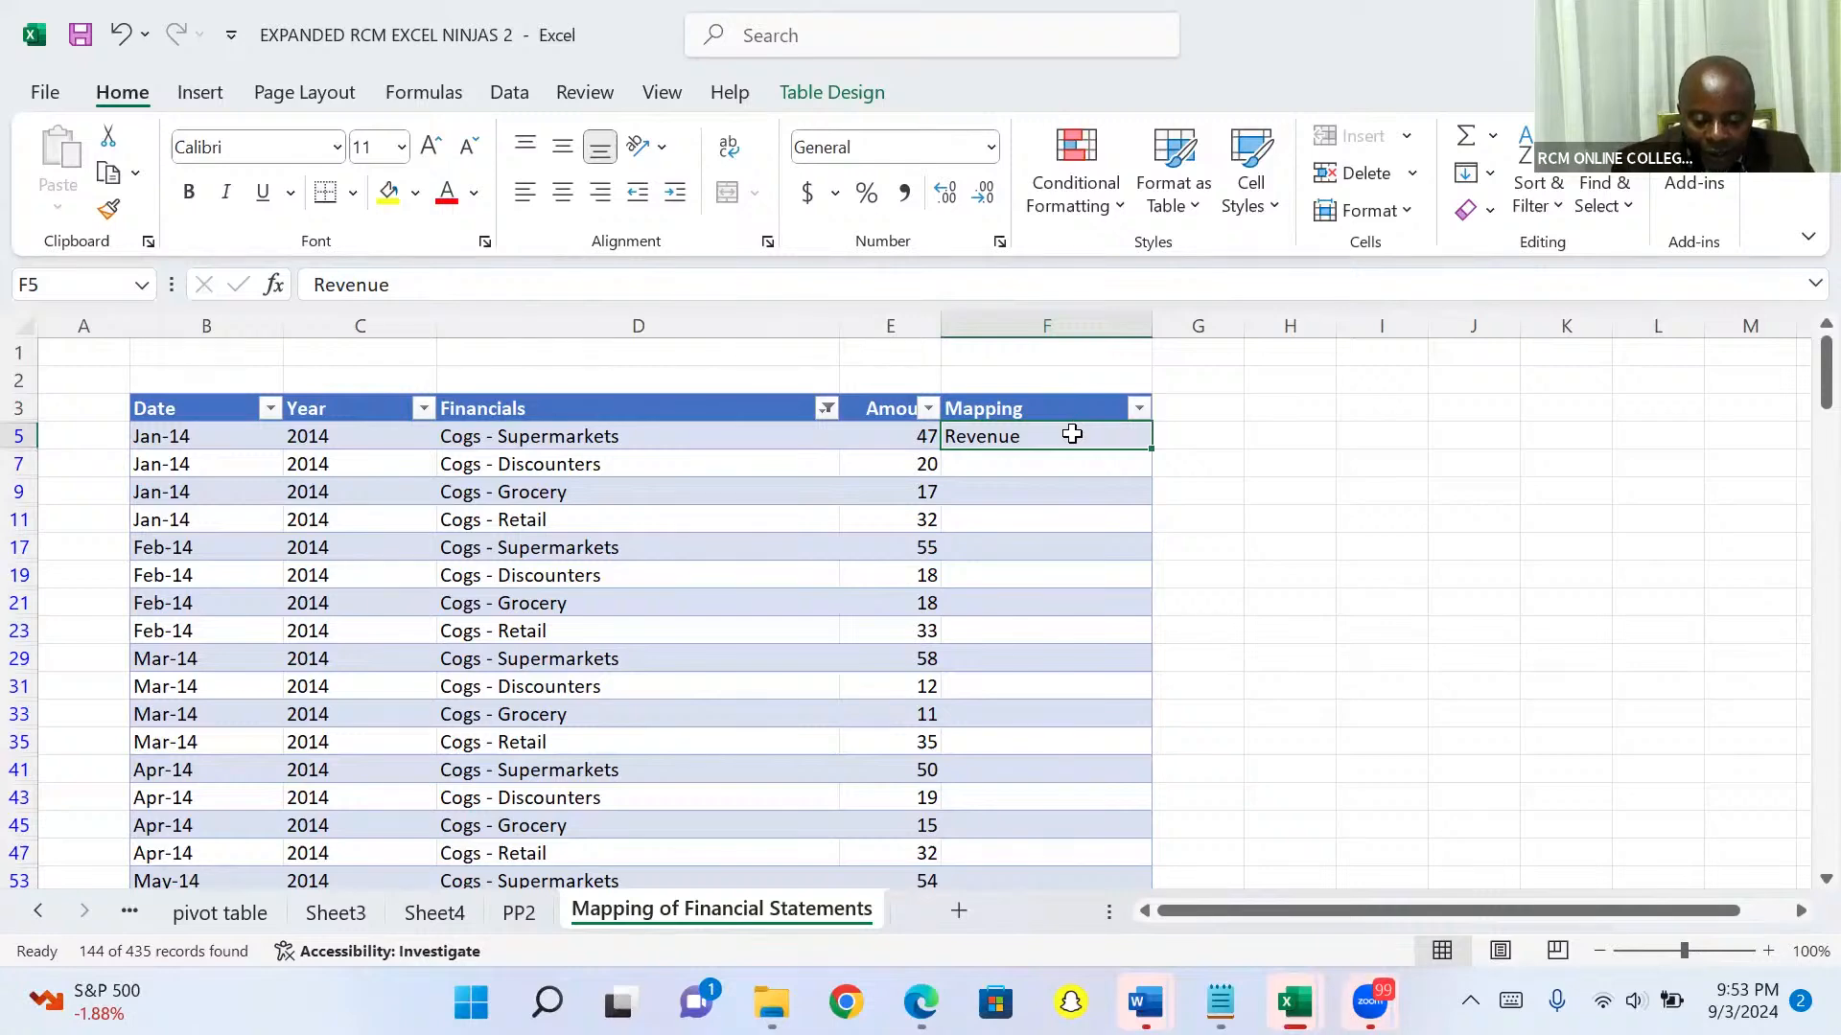
Replace the Revenue entry in F5 with Cost of goods sold and try the fill down the Mapping column again
double_click(1072, 435)
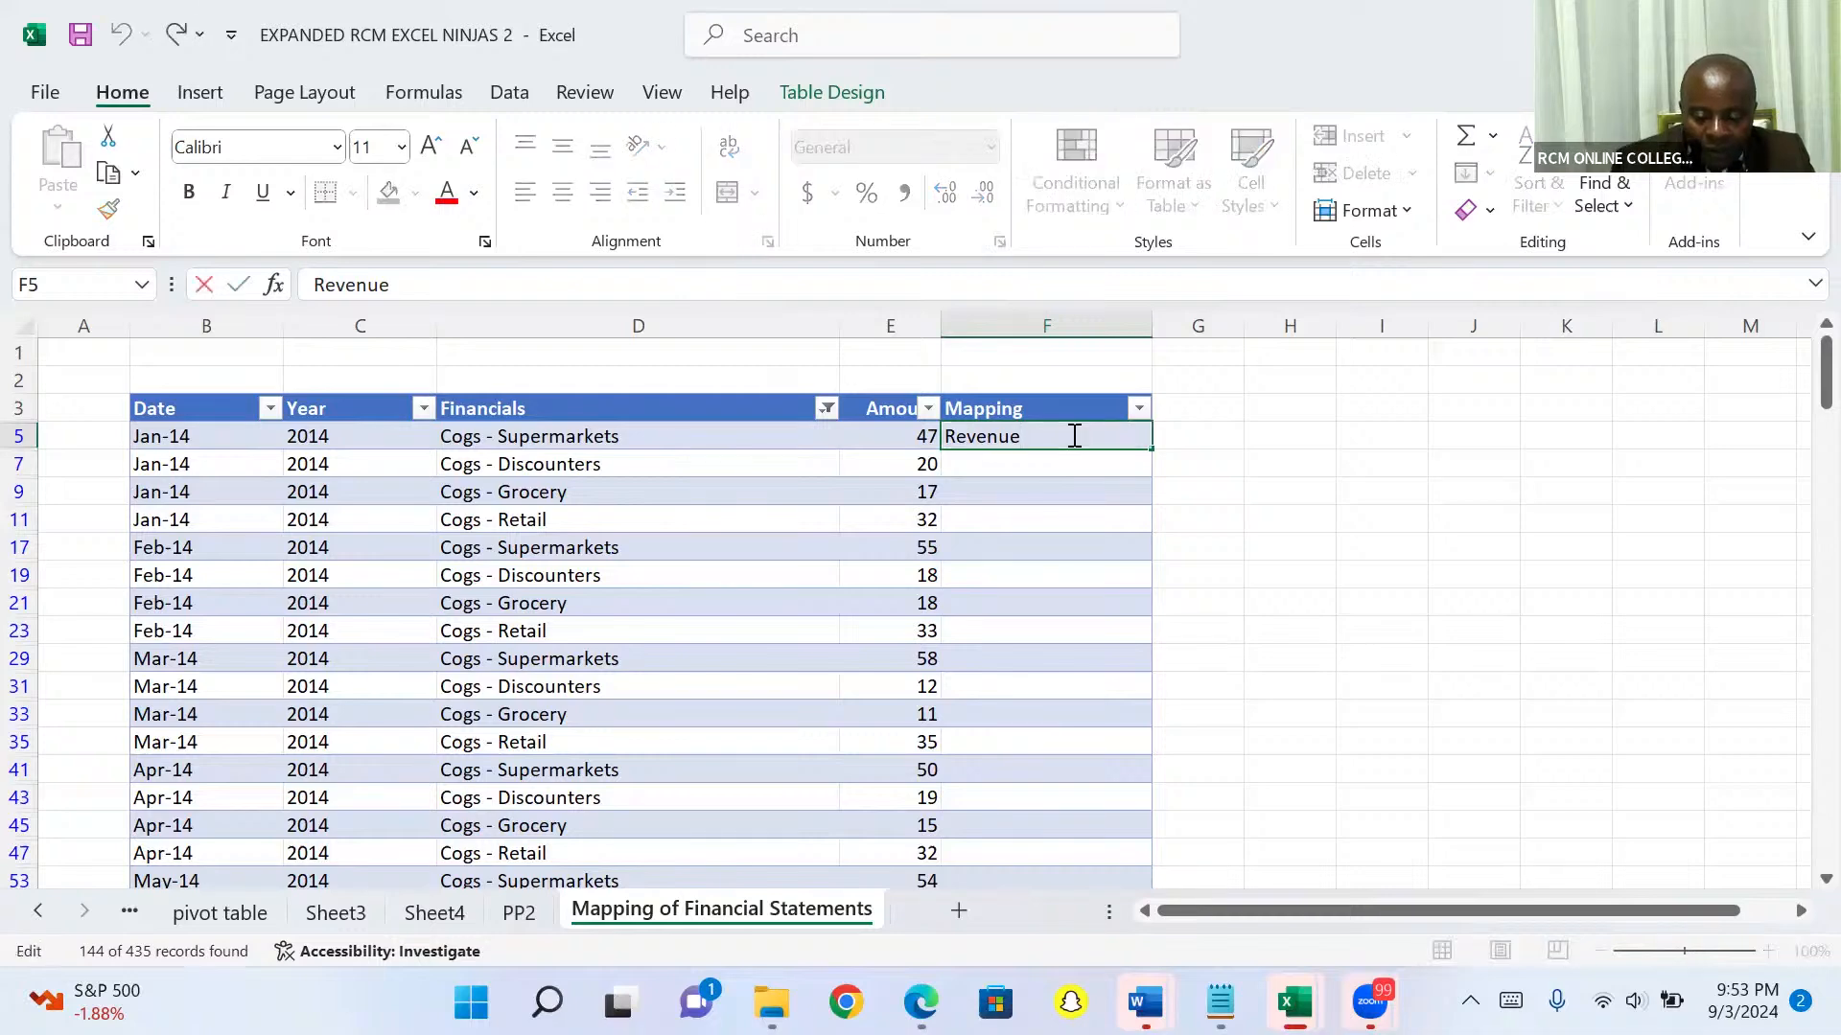
key(BackSpace)
key(BackSpace)
key(BackSpace)
key(BackSpace)
key(BackSpace)
key(BackSpace)
key(BackSpace)
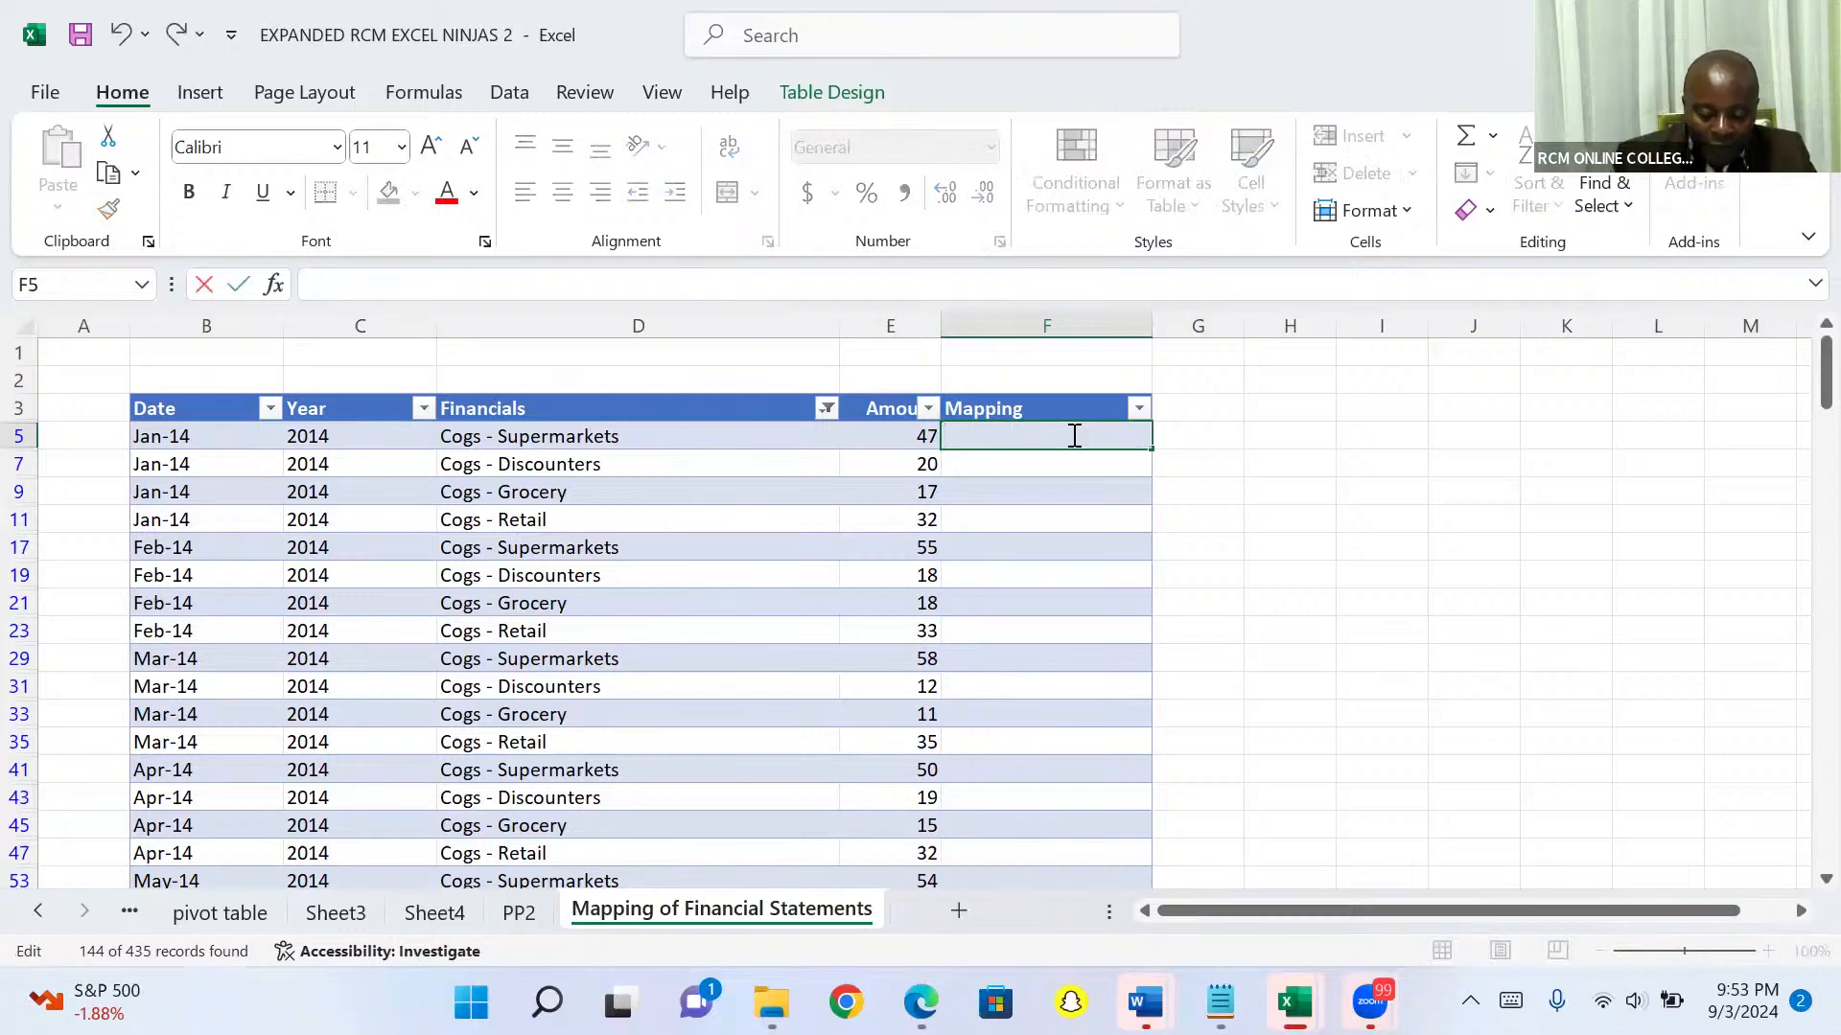
text(C)
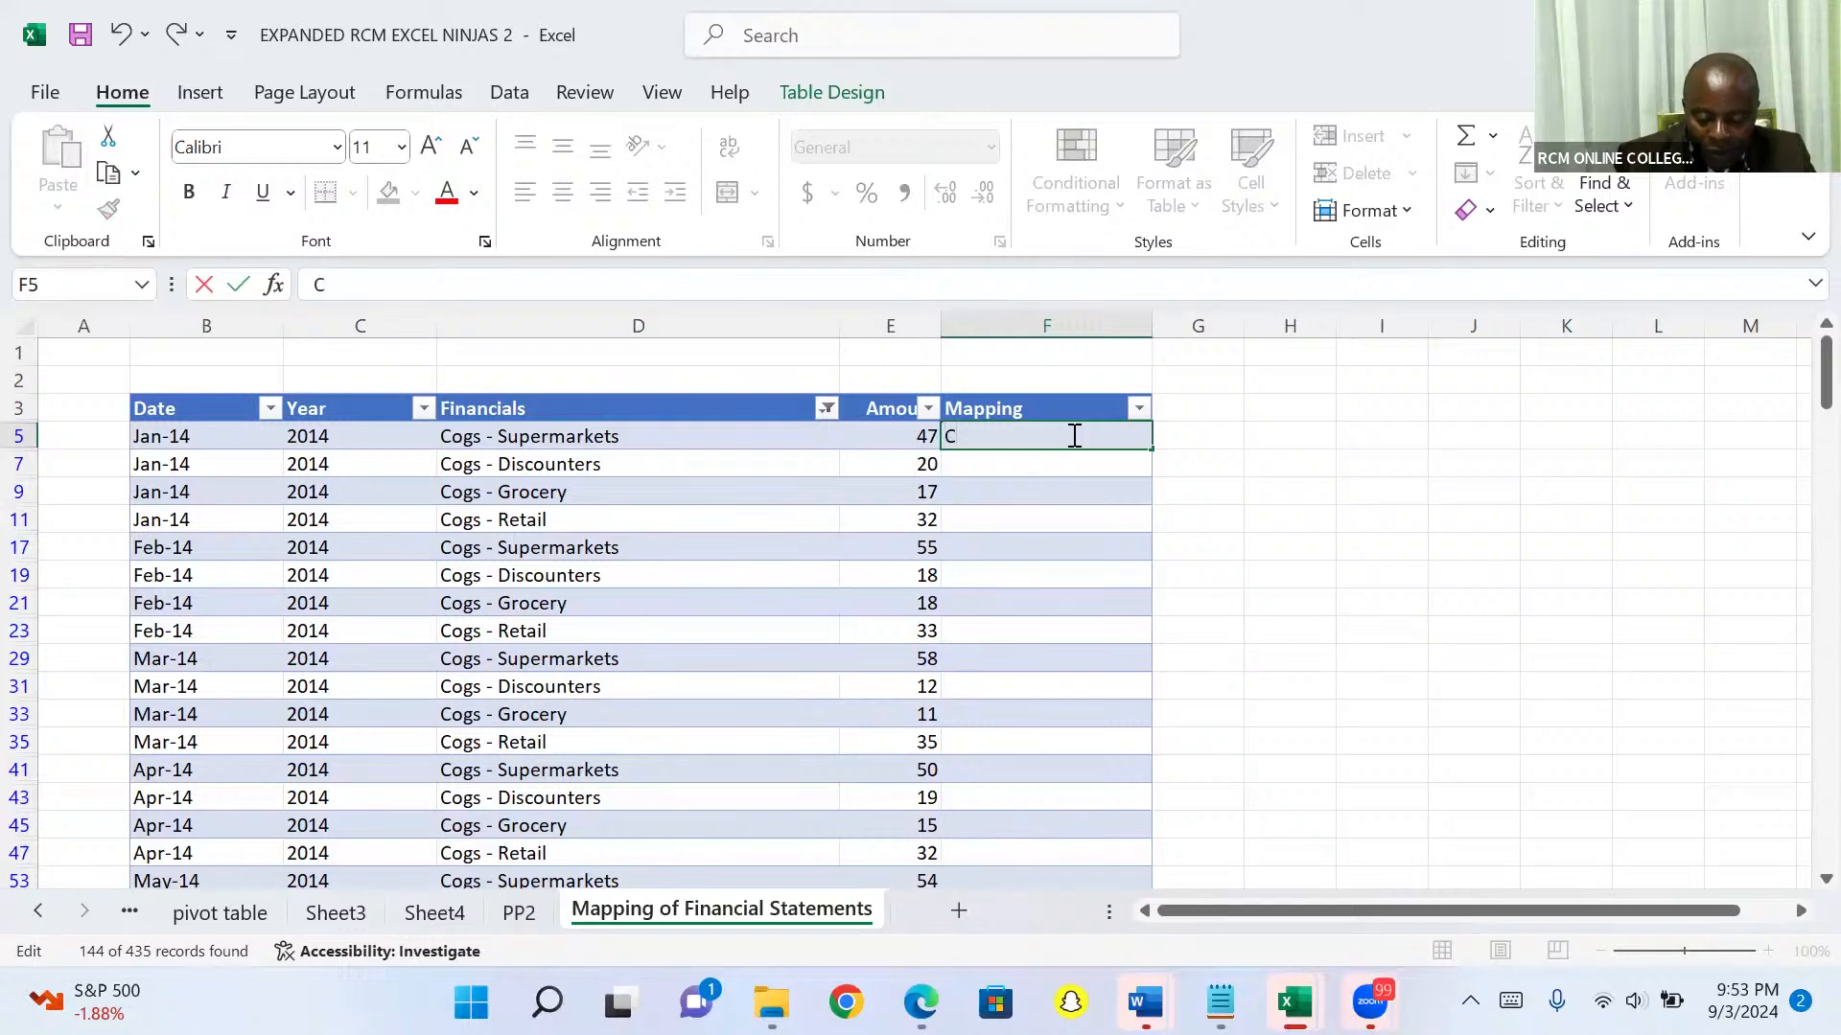
text(ost of)
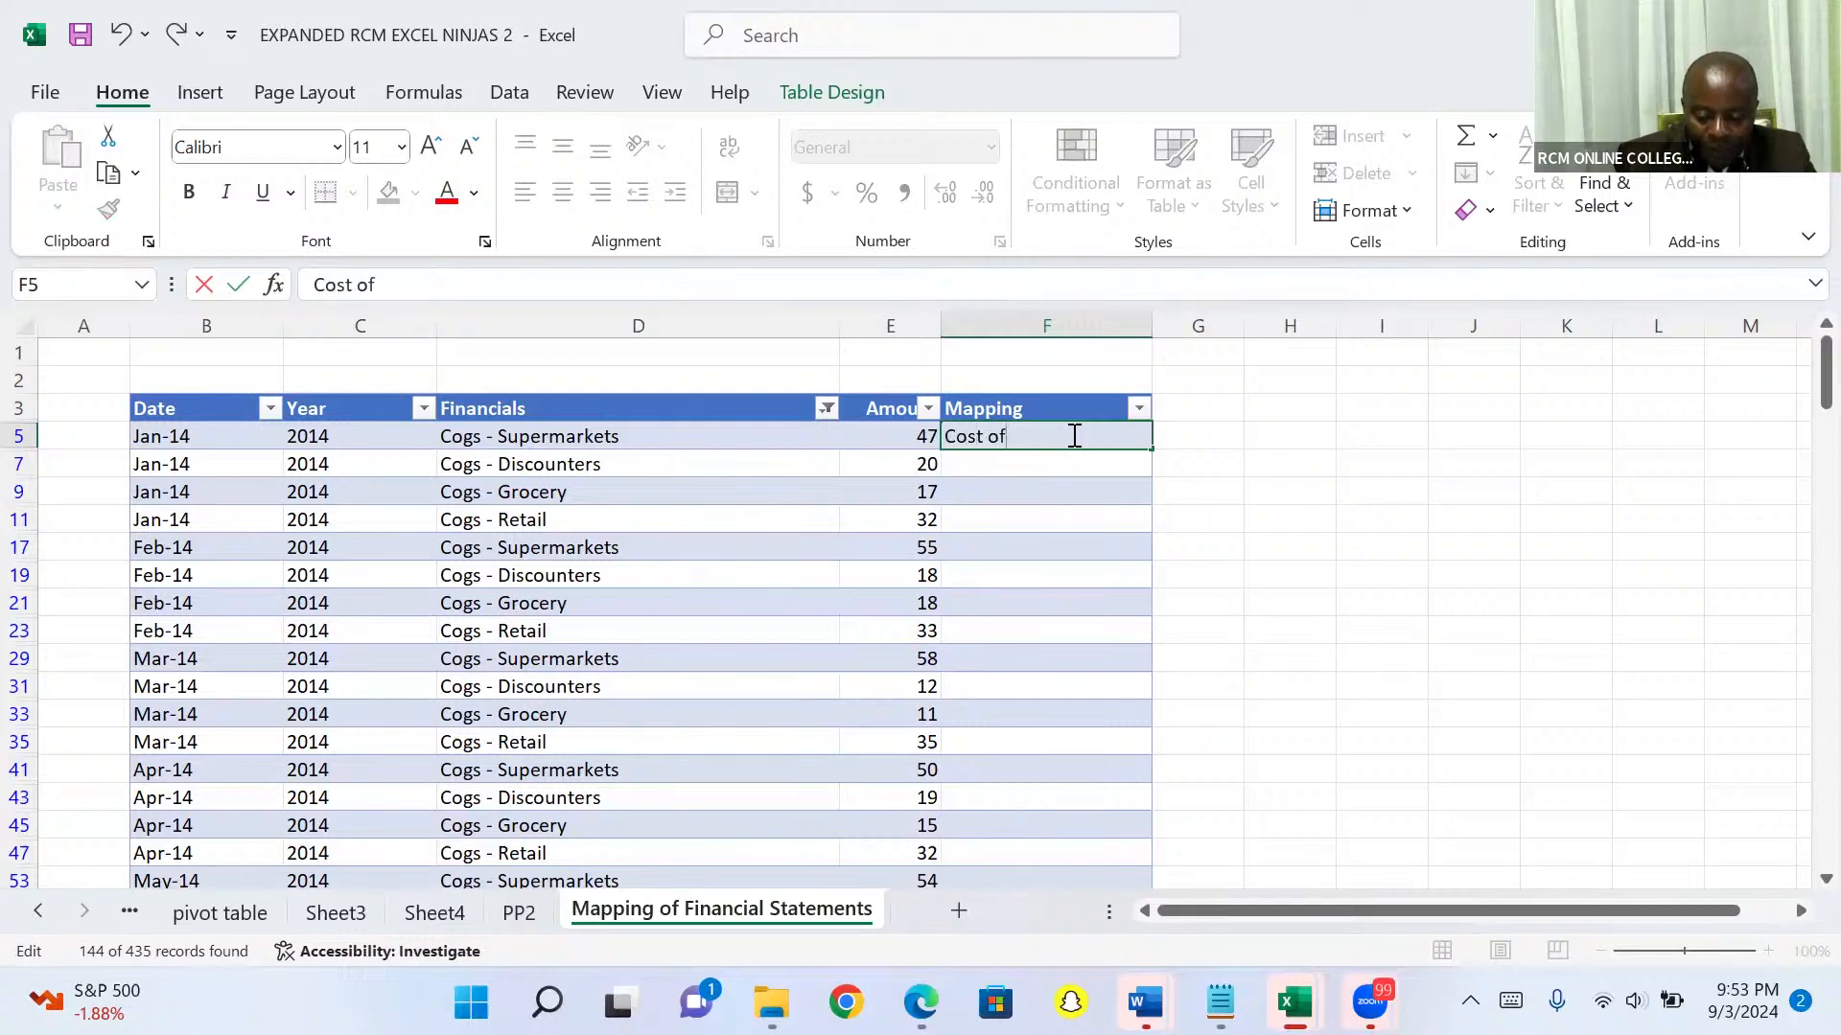
text( go)
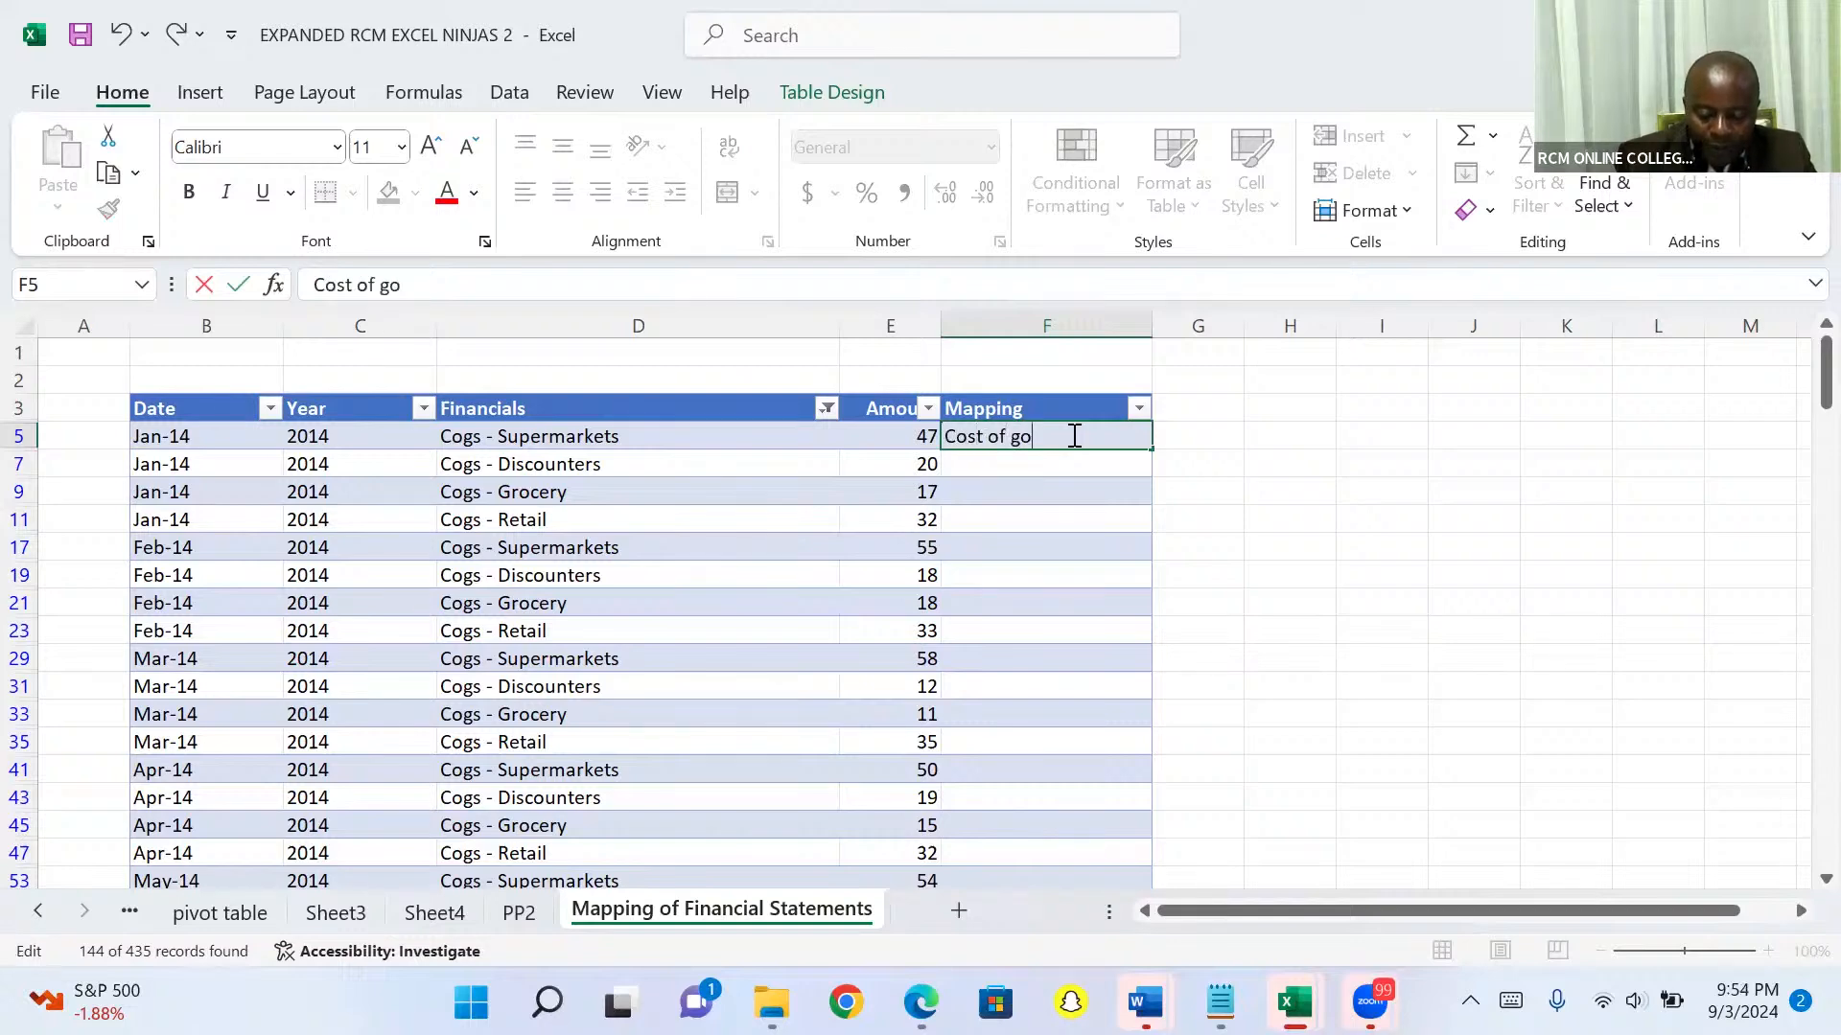
text(ods sold)
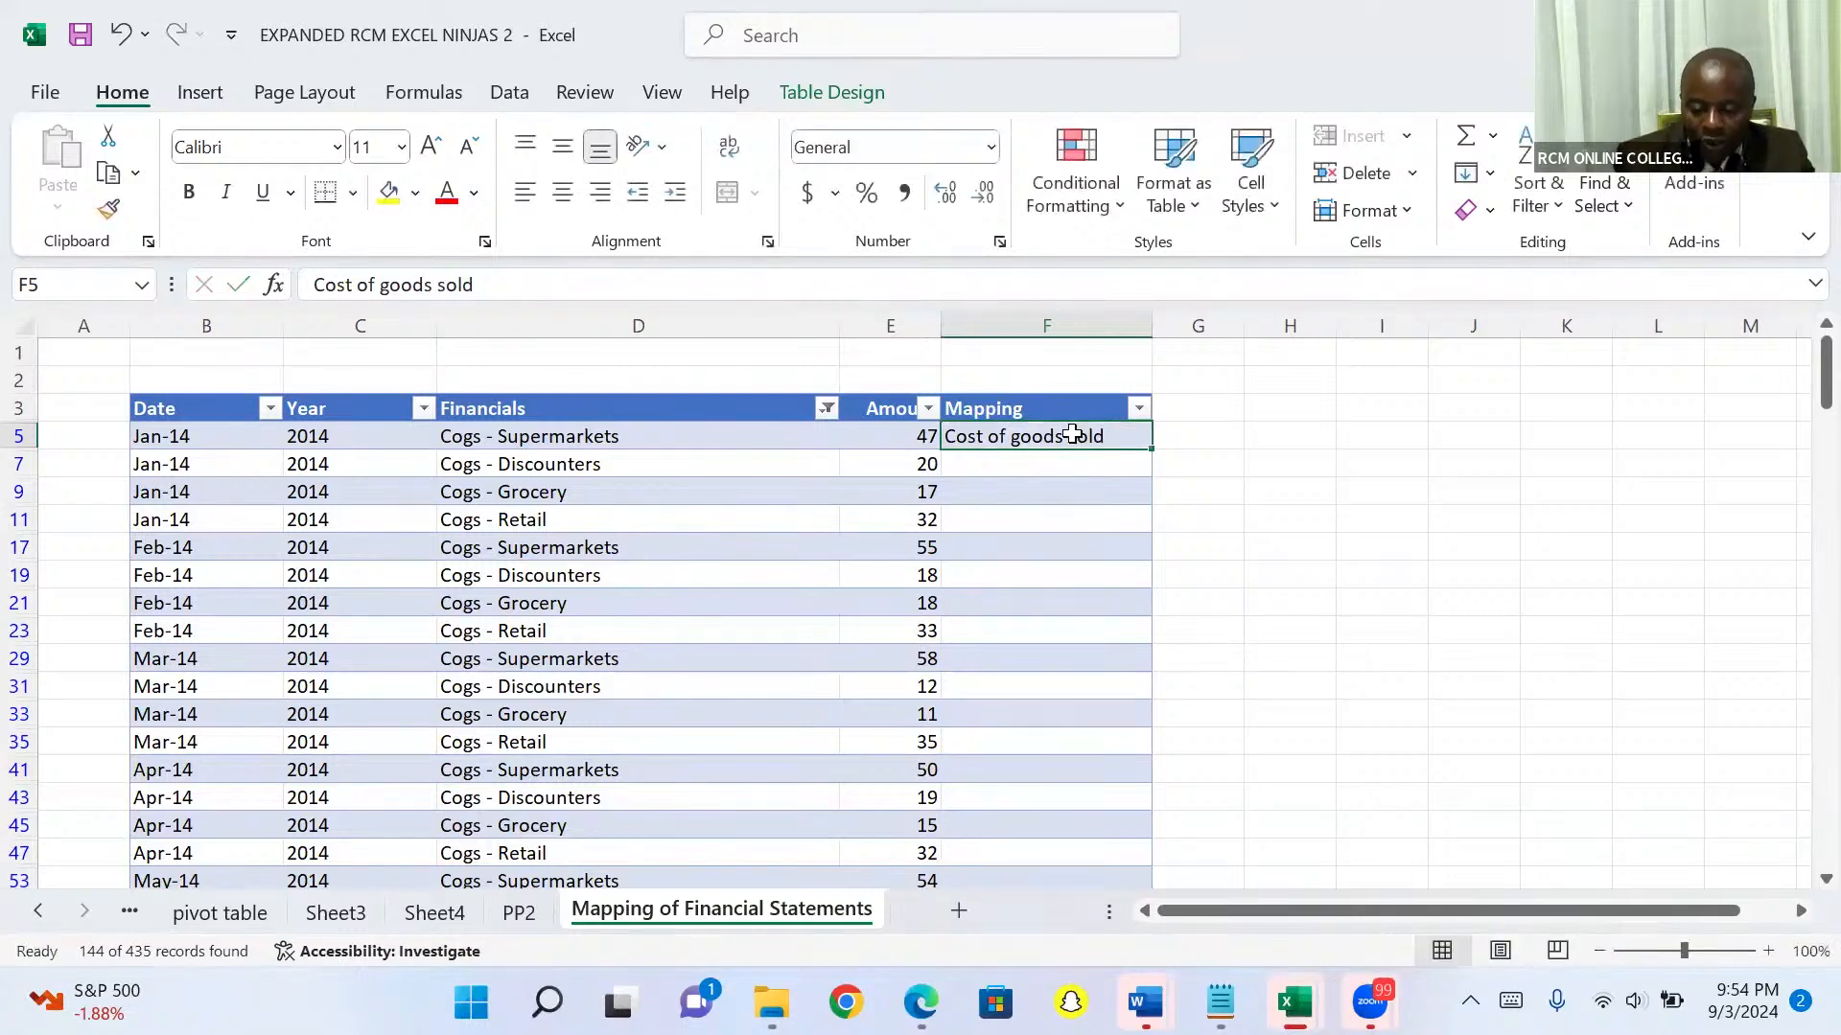
key(ctrl+Return)
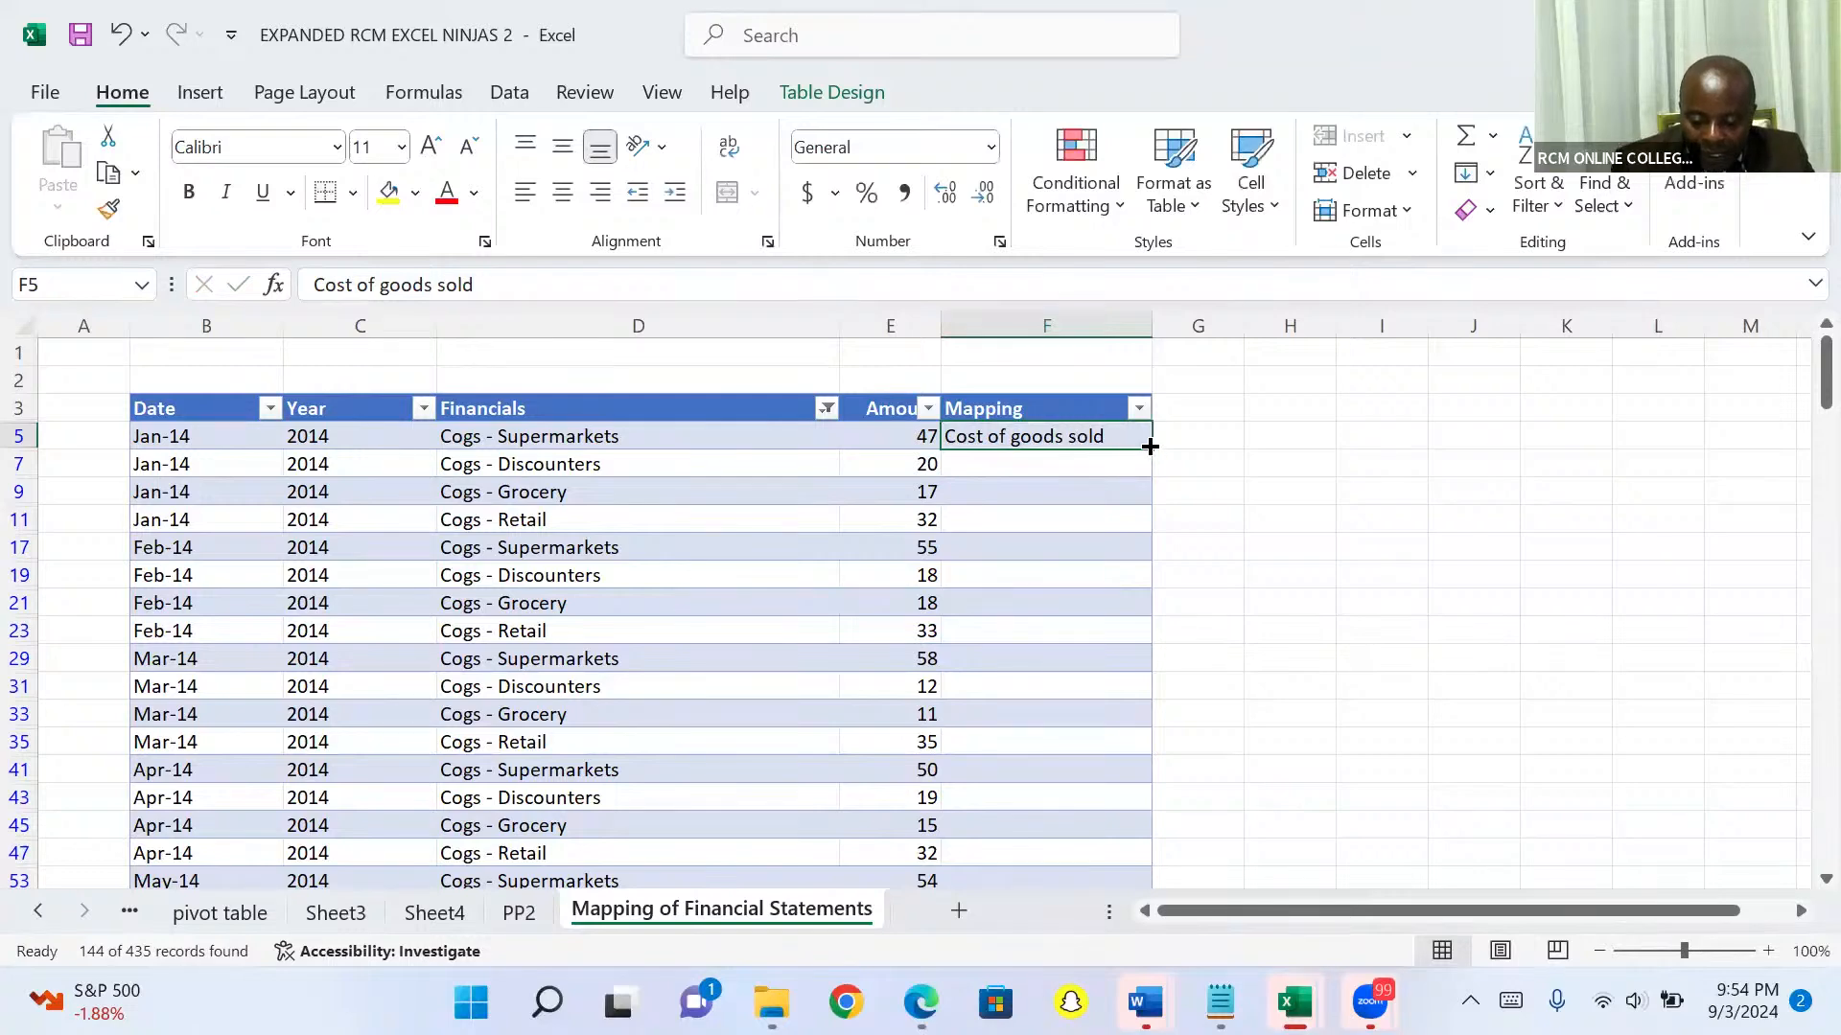
text(Revenue)
key(ctrl+Return)
click(1085, 441)
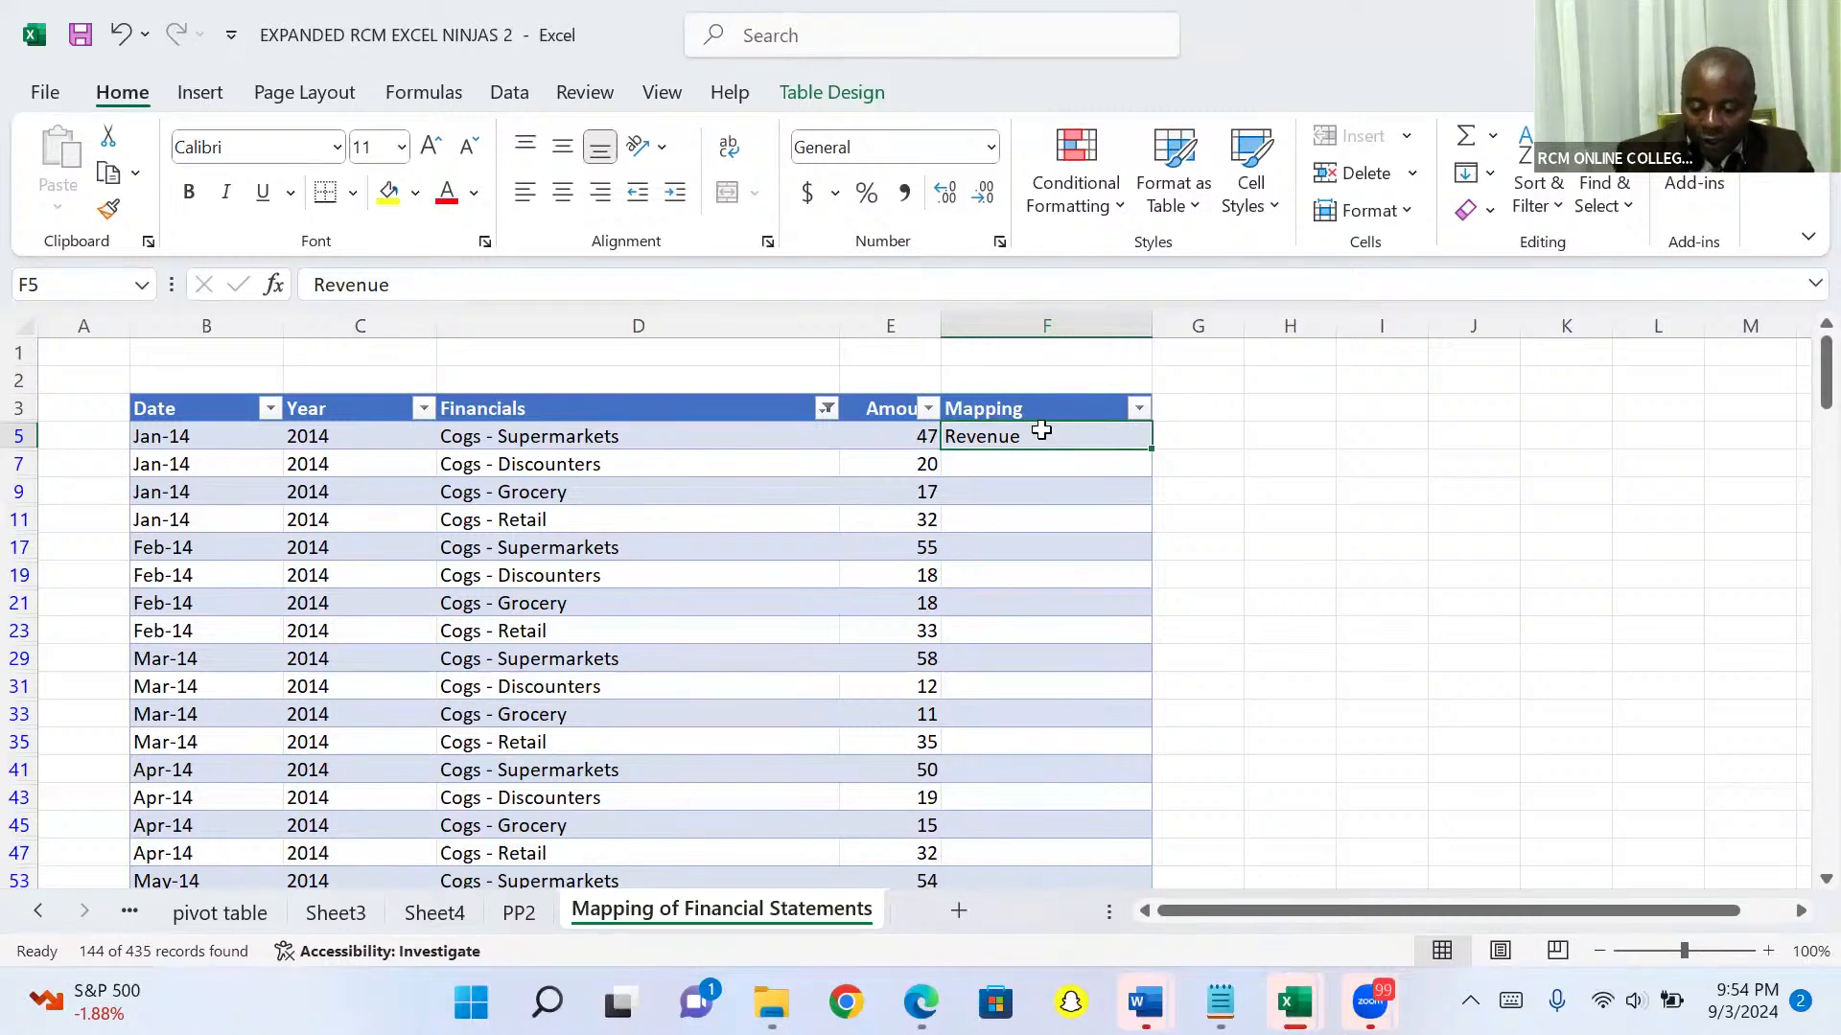
Replace the Revenue entry in Mapping cell F5 with Cost of goods sold
double_click(1044, 433)
key(BackSpace)
key(BackSpace)
key(BackSpace)
key(BackSpace)
key(BackSpace)
key(BackSpace)
key(BackSpace)
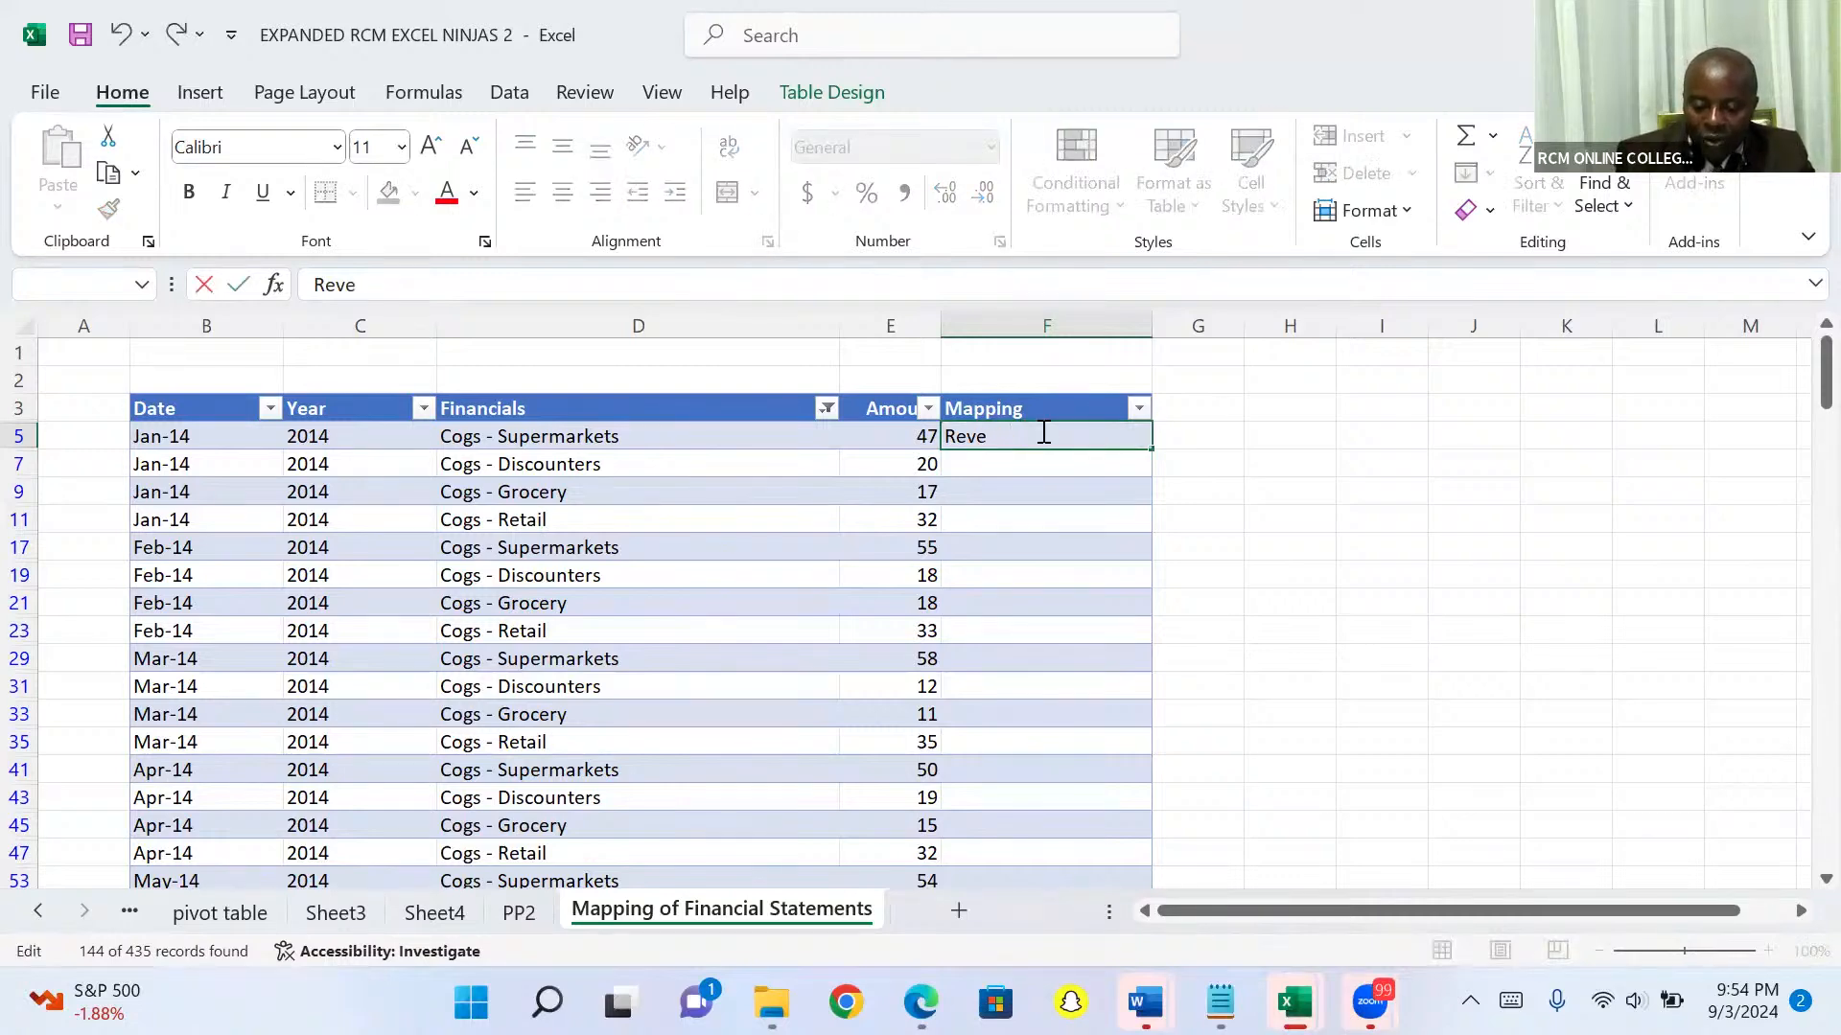
text(C)
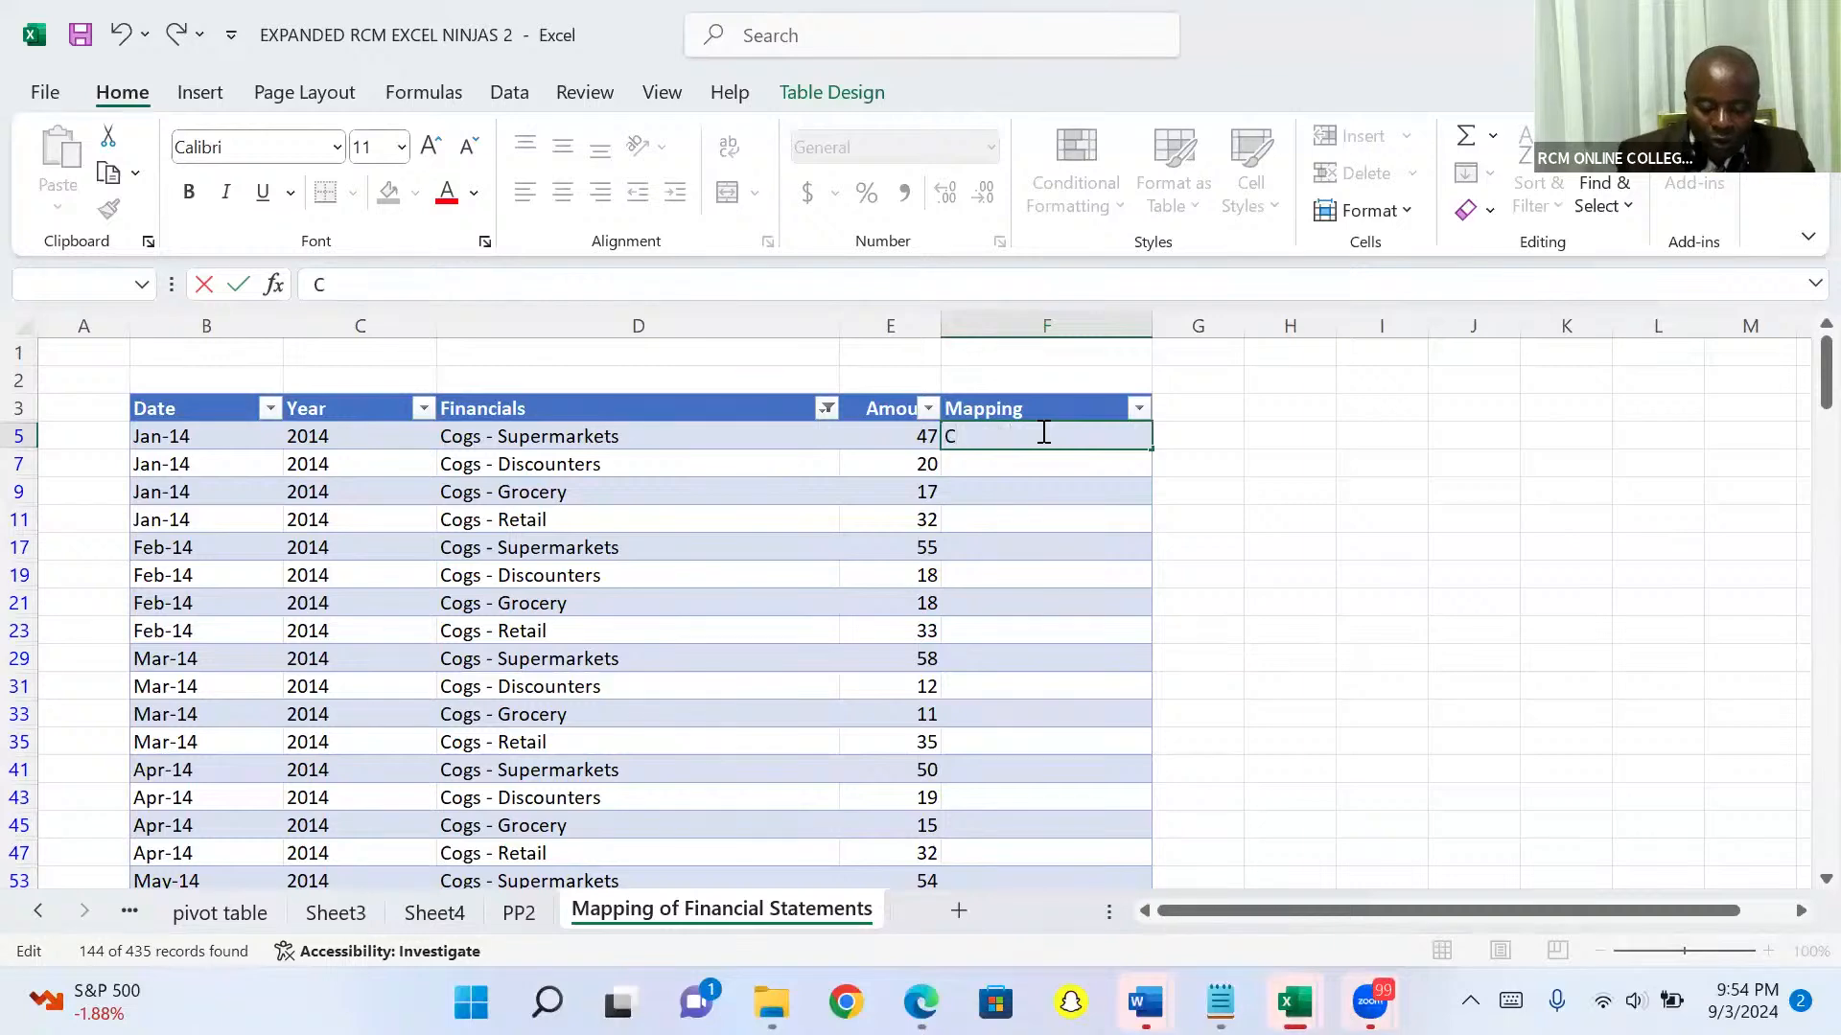
text(ost of)
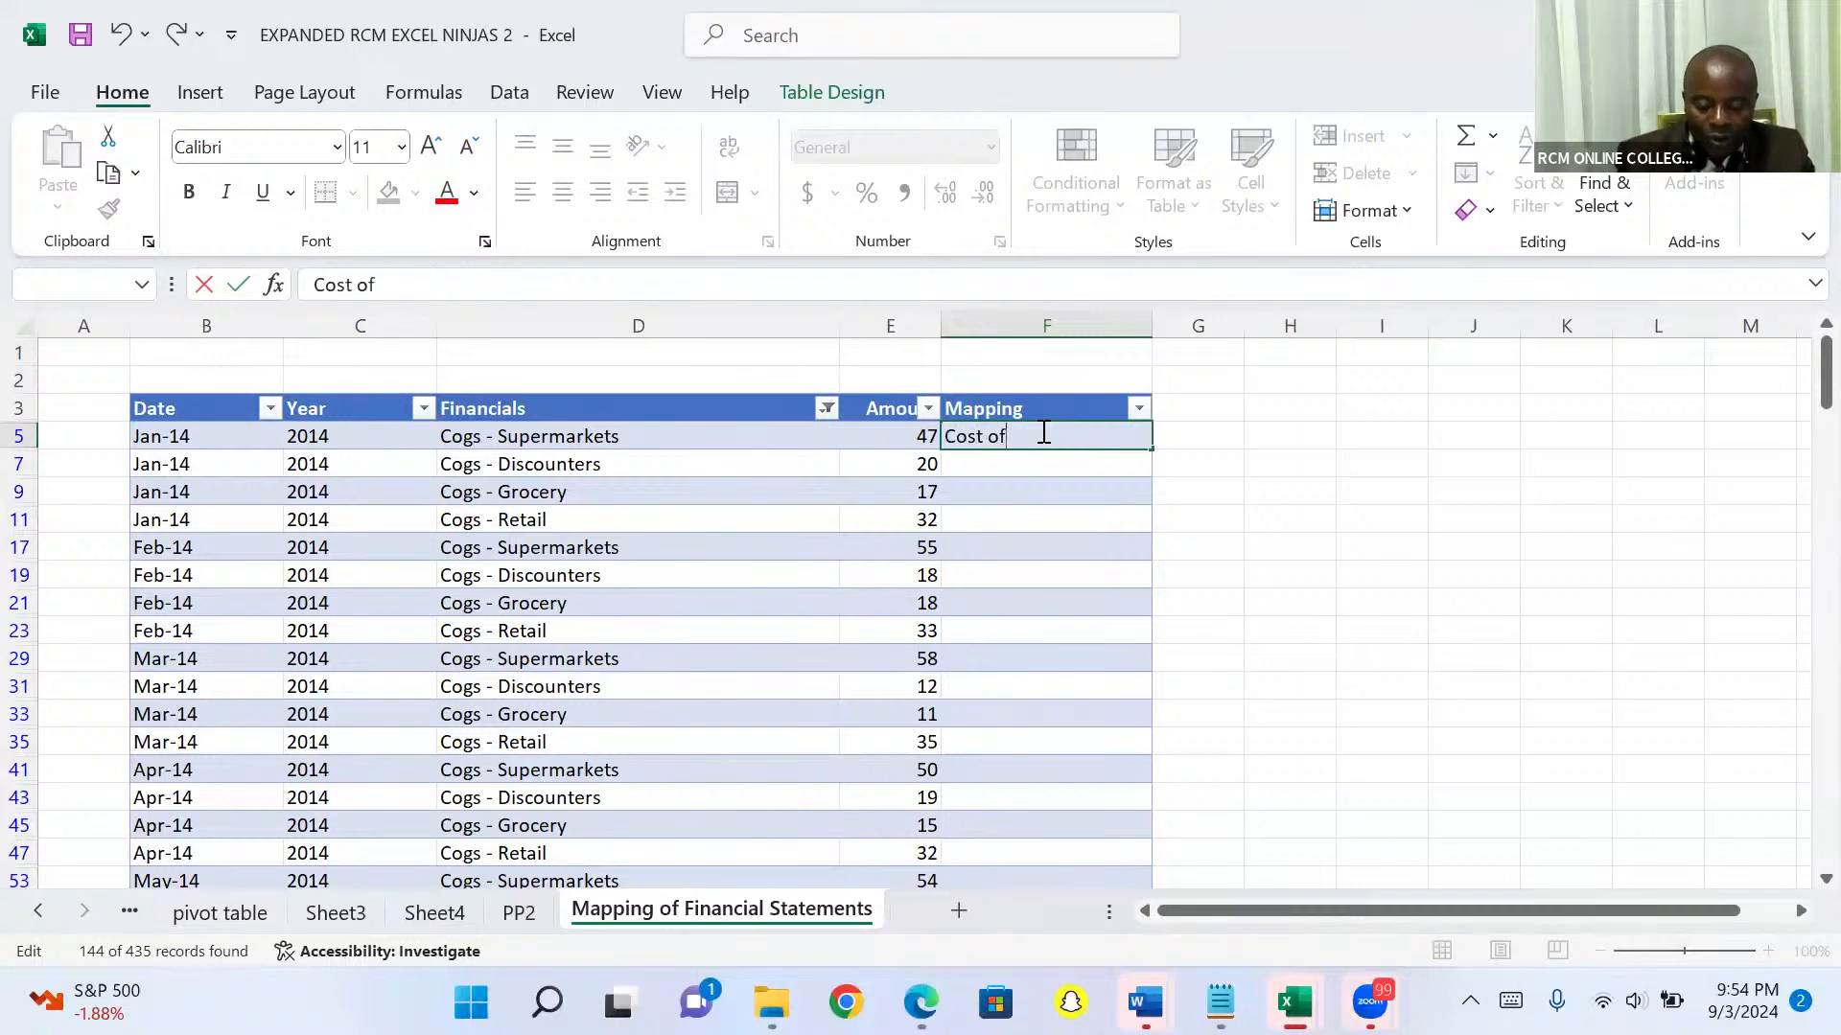
text( goo)
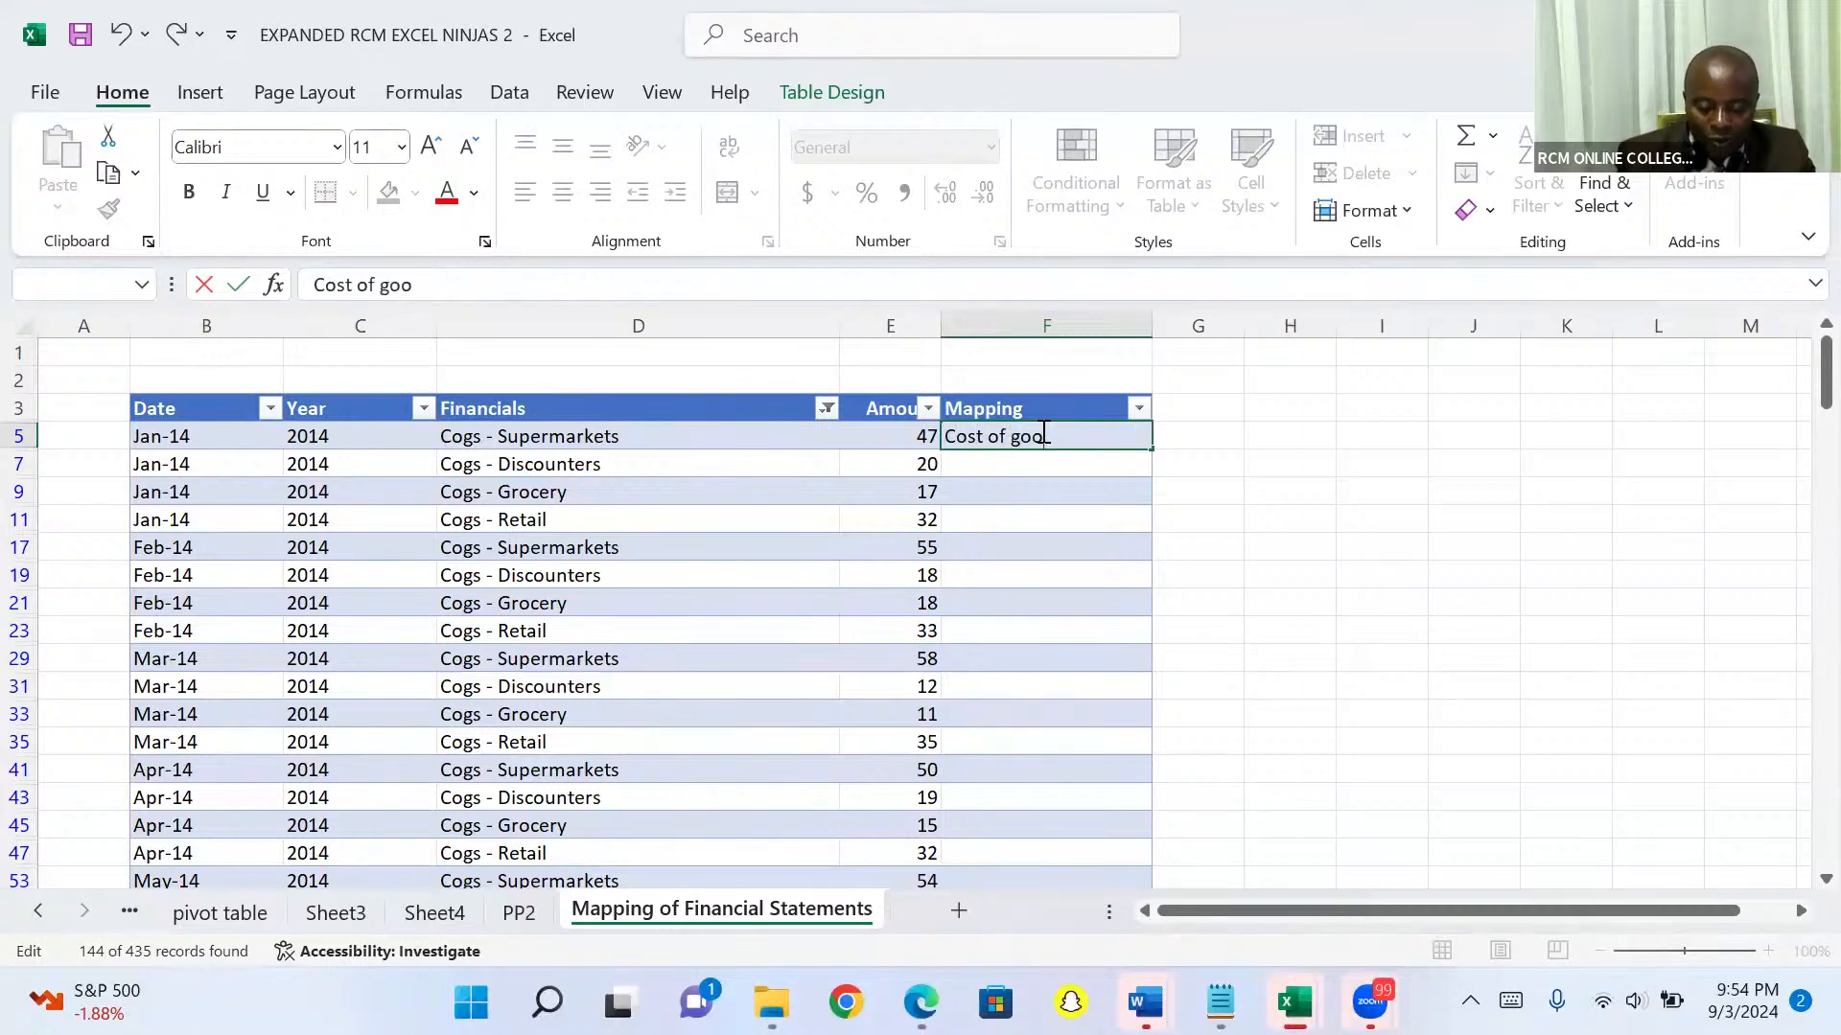
text(ds sold)
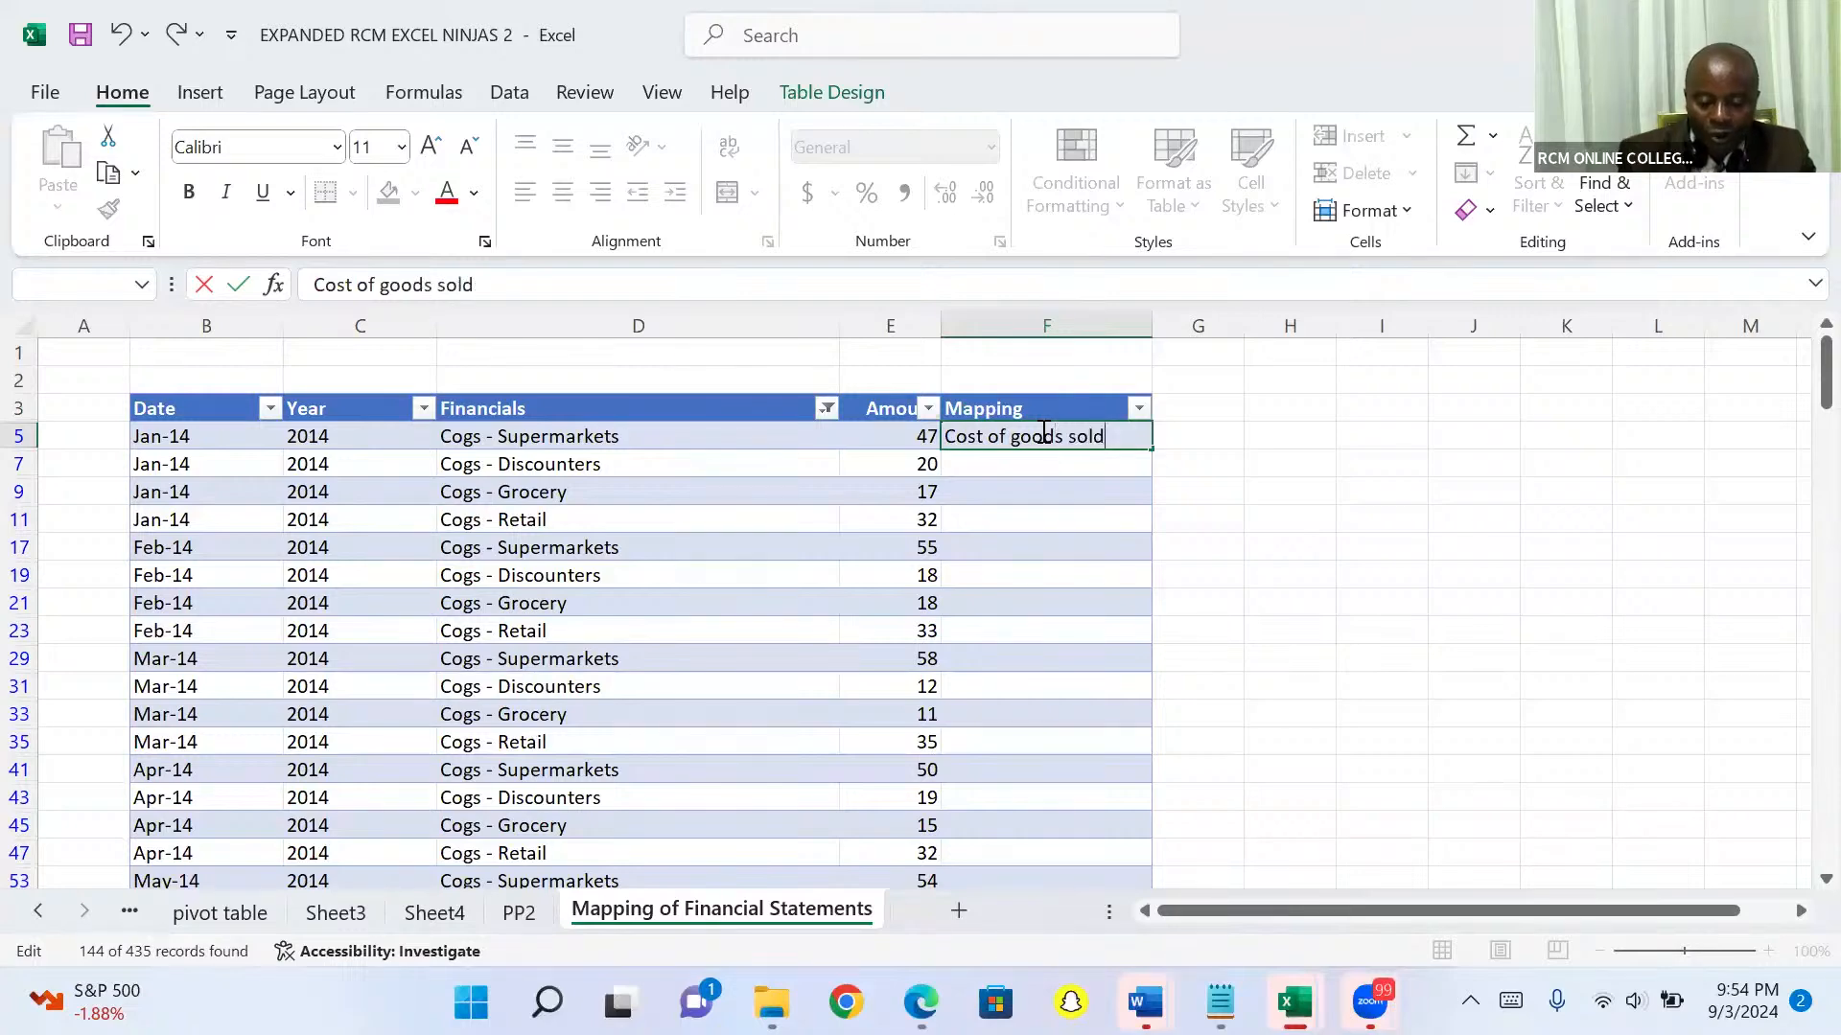
key(ctrl+Return)
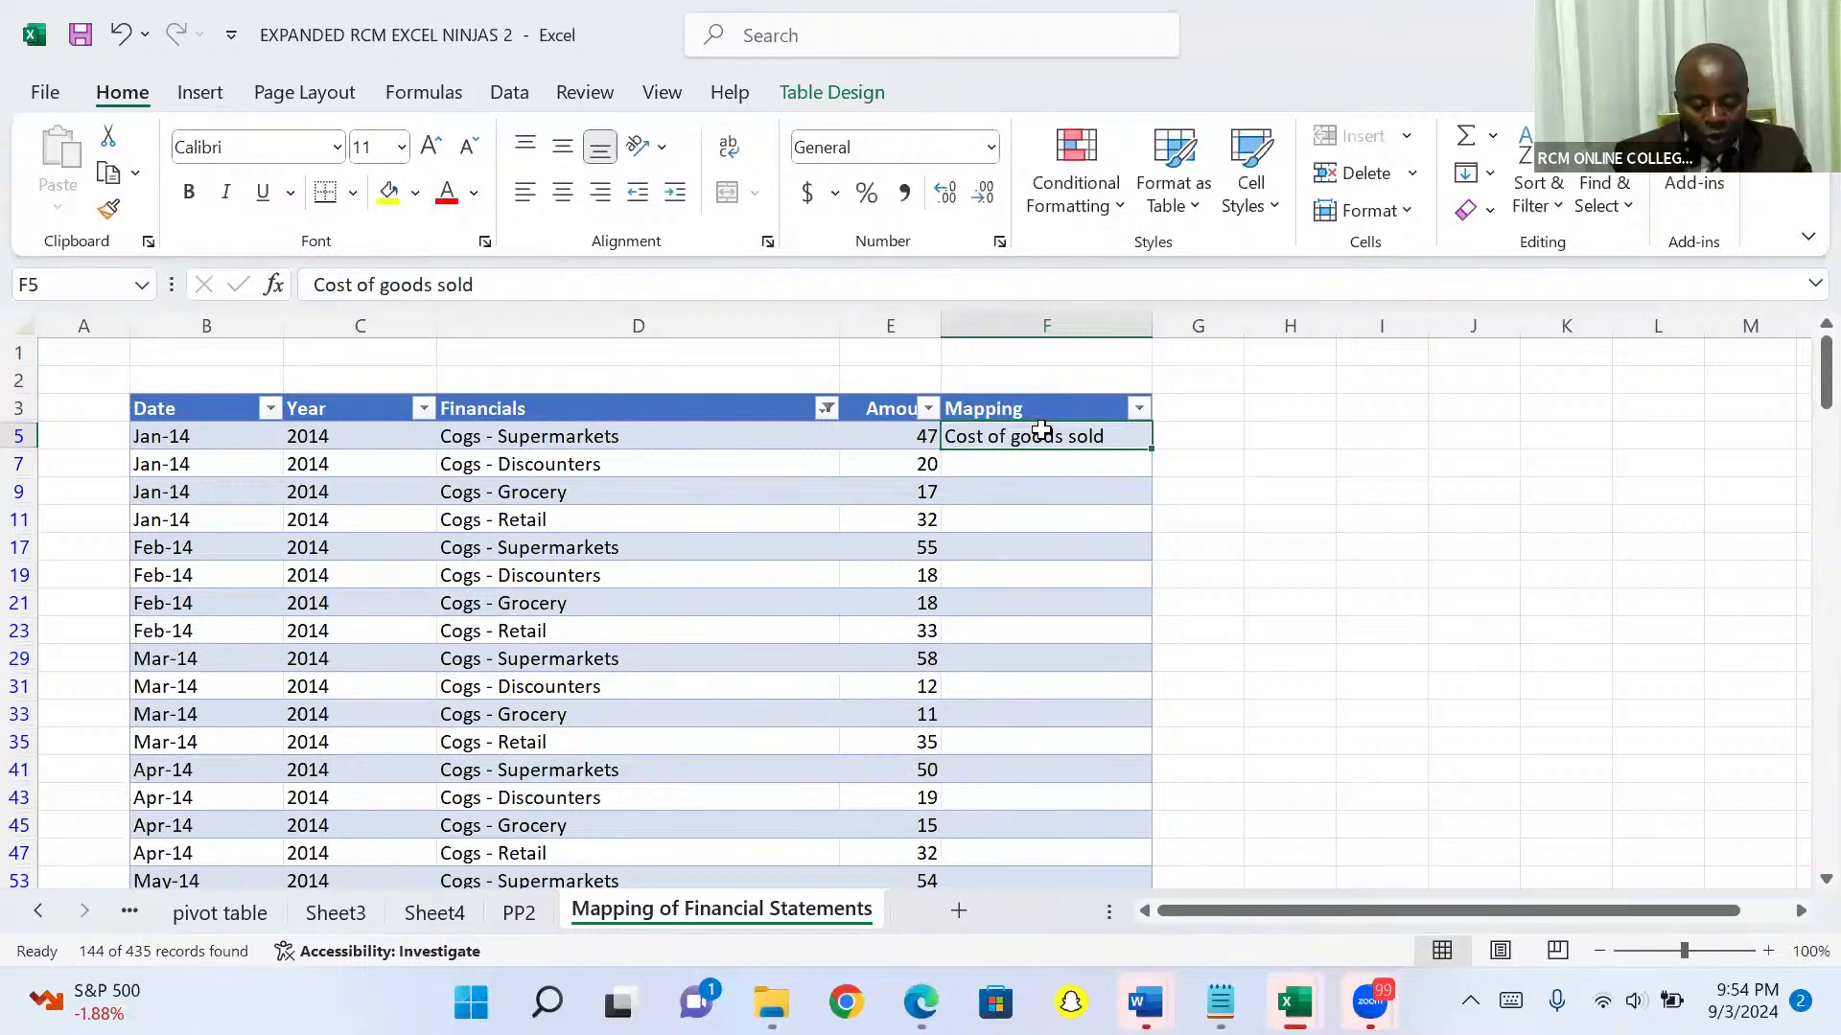
Copy Cost of goods sold from F5 and paste it into all the filtered Cogs rows of the Mapping column
key(ctrl+c)
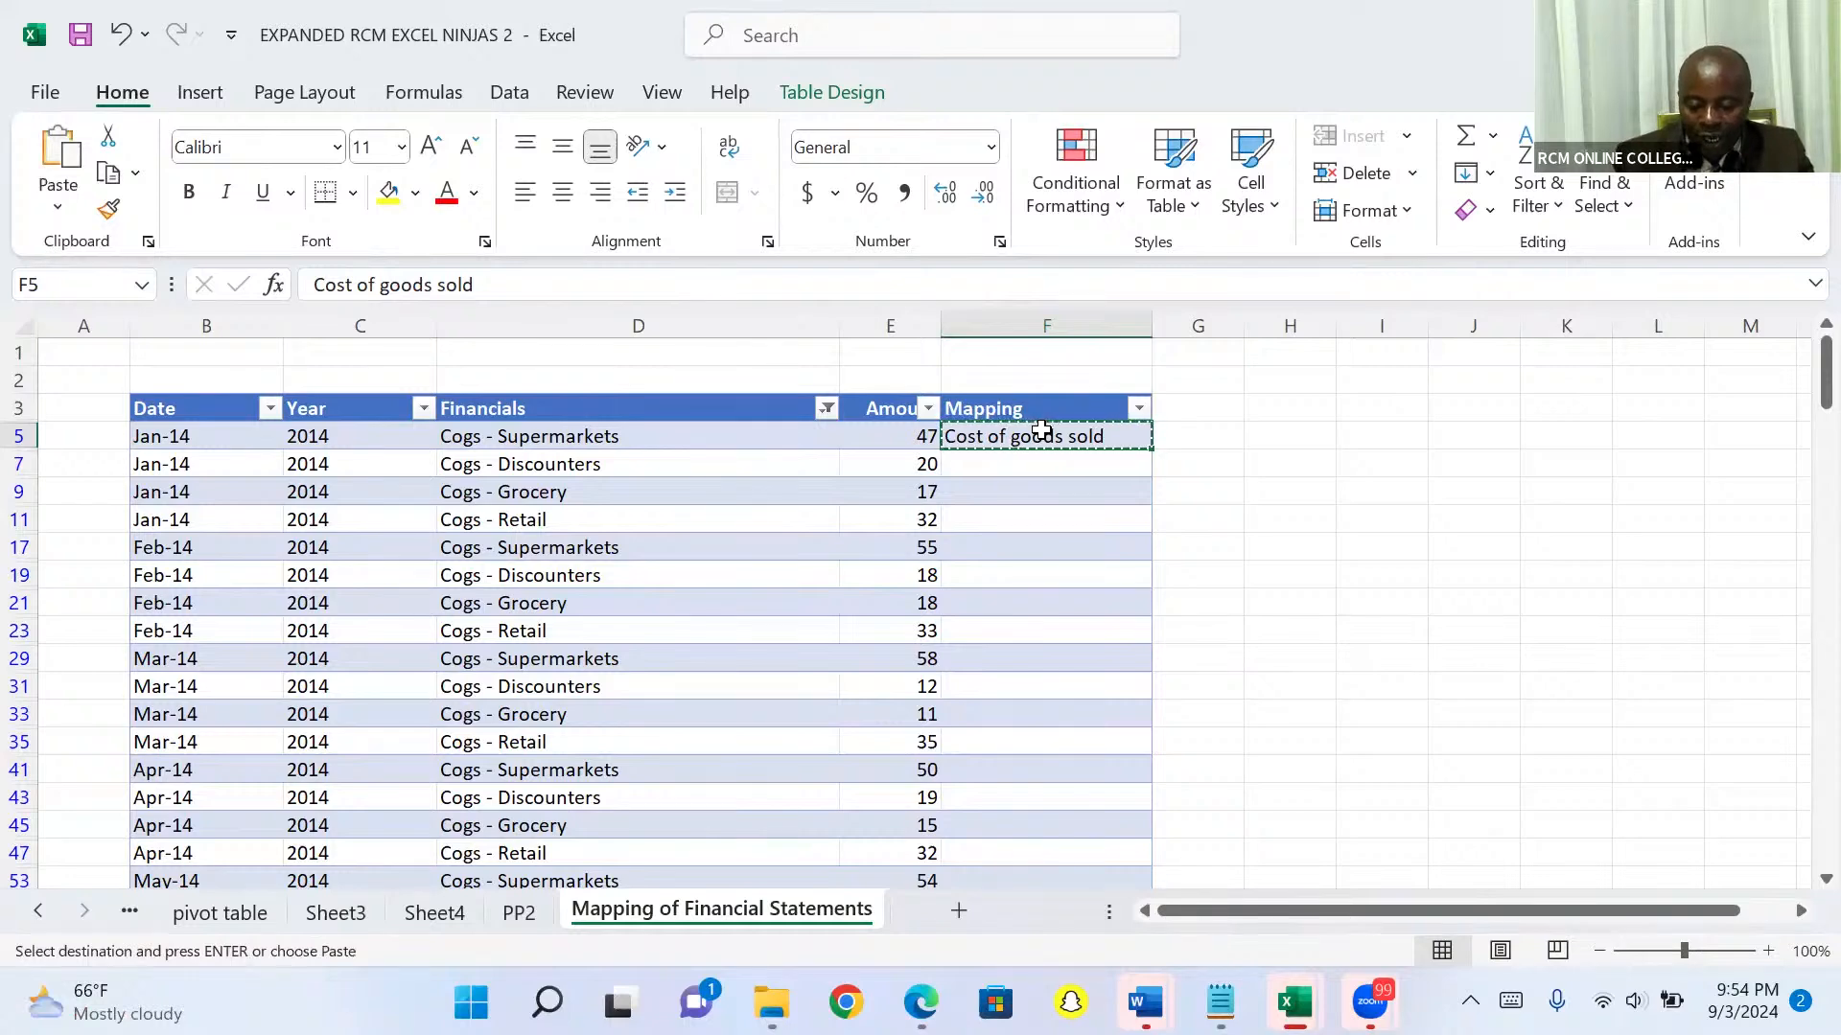
key(ctrl+shift+Down)
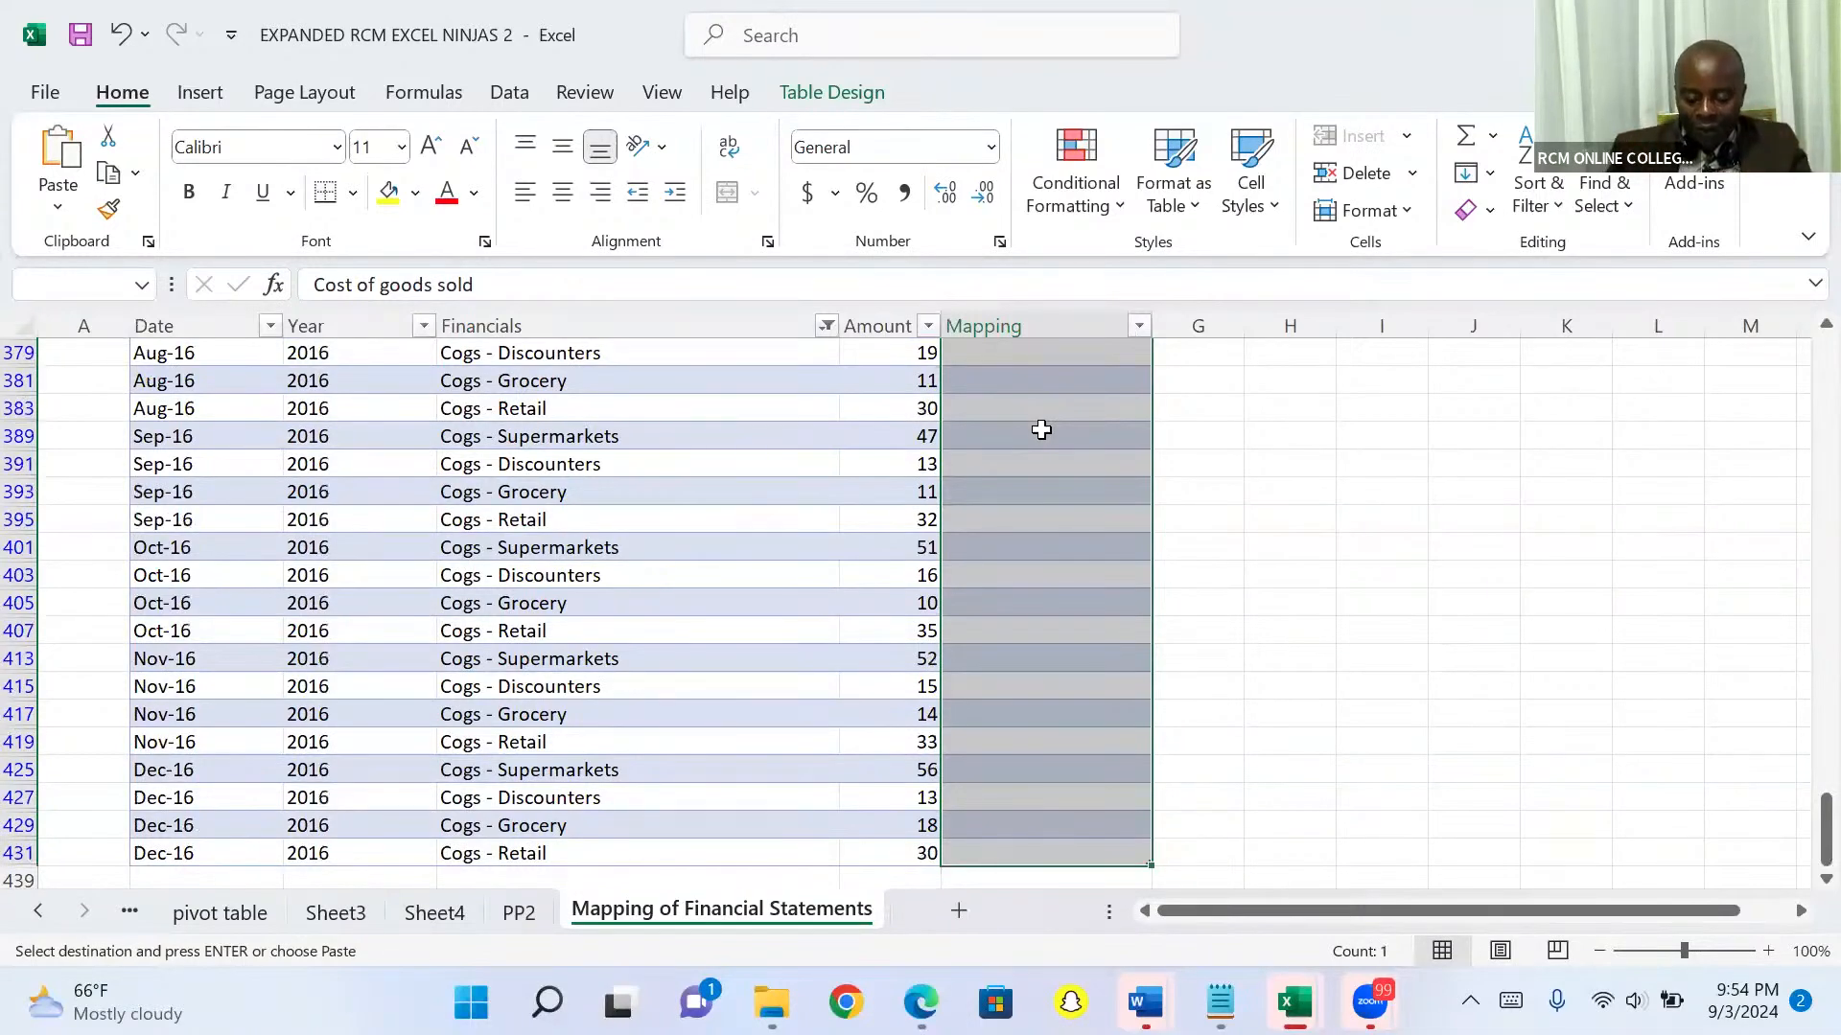
key(ctrl+v)
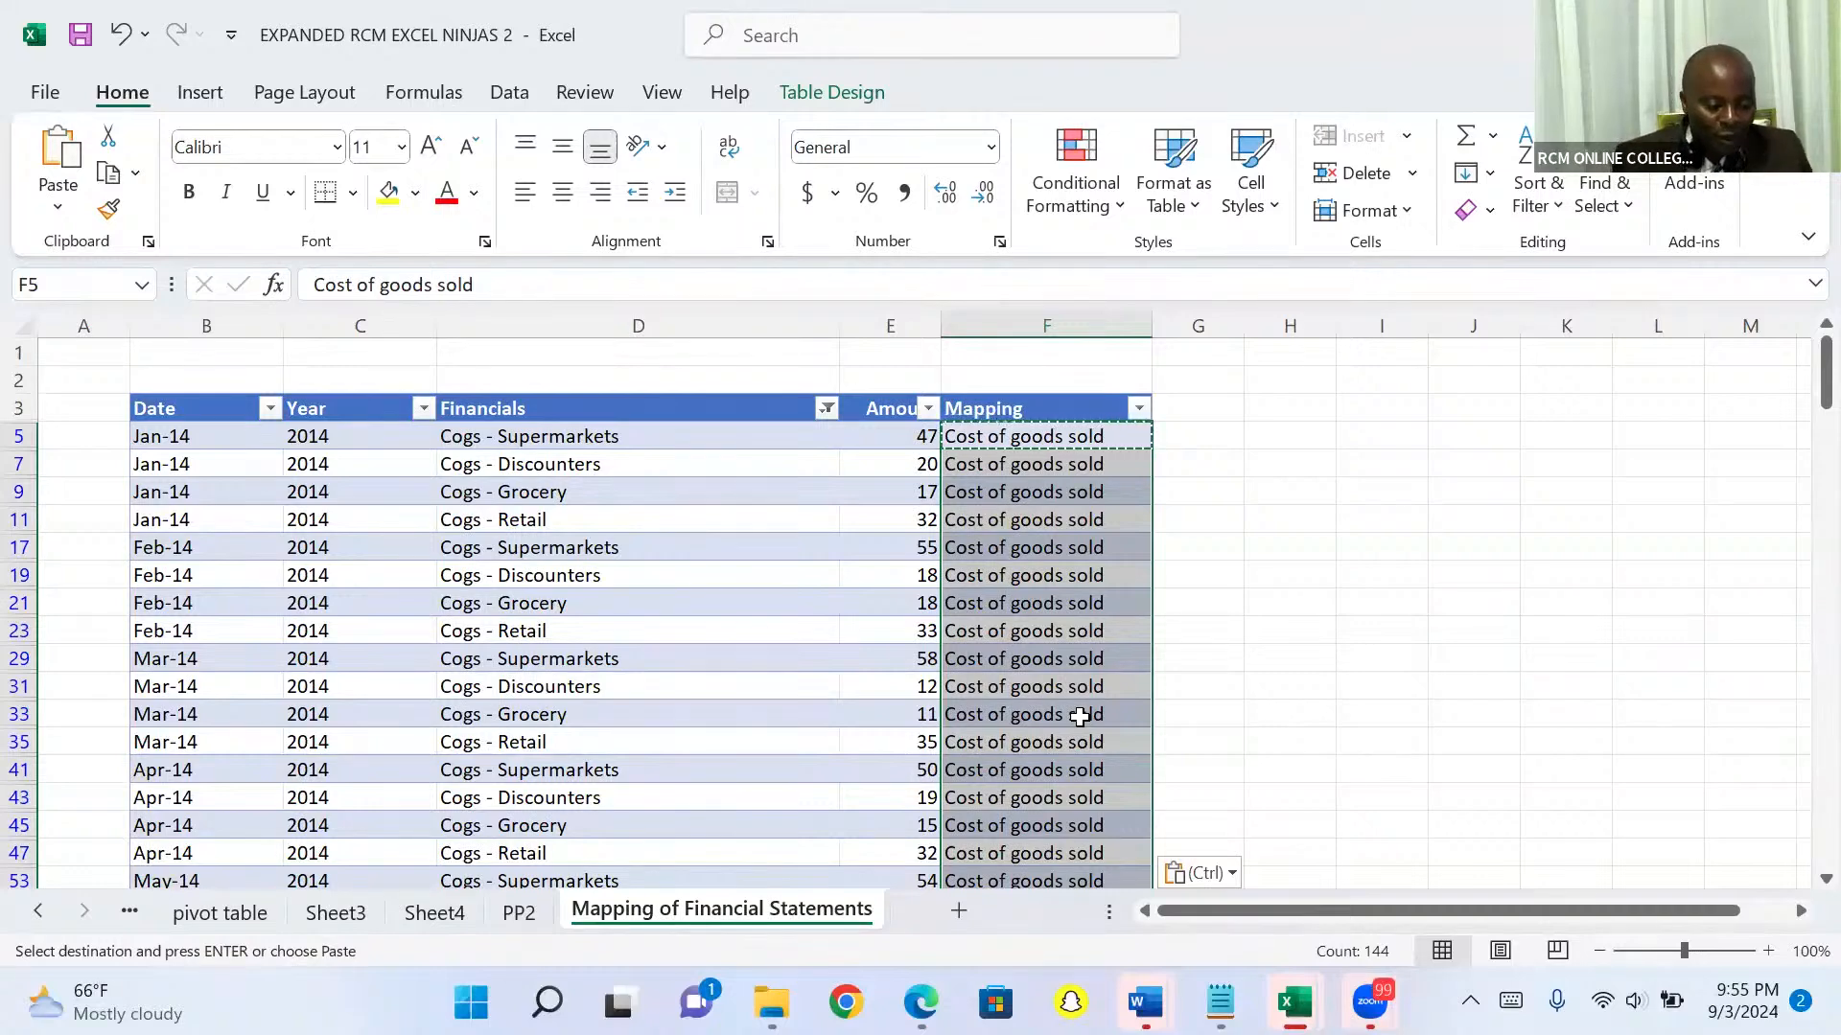
Filter the Financials column to show only the Operating expenses rows
click(827, 409)
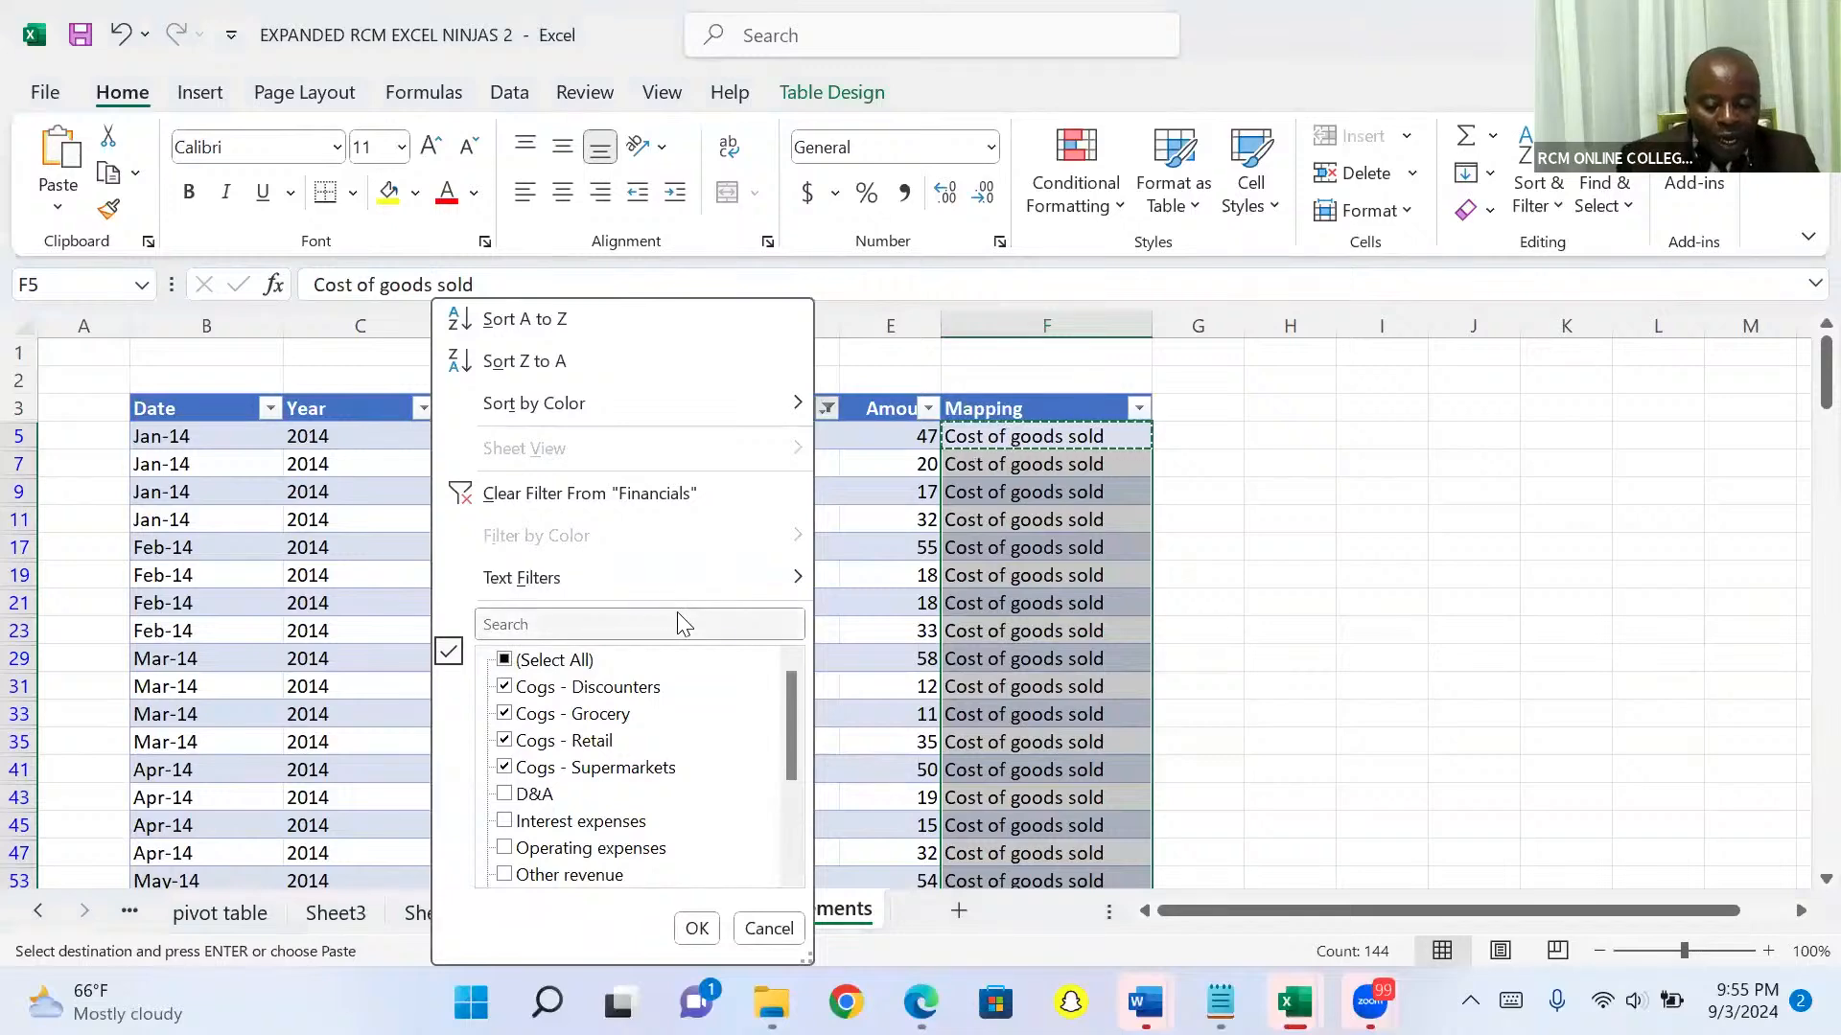
click(679, 625)
text(op)
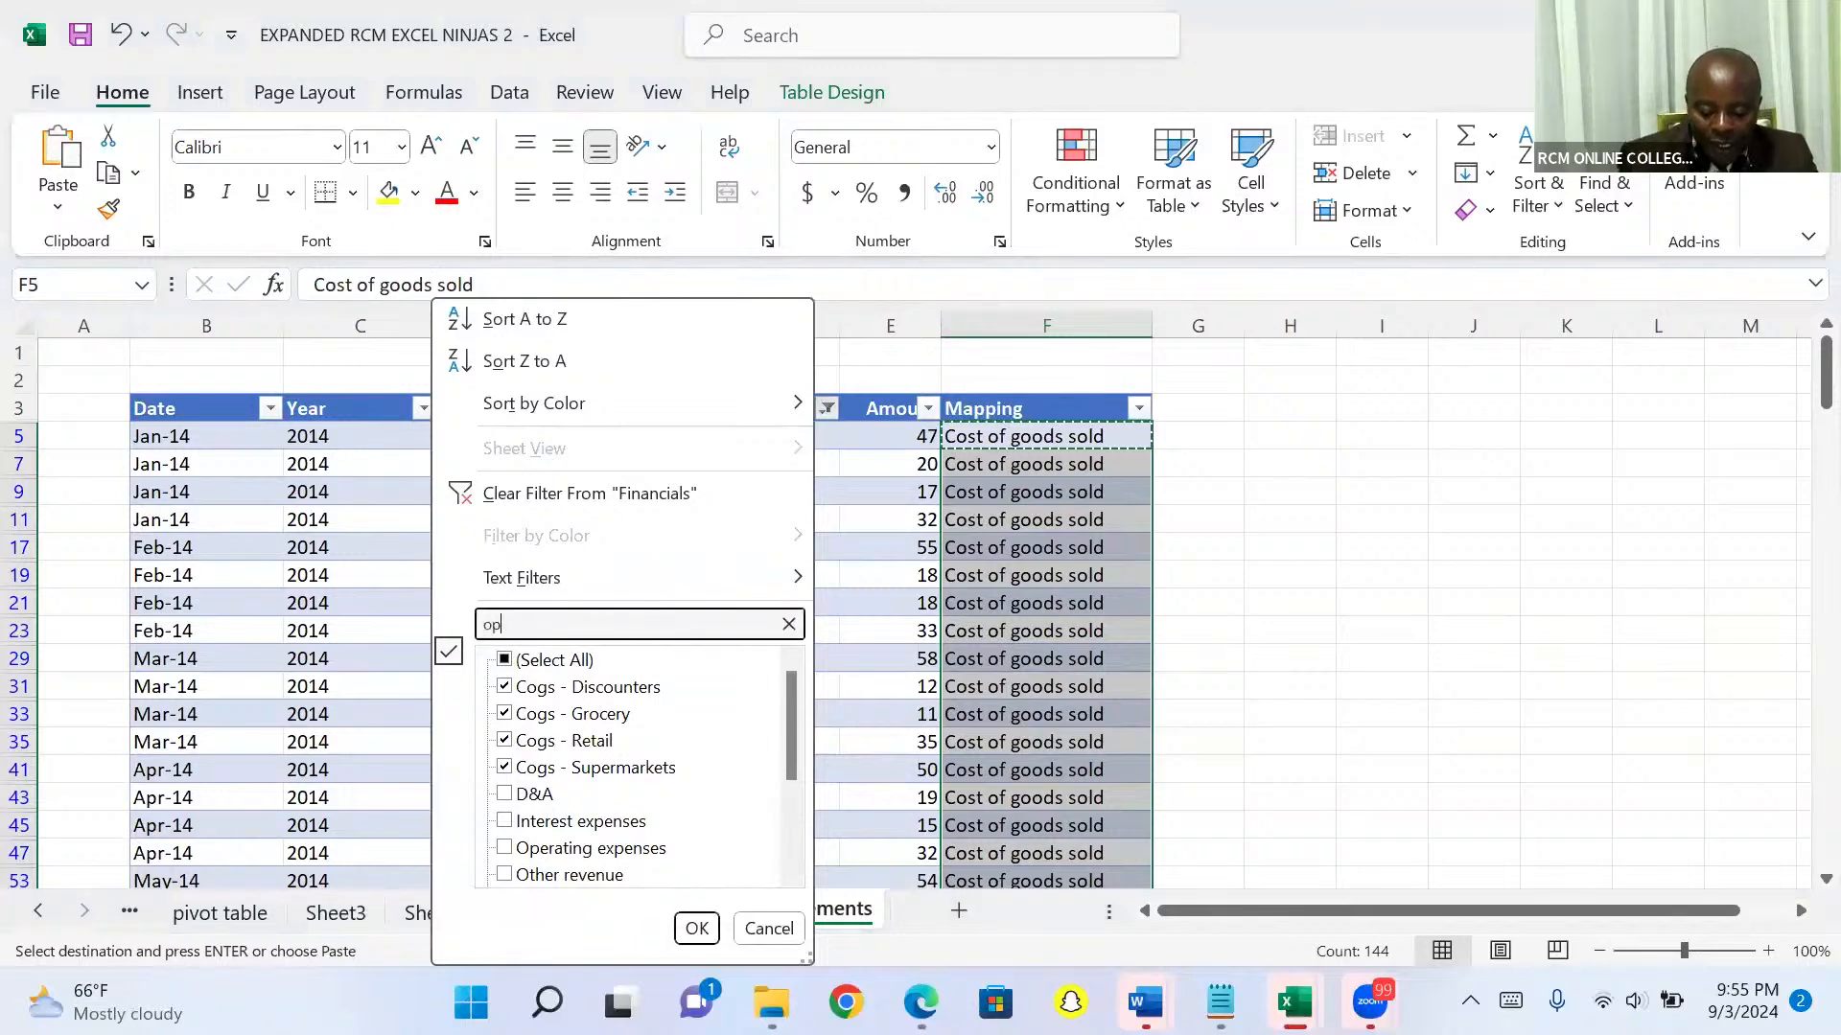
text(erating)
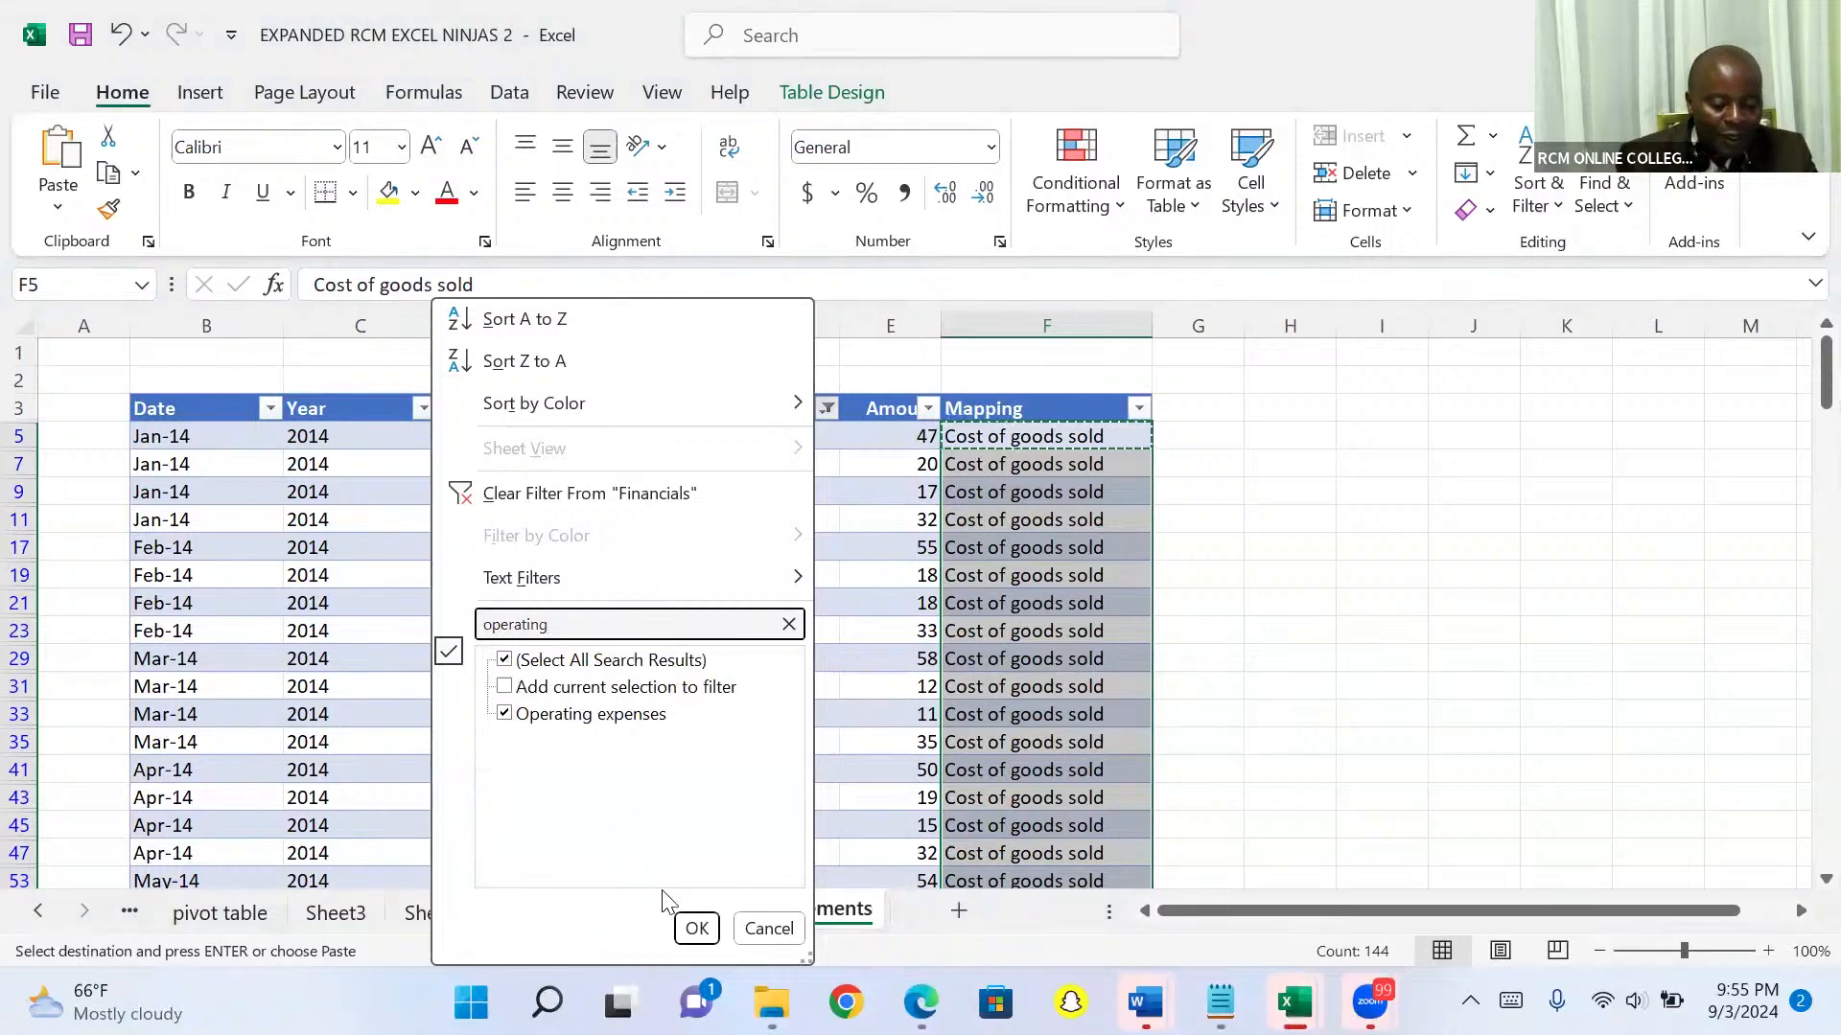
click(695, 929)
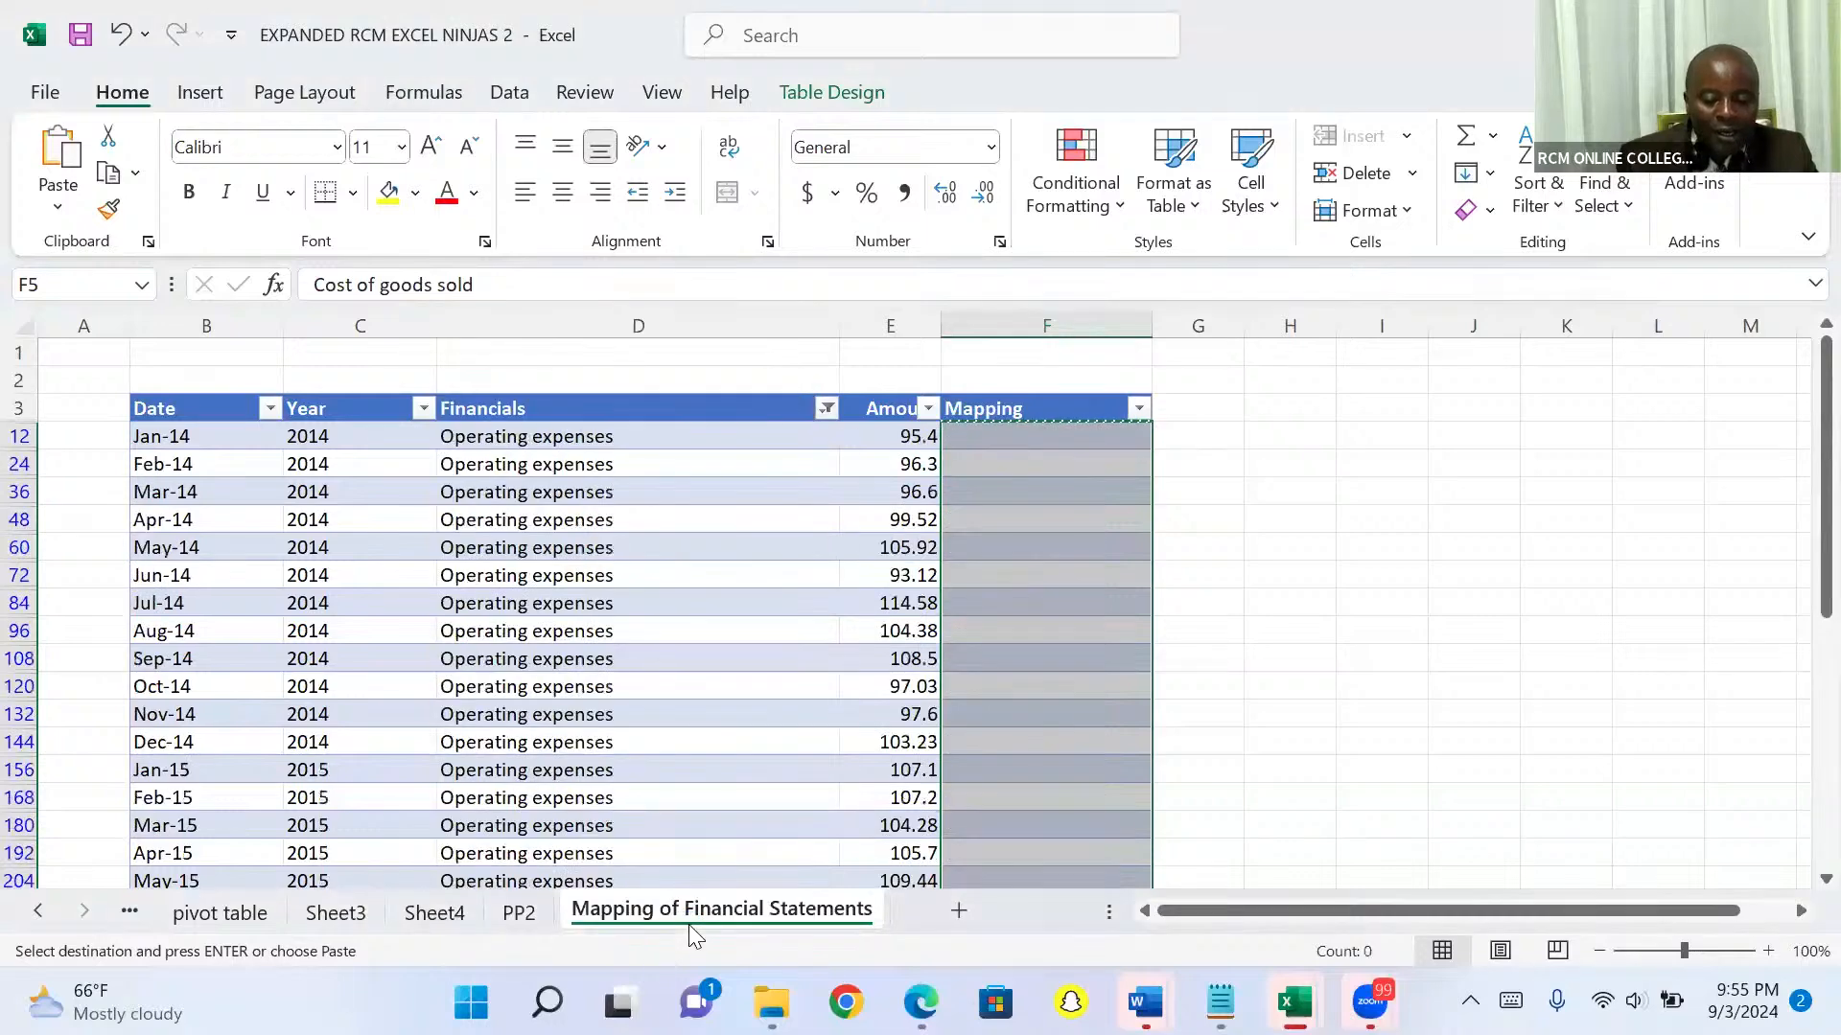
Enter Operating expense in Mapping cell F12, the first filtered row
click(1038, 434)
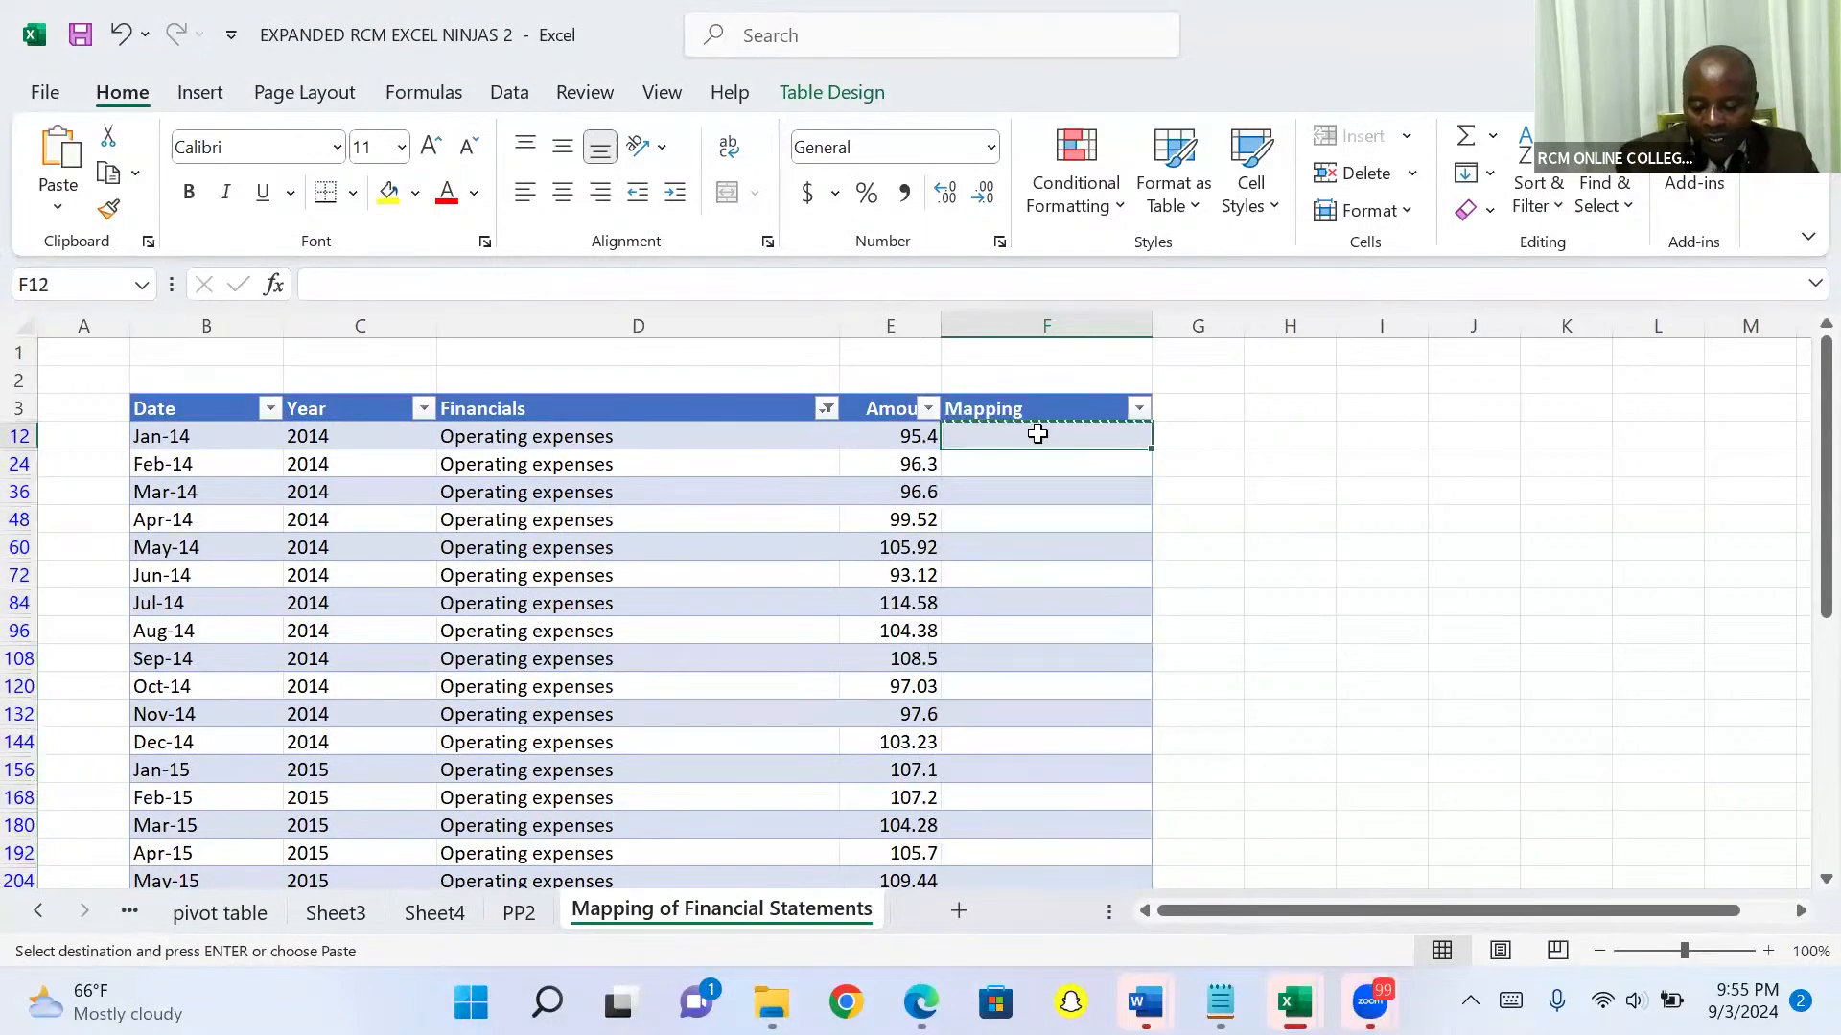
key(Up)
key(Up)
key(Up)
key(Down)
key(Down)
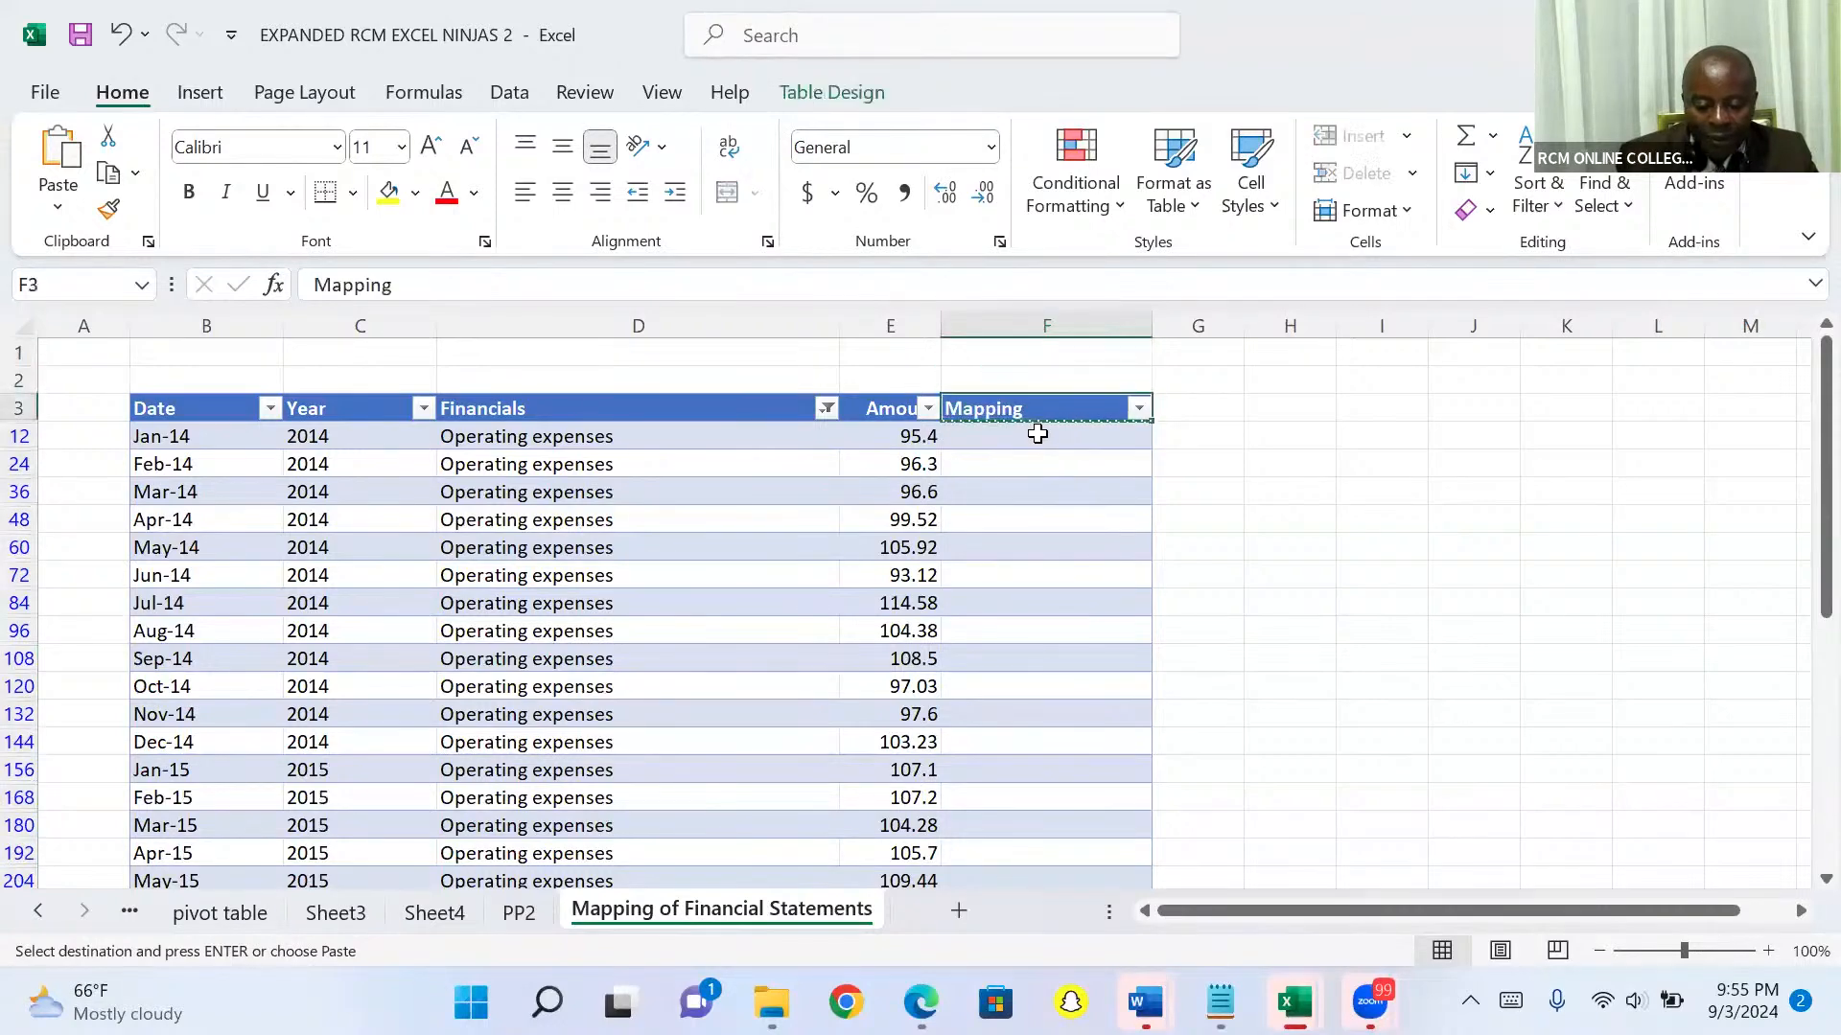
key(Down)
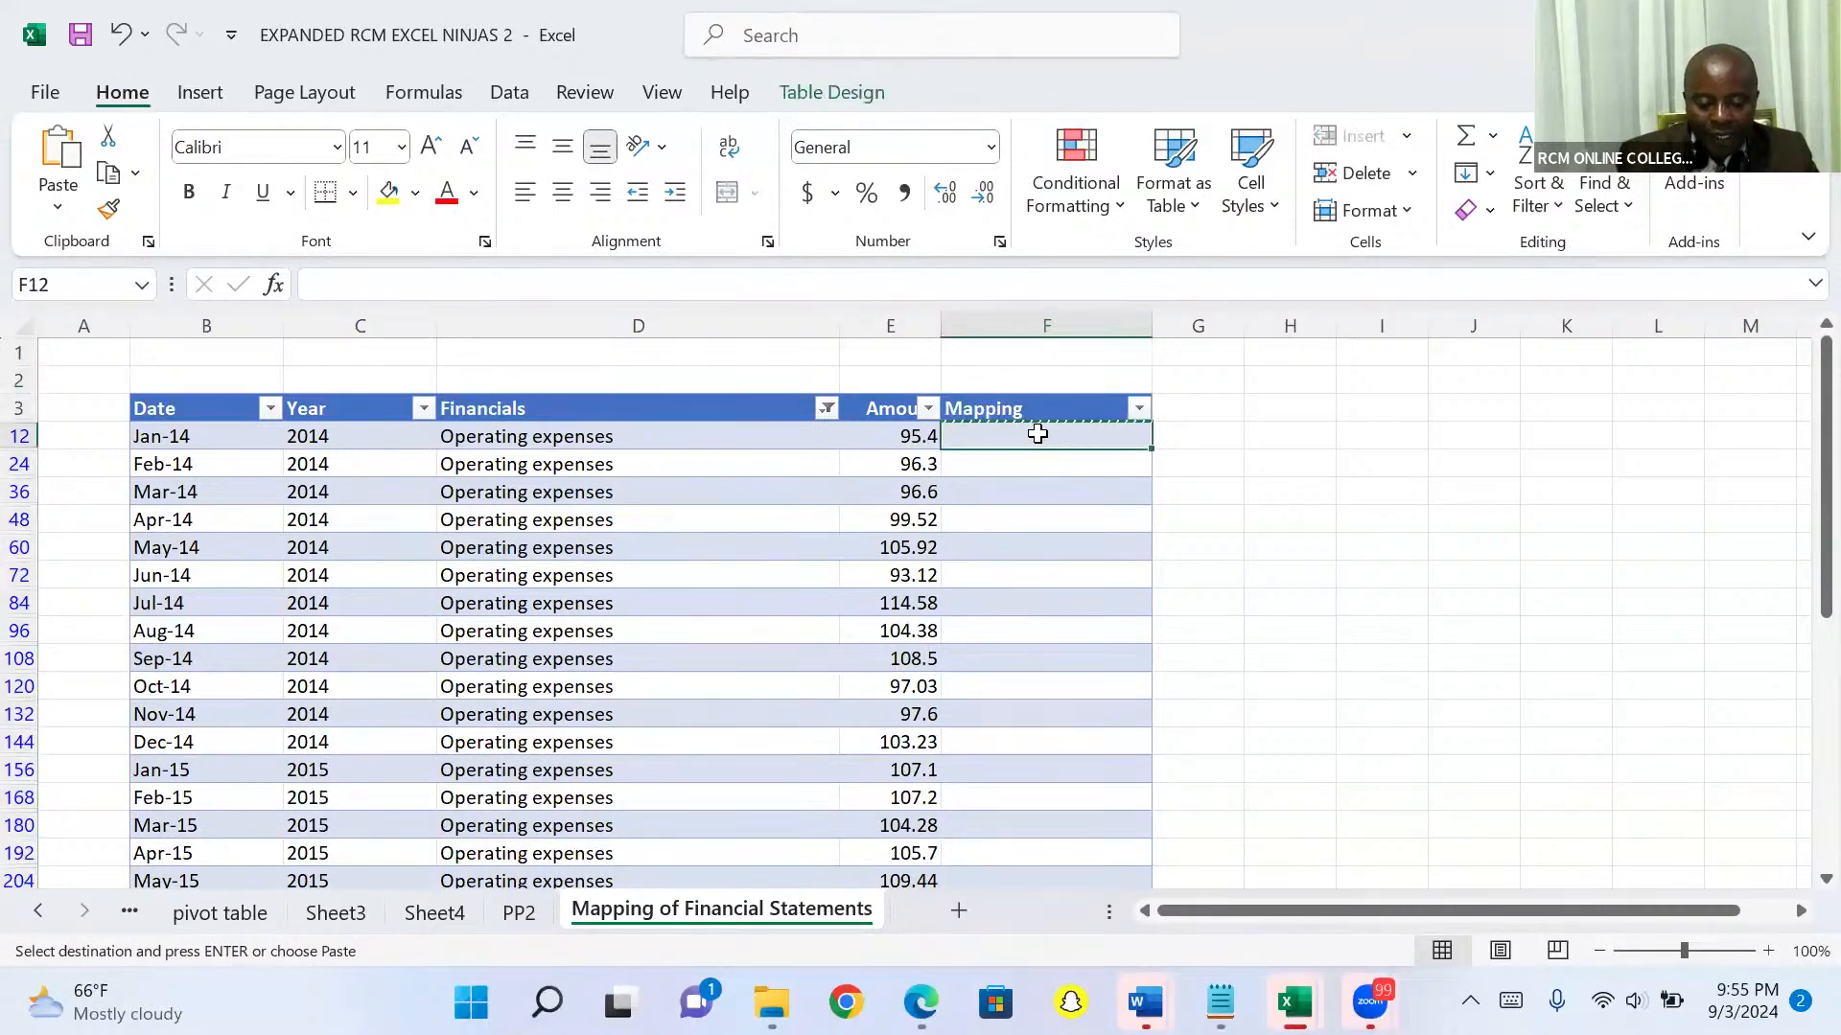
text(O)
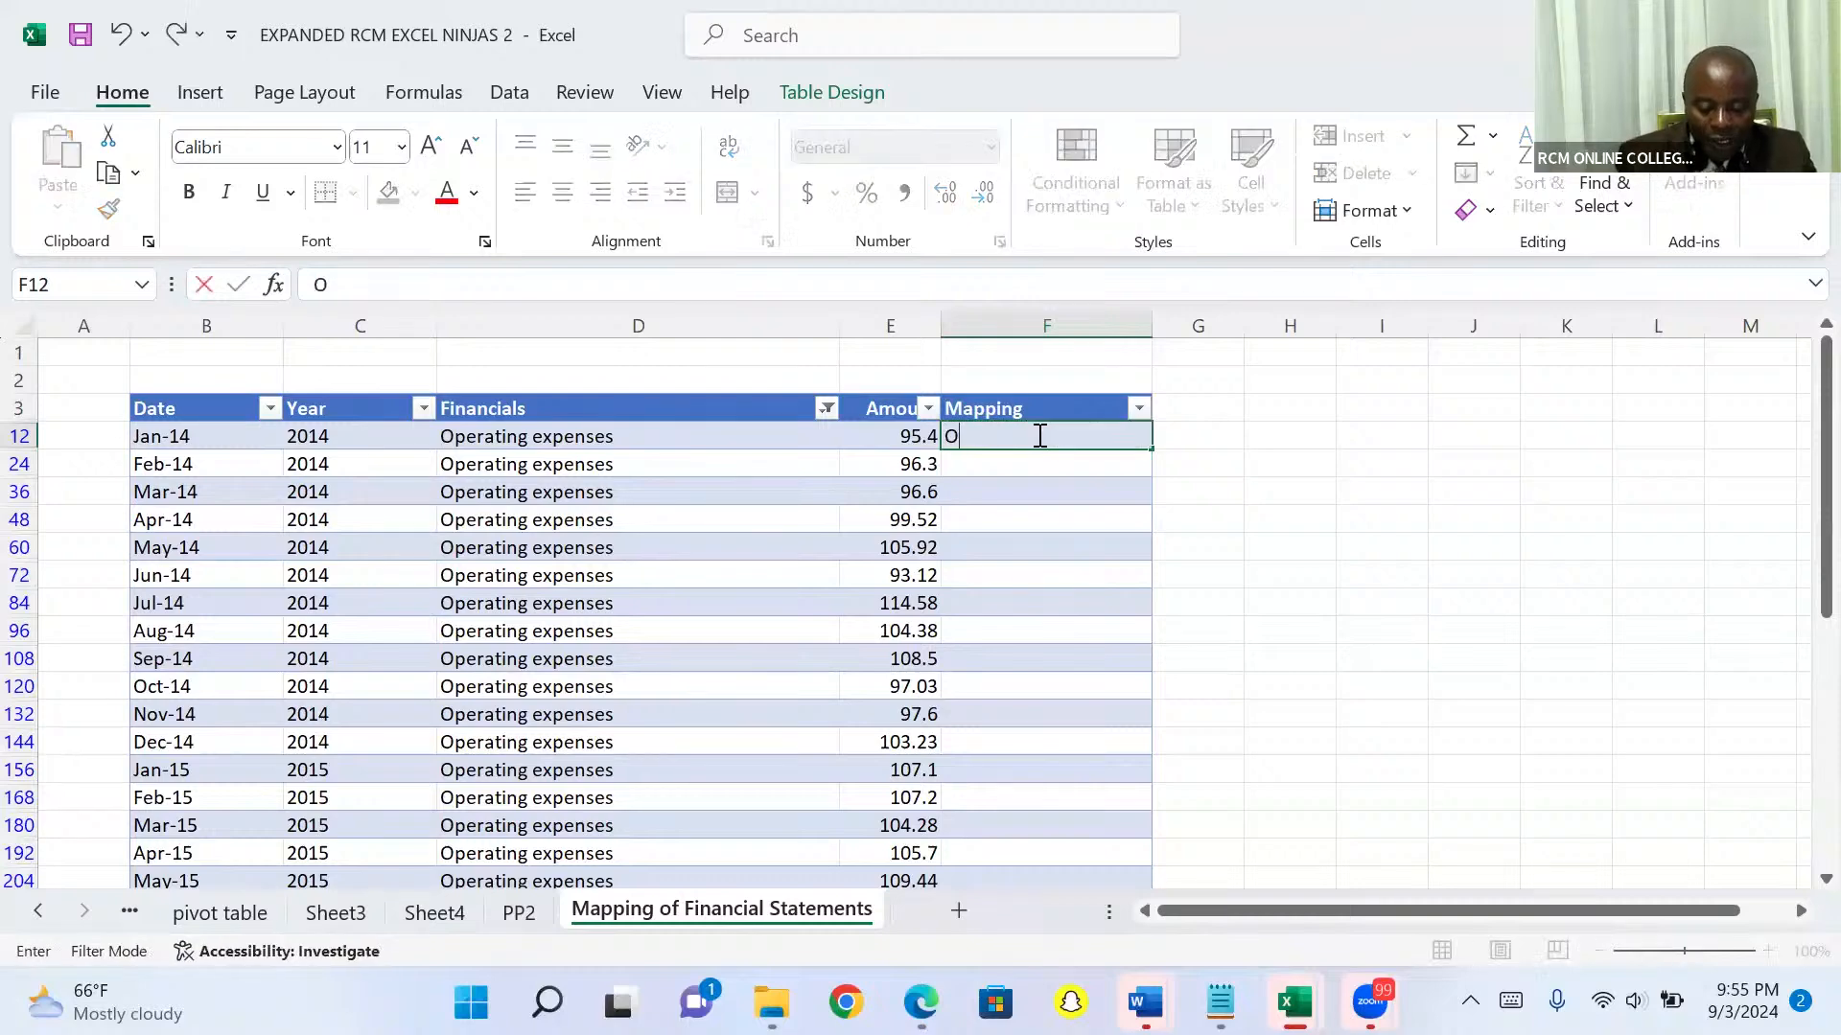
text(p)
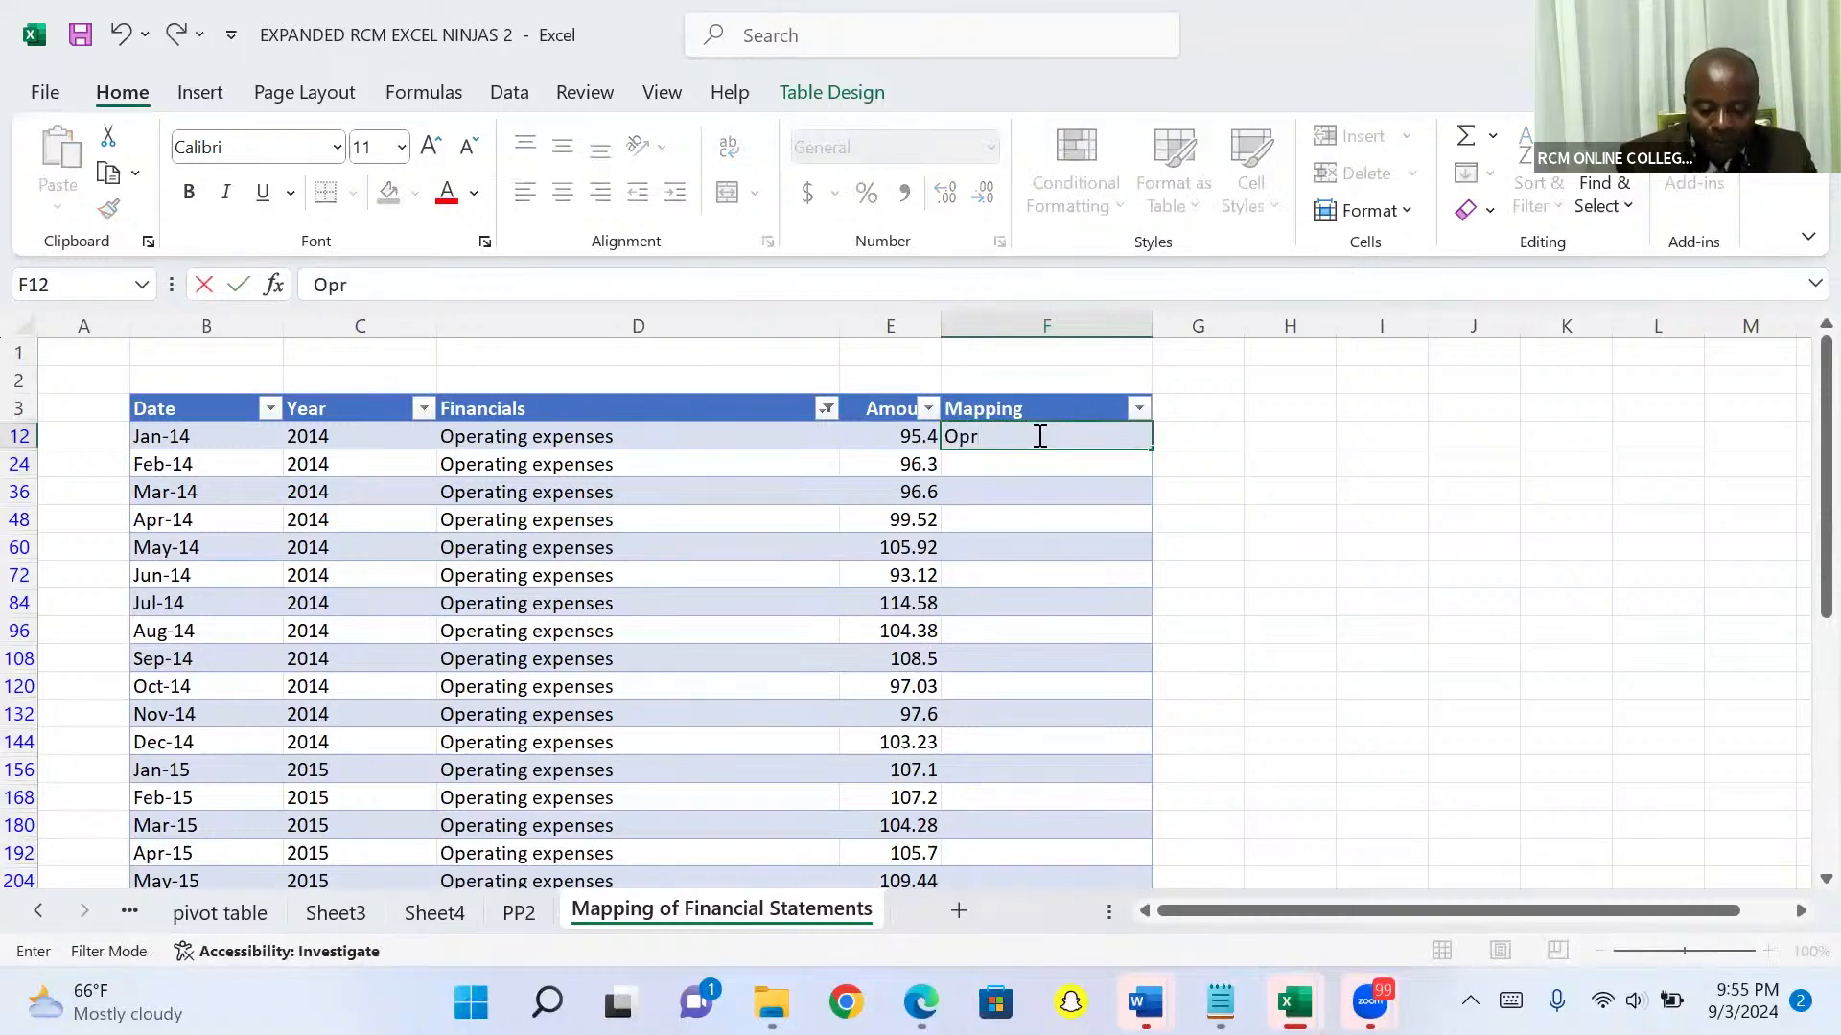
text(erating)
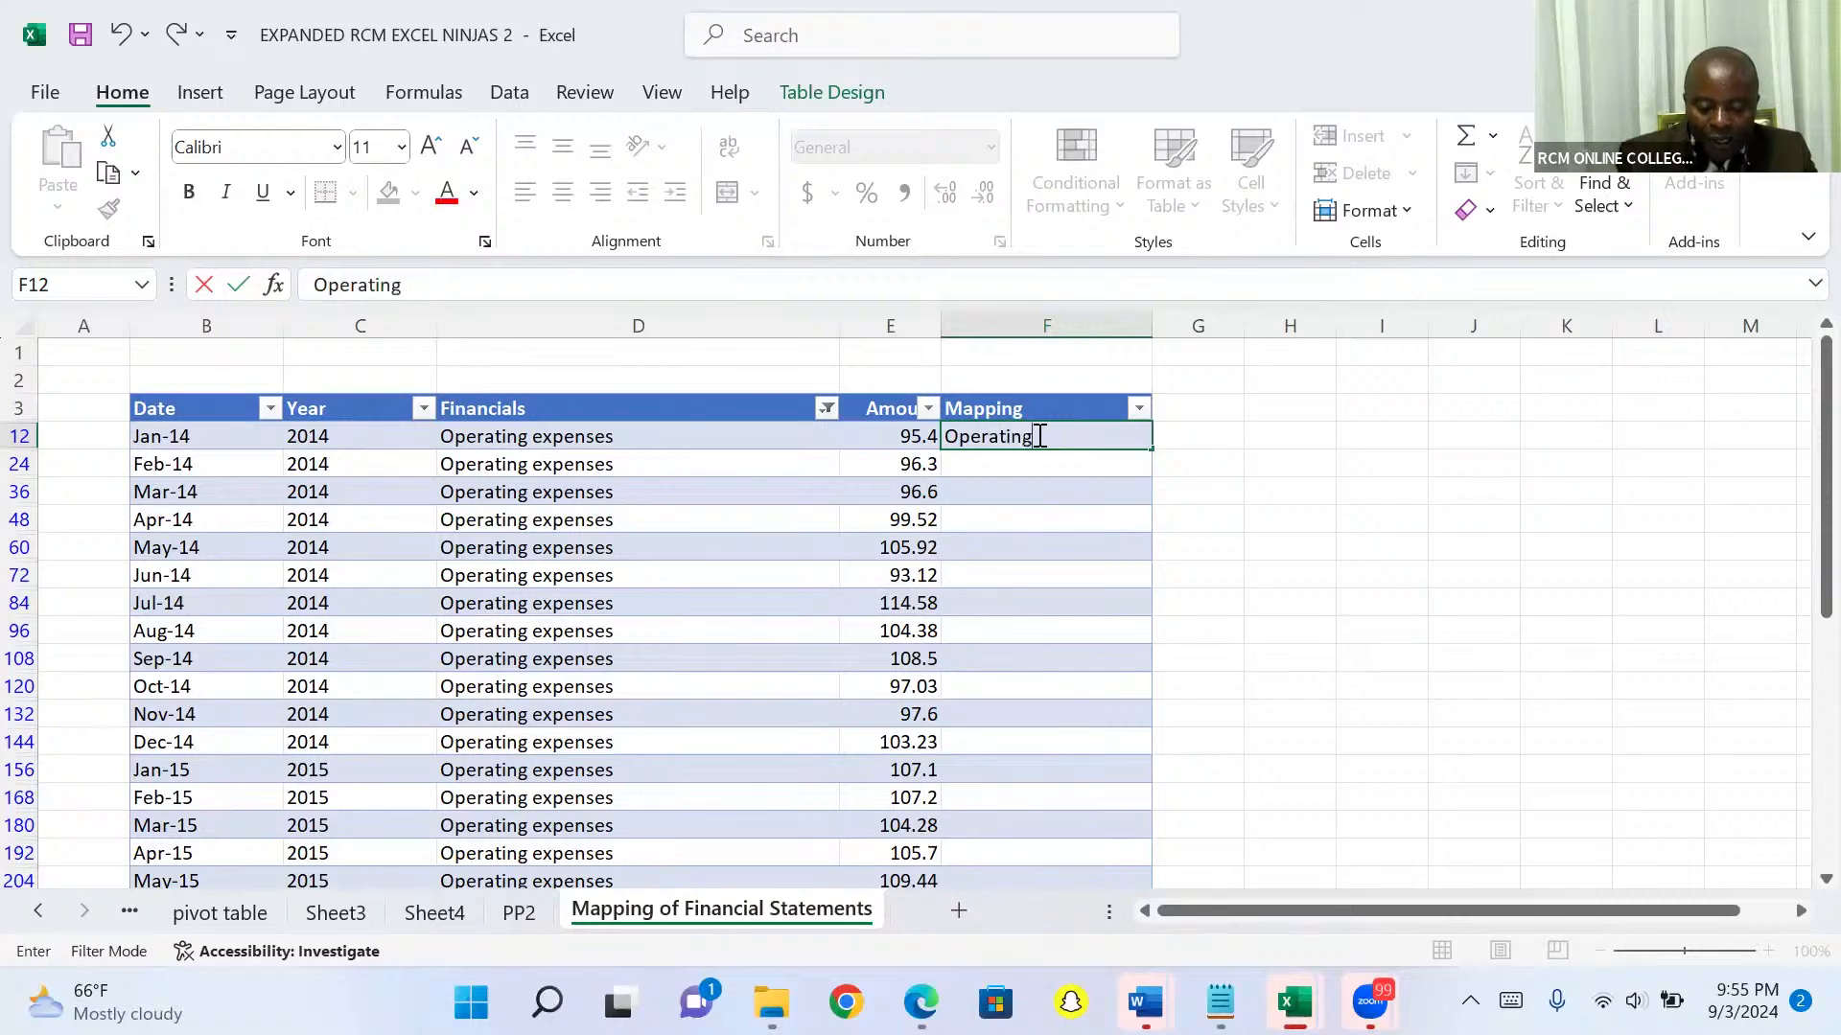
text( expense)
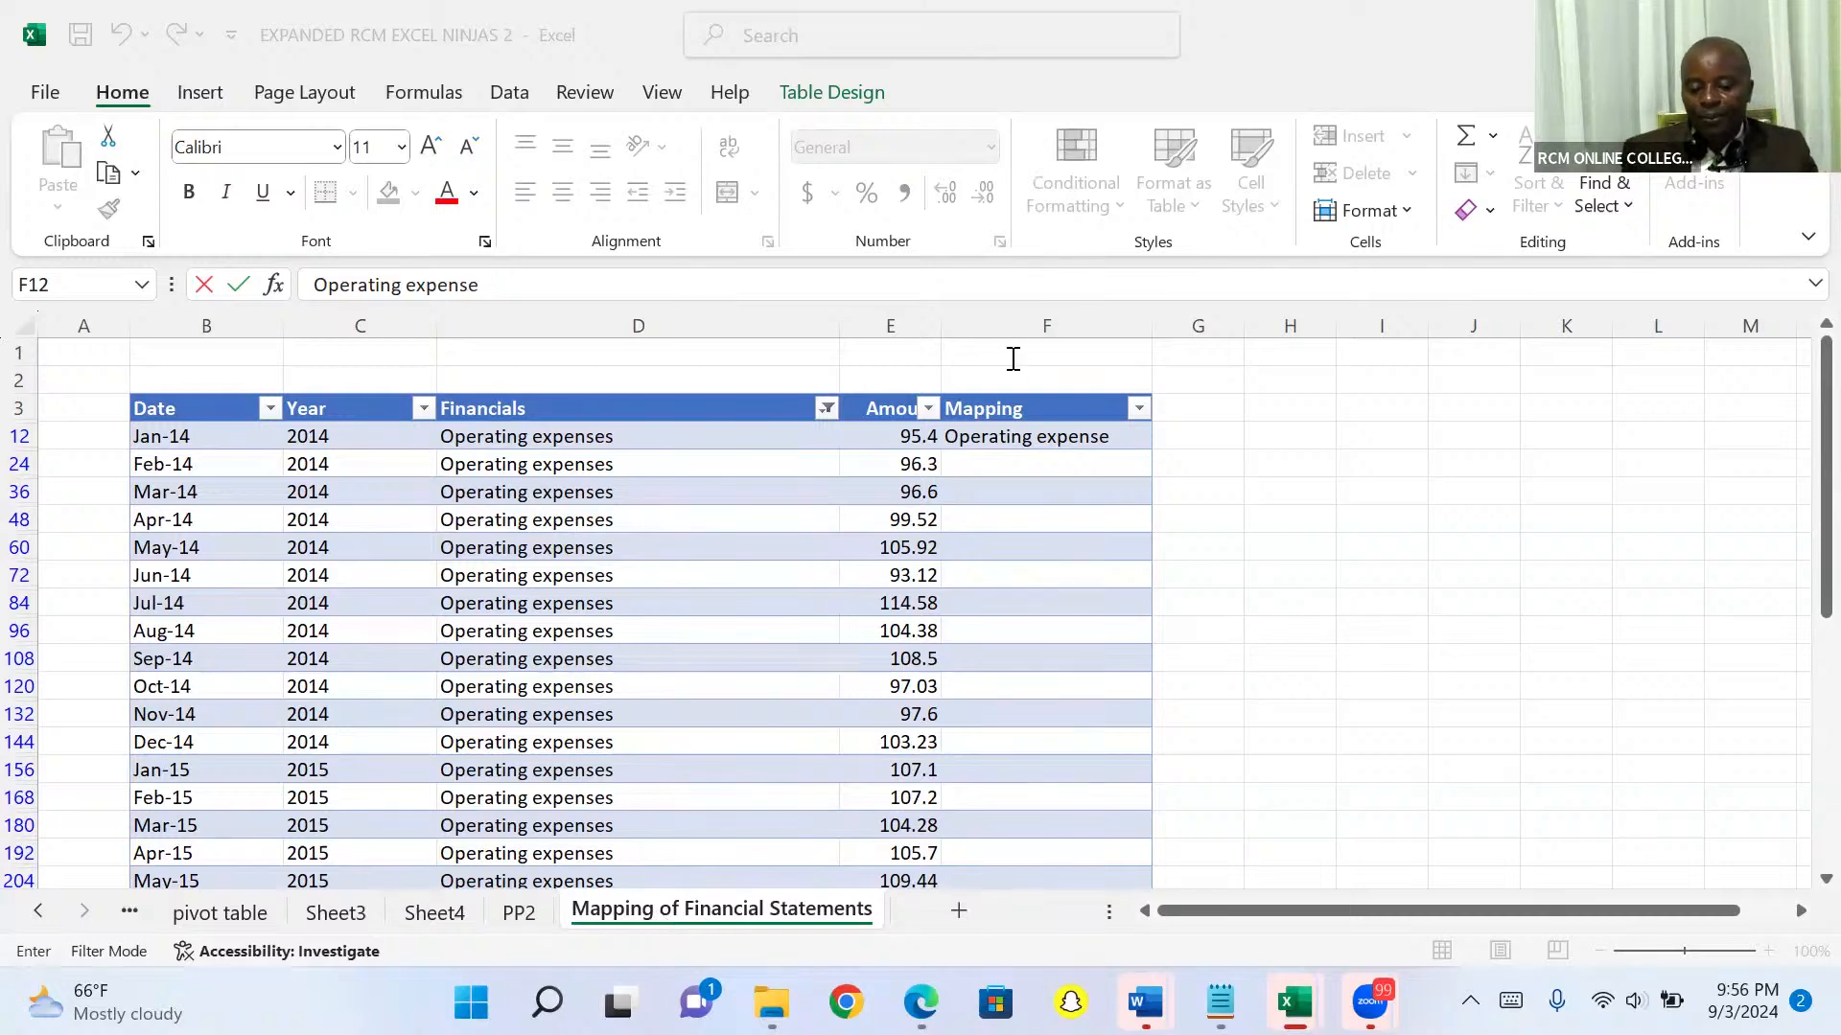
click(1037, 446)
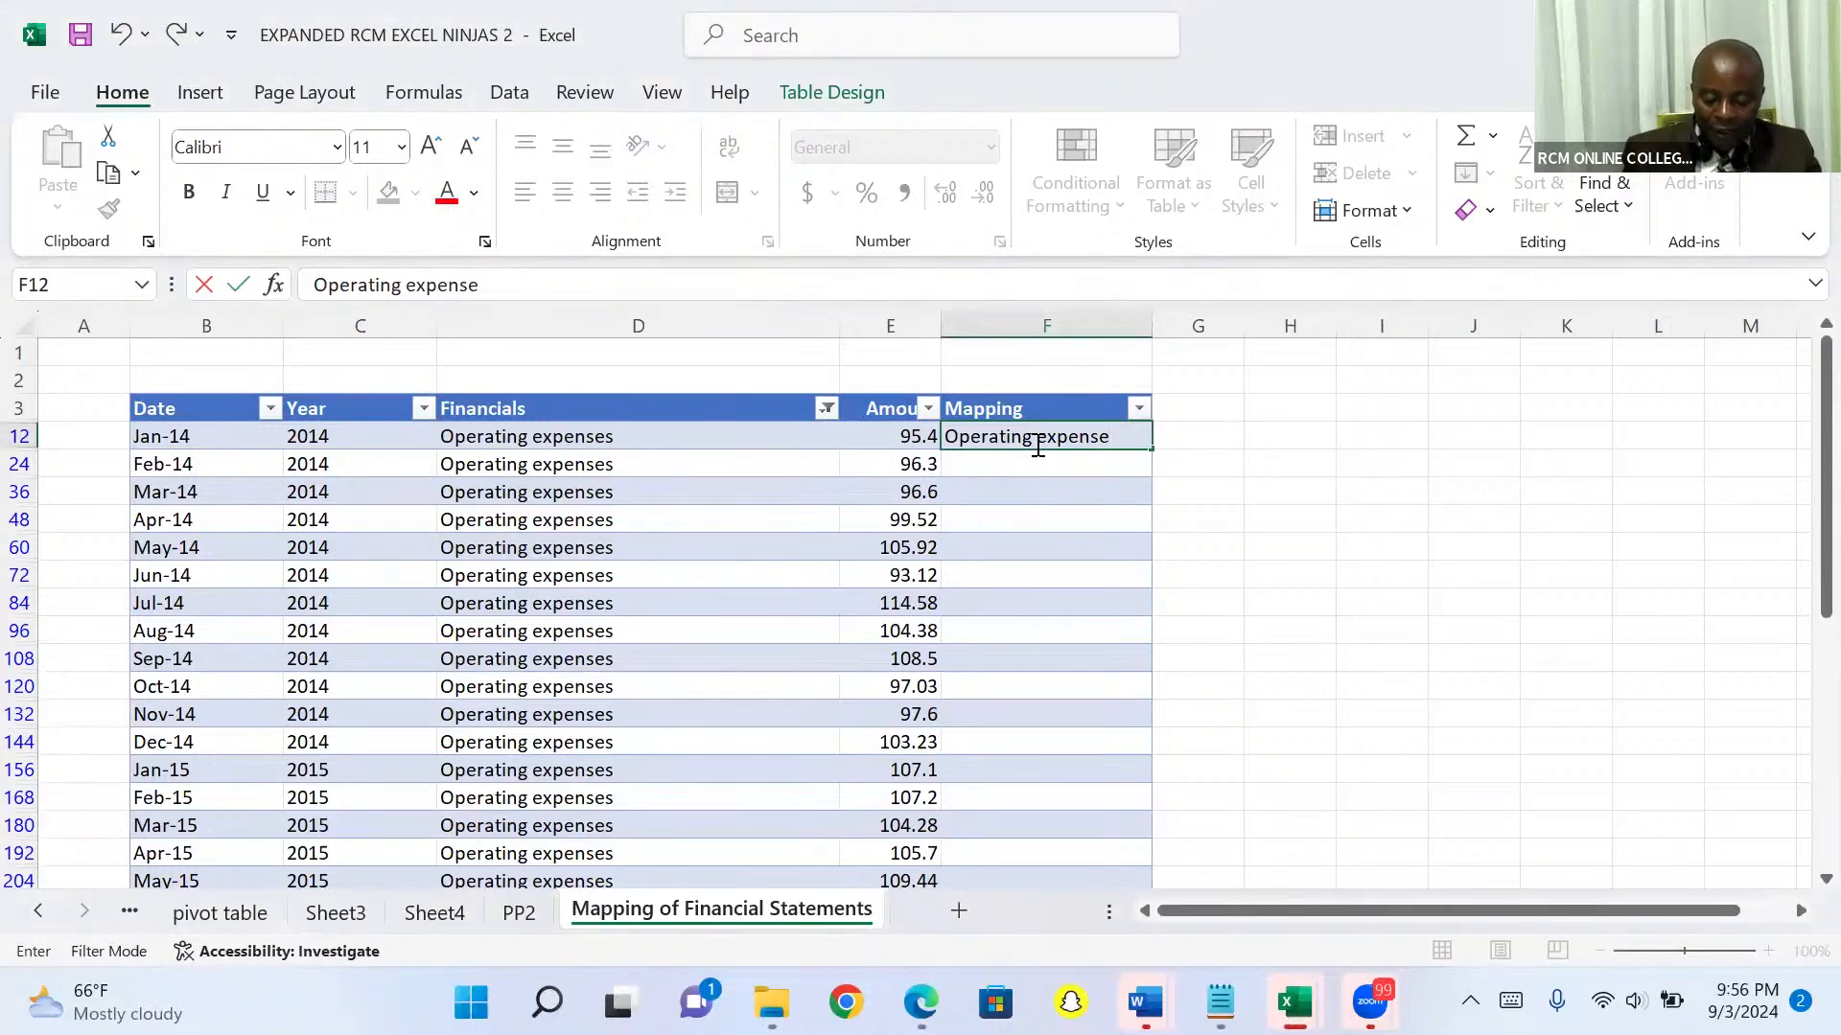
key(Escape)
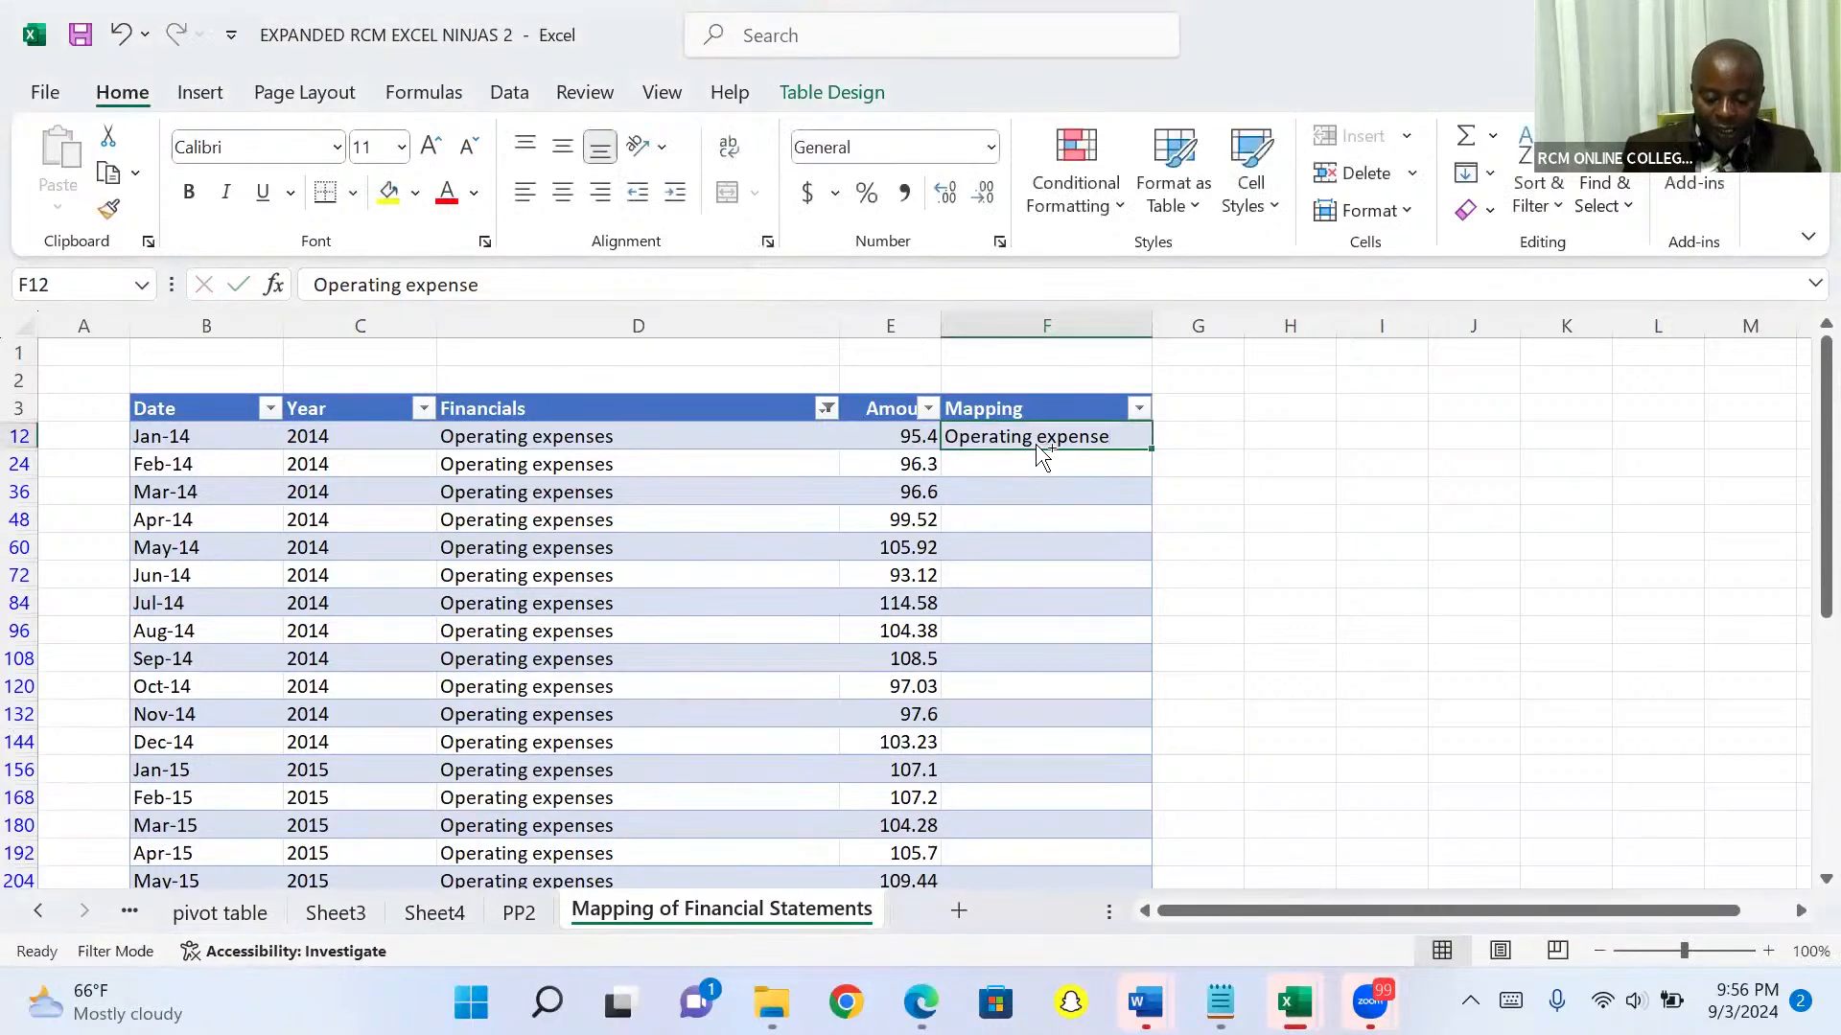
Copy Operating expense from F12 and paste it into all the filtered Operating expenses rows of the Mapping column
key(ctrl+c)
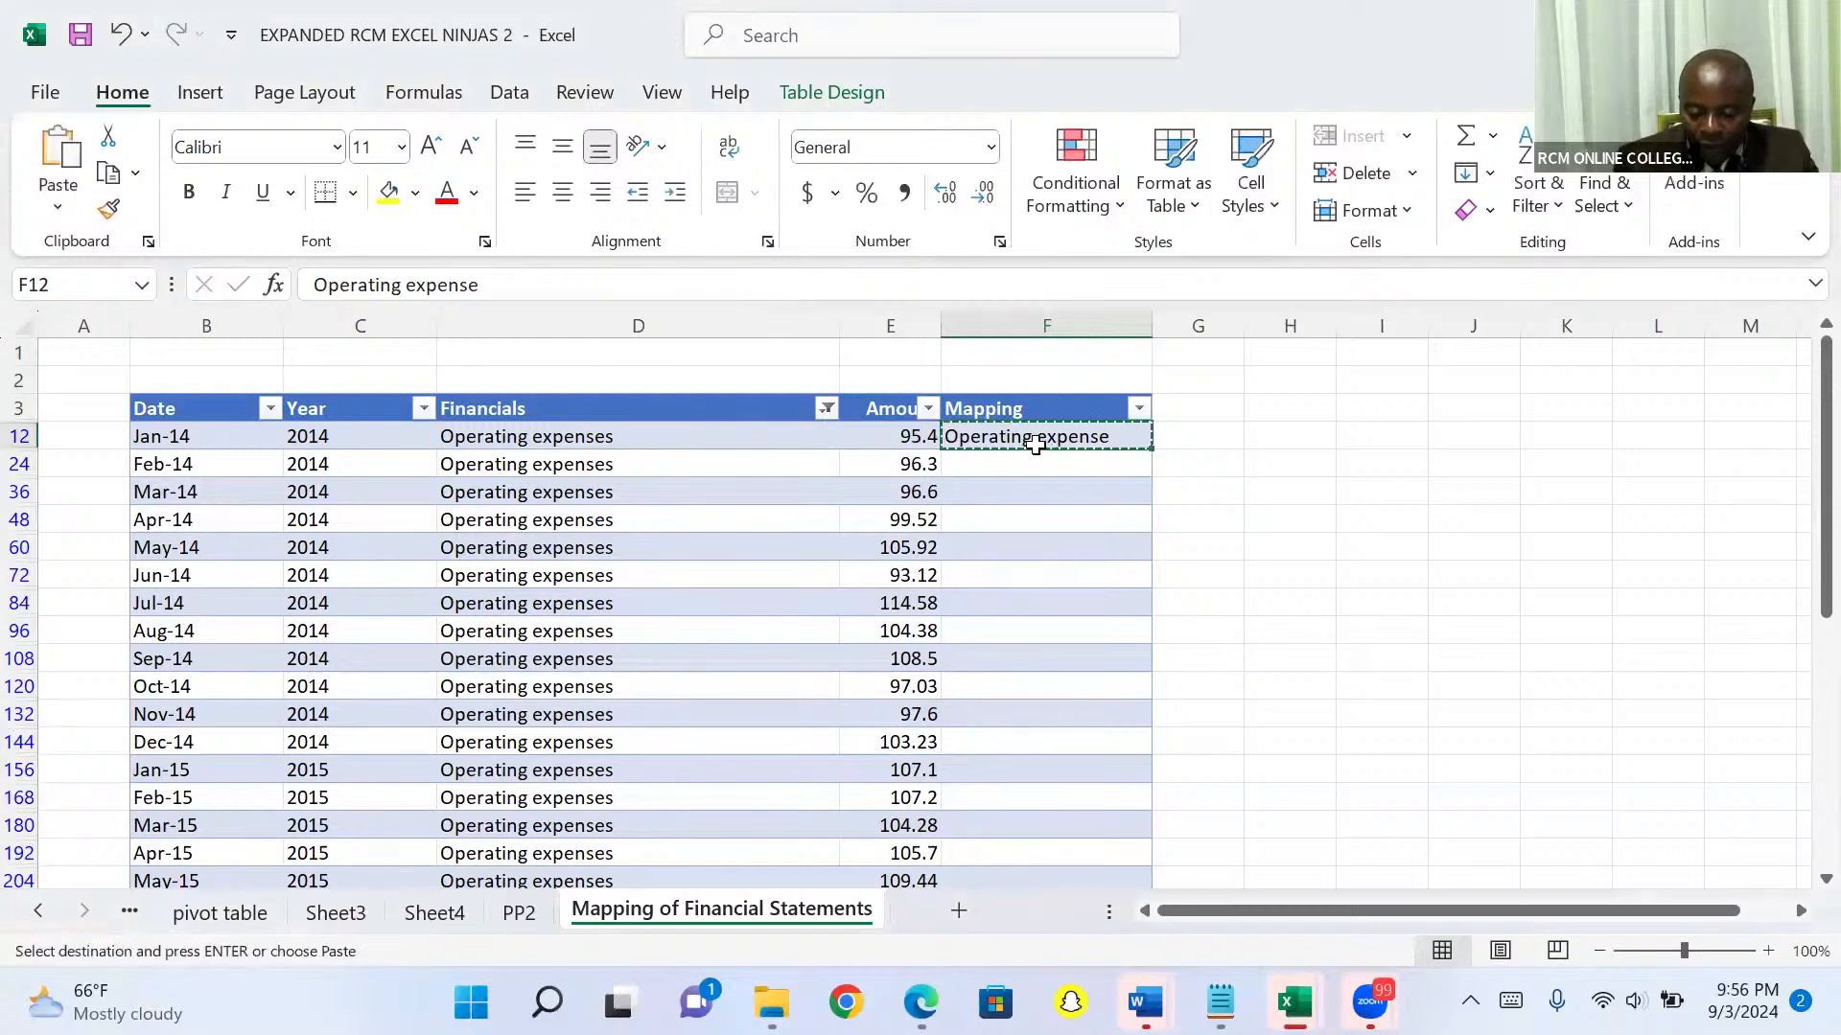
key(ctrl+shift+Down)
key(ctrl+v)
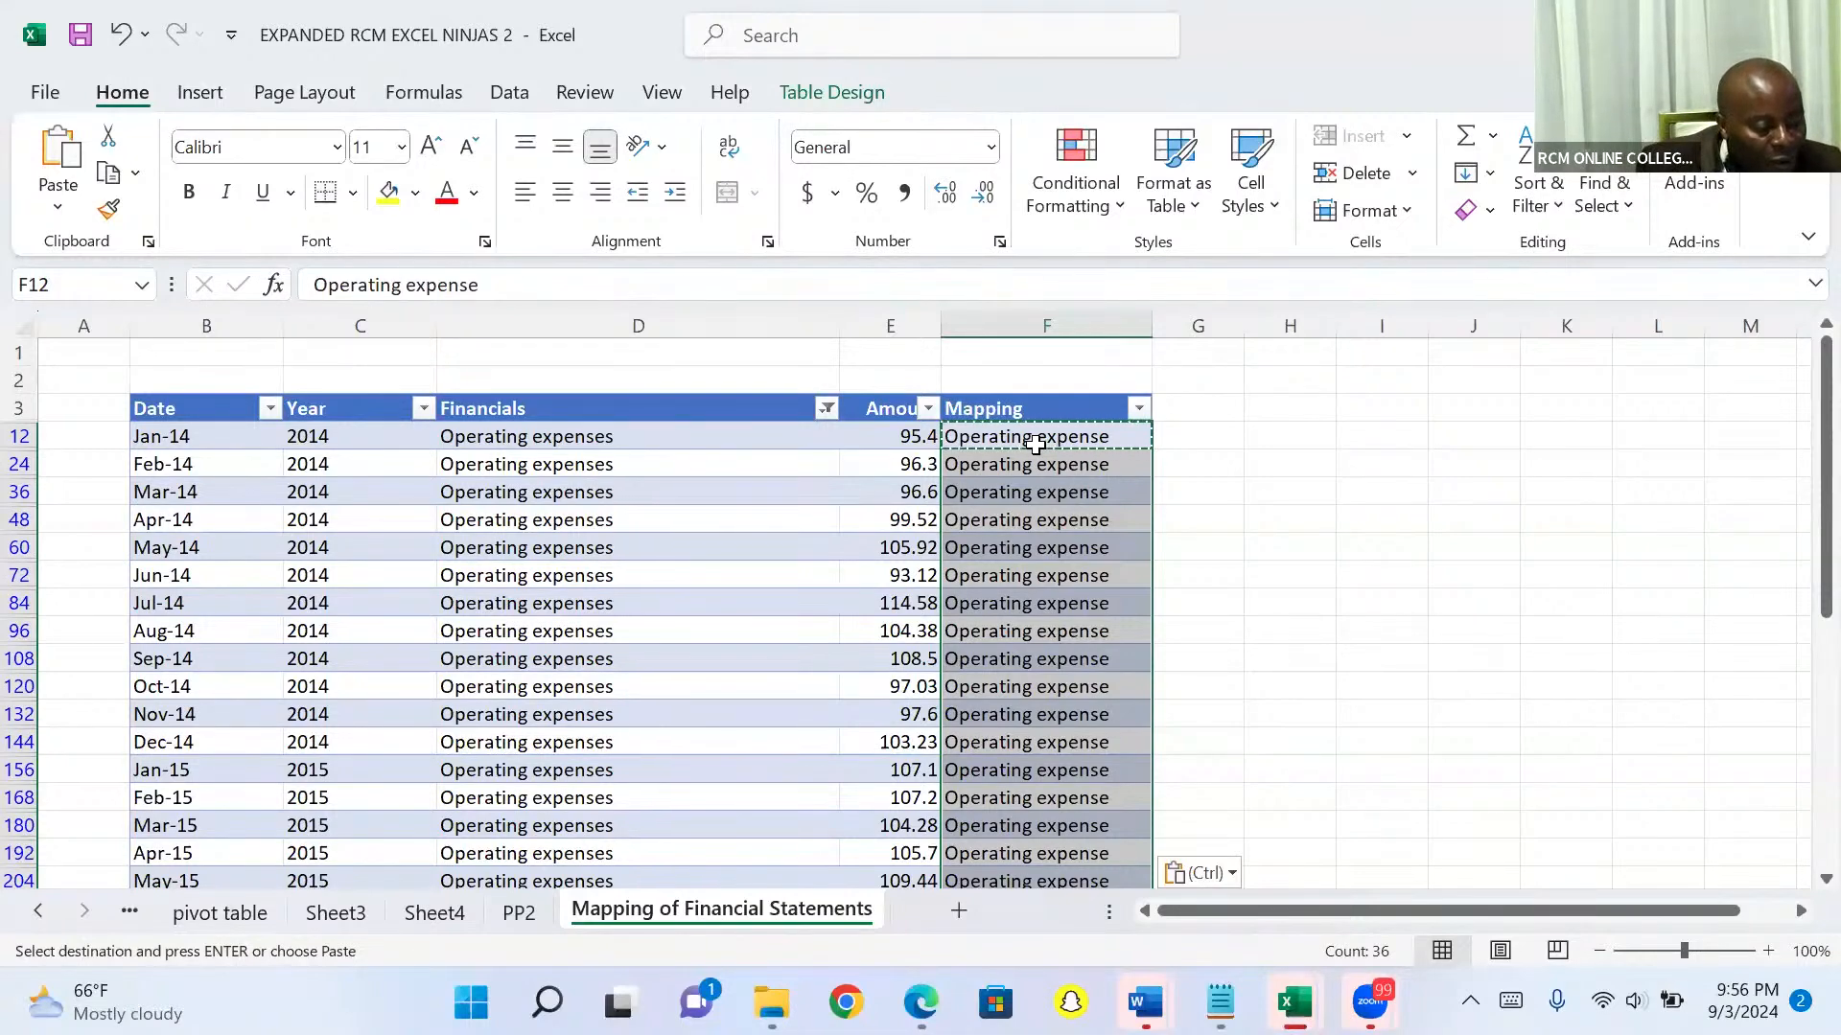
Filter the Financials column to show only the D&A rows
click(827, 409)
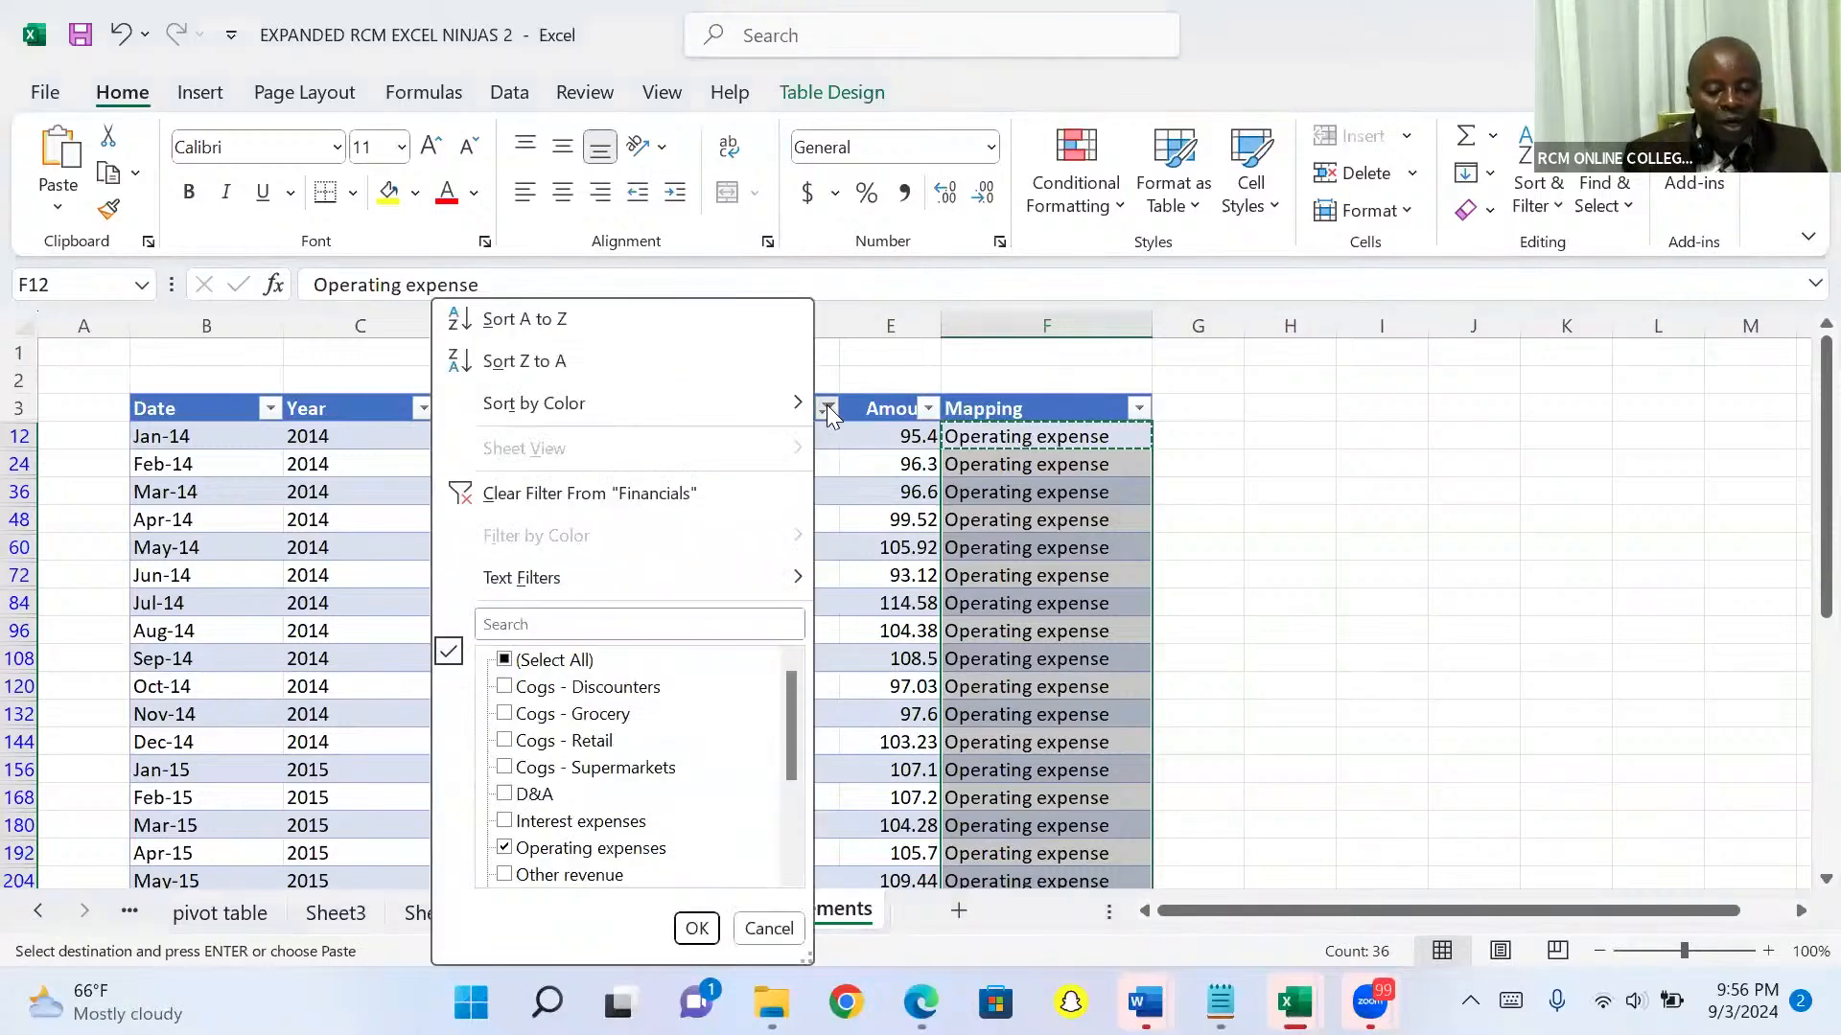
click(559, 619)
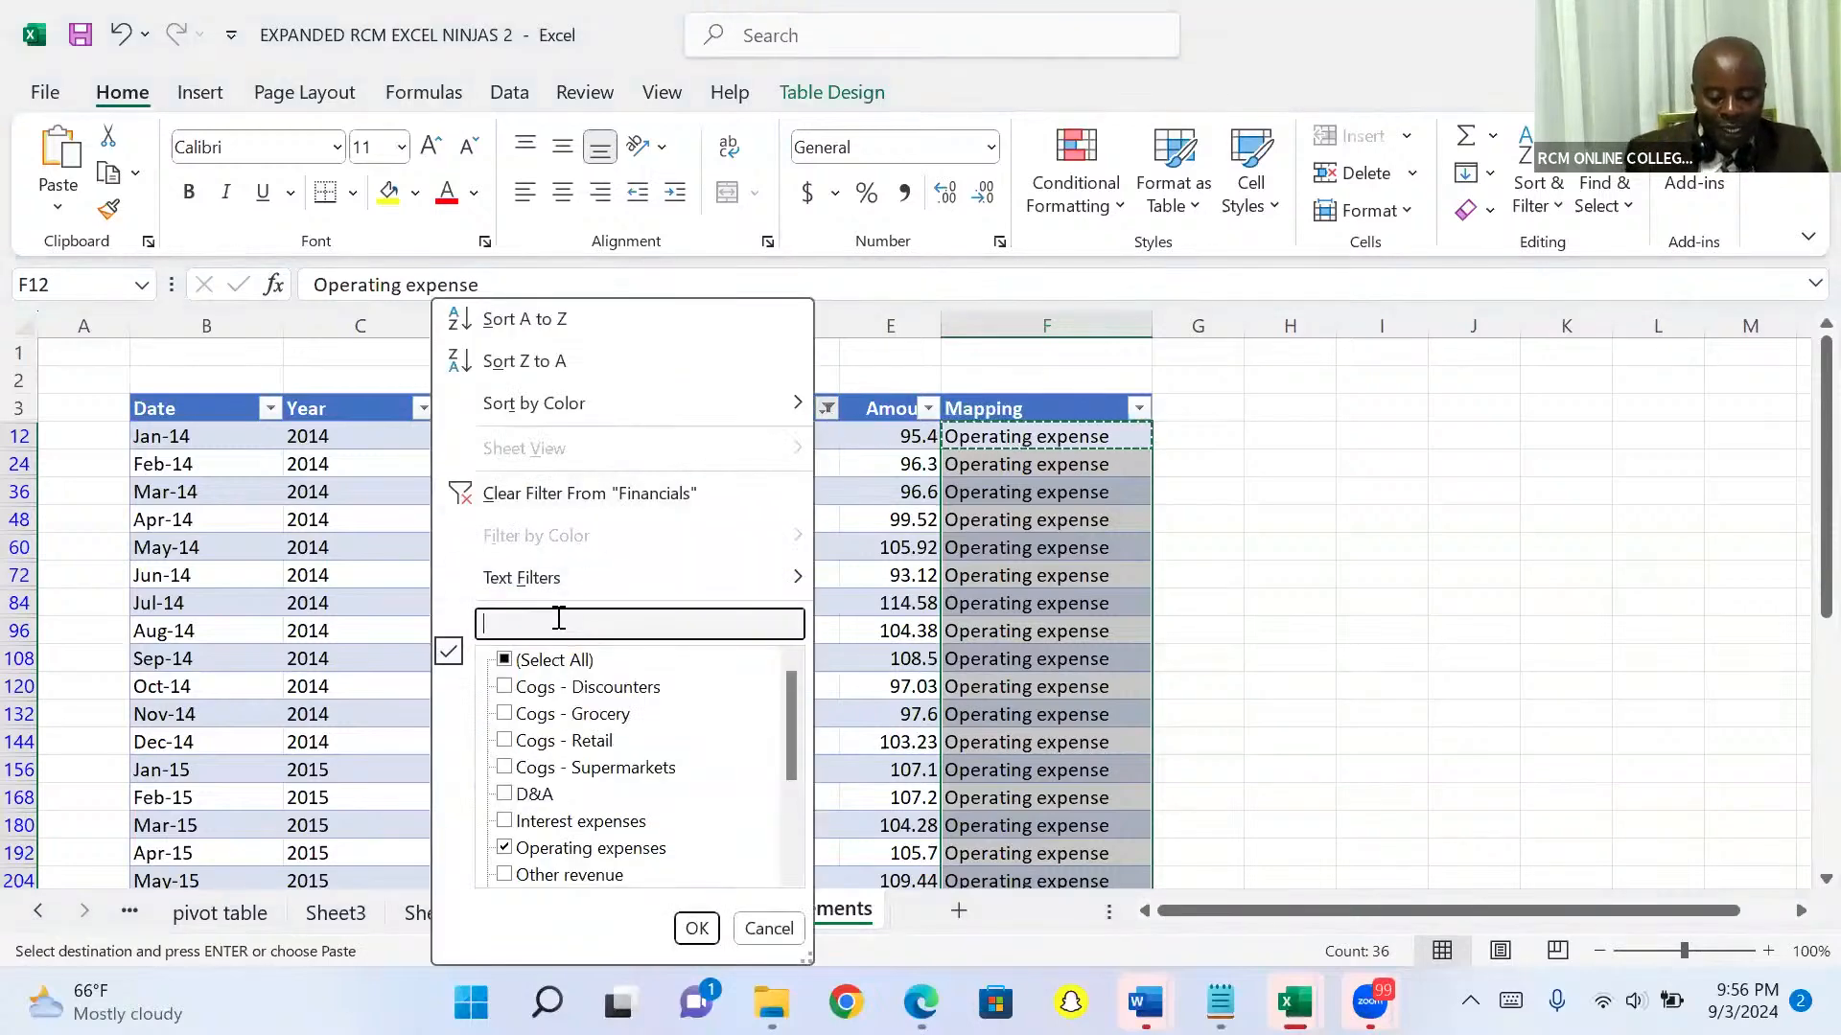
text(d)
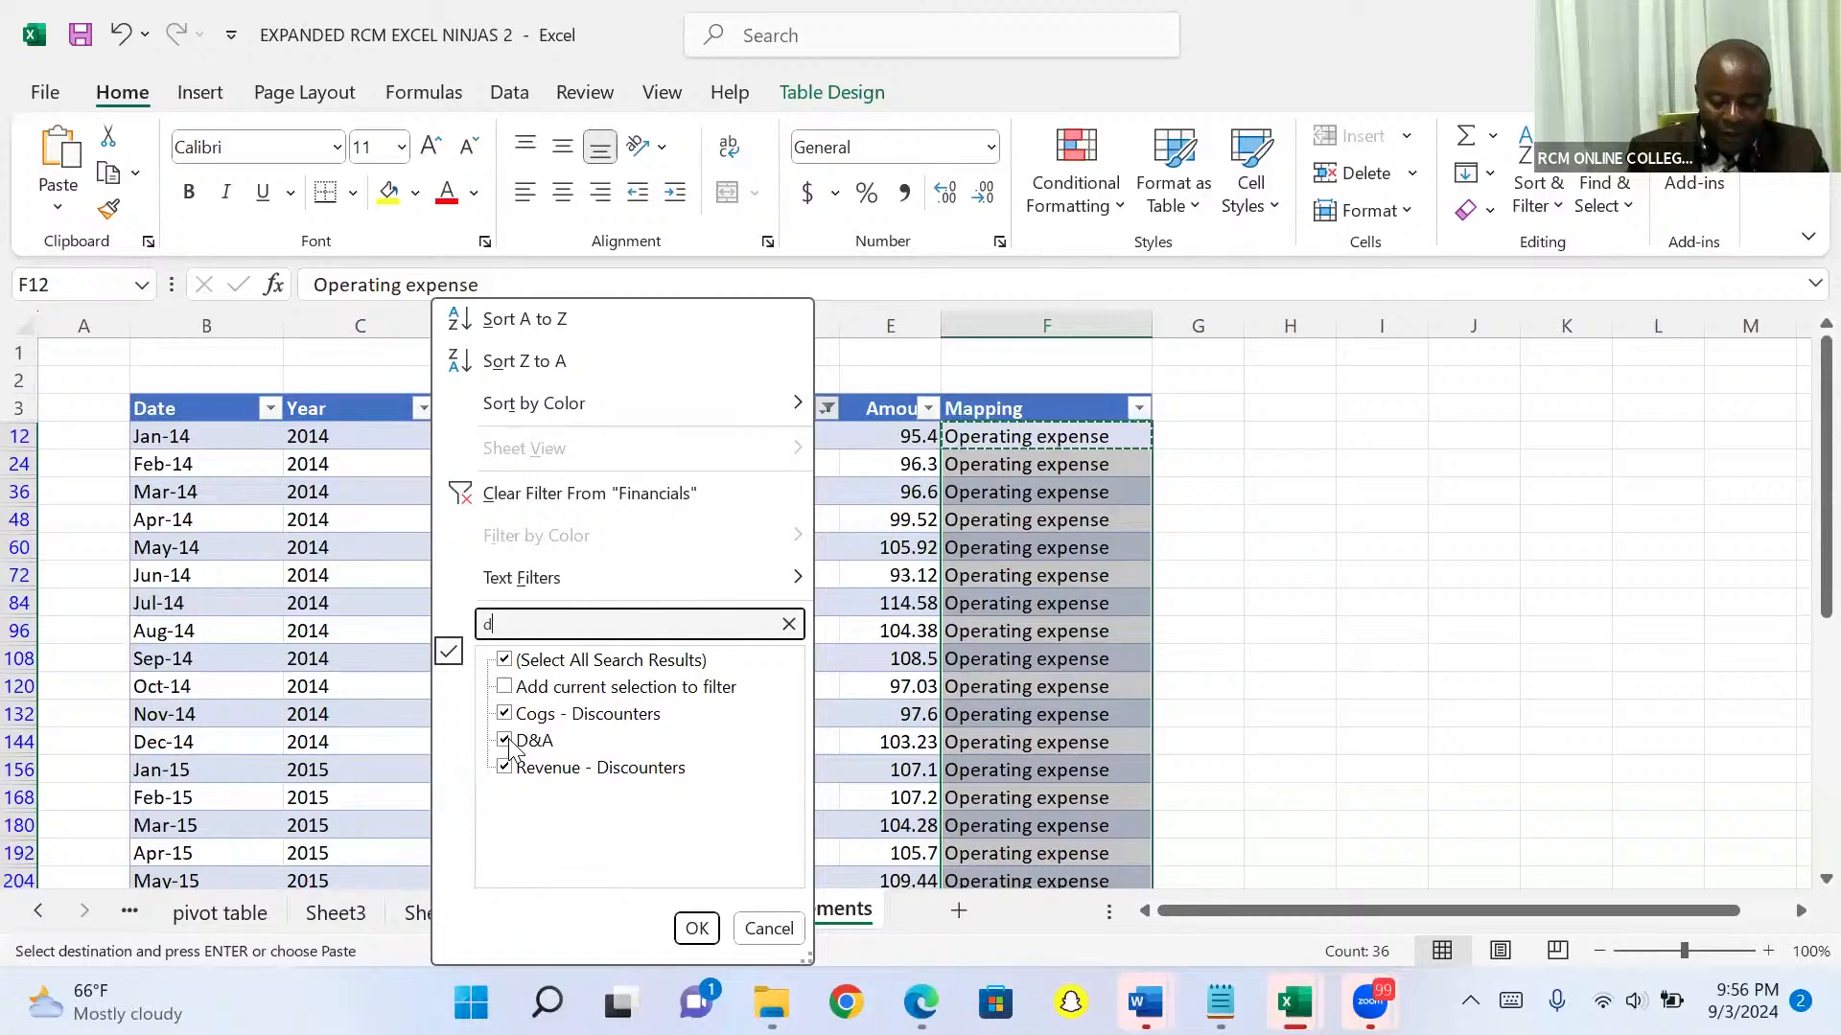
text(&a)
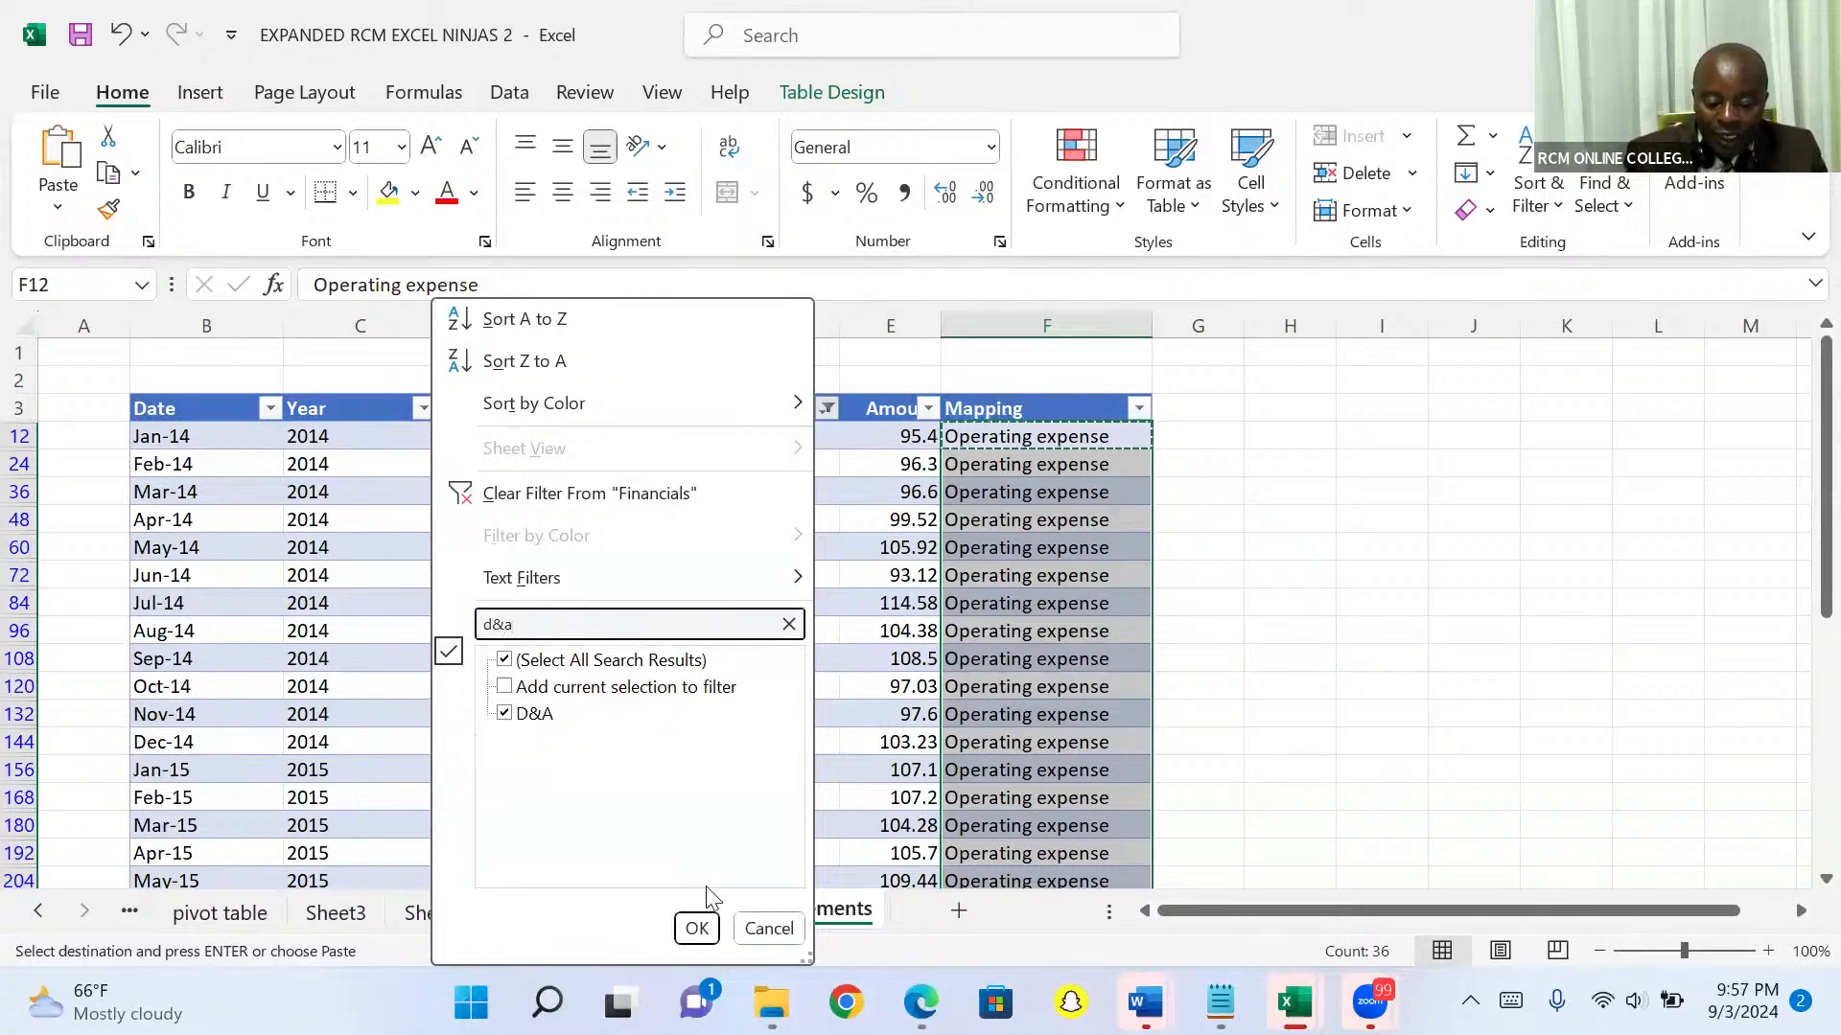
click(696, 930)
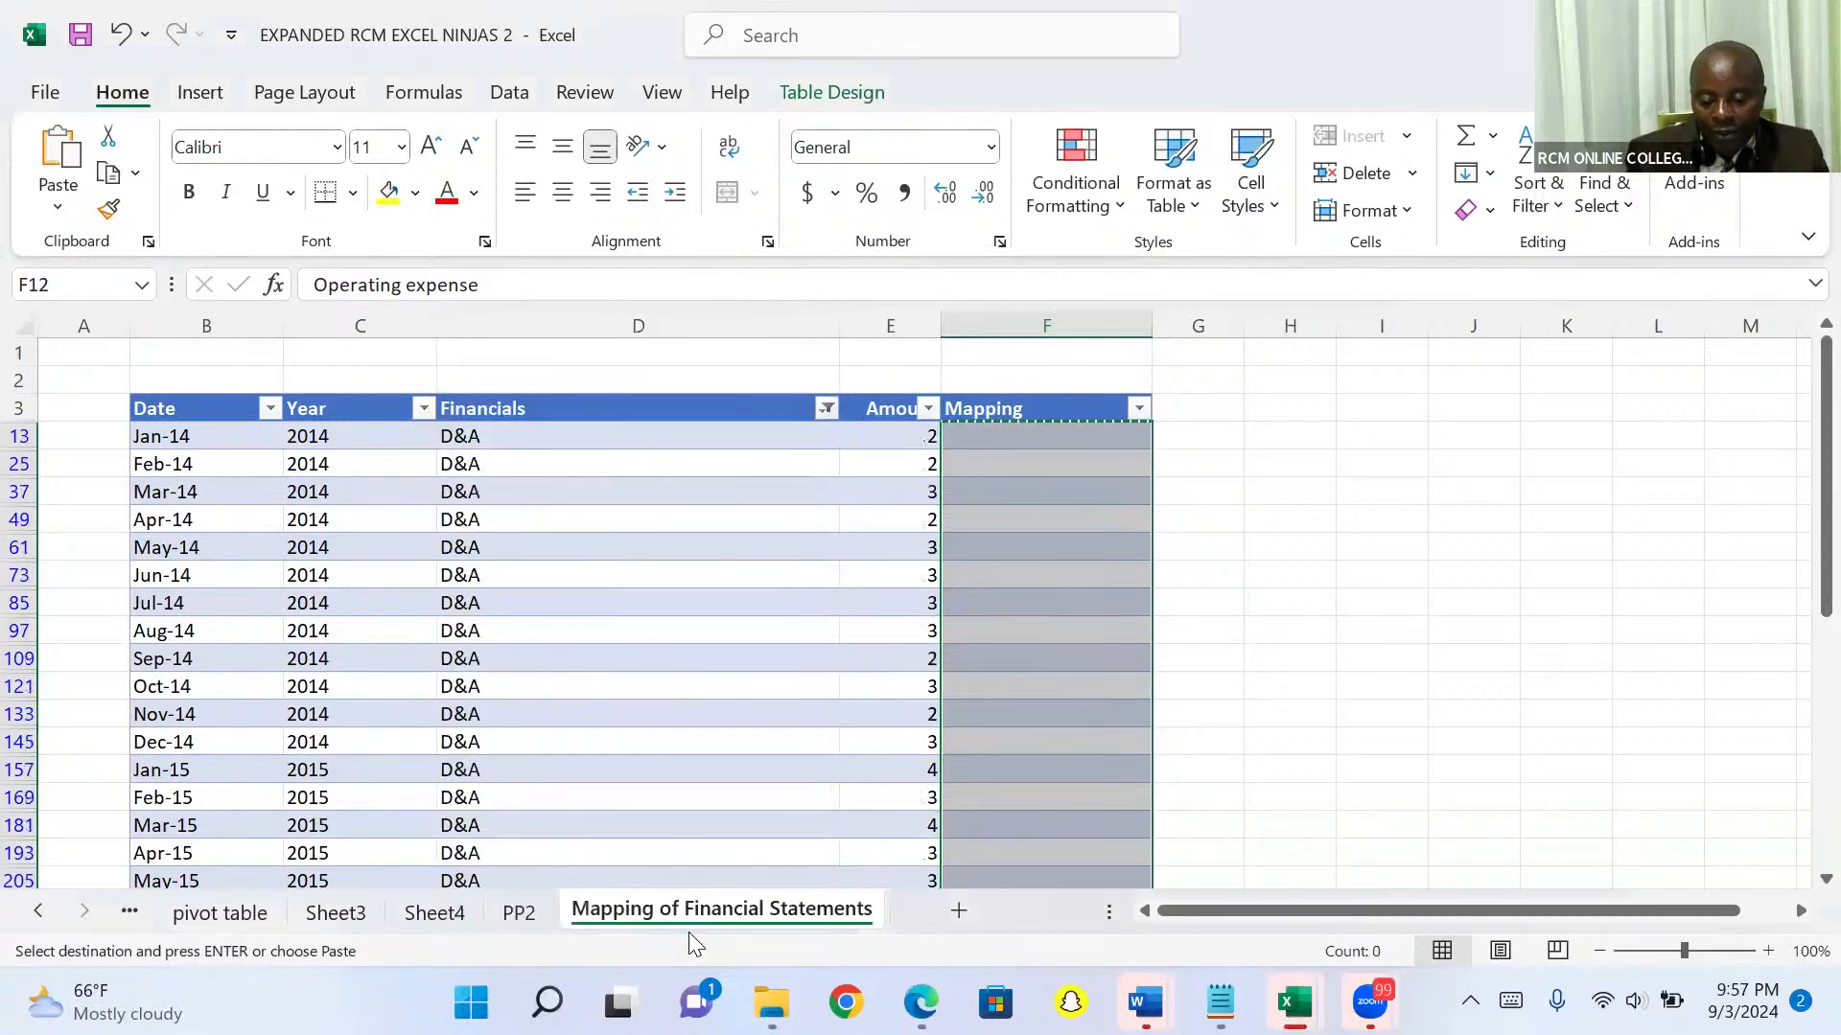
Enter Depreciation and armotisation in Mapping cell F13, the first D&A row
click(1001, 442)
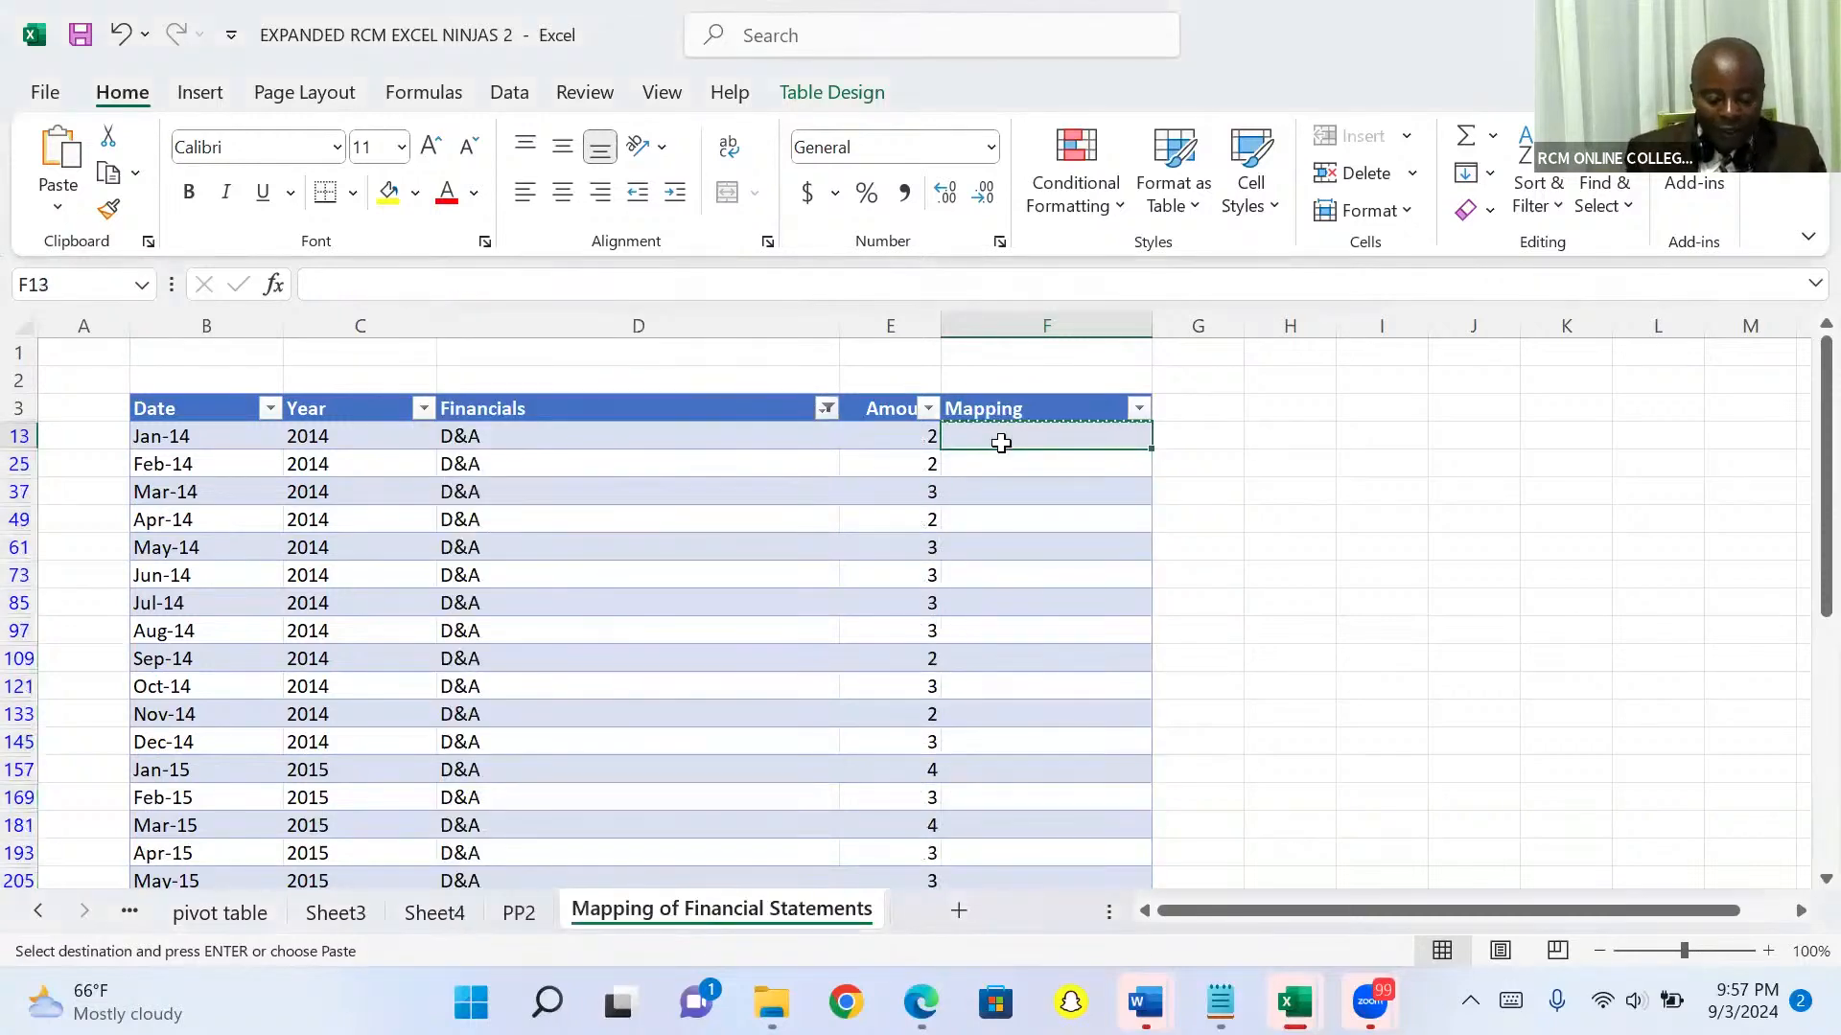
text(Depre)
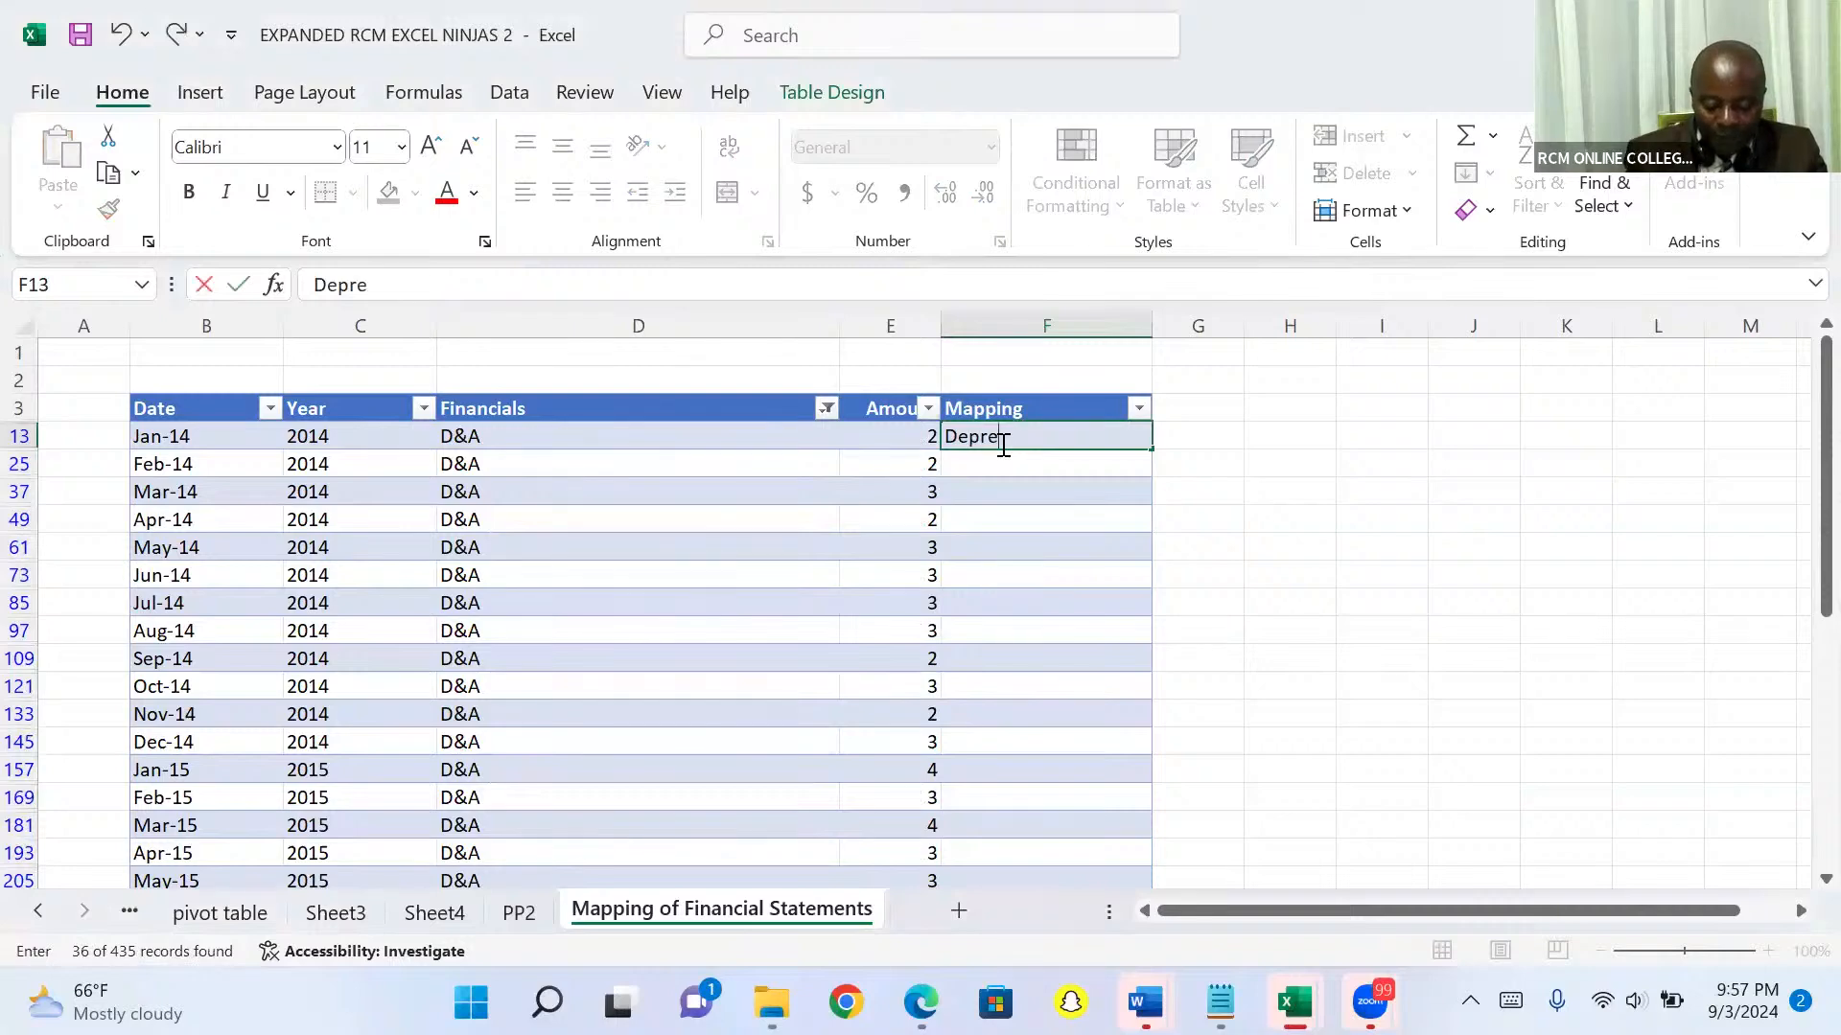
text(ciation)
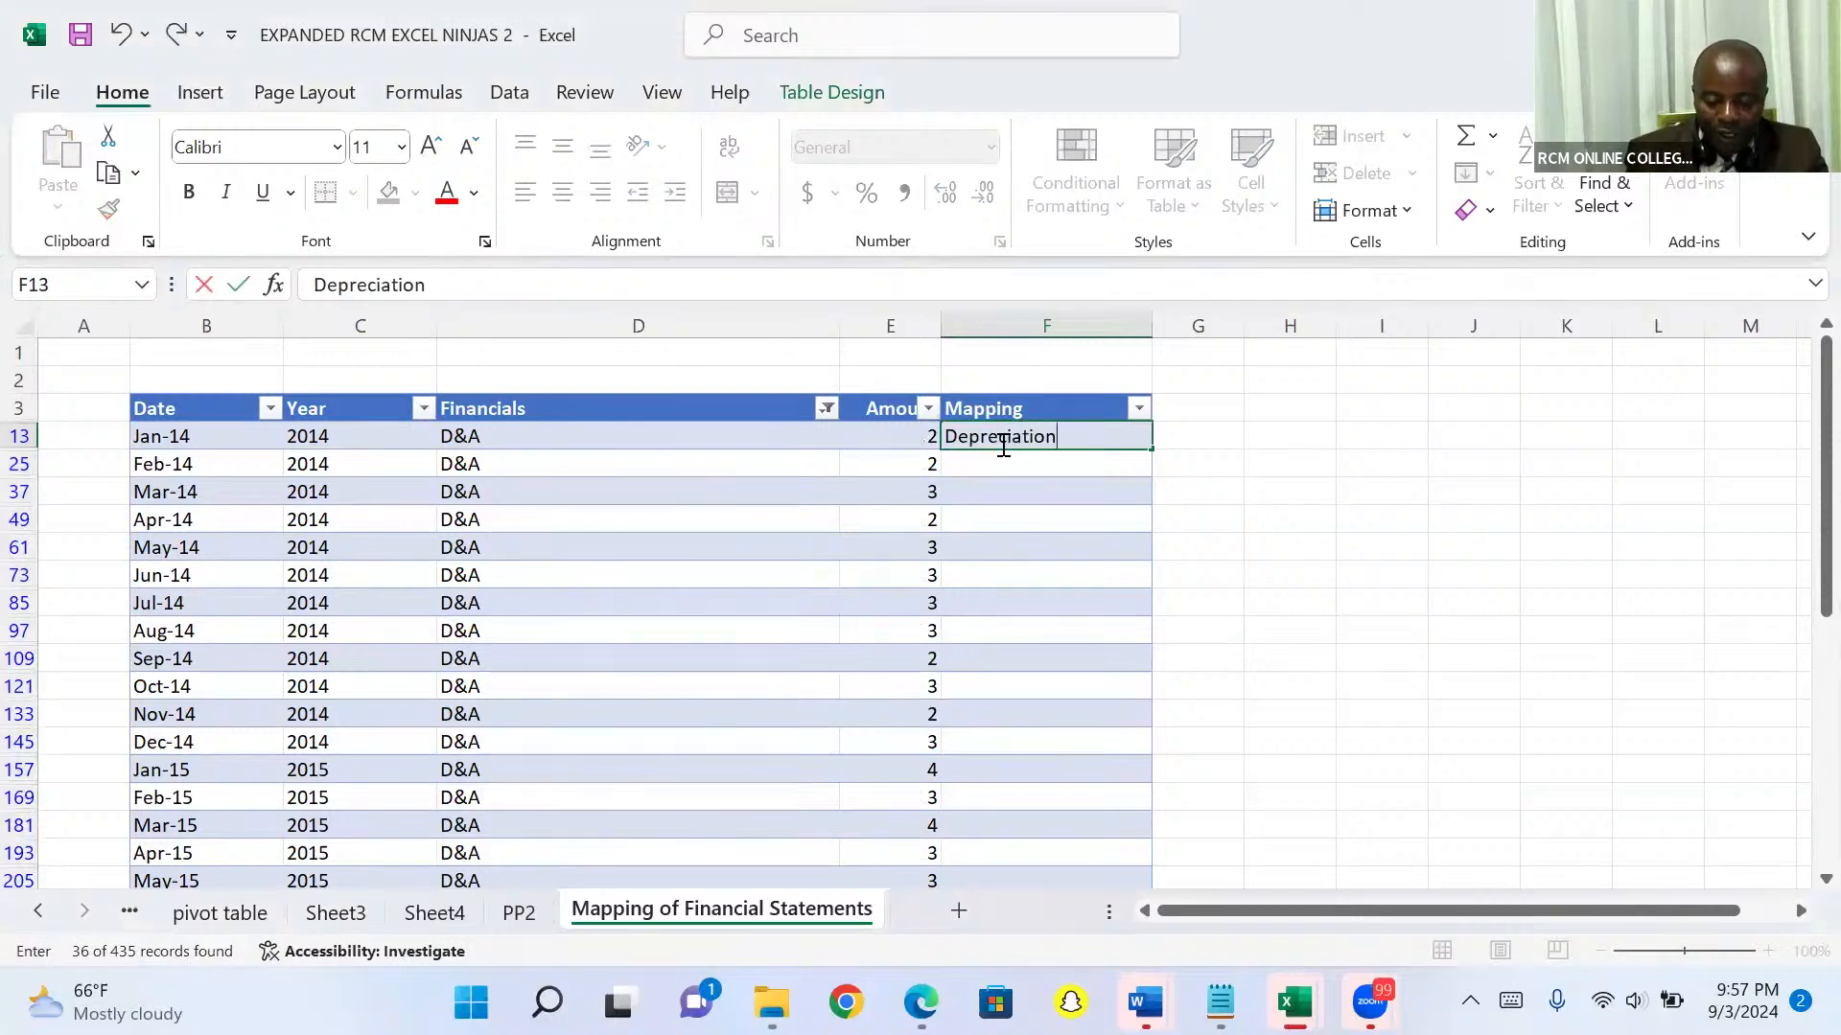
text( and armotisat)
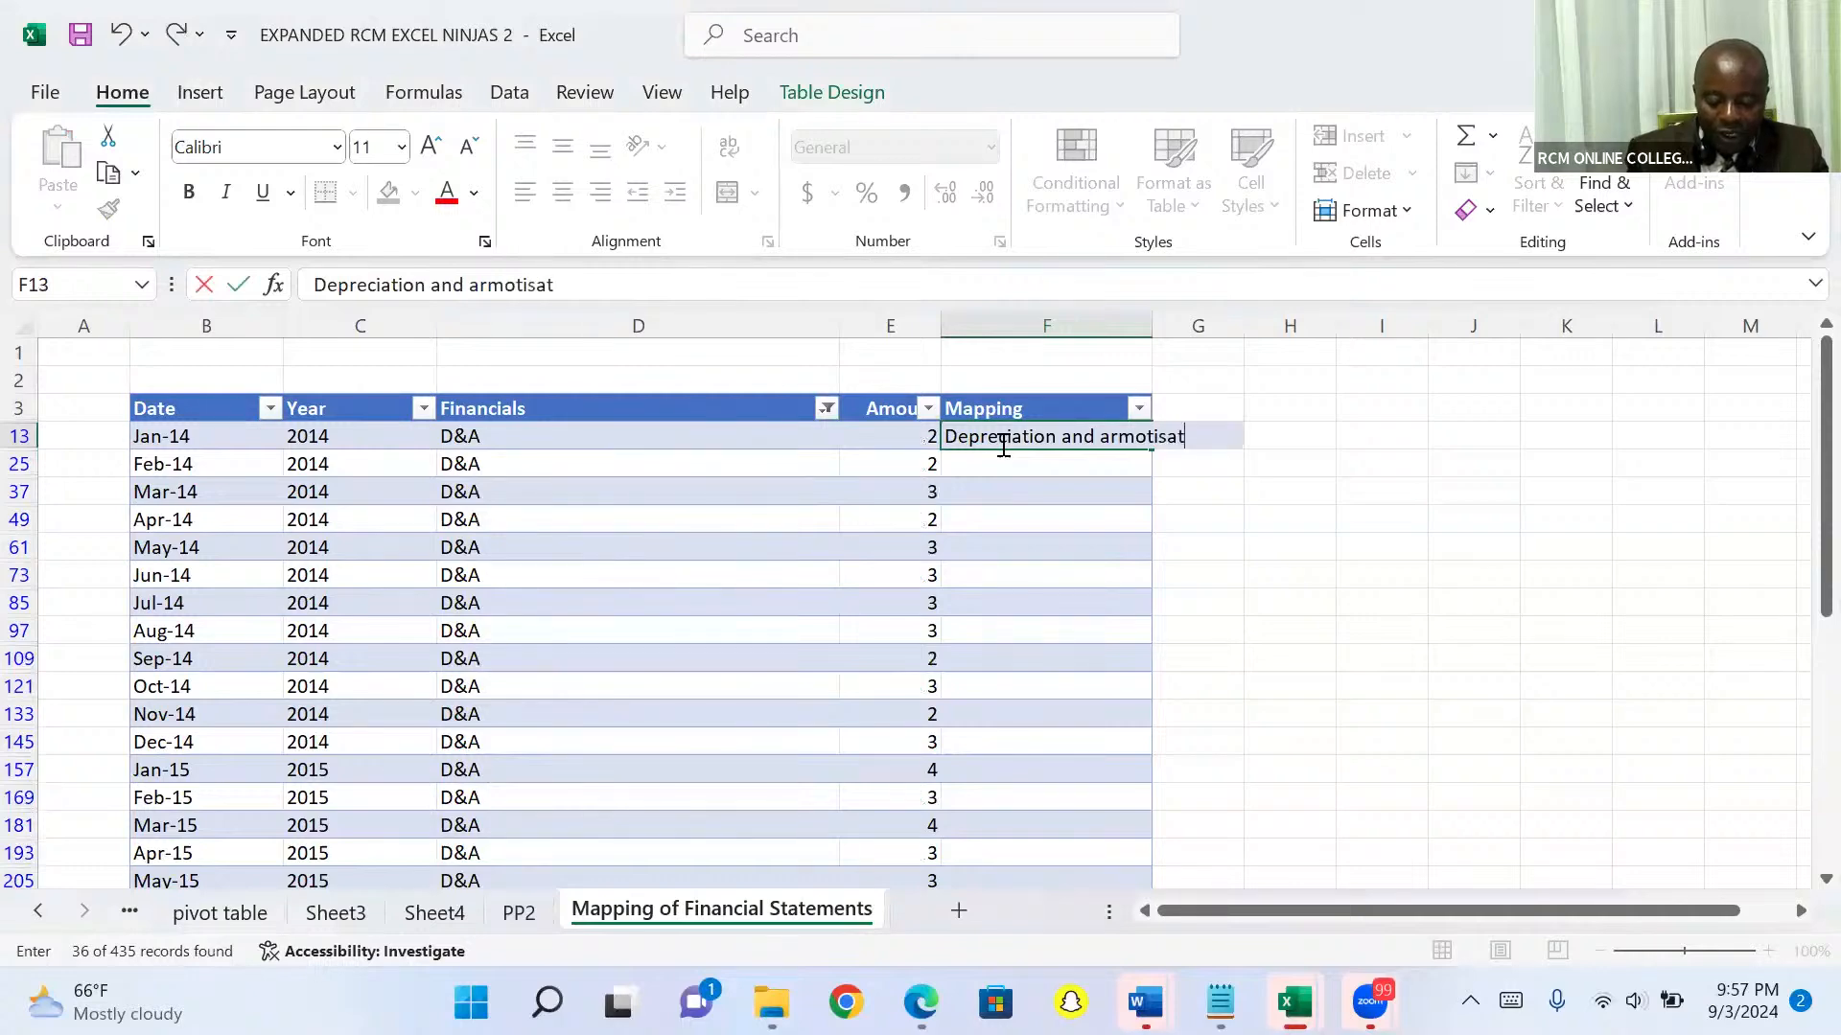
text(ion)
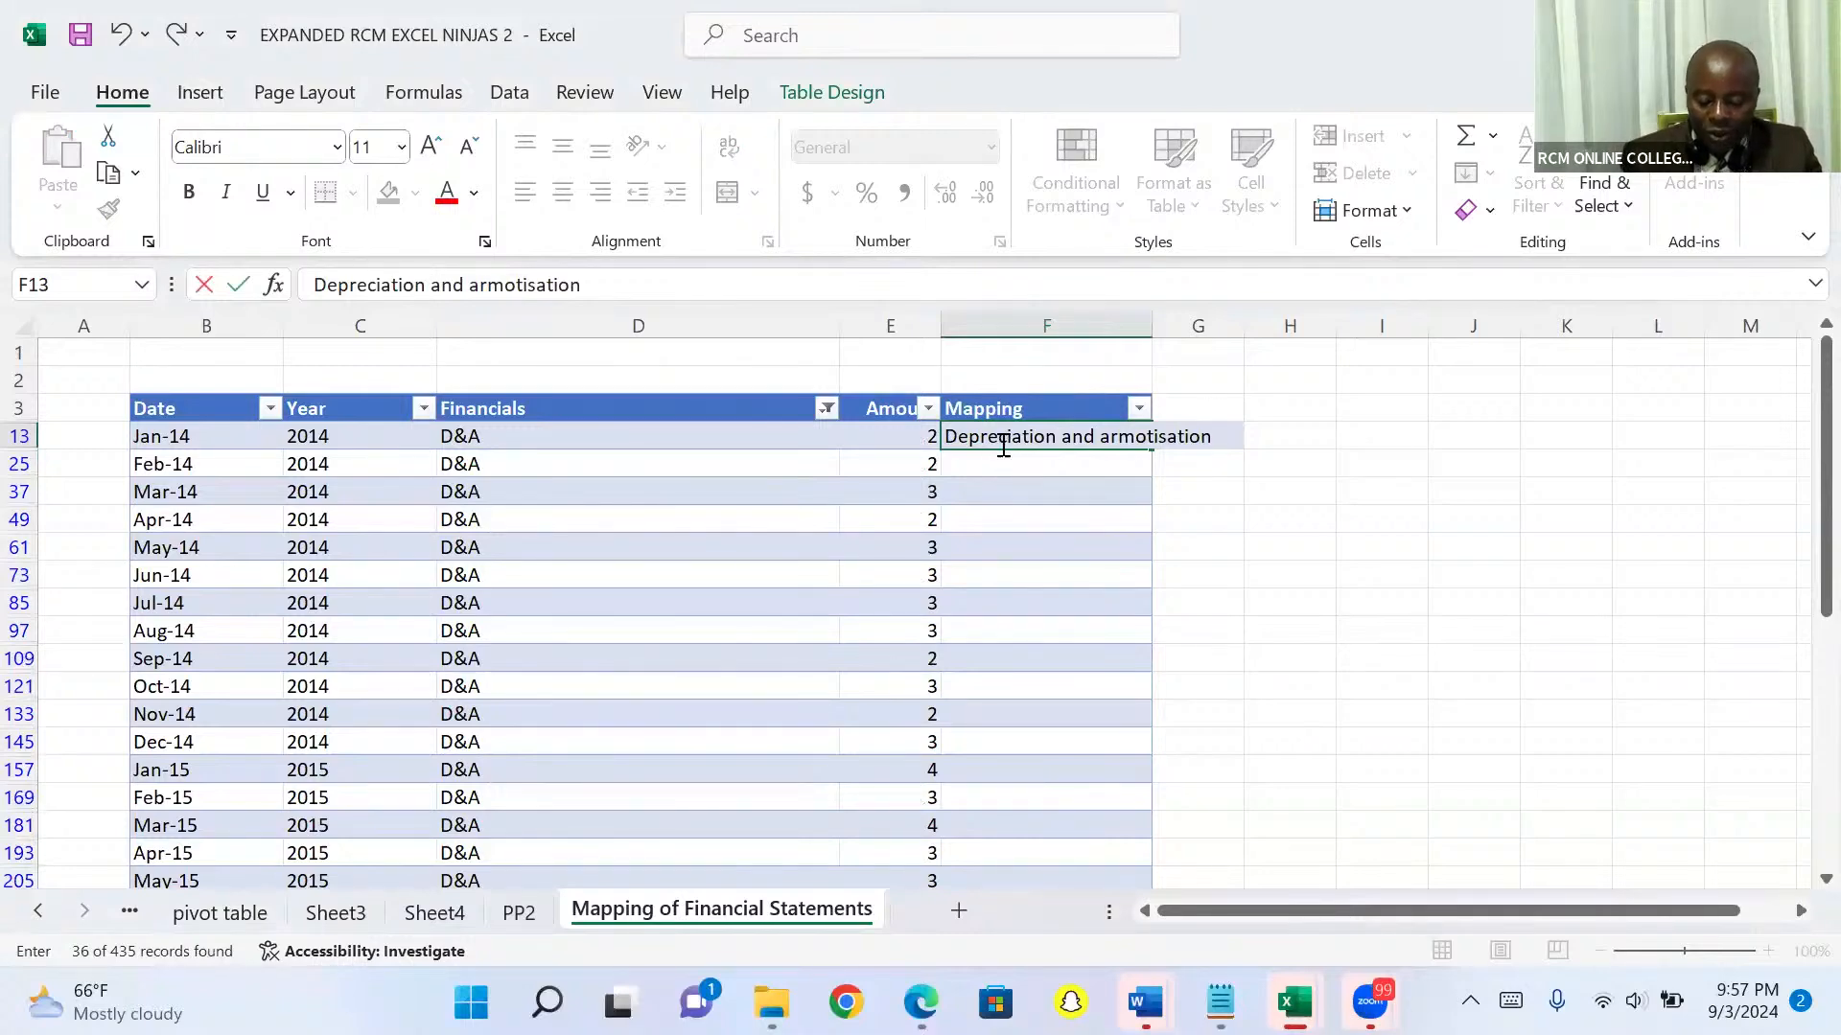
key(ctrl+Return)
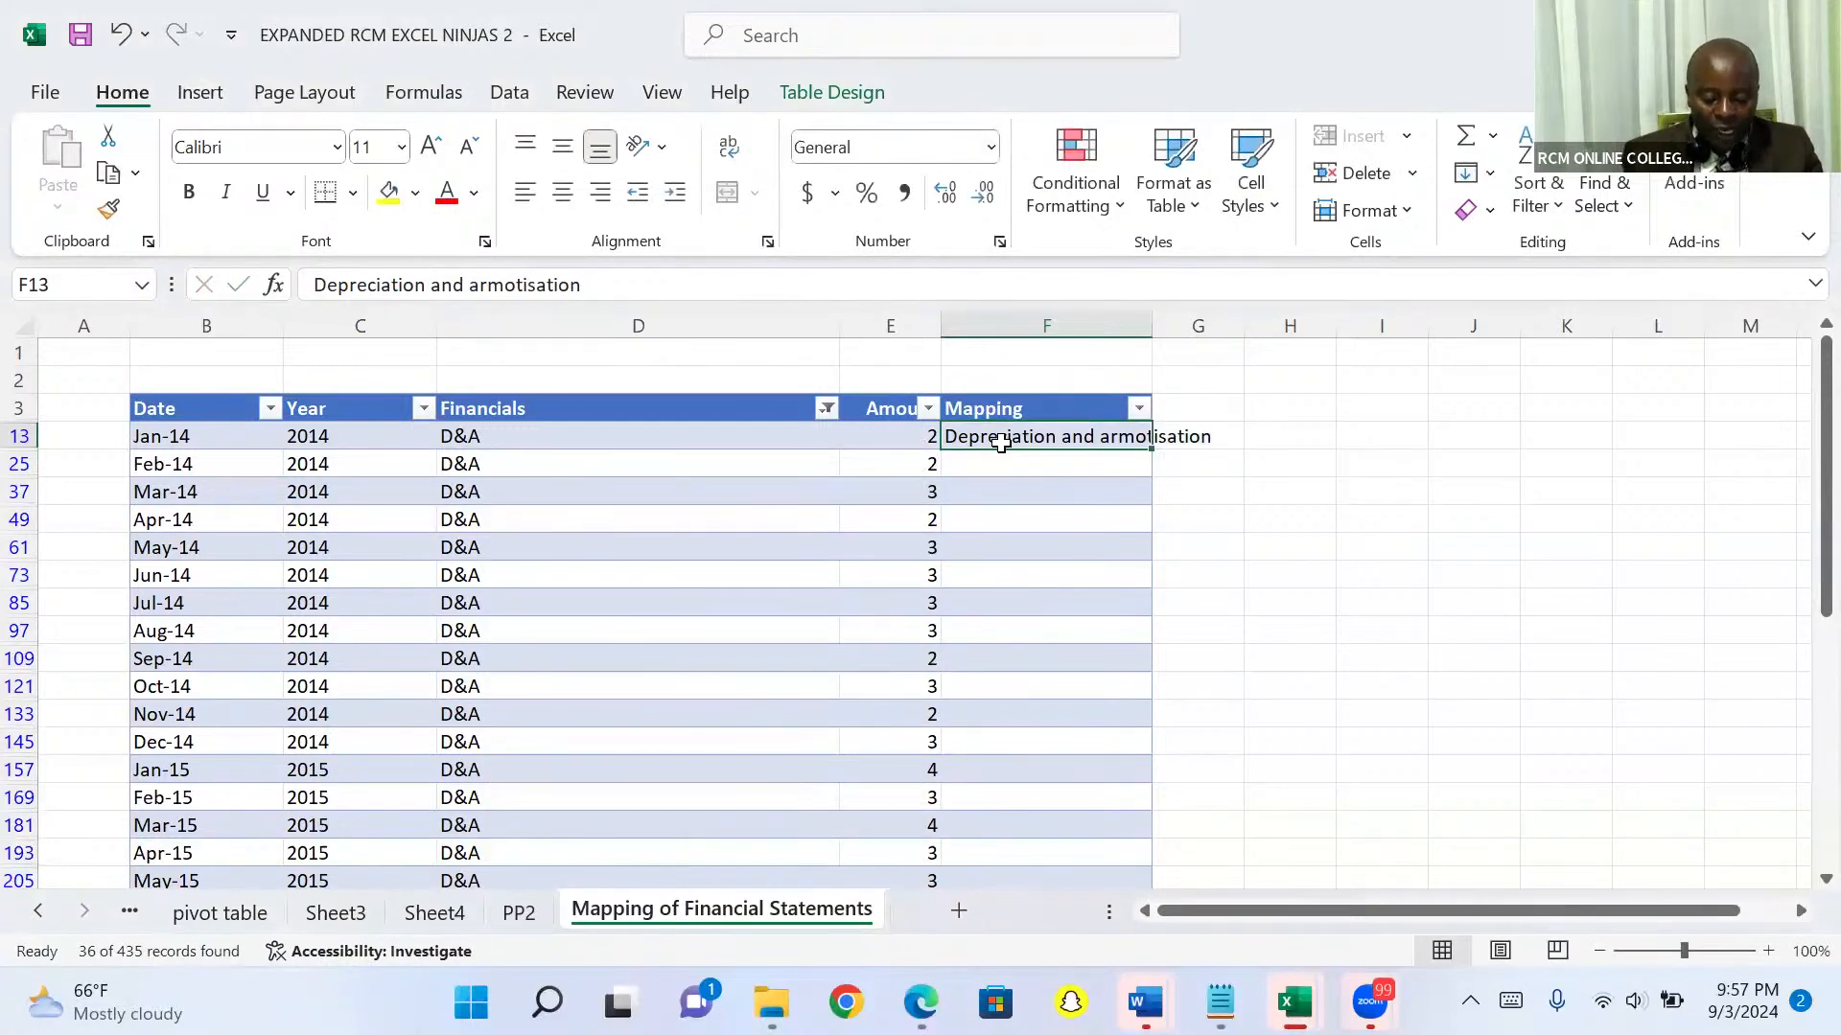
Copy Depreciation and armotisation from F13 and paste it into all the filtered D&A rows of the Mapping column
key(ctrl+c)
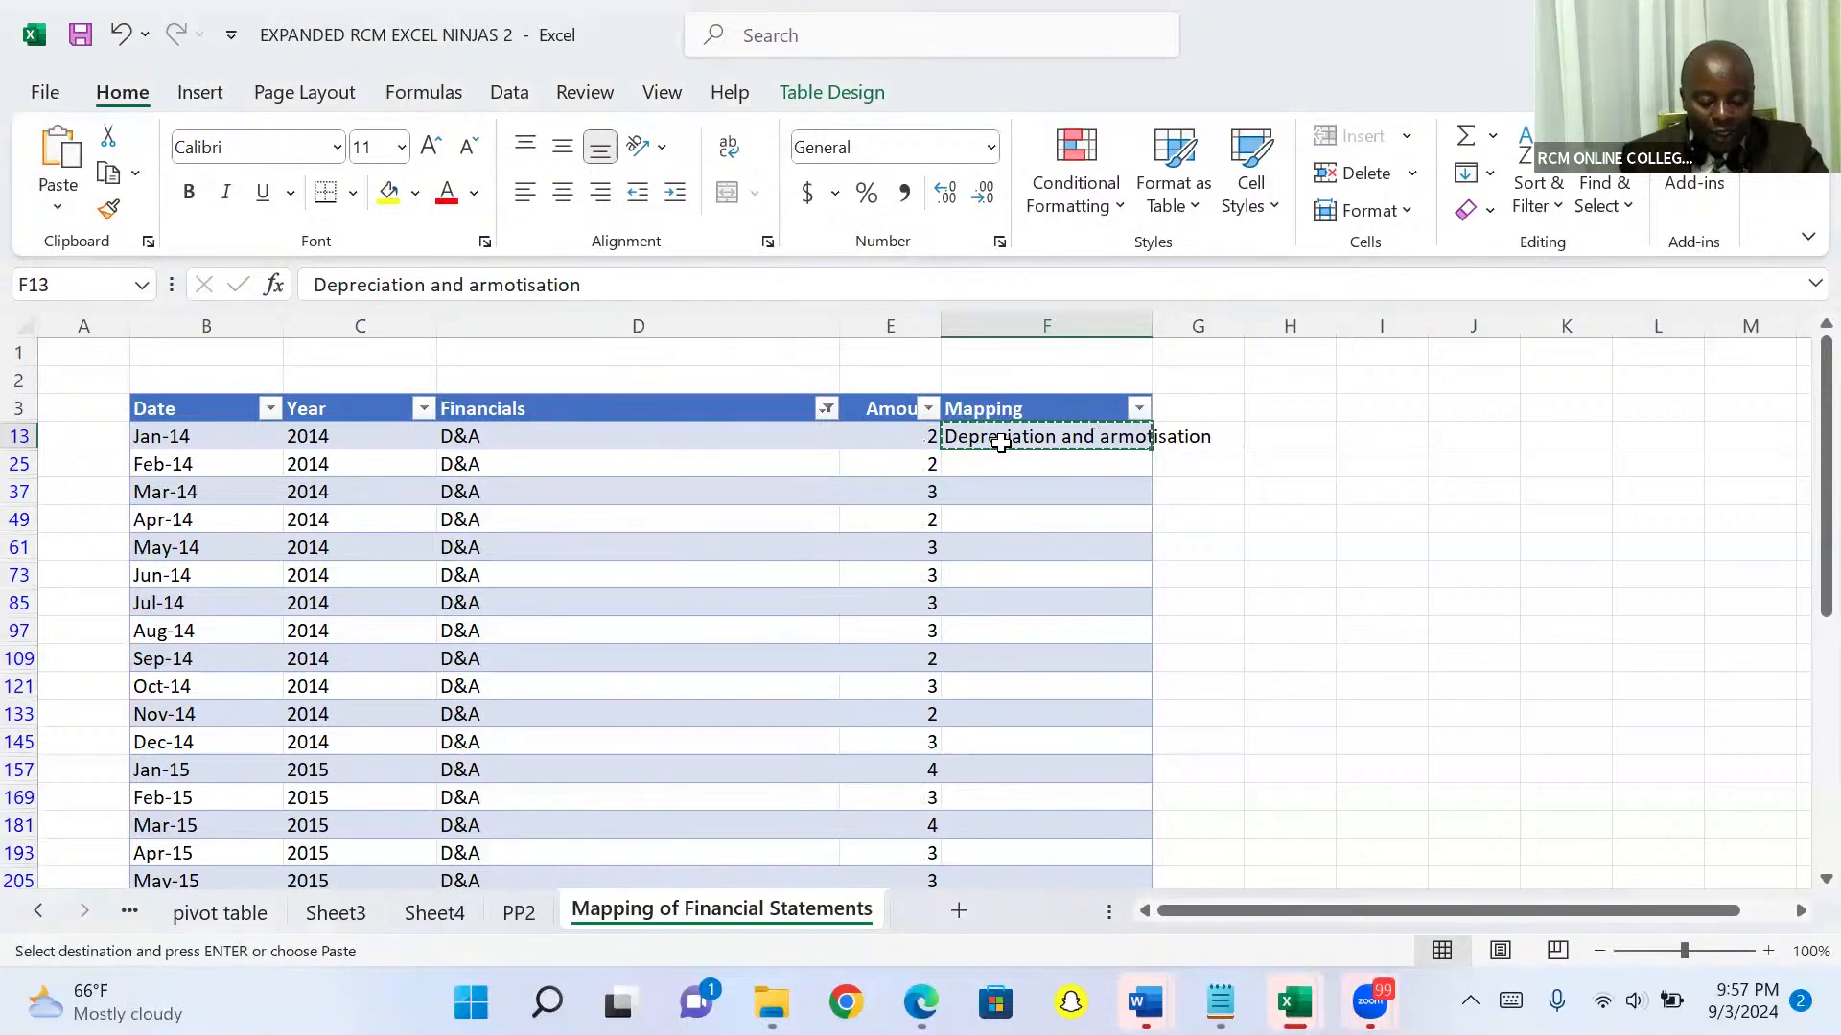
key(ctrl+shift+Down)
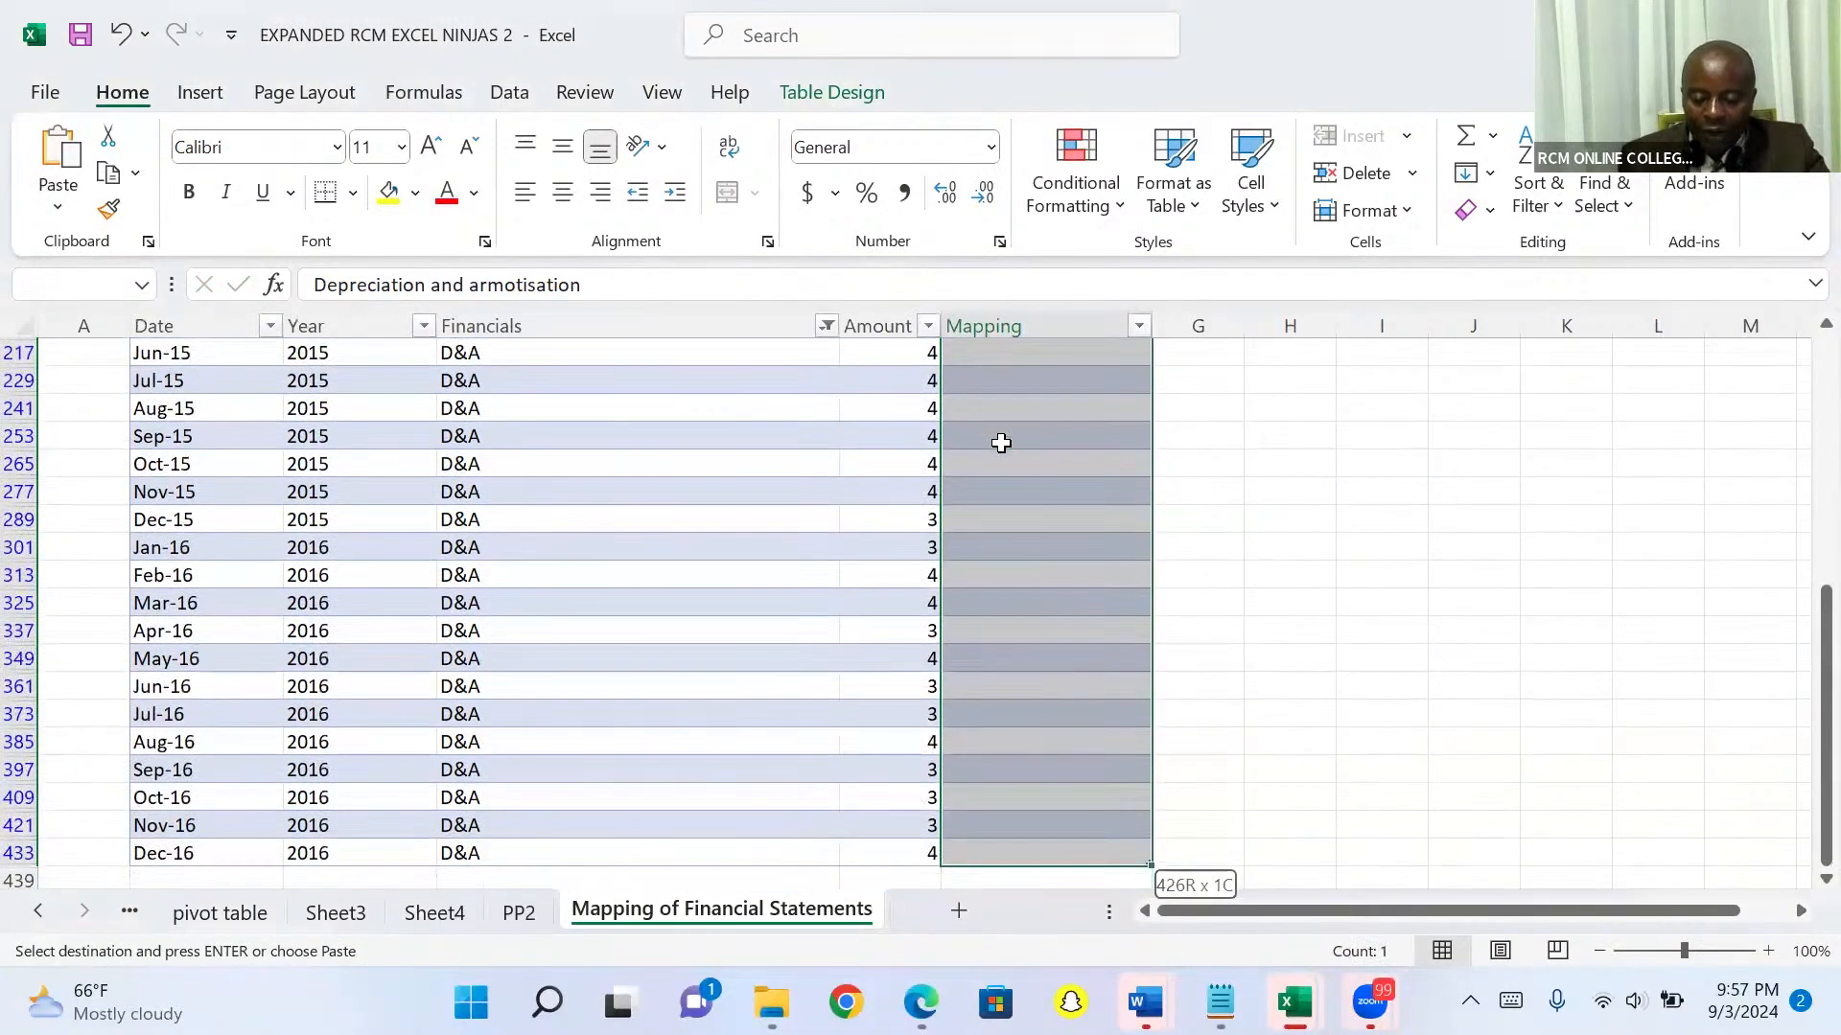
key(ctrl+v)
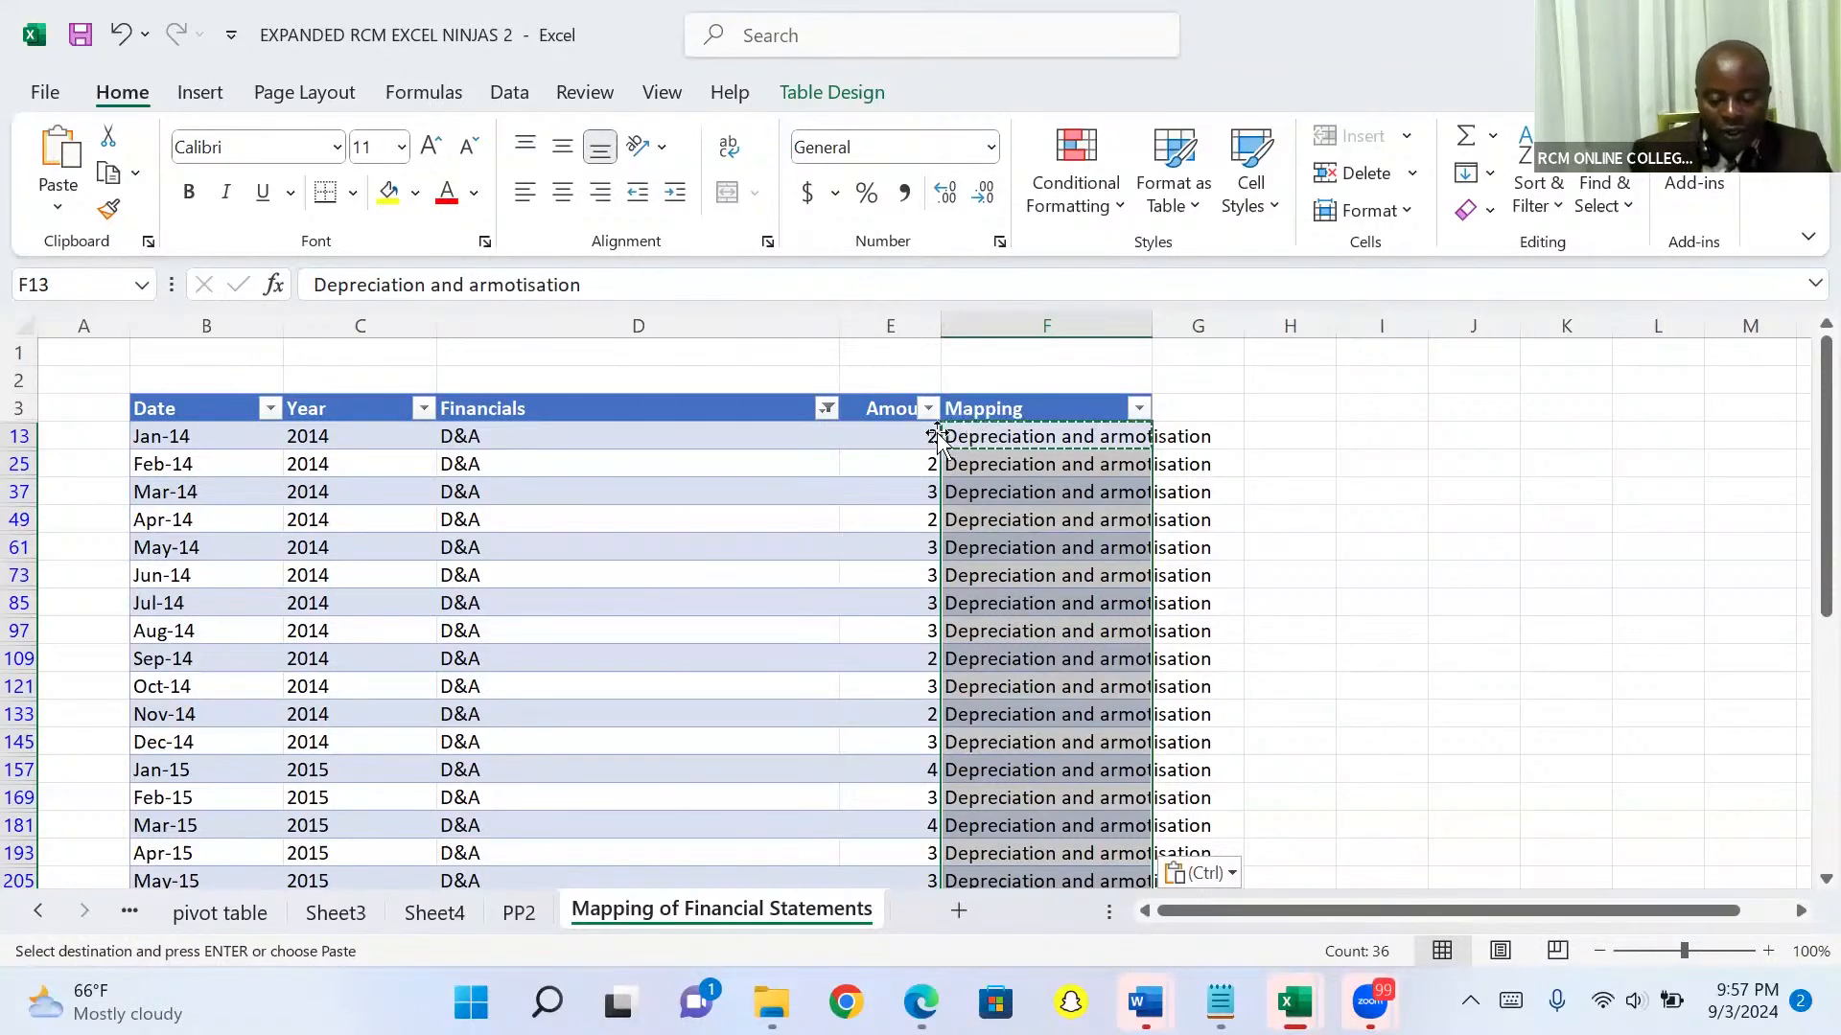
Filter the Financials column to show only the Interest expenses rows
click(826, 409)
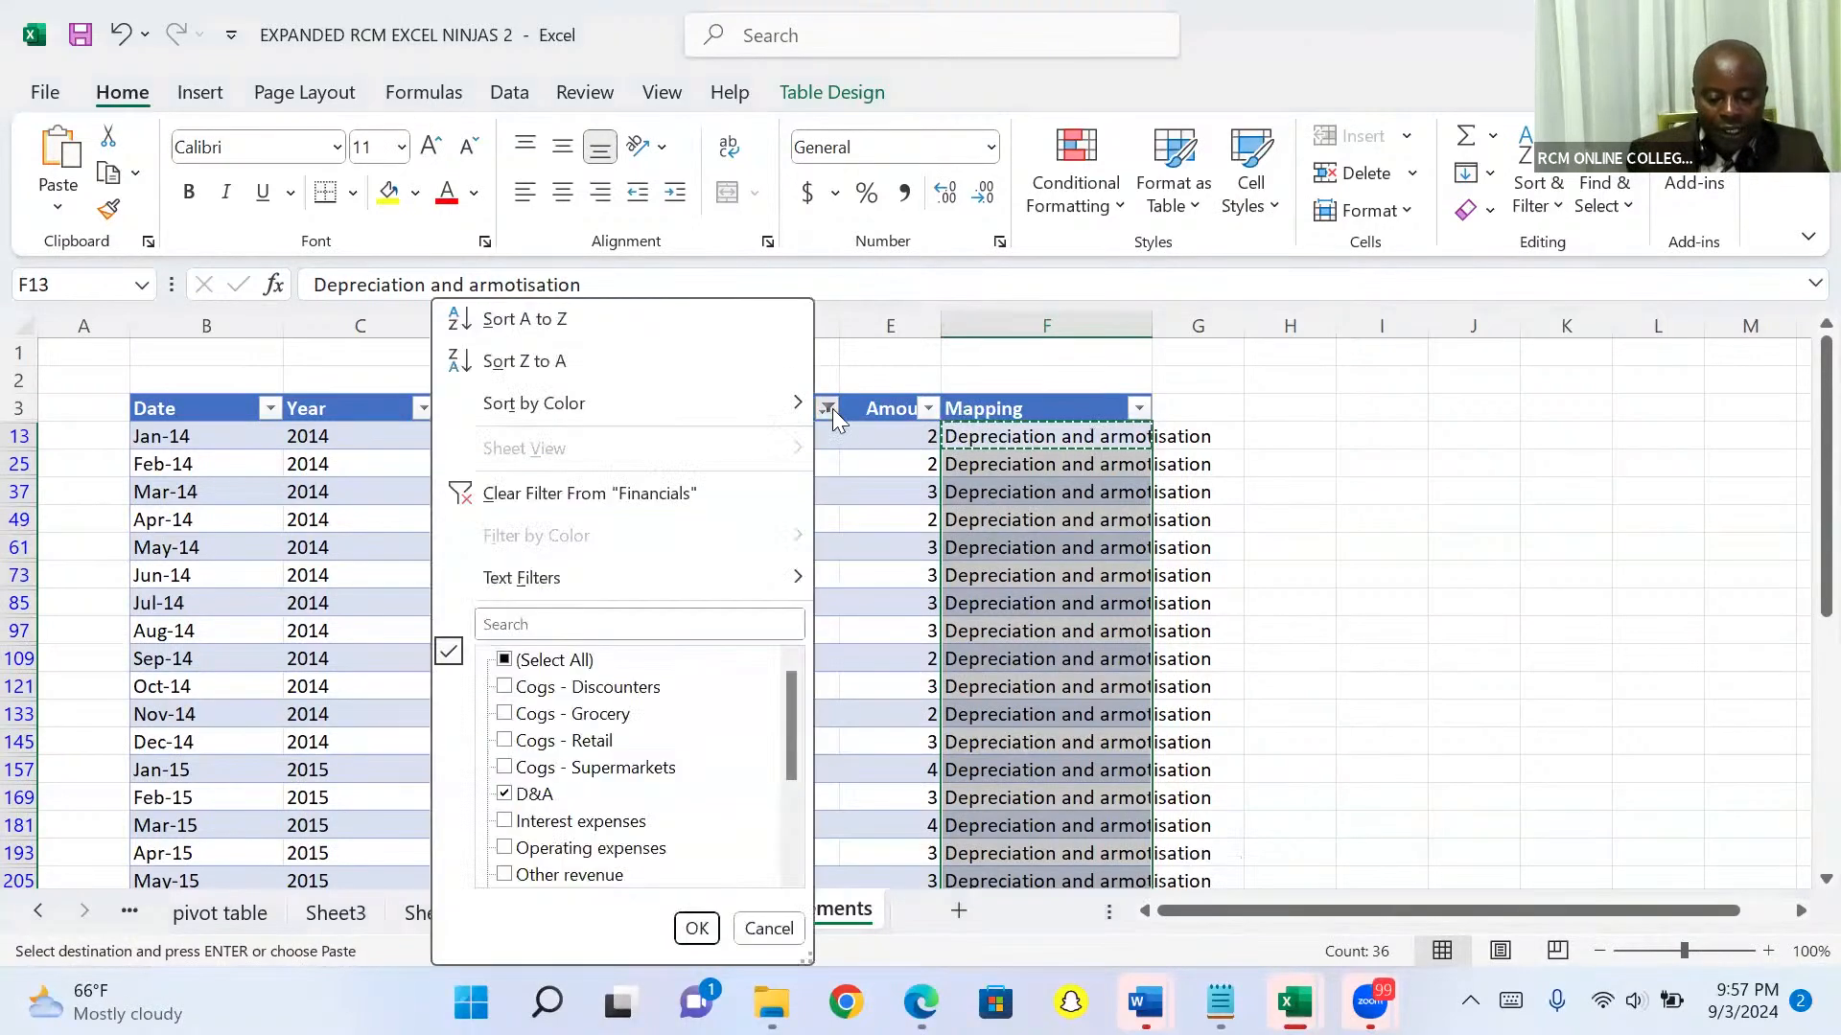
click(591, 623)
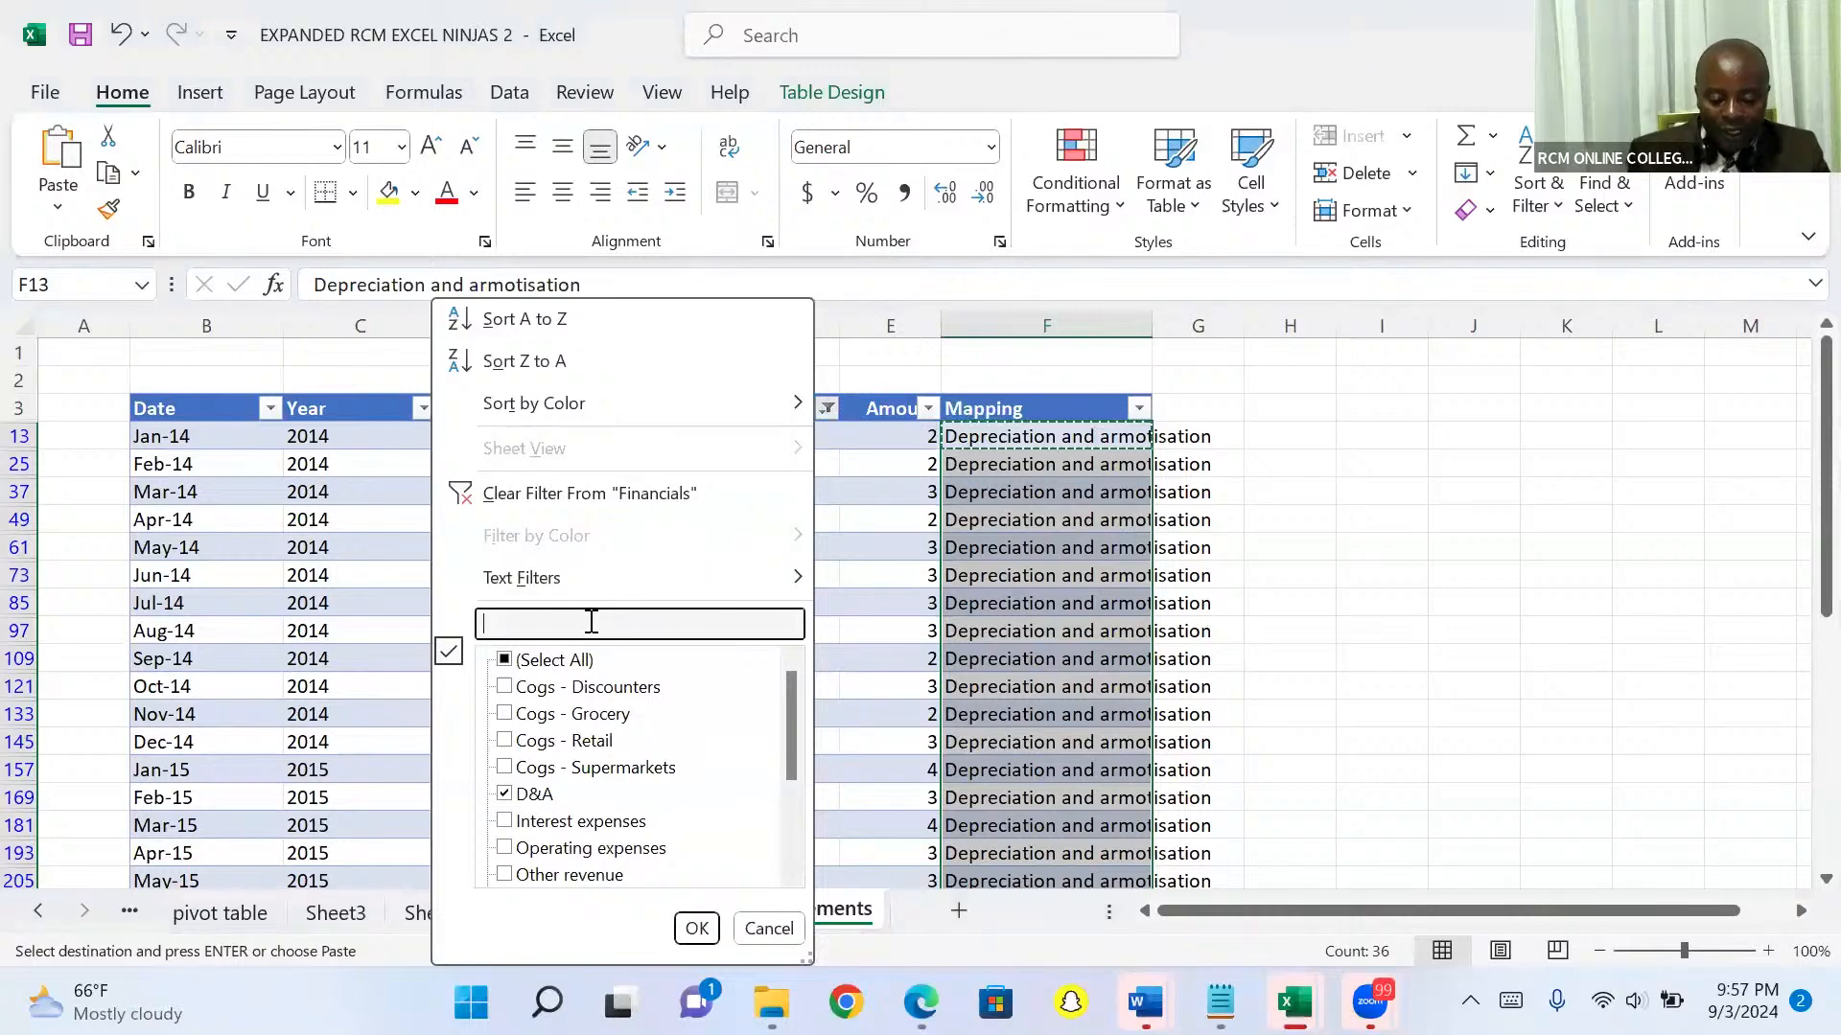
text(interst)
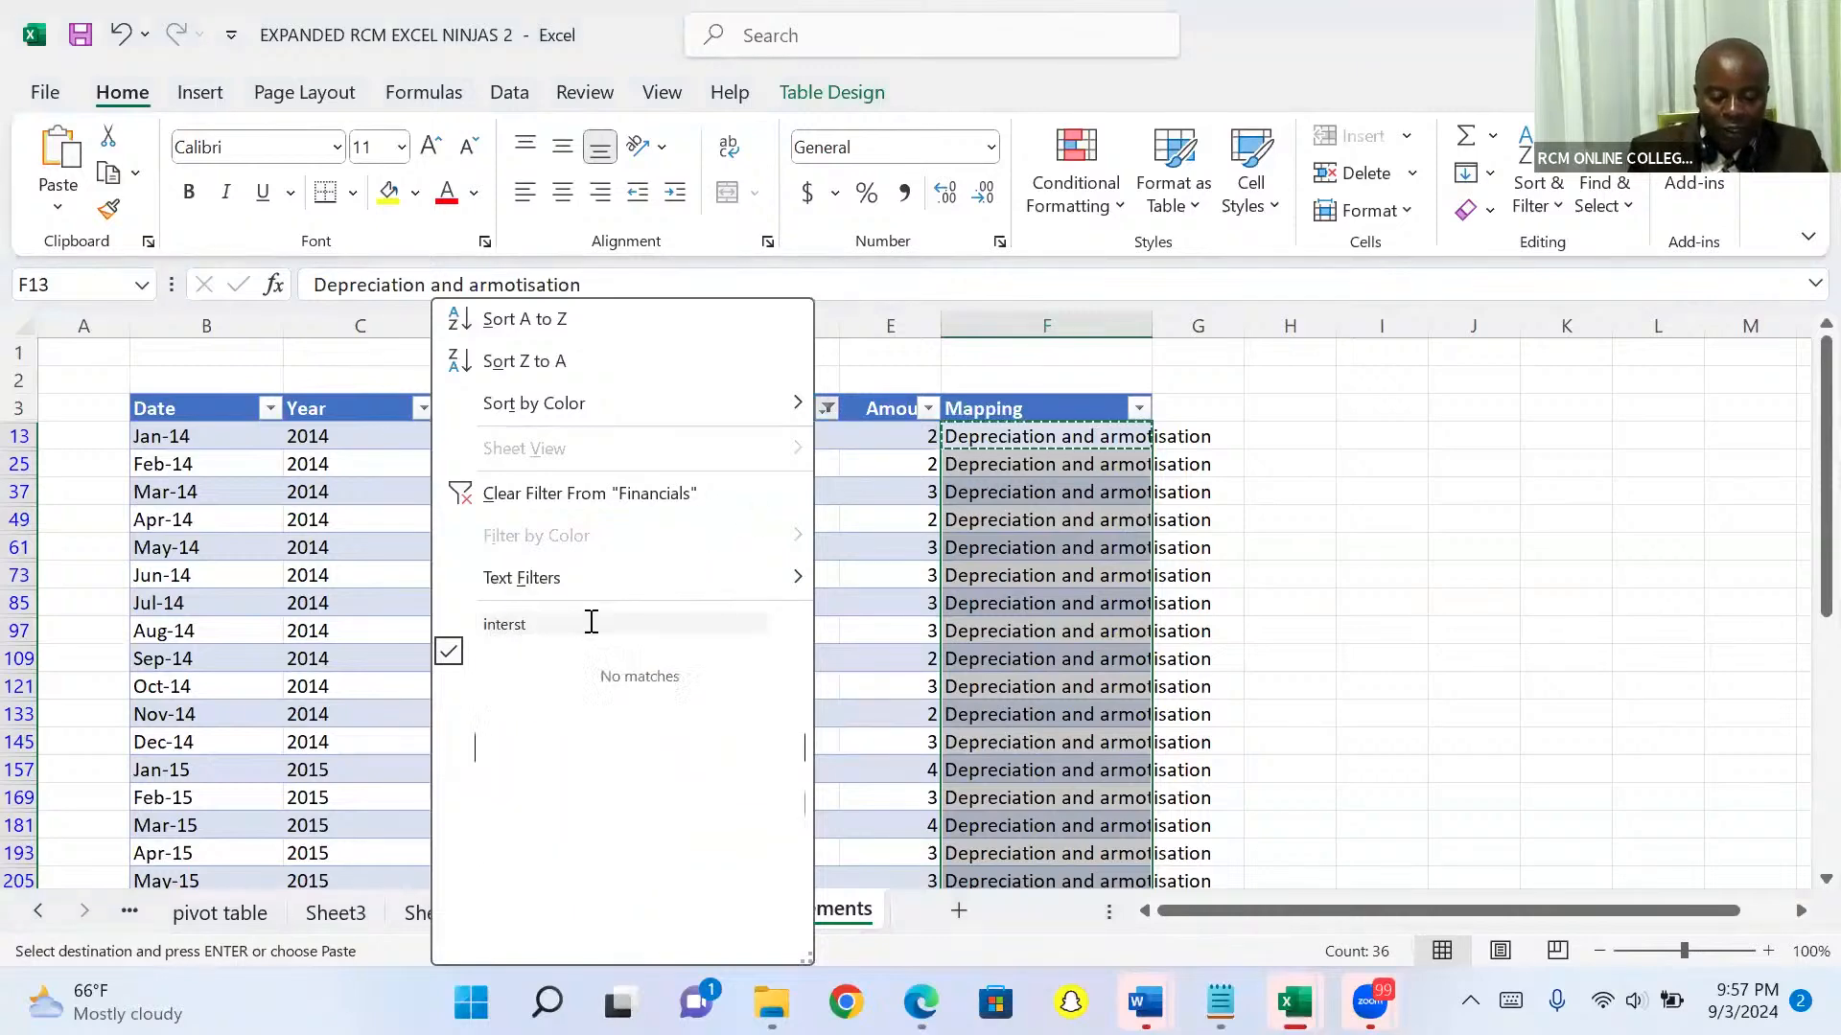
key(BackSpace)
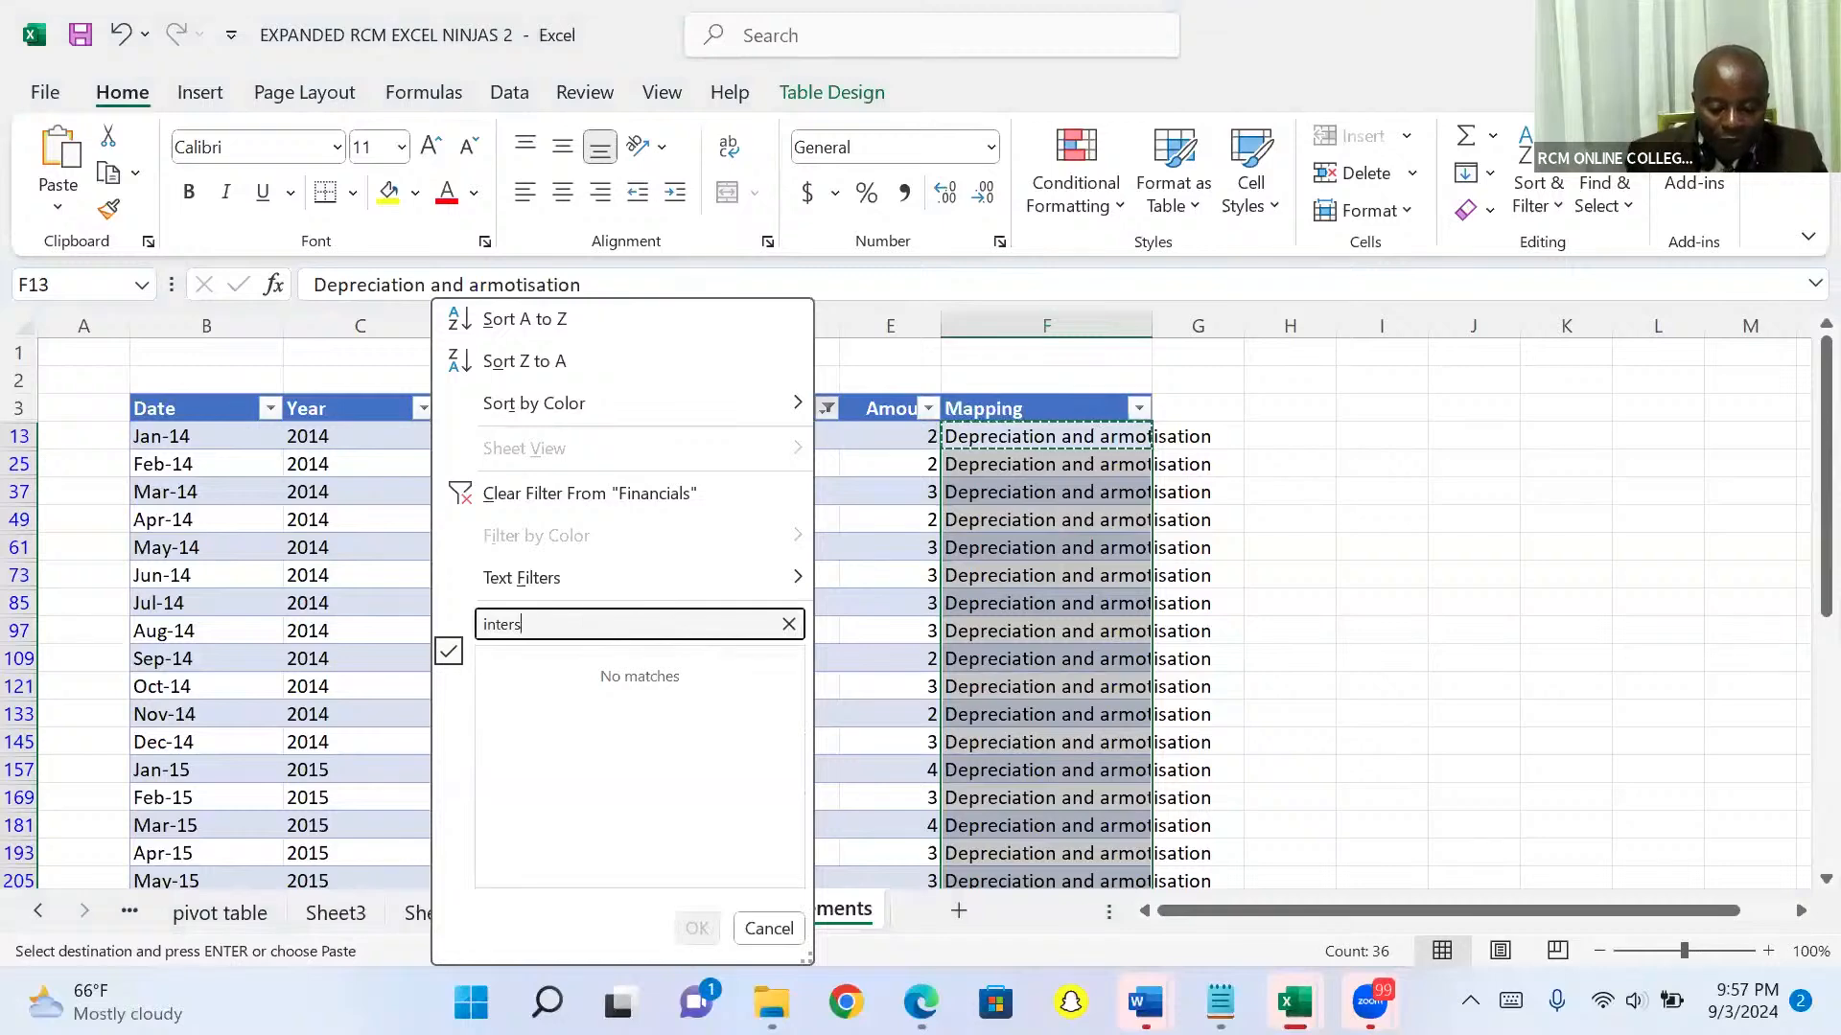
key(BackSpace)
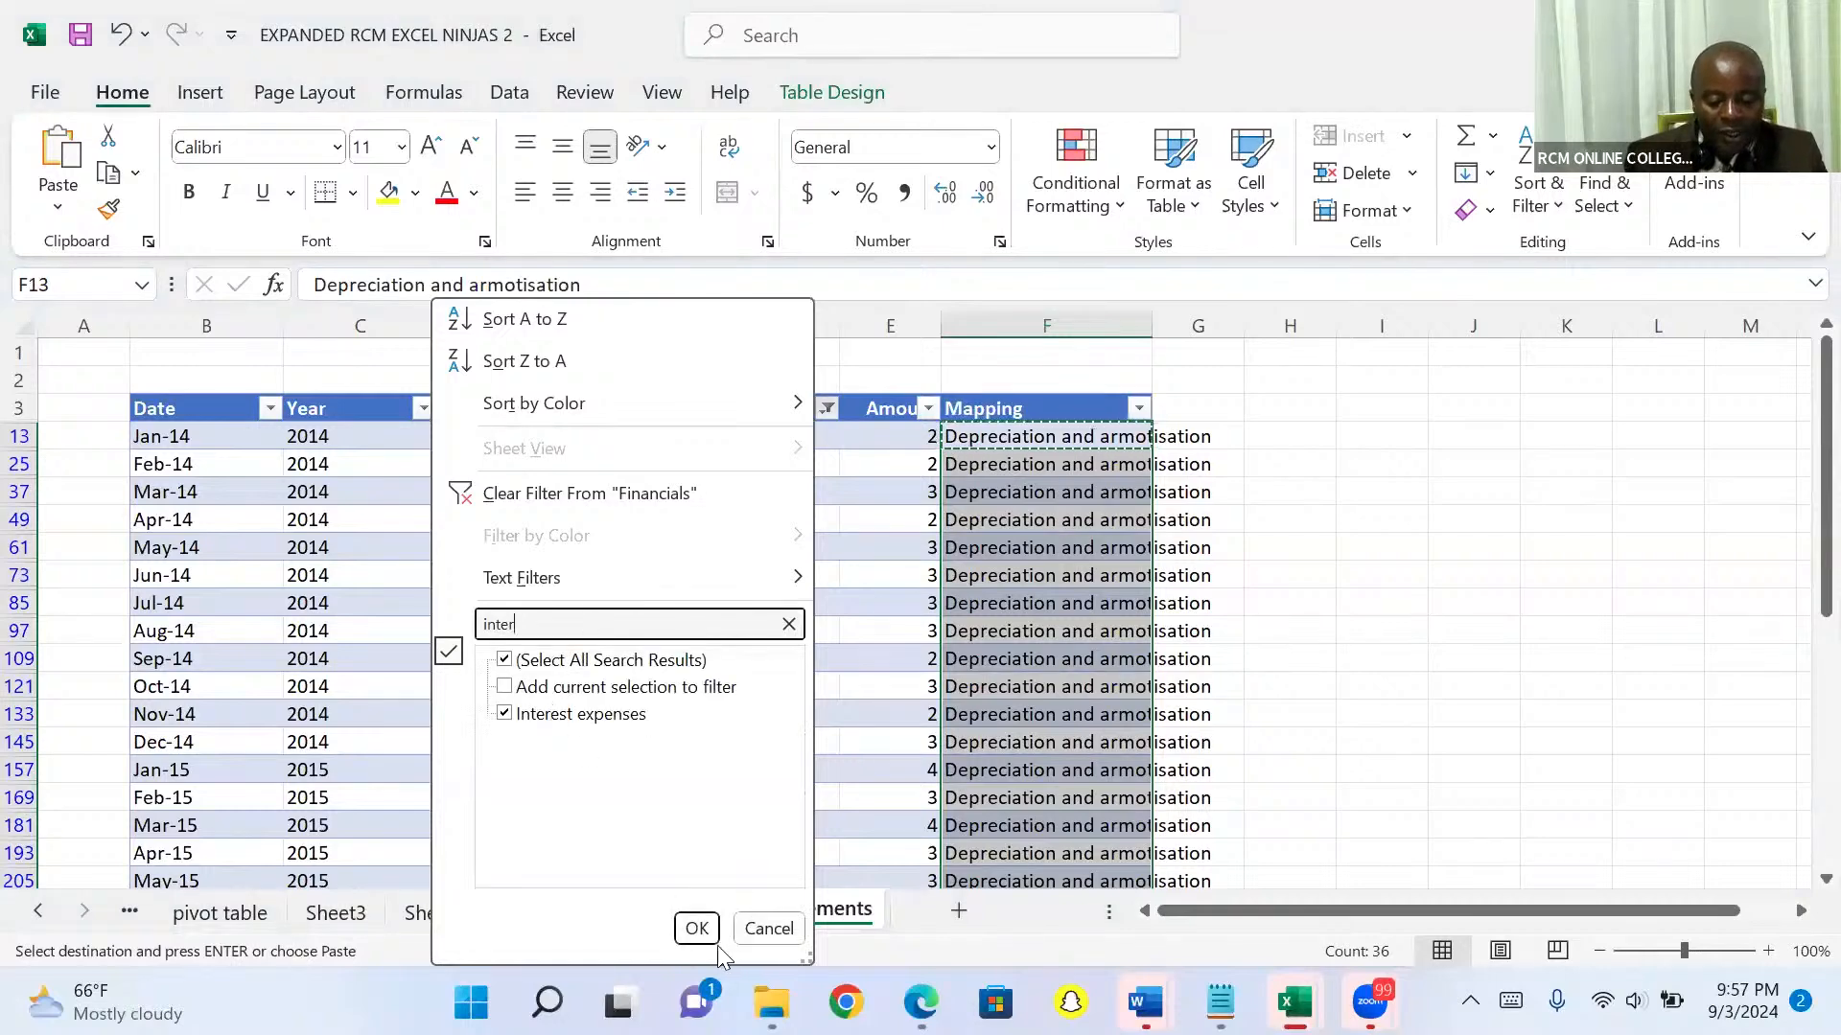
click(696, 930)
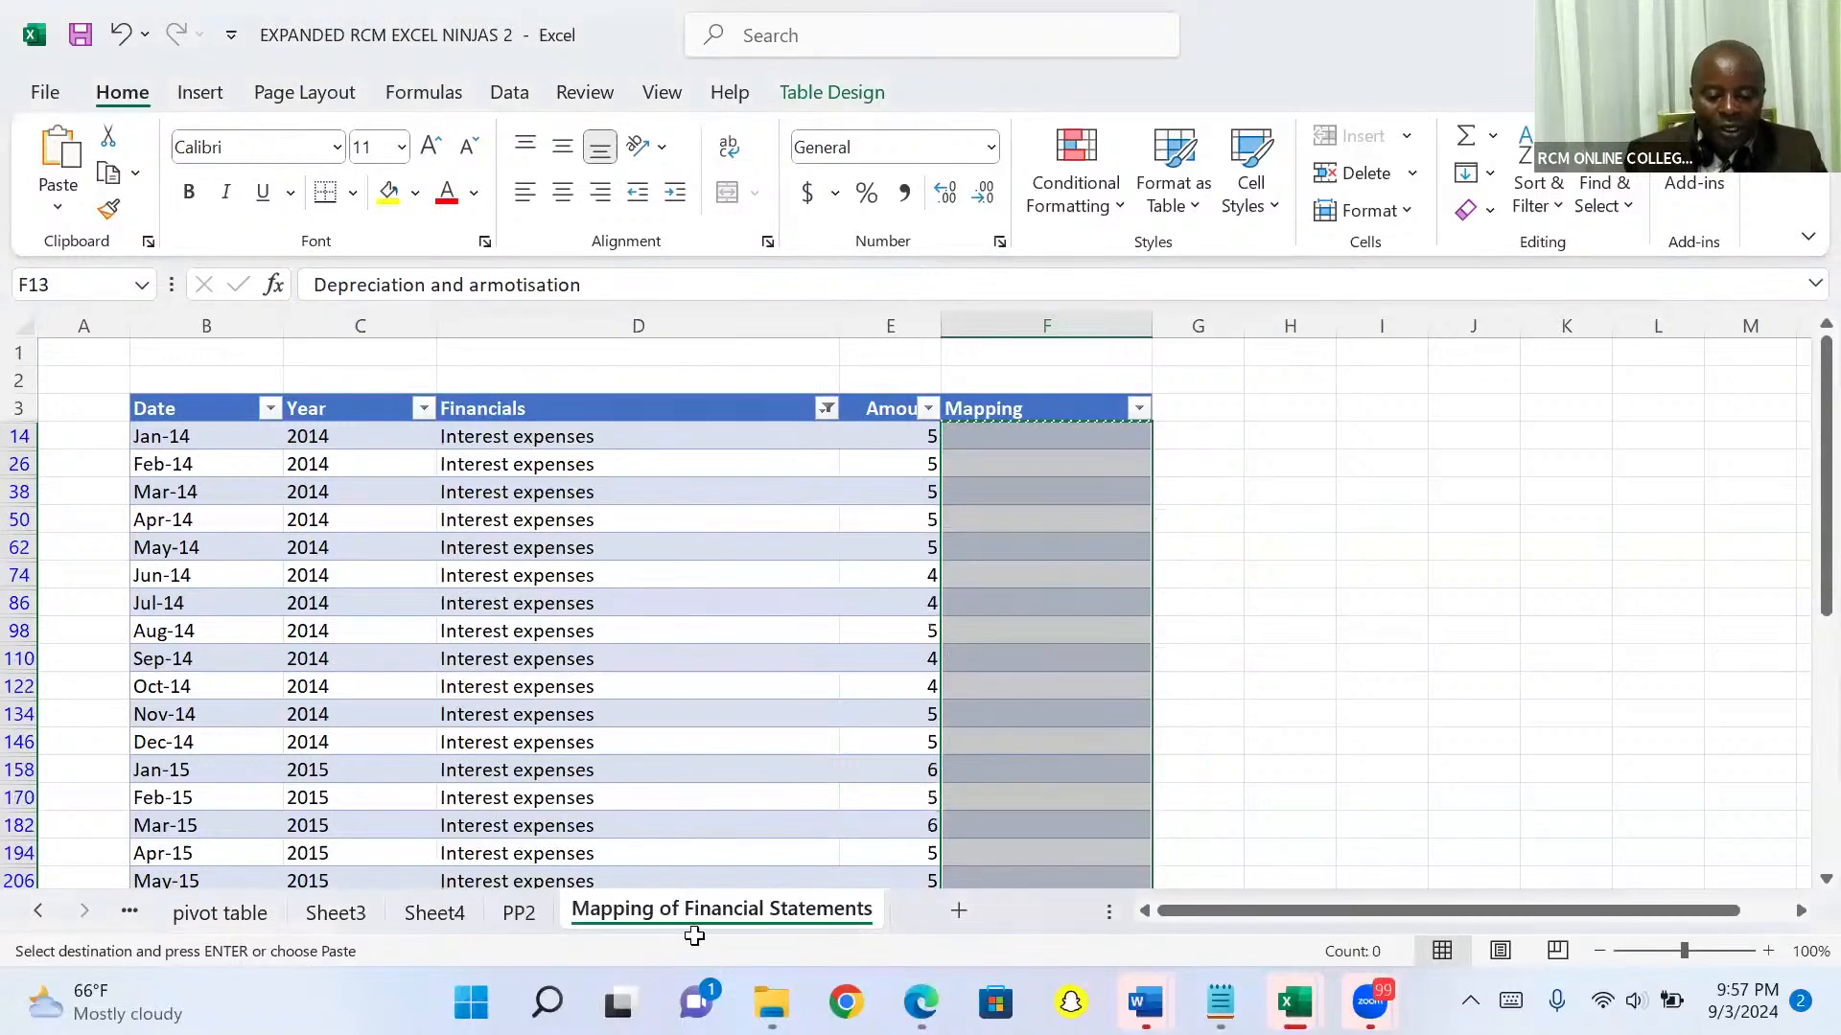
Enter Interest in Mapping cell F14 and copy it into all the filtered Interest expenses rows of the Mapping column
click(984, 442)
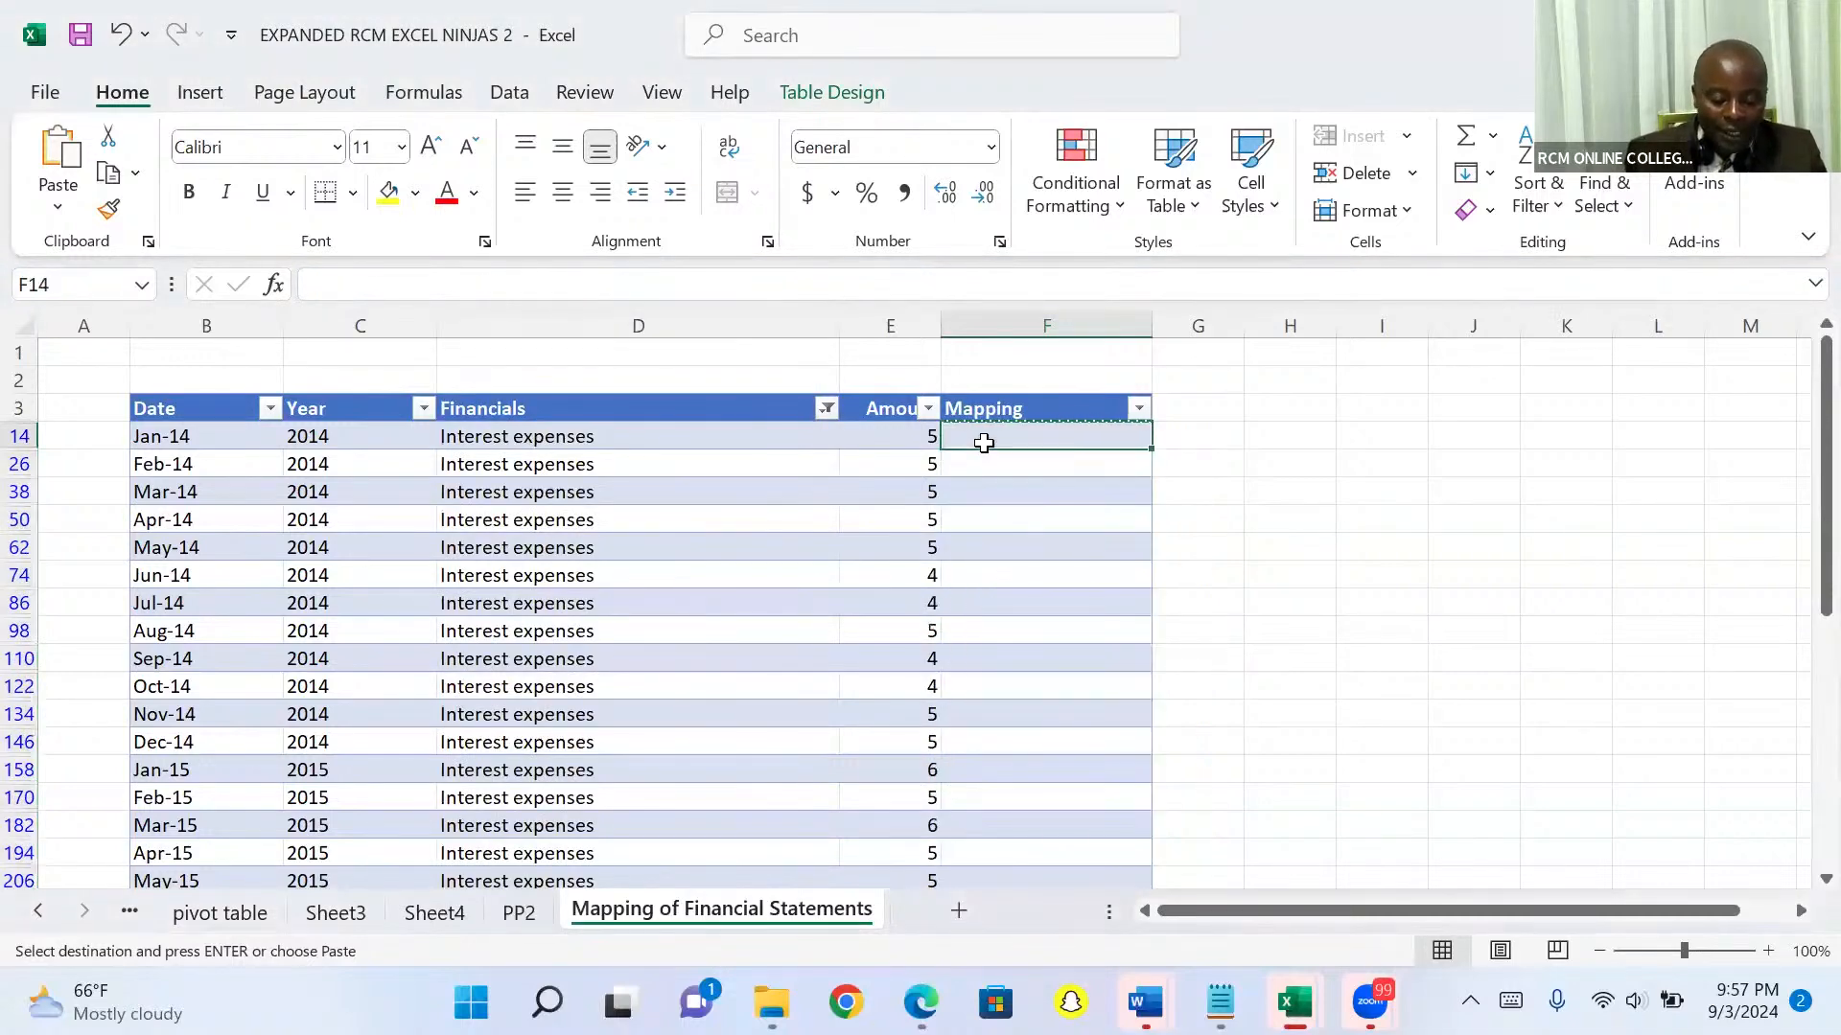
text(Intere)
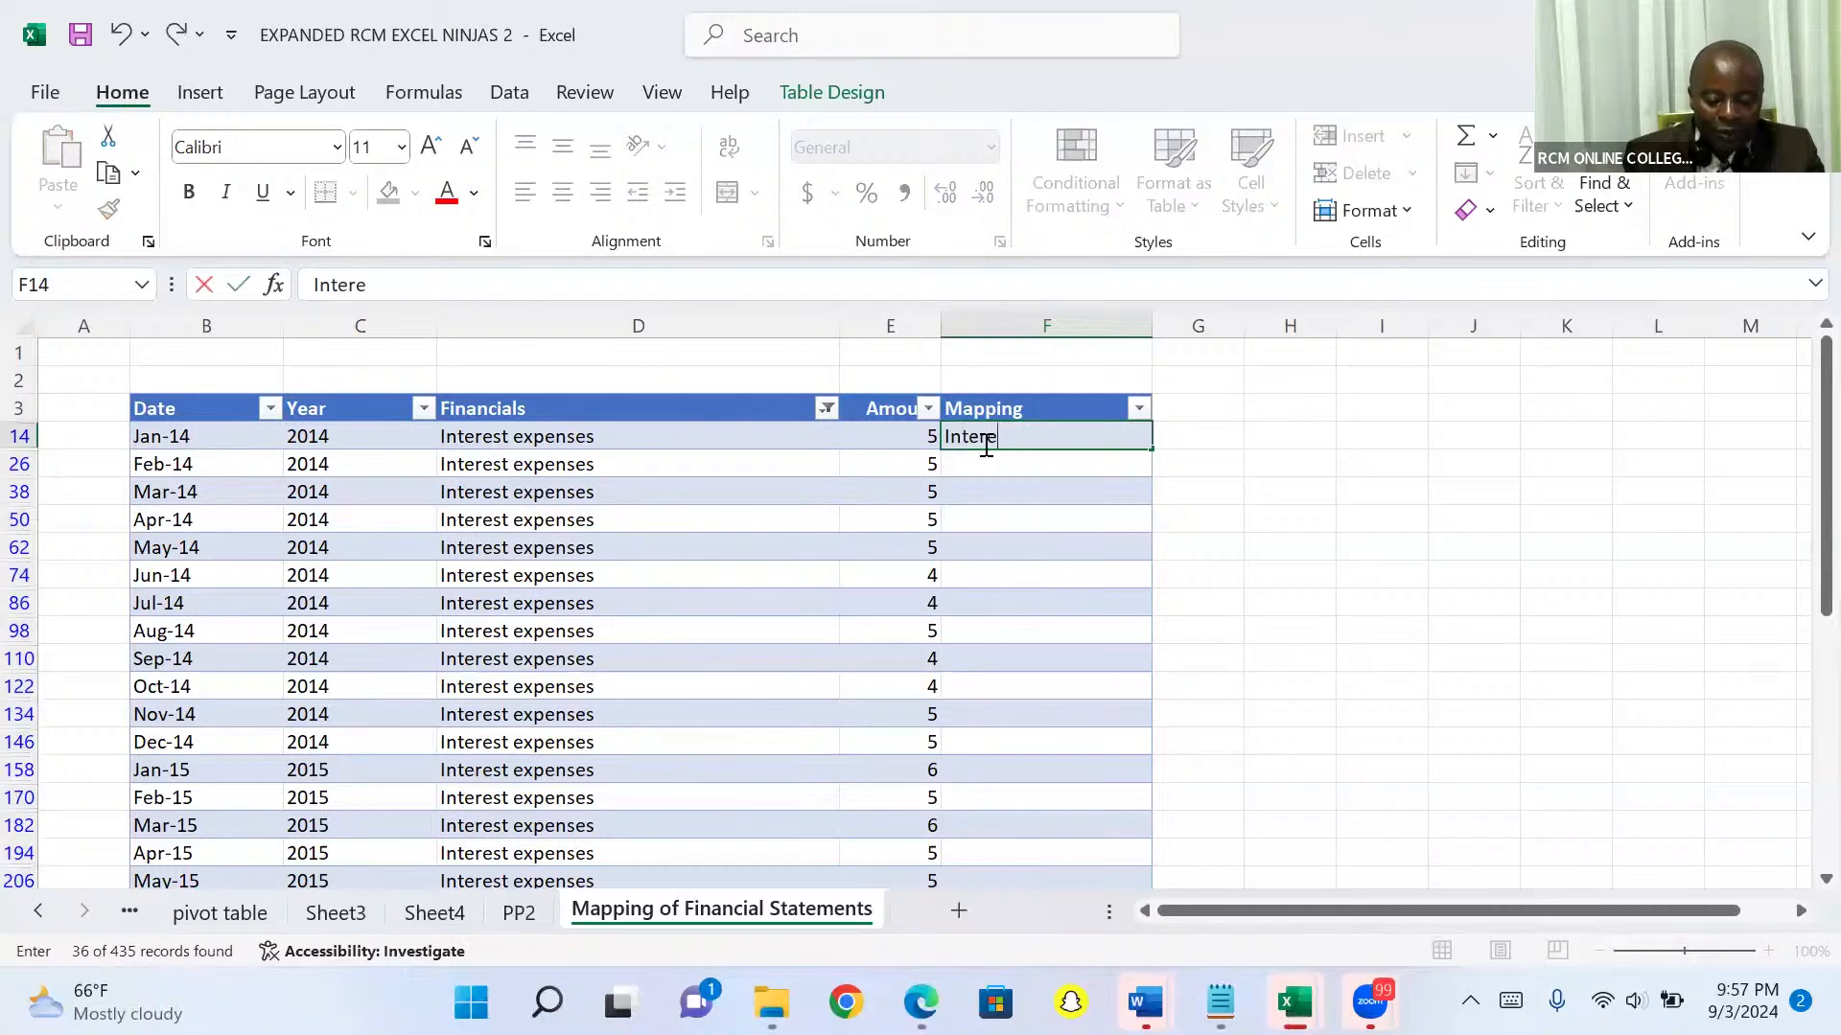
text(st)
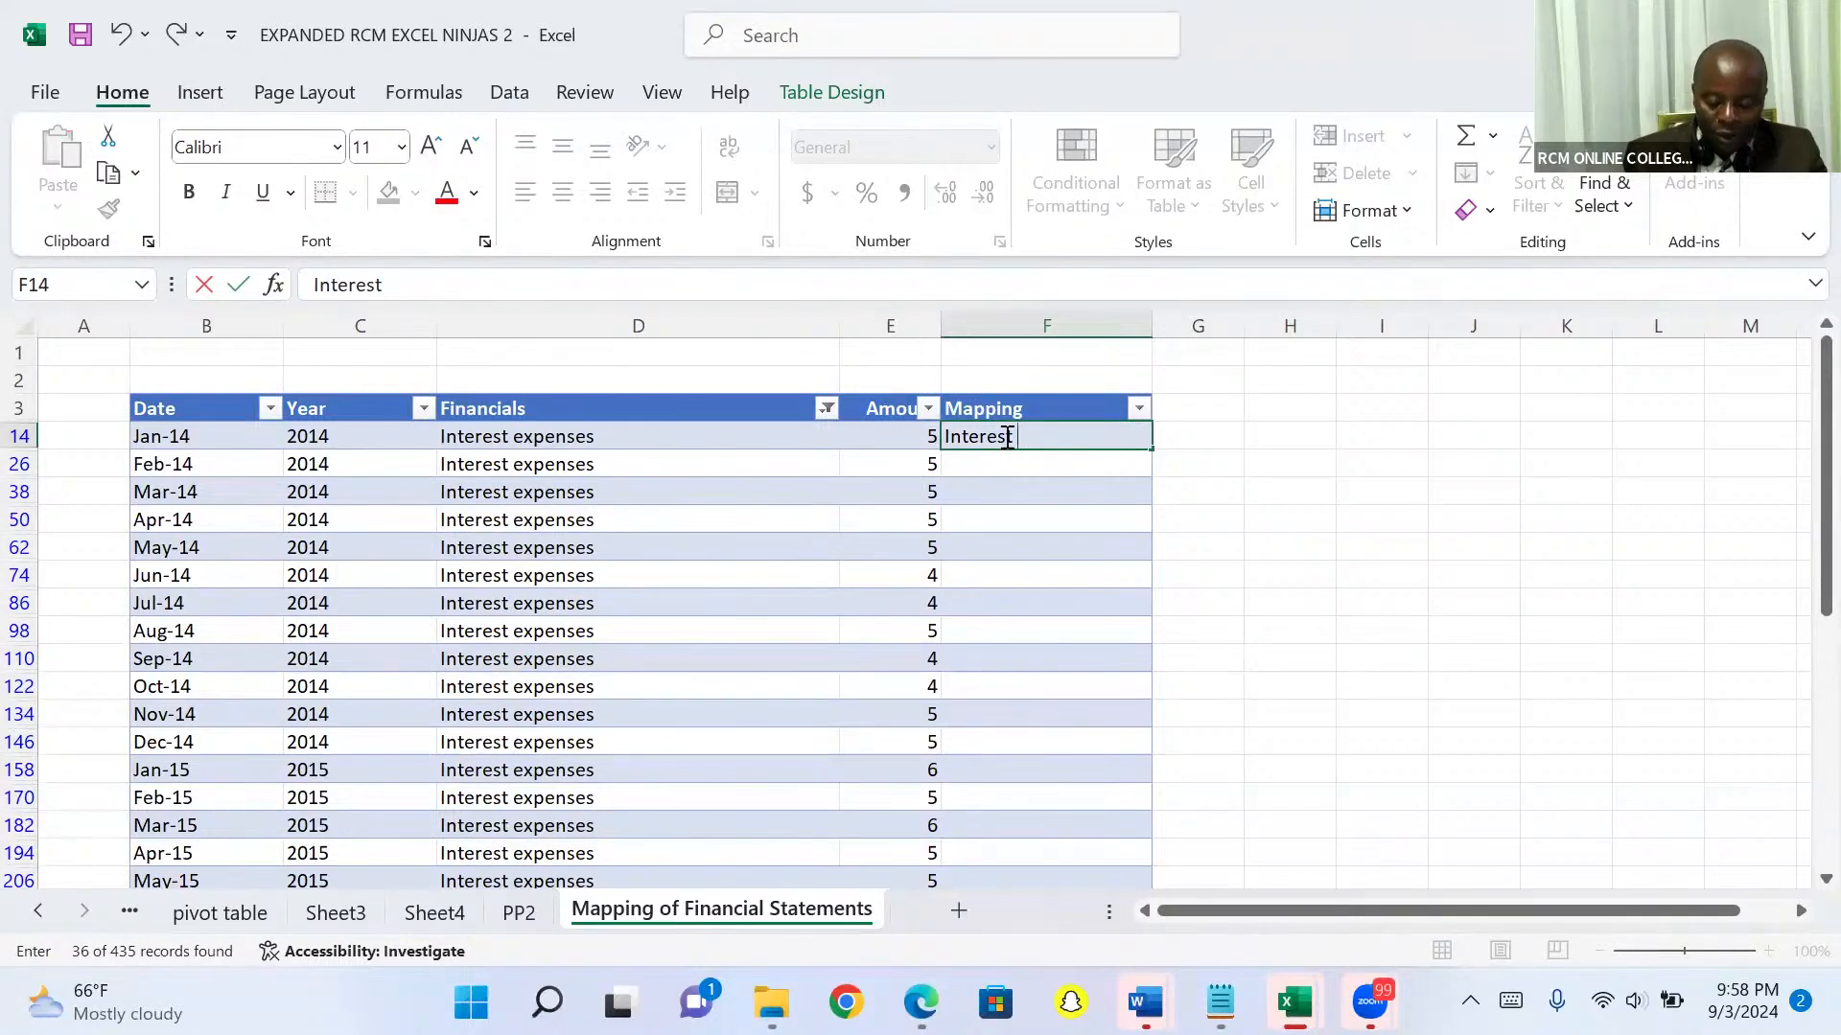
key(ctrl+Return)
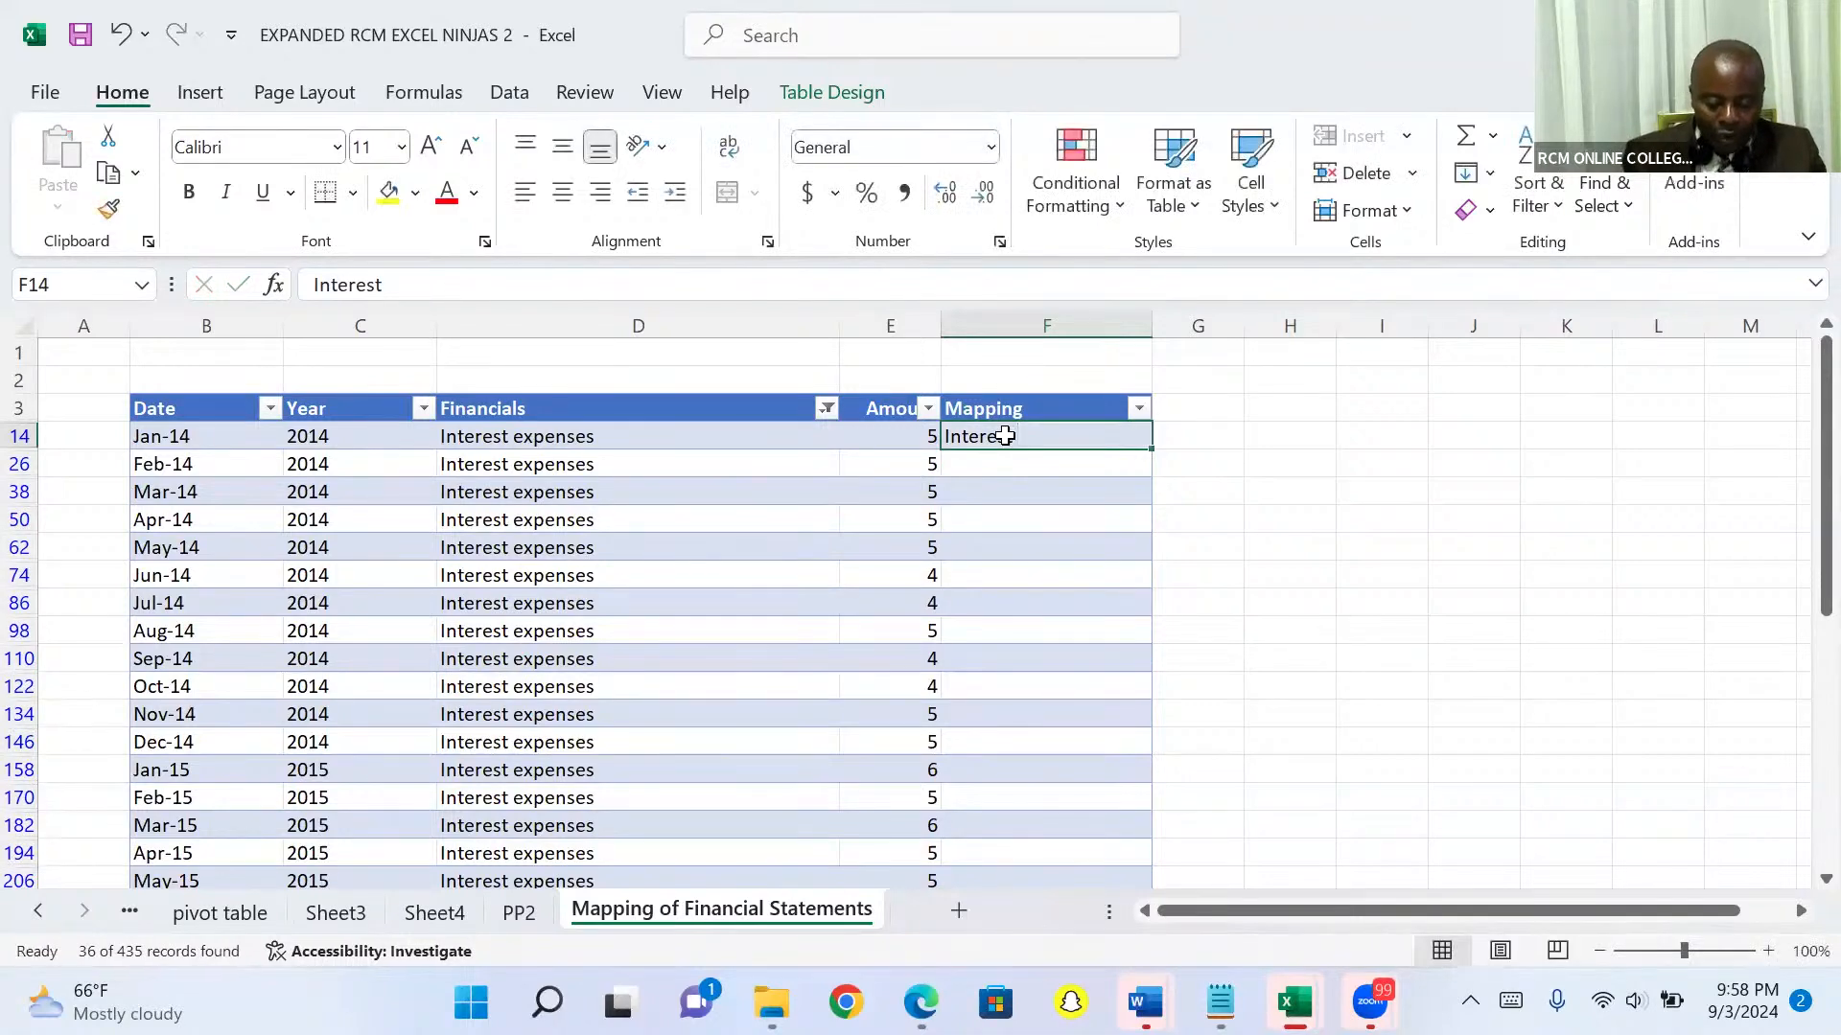
key(ctrl+c)
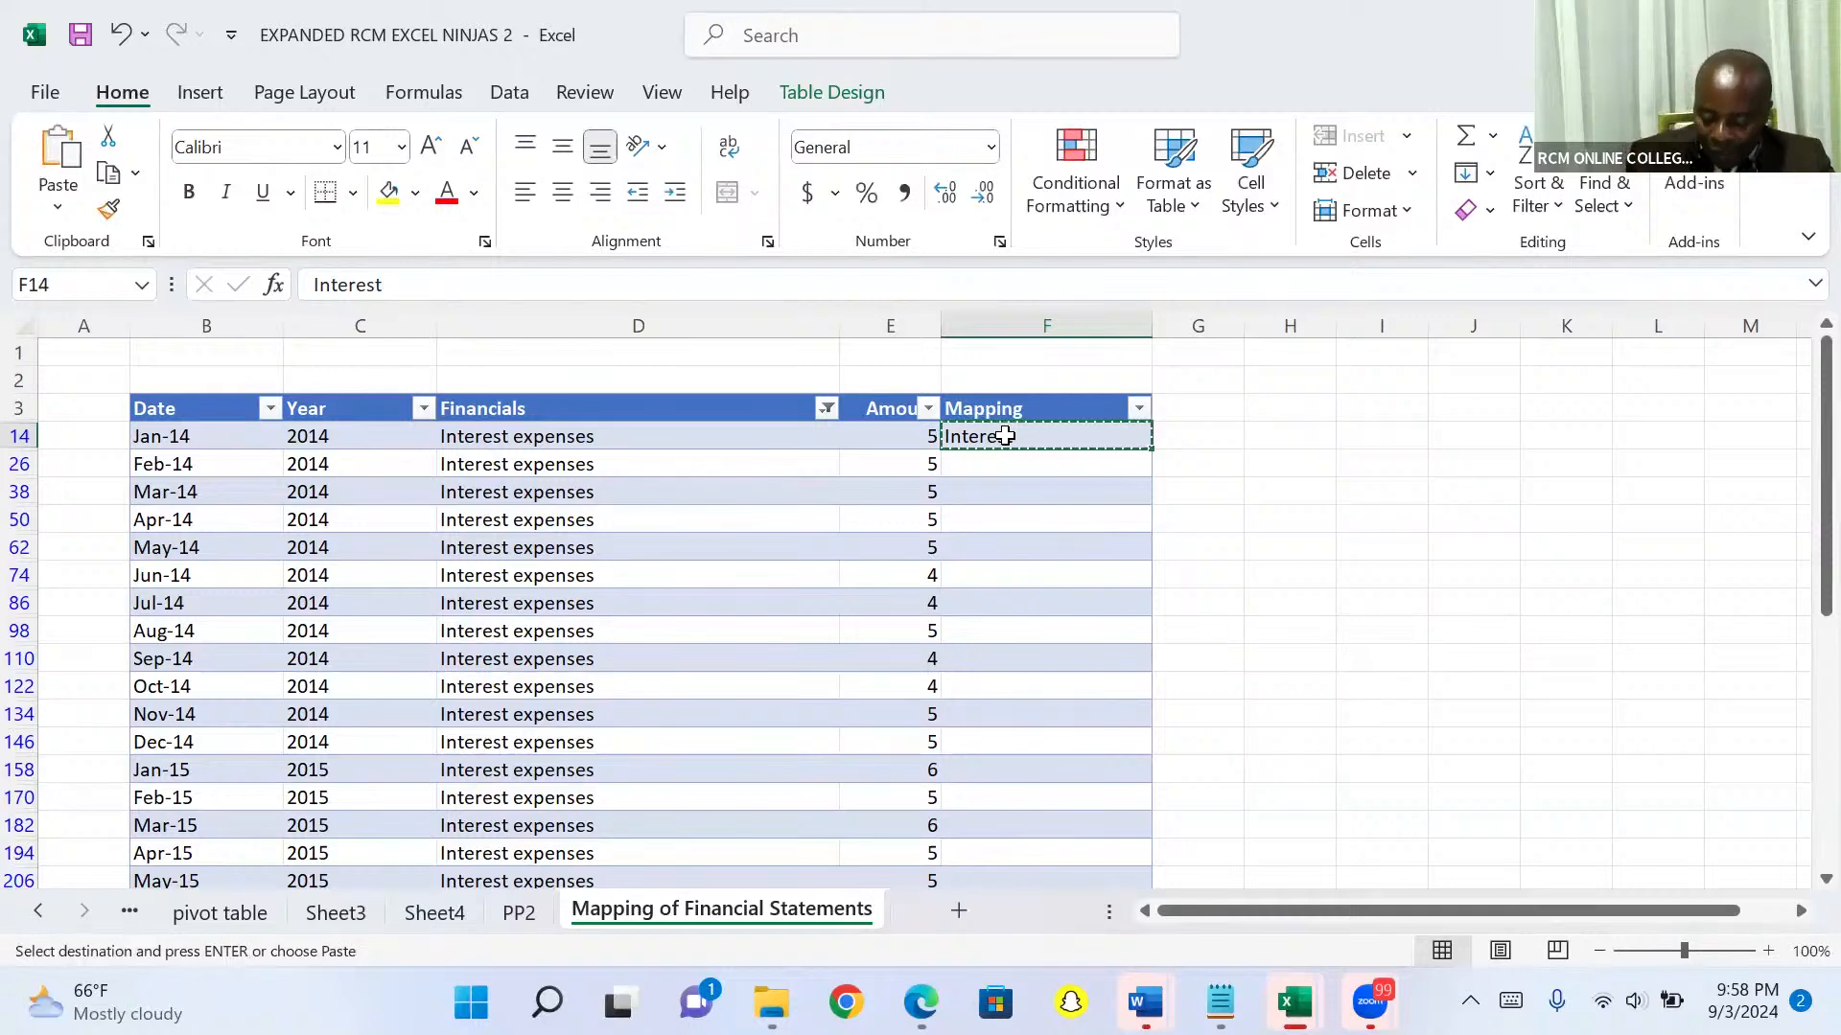
key(ctrl+shift+Down)
key(ctrl+v)
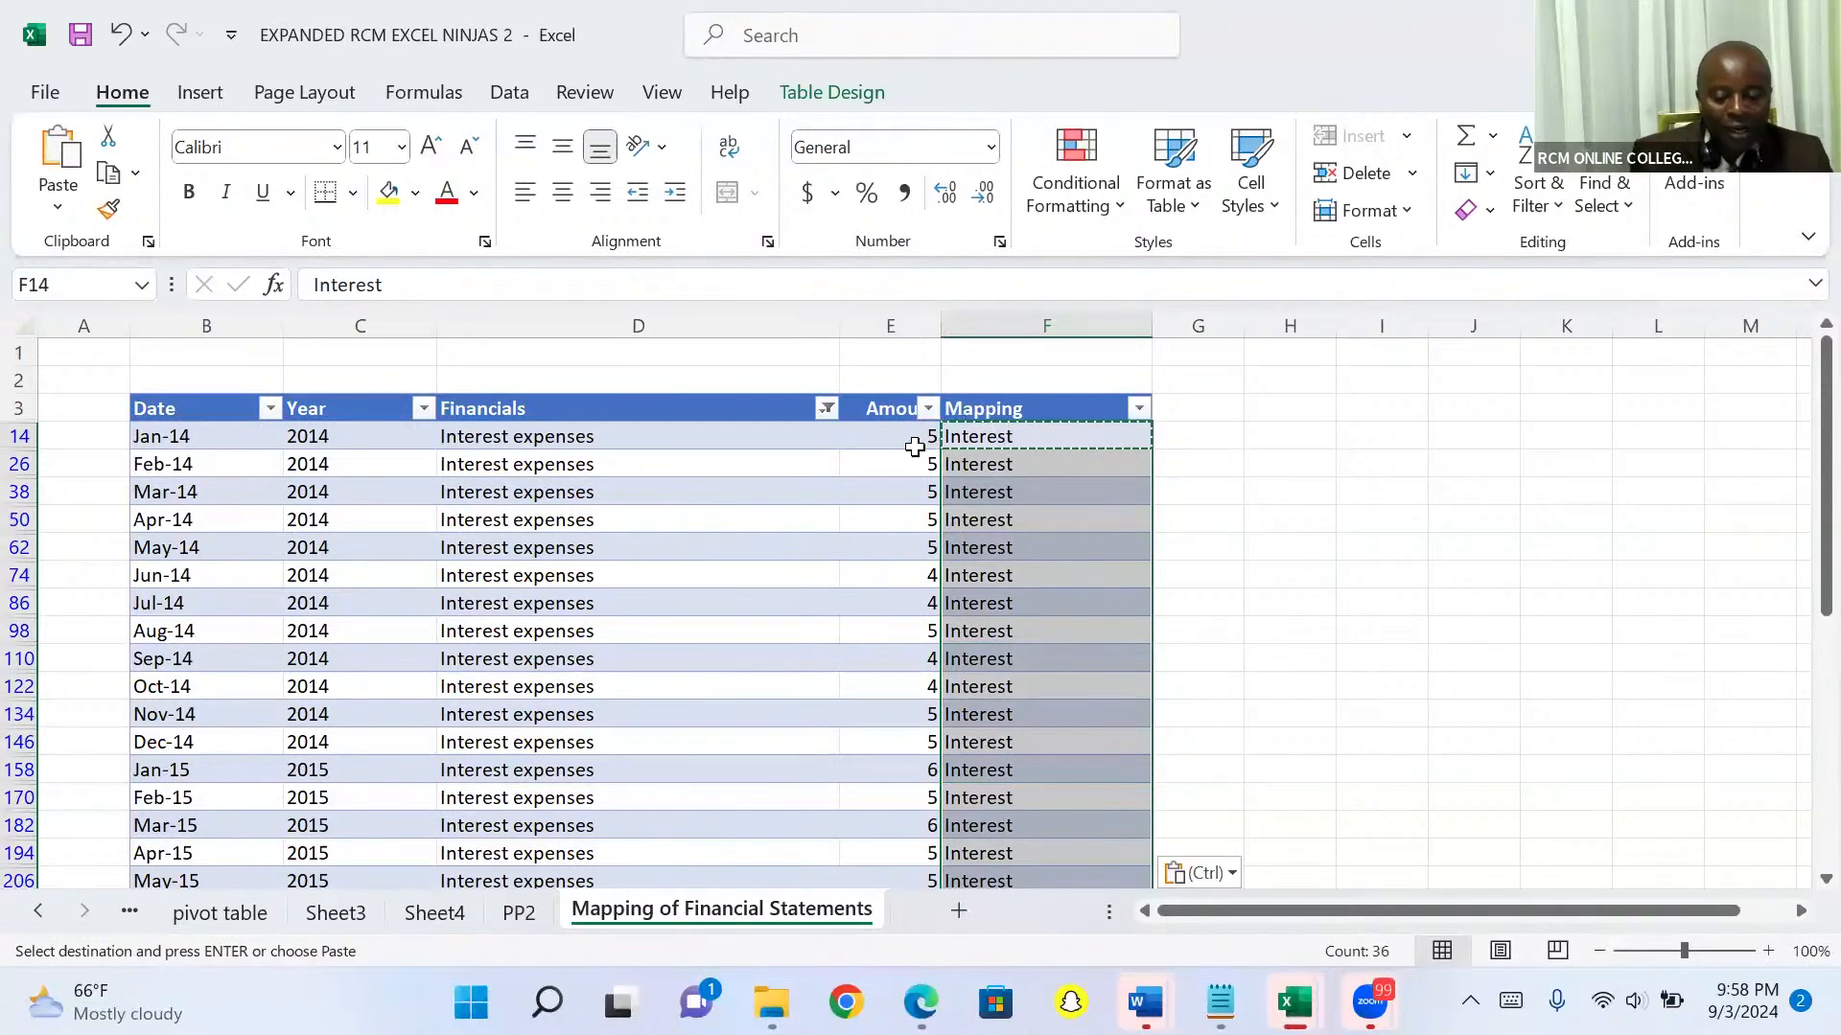
Filter the Financials column to show only the Taxes rows
click(828, 408)
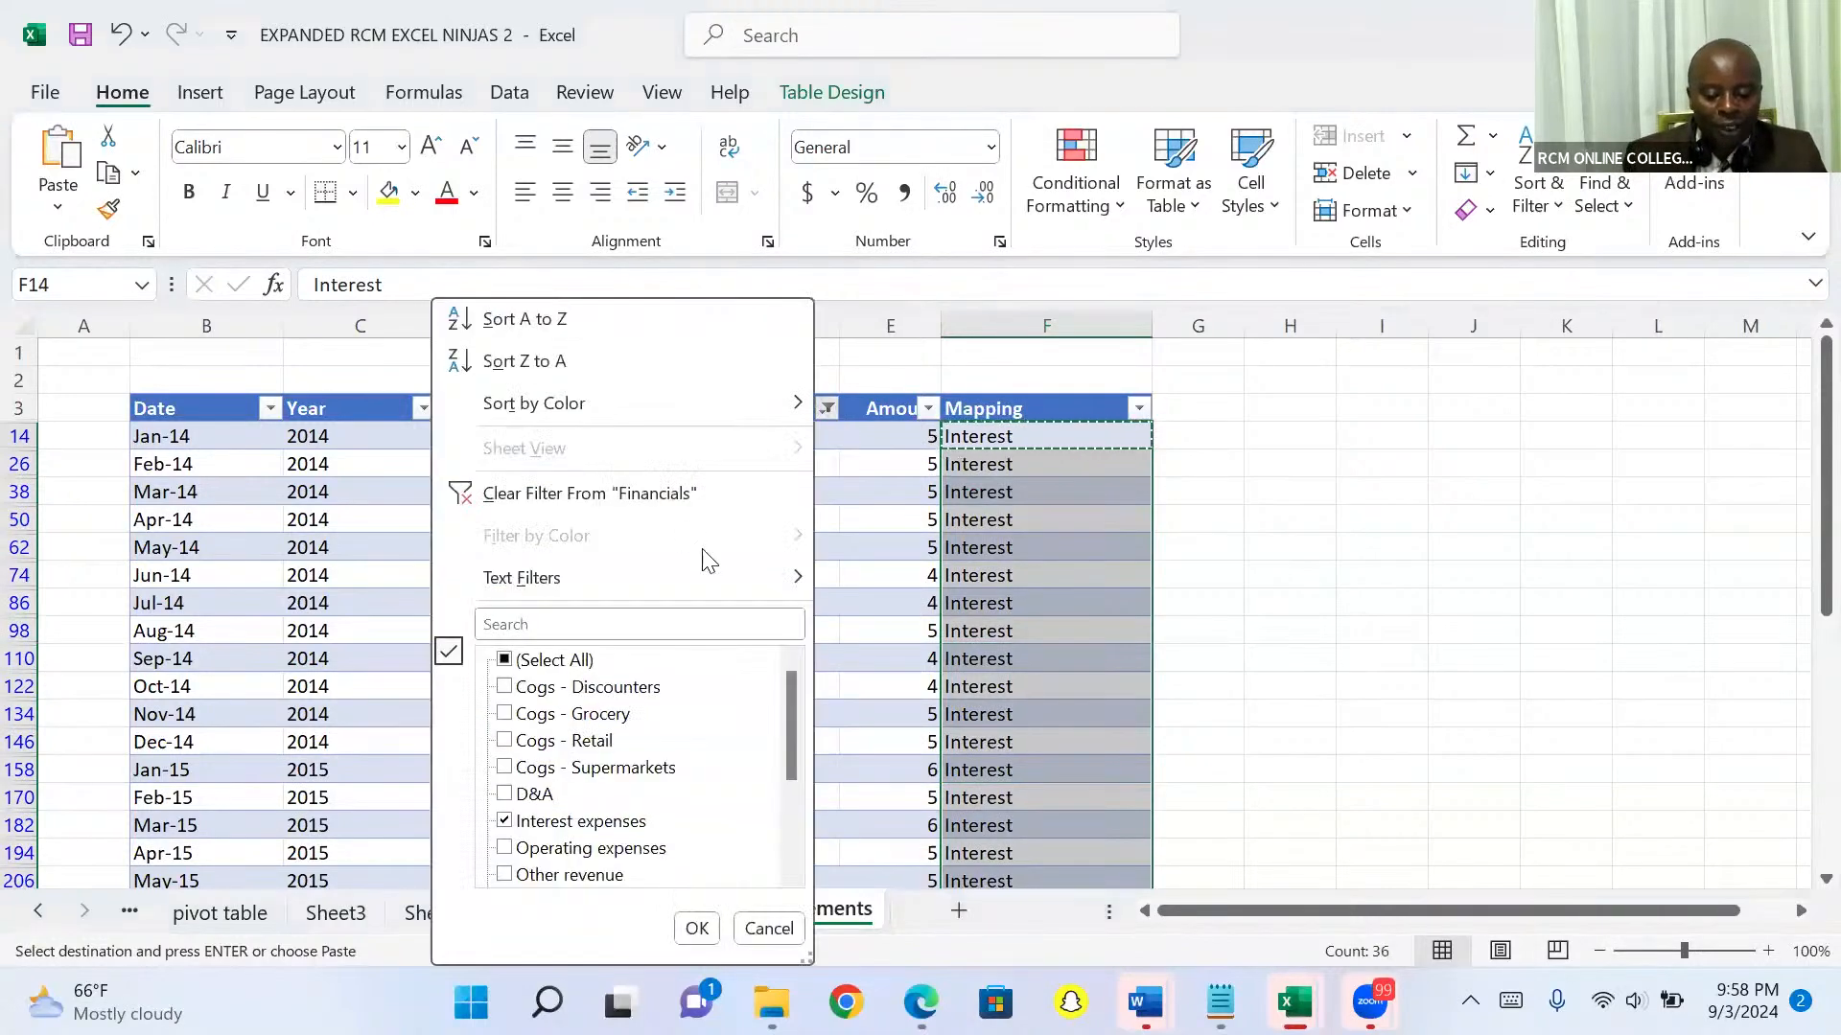
click(631, 621)
text(tax)
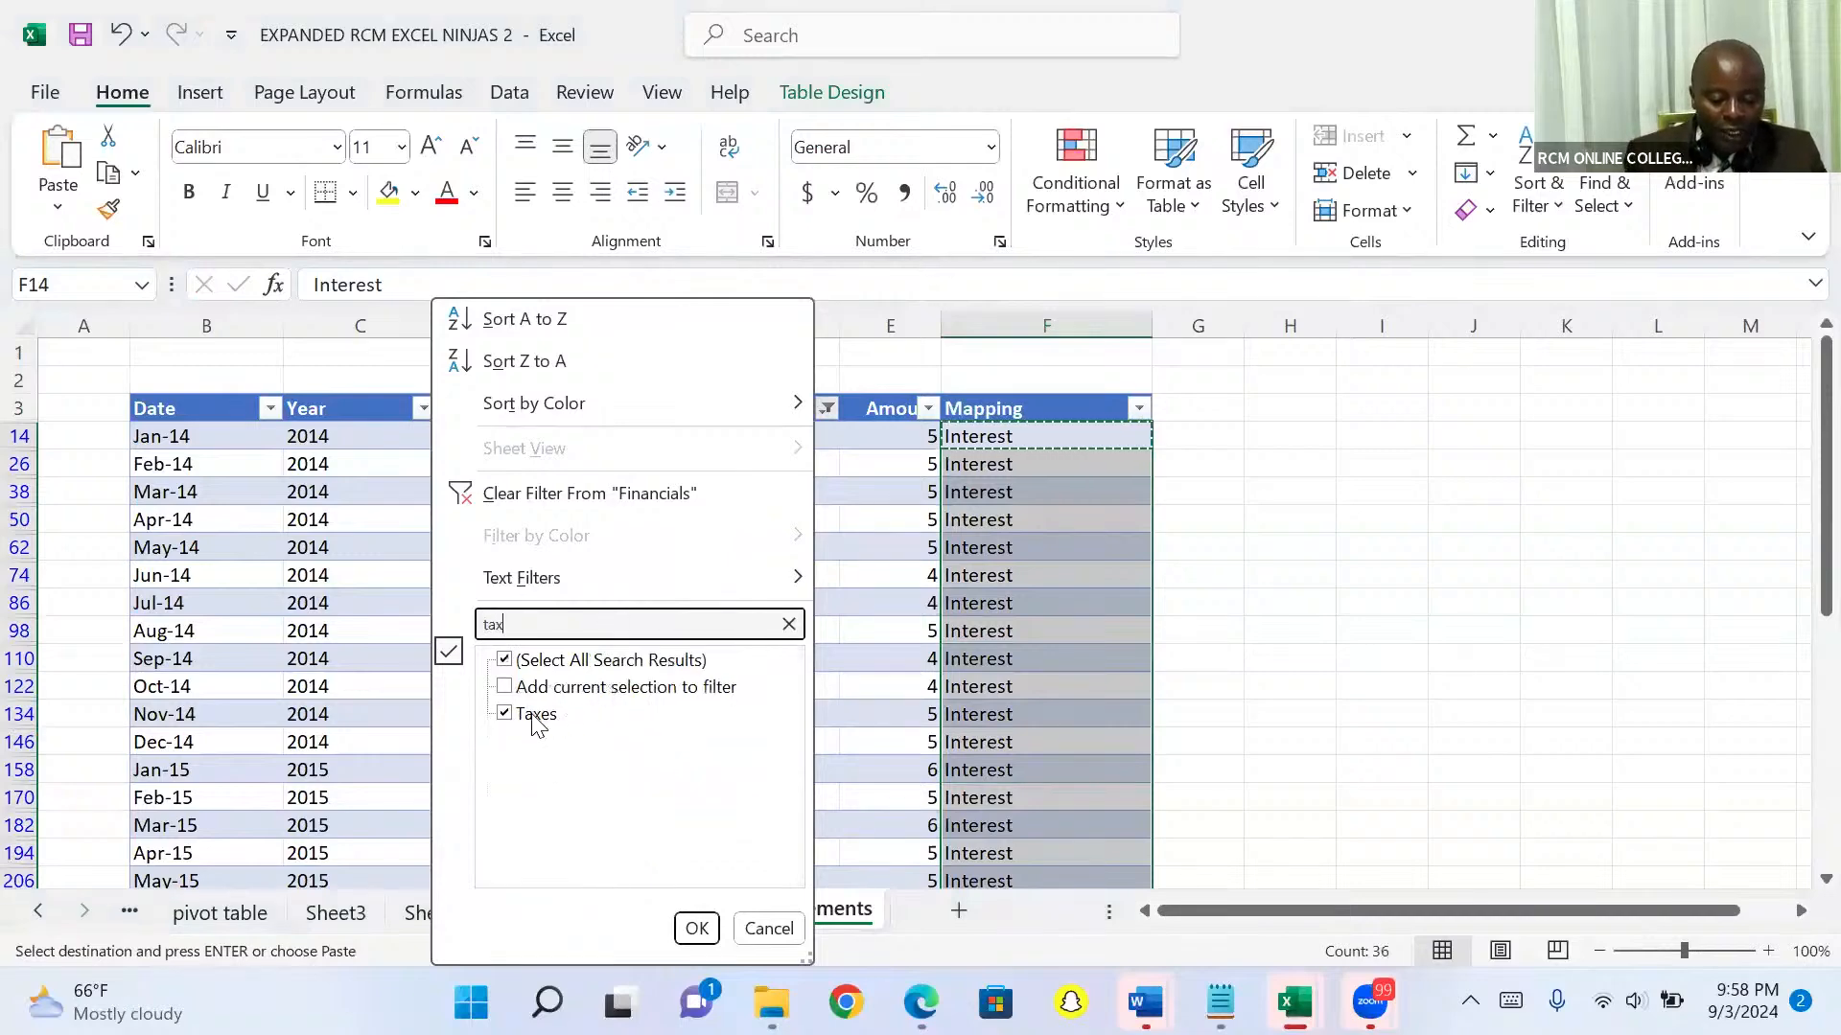
click(692, 929)
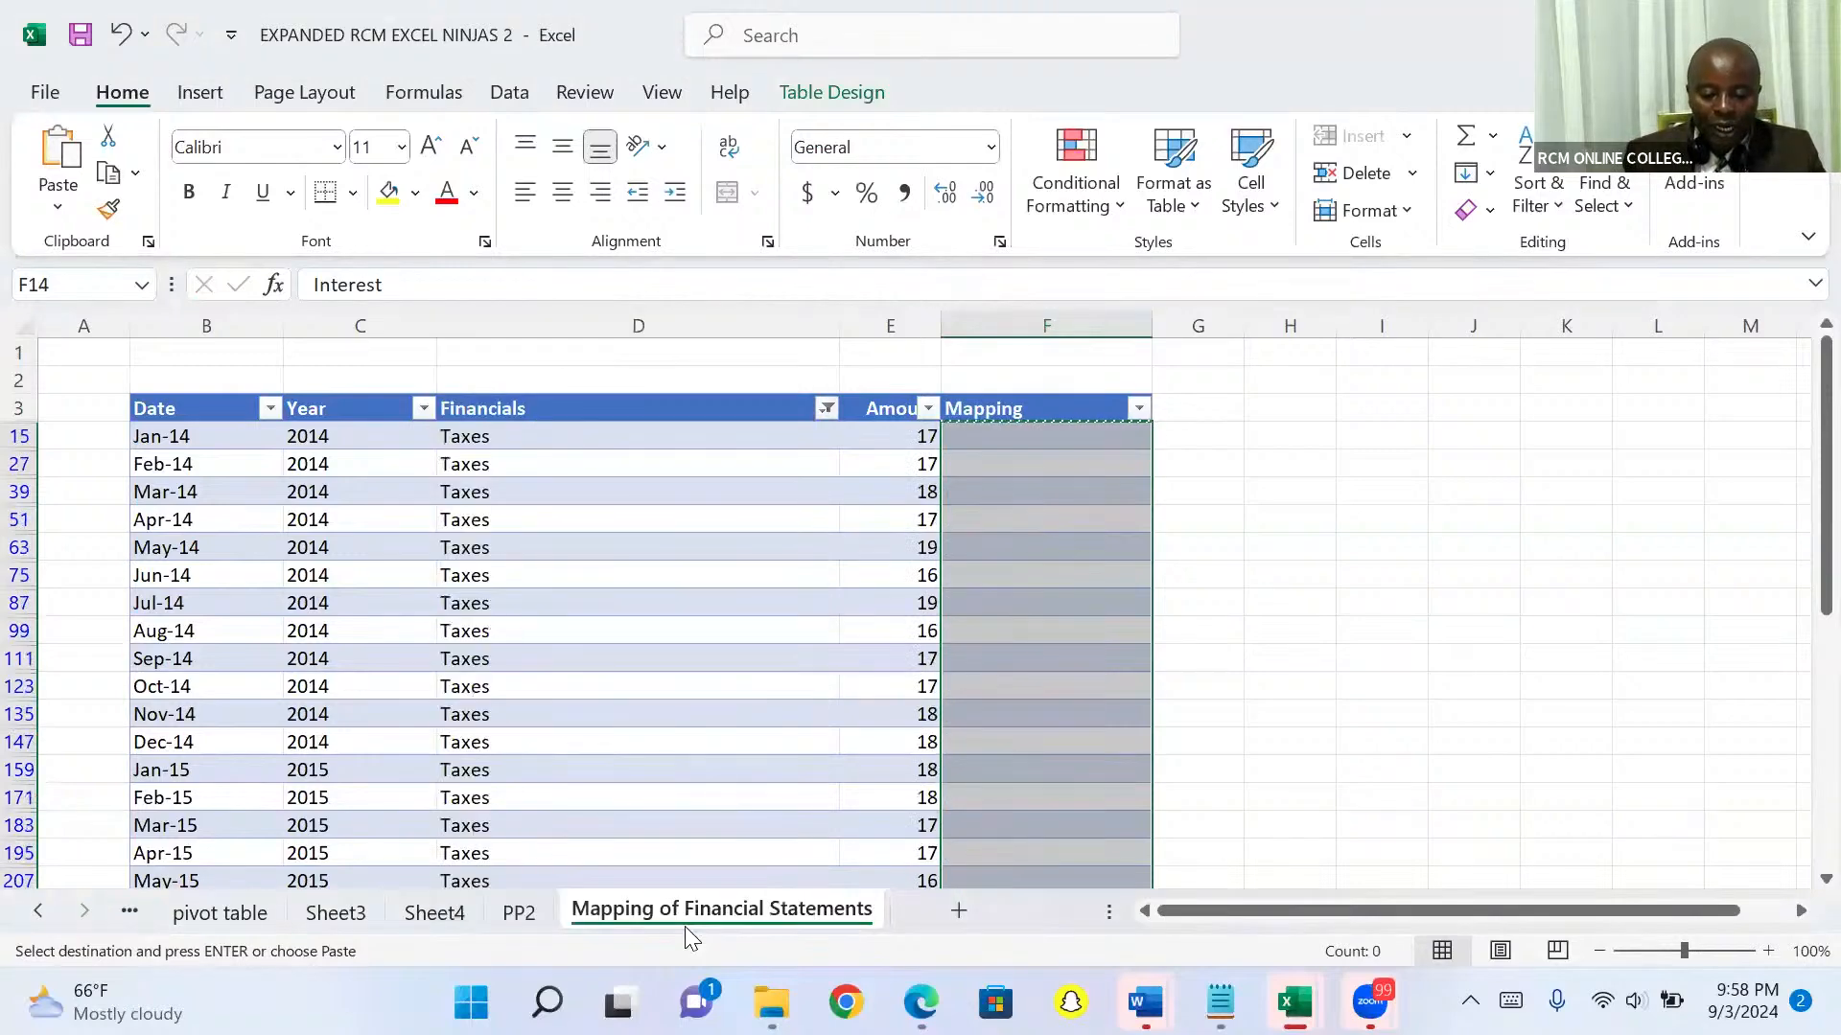
Enter Tax in Mapping cell F15 and copy it into all the filtered Taxes rows of the Mapping column
click(1013, 432)
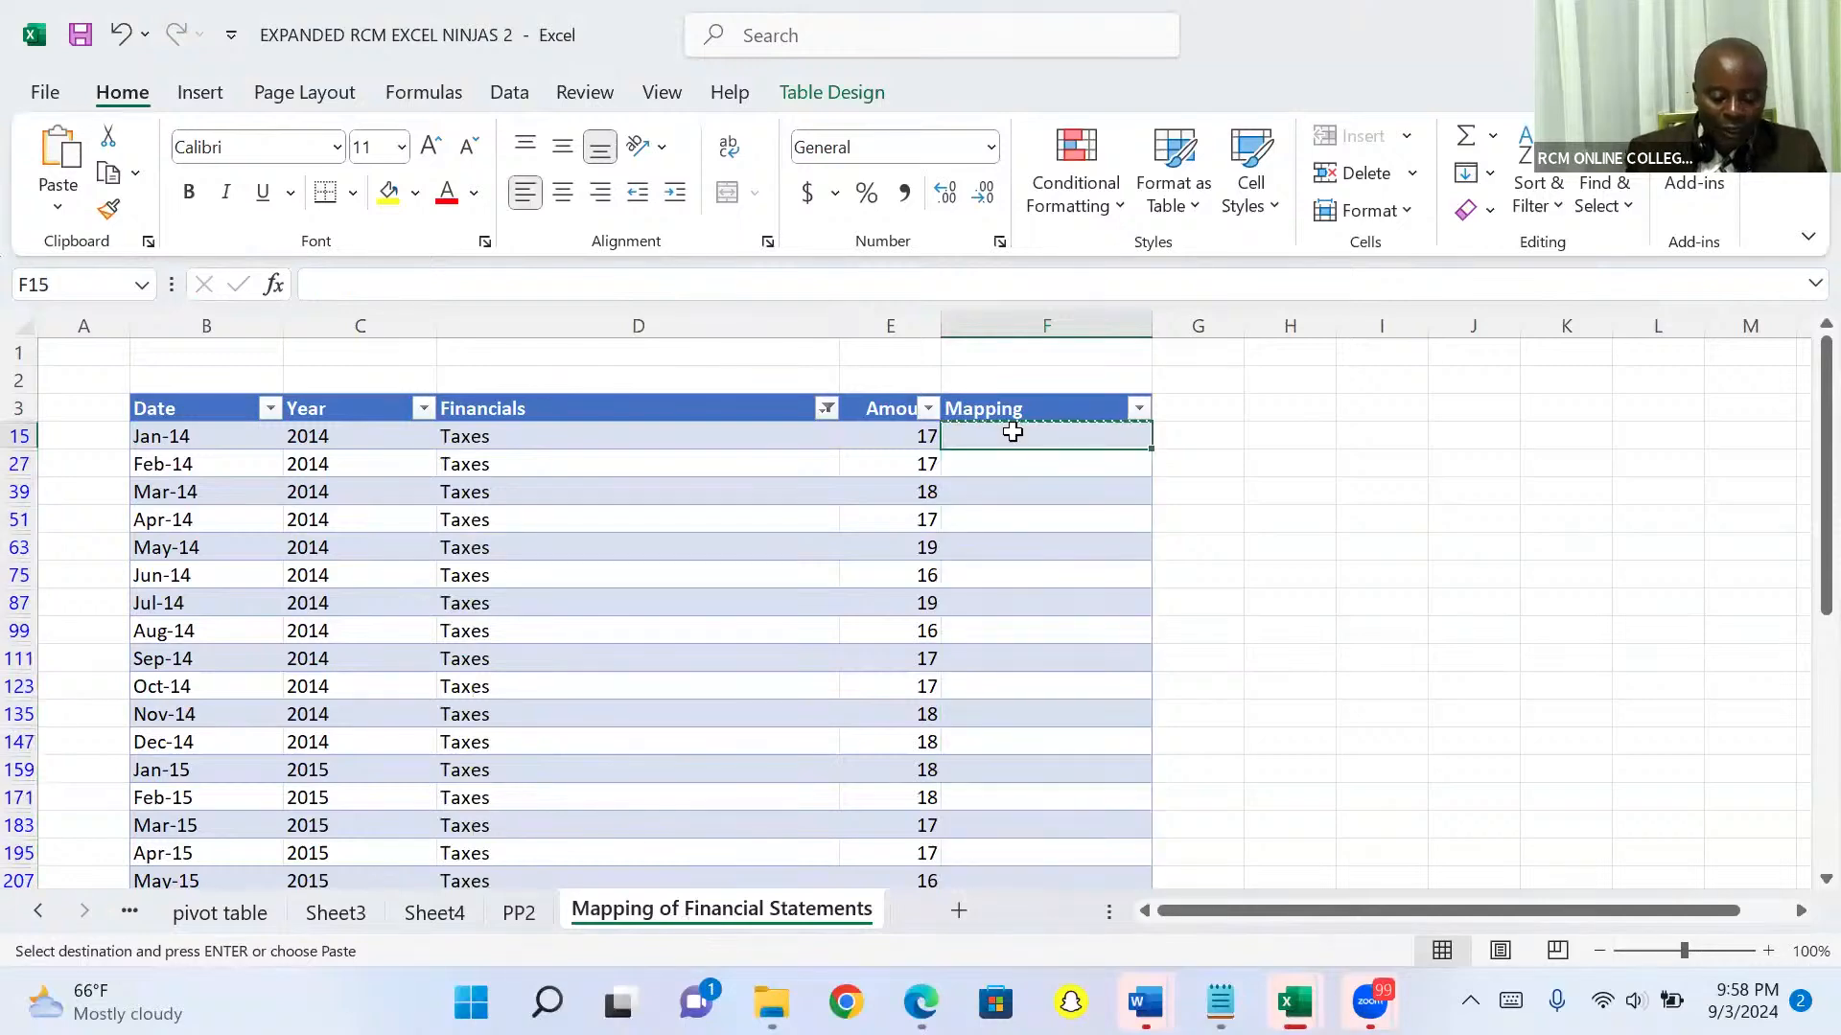
text(Tax)
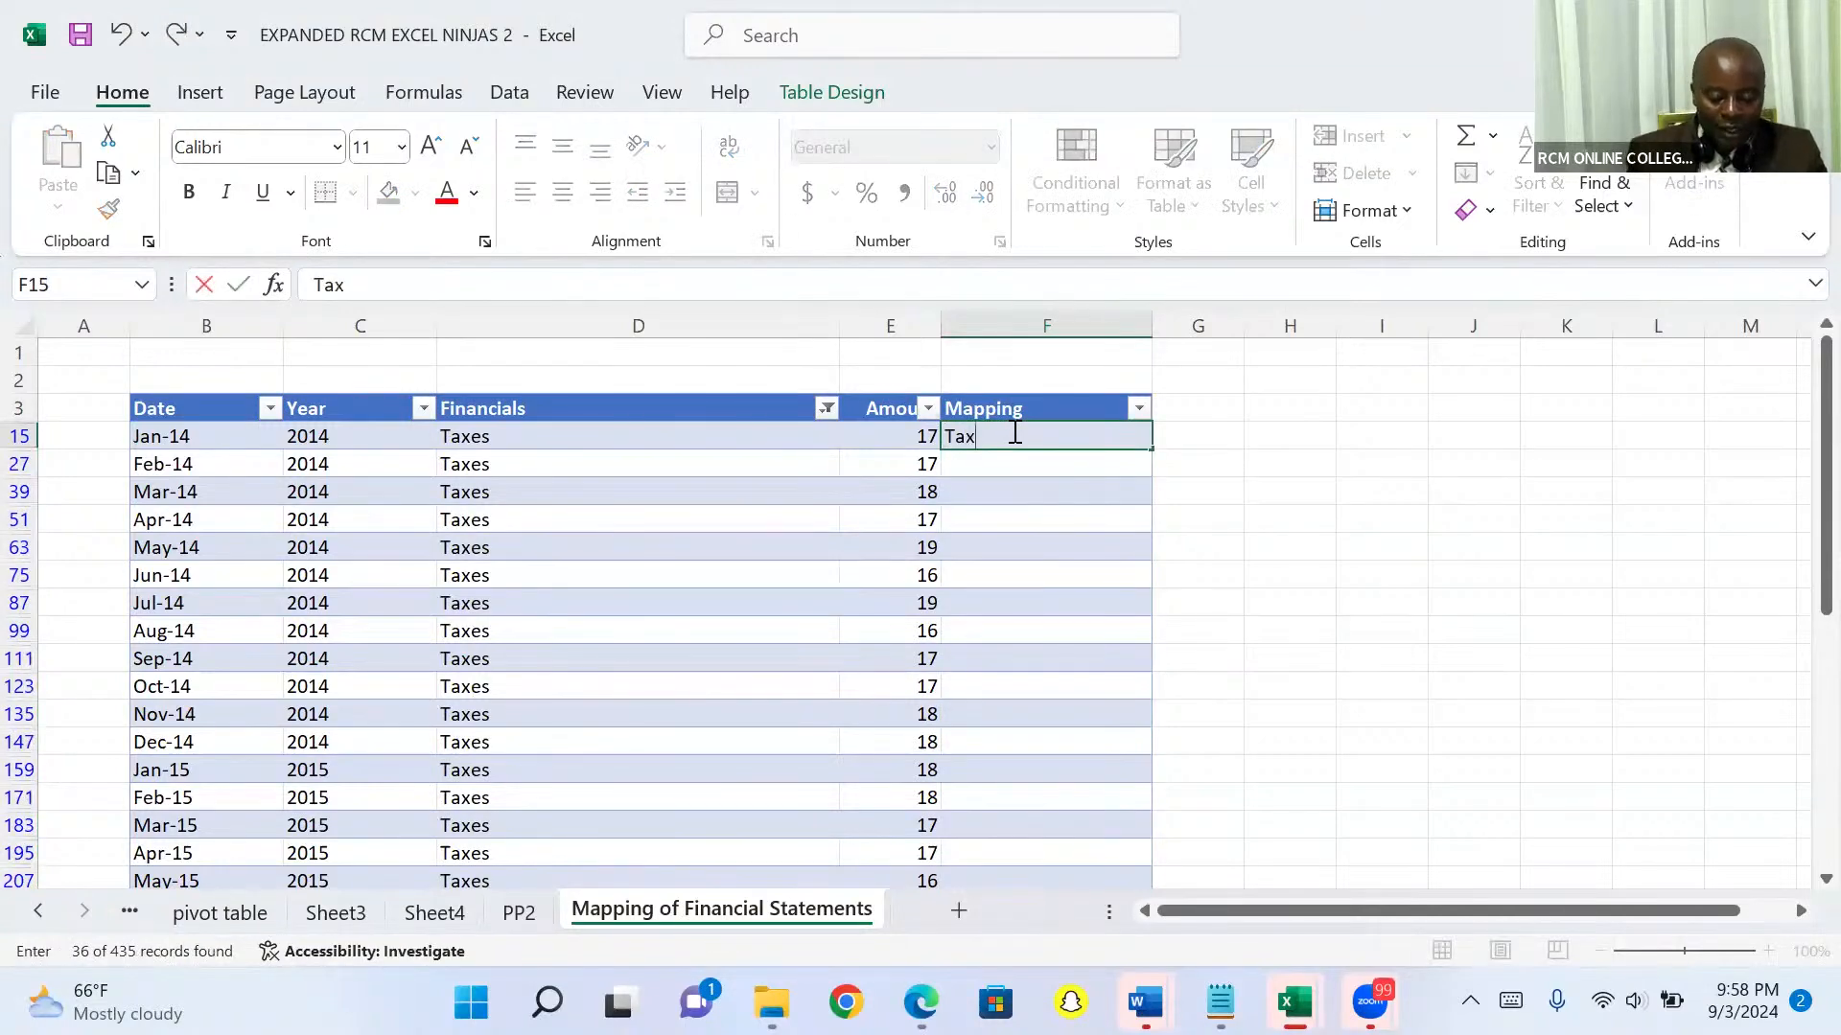
key(ctrl+Return)
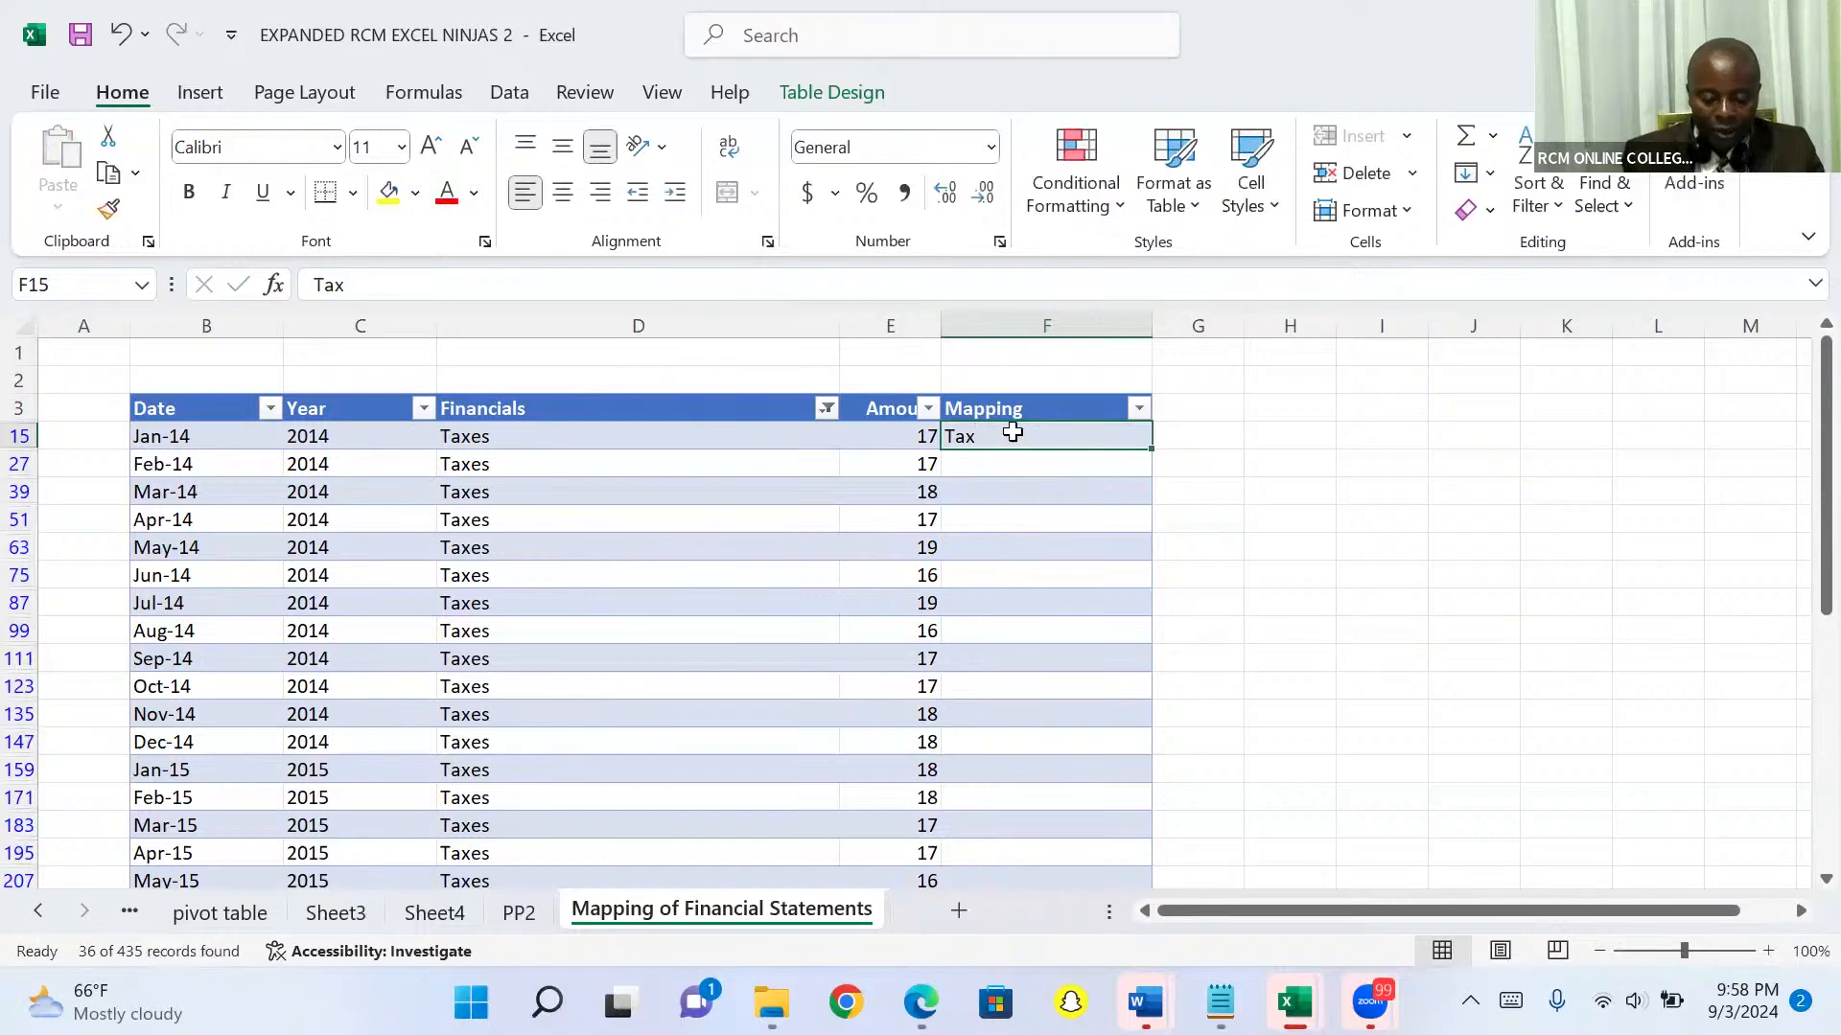
key(ctrl+c)
key(ctrl+shift+Down)
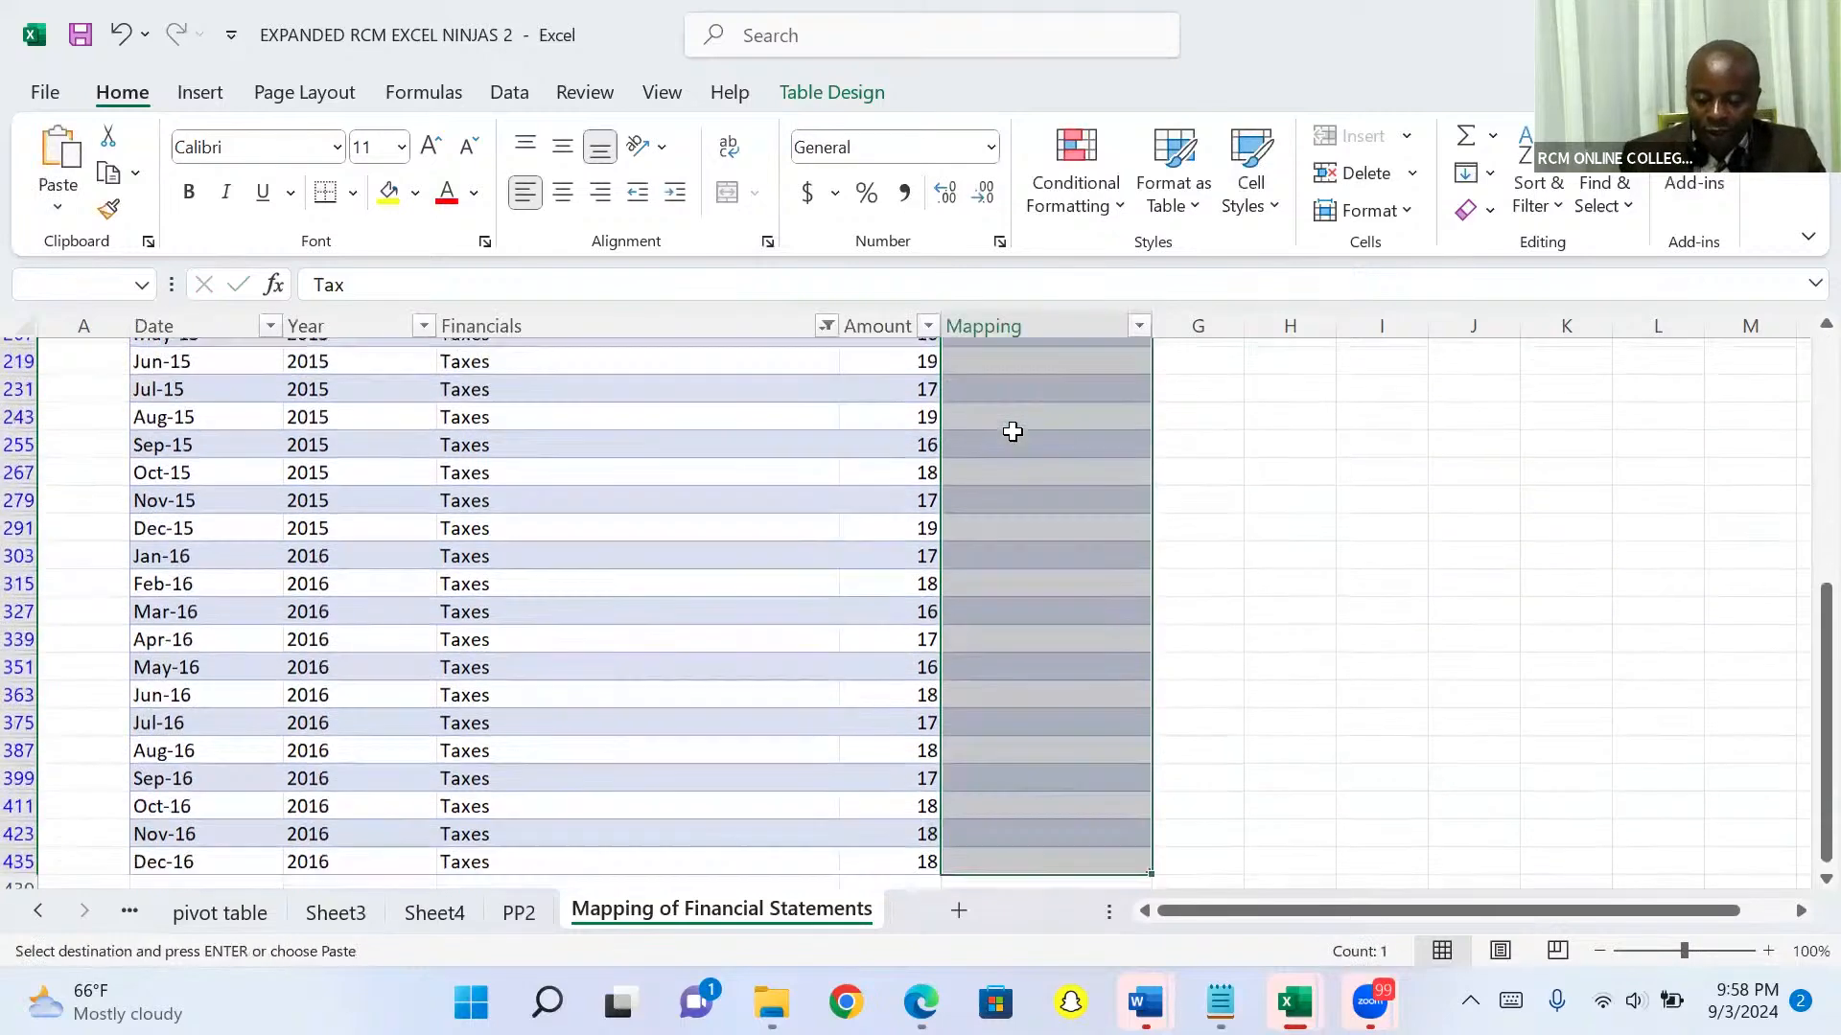
key(ctrl+v)
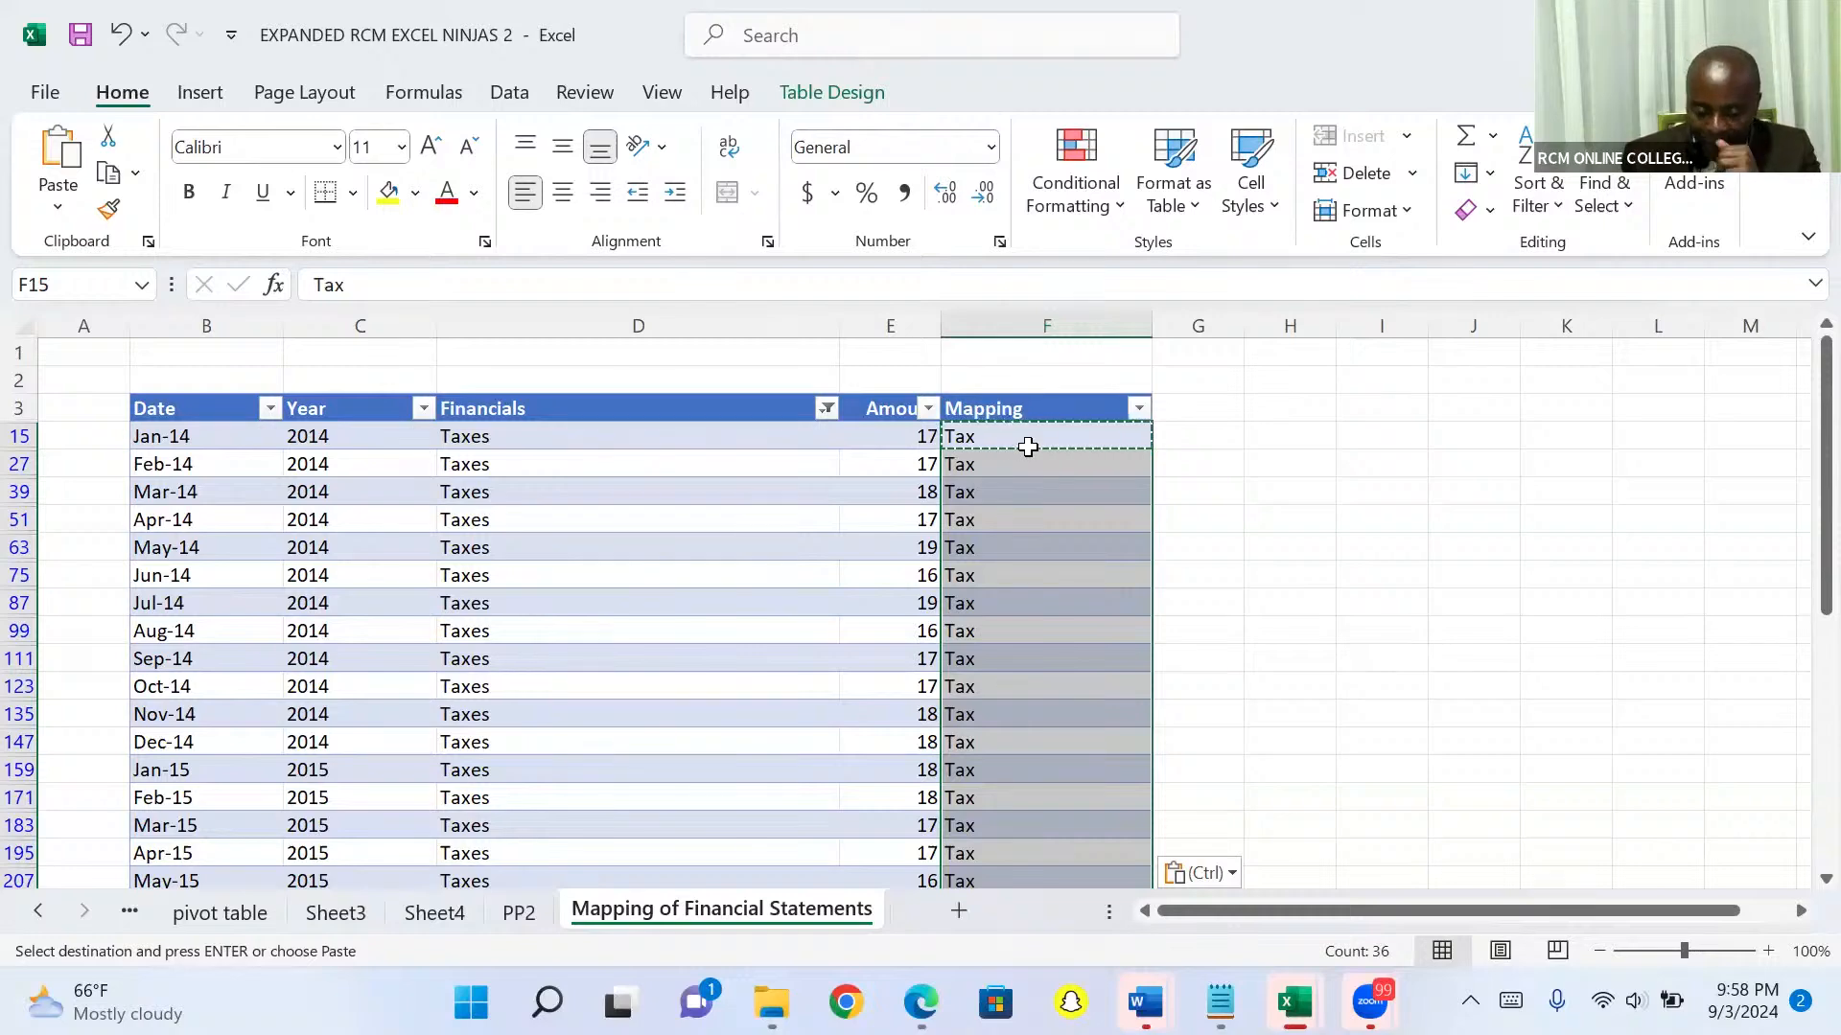
Clear the Financials filter and copy the whole Mapping column into column A of a new worksheet
click(827, 406)
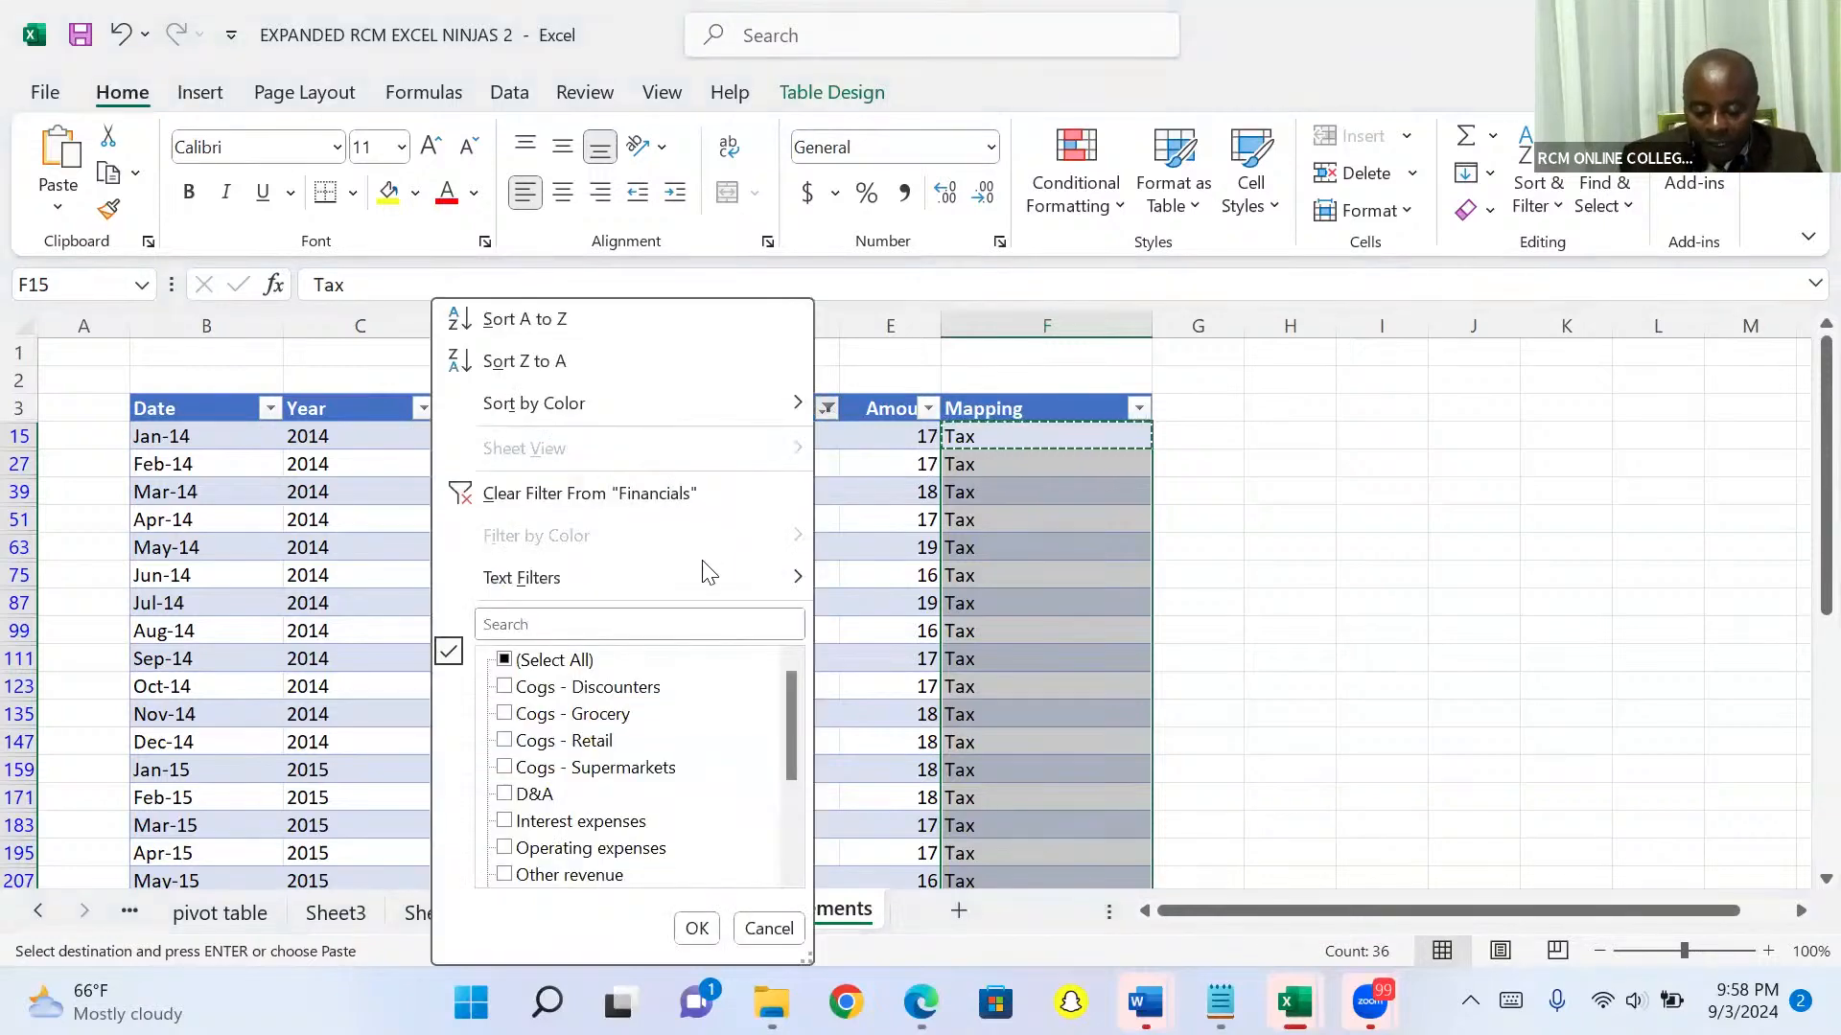
click(577, 492)
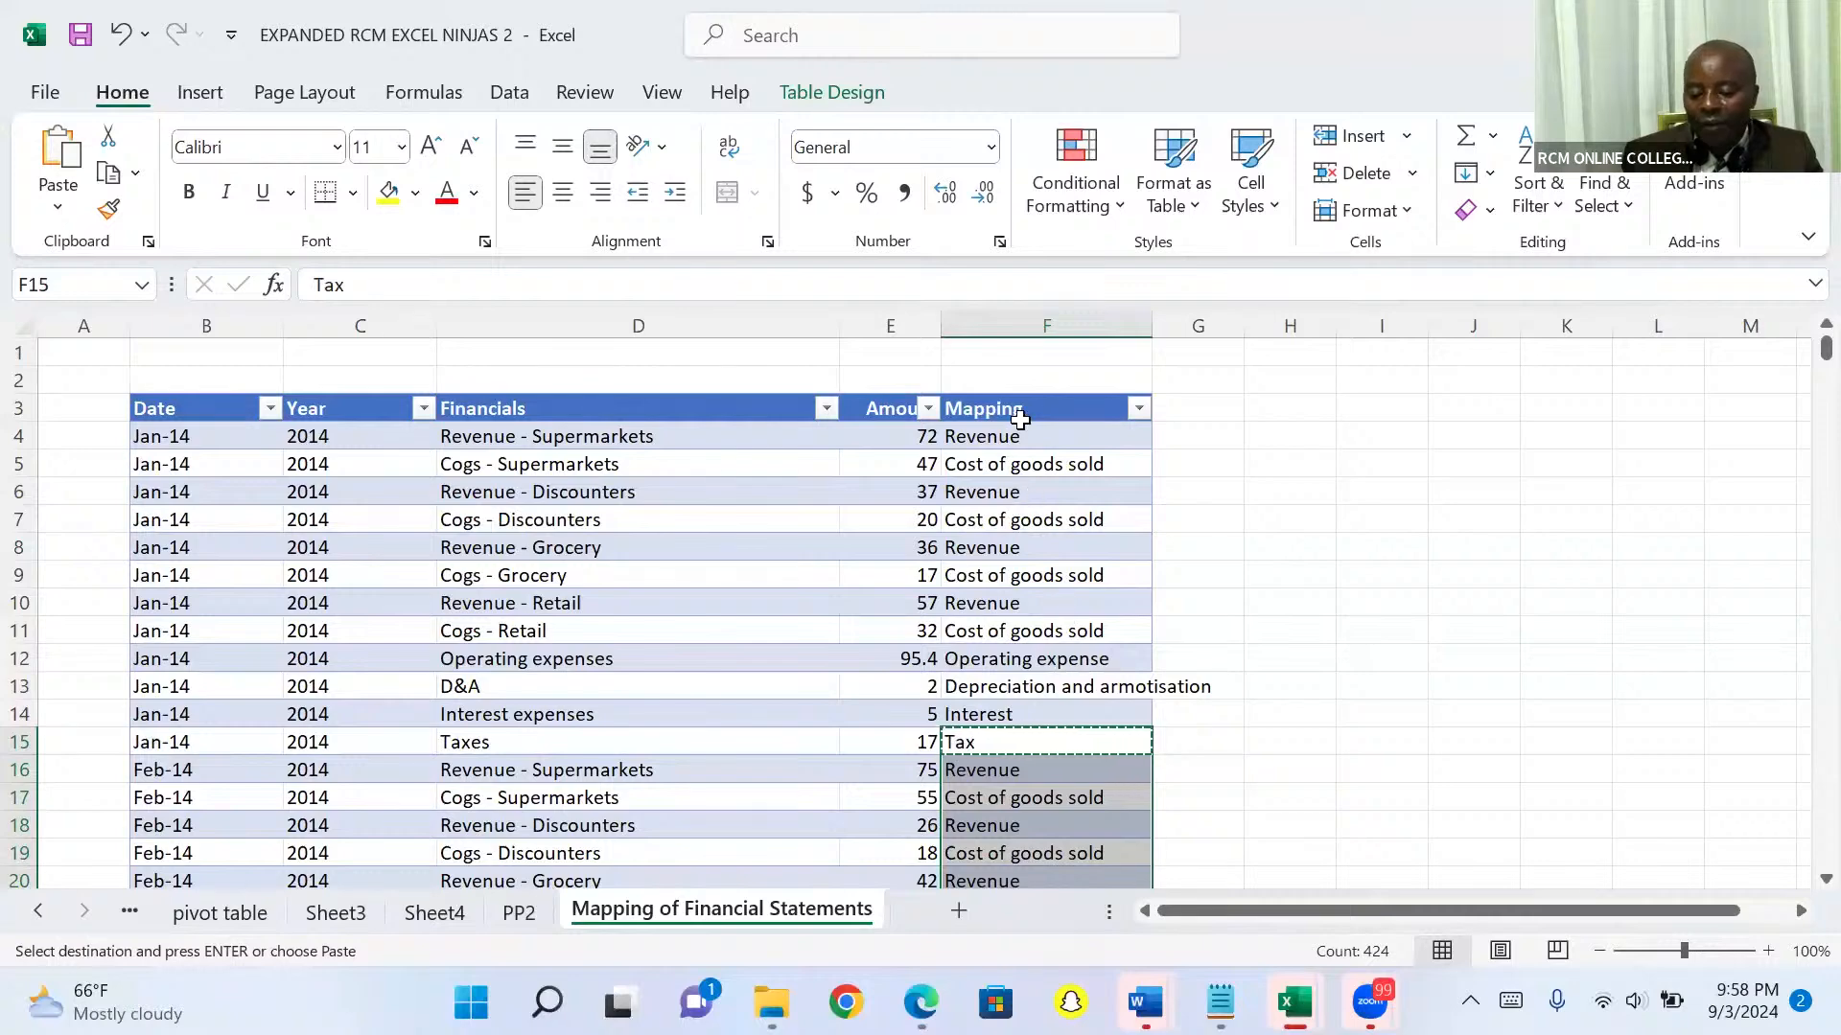
click(1011, 316)
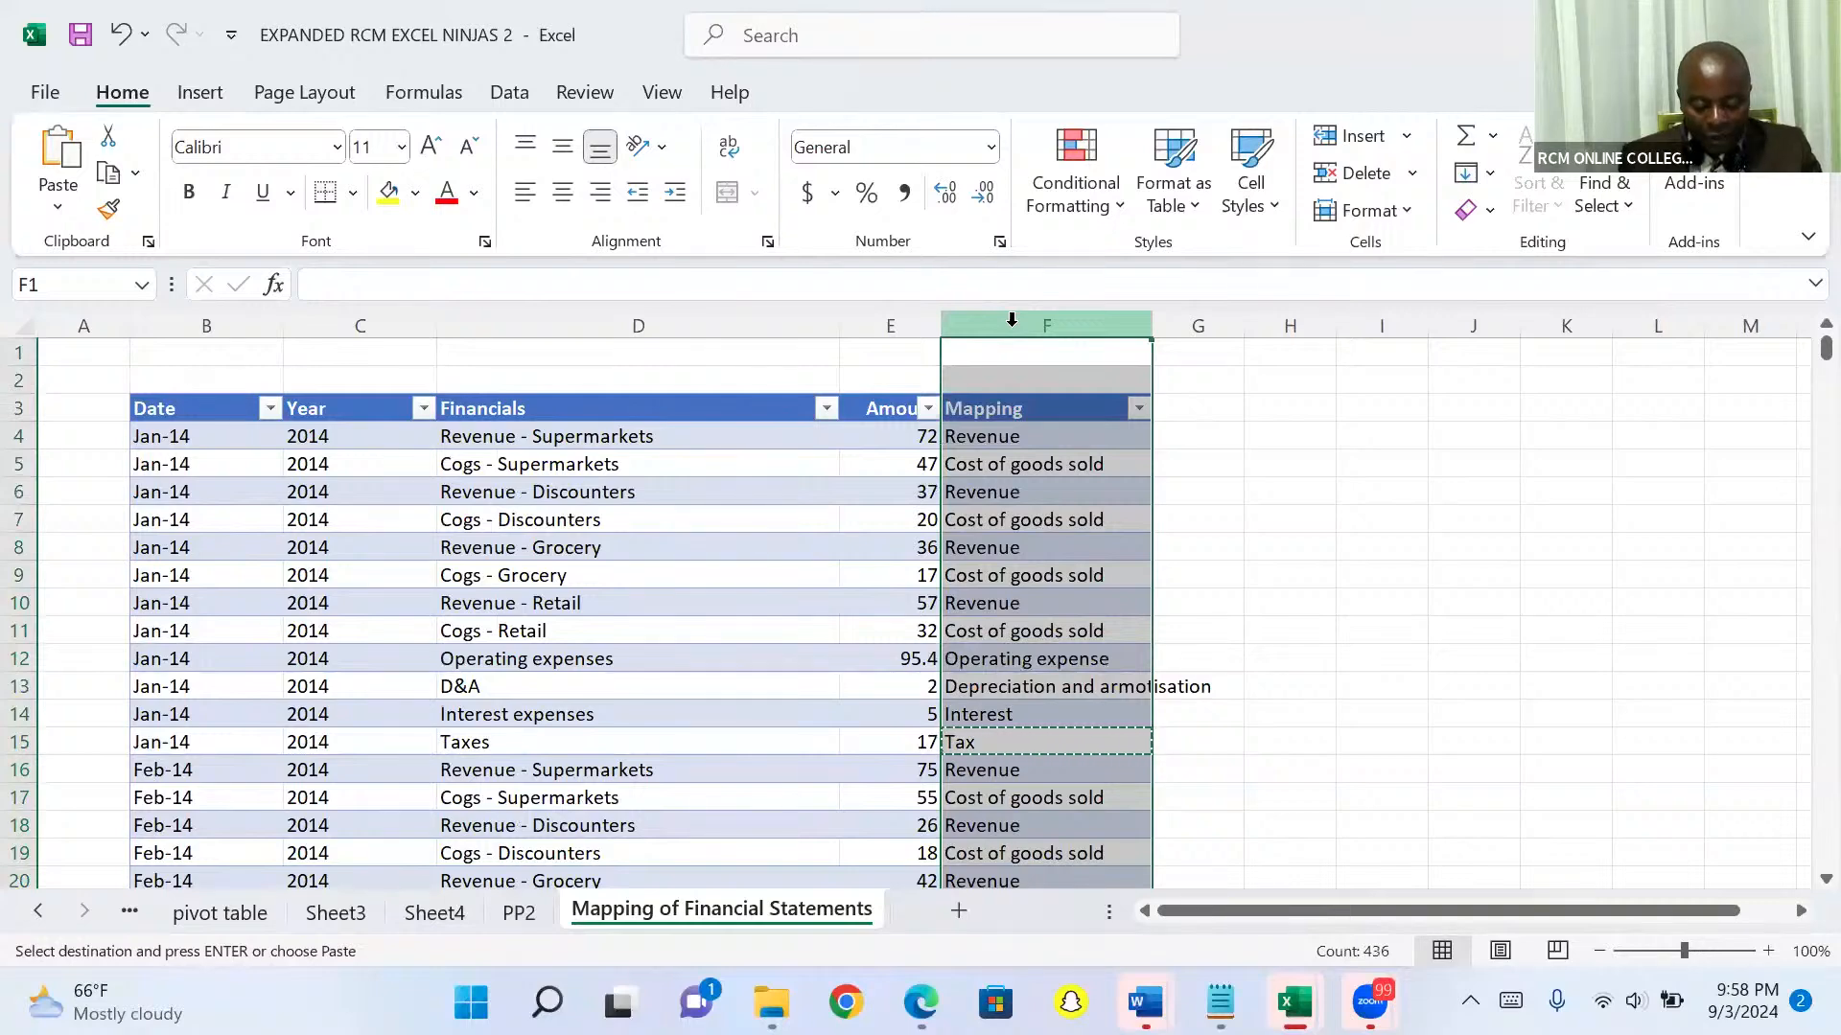
key(ctrl+c)
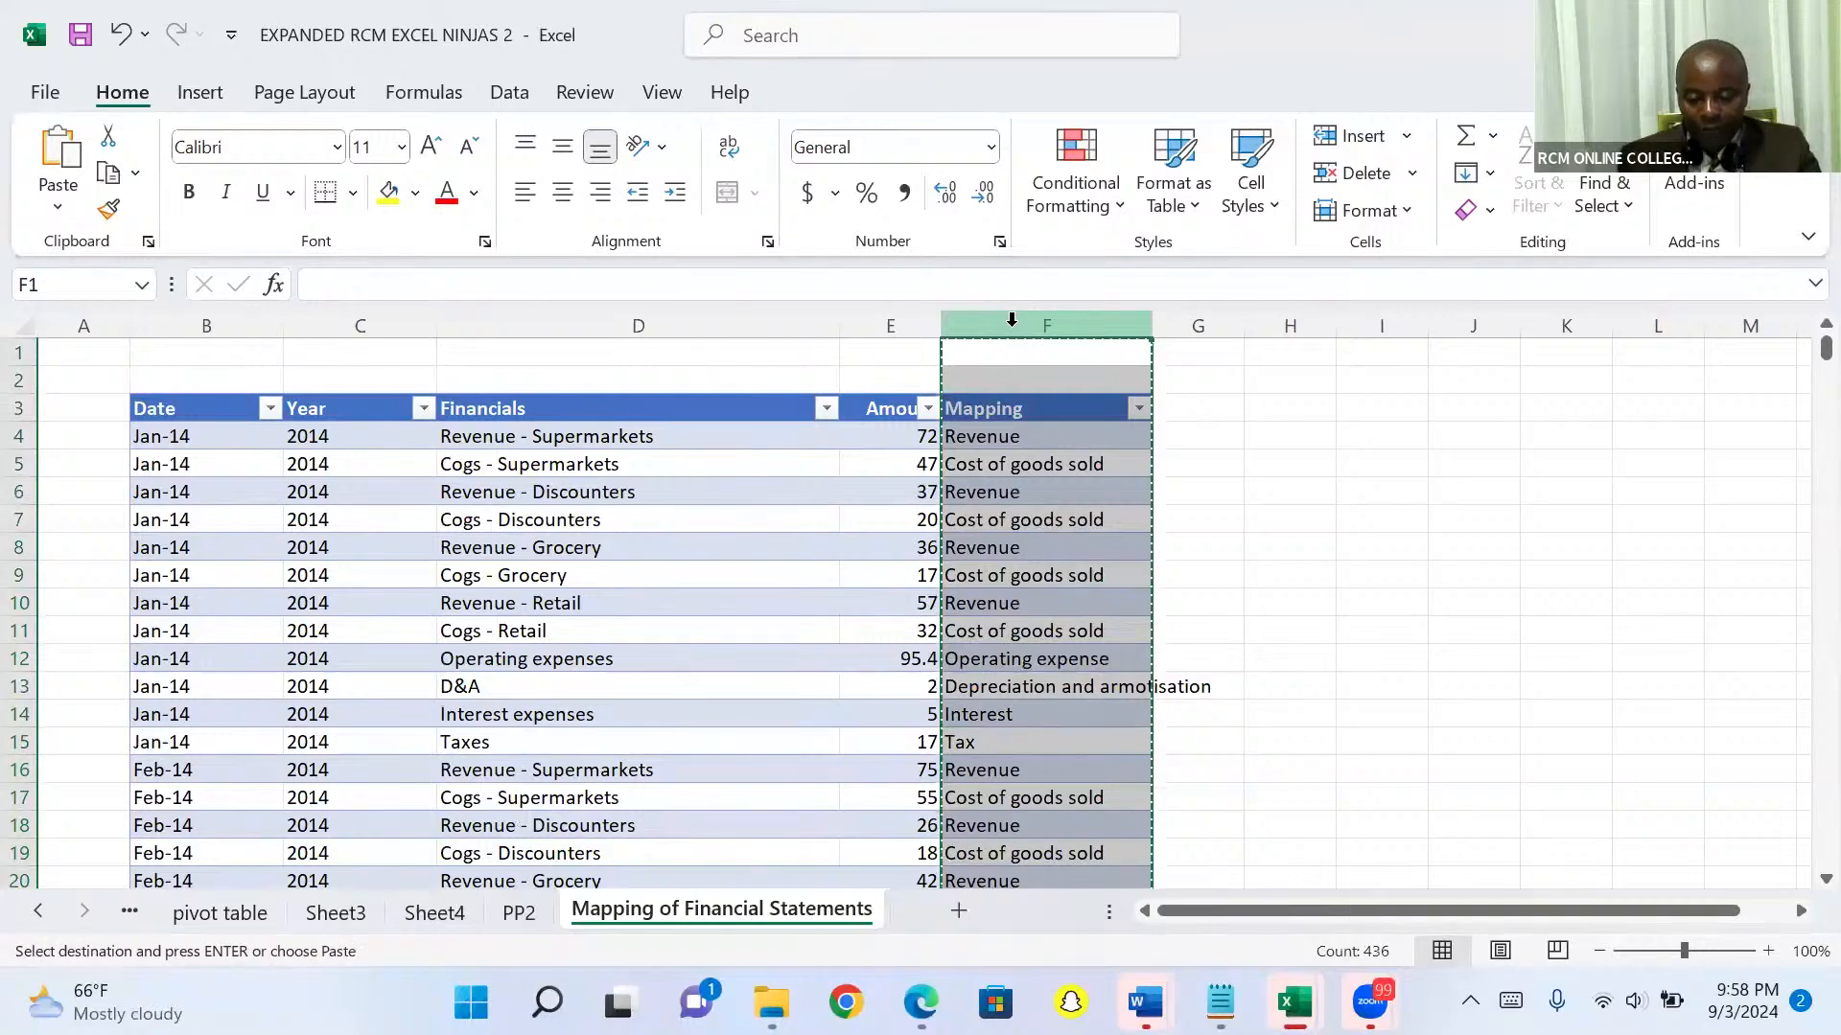
click(959, 910)
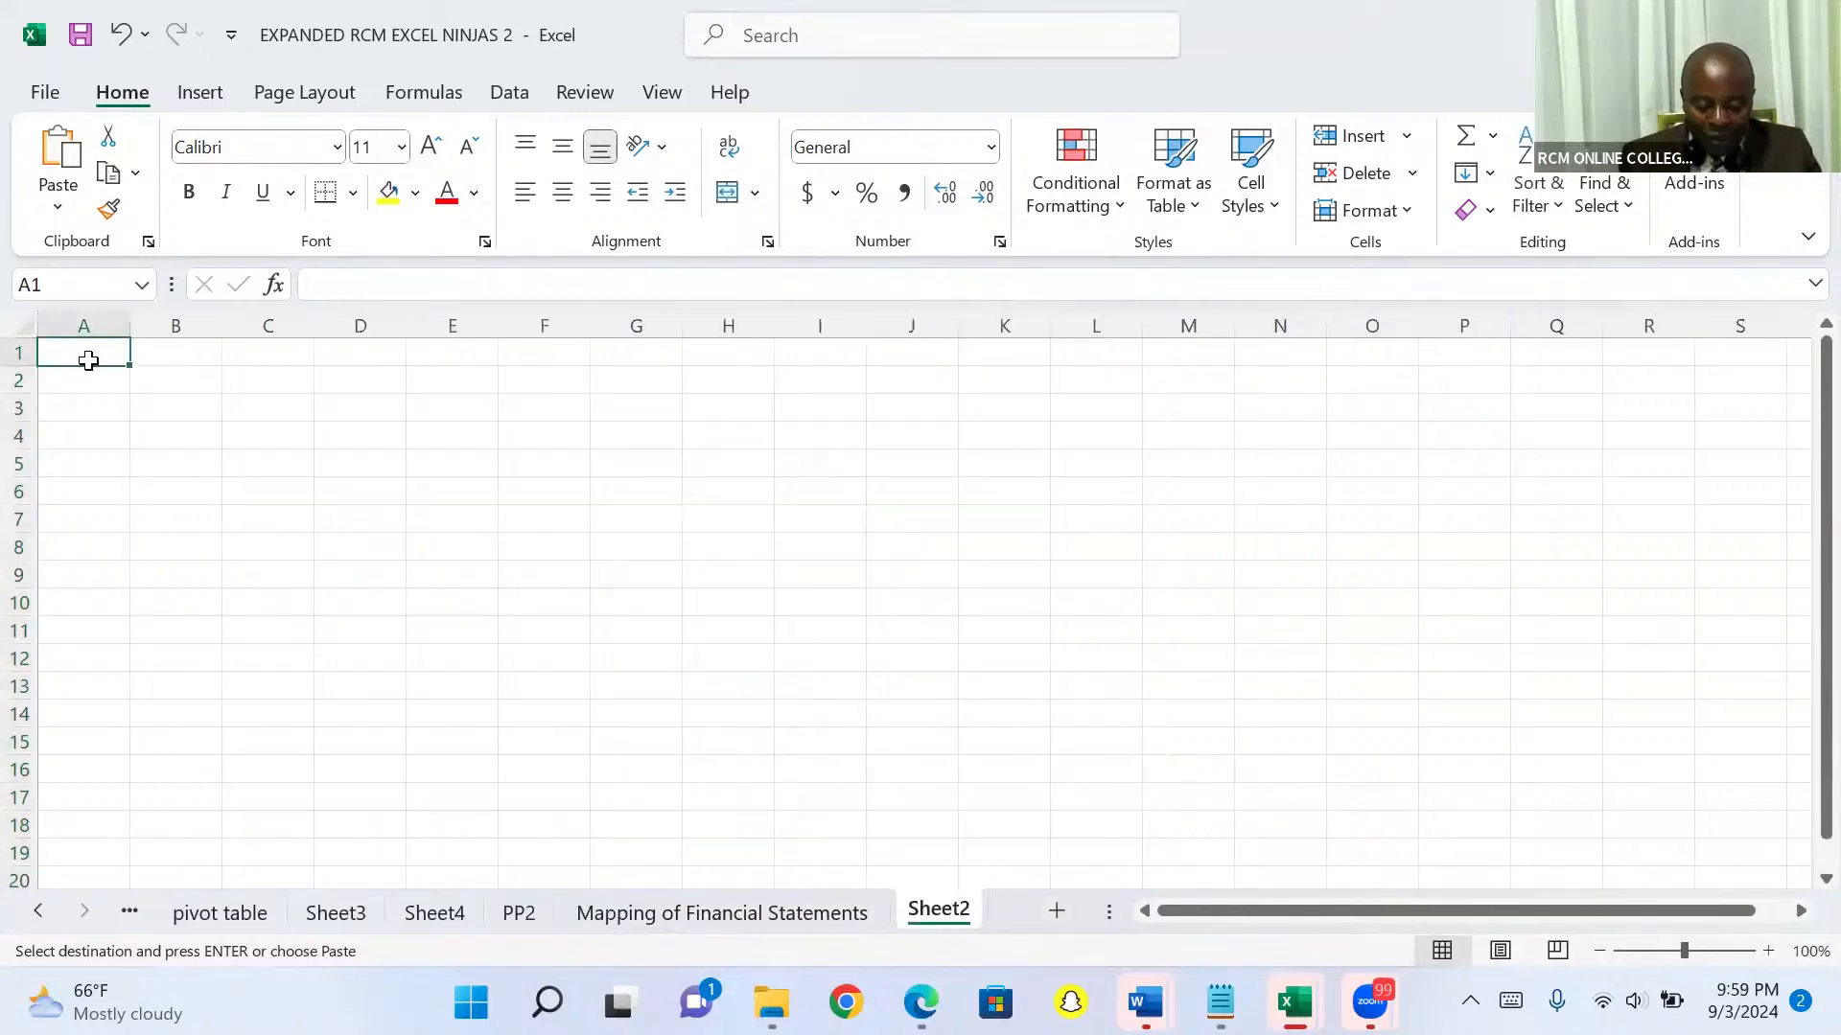
key(ctrl+v)
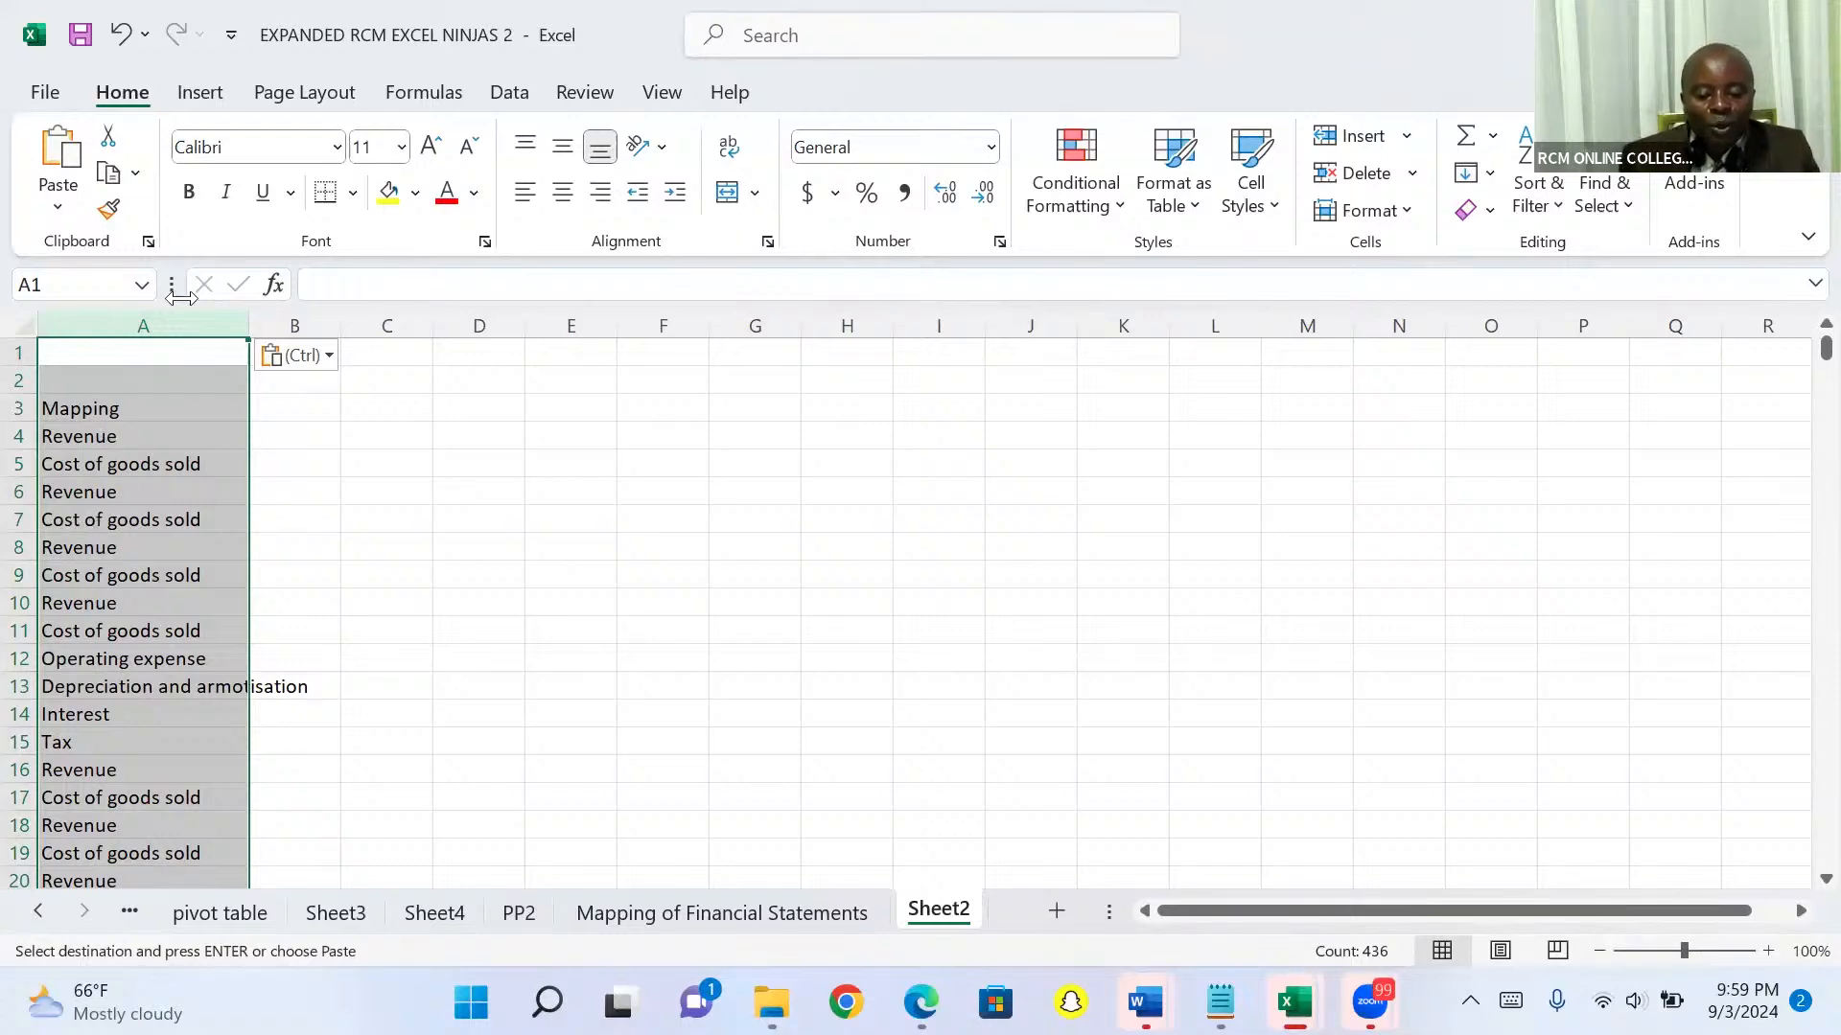
Remove the duplicate values from column A of the new sheet and delete the Mapping heading in A2
click(505, 100)
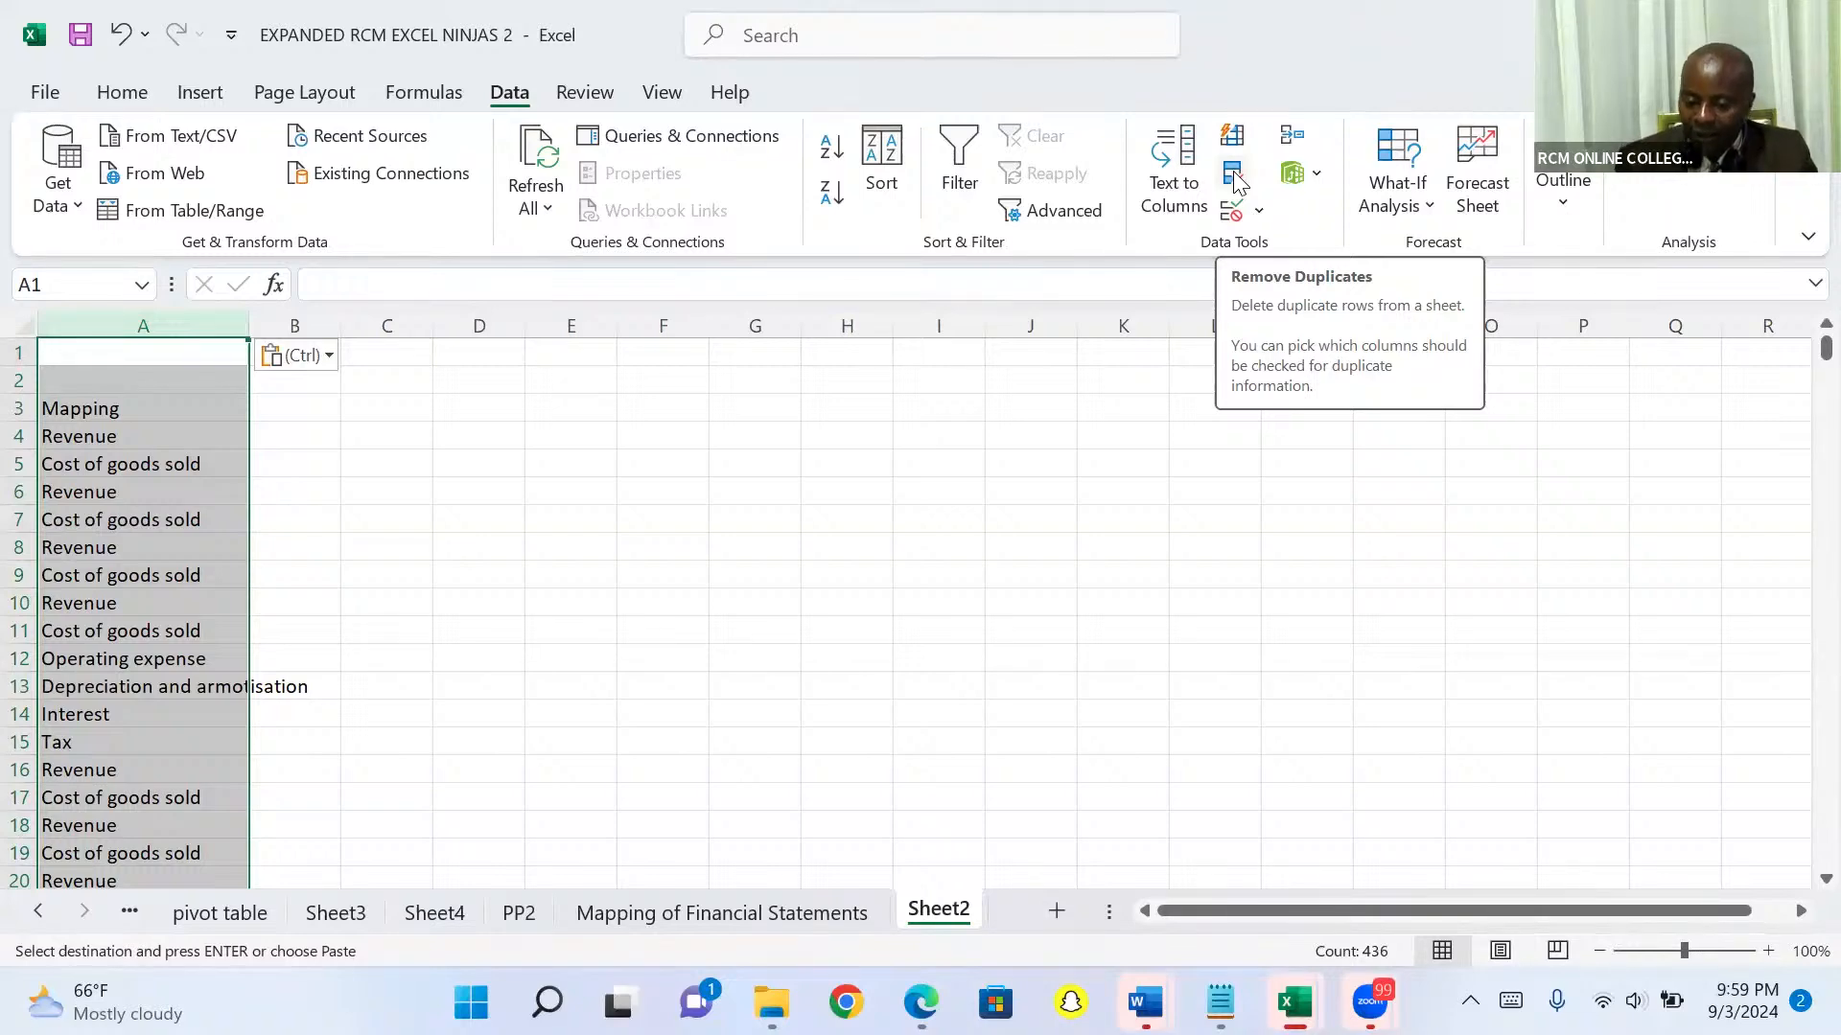
click(1234, 178)
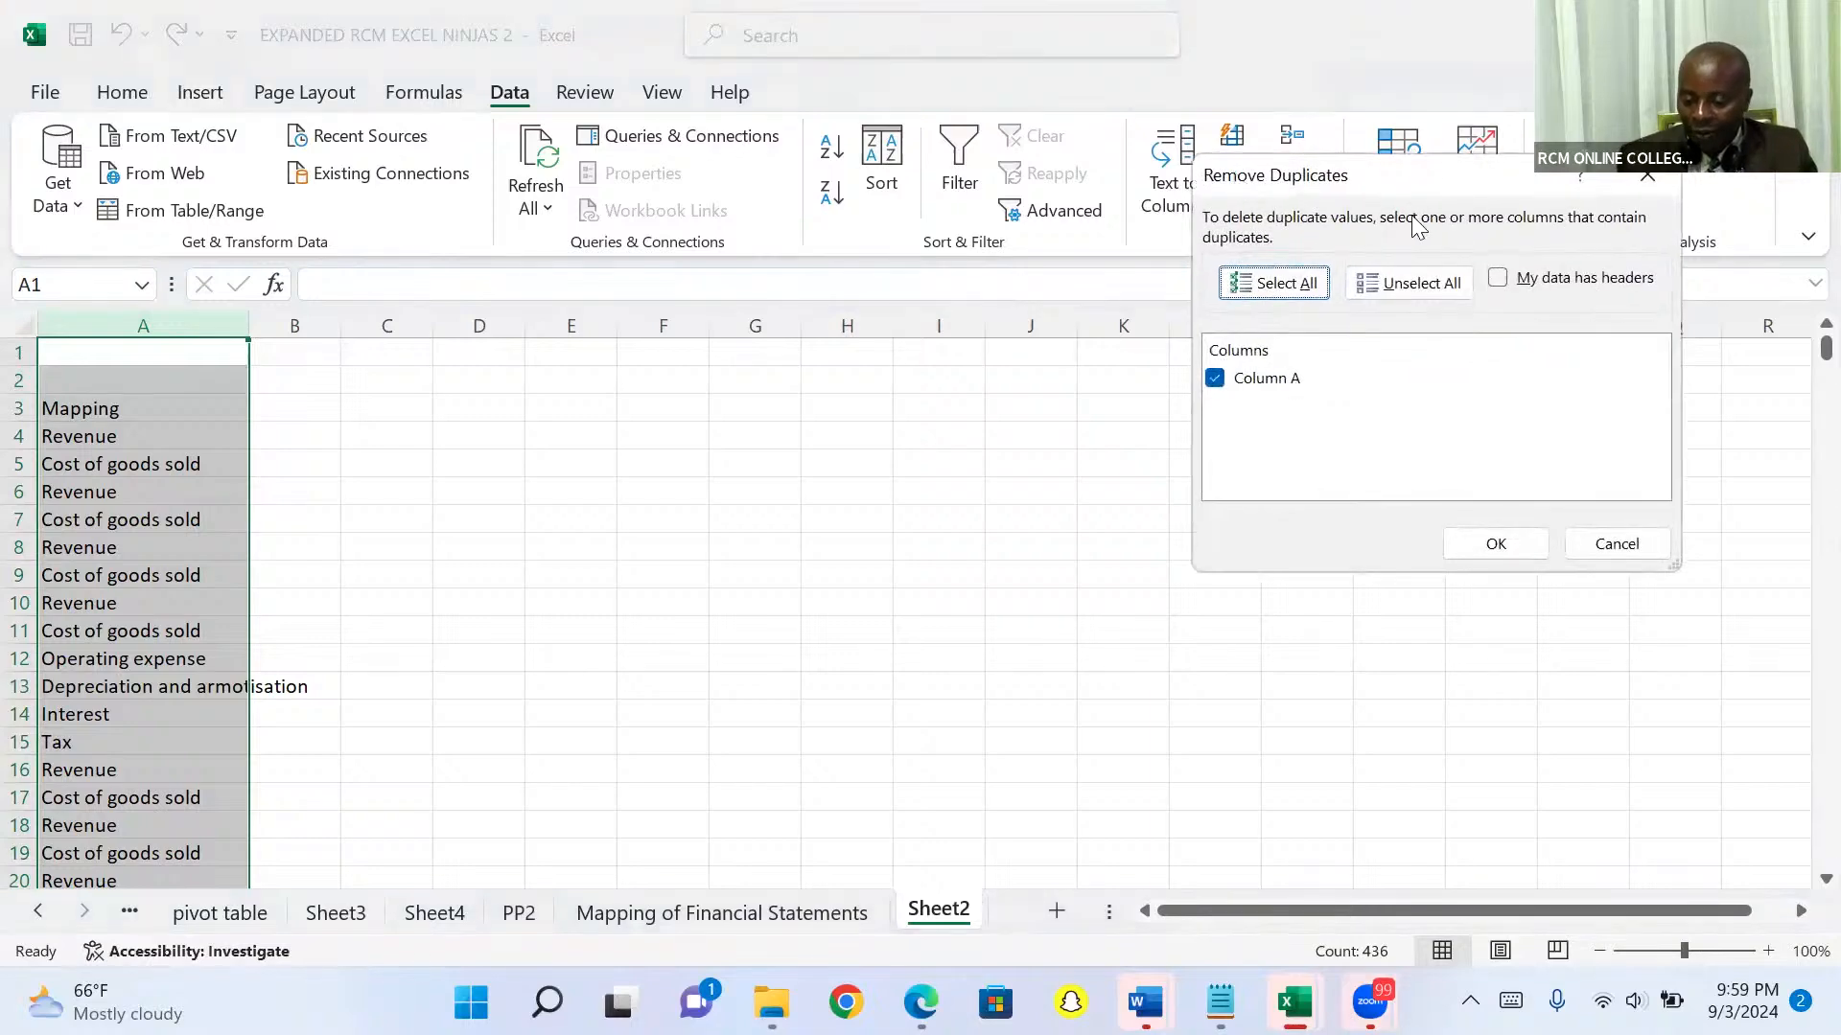
click(1503, 543)
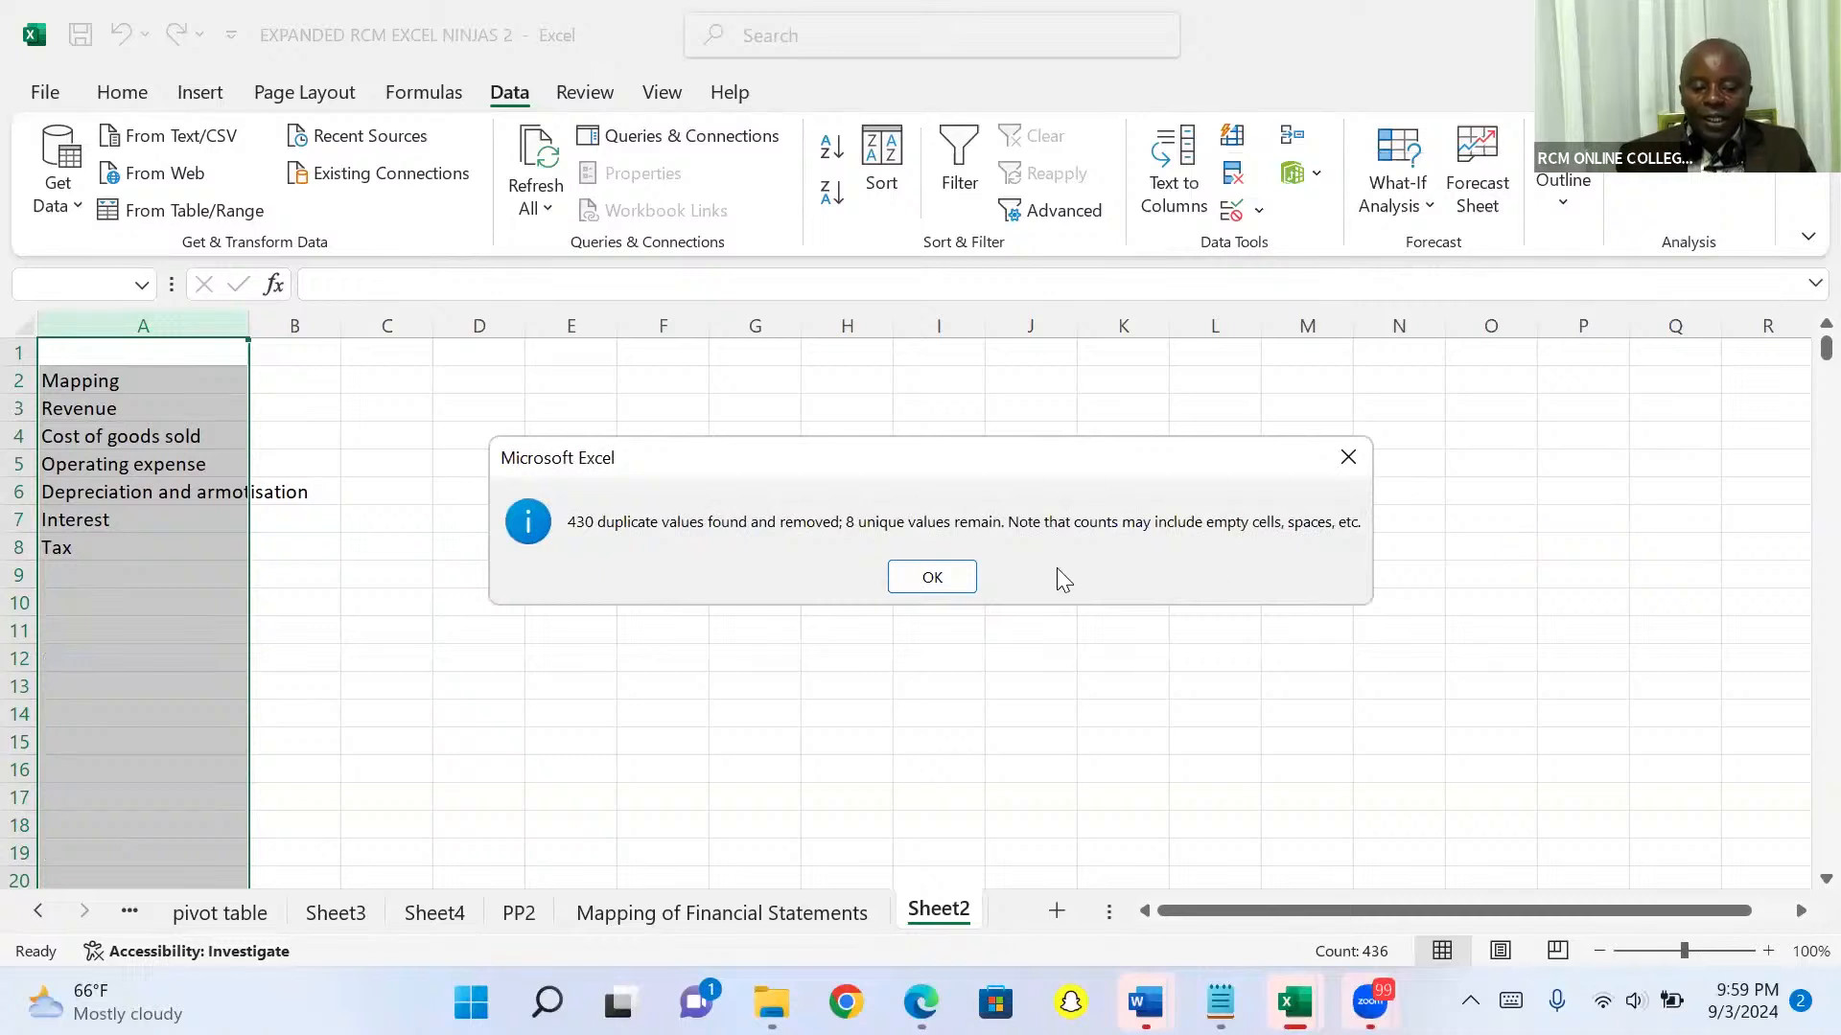
click(926, 579)
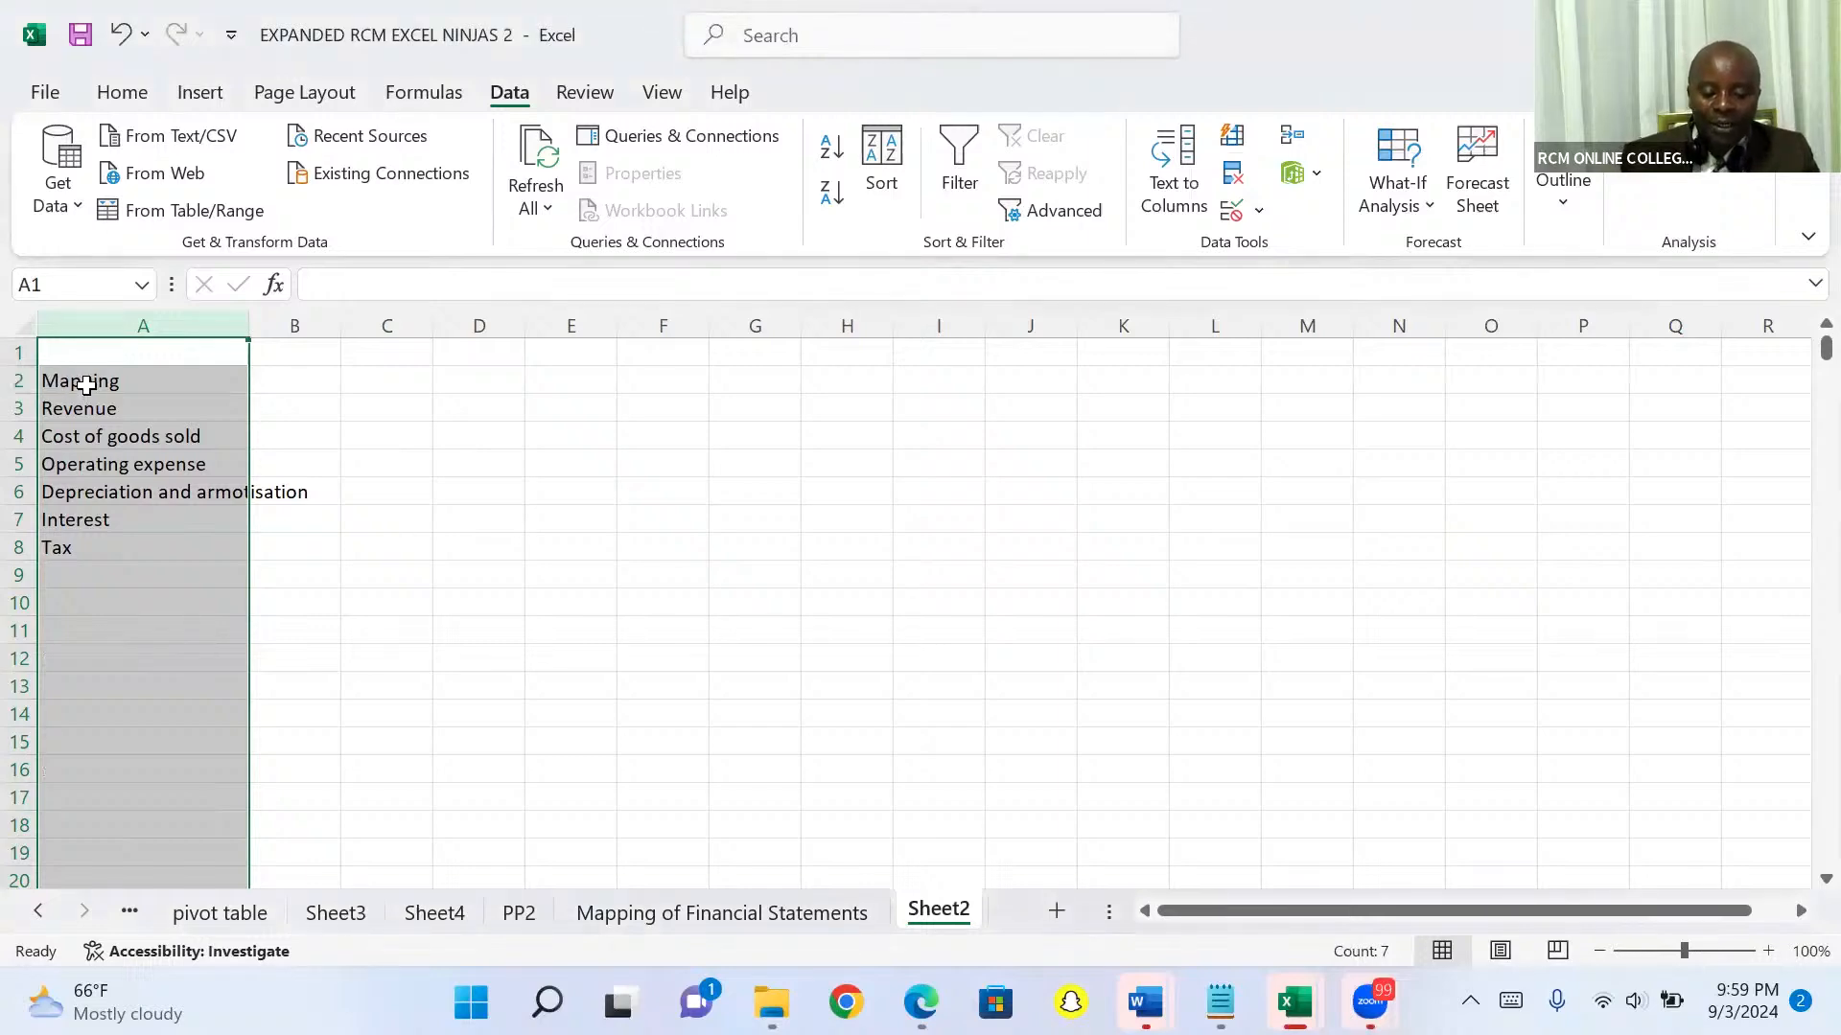
click(85, 385)
key(Delete)
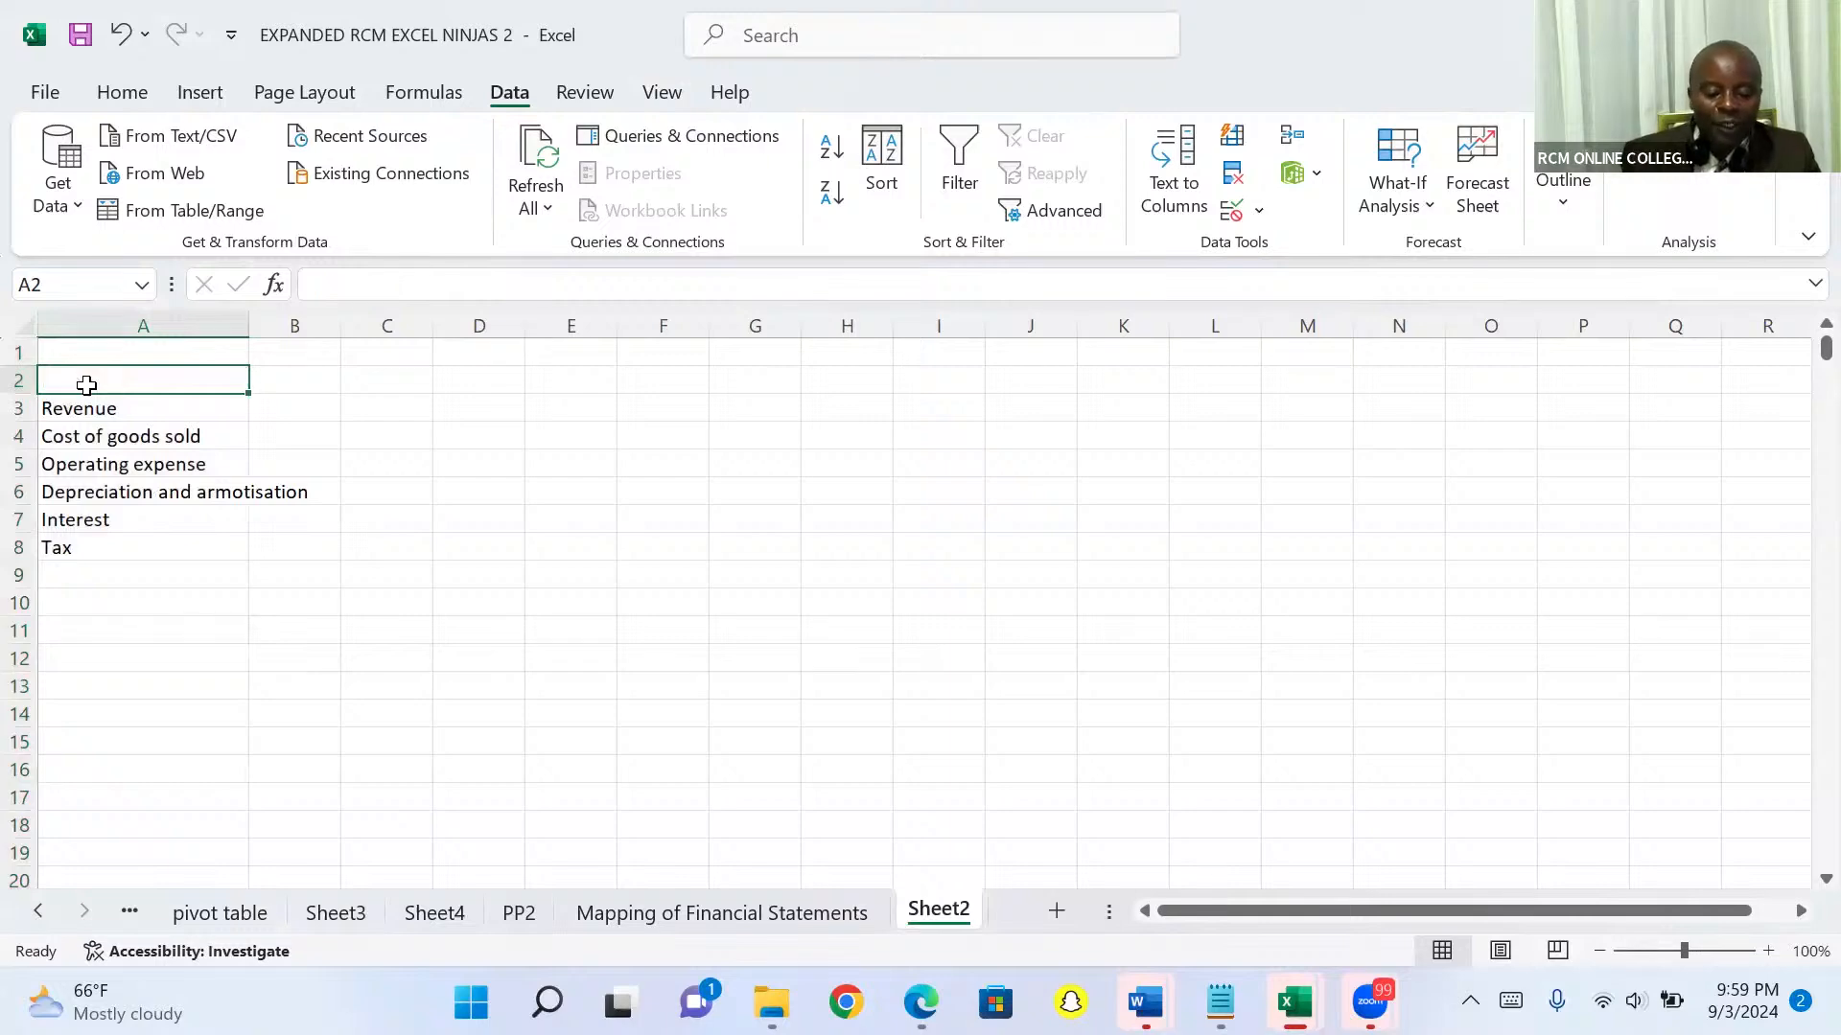
Enter the year headings 2014, 2015 and 2016 in cells B2, C2 and D2
click(293, 385)
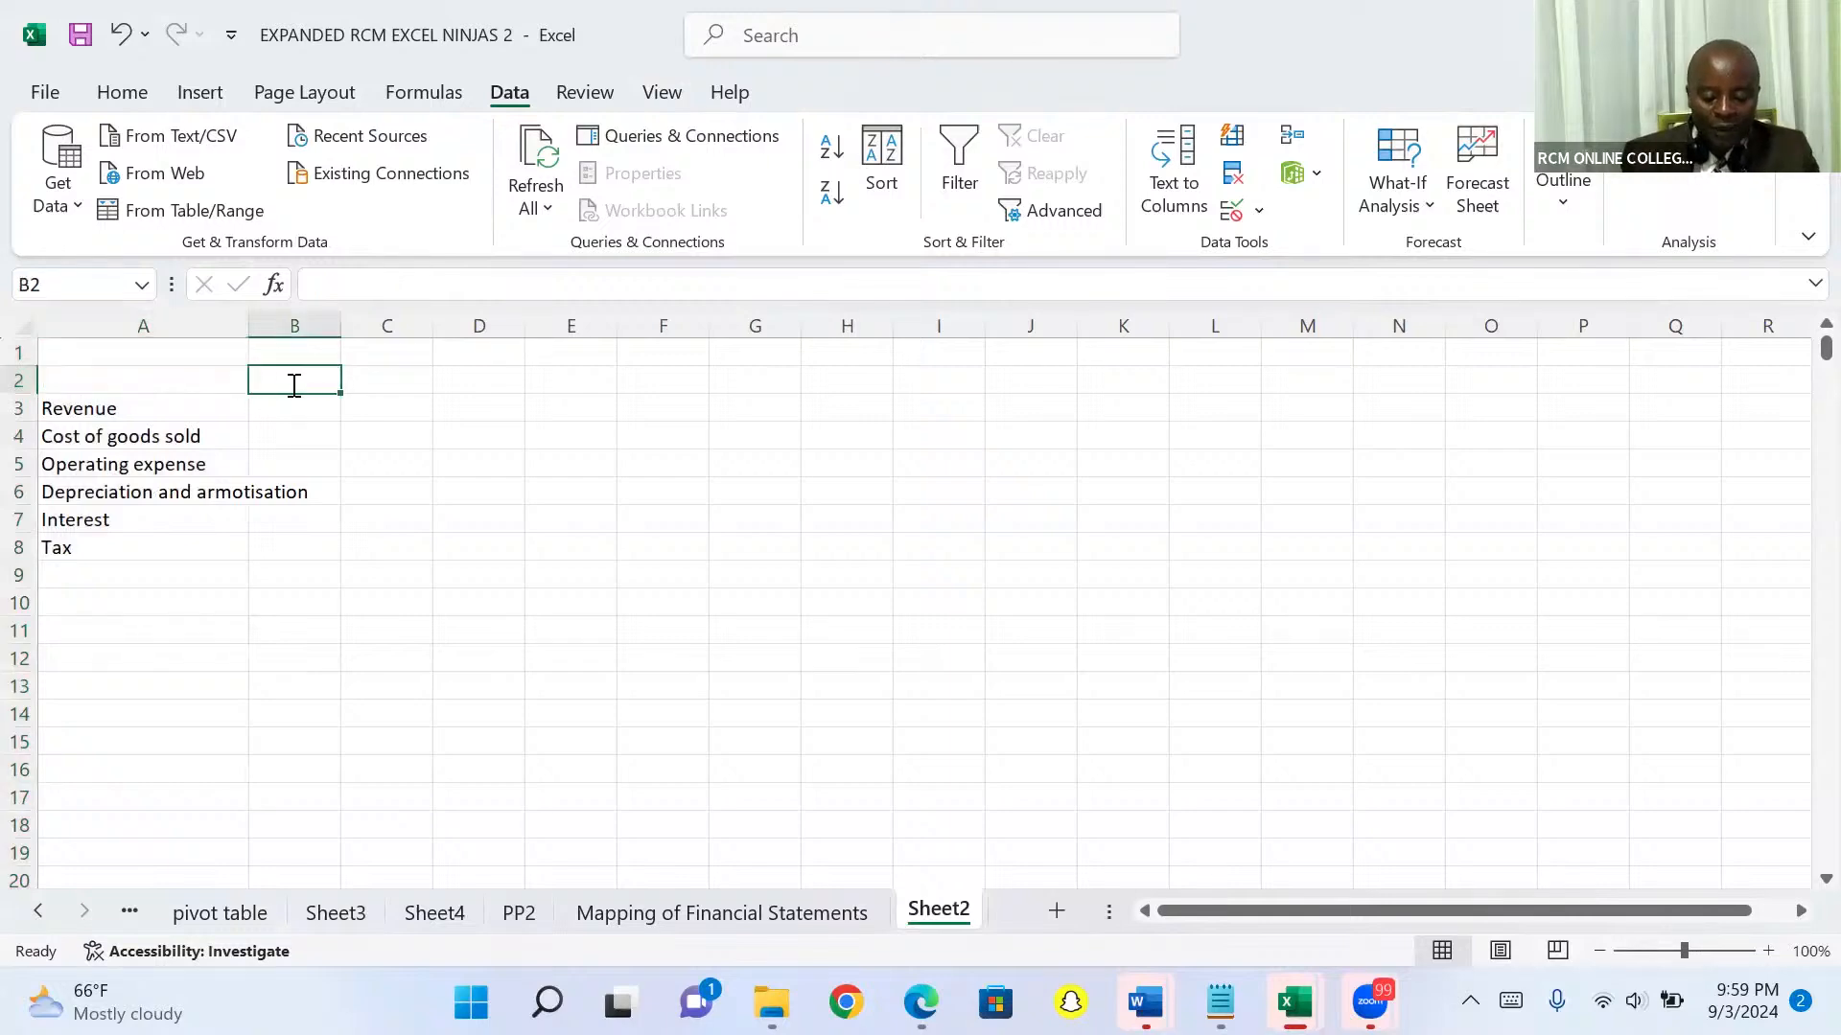
text(2014)
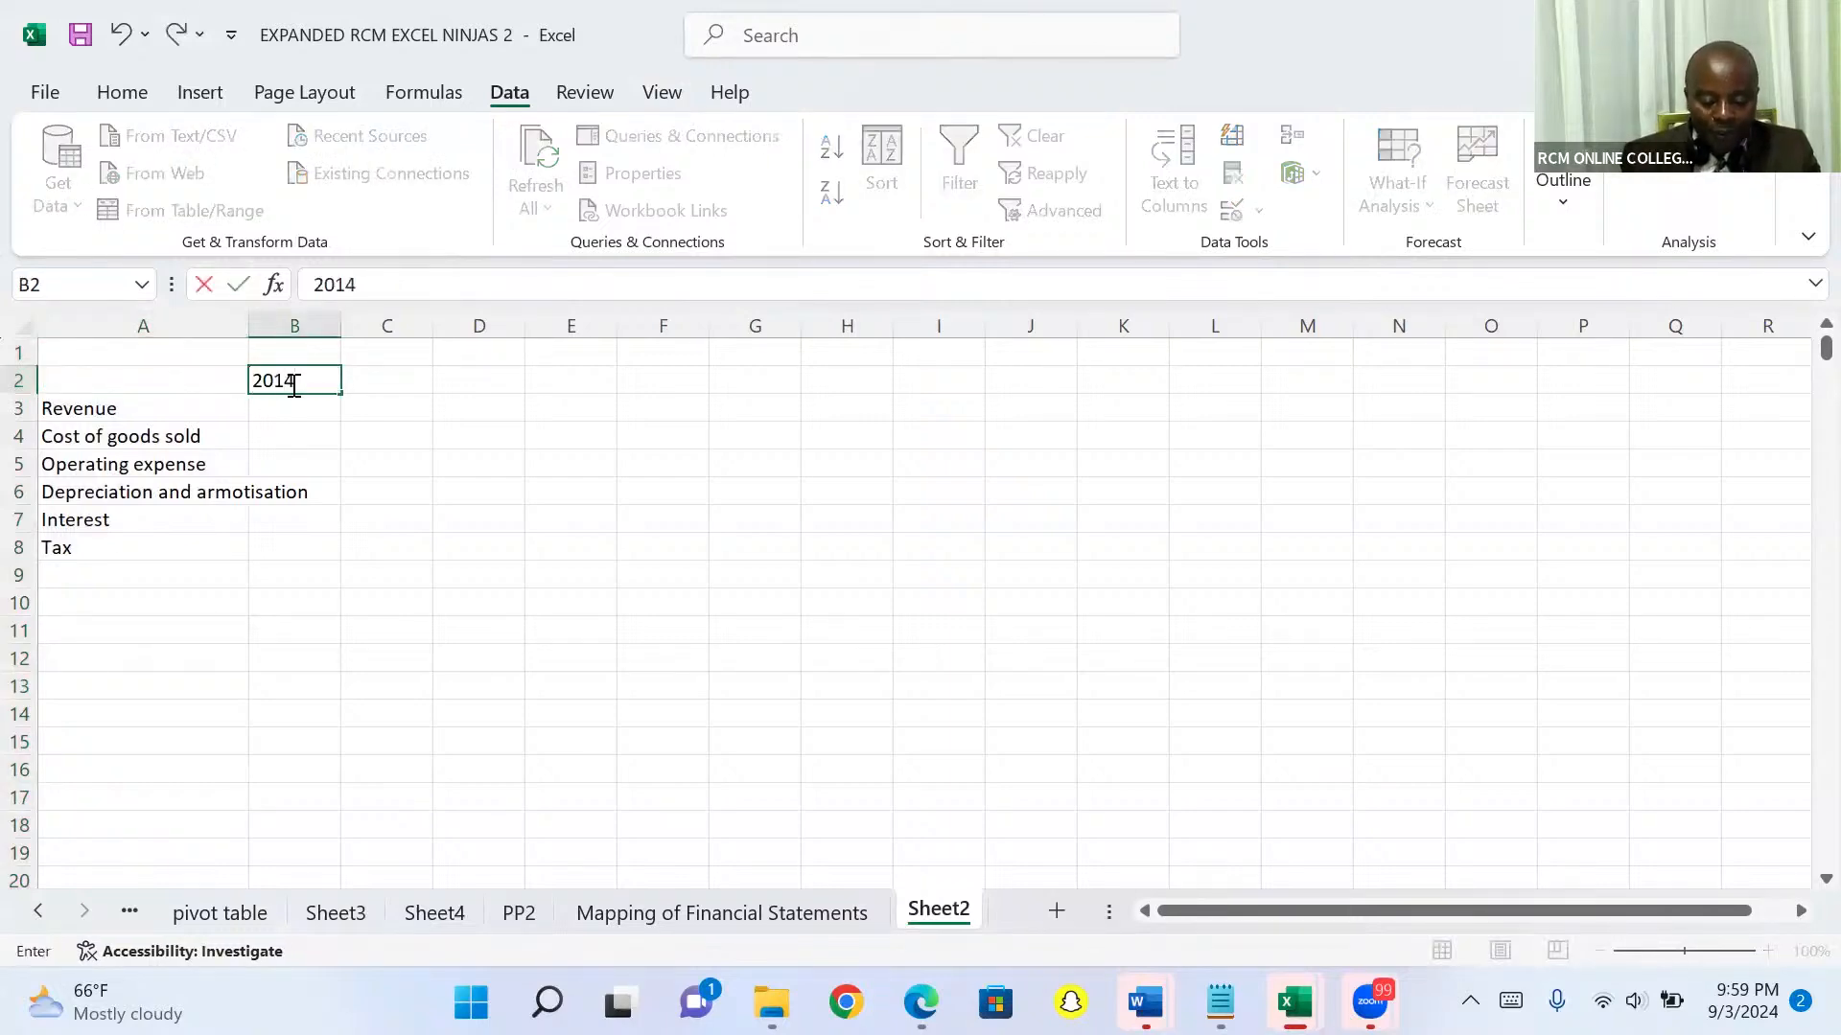
key(Tab)
text(201)
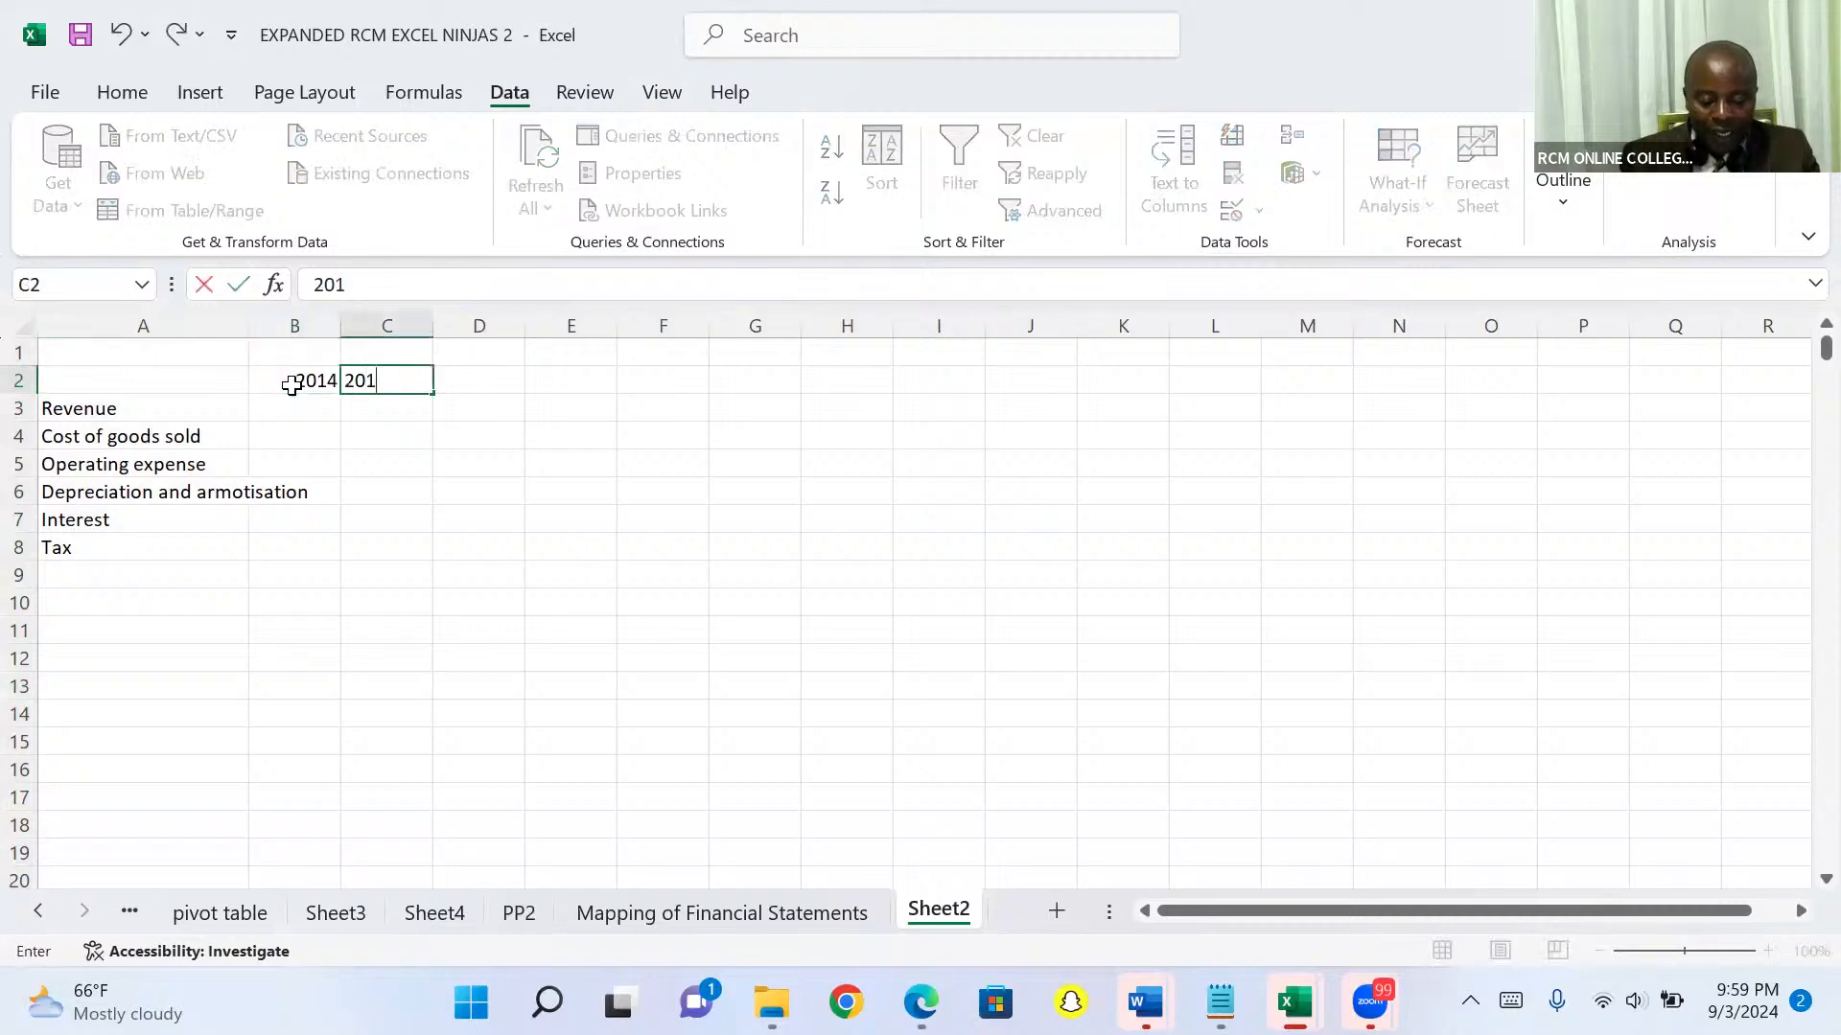
text(5)
key(Tab)
text(2018)
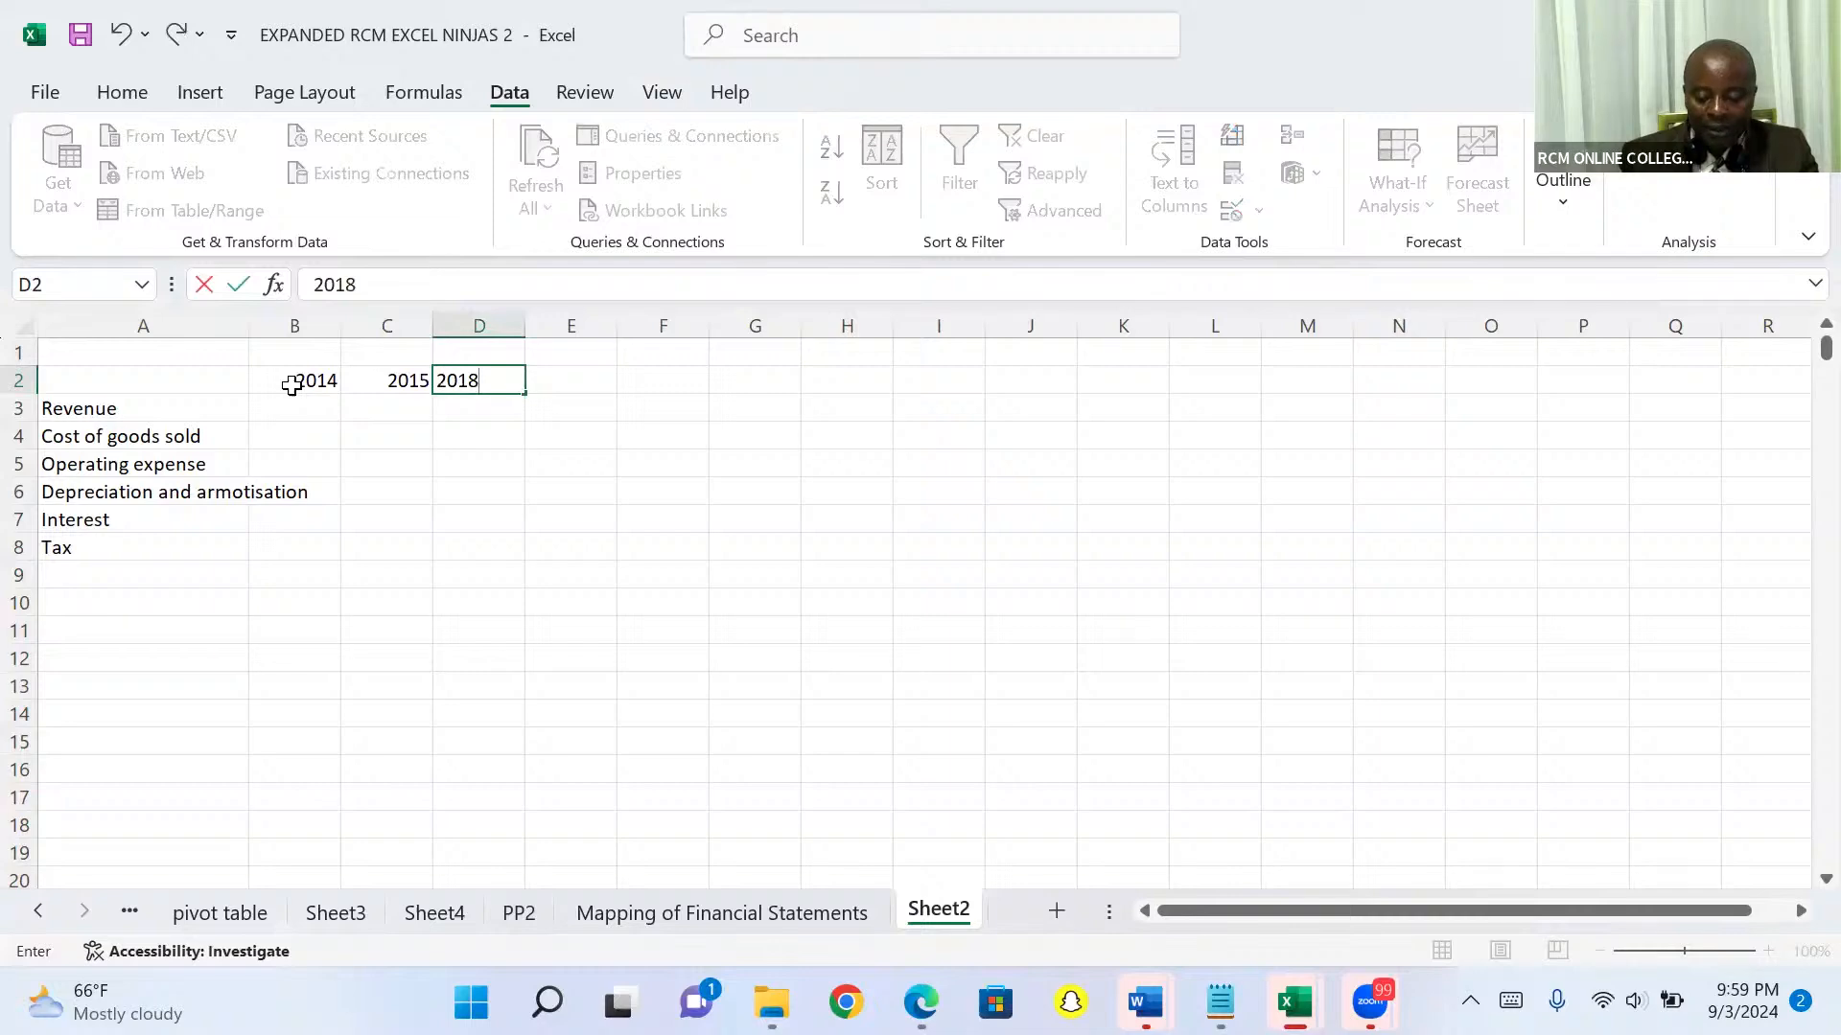
key(BackSpace)
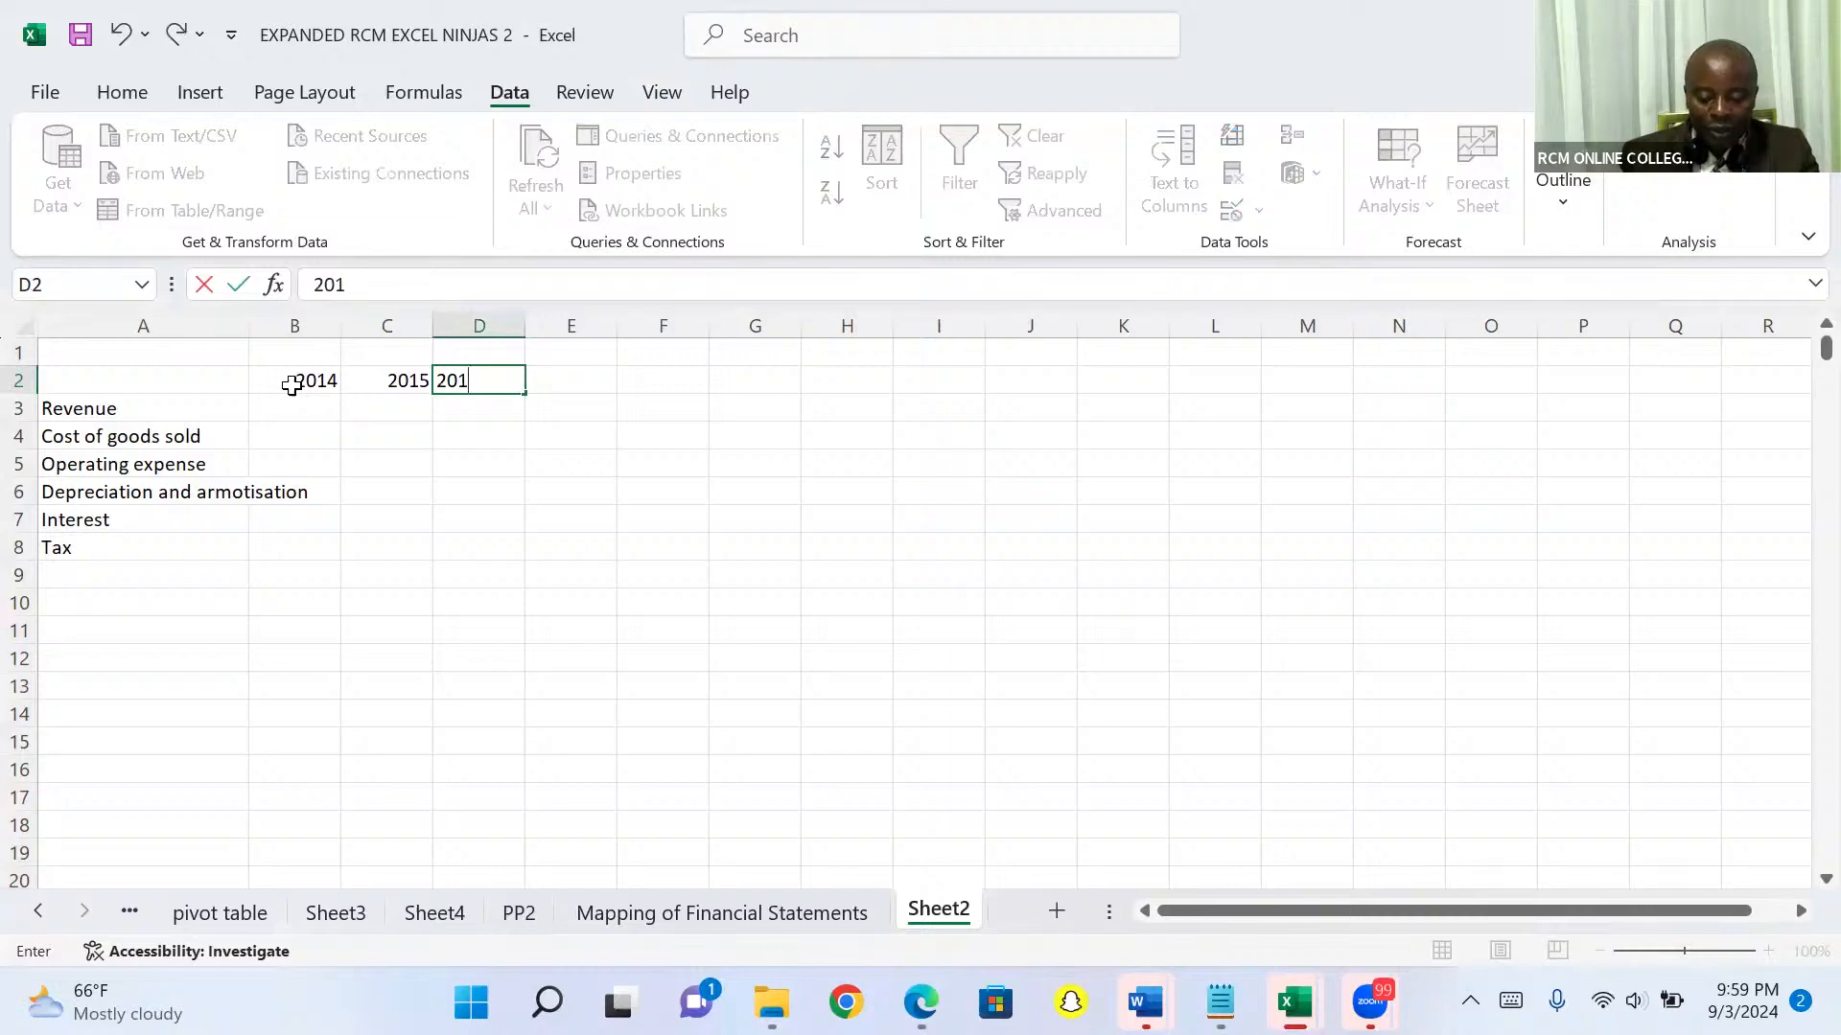
text(6)
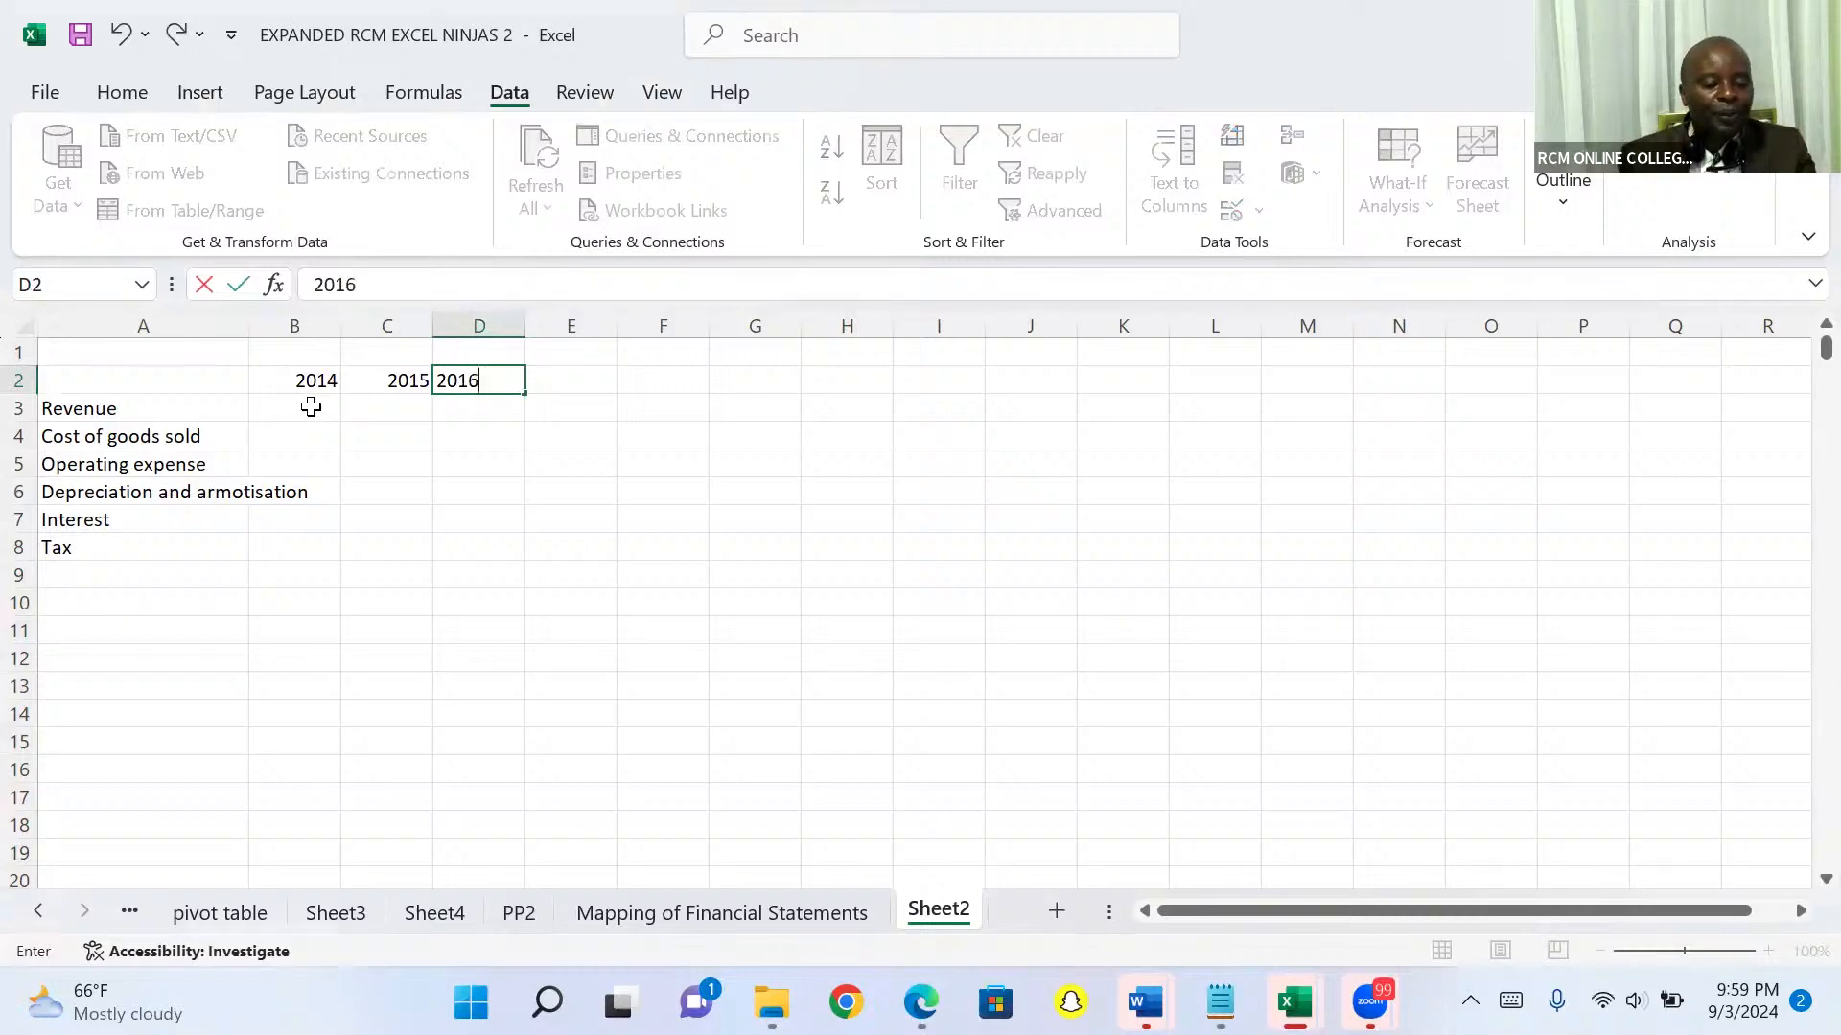
click(313, 409)
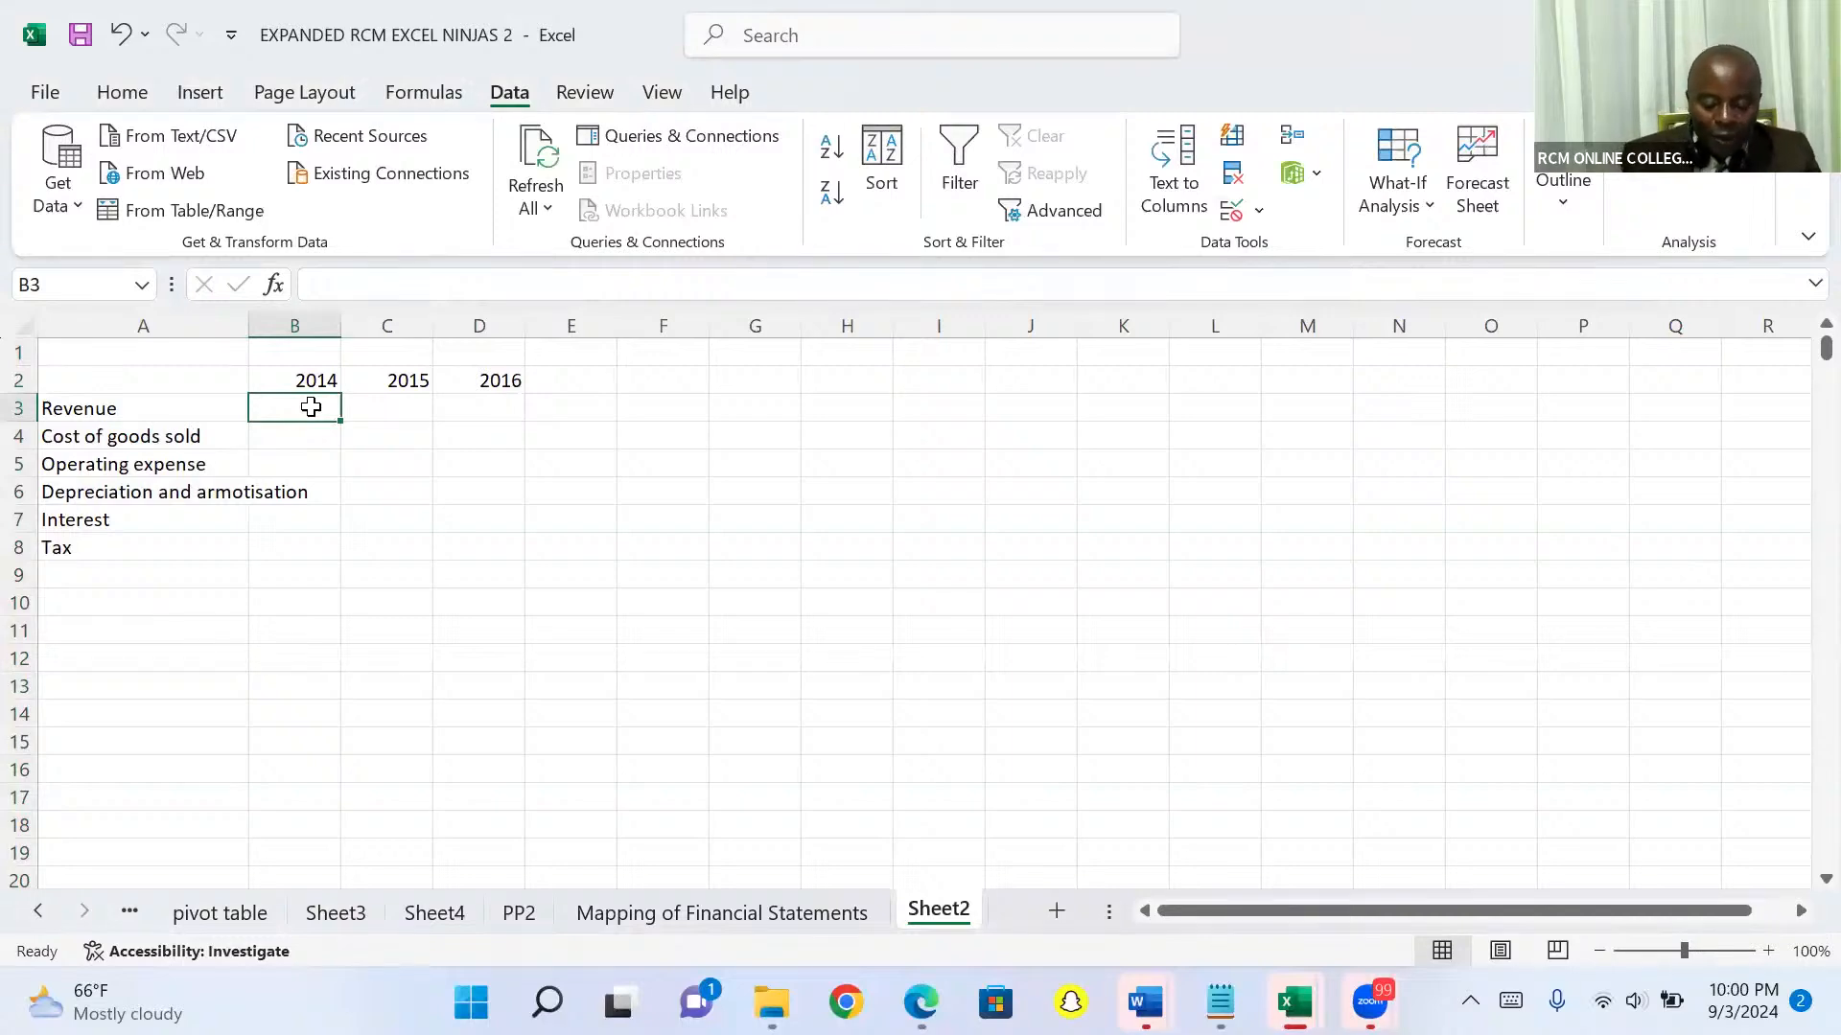
text(=sumes)
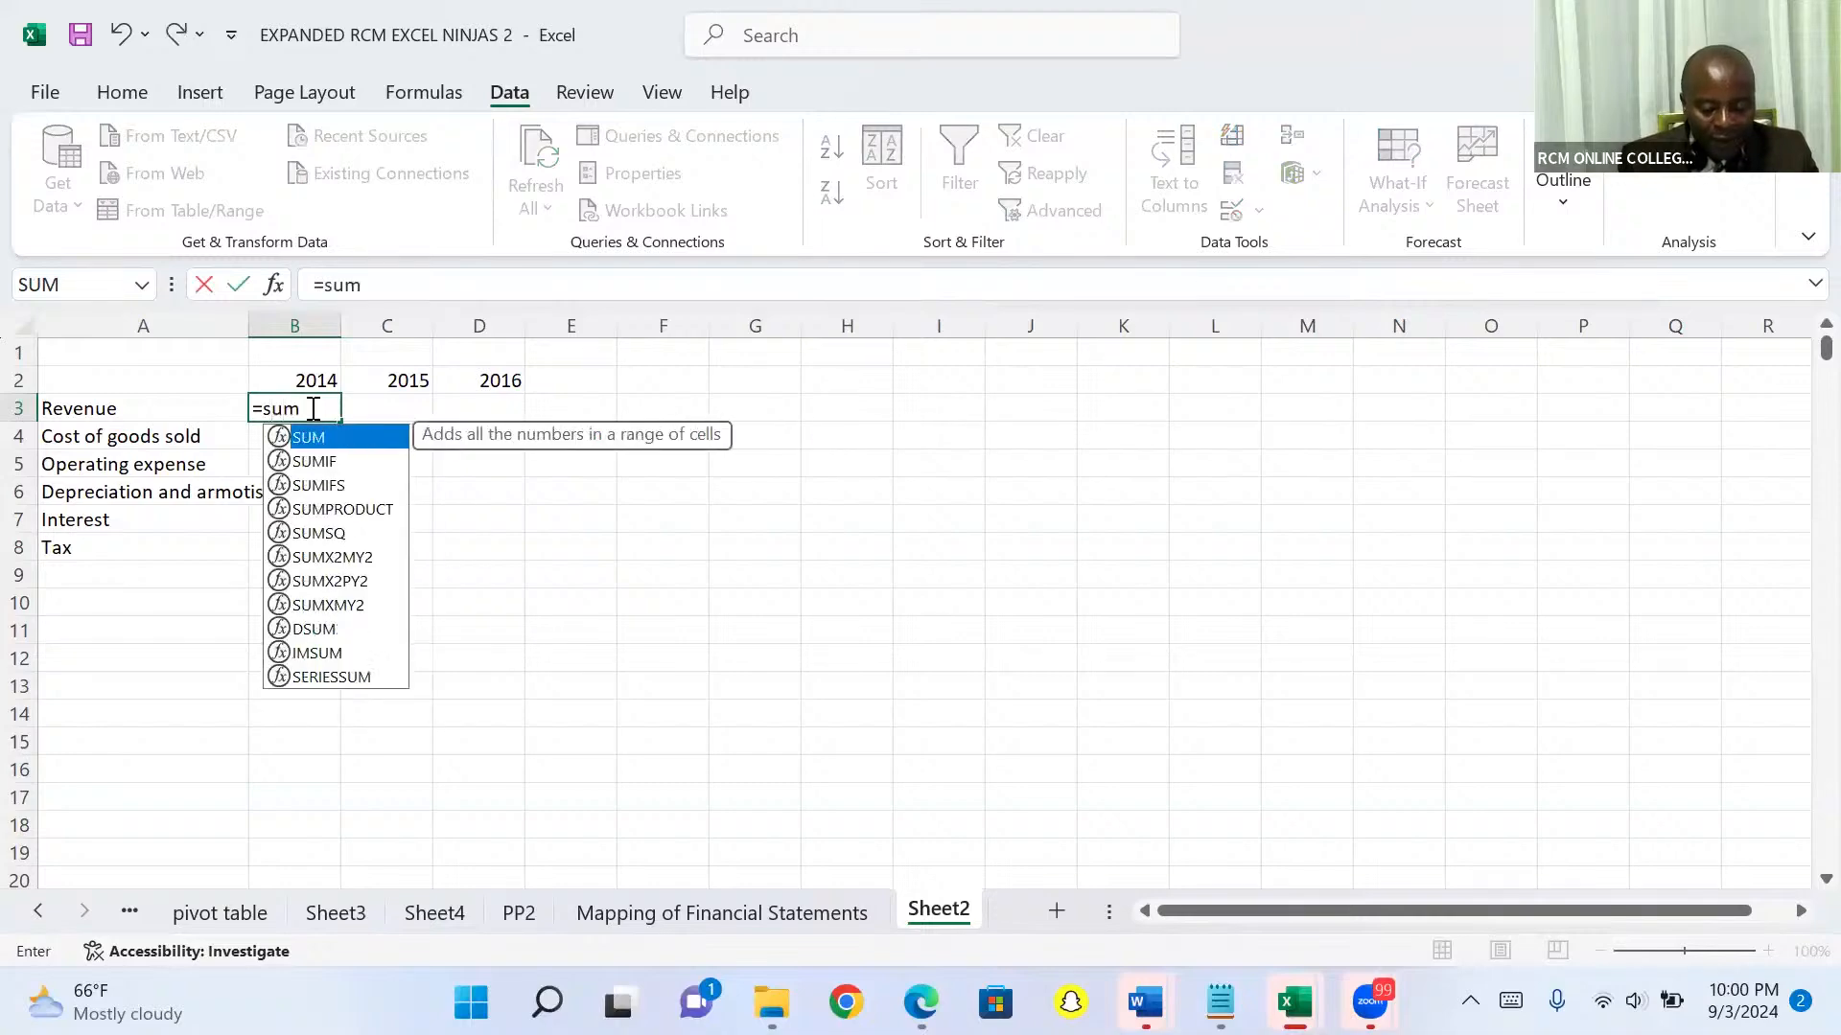
key(BackSpace)
key(BackSpace)
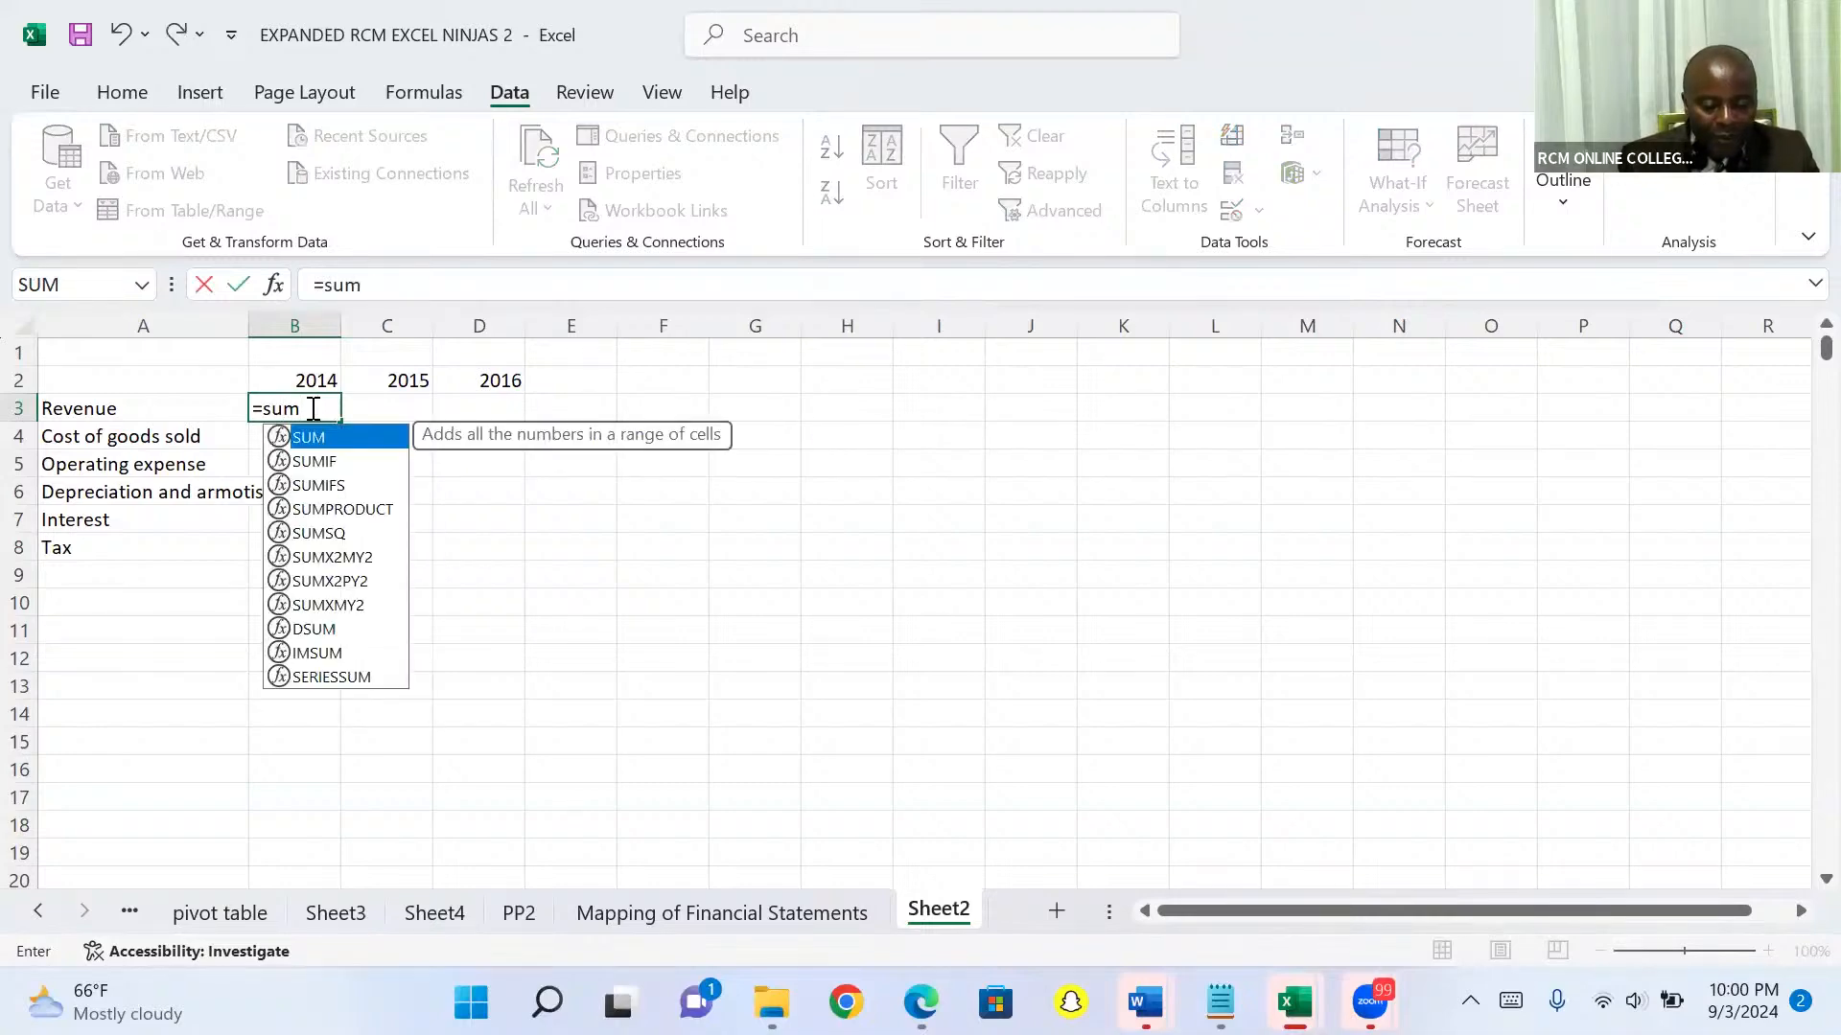
key(Down)
key(Down)
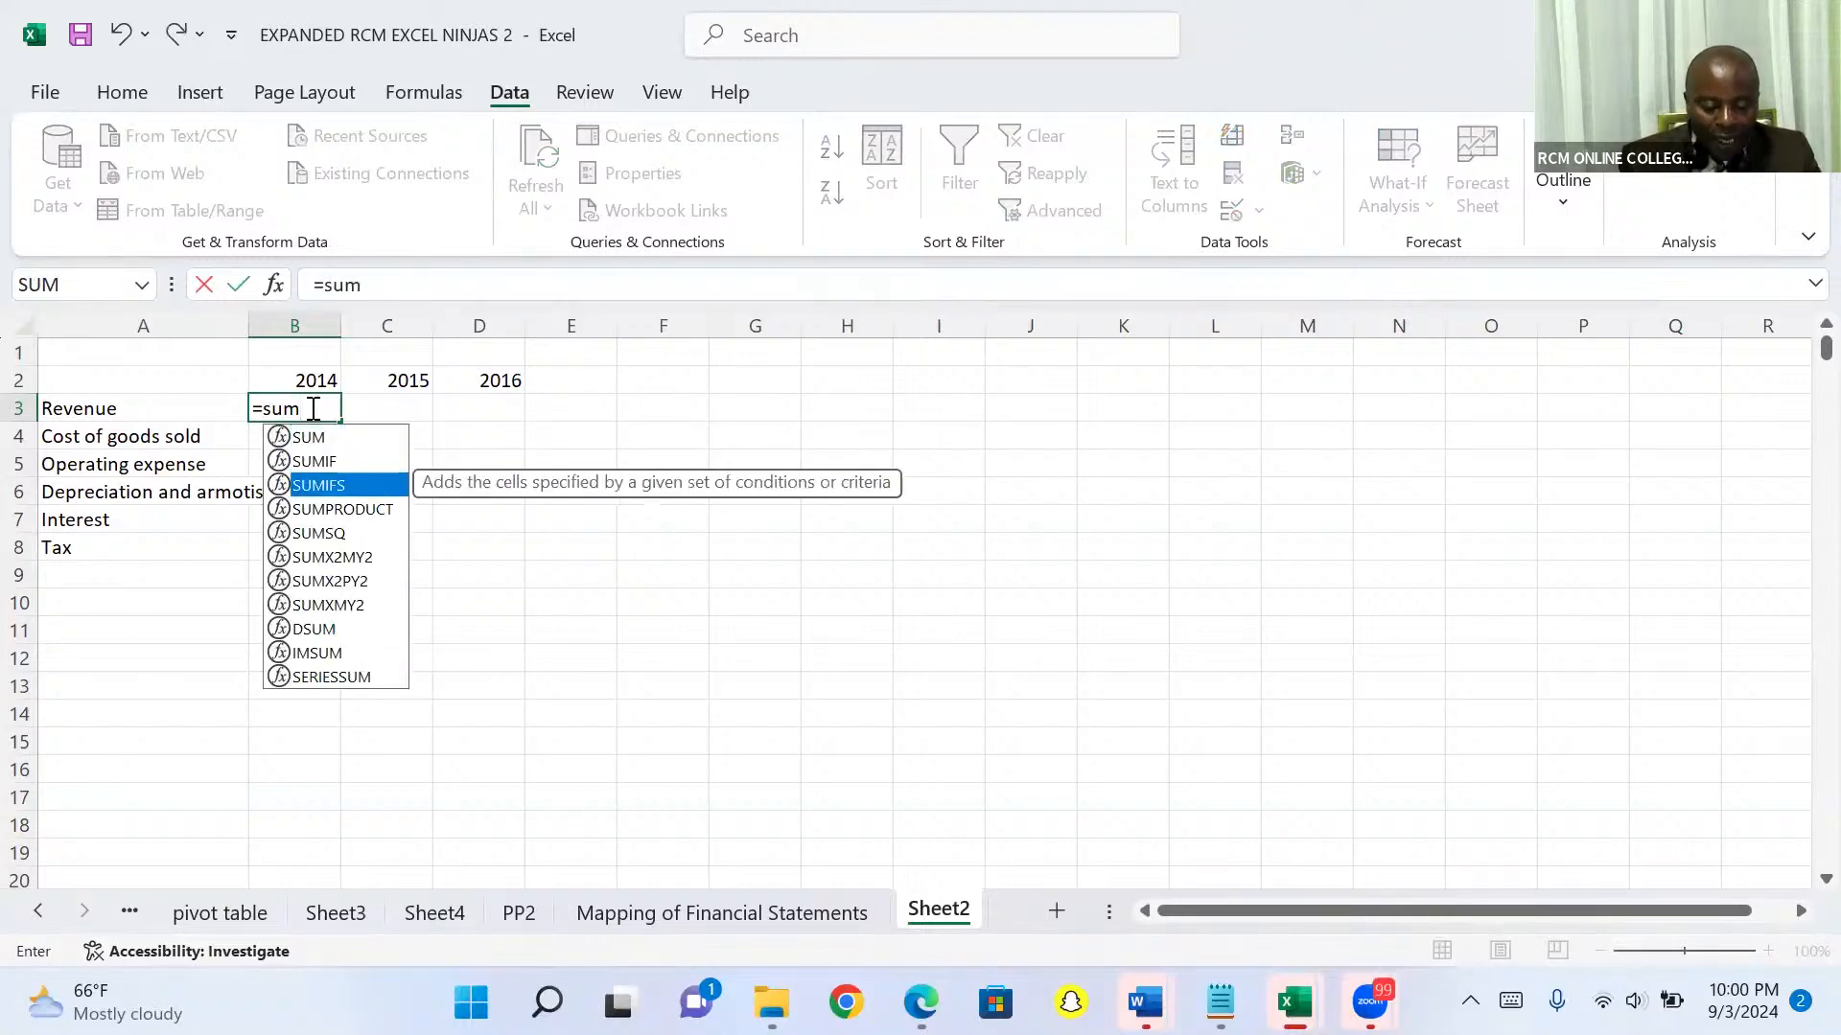
key(Tab)
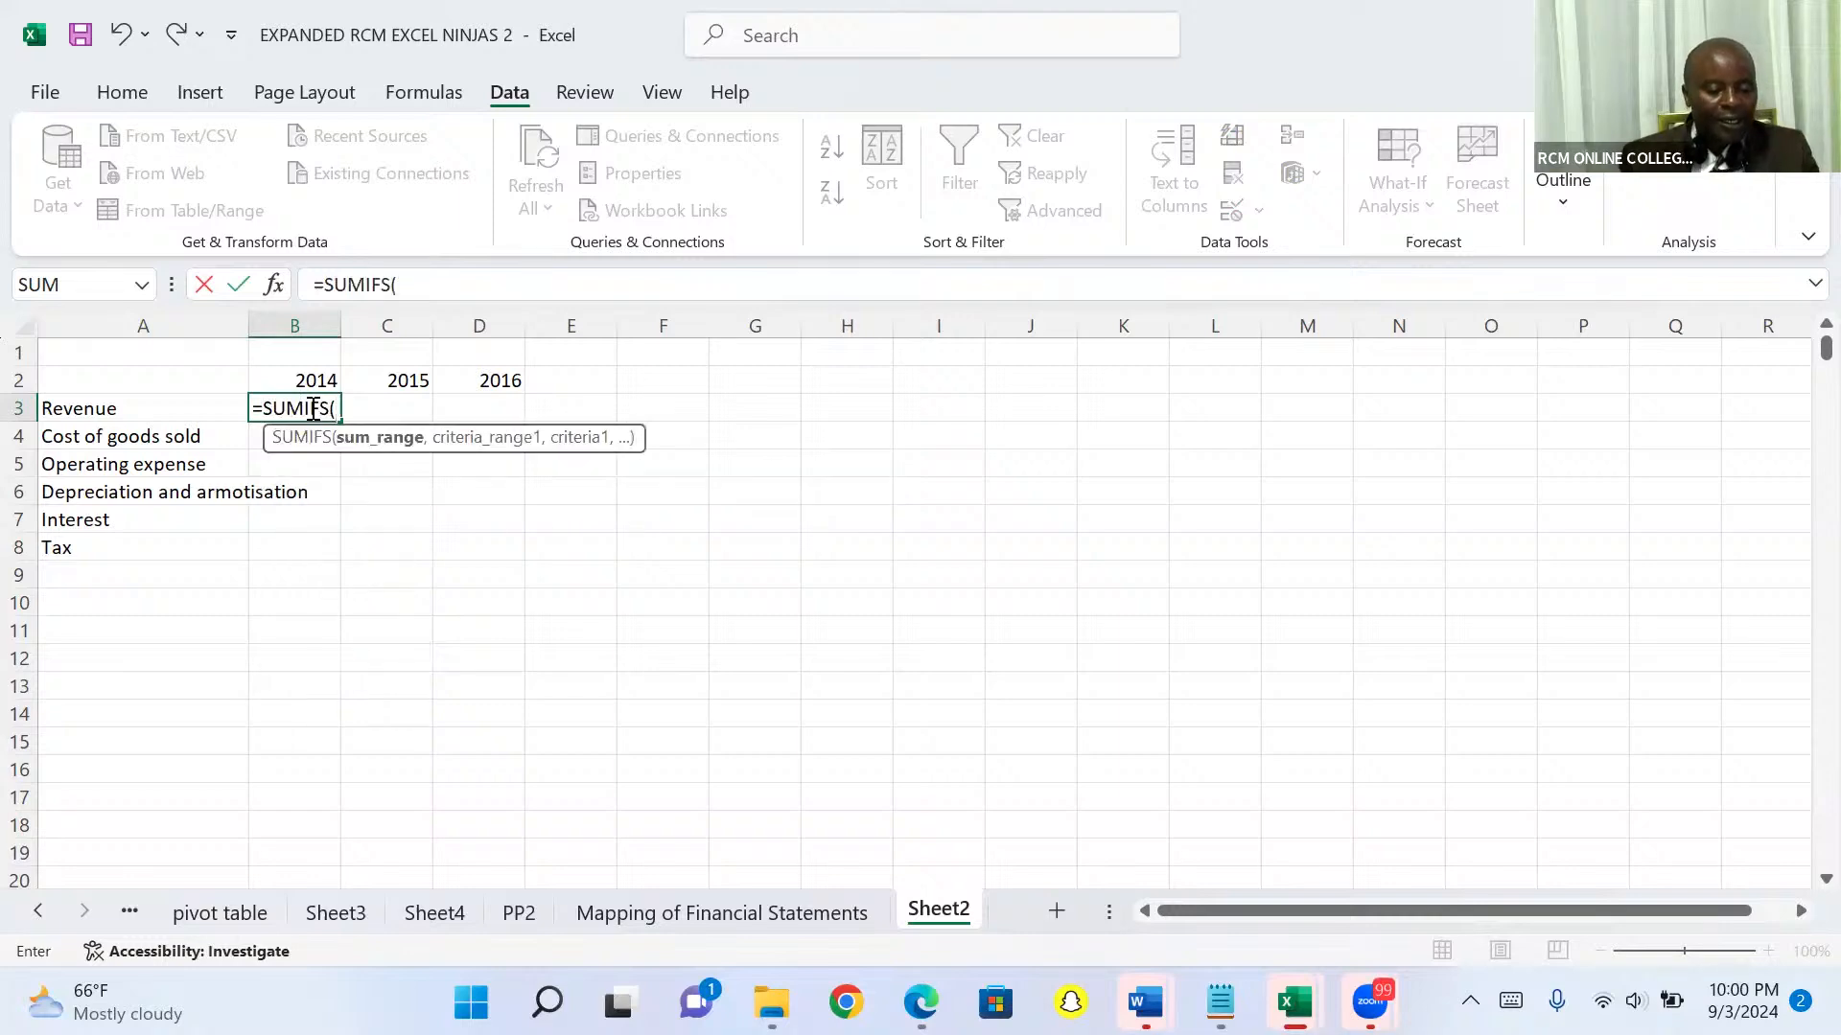
click(740, 918)
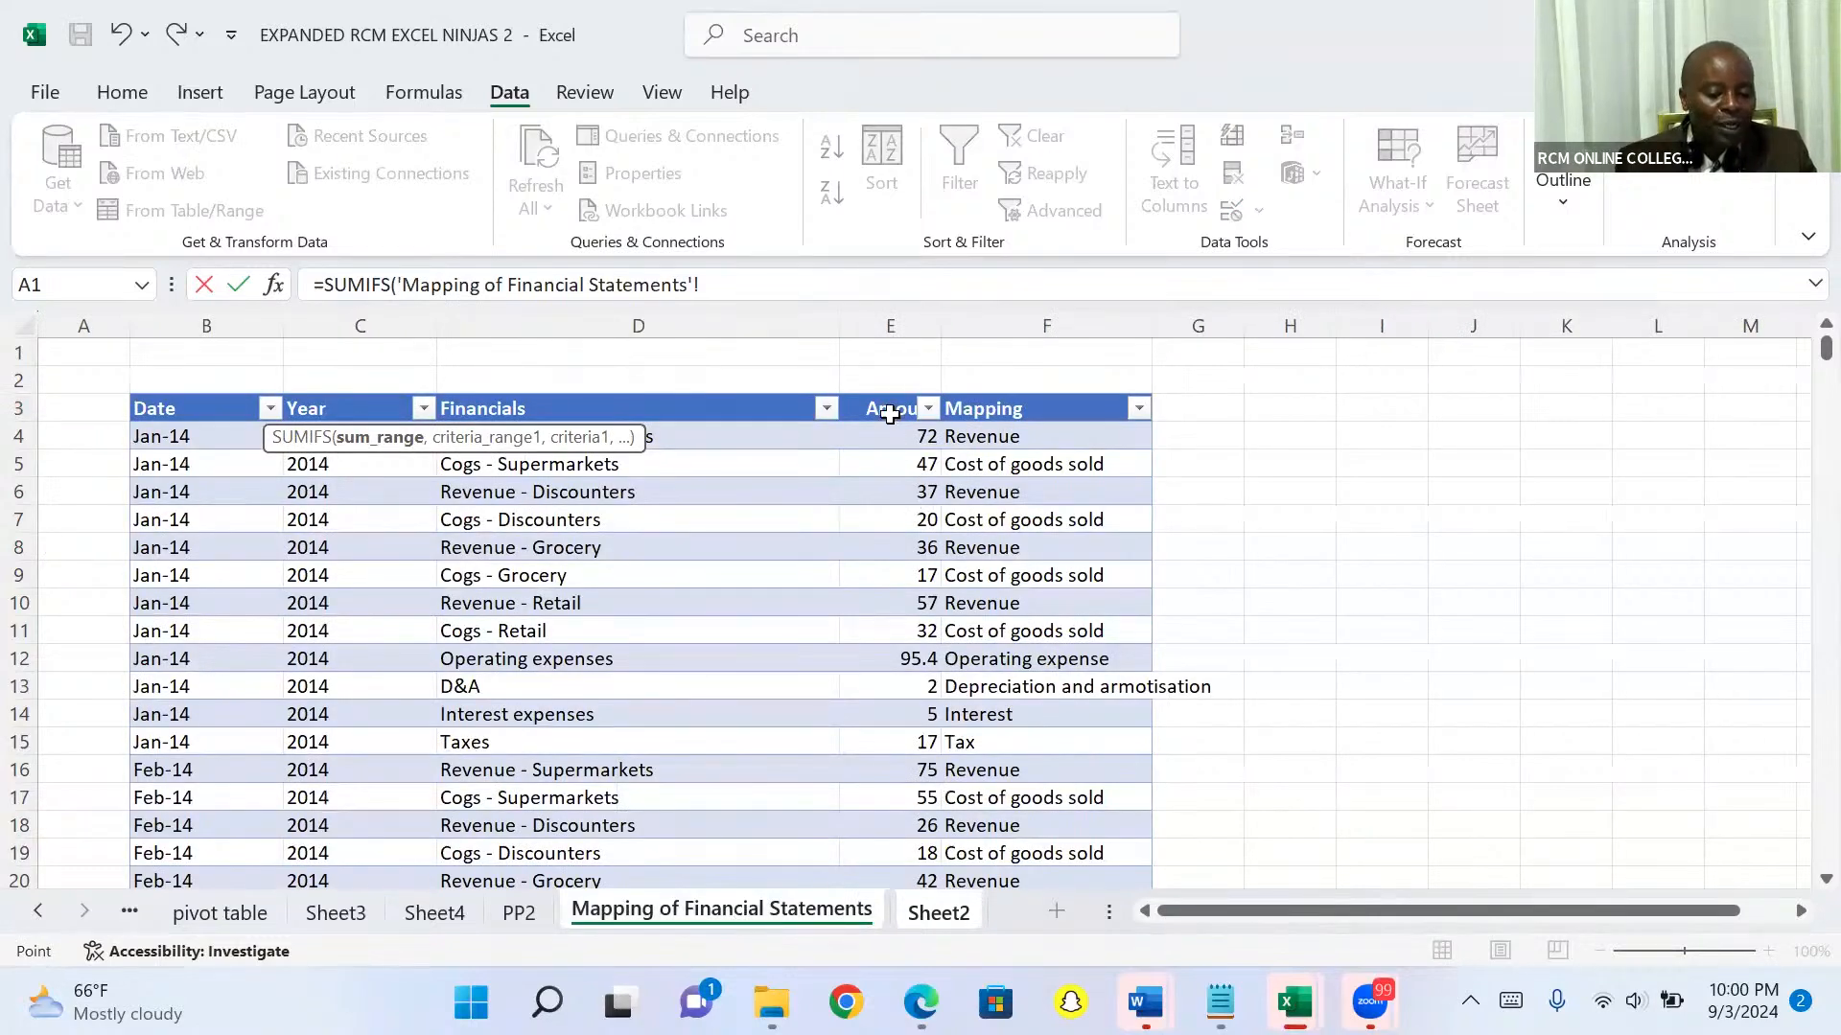
click(898, 323)
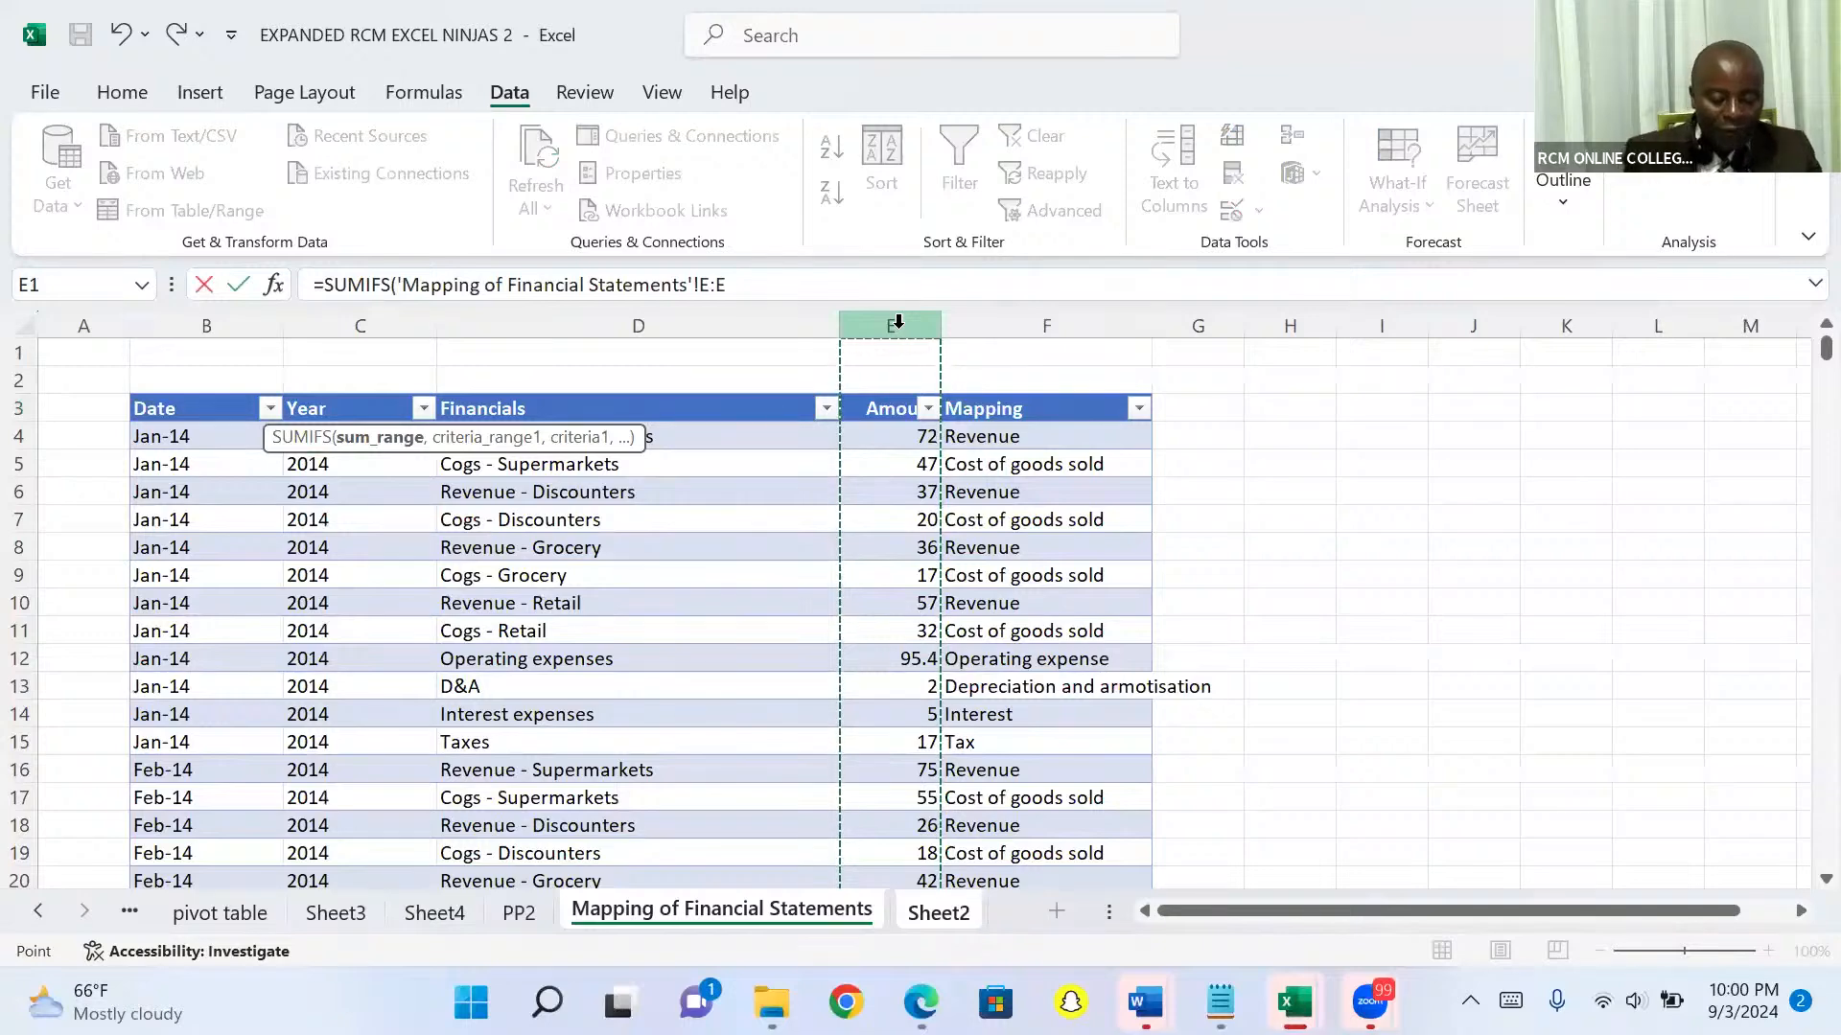
key(F4)
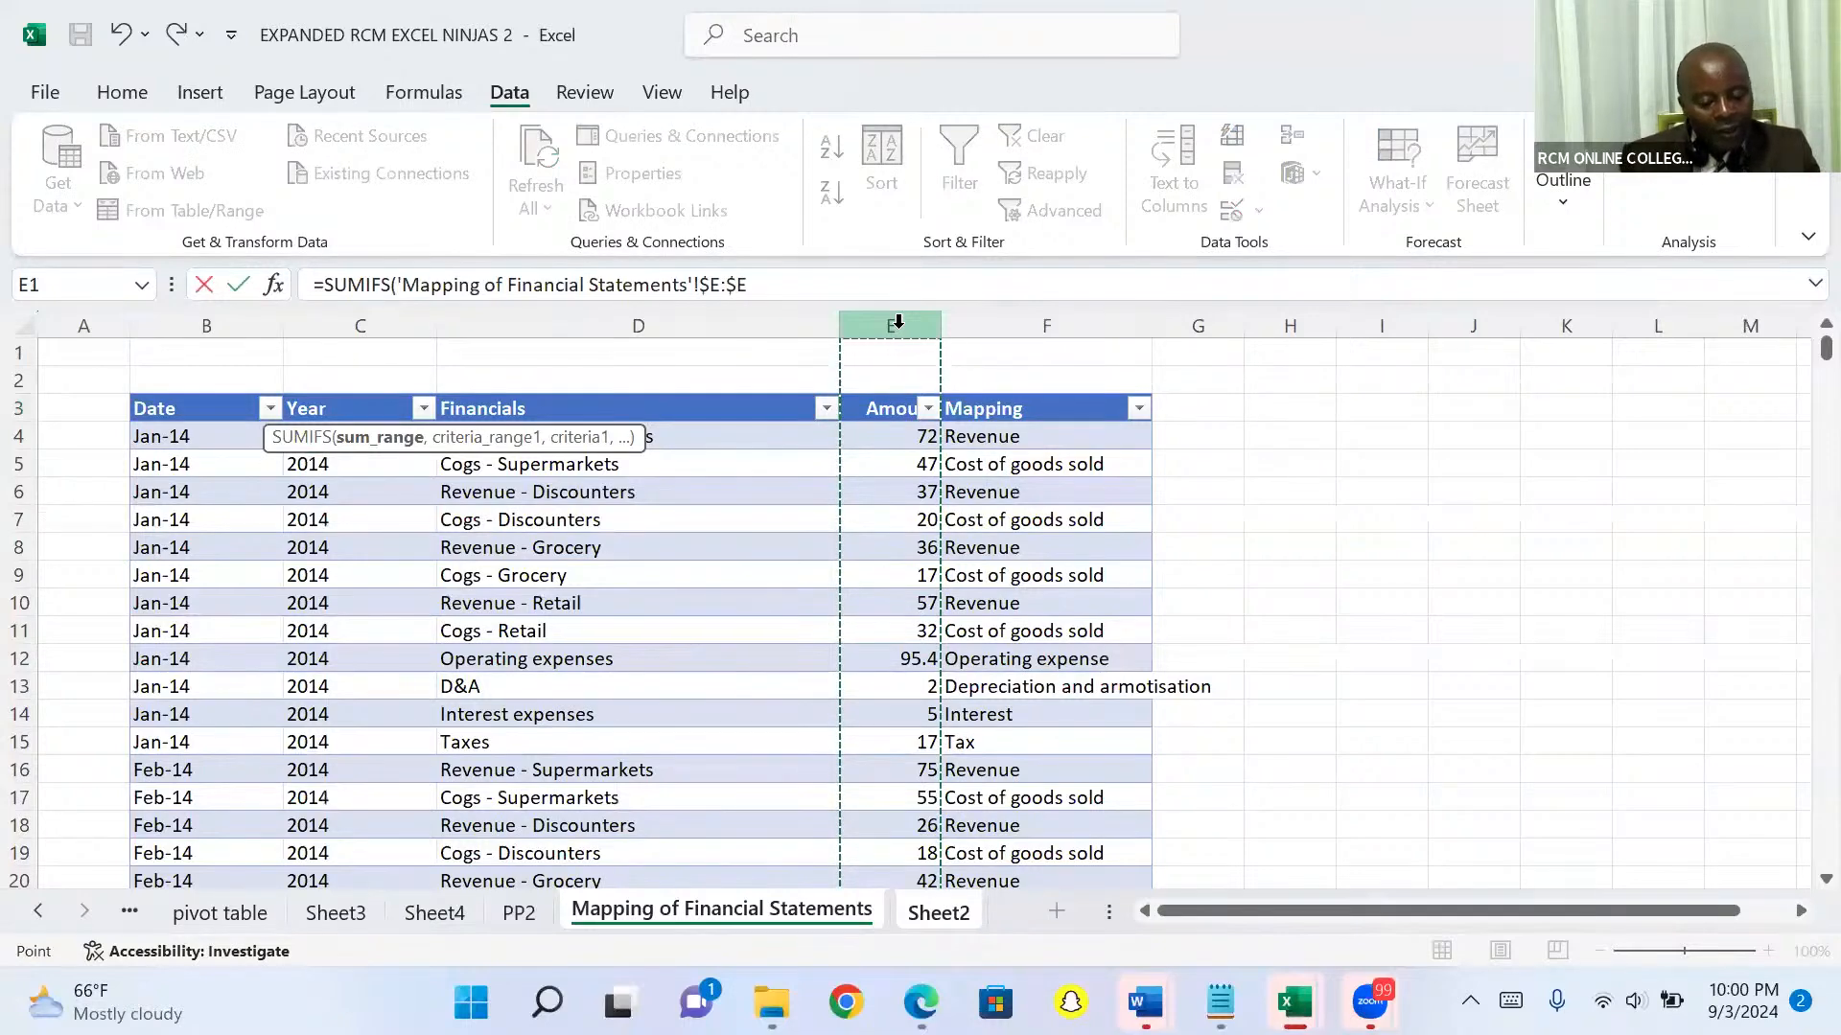
text(,)
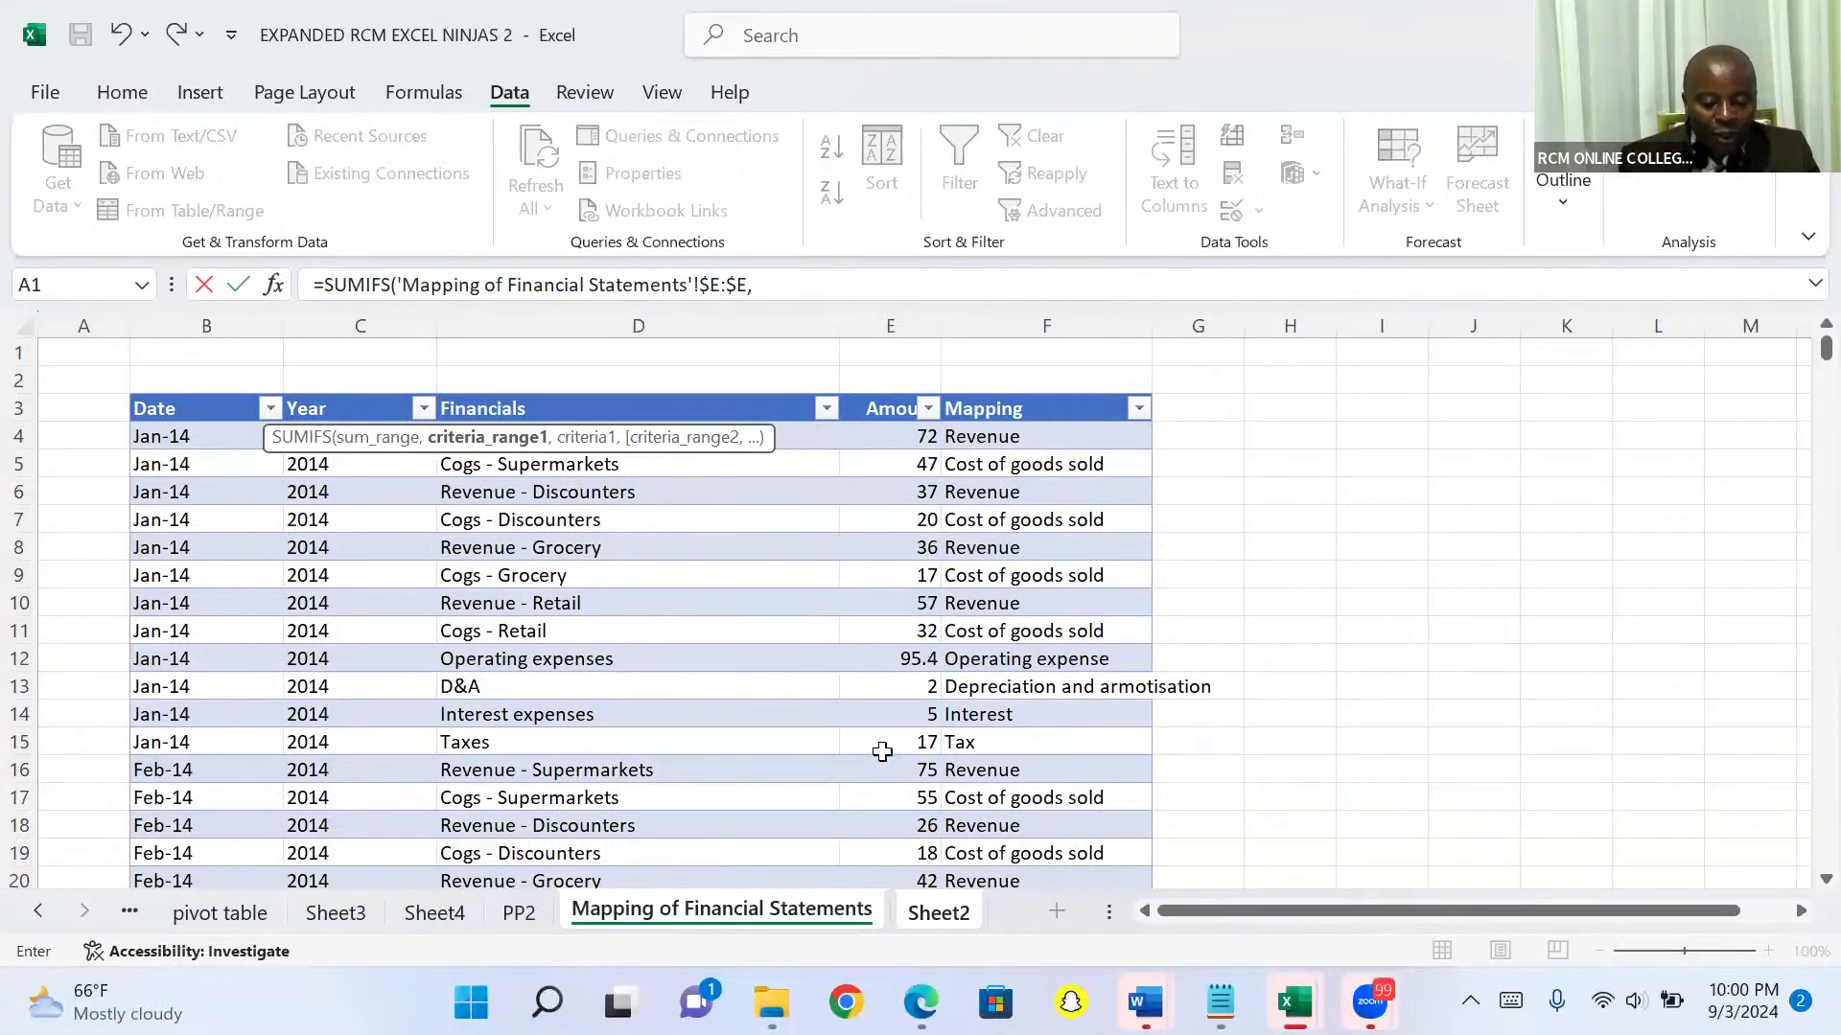
click(936, 915)
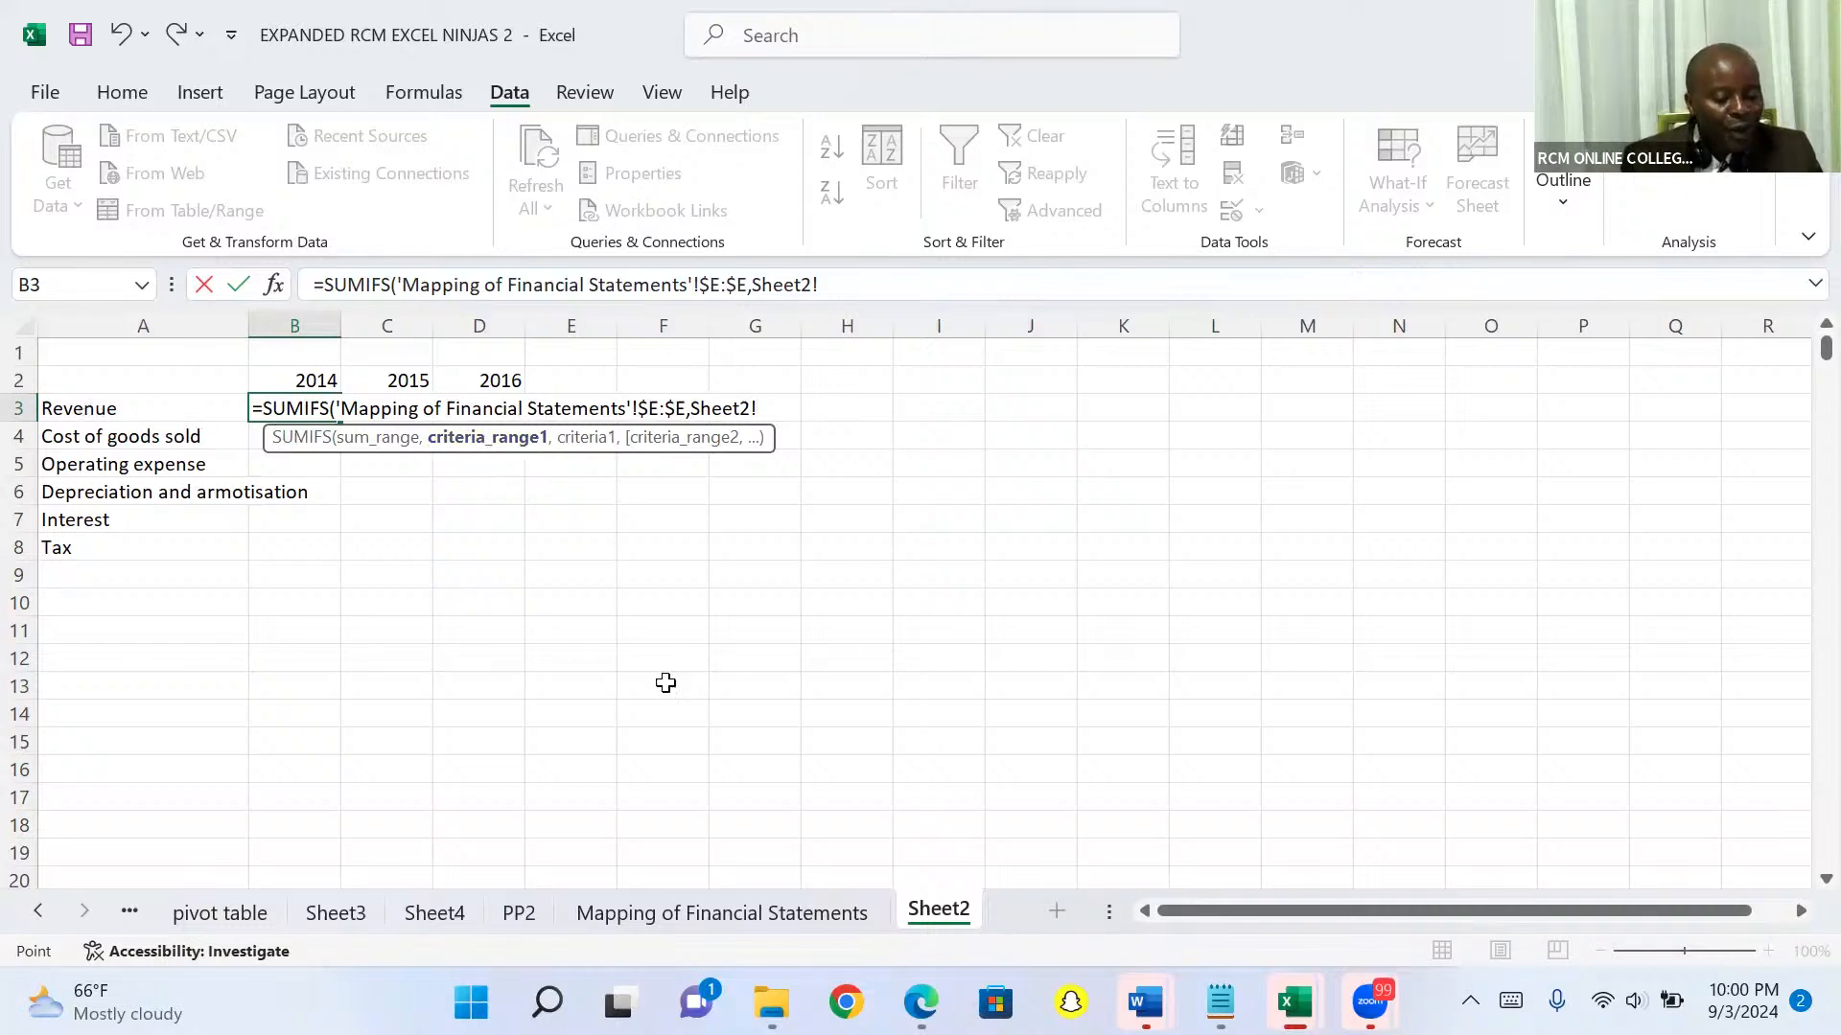
click(627, 909)
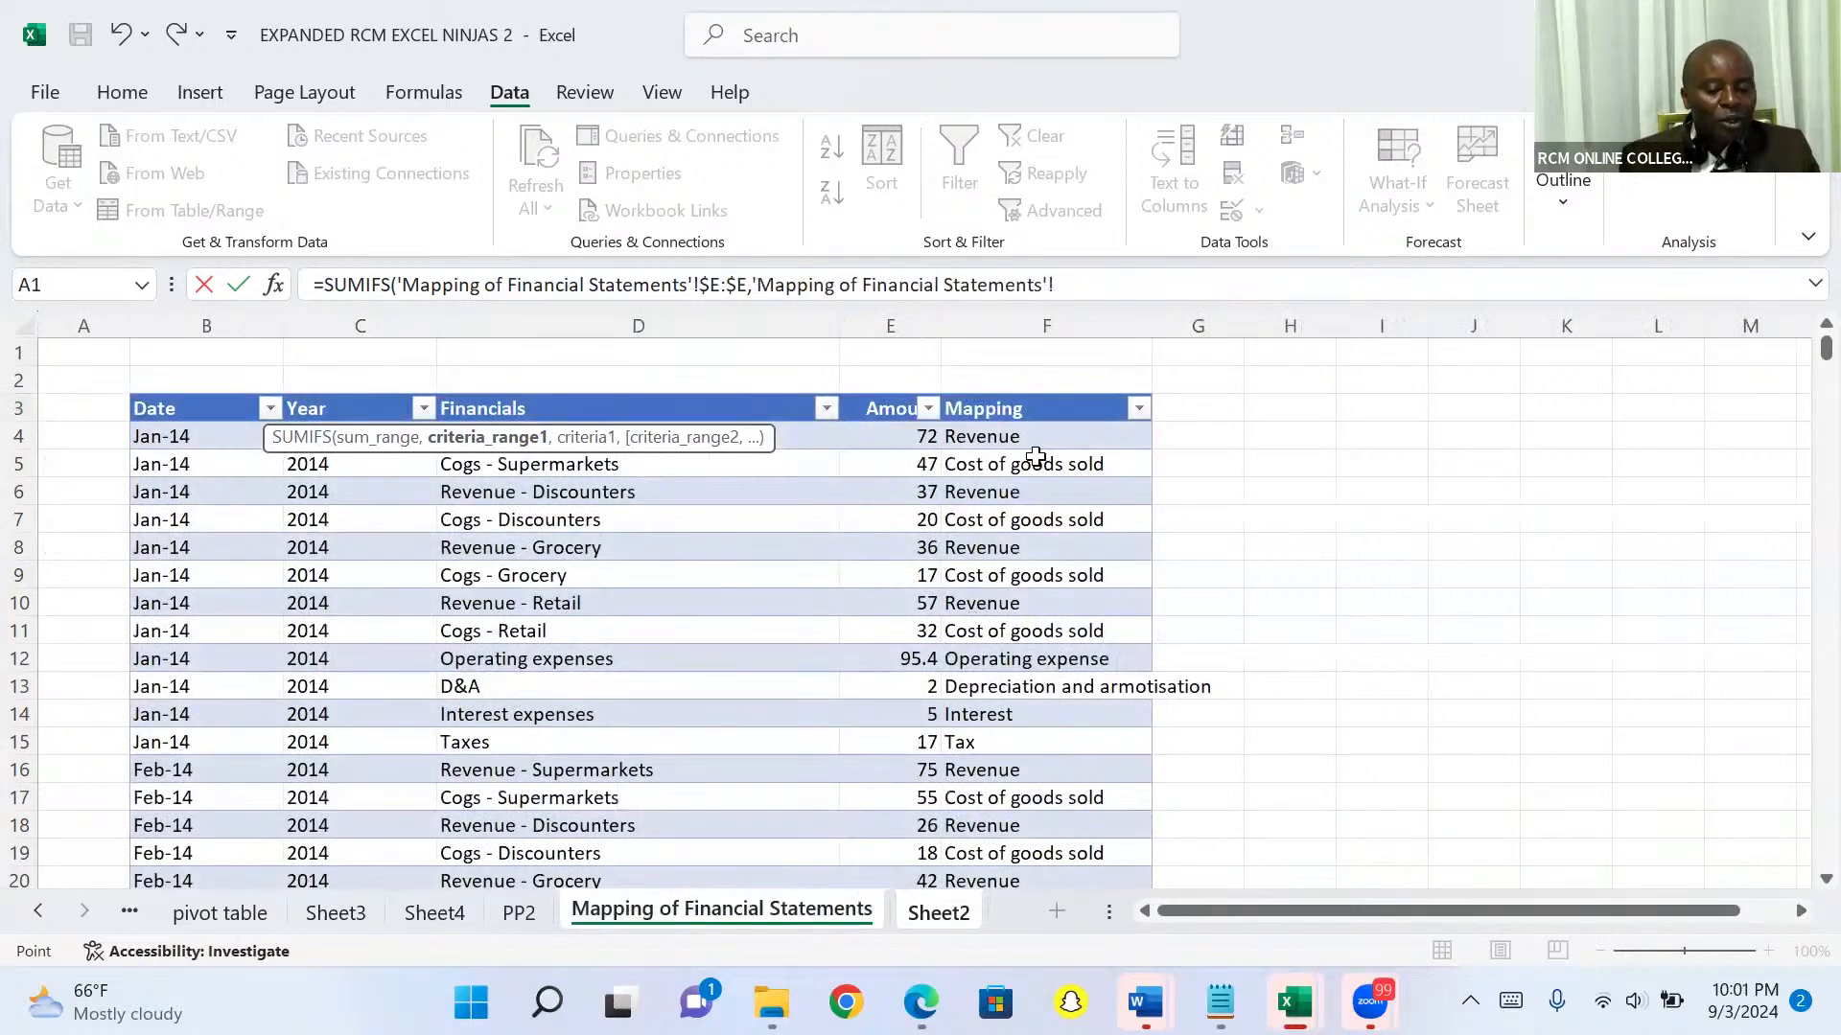
click(1028, 322)
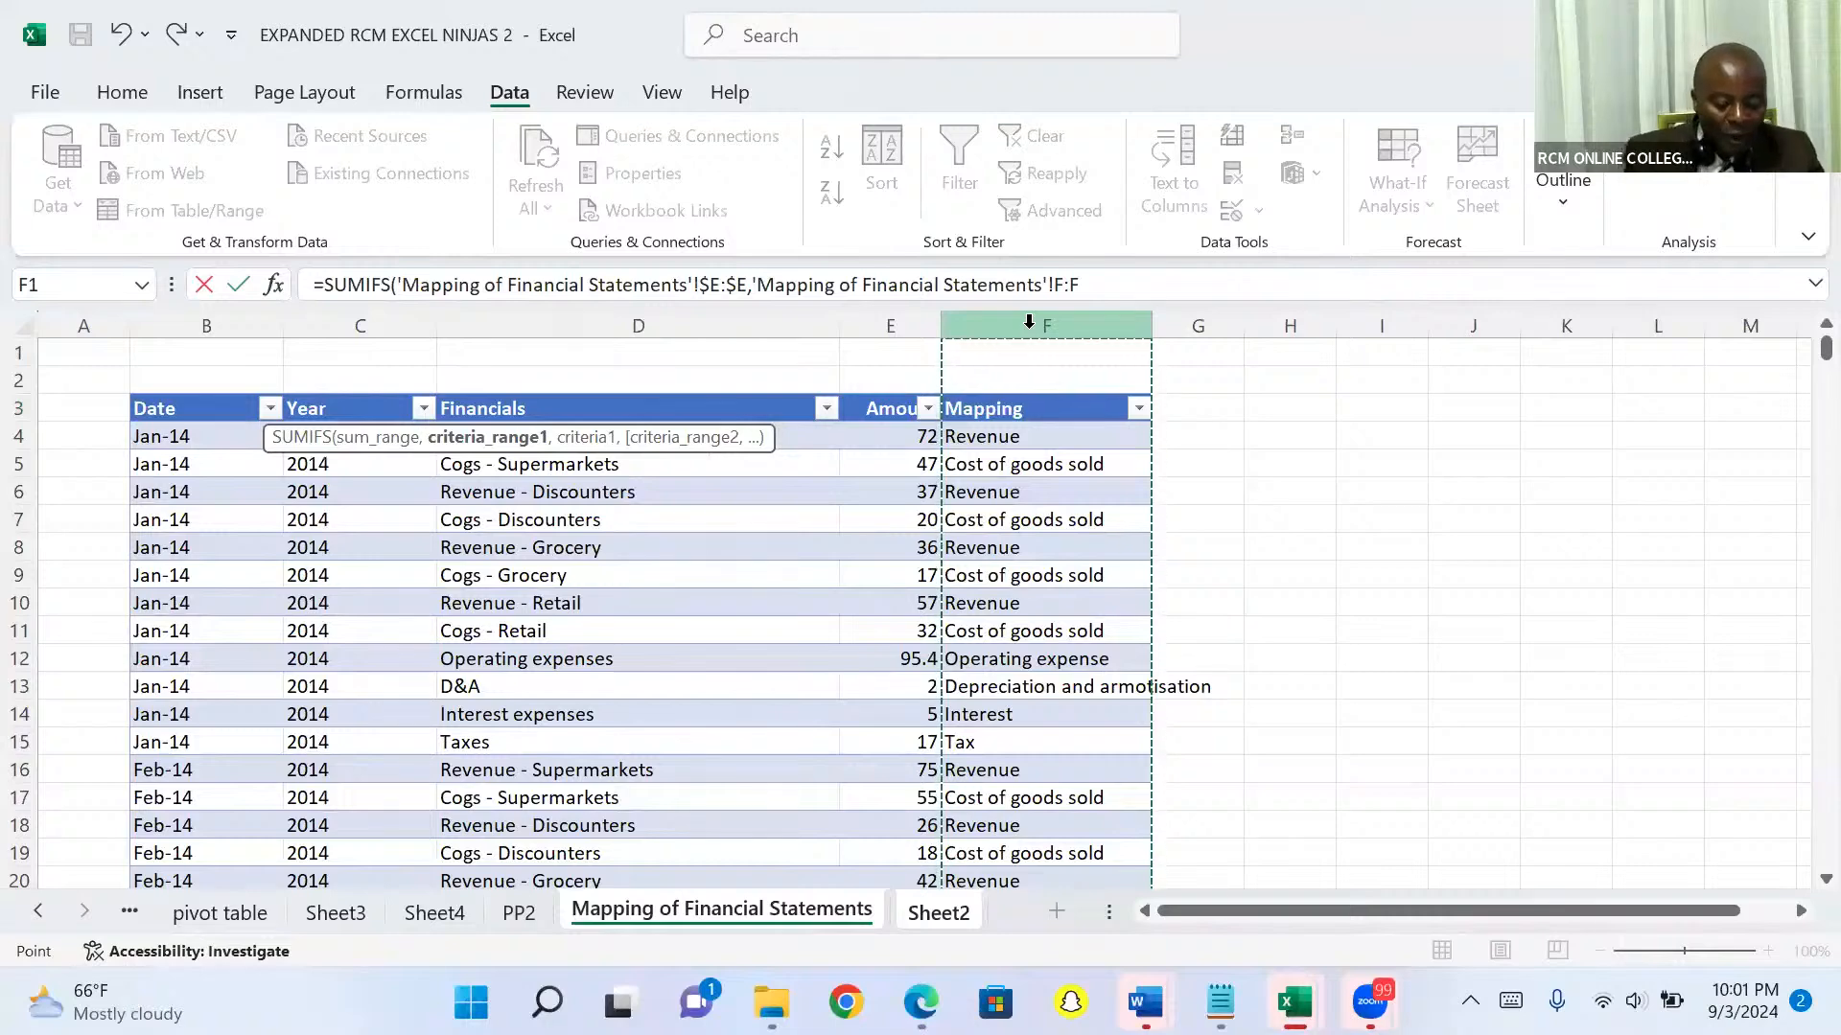
key(F4)
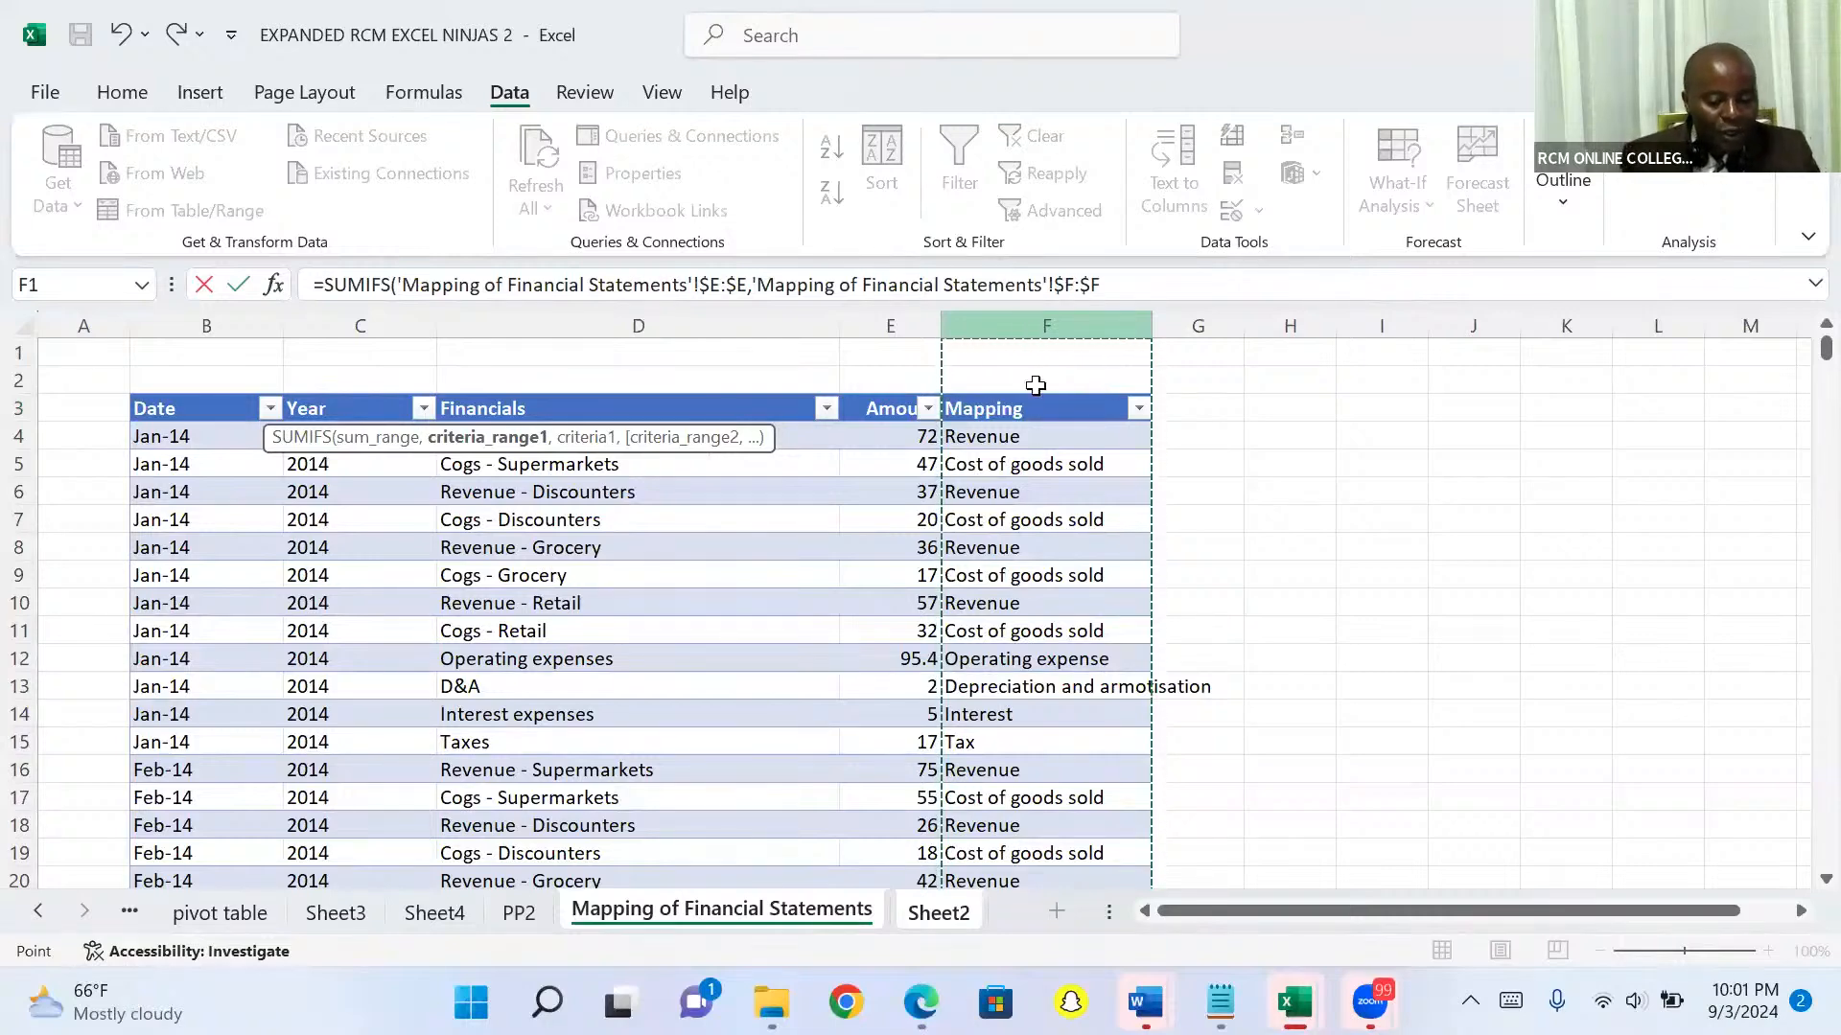
click(934, 913)
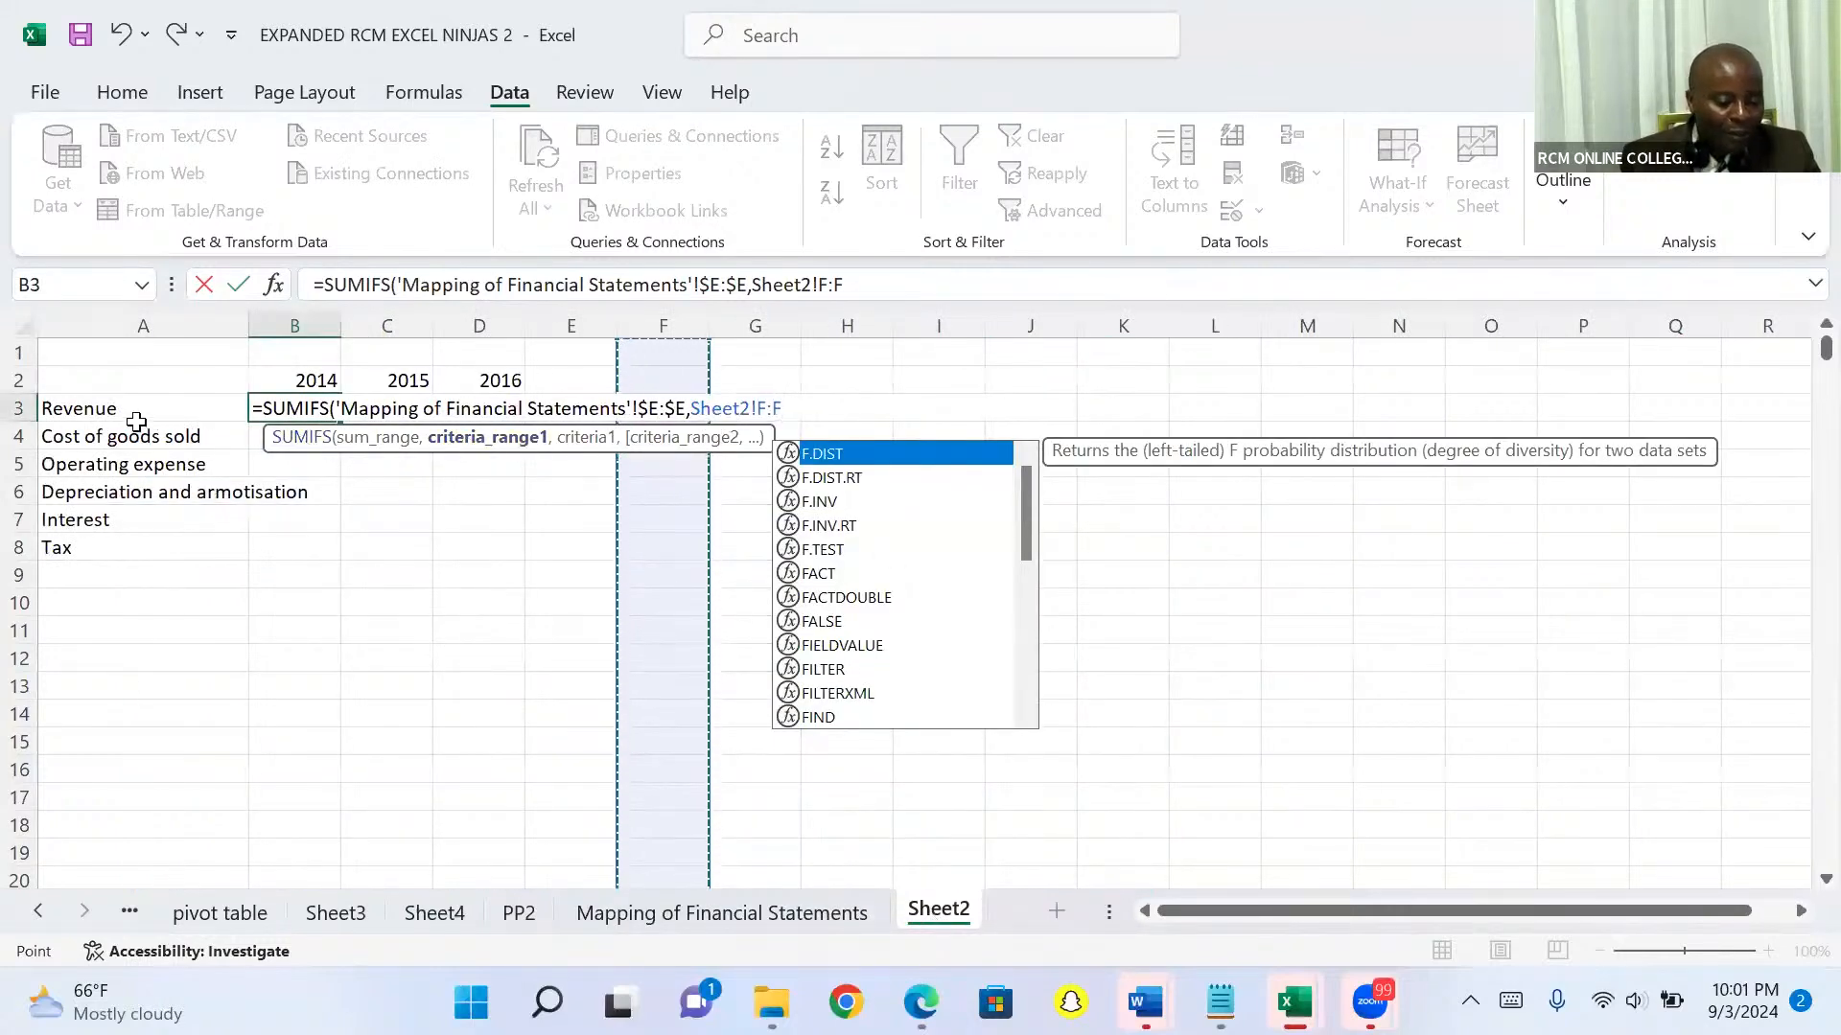
click(105, 413)
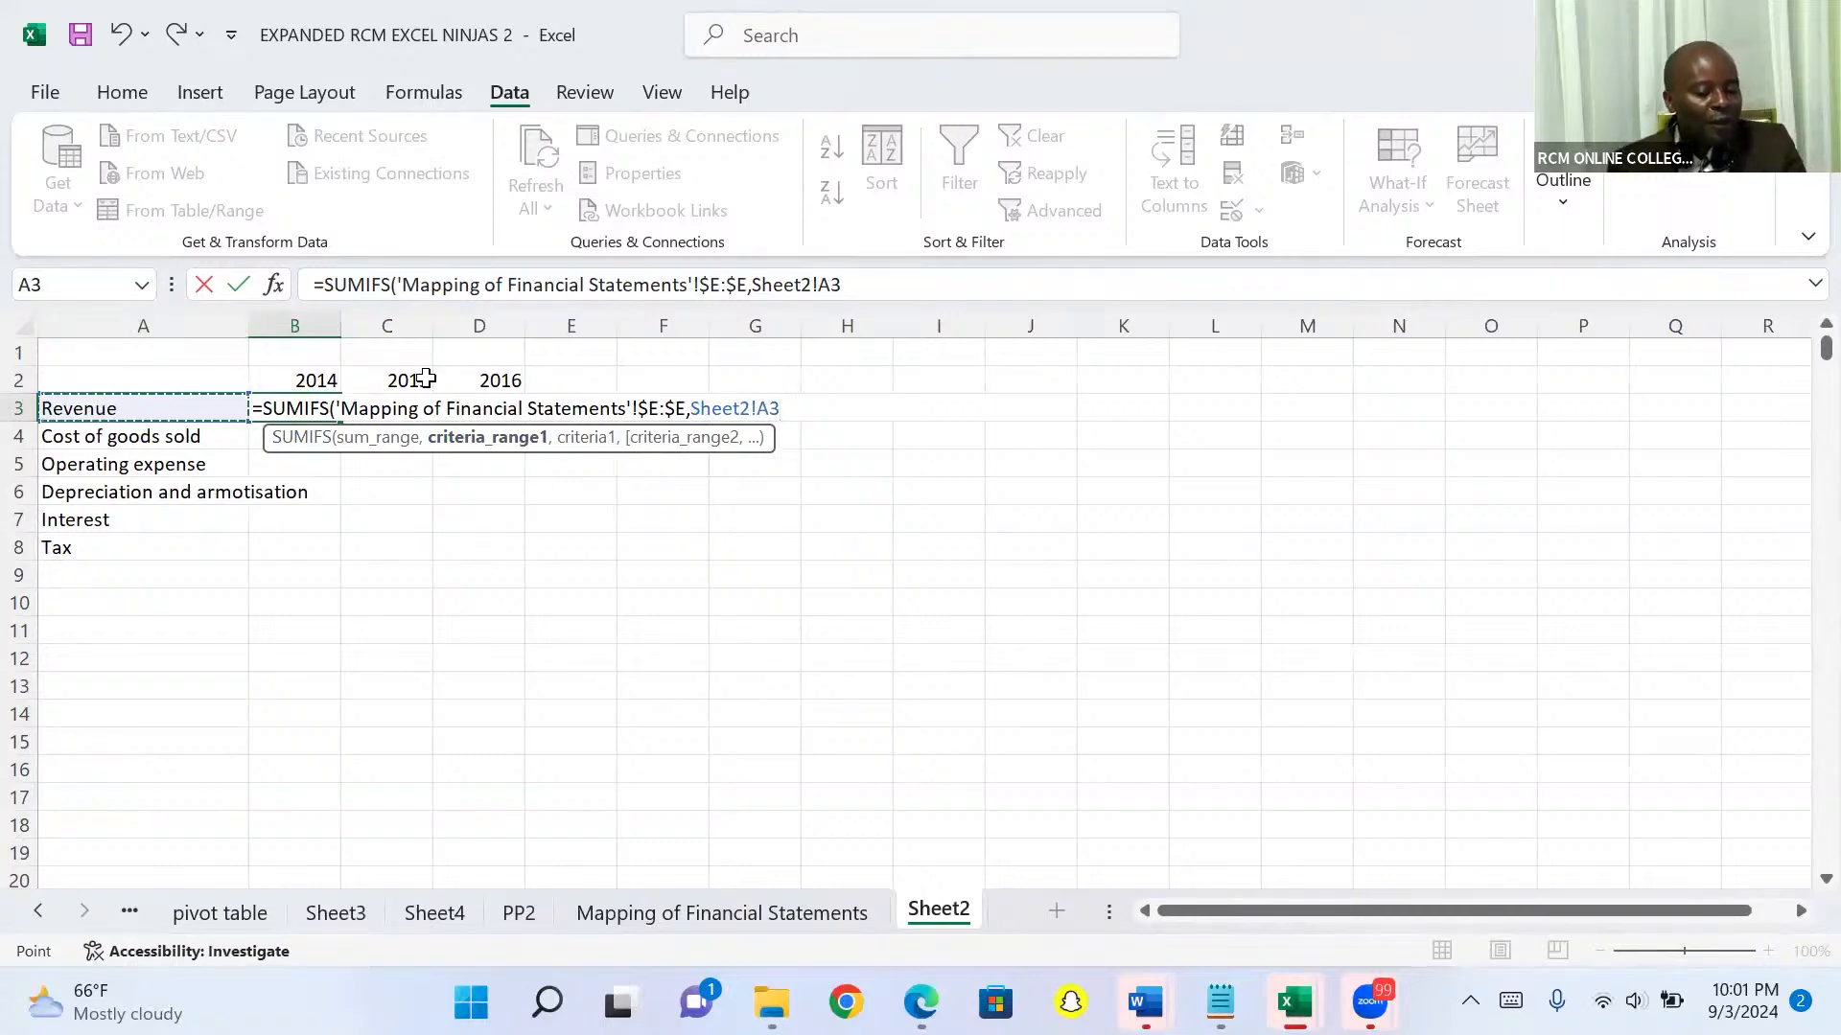
click(759, 409)
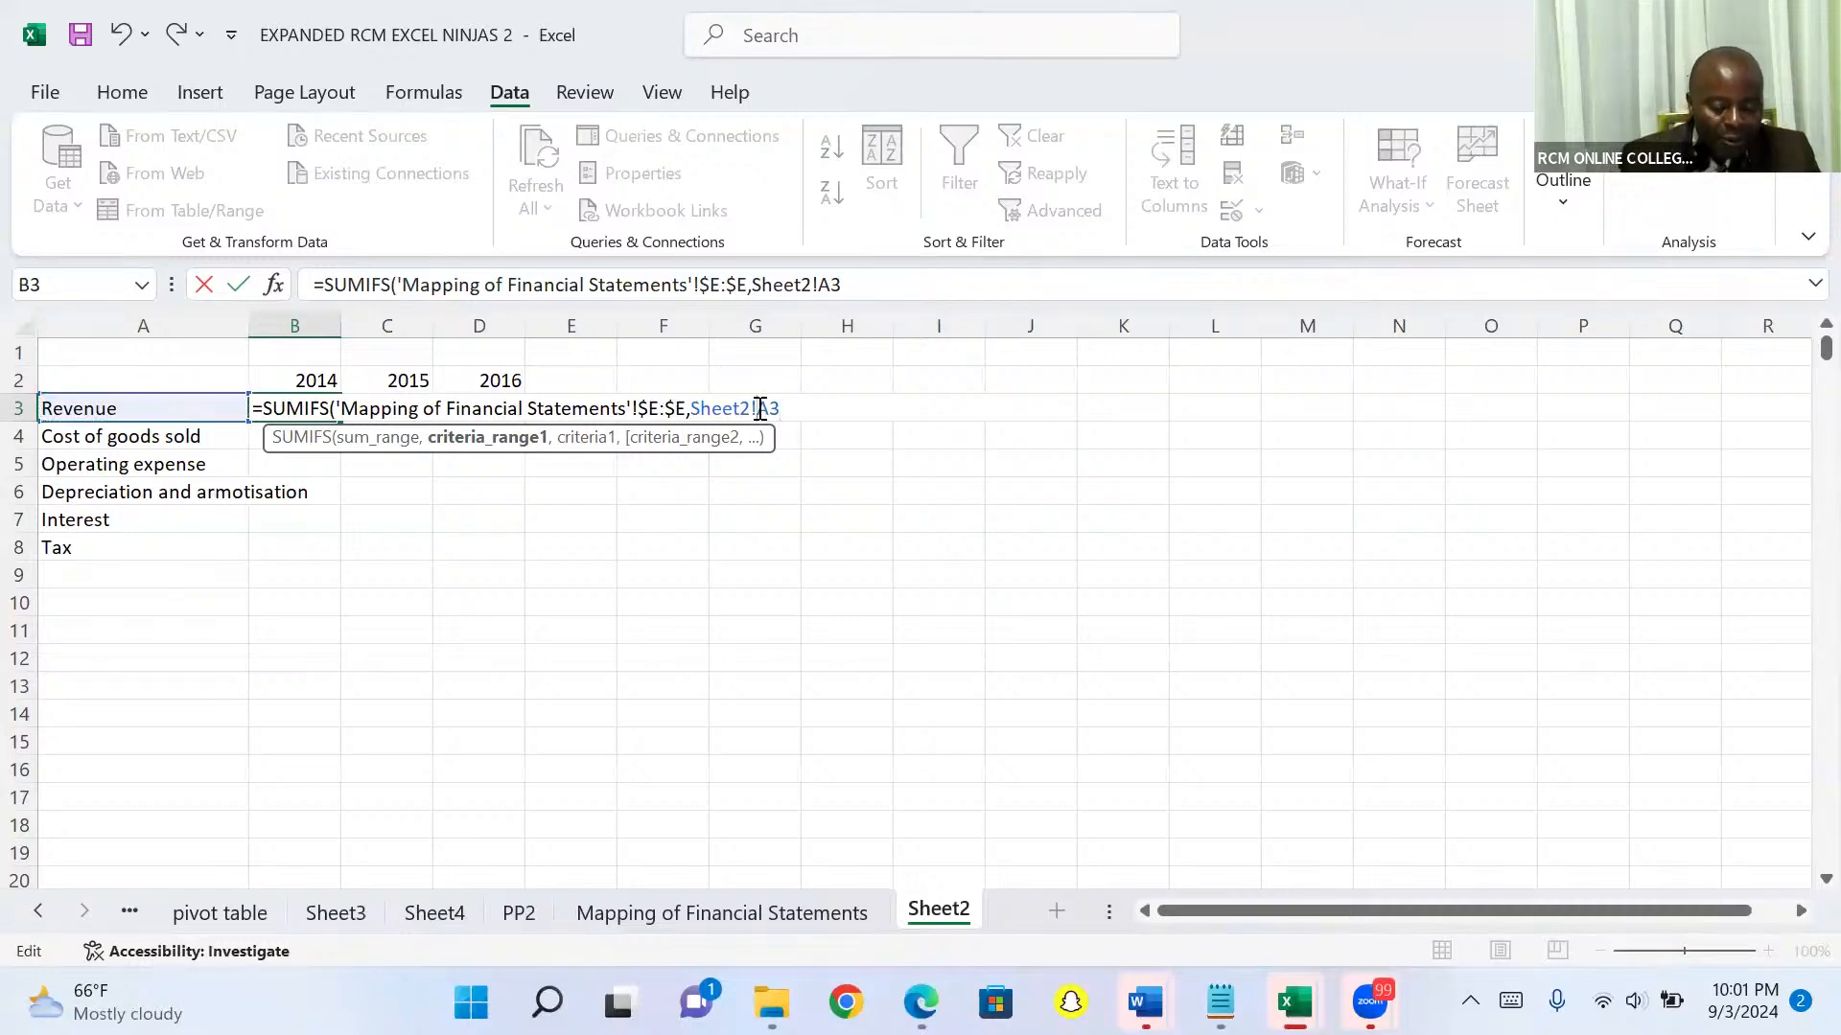
text($E)
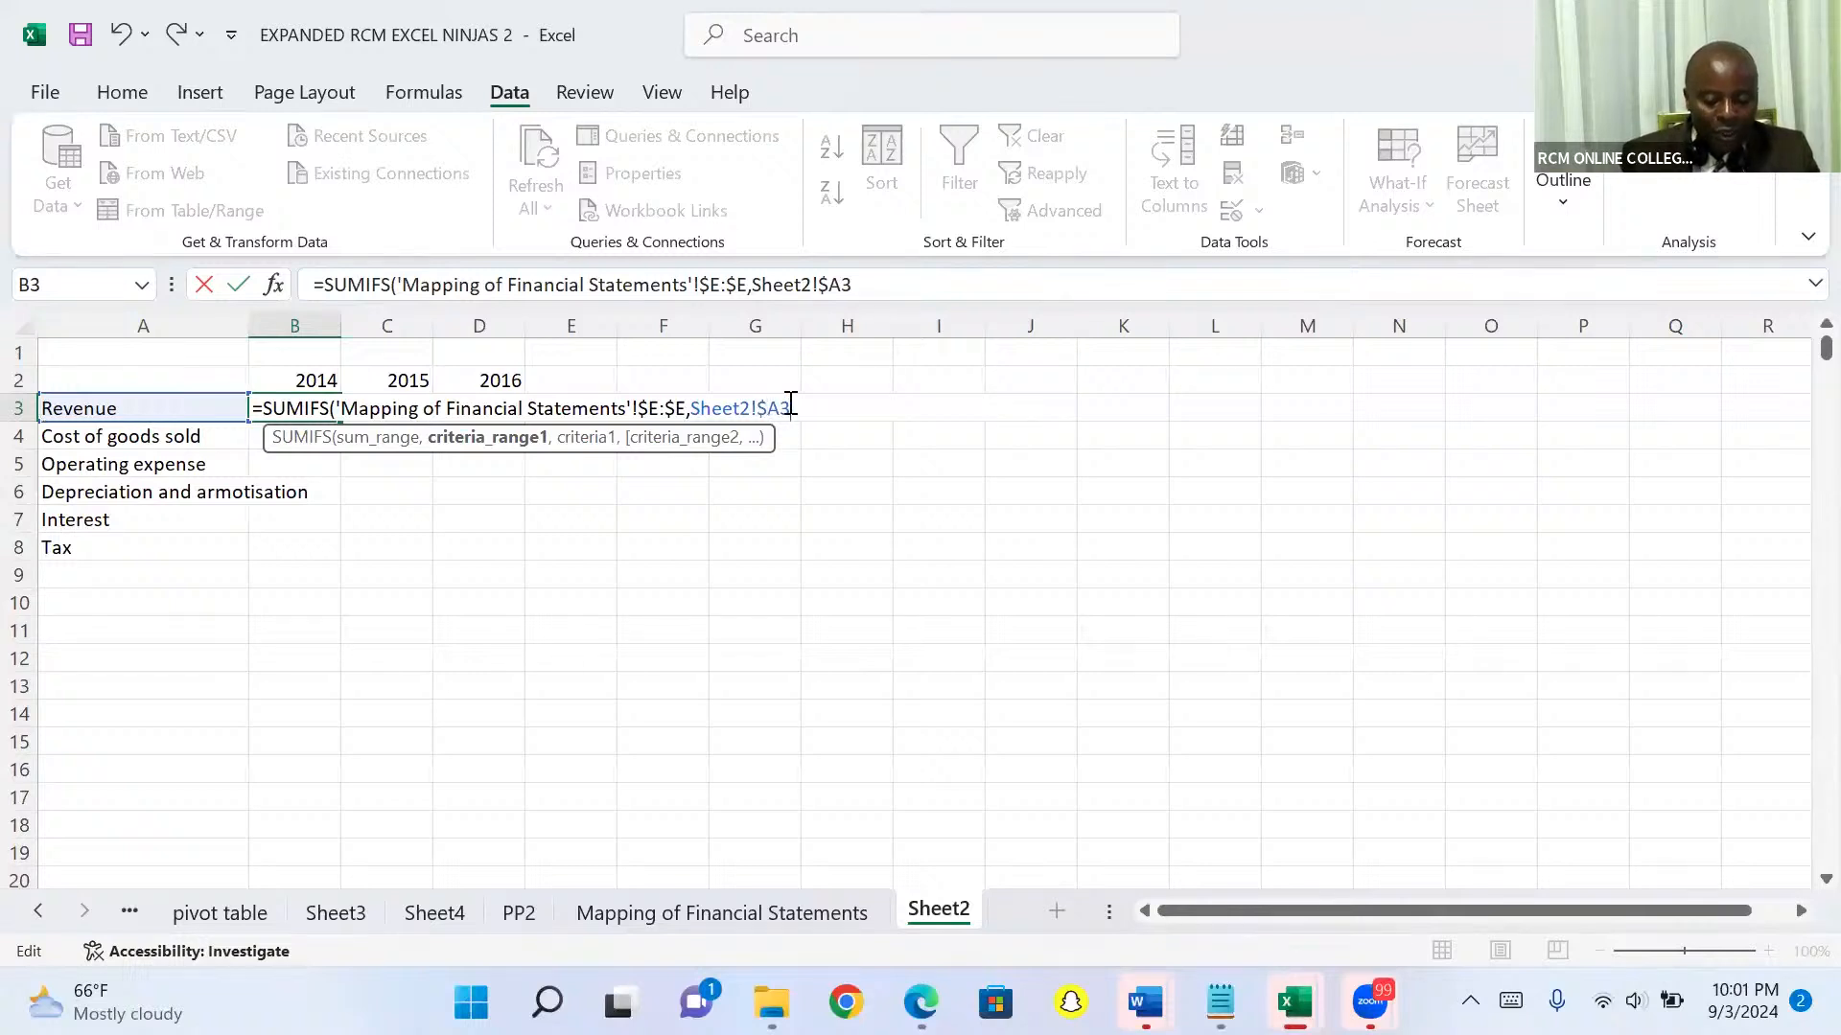
text(,)
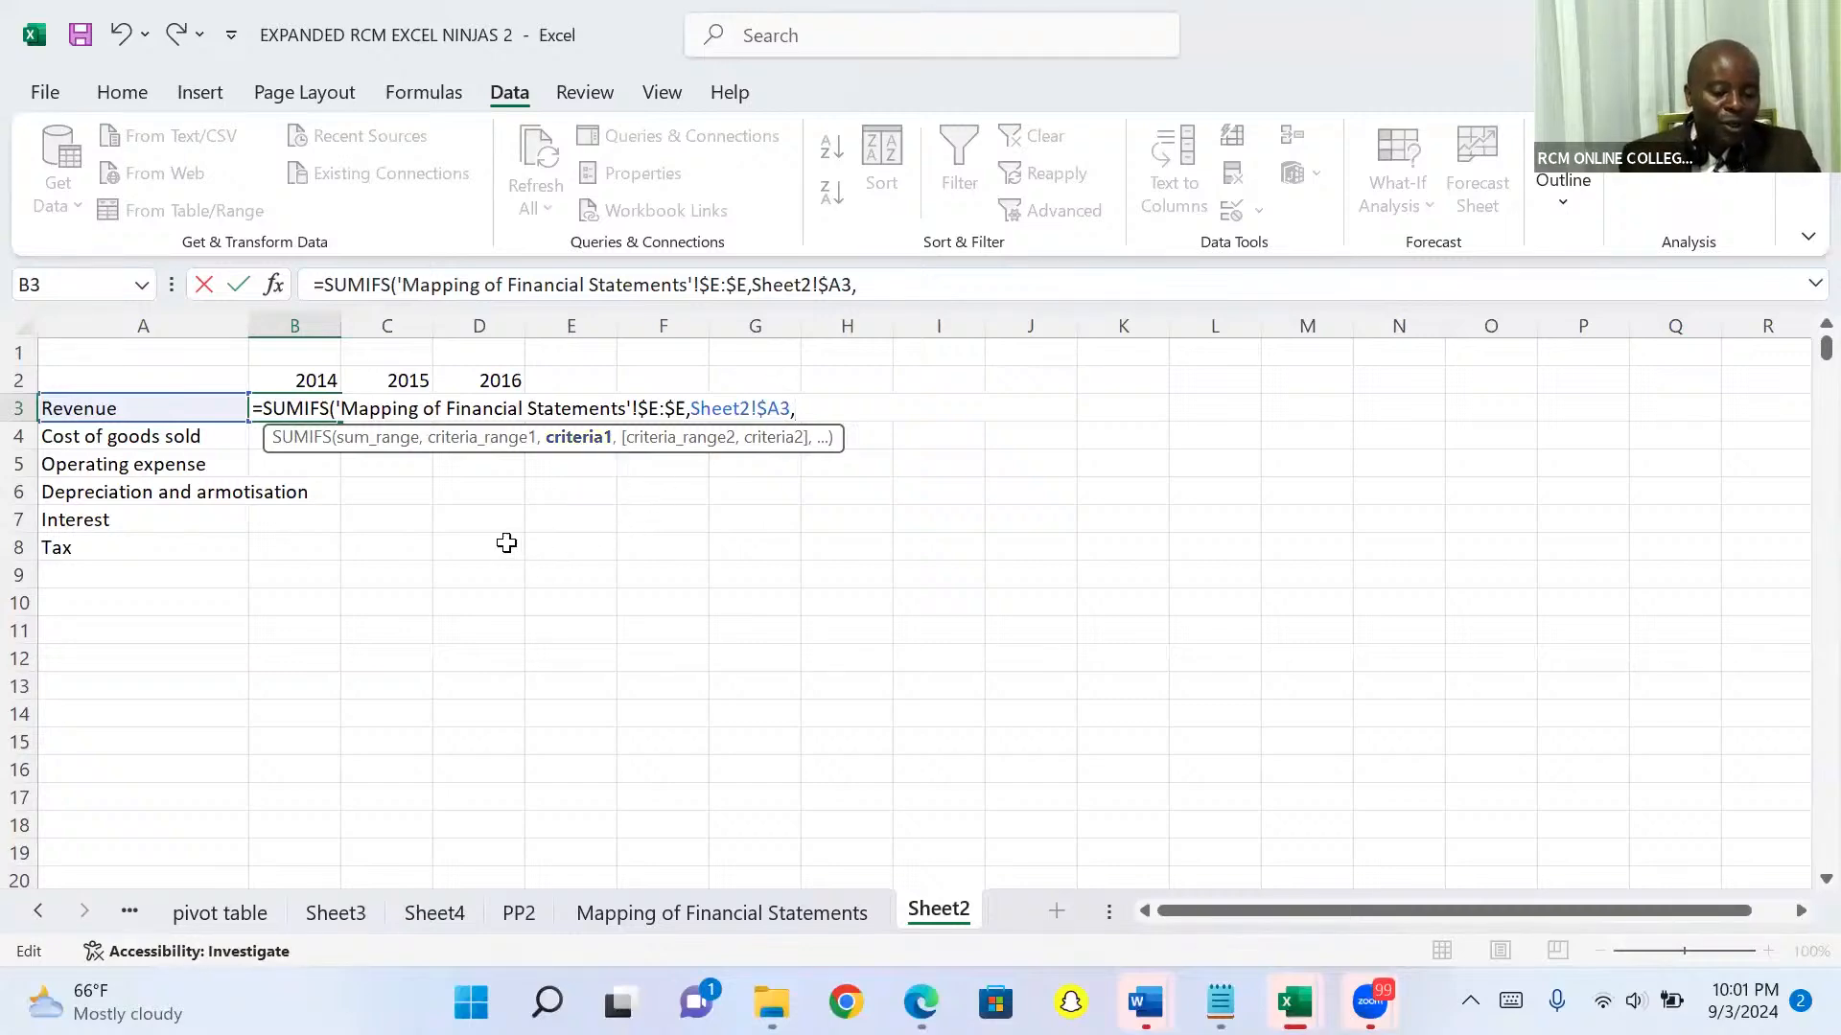
click(633, 915)
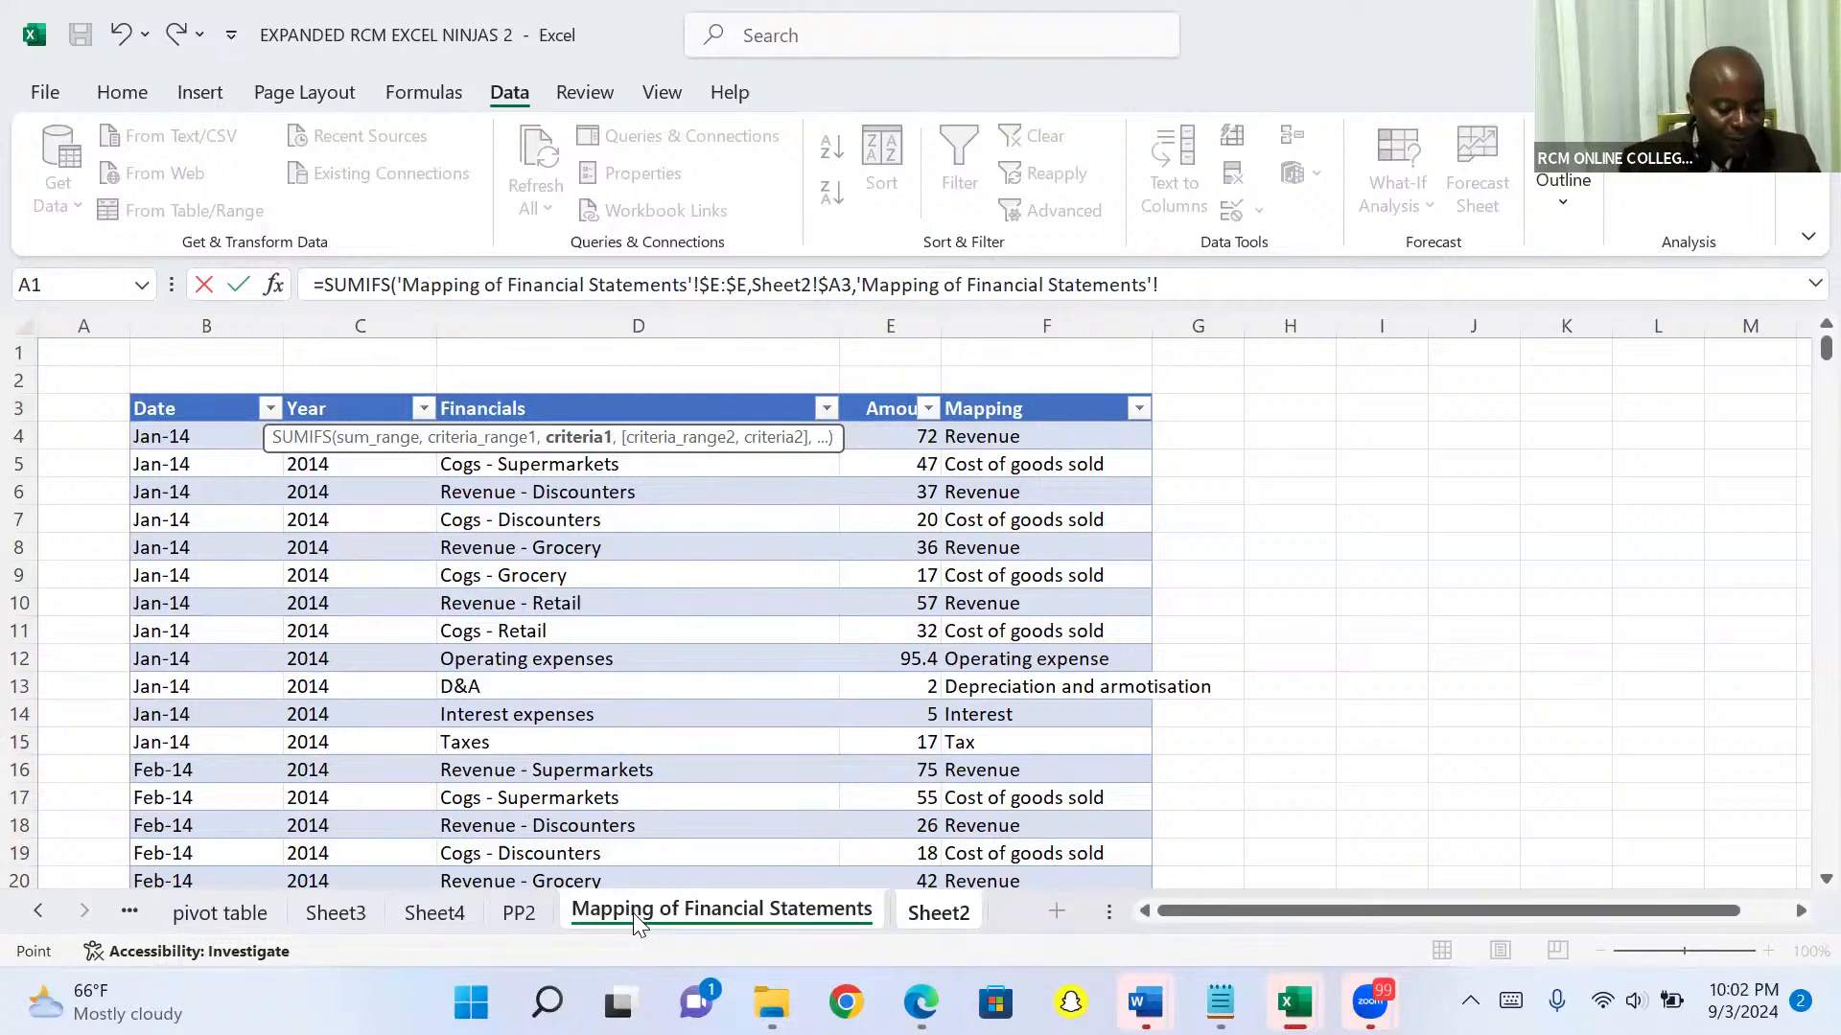
click(1026, 748)
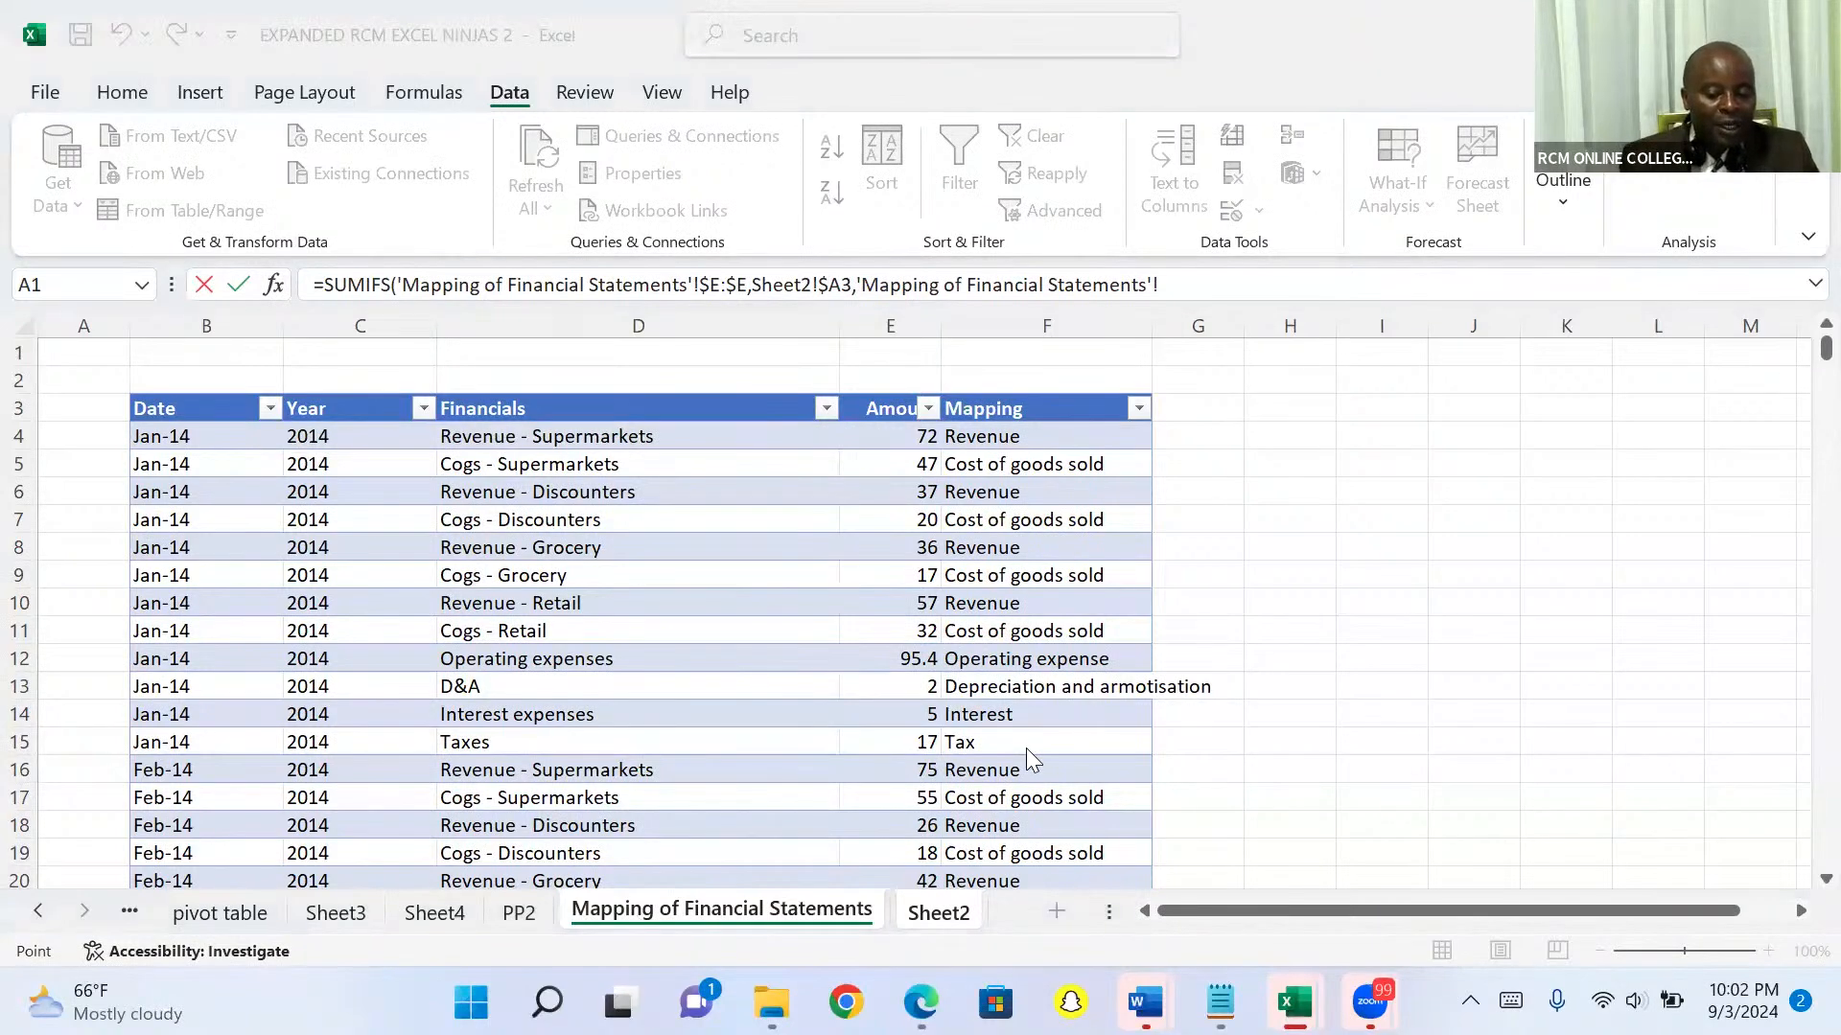
click(1054, 554)
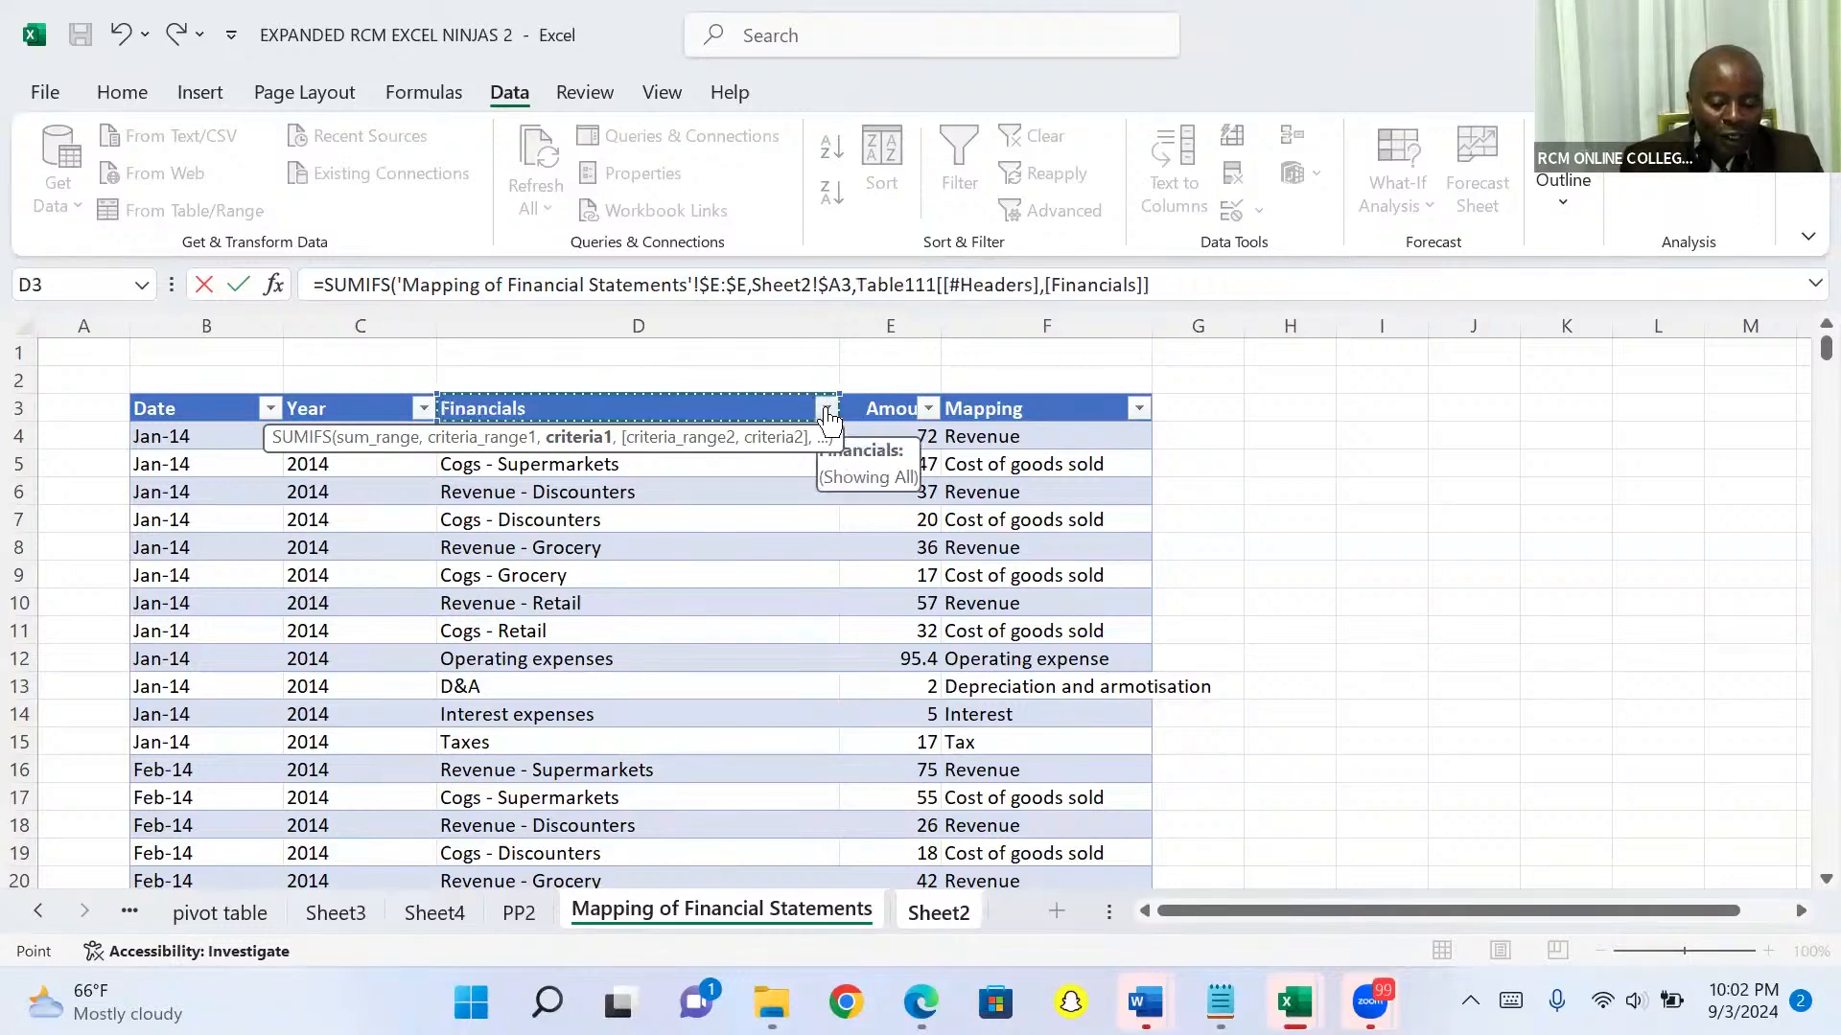
key(Escape)
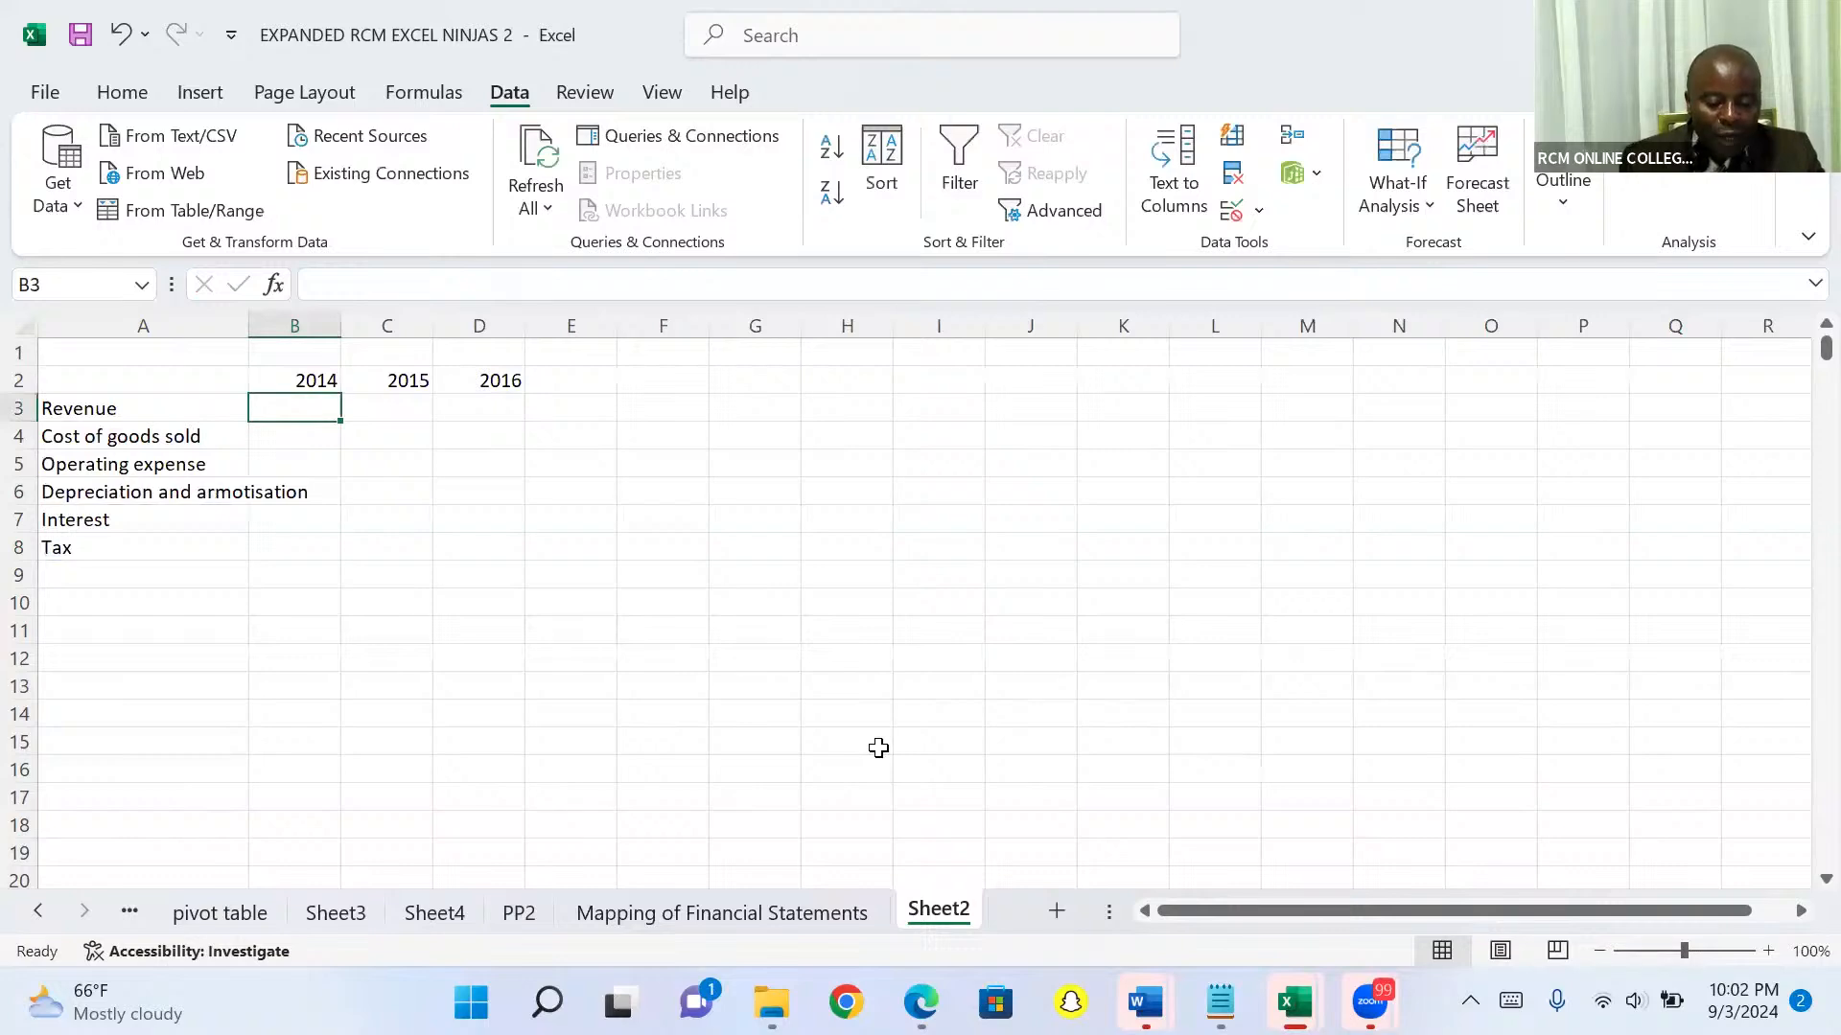
Clear all the category entries below the Mapping heading, from F4 to F438, on the Mapping of Financial Statements sheet
key(ctrl+Page_Up)
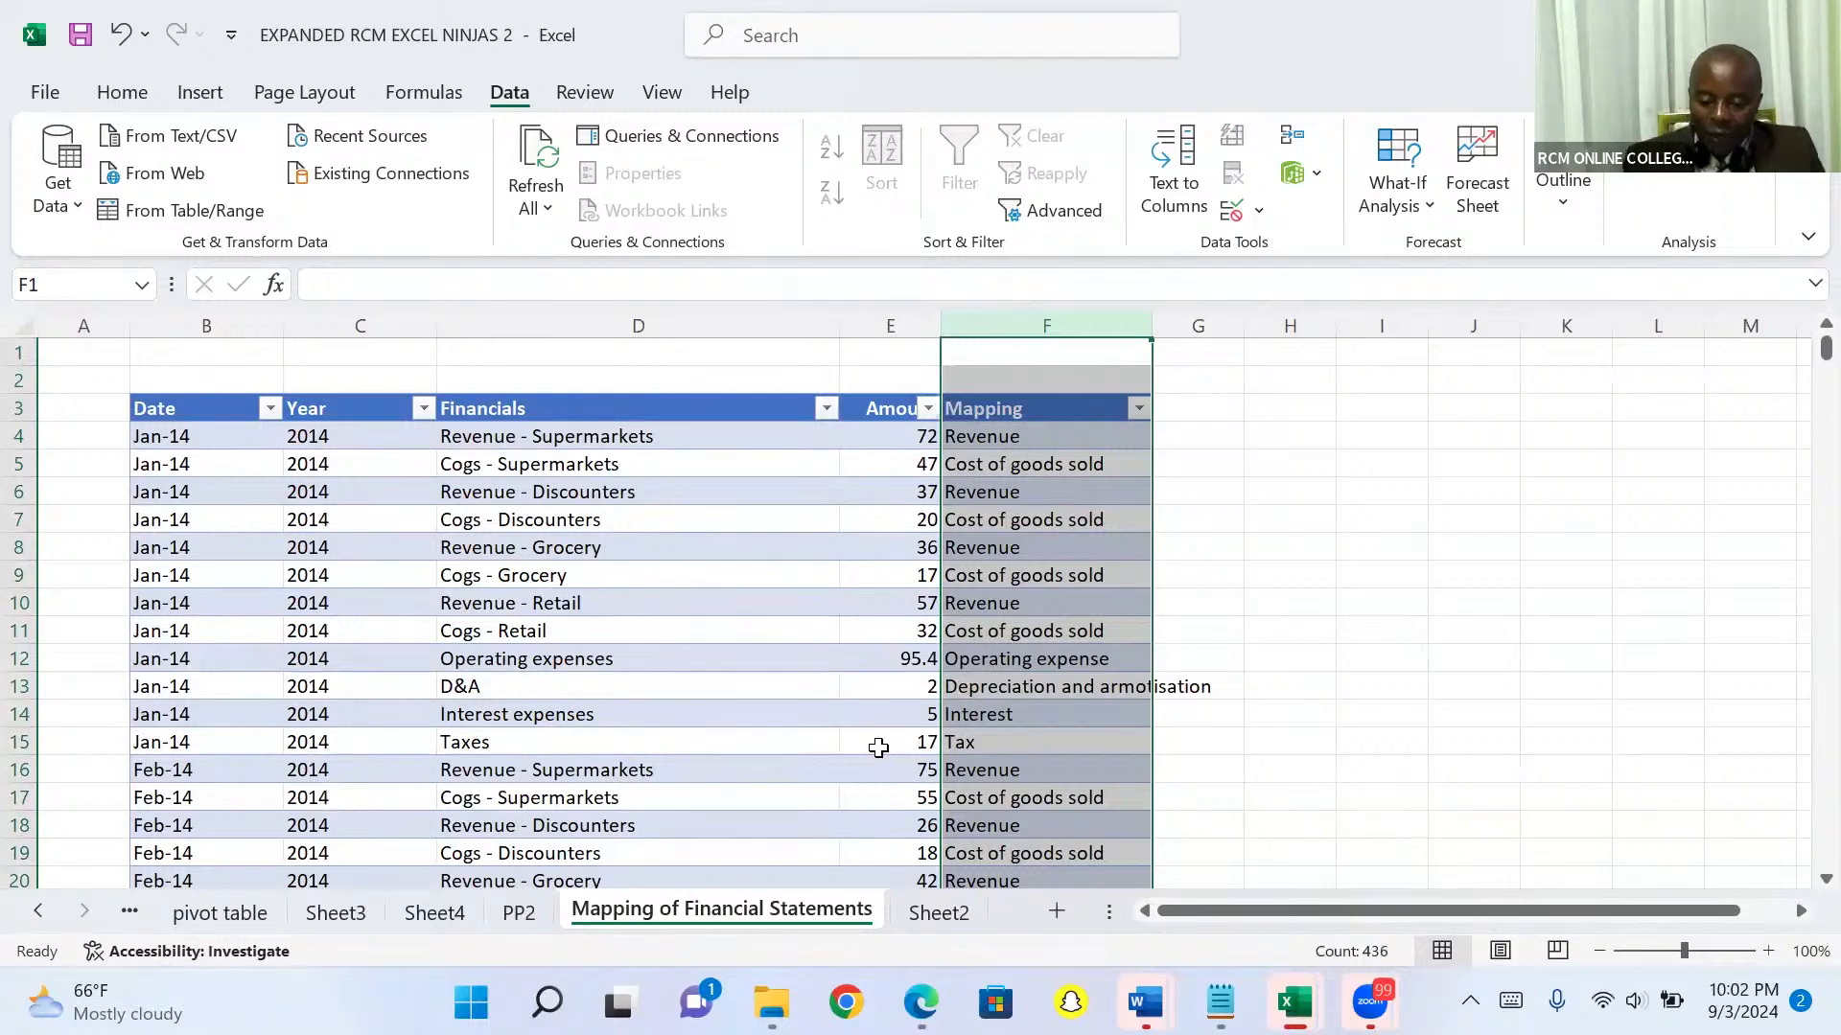
click(999, 439)
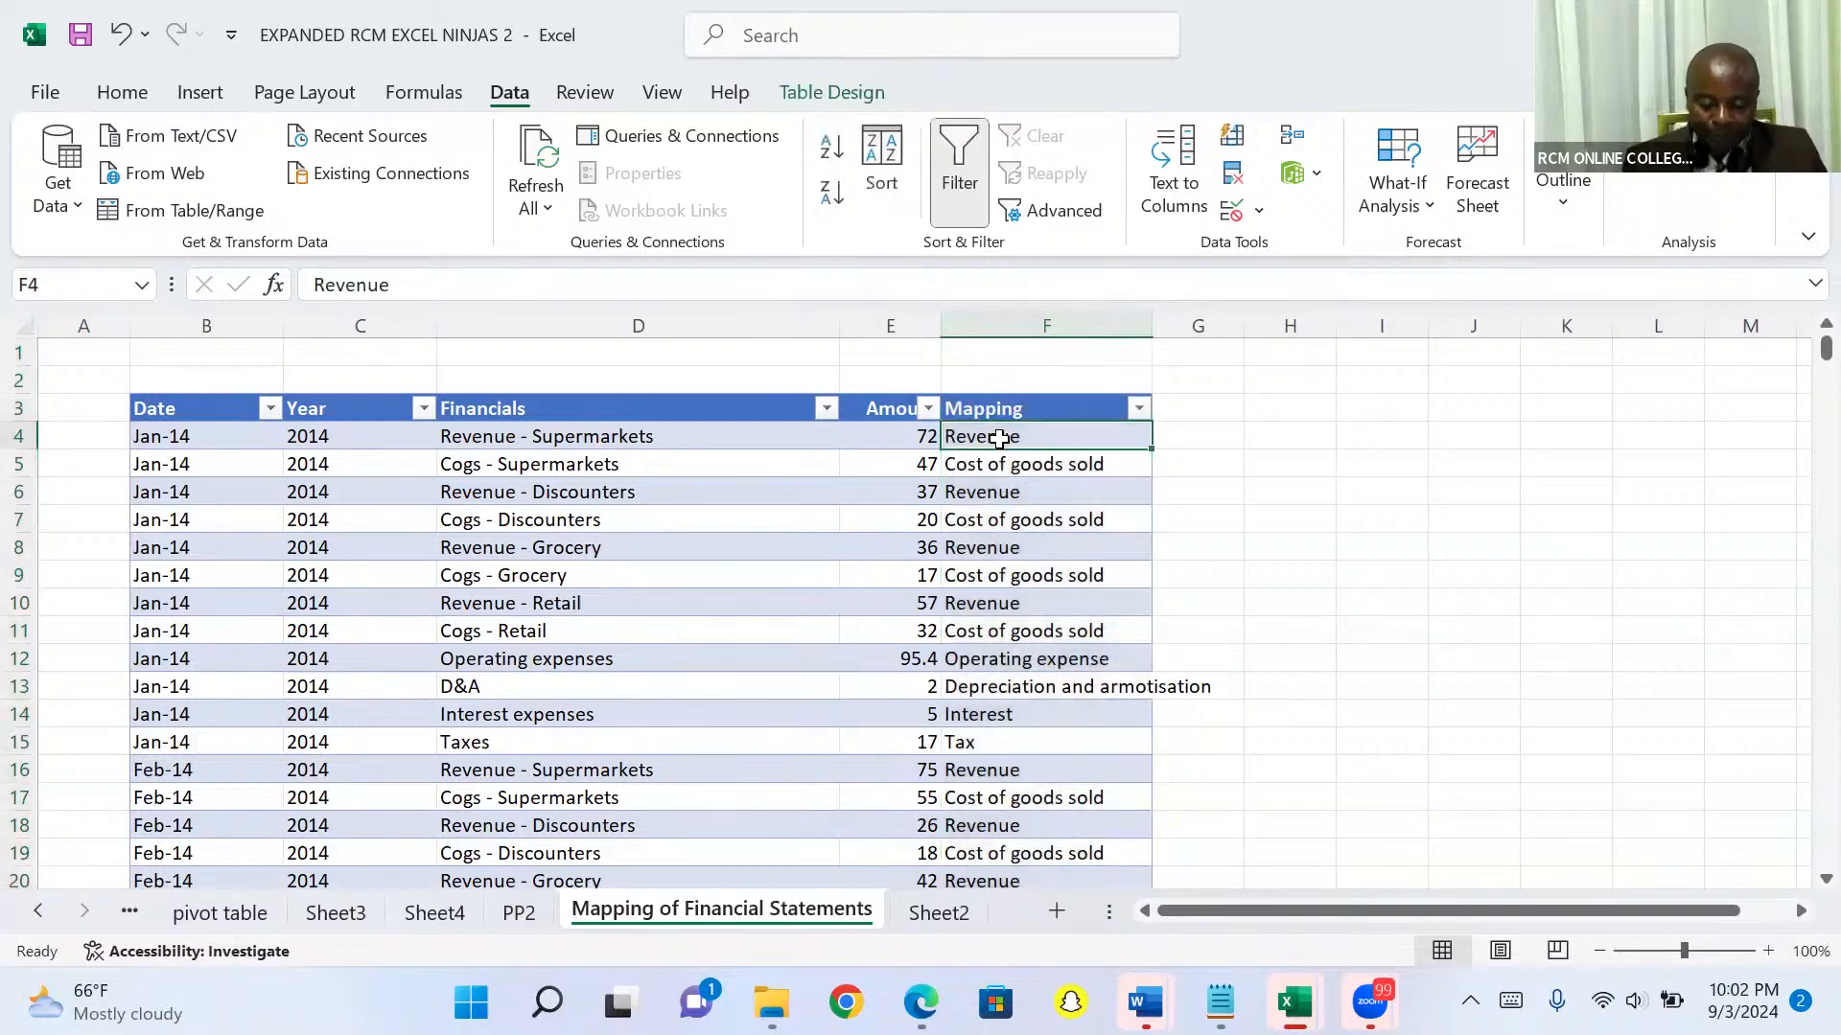
key(ctrl+shift+Down)
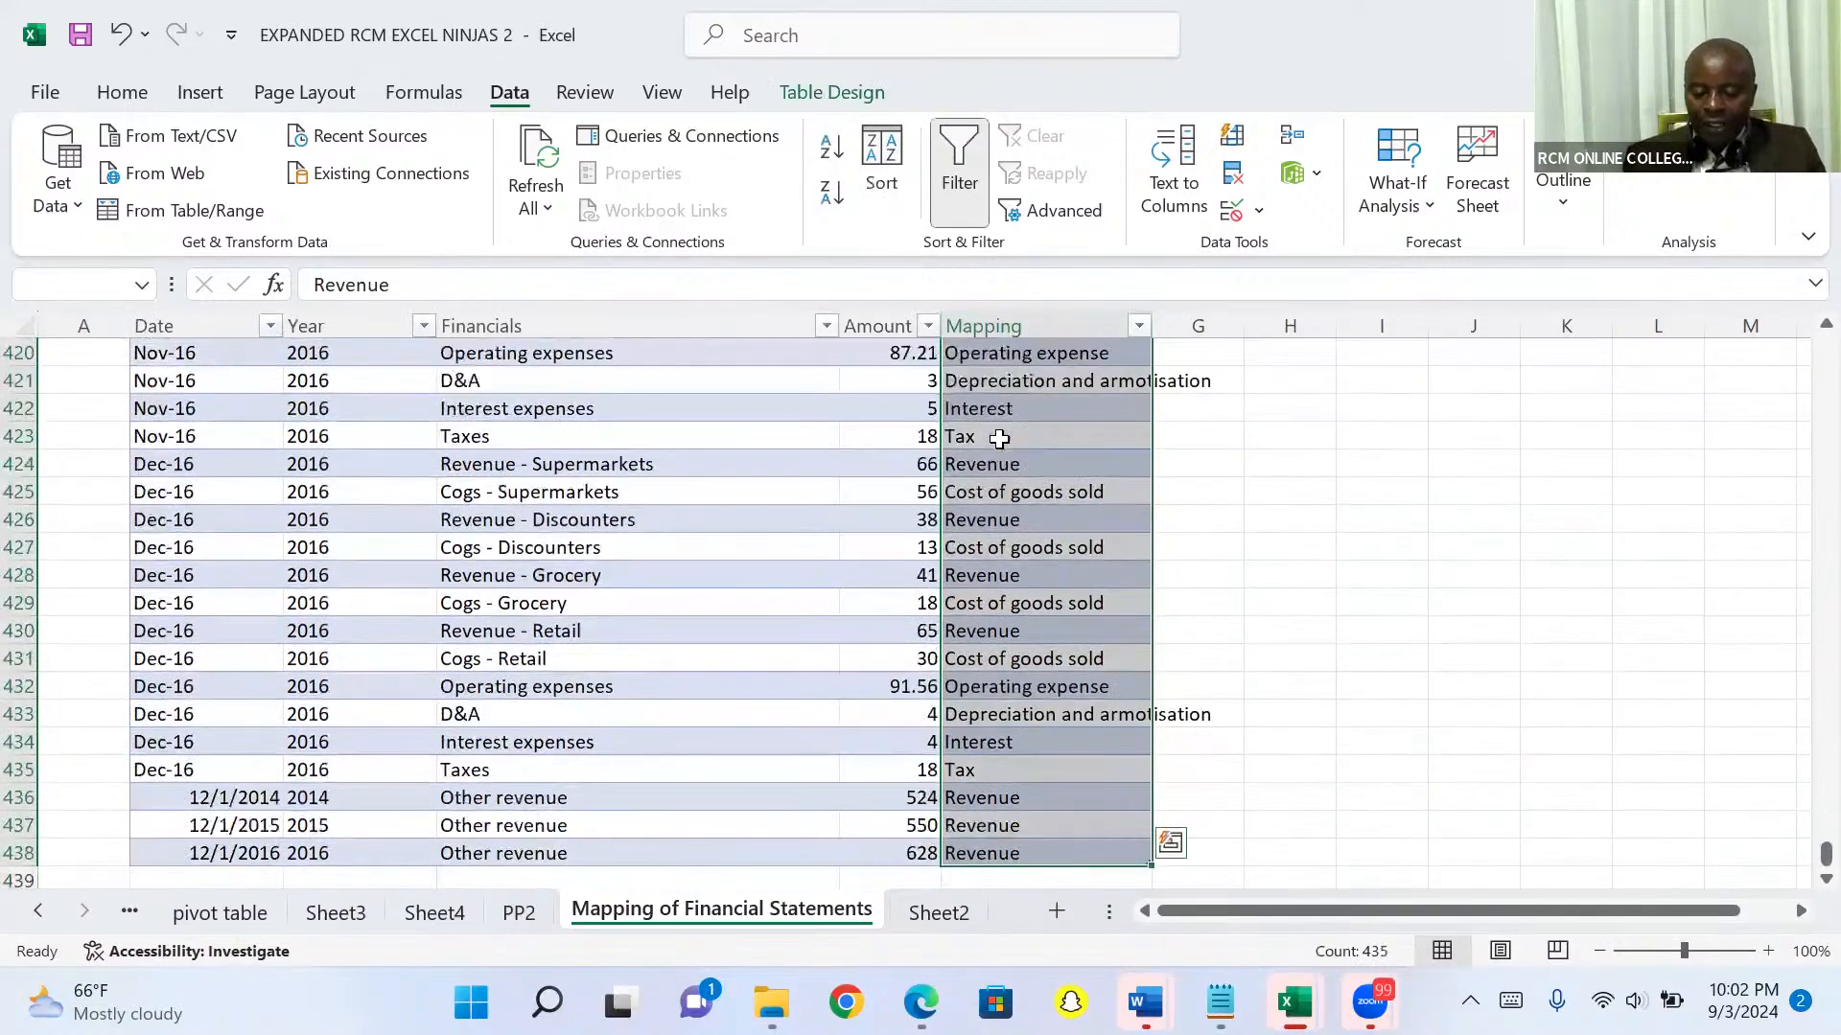
scroll(998, 431, up, 20)
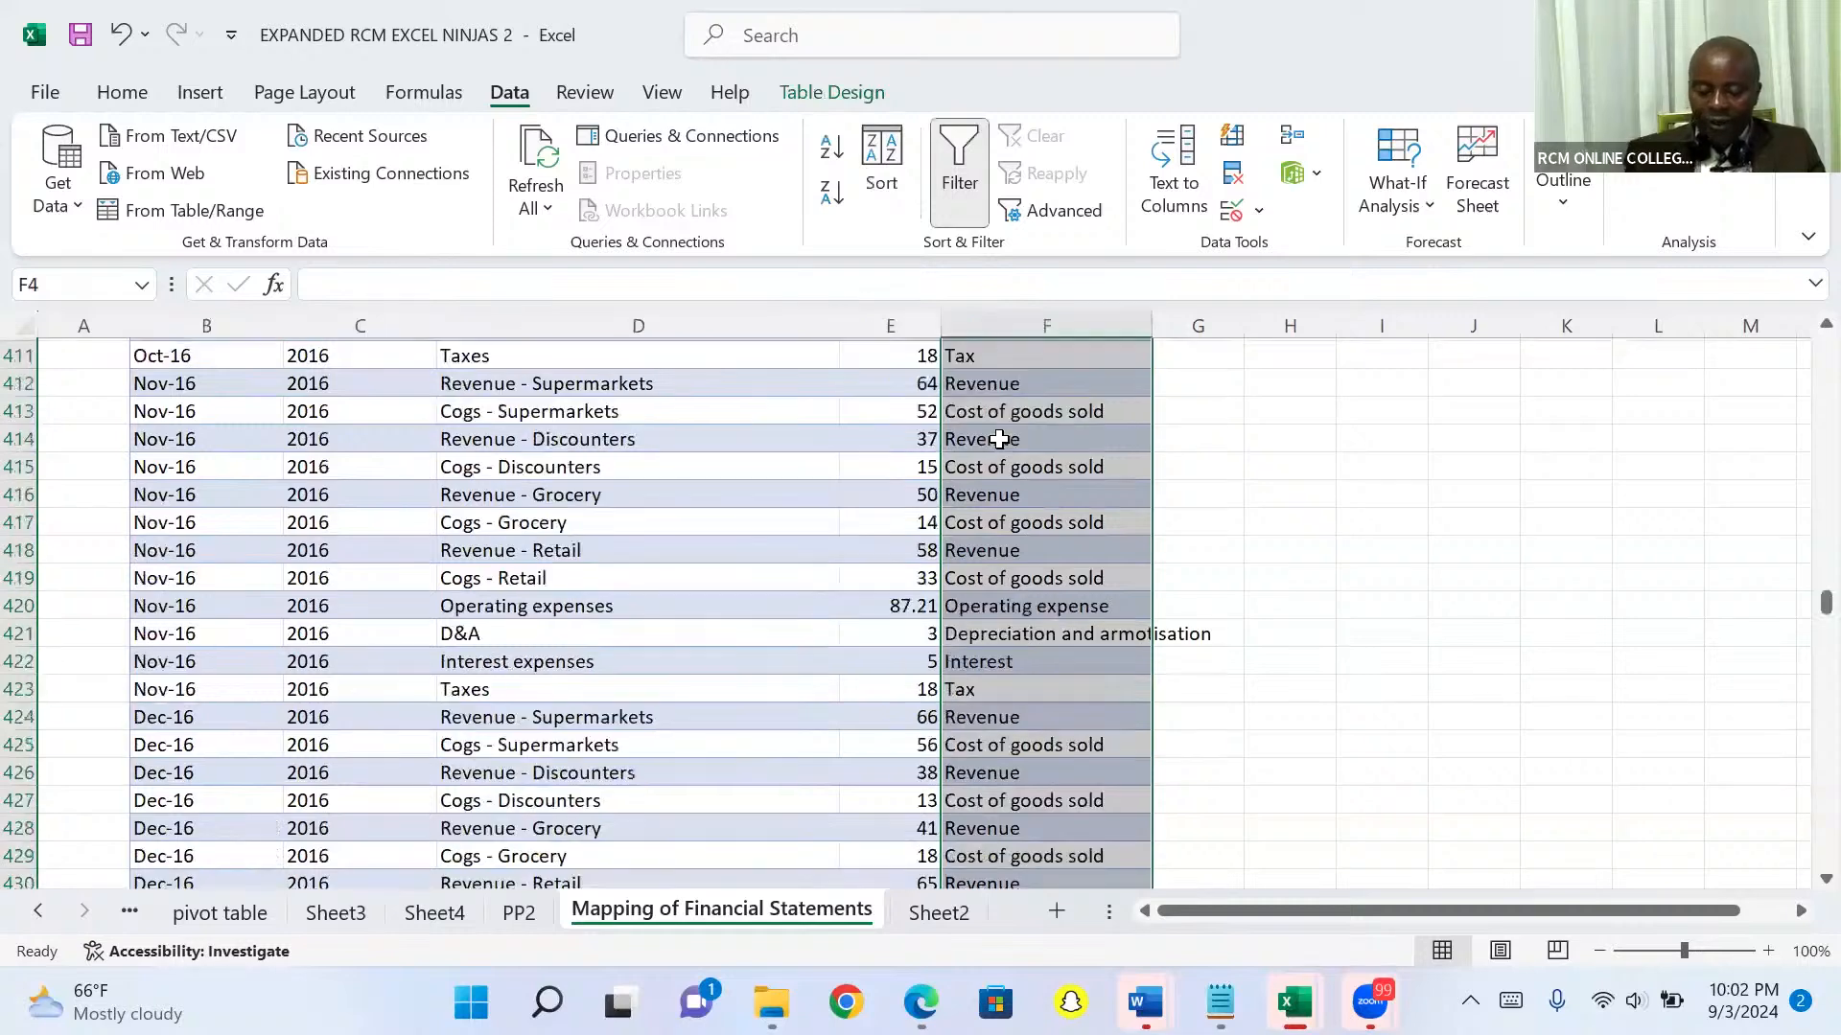
key(Delete)
click(805, 470)
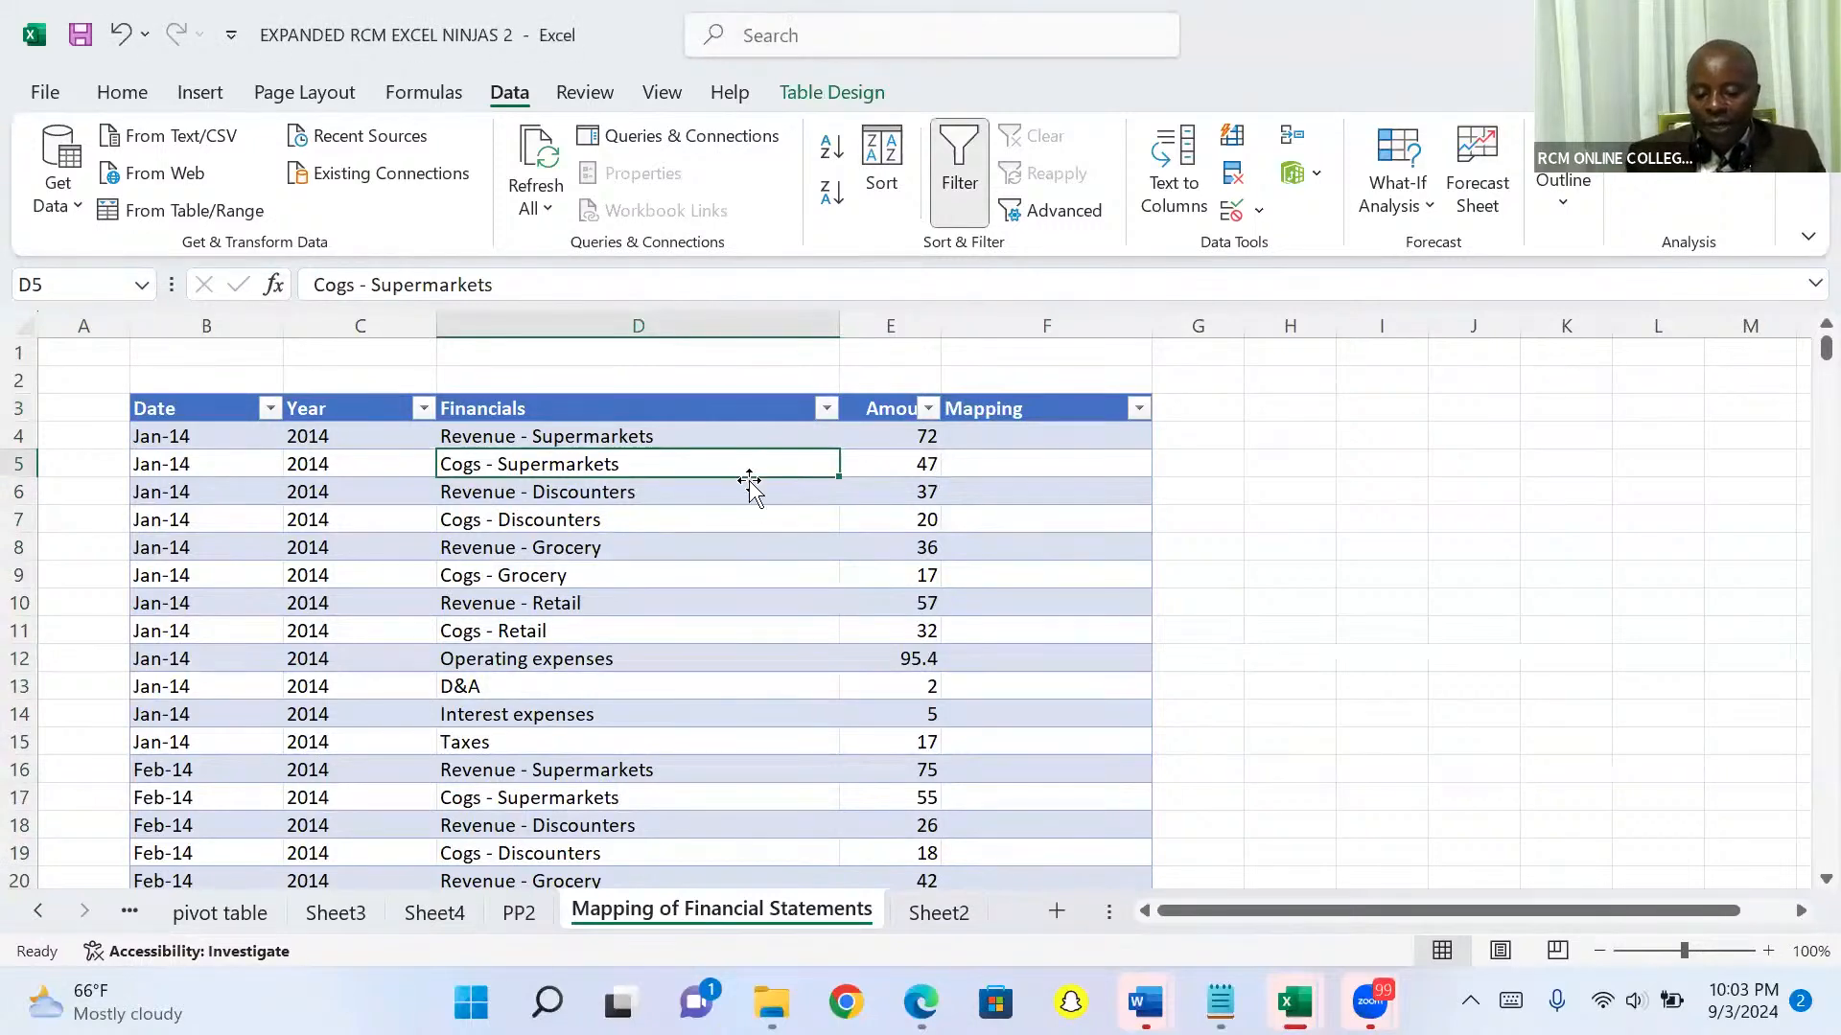
Enter the note "ctrl shift and down arrow" in cell I7 beside the financials table
click(828, 411)
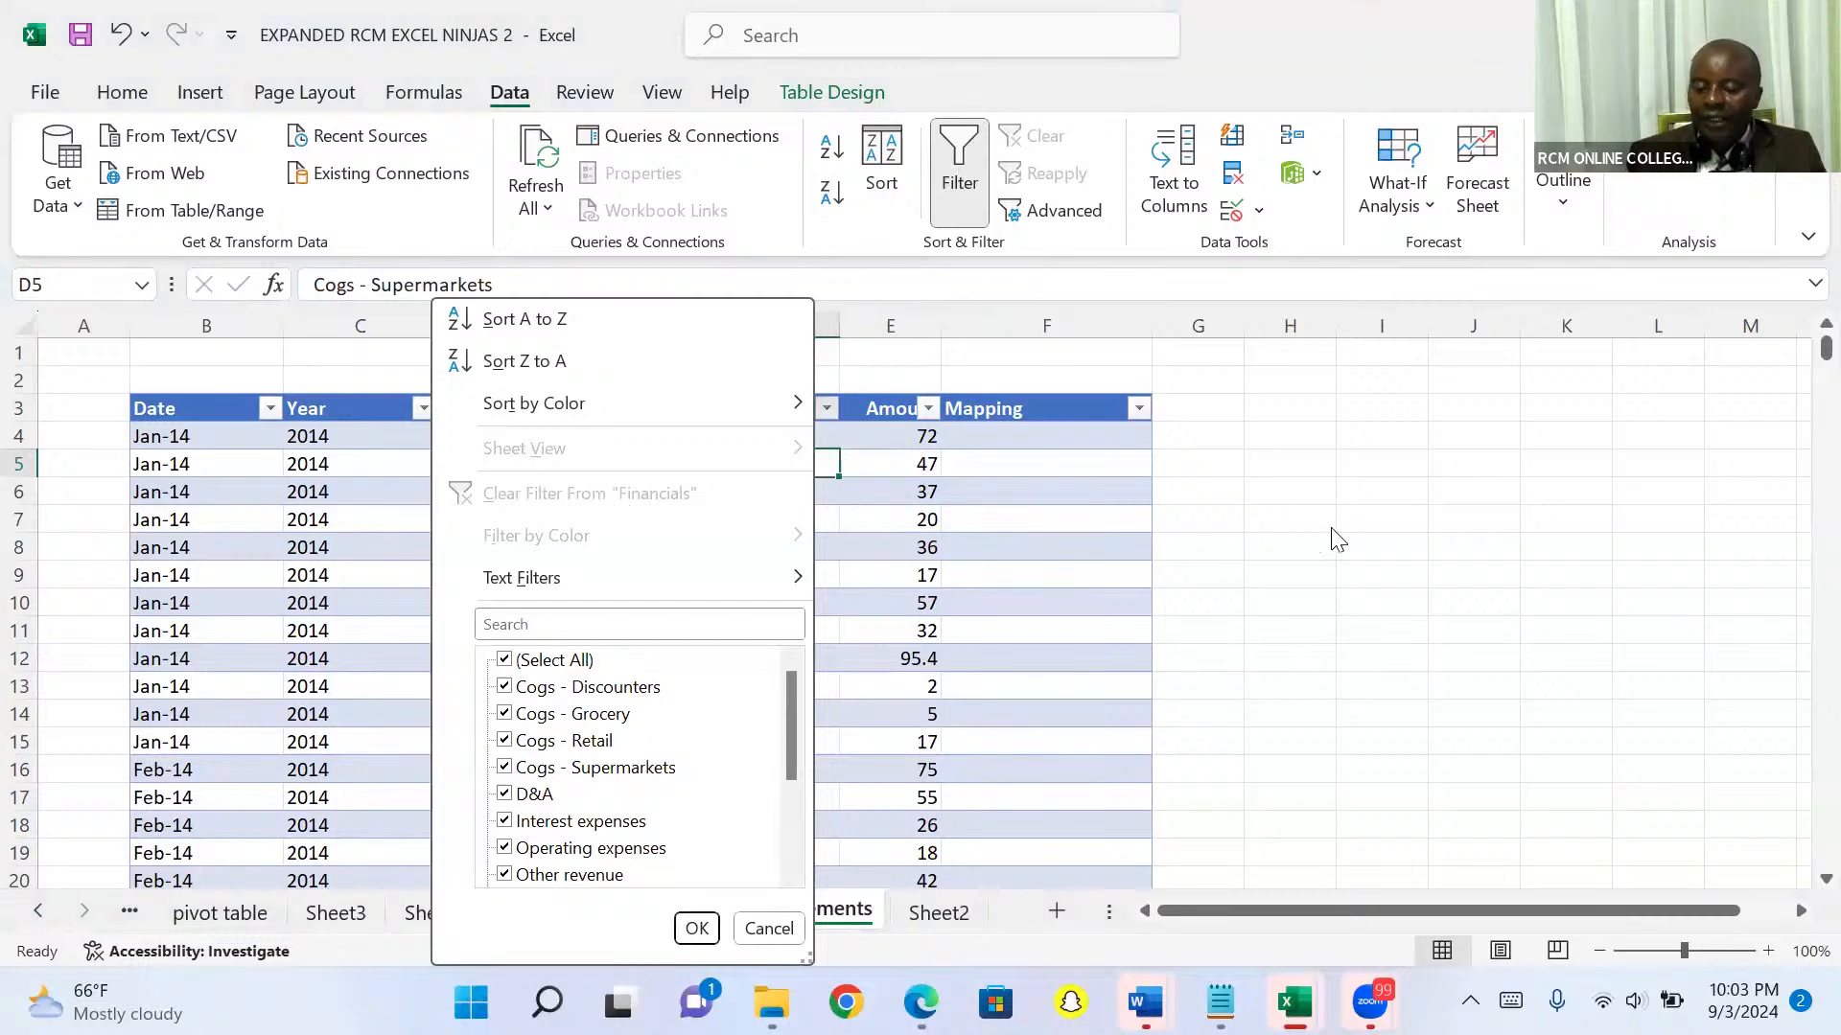
click(1367, 517)
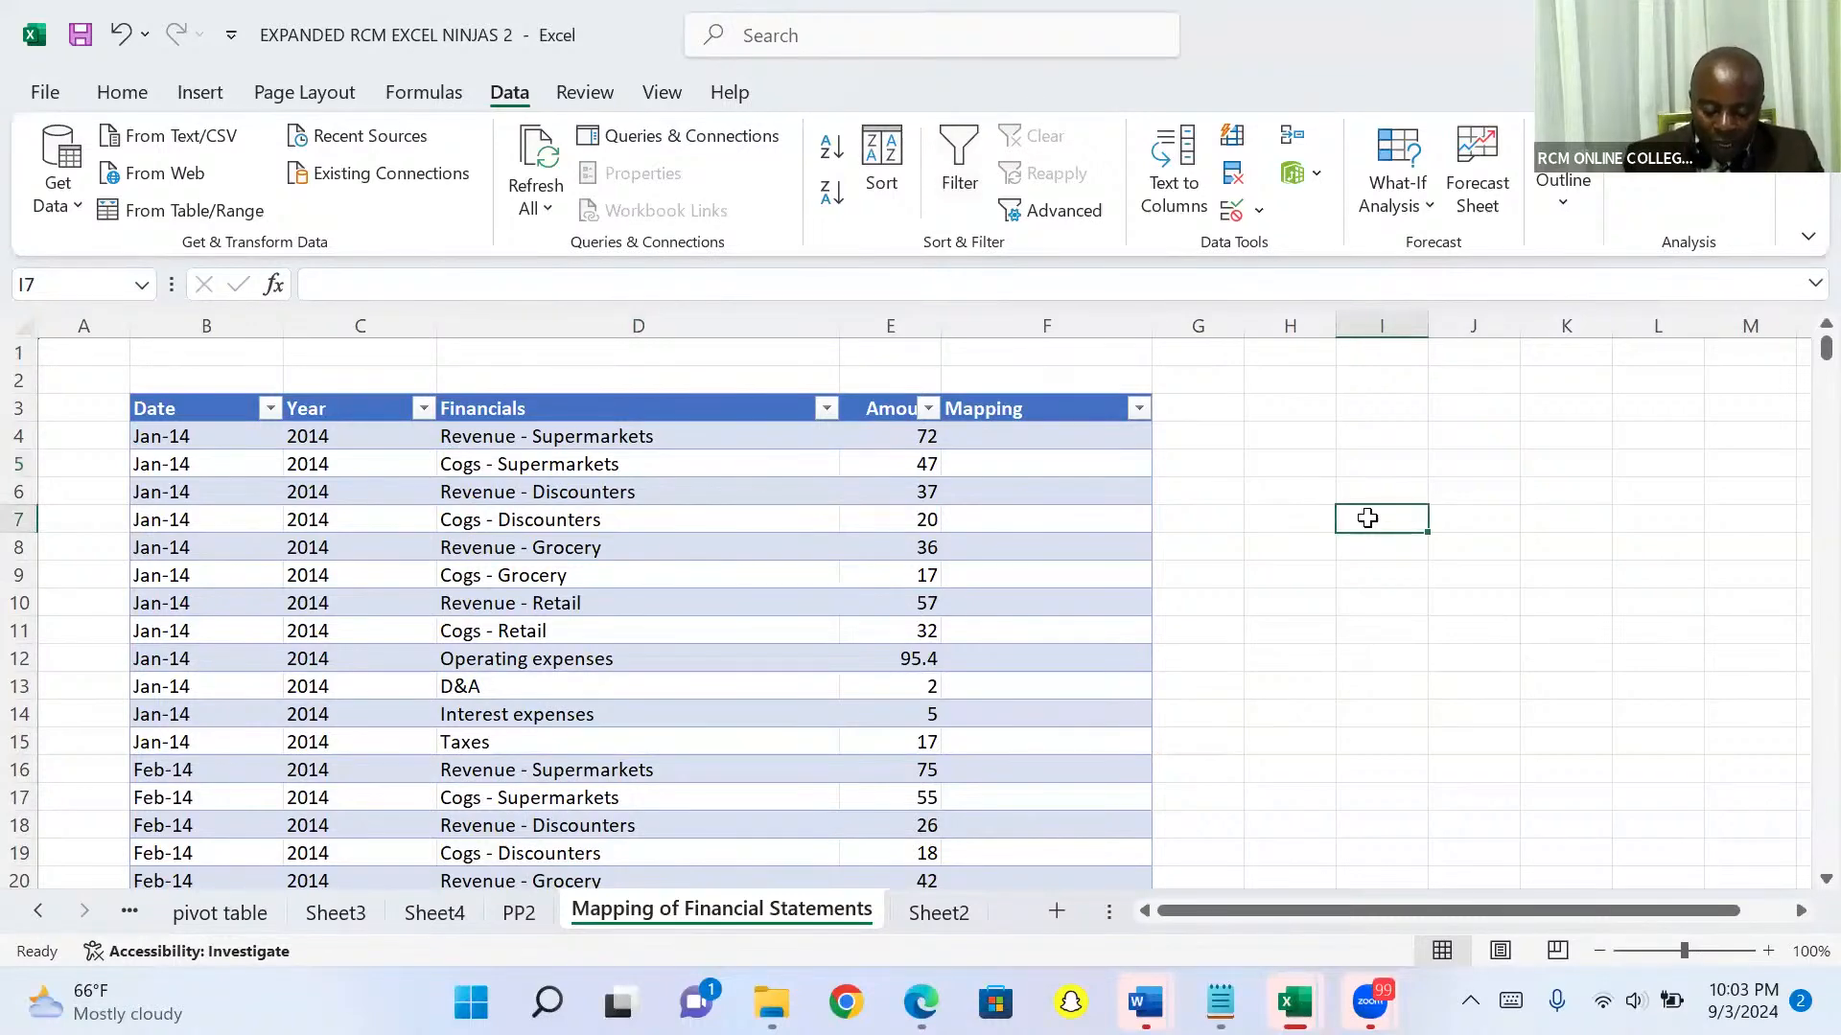
text(ctrl)
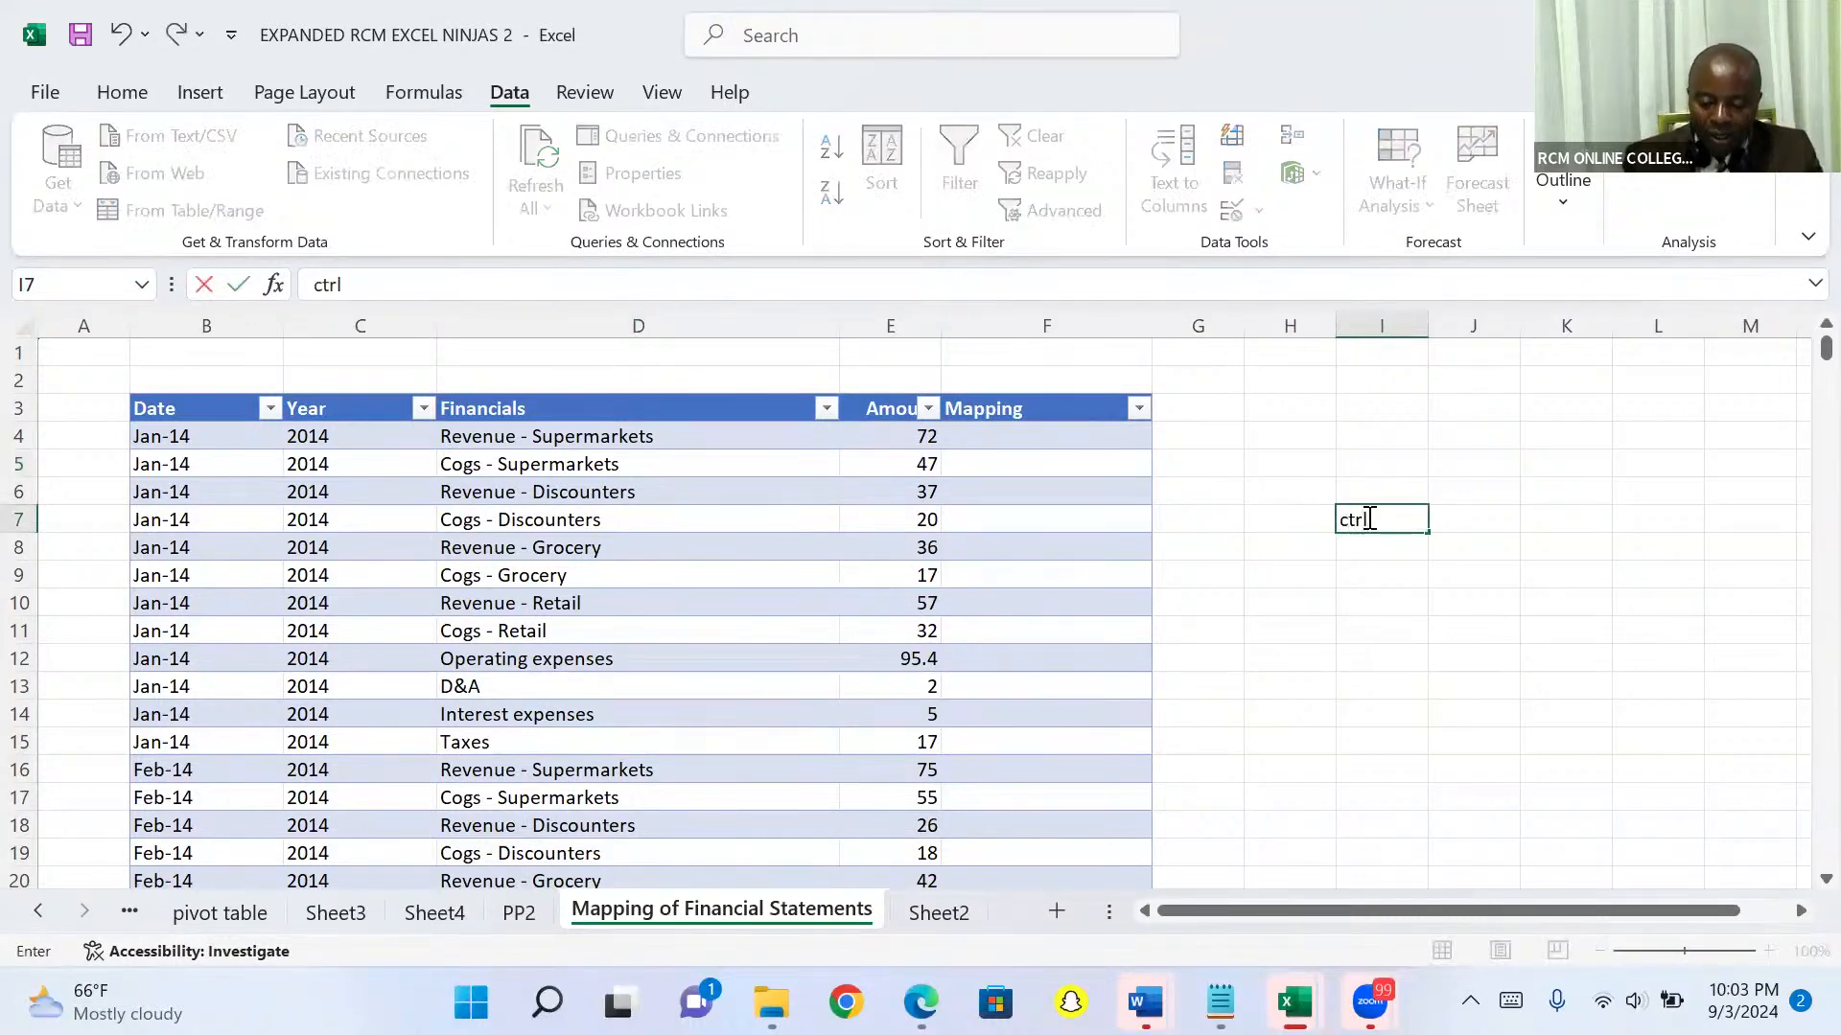
text( shi)
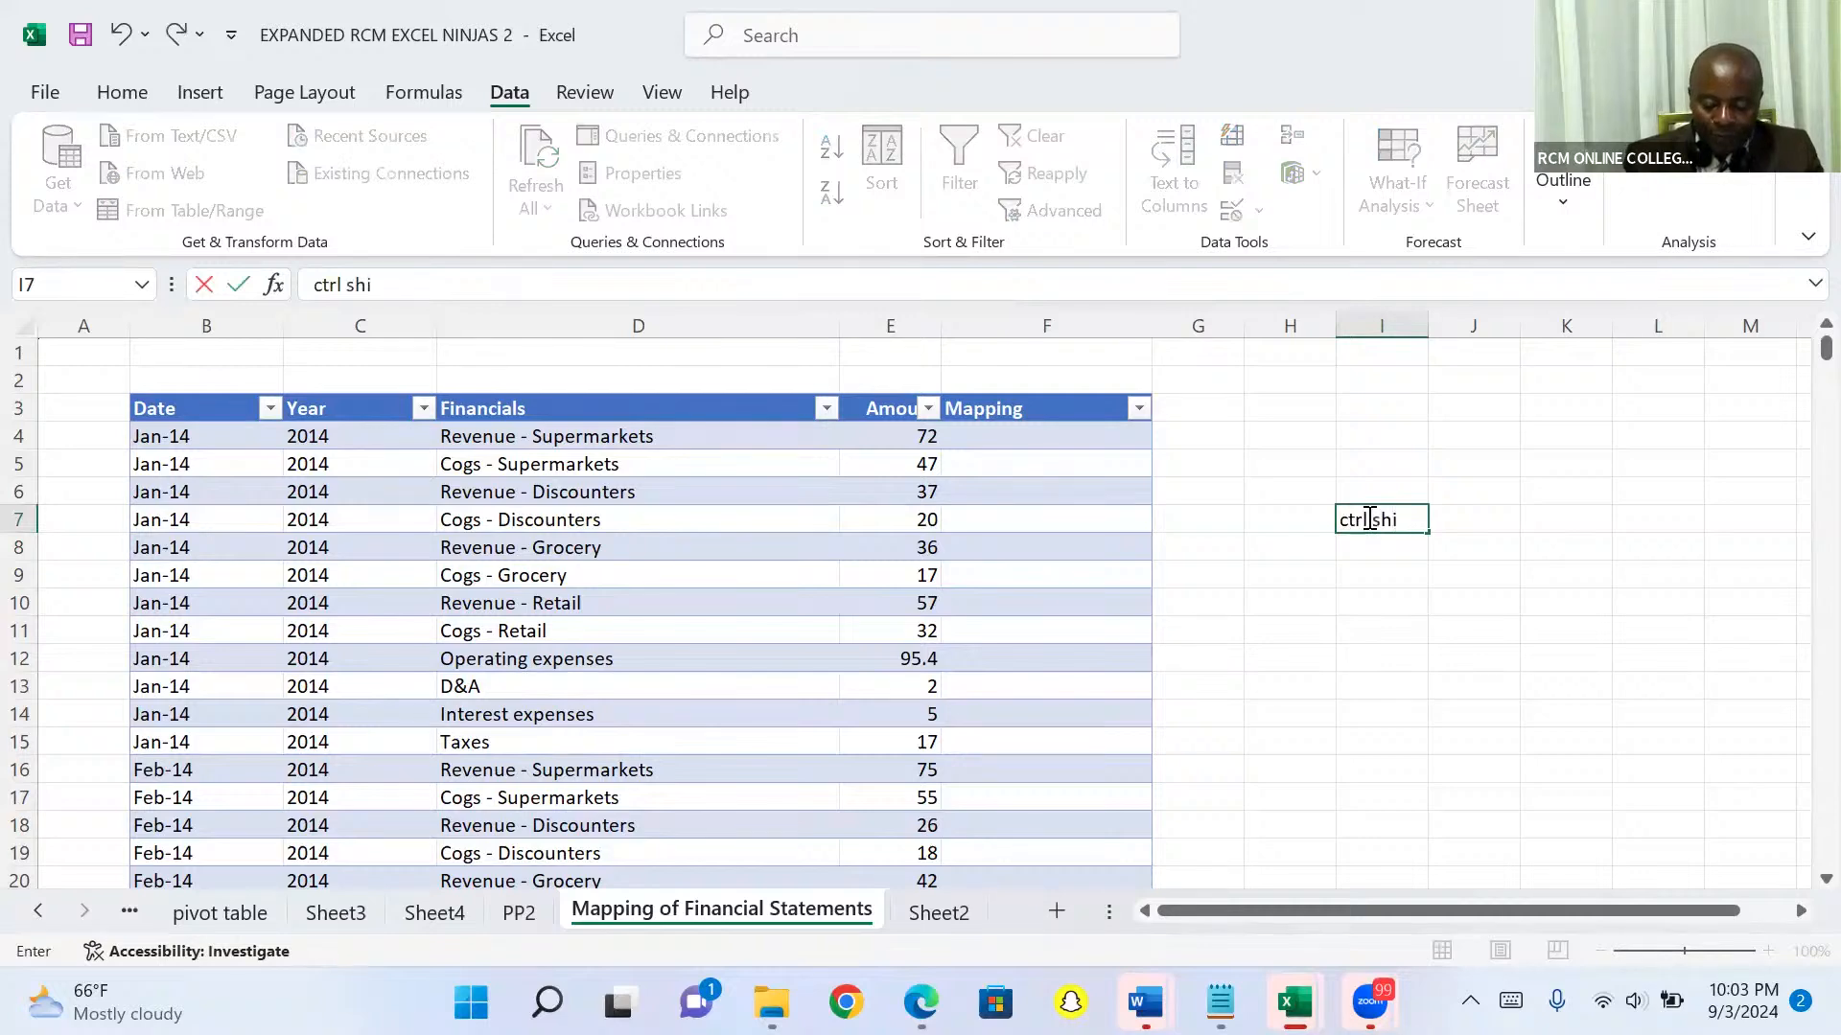
text(ft)
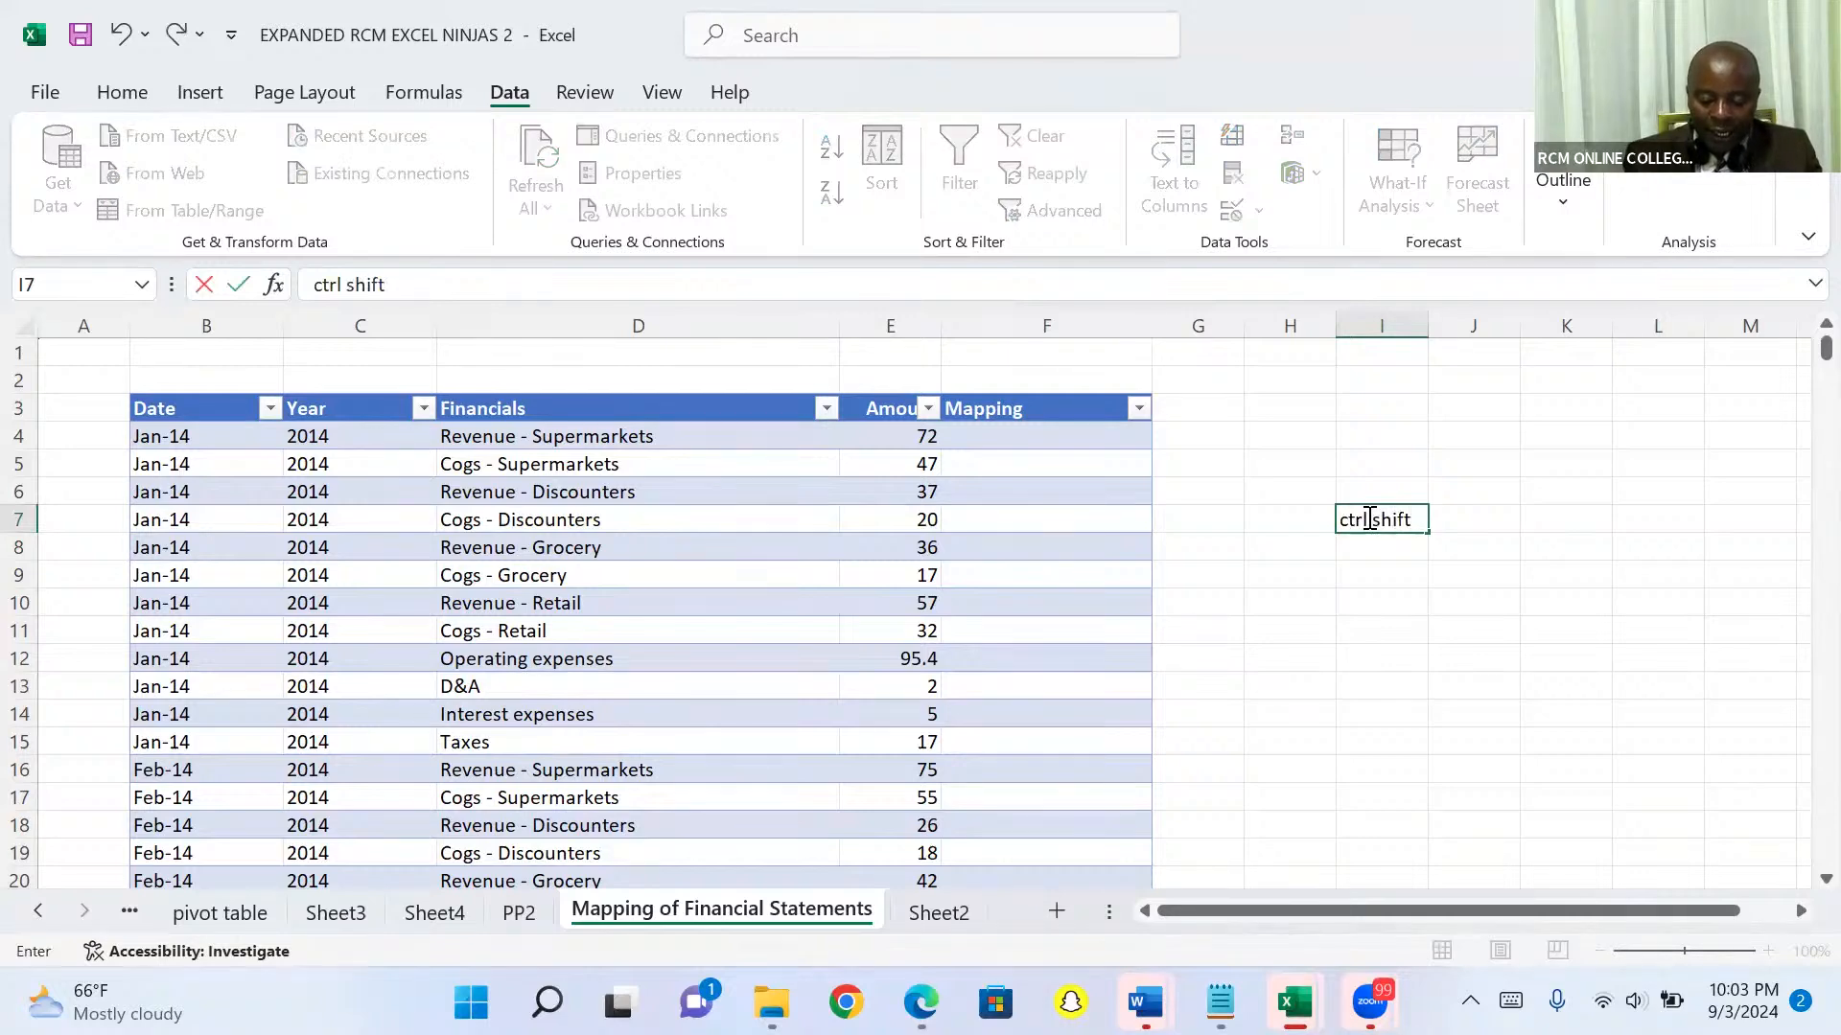
text( and dow)
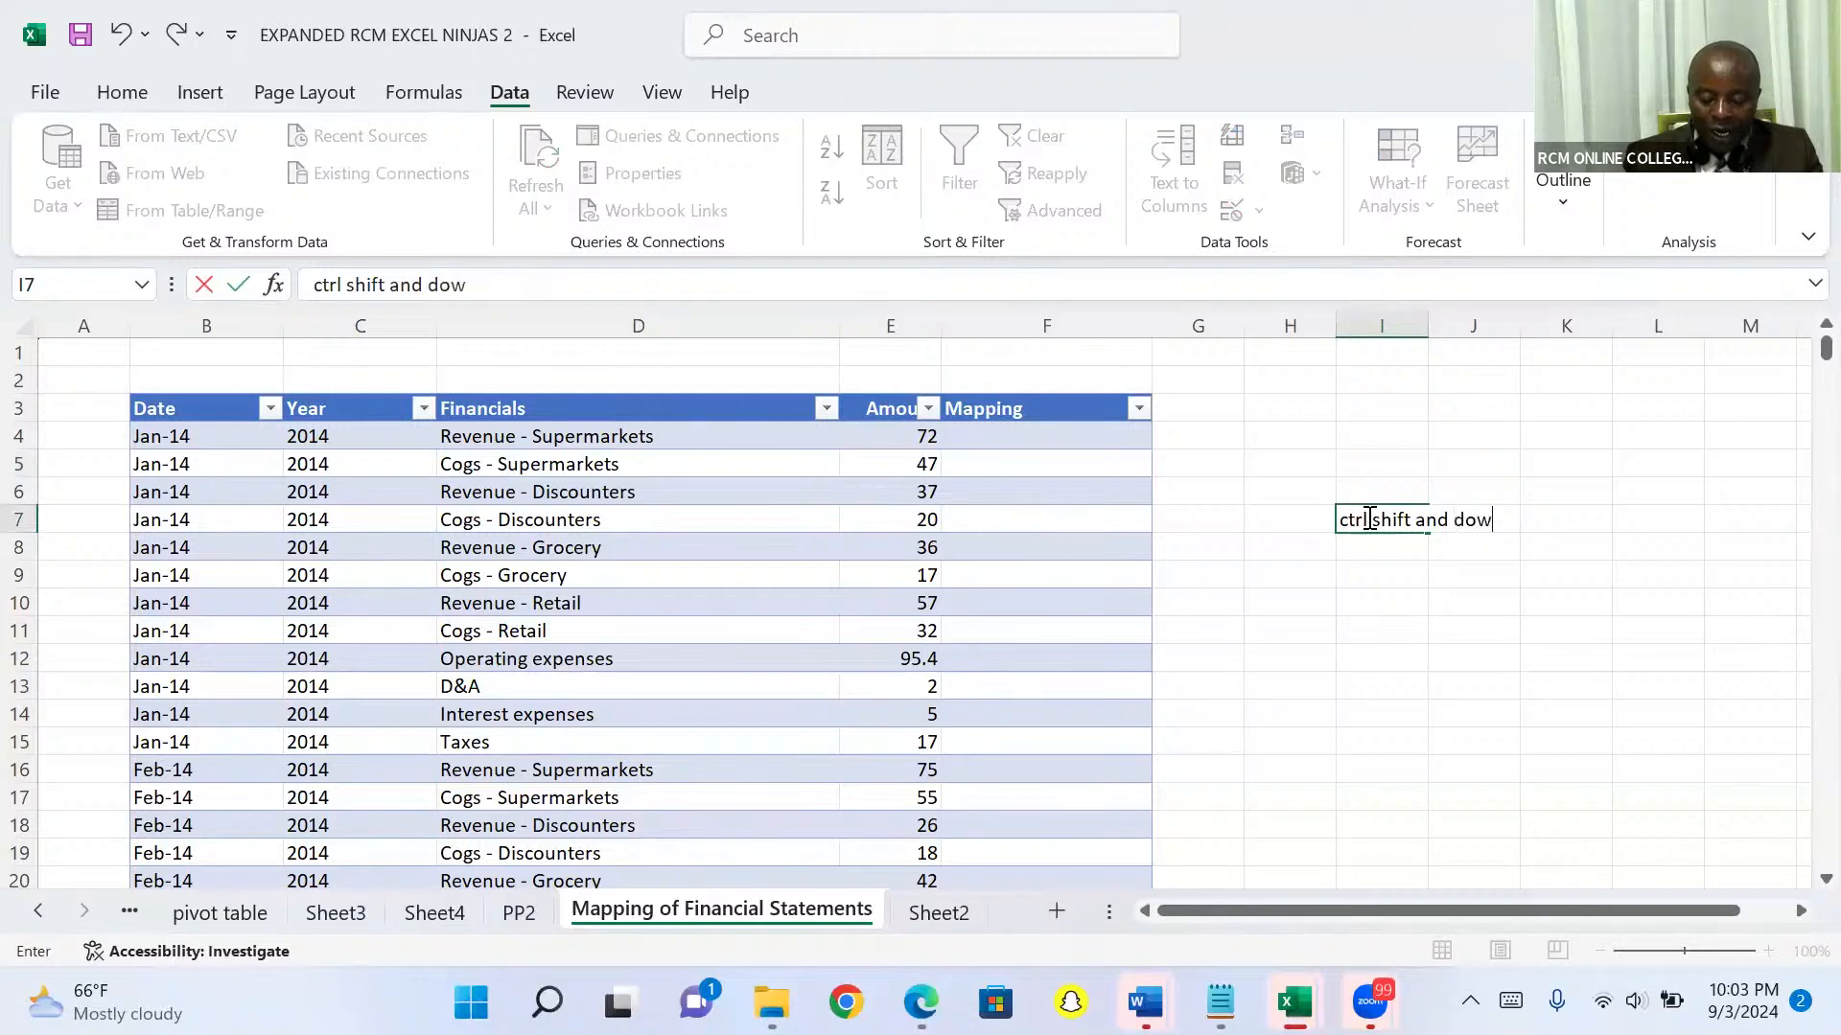
text(n arr)
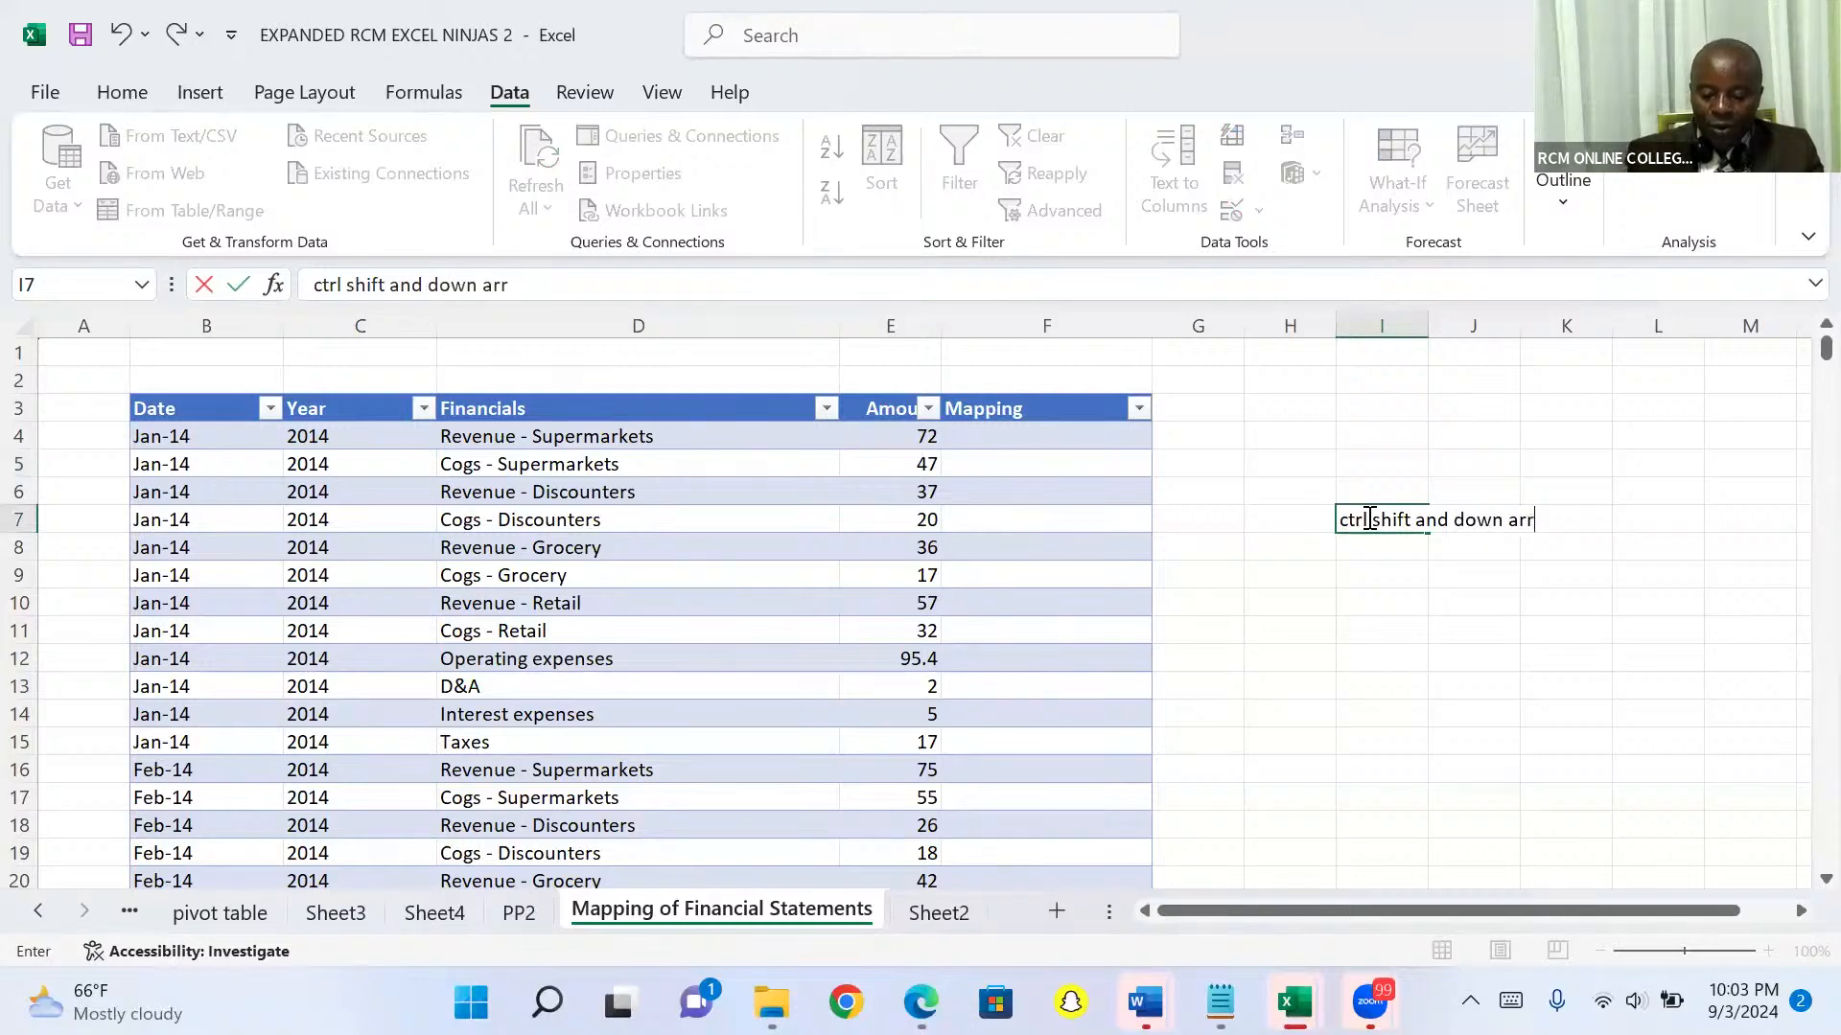
text(ow)
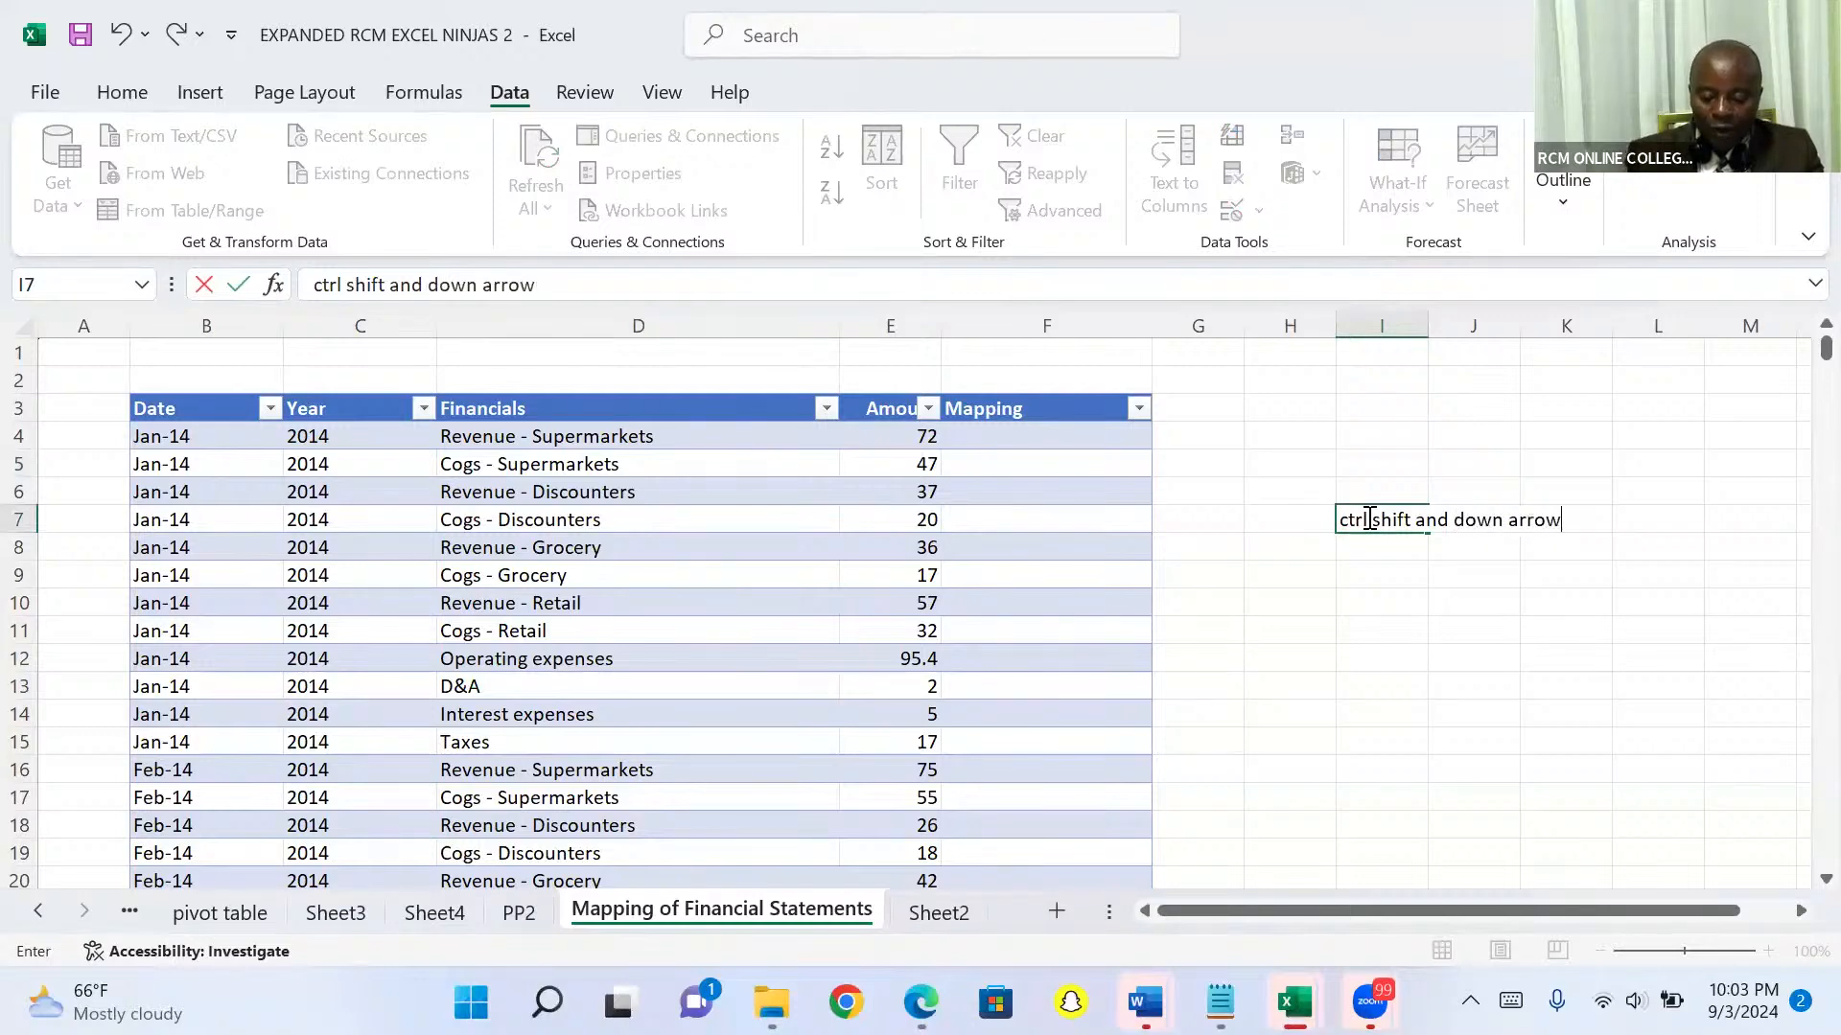
Add the copy shortcut note "ontrl C= Copy" in cell I9
click(1369, 575)
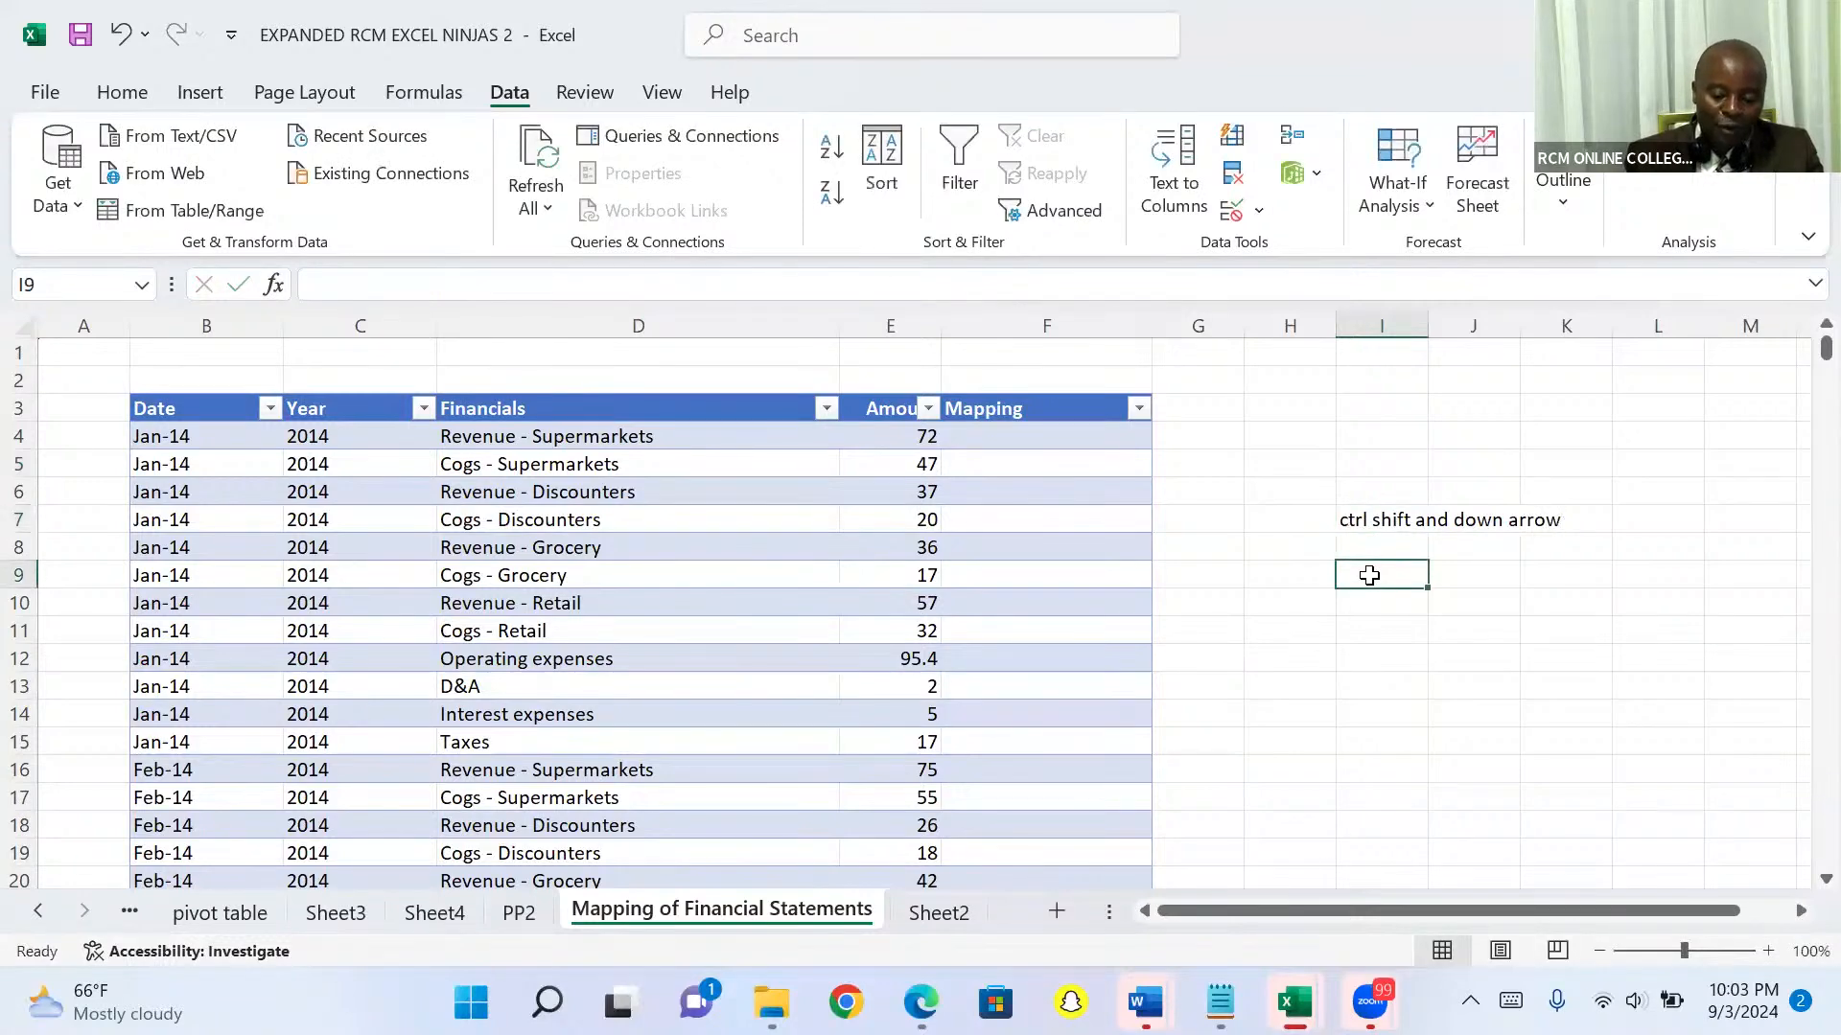
key(ctrl+c)
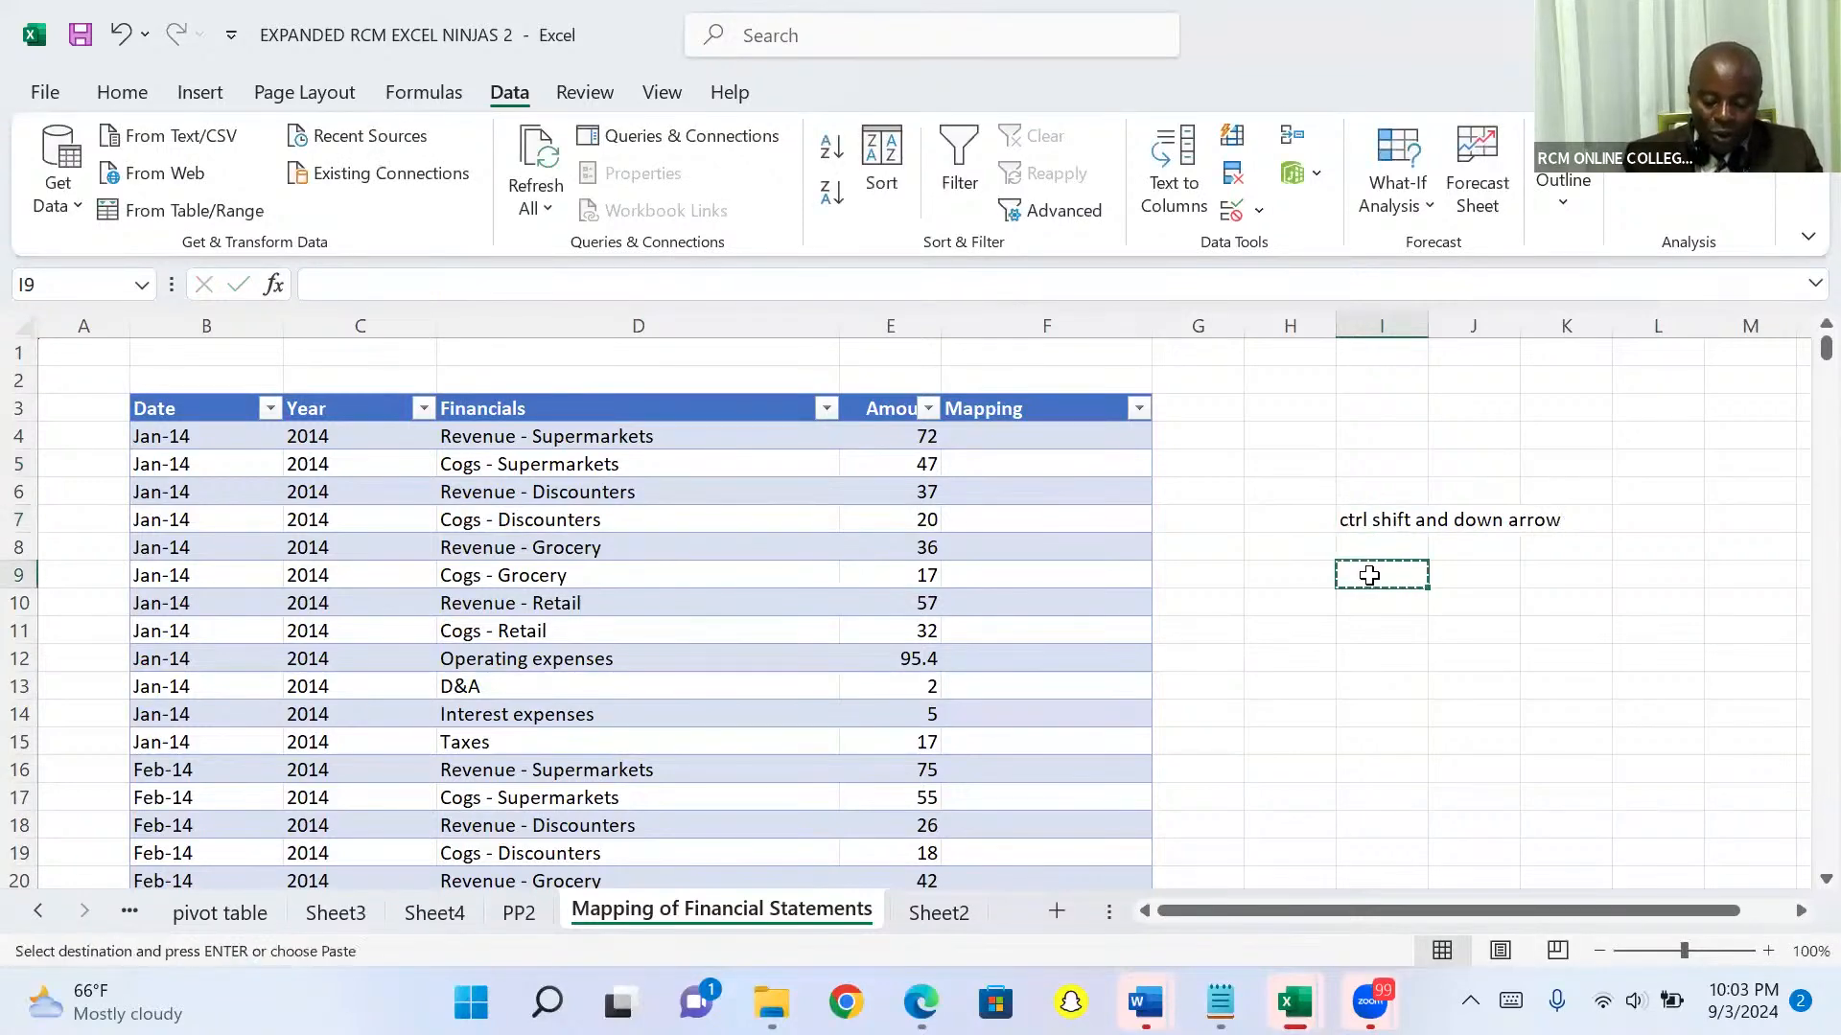
text(ont)
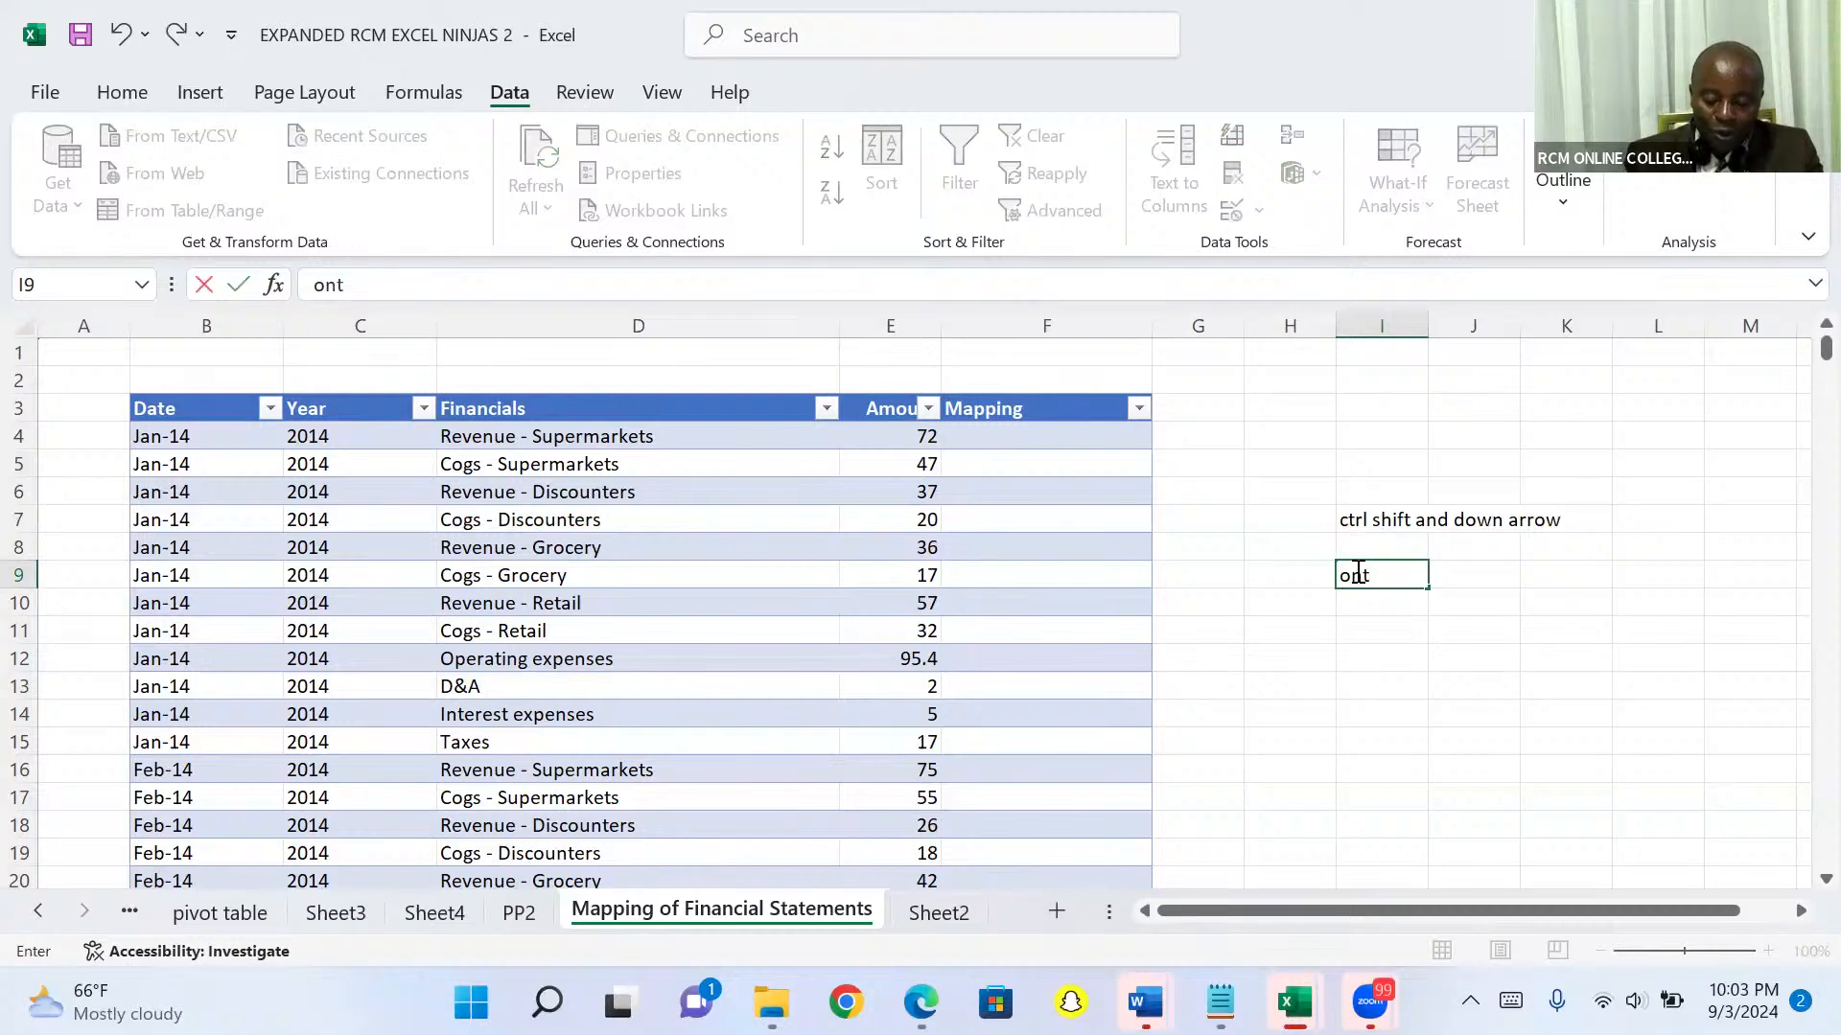
text(rl)
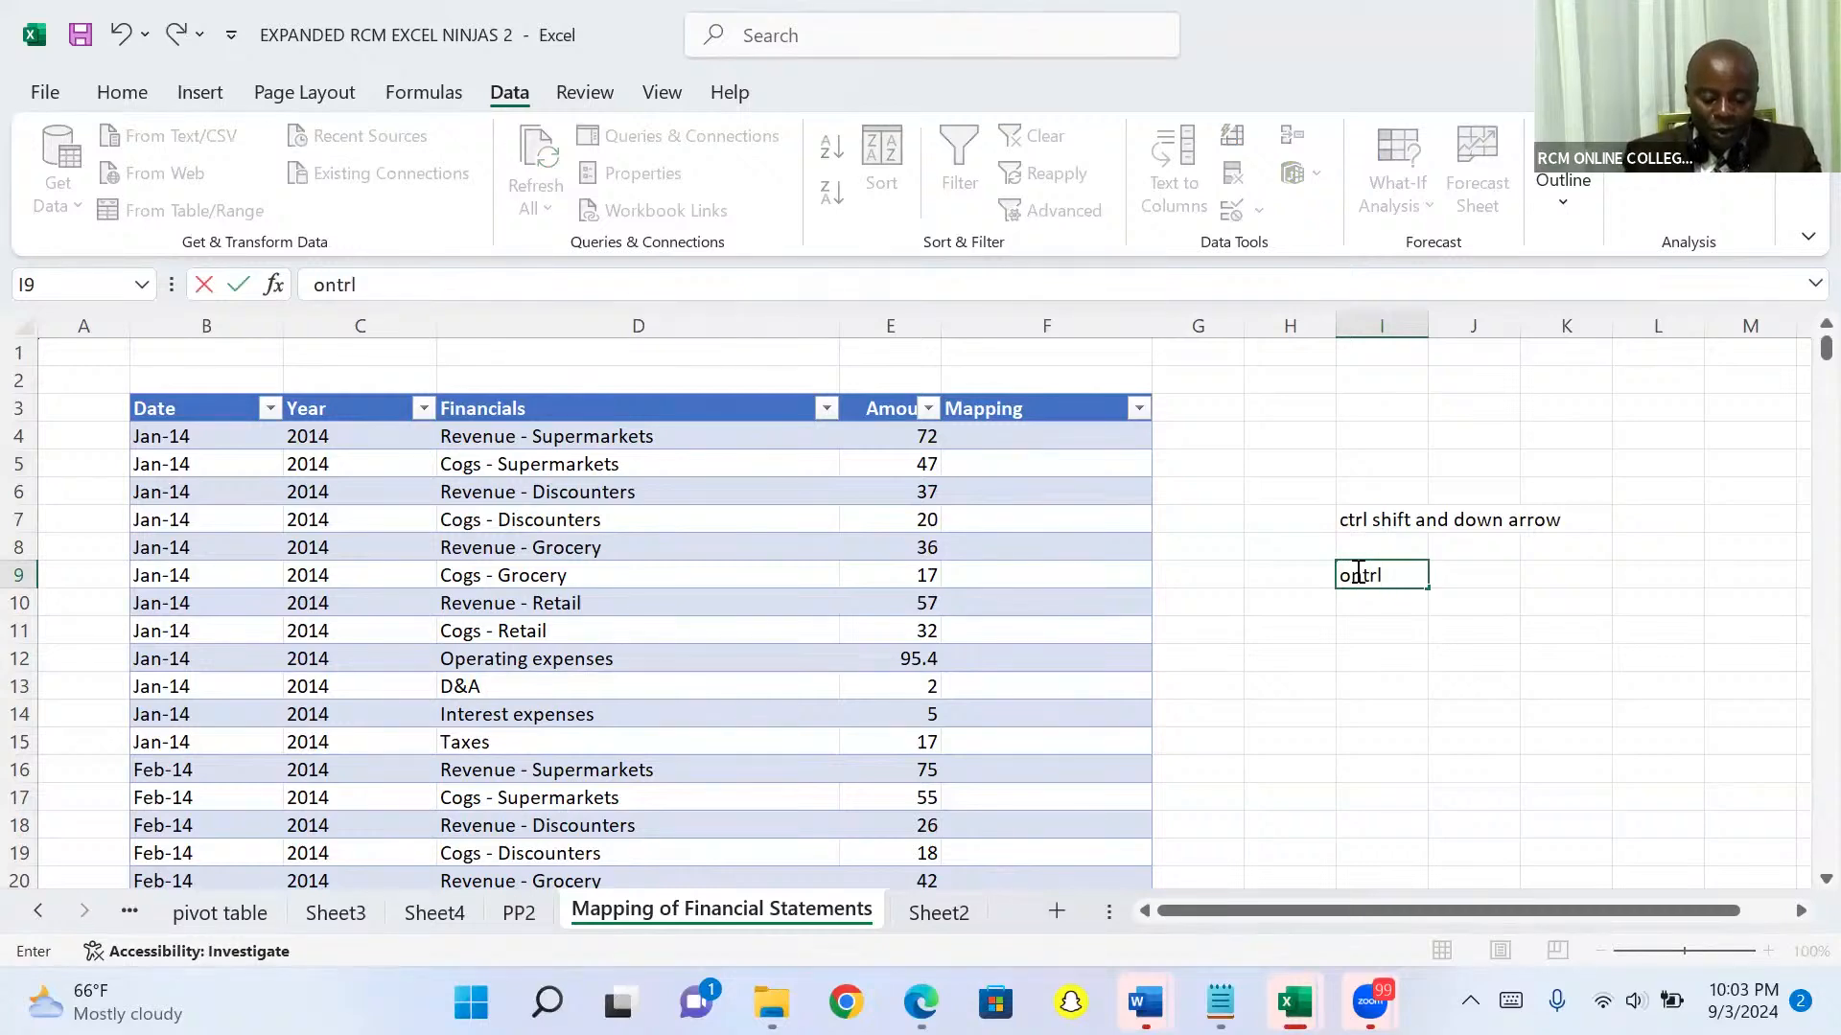
text( C)
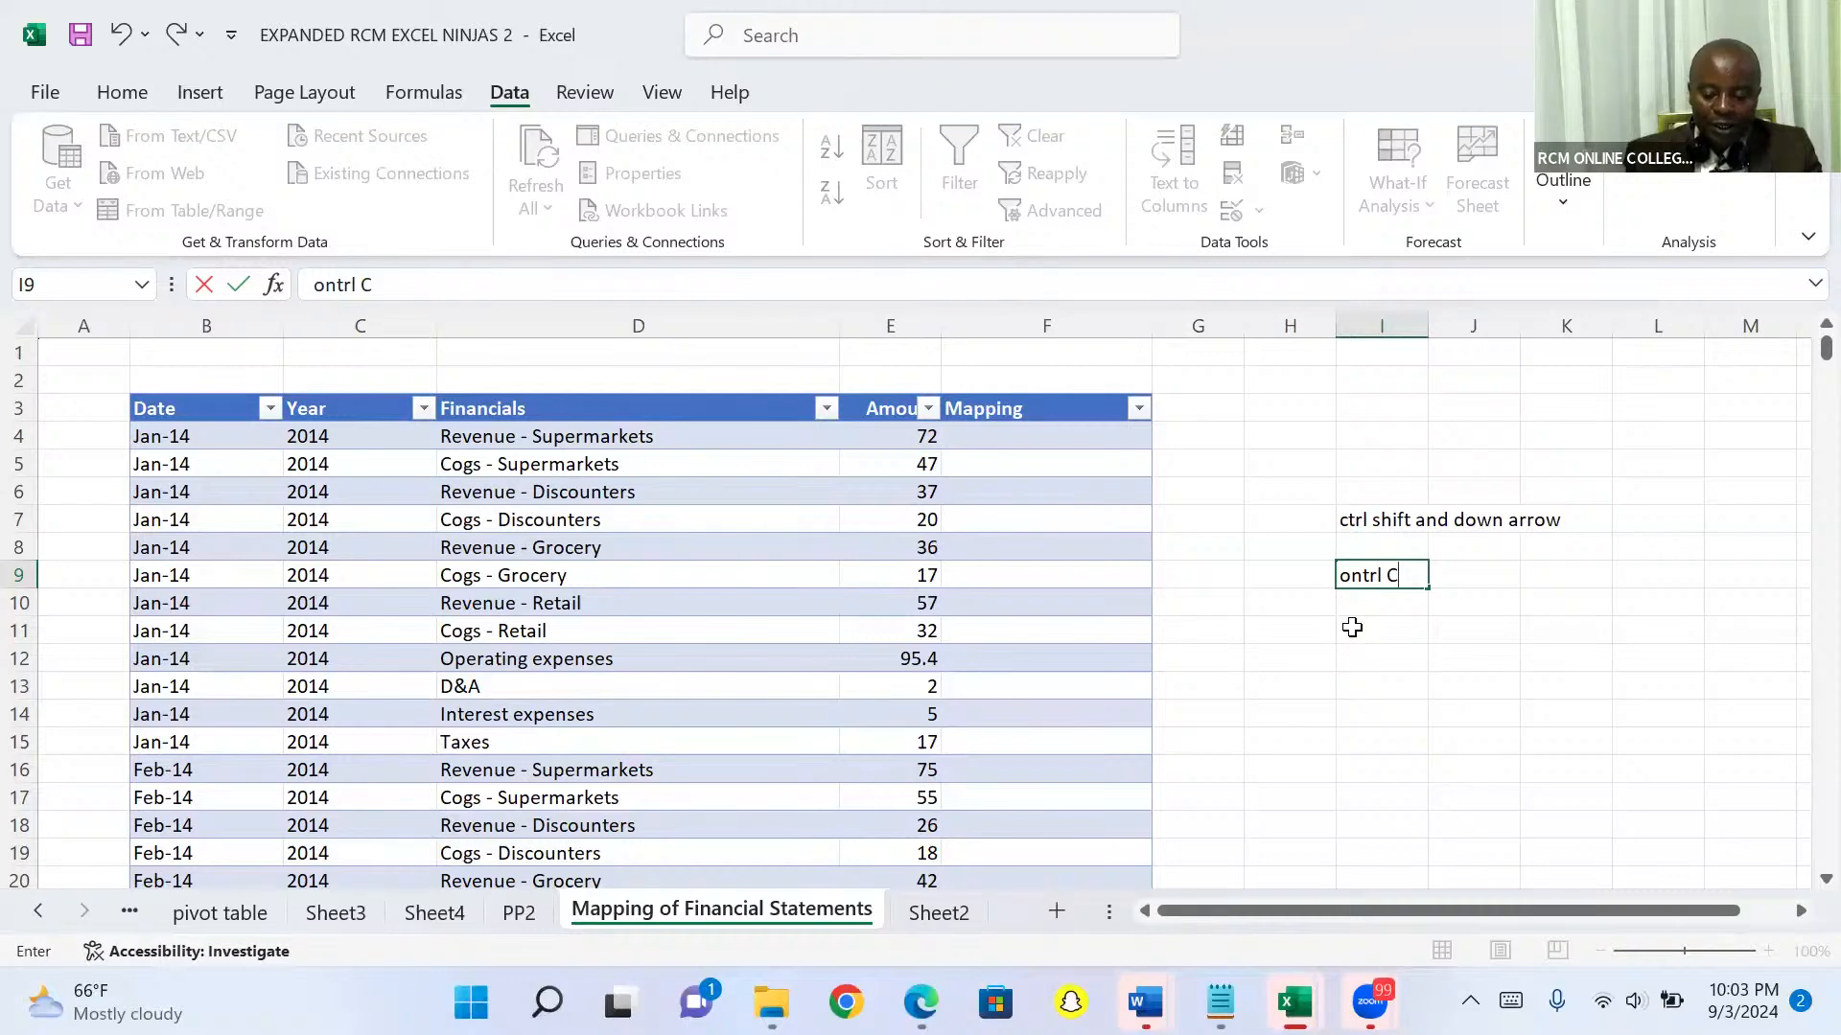
text(= Copyt)
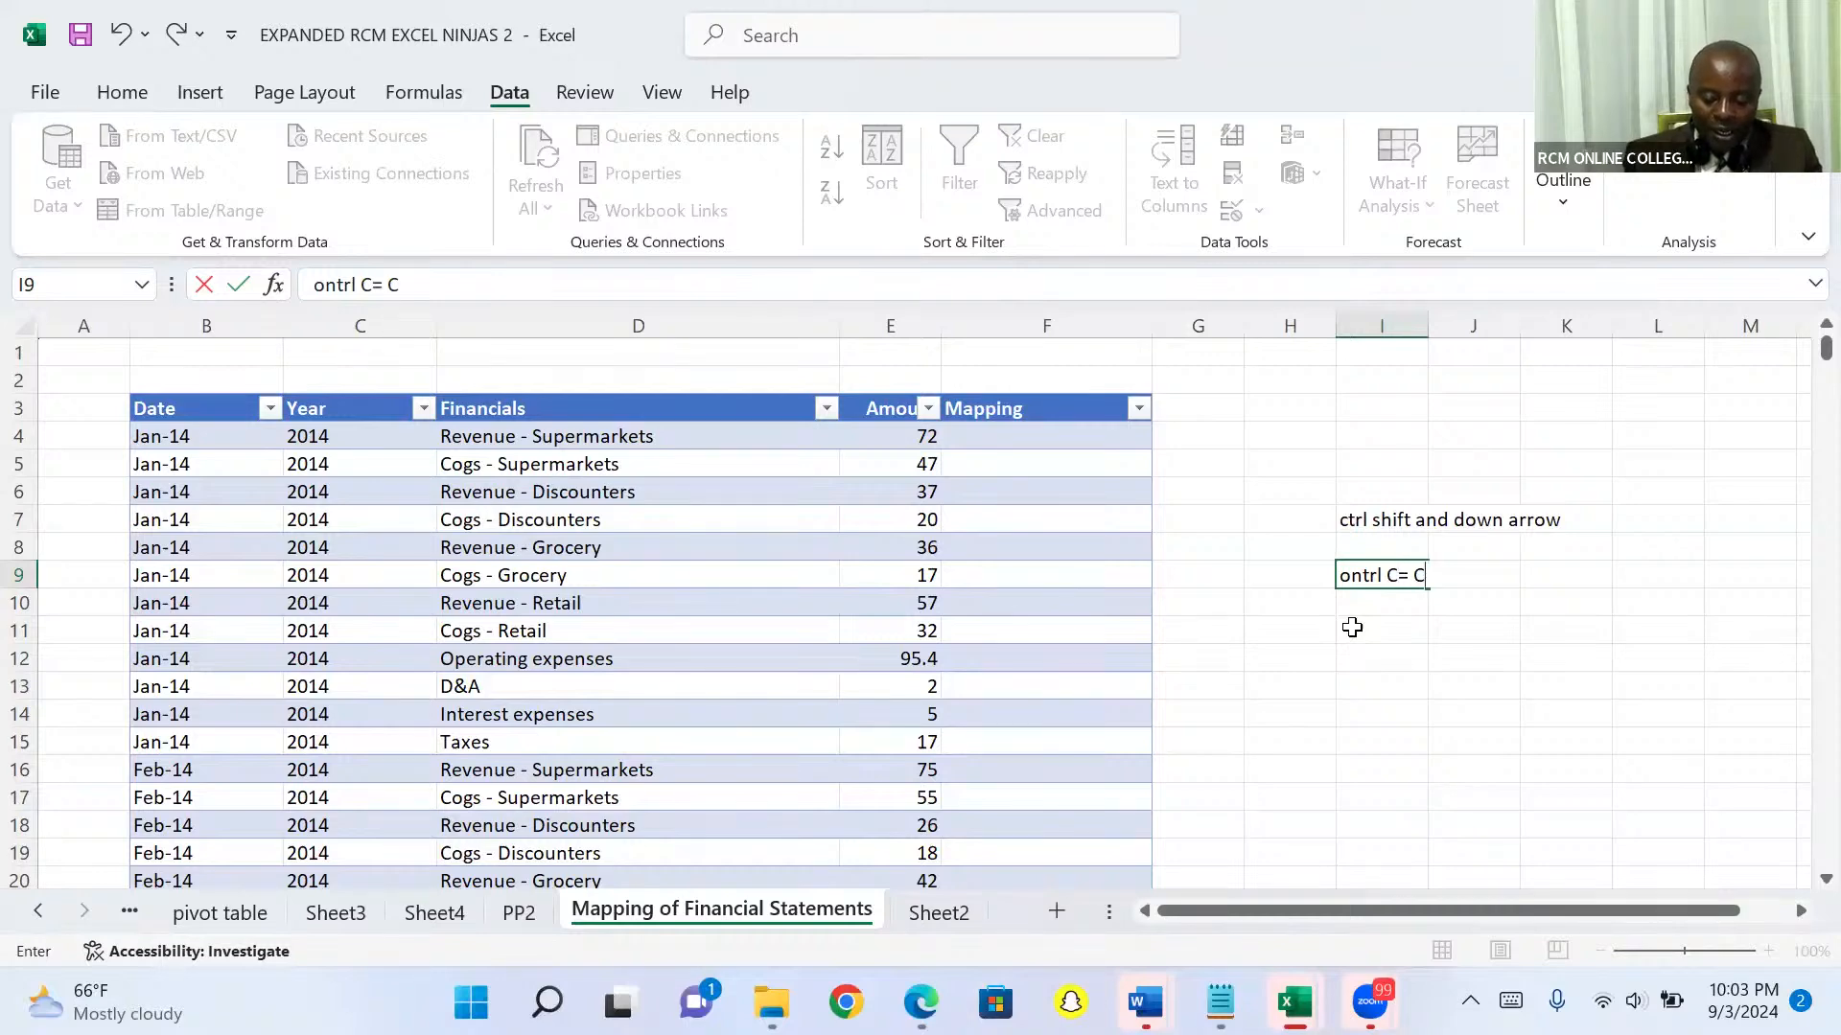
key(BackSpace)
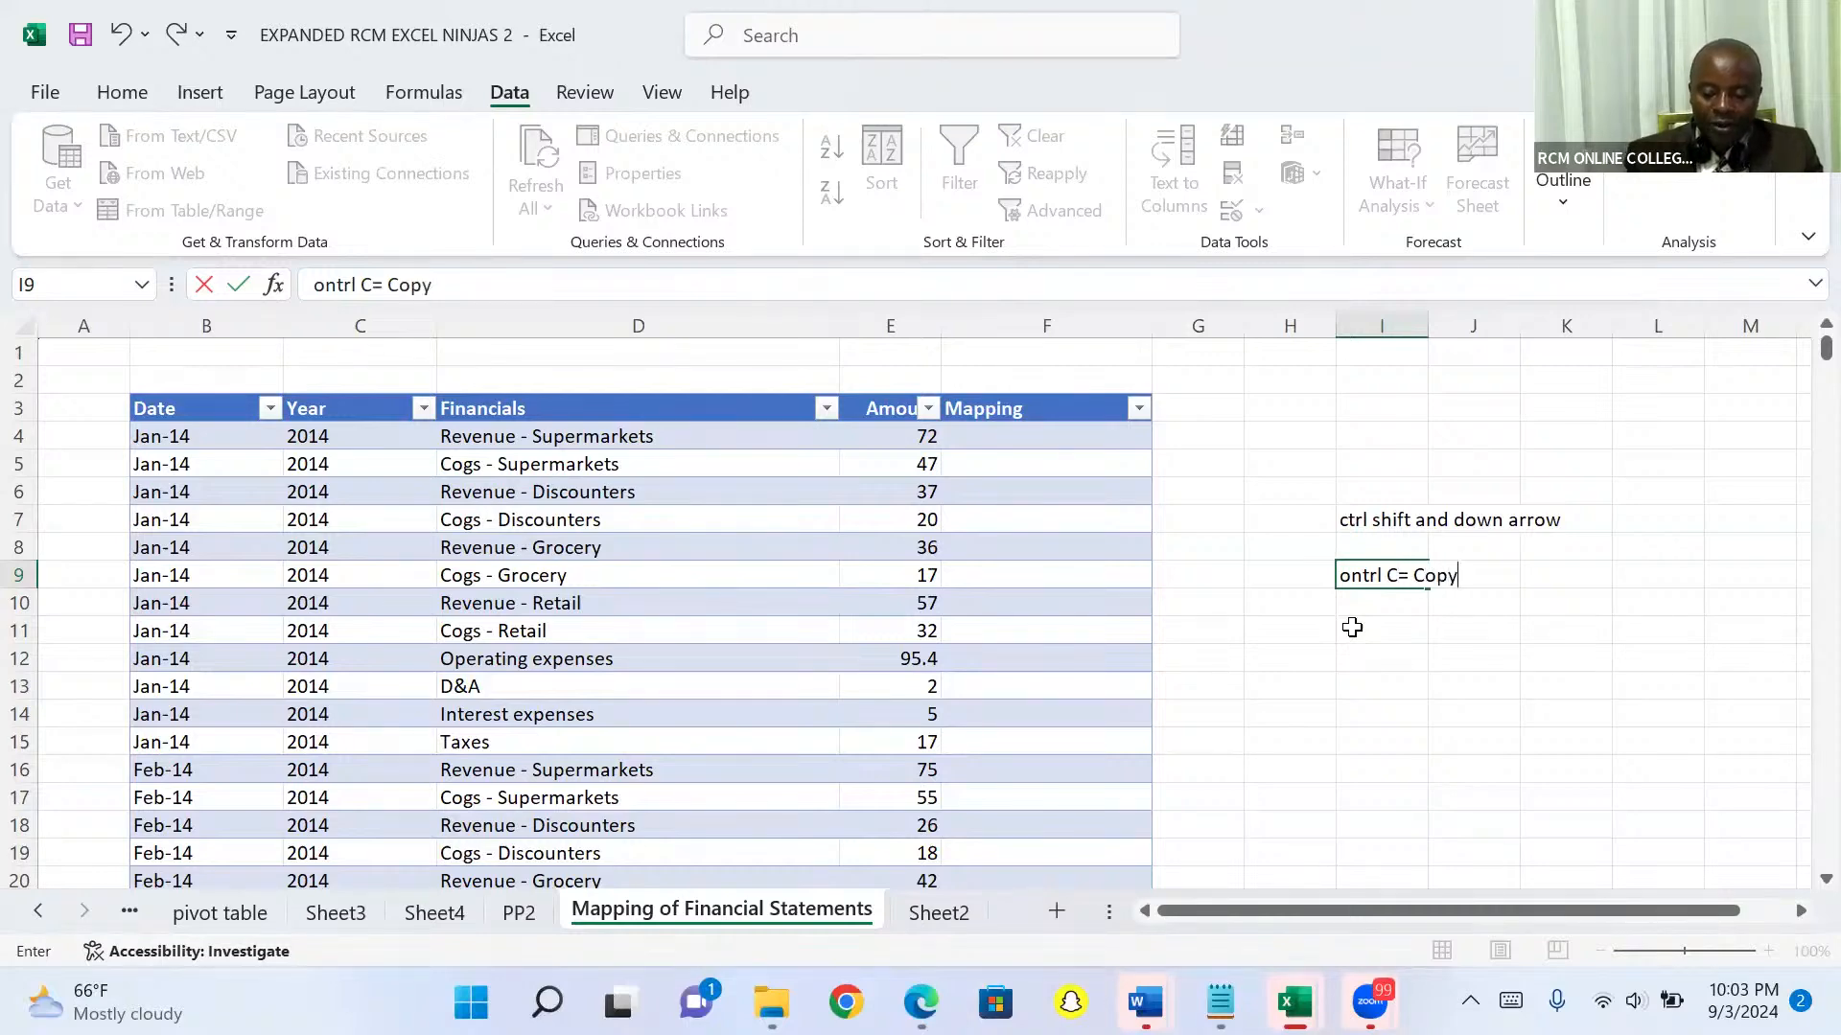
Add the paste shortcut note "Control V to Paste" in cell I11
click(1356, 627)
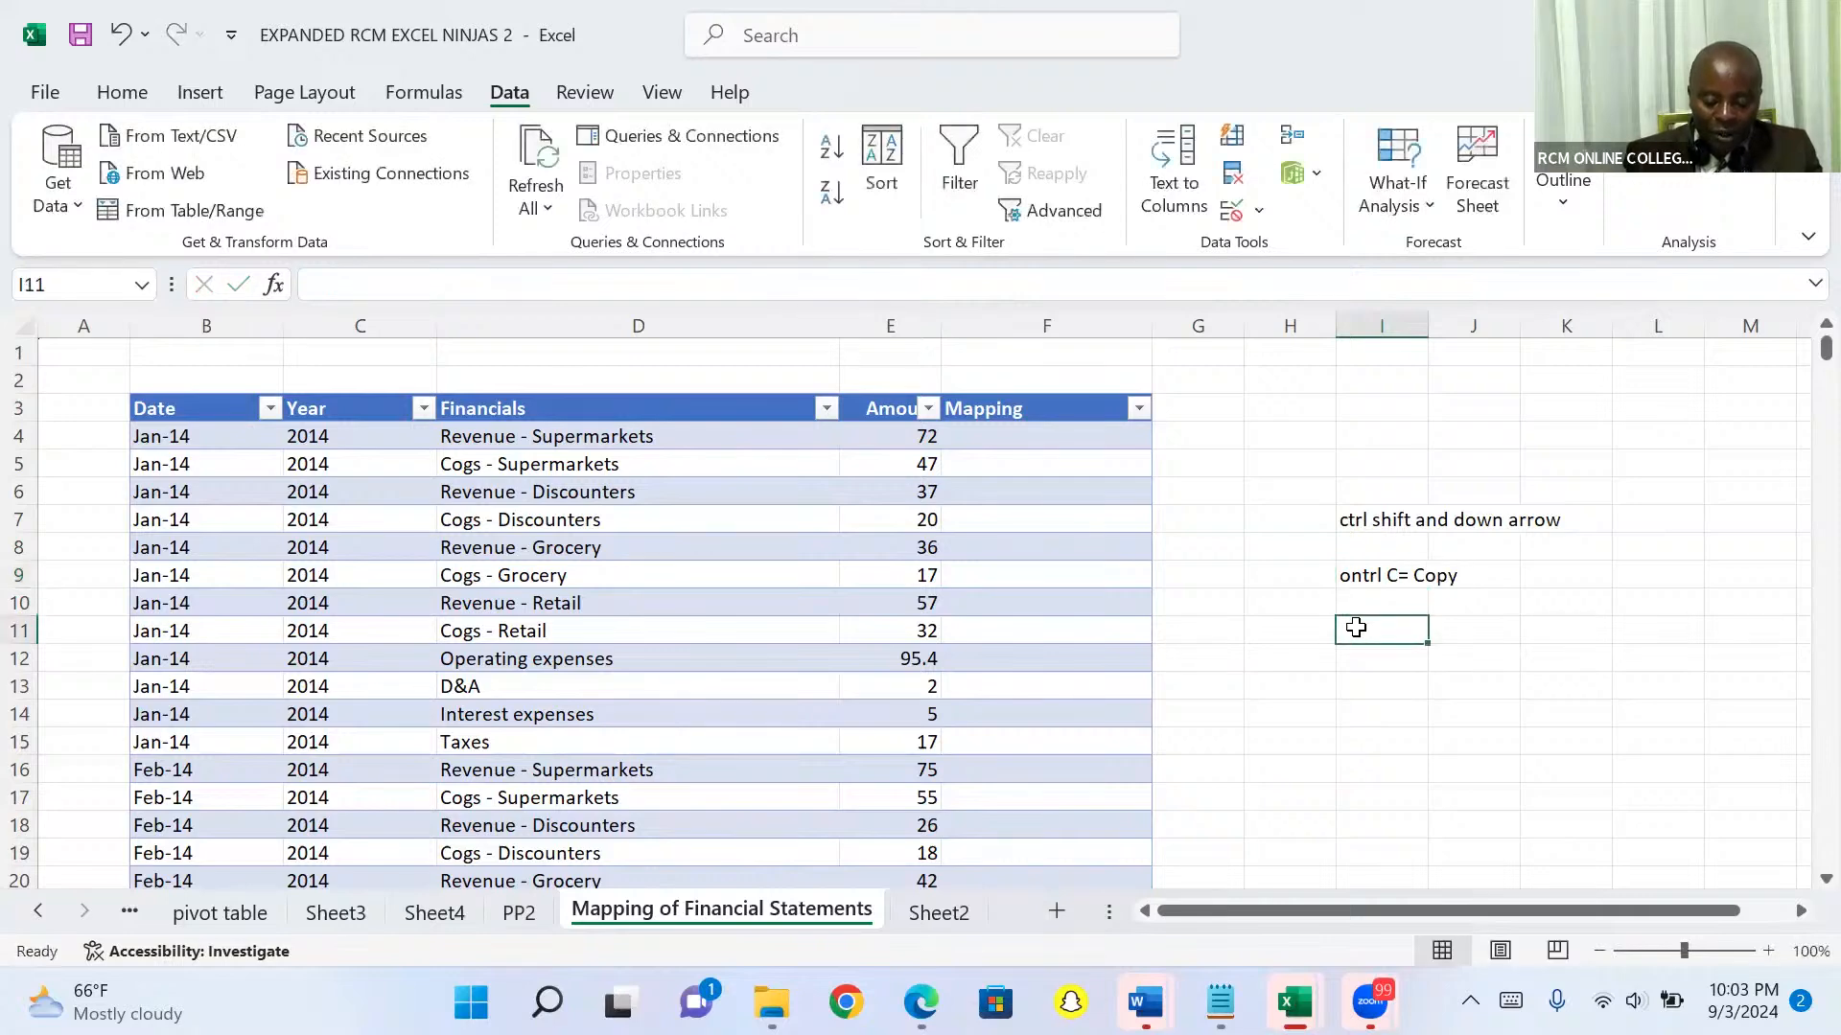
text(Contr)
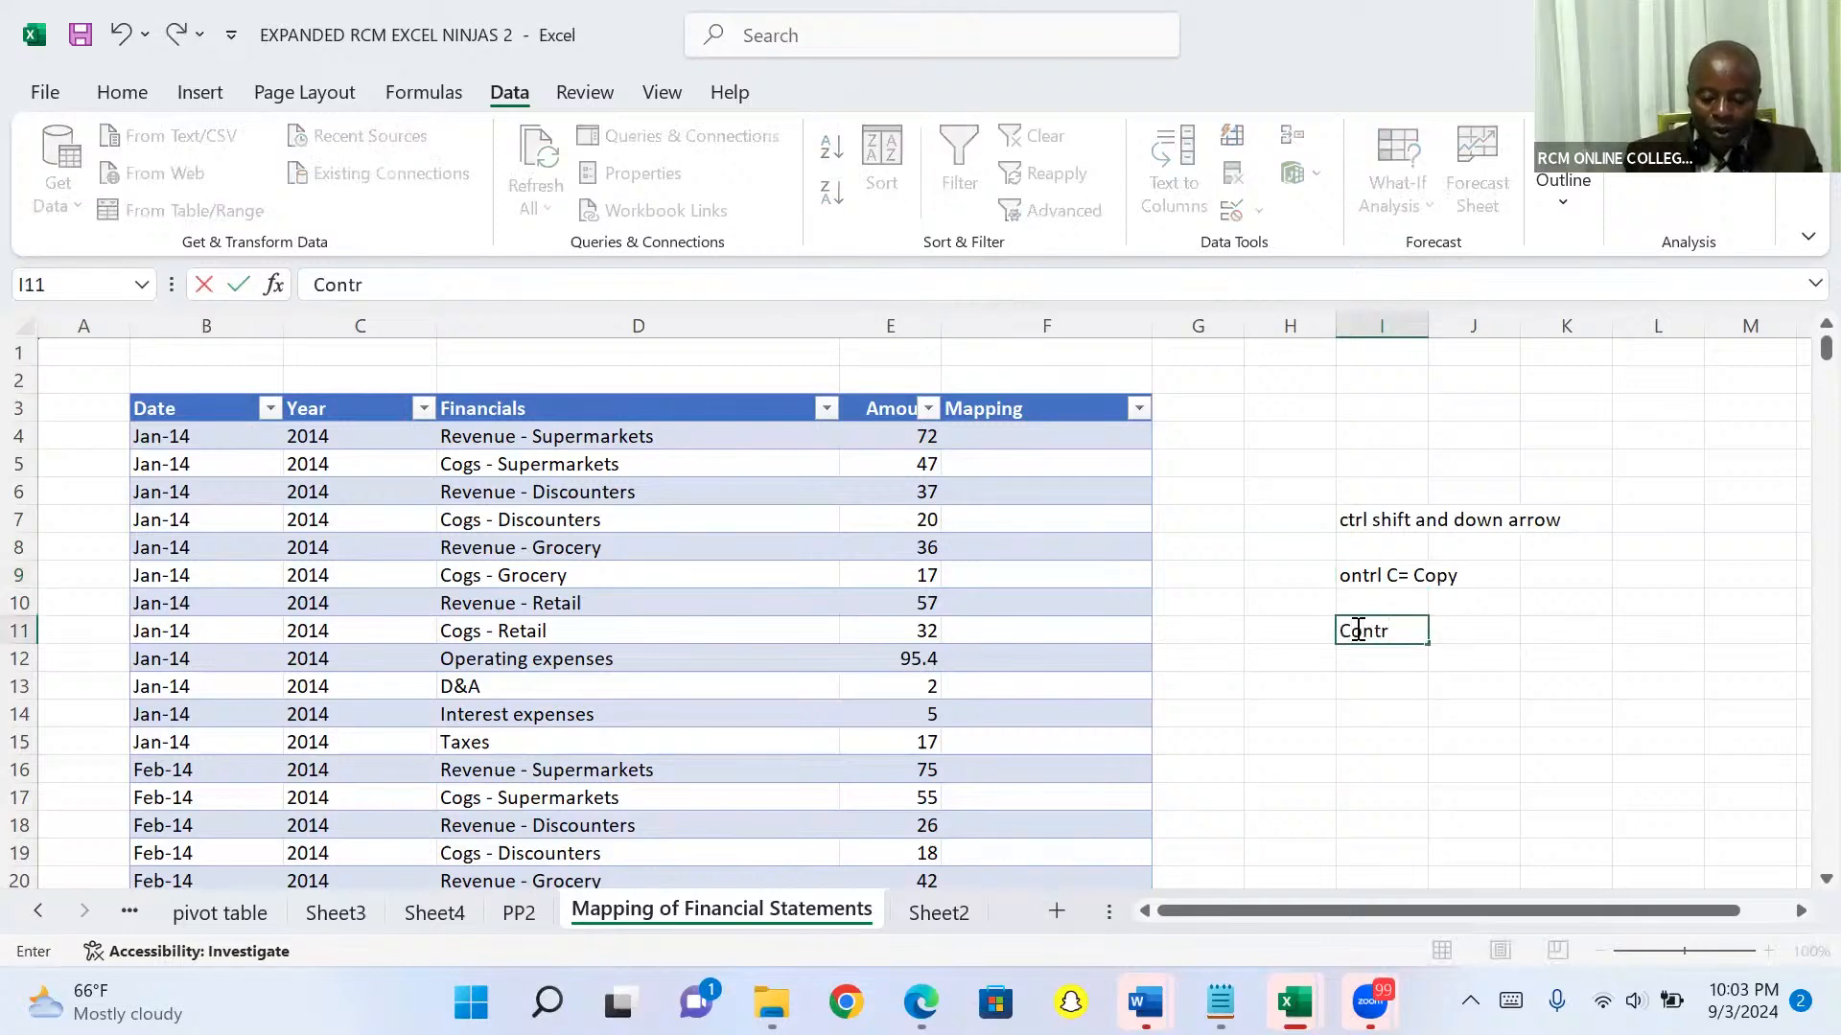
text(ol V)
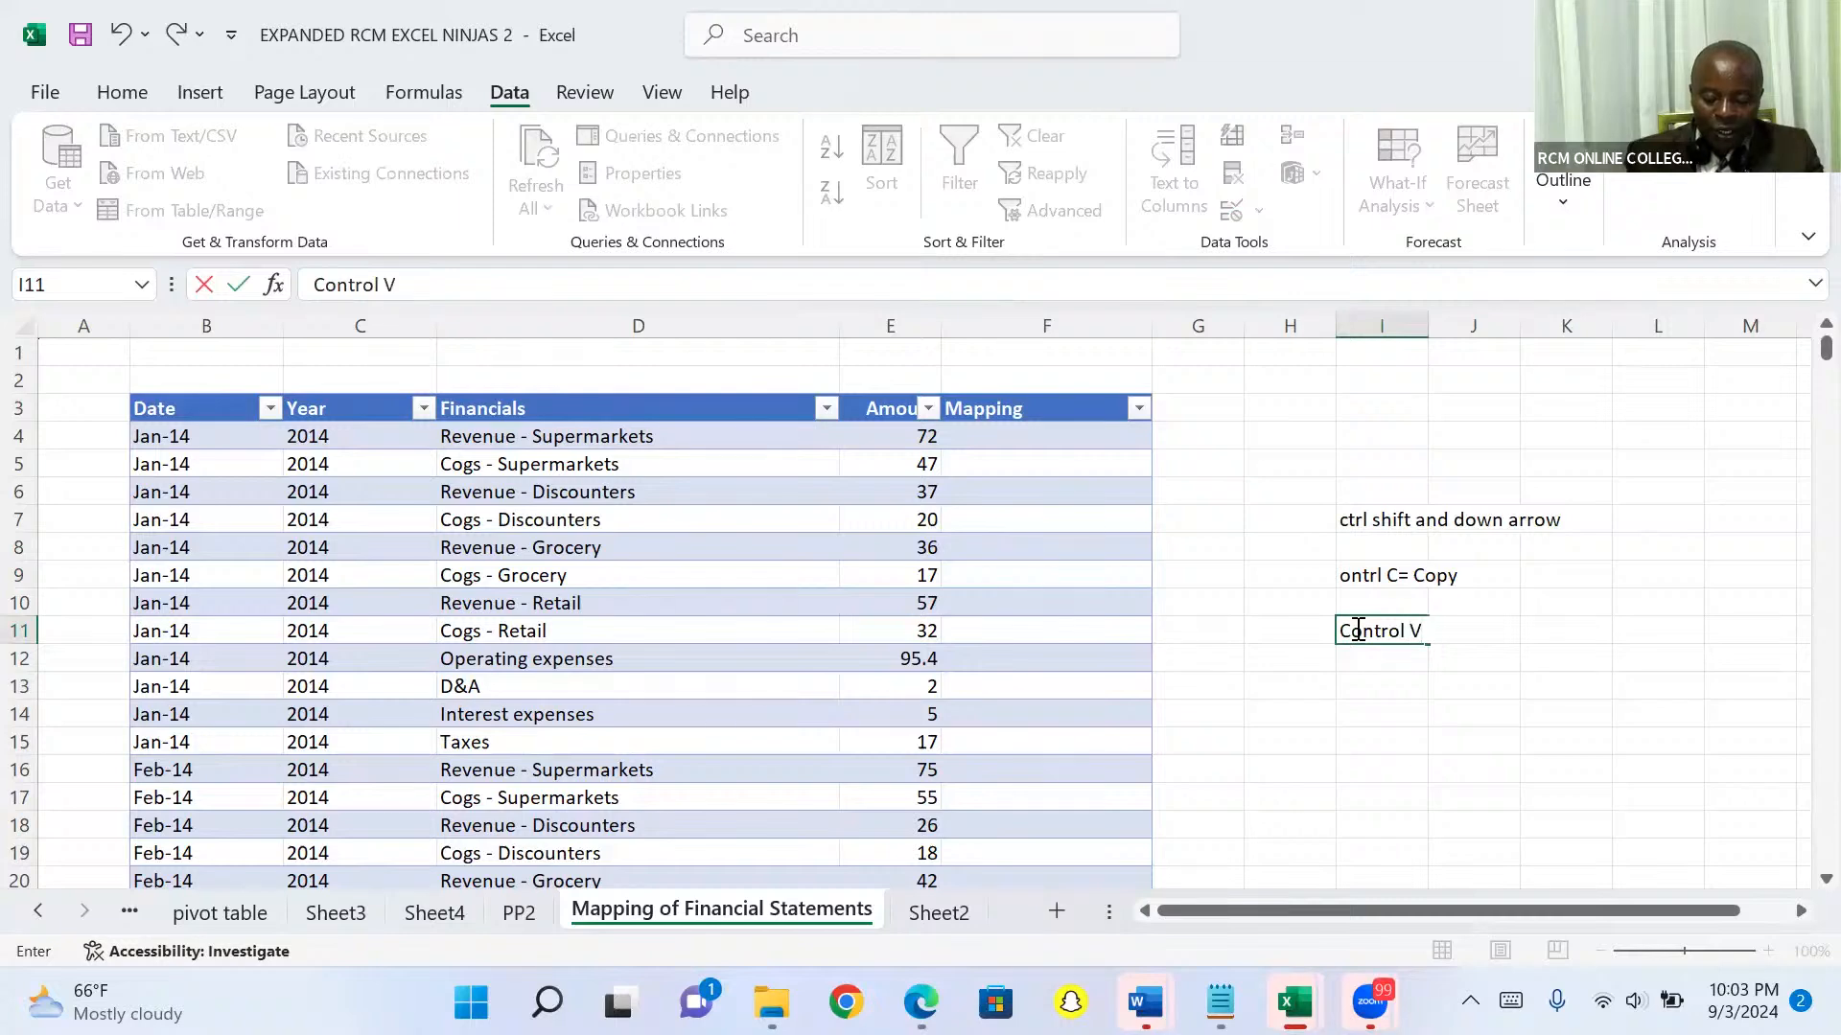
text( to Paste)
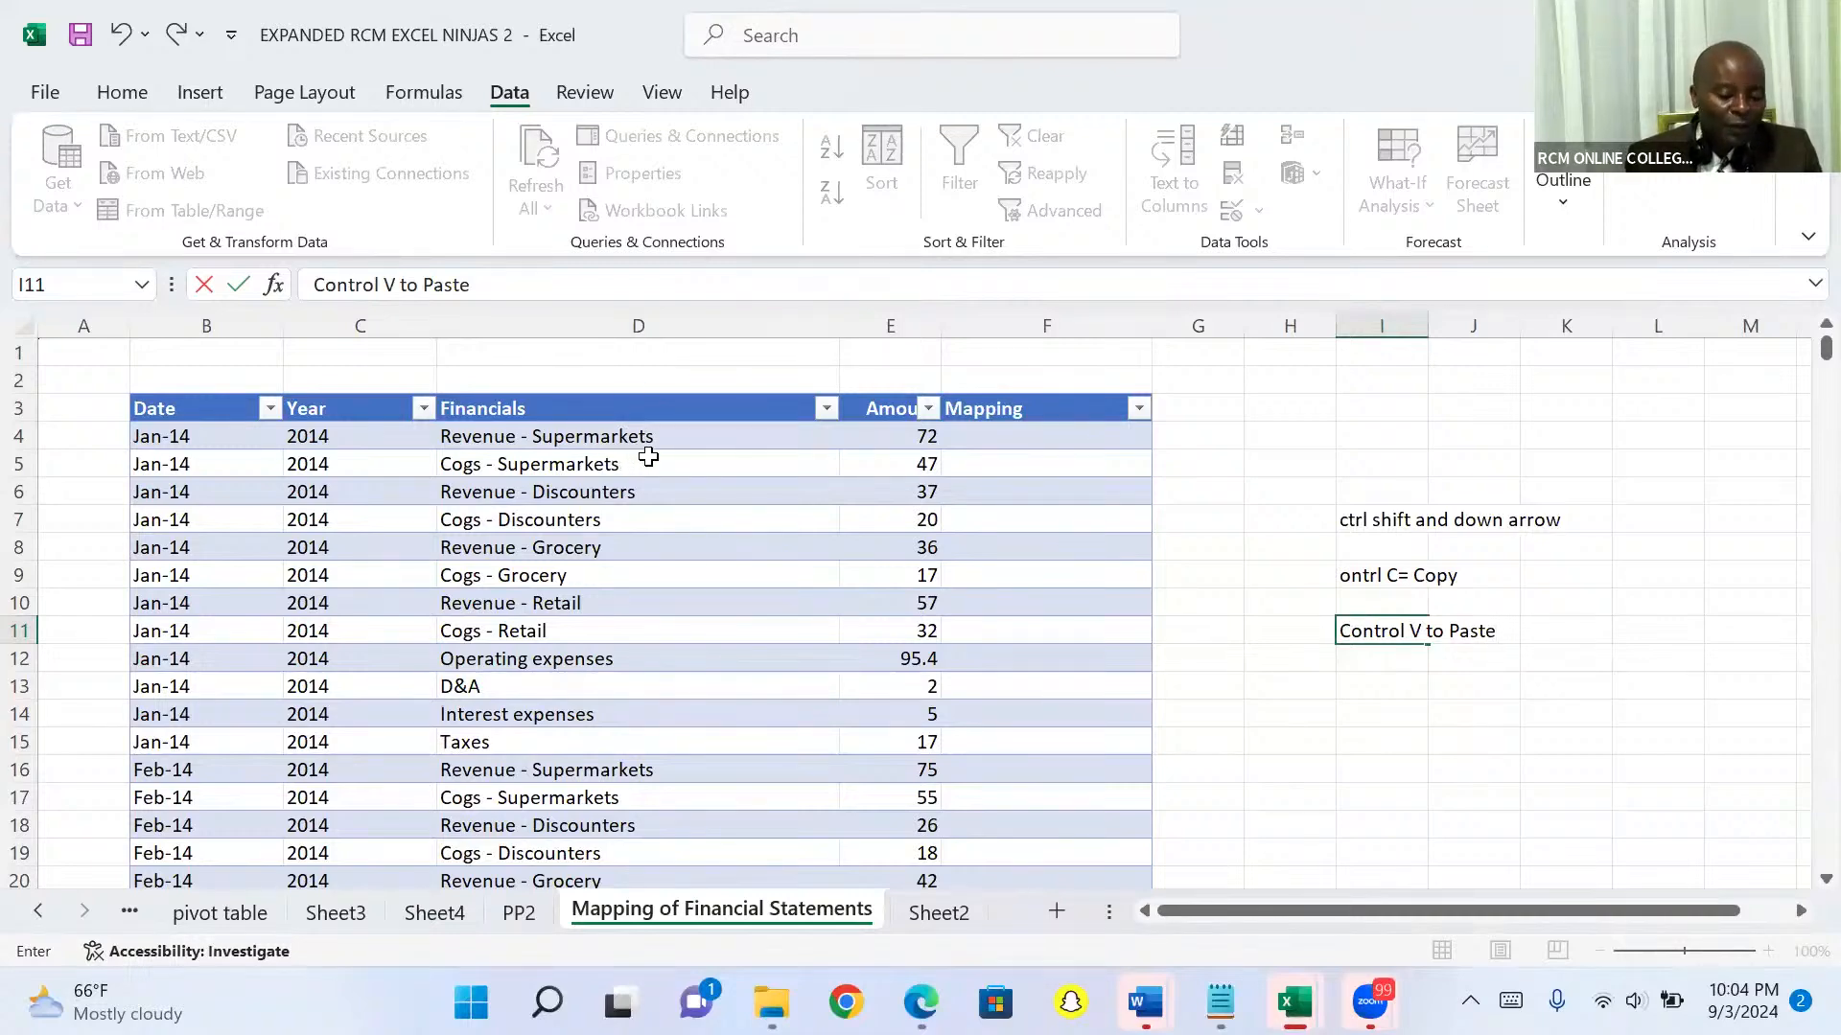
Filter the Financials column to the items containing "revenue"
click(828, 408)
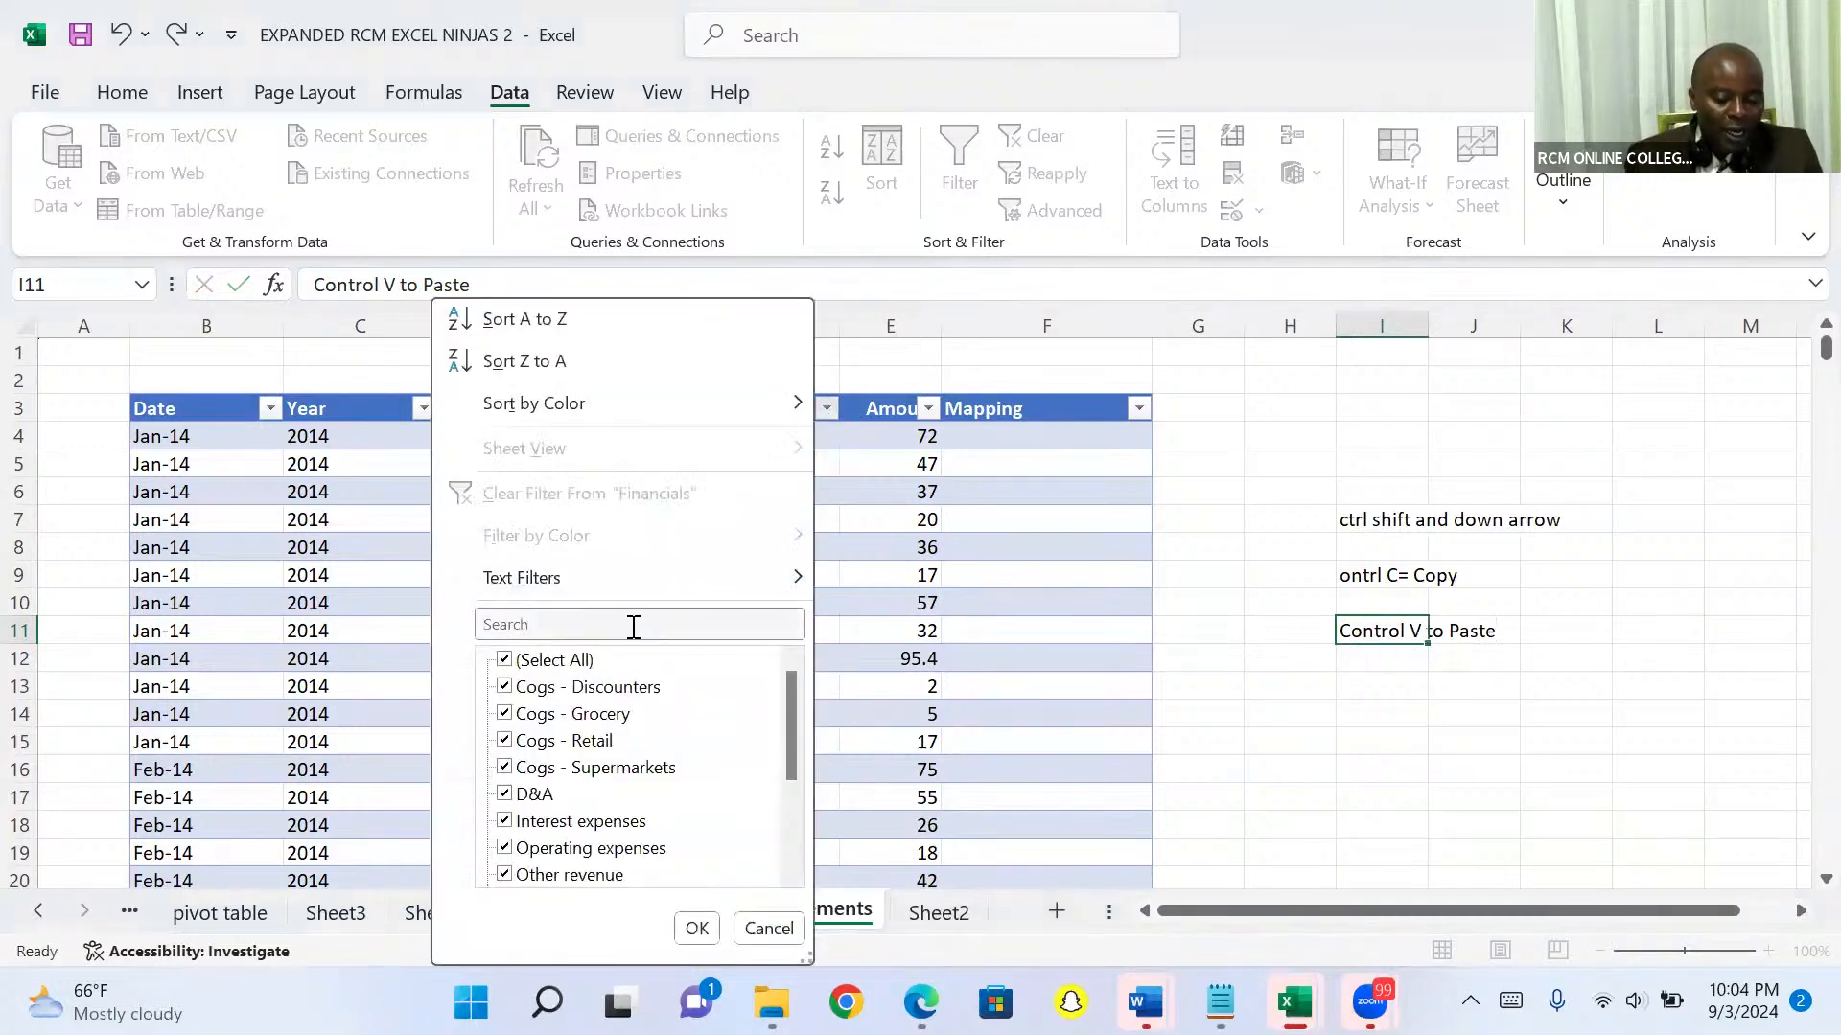
click(633, 627)
text(r)
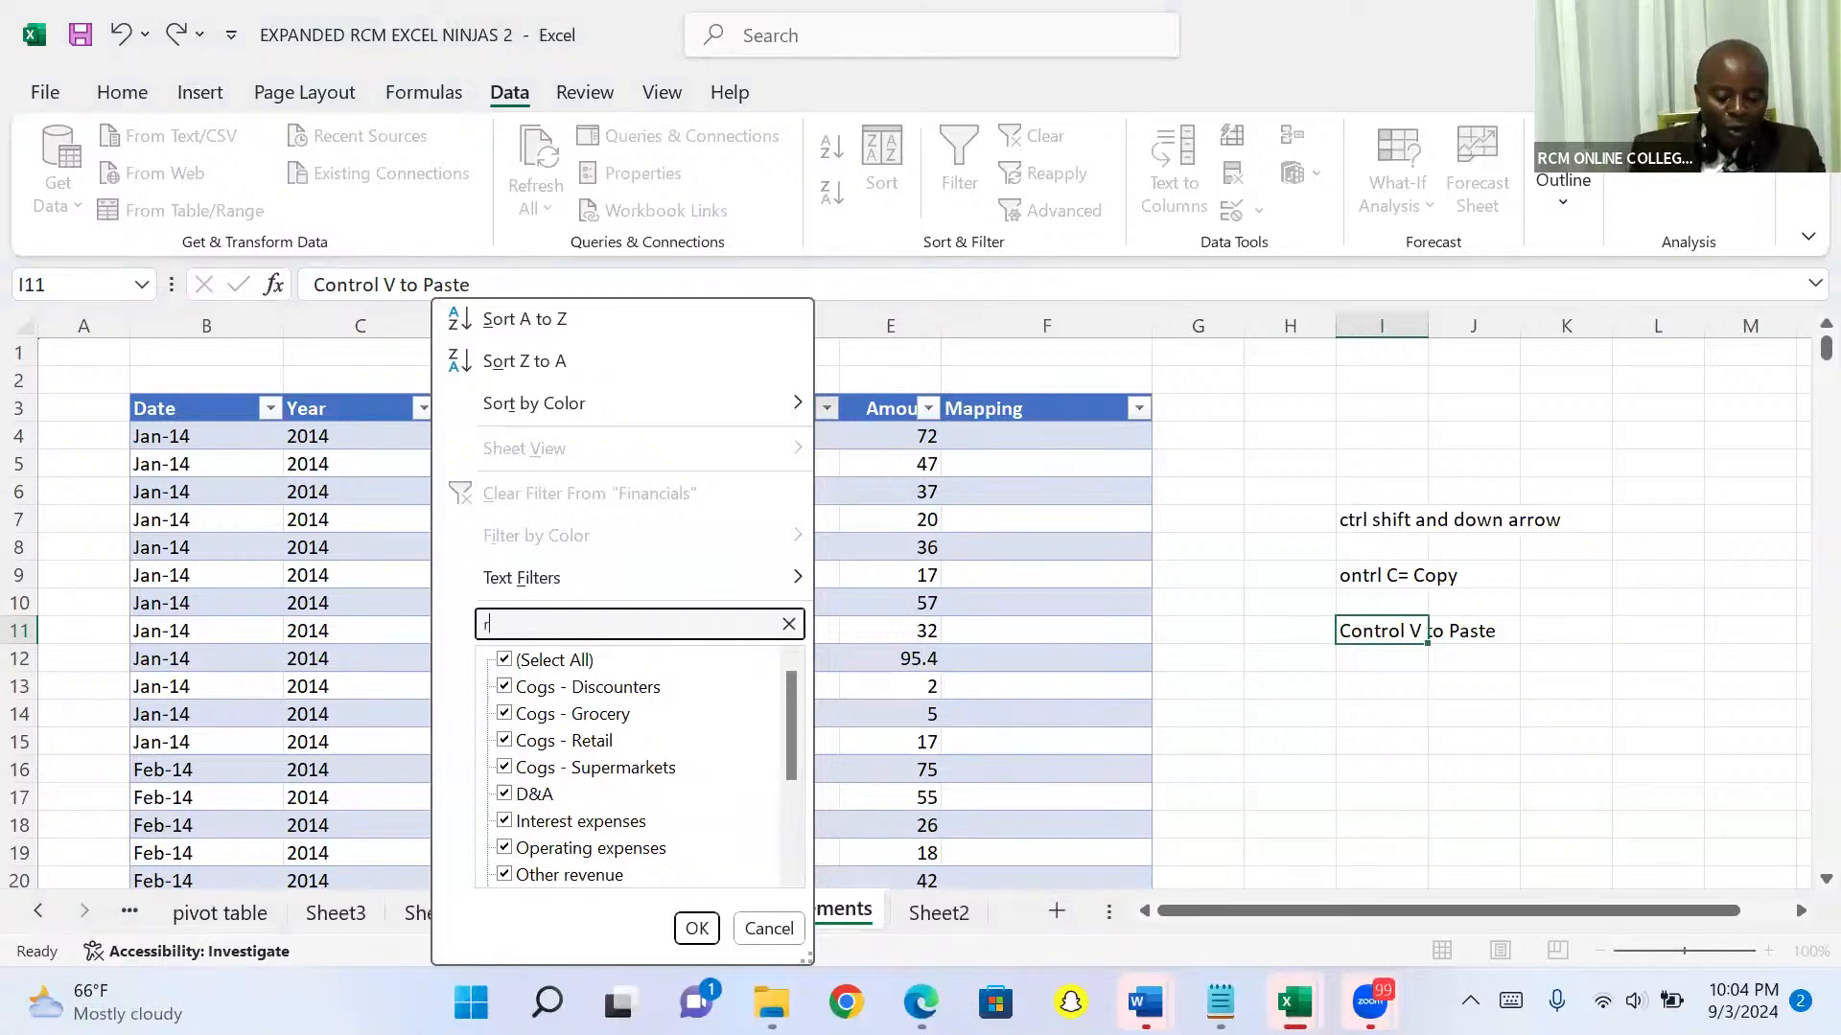
text(evenue)
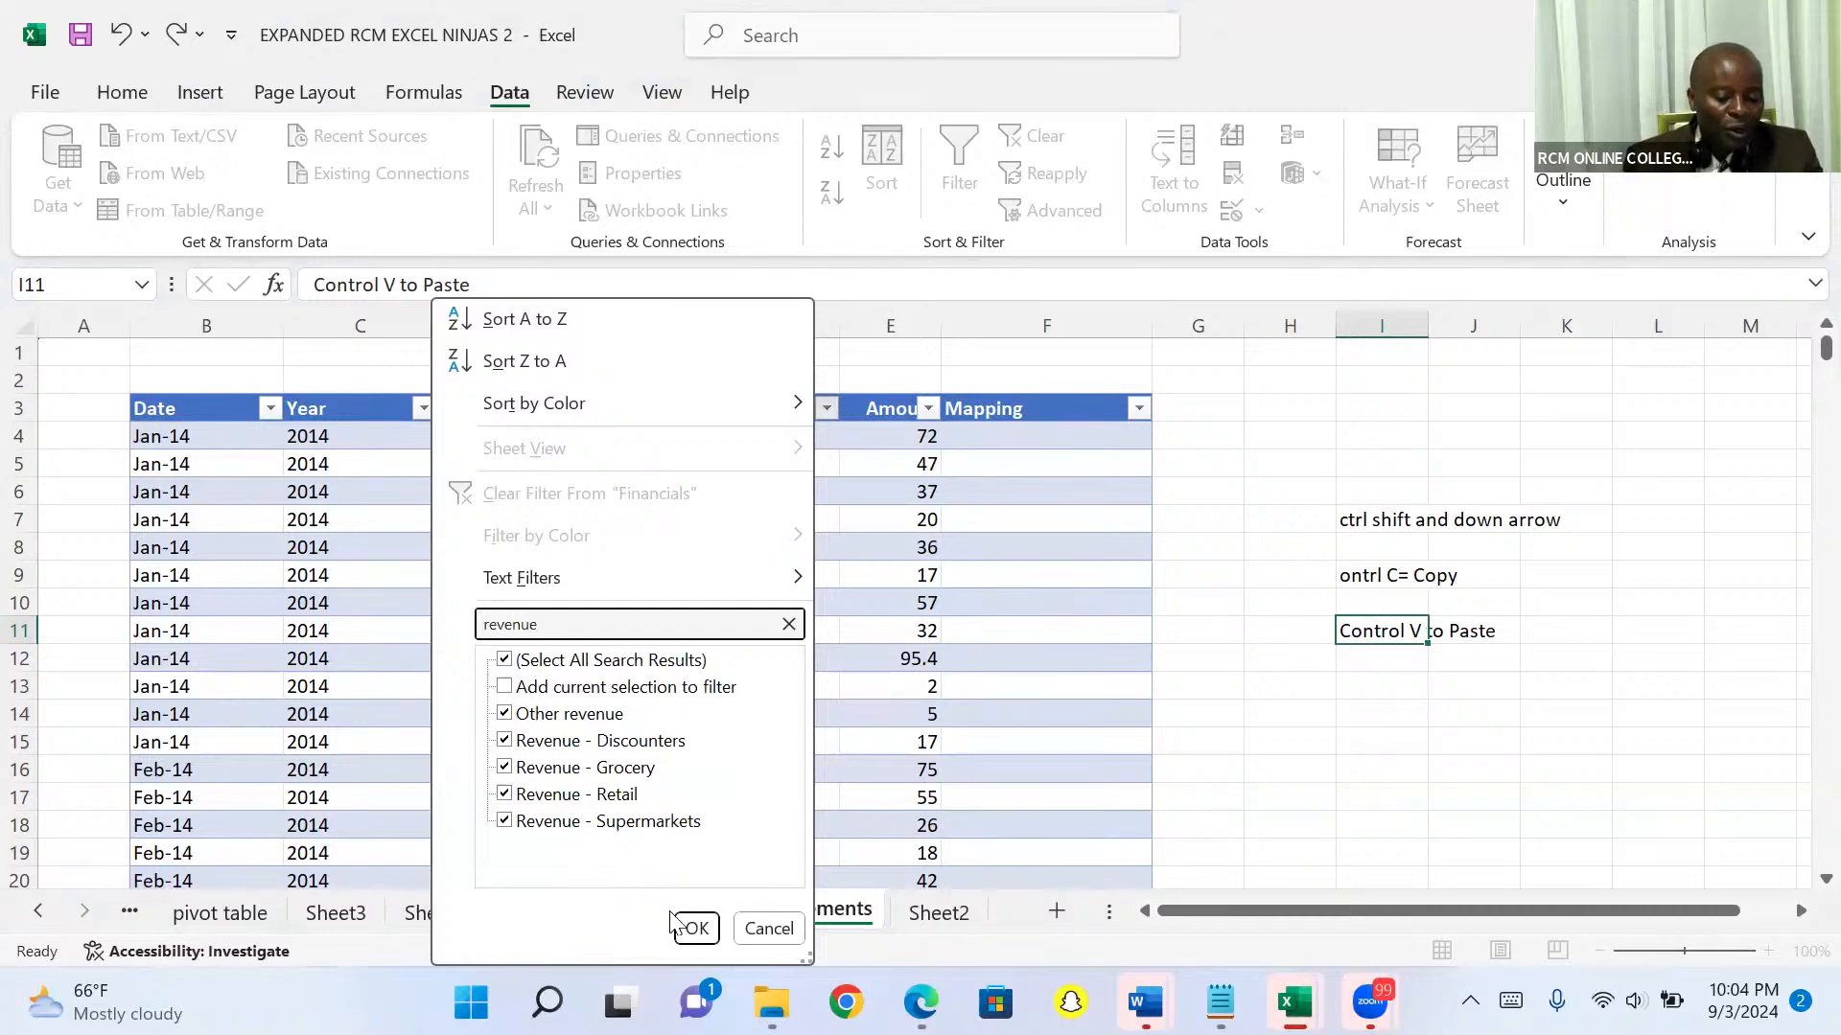
click(697, 930)
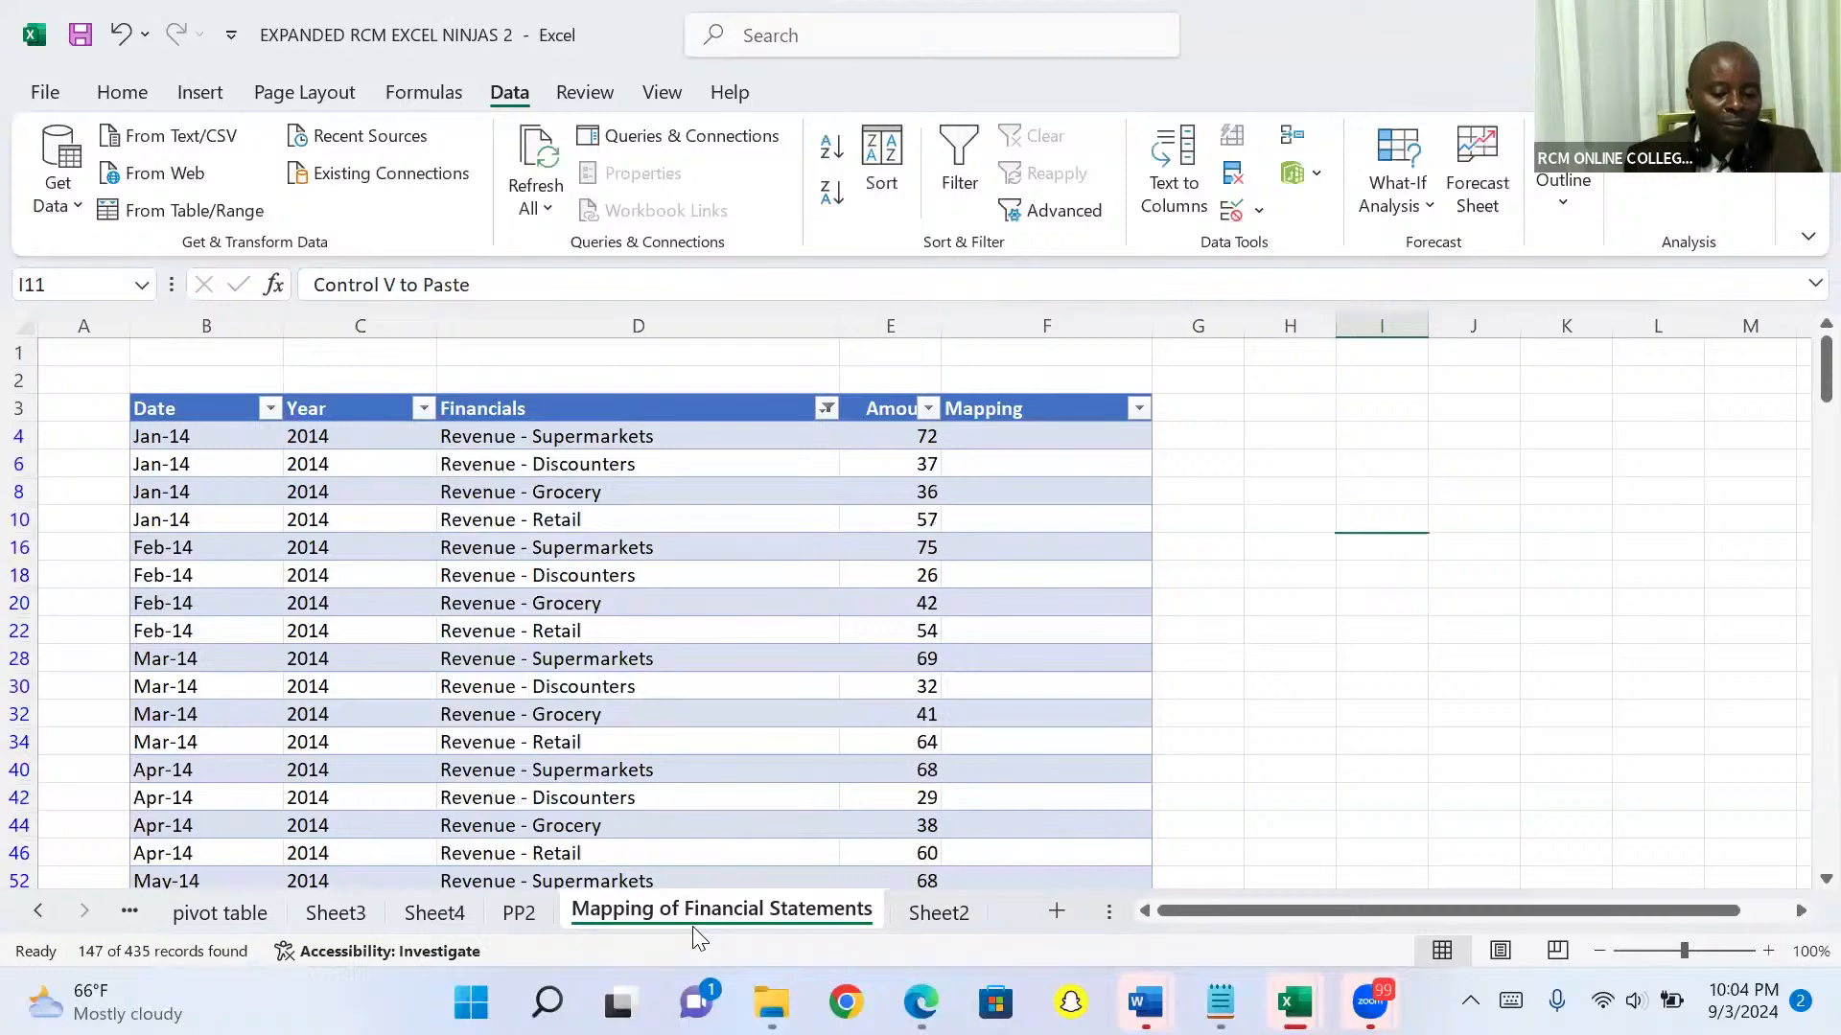
Enter Revenue as the category in F4, the first filtered row of the Mapping column
click(991, 435)
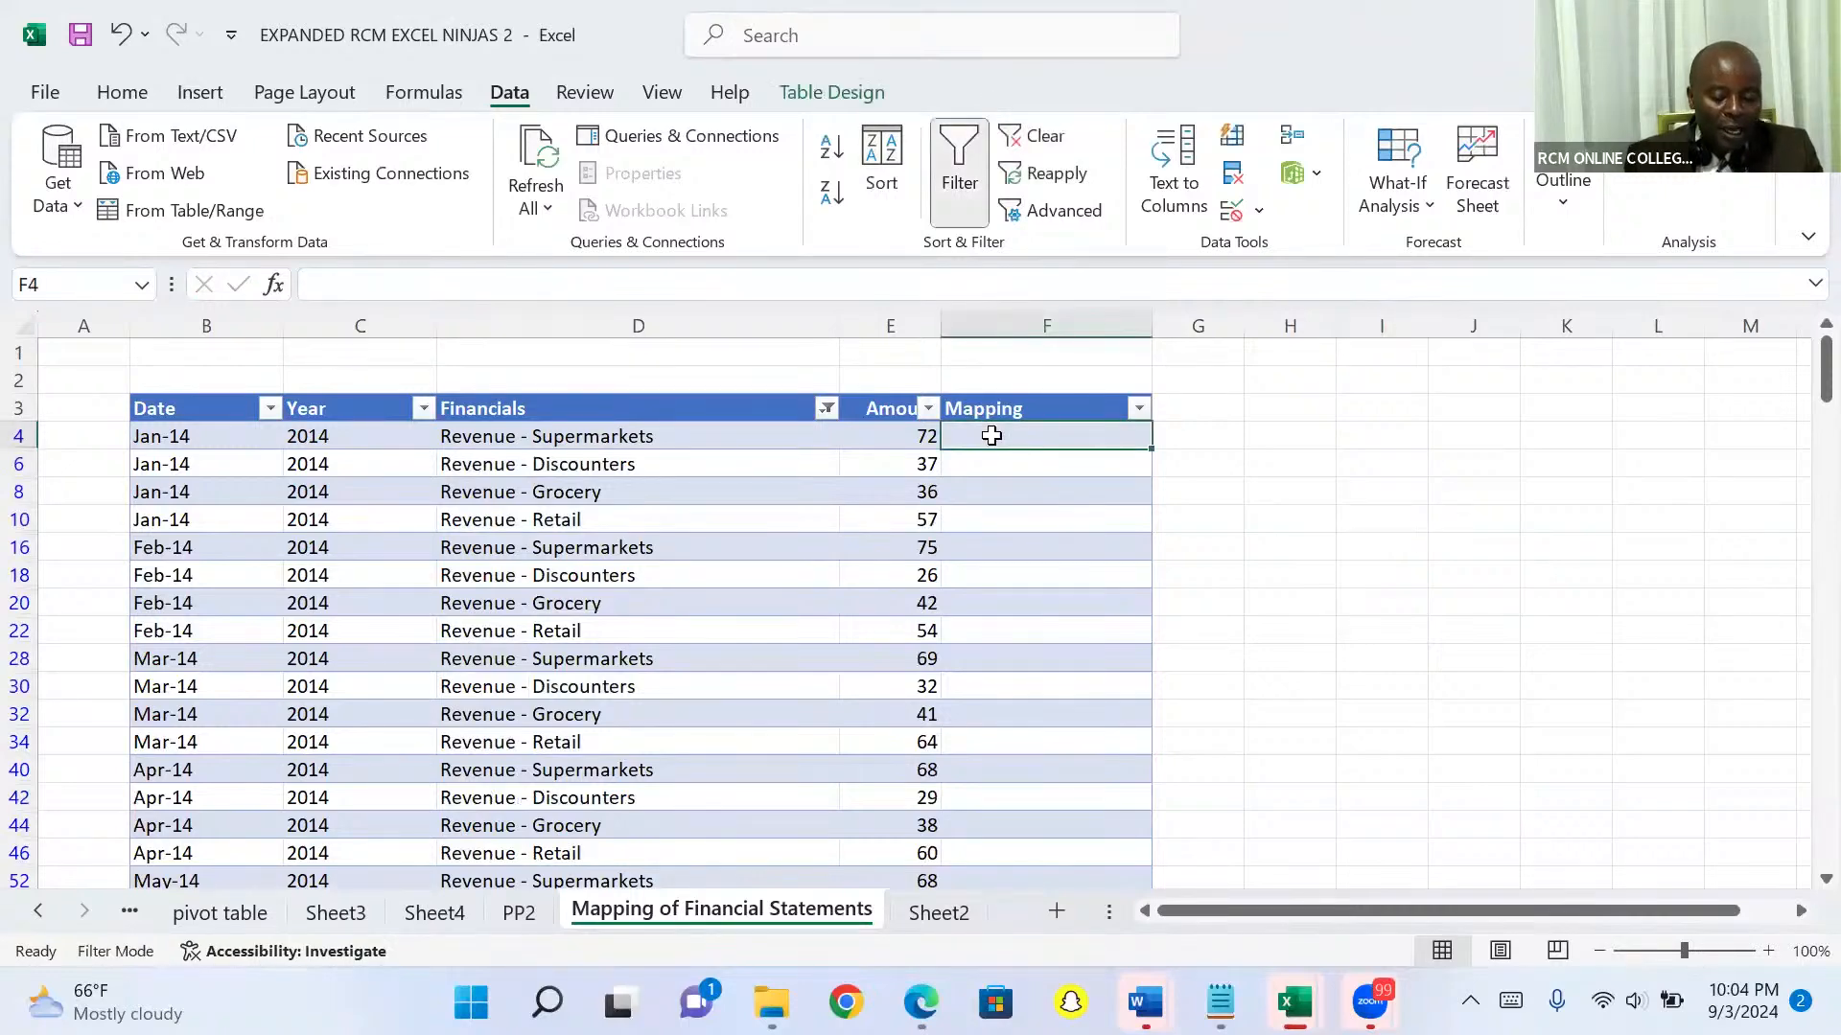
text(Revenue)
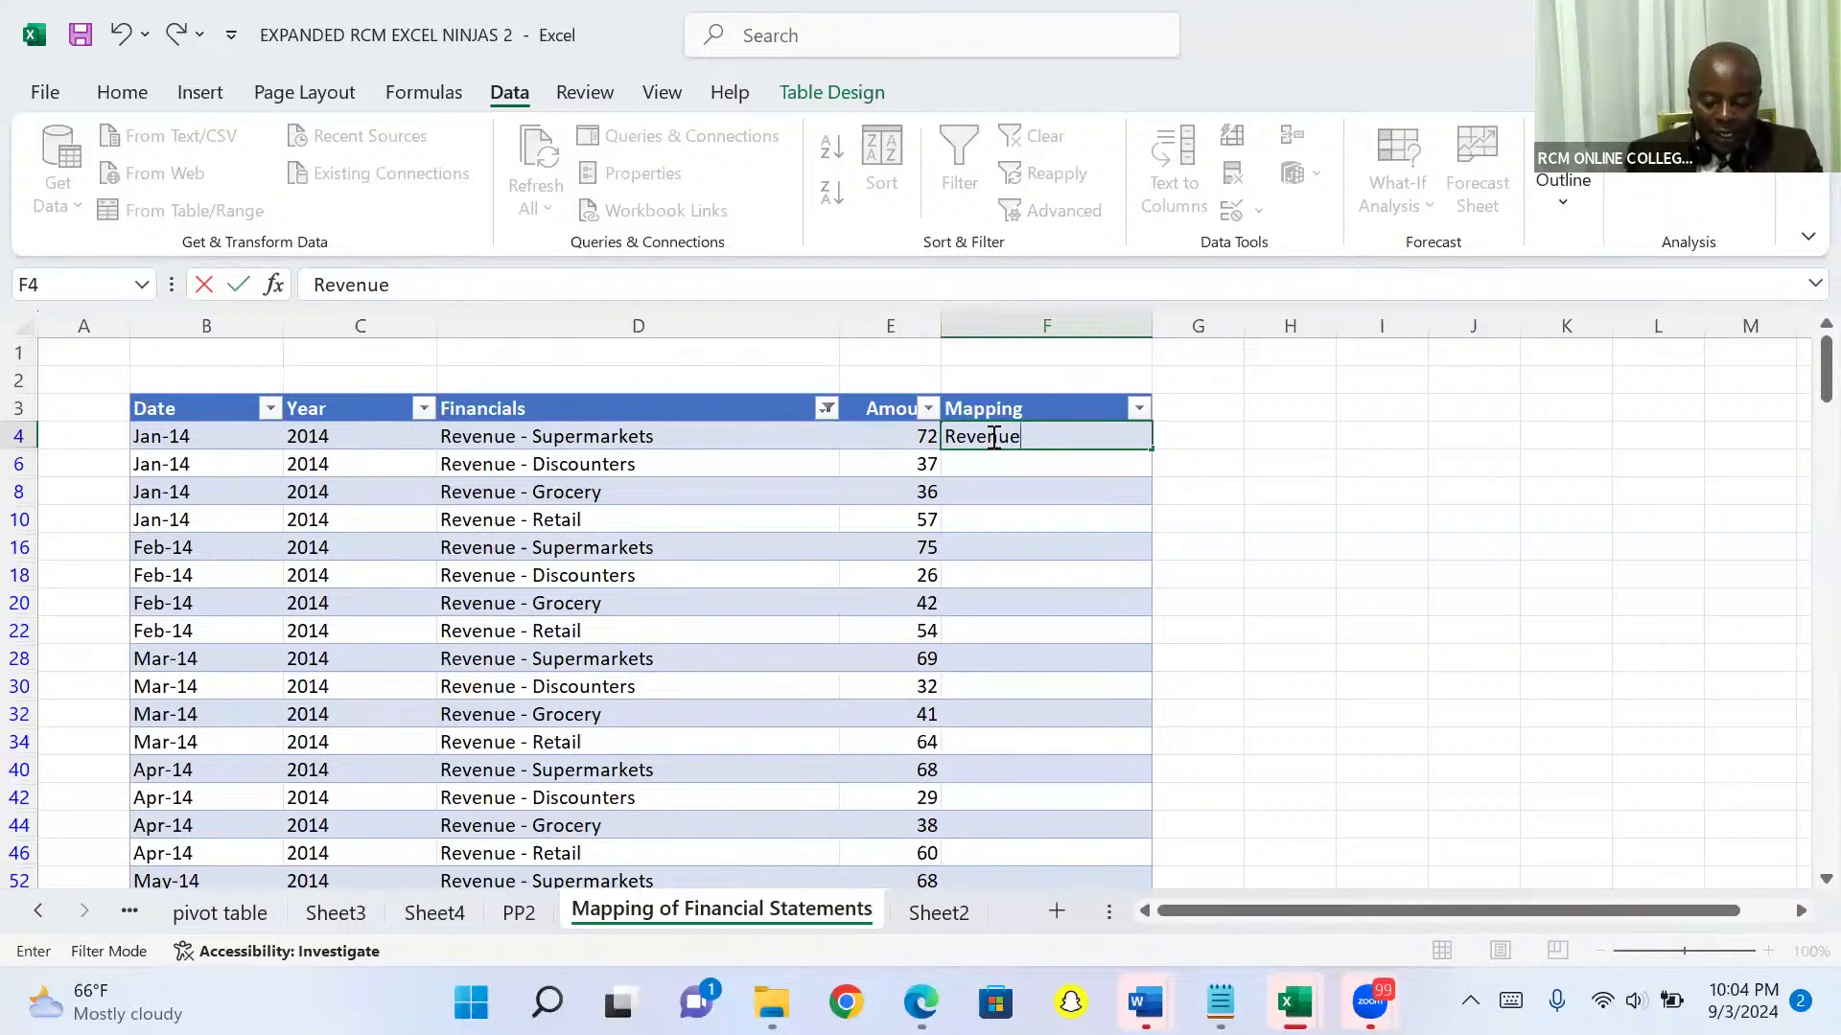
key(Return)
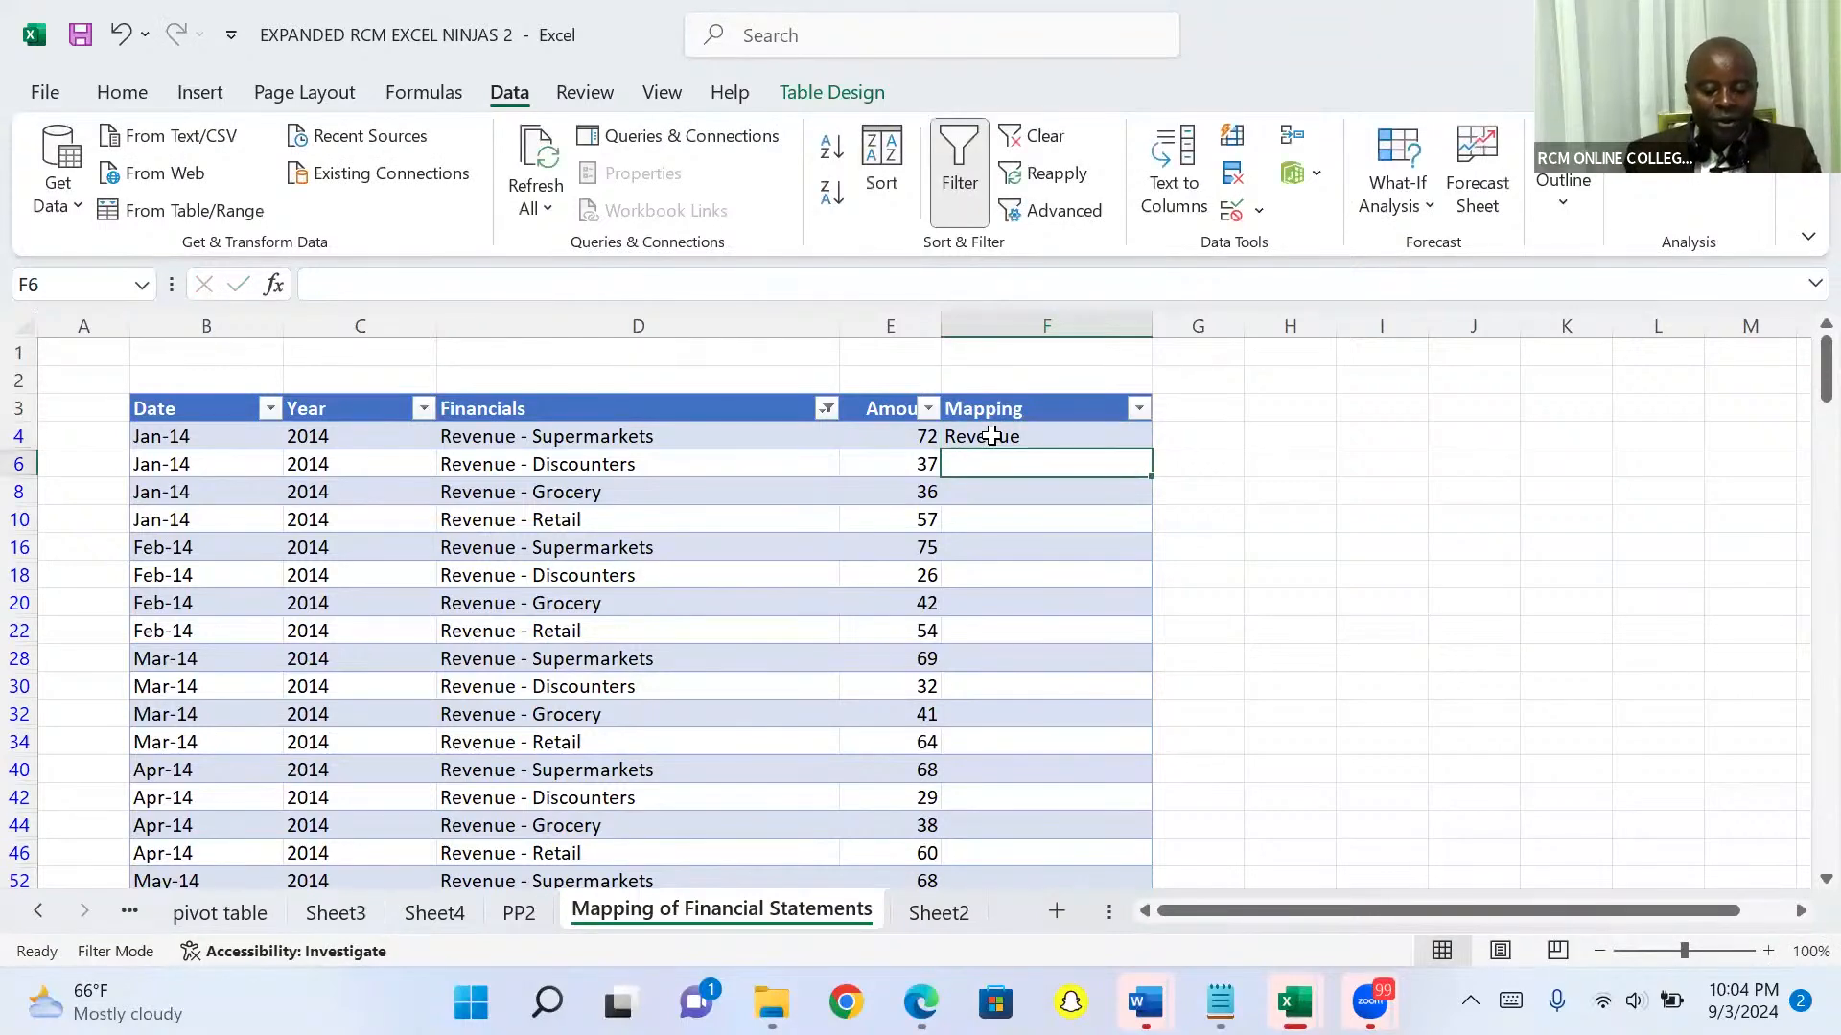
Copy the Revenue entry from F4 and paste it over the whole of column F
click(991, 436)
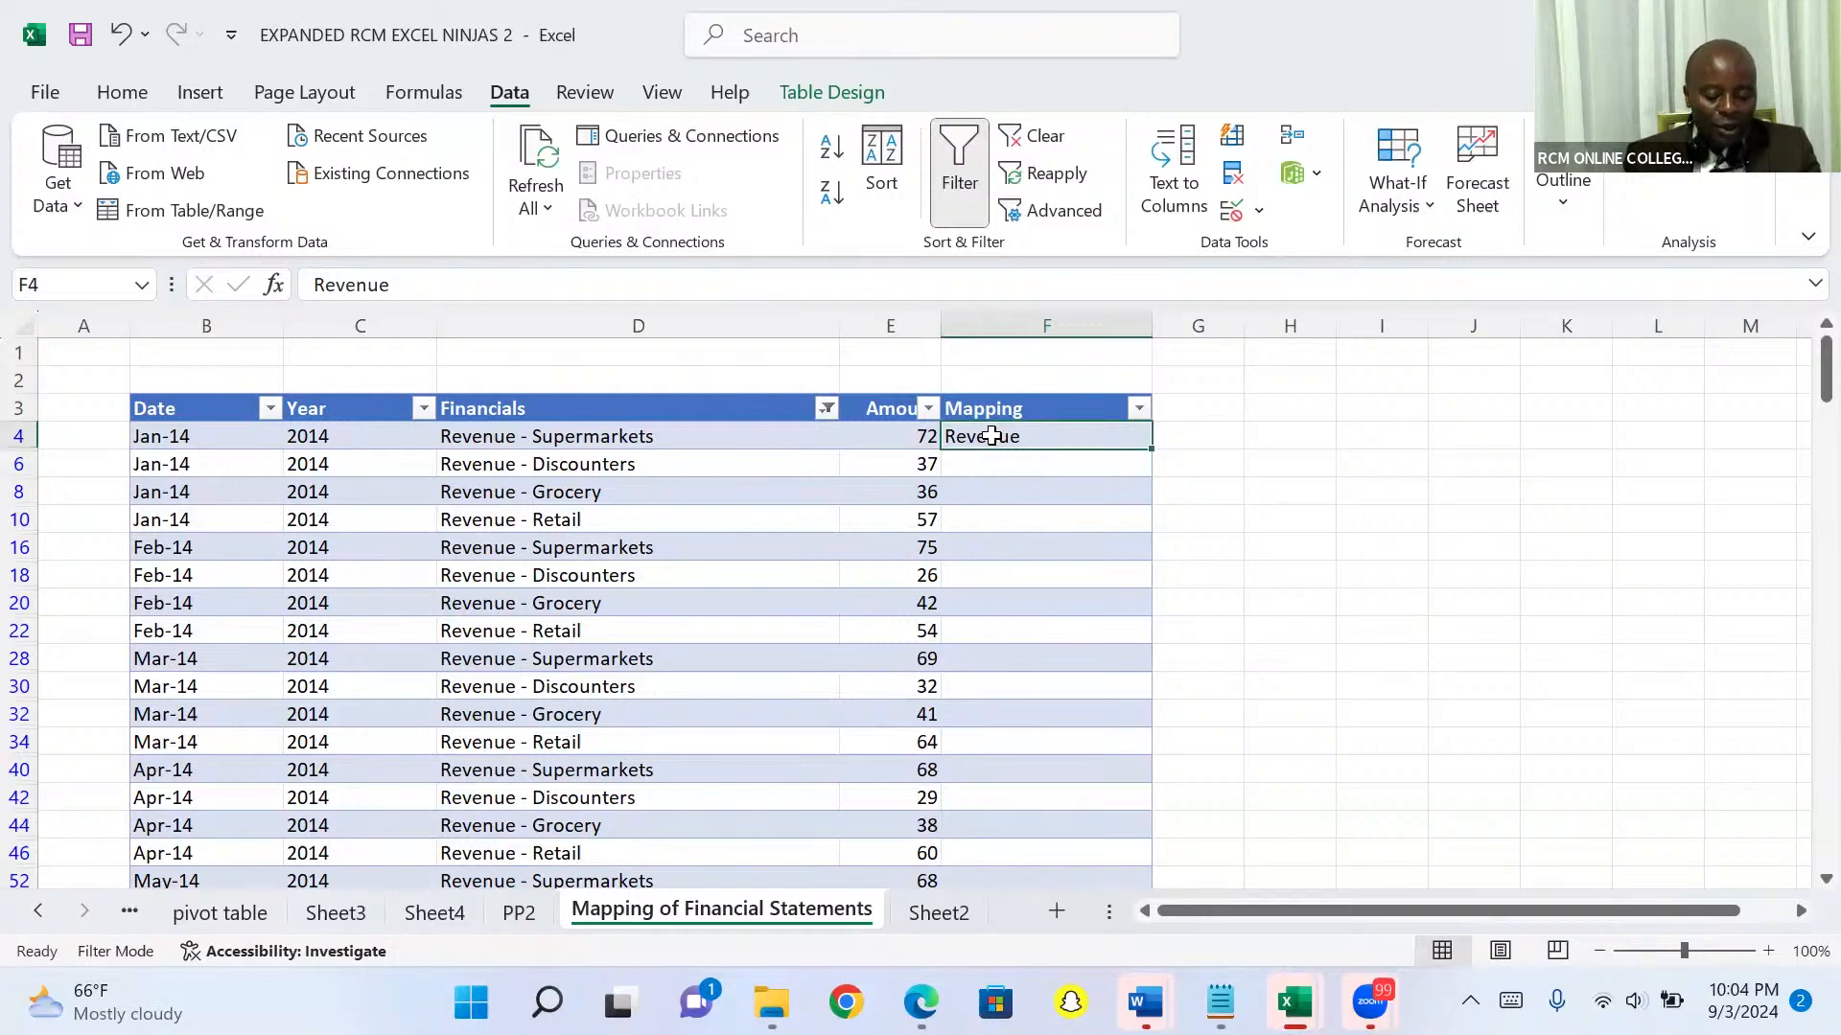
key(ctrl+c)
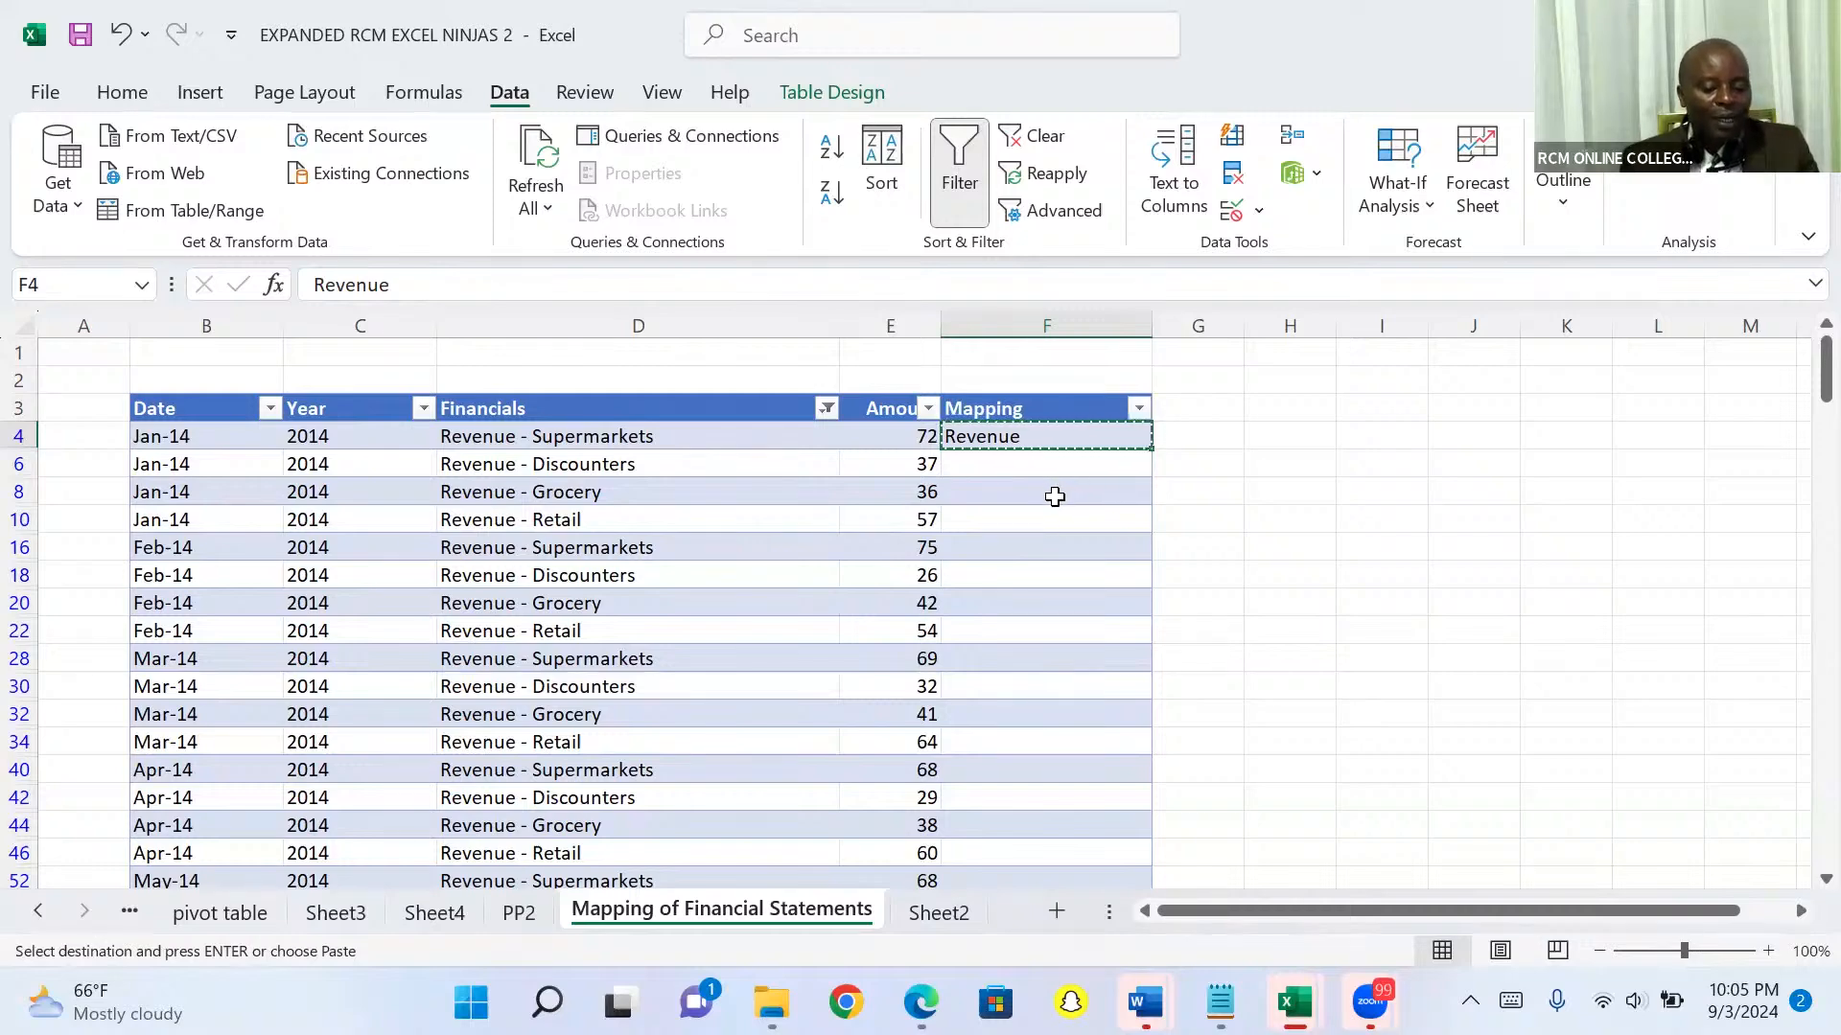
click(1032, 309)
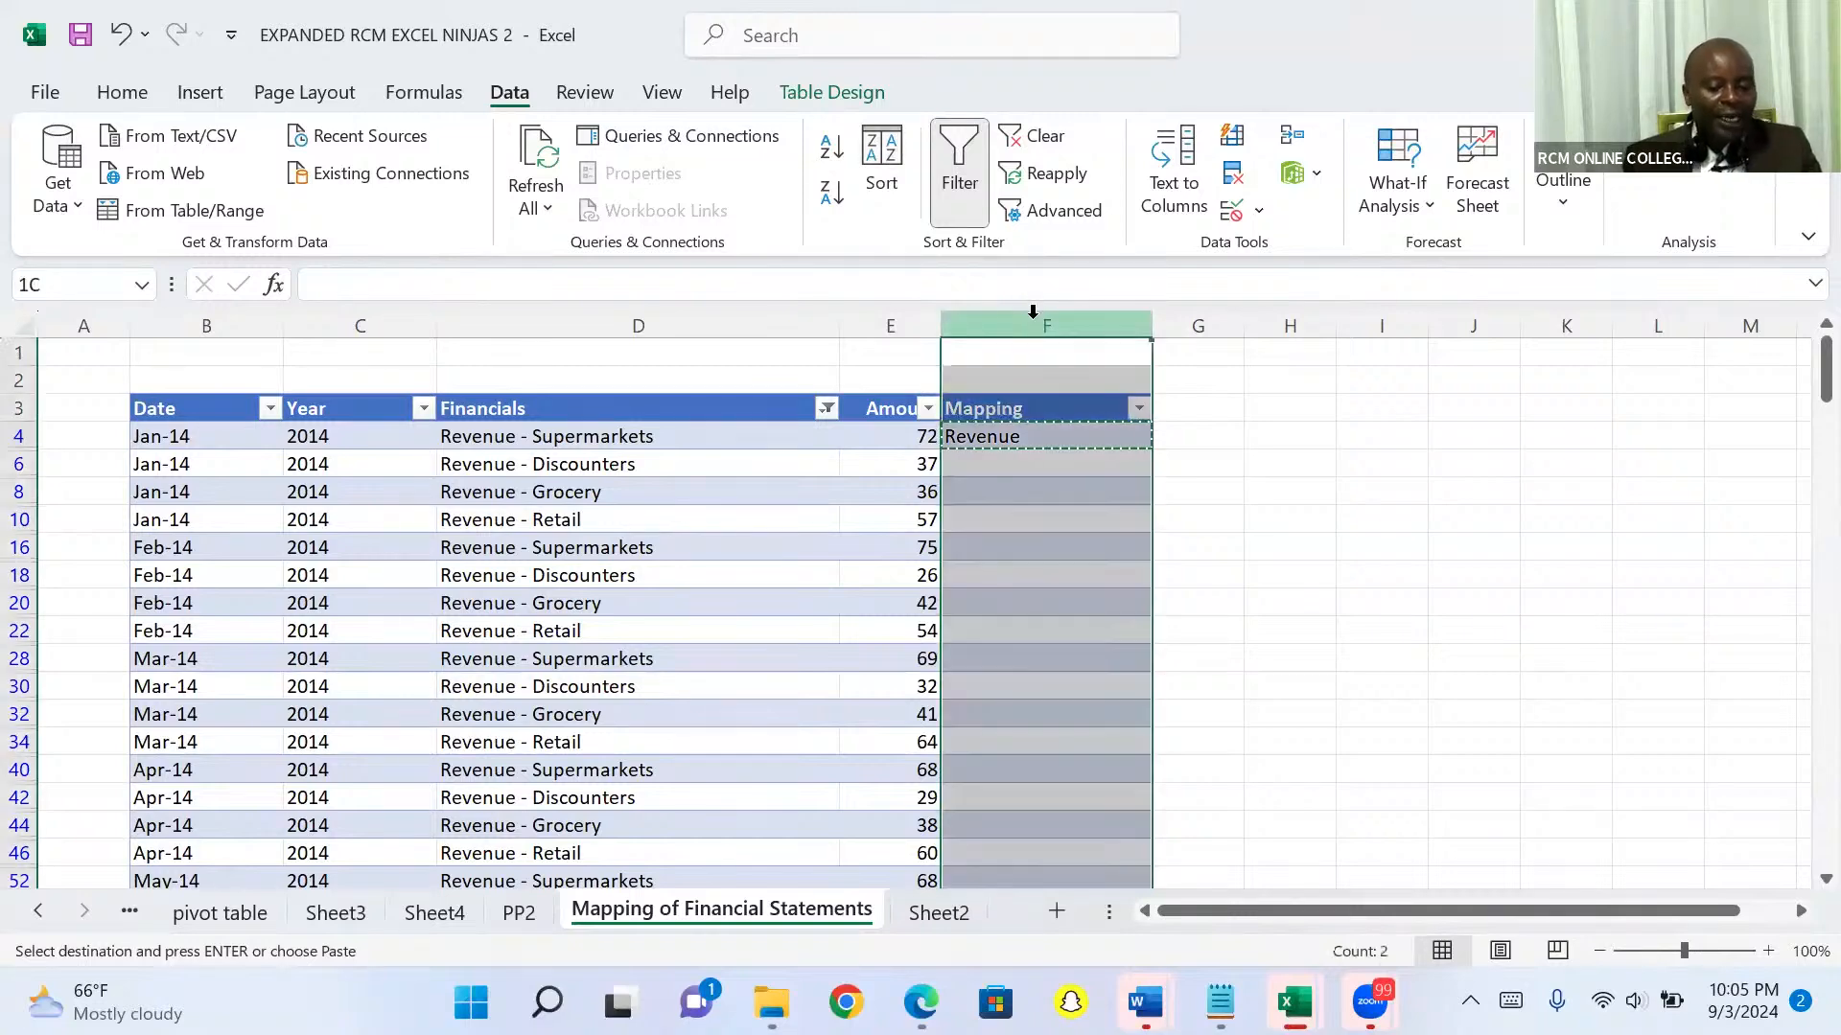
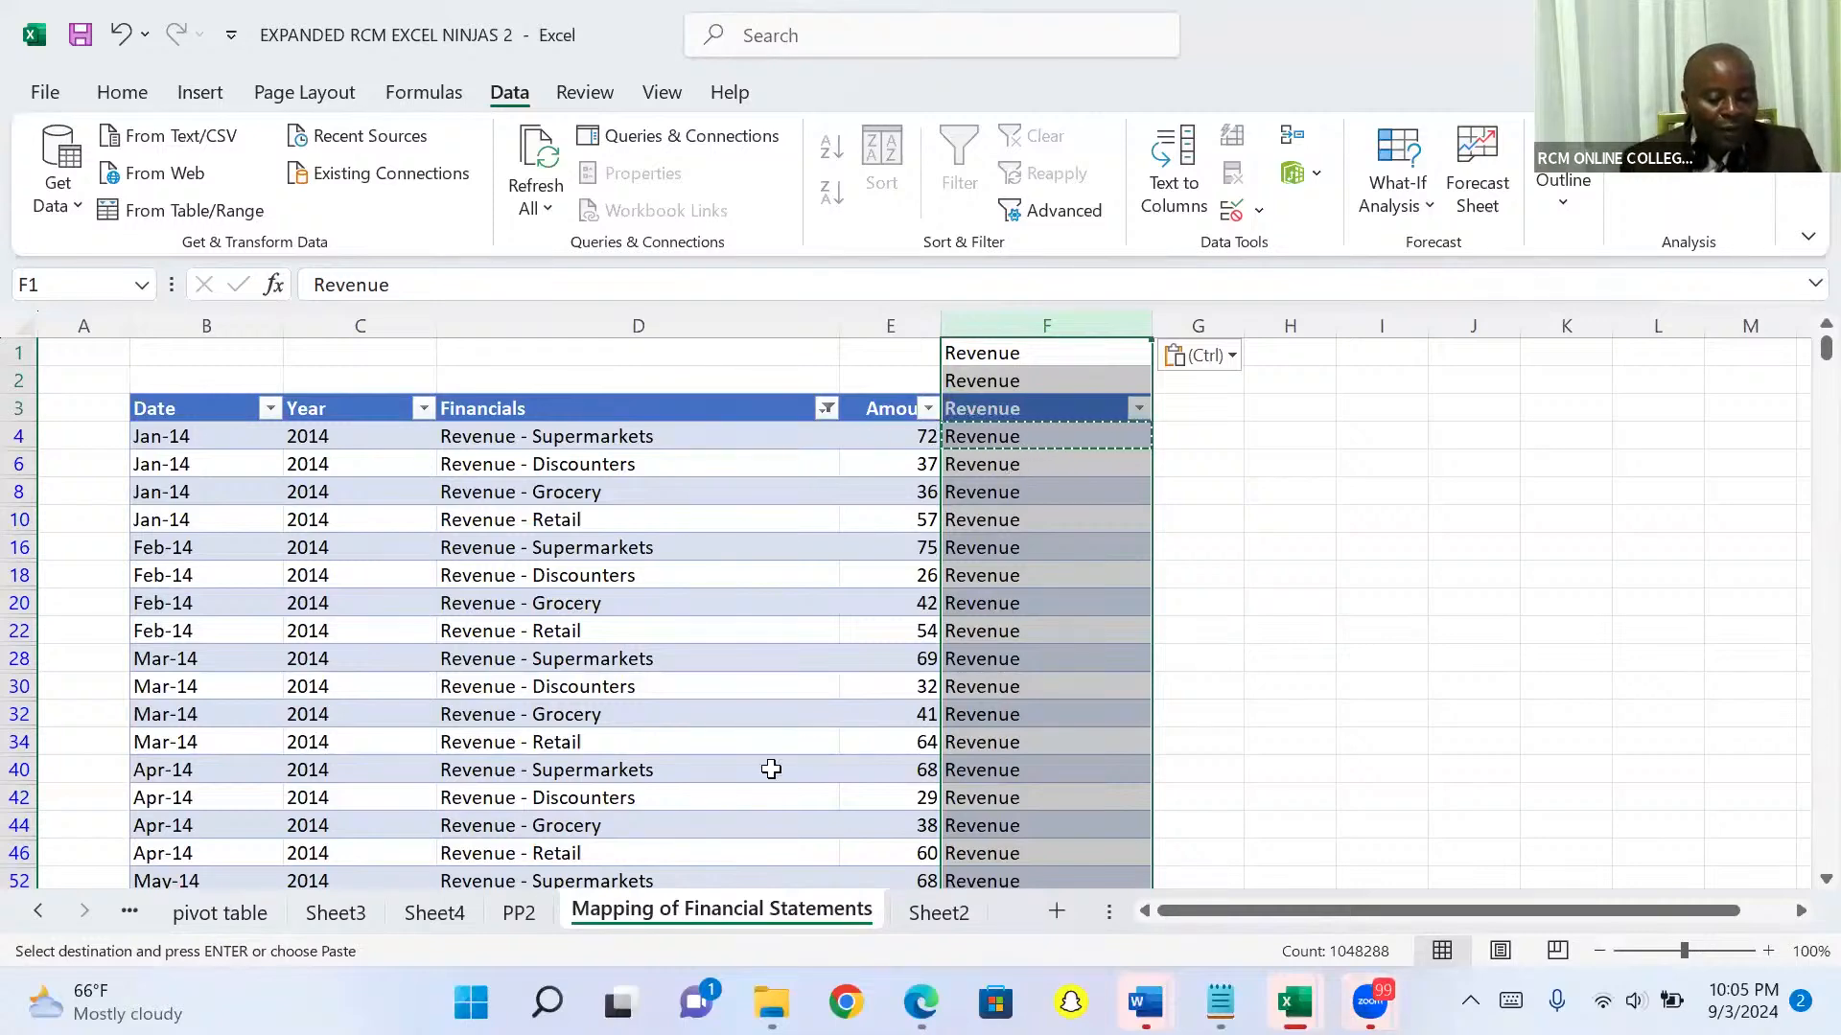
key(ctrl+z)
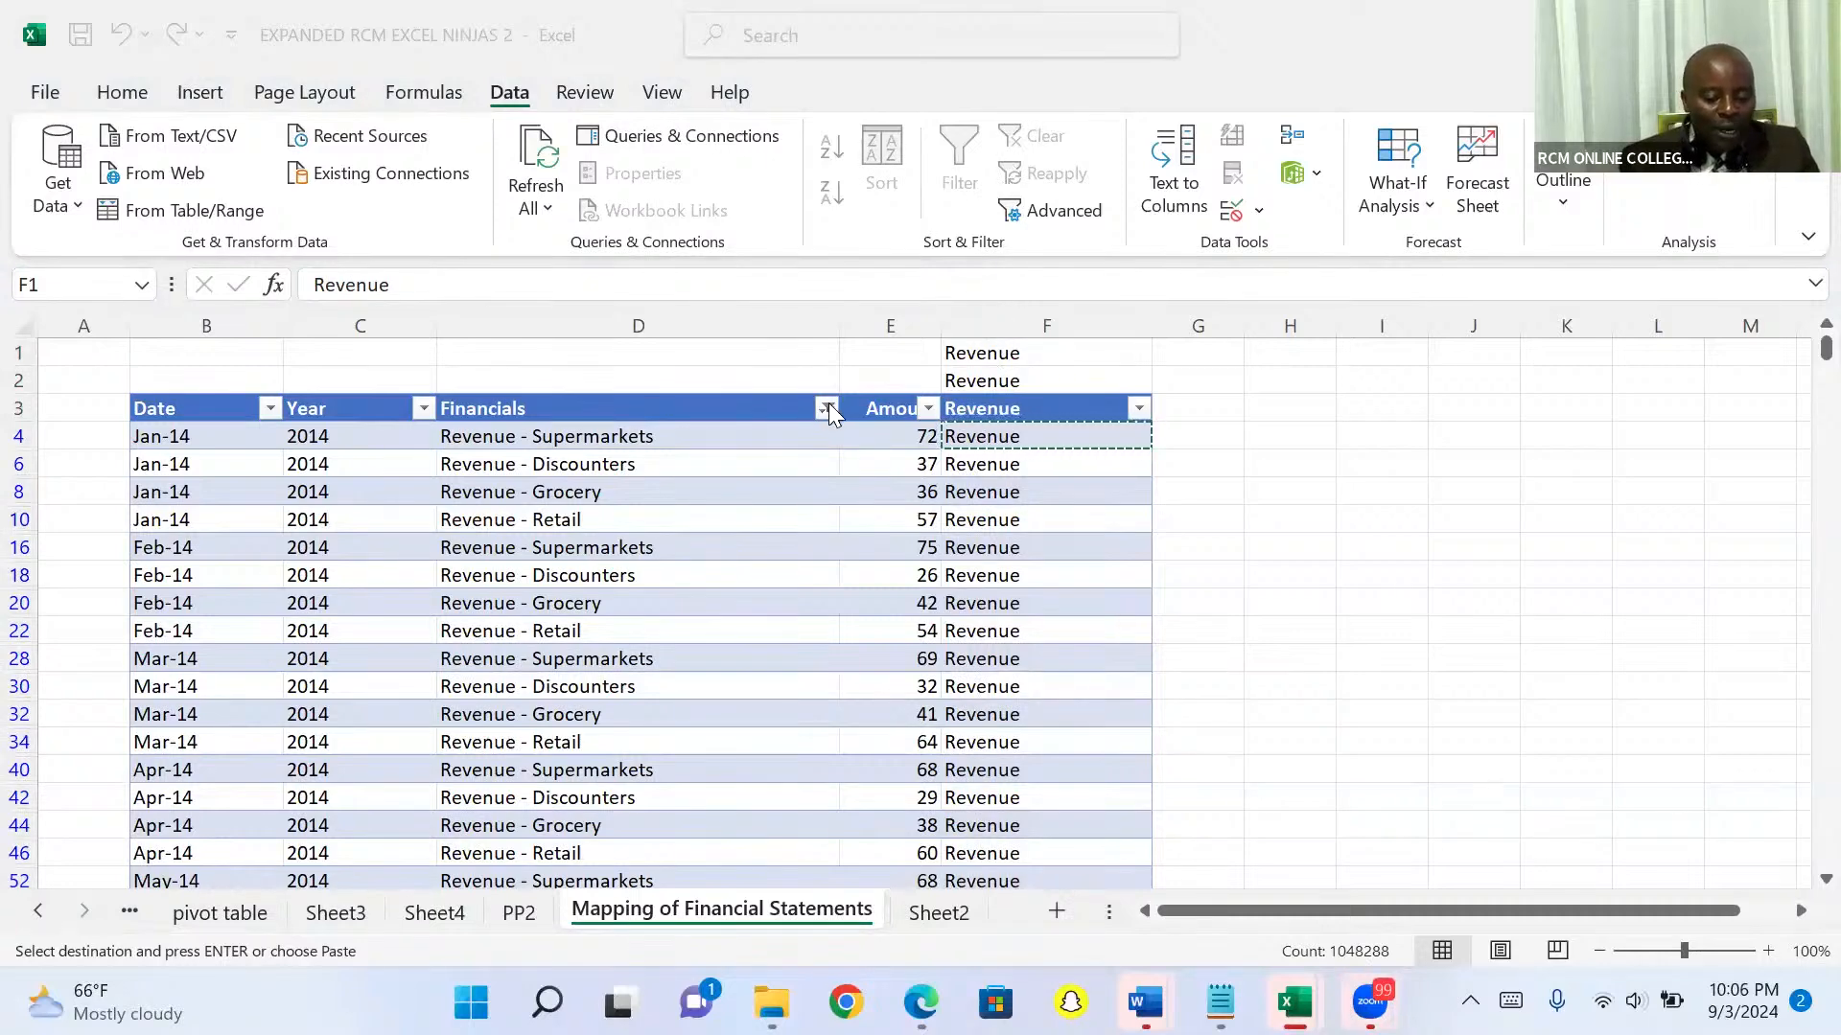
key(ctrl+v)
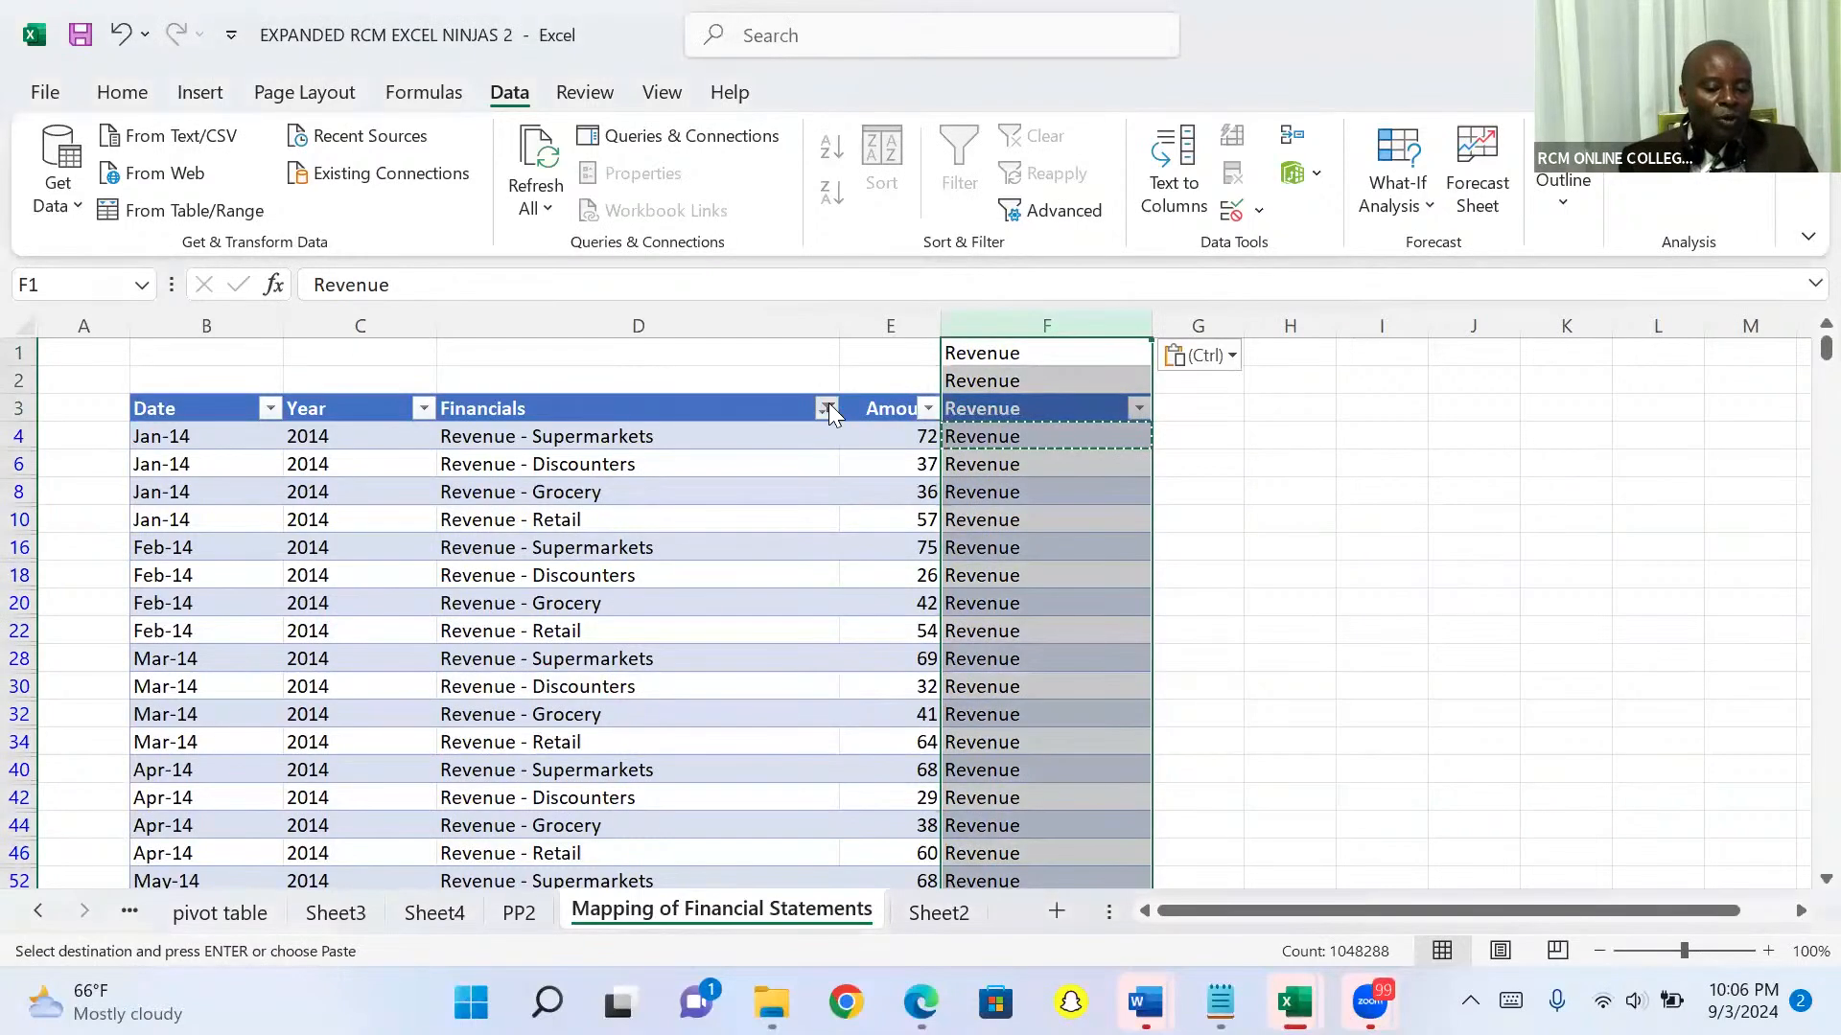
Filter the Financials column to the items containing "cogs"
click(826, 409)
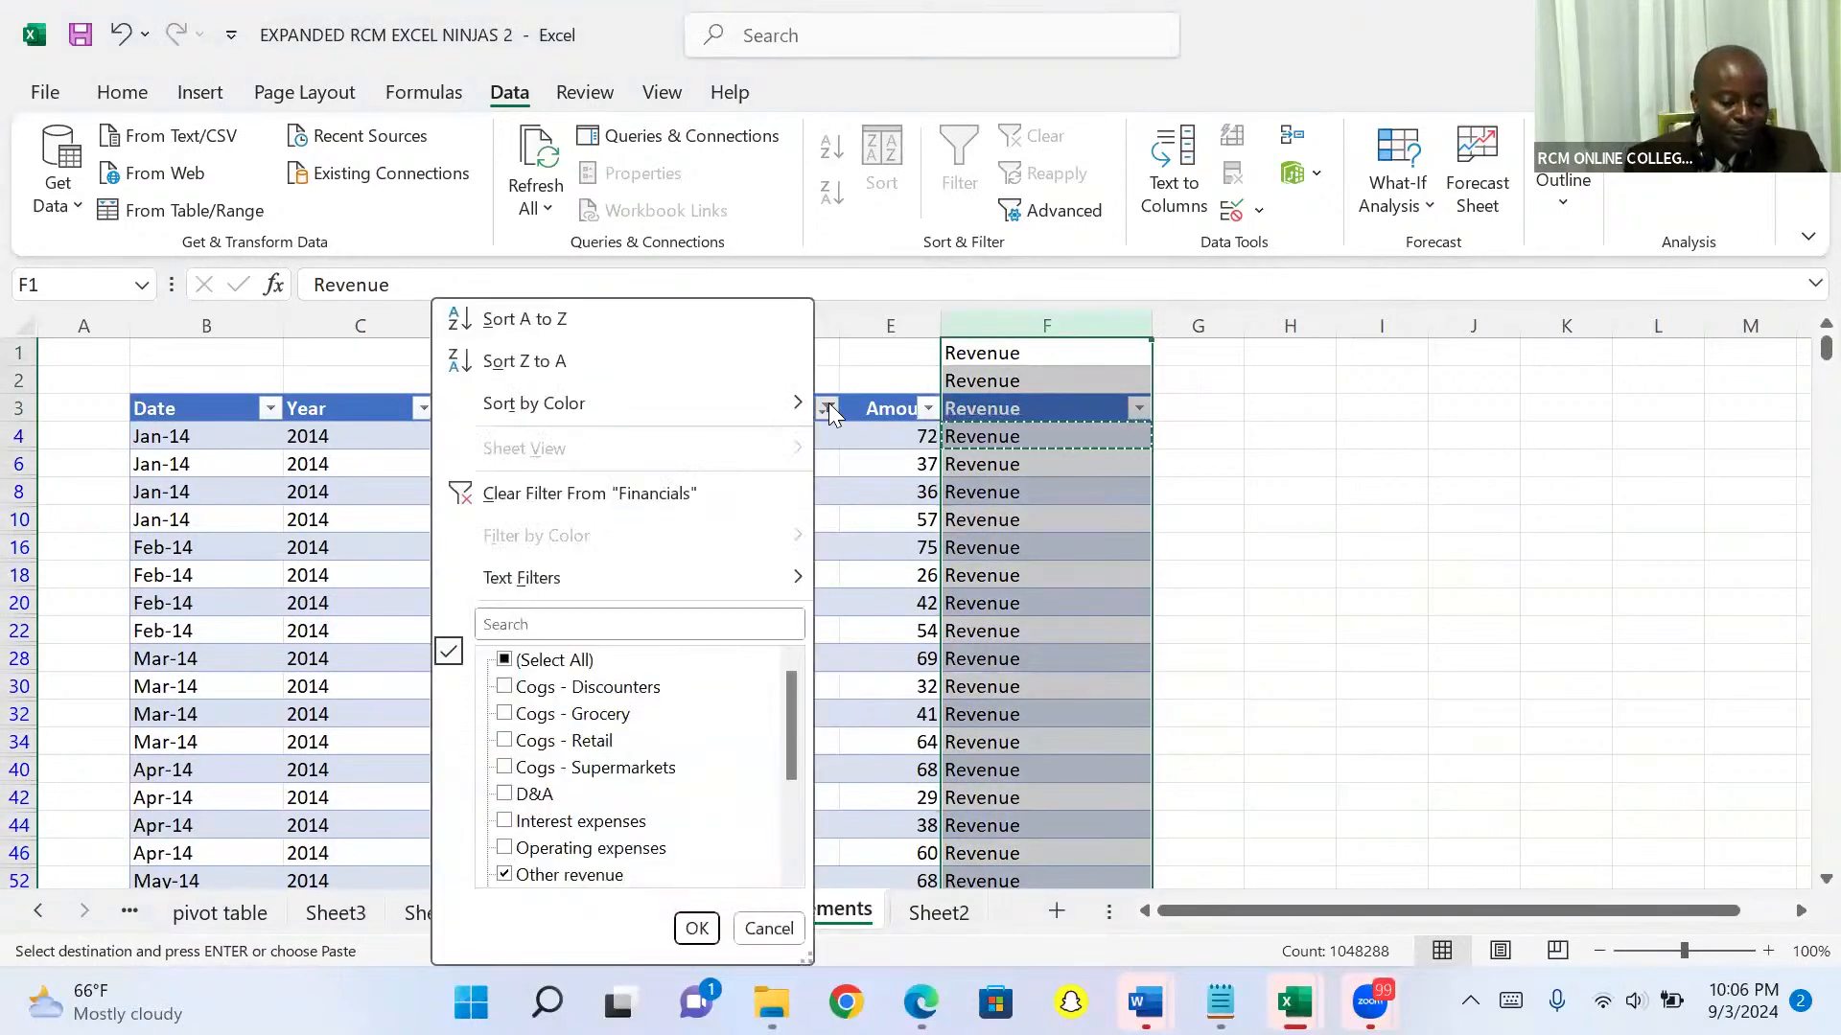
click(564, 616)
text(co)
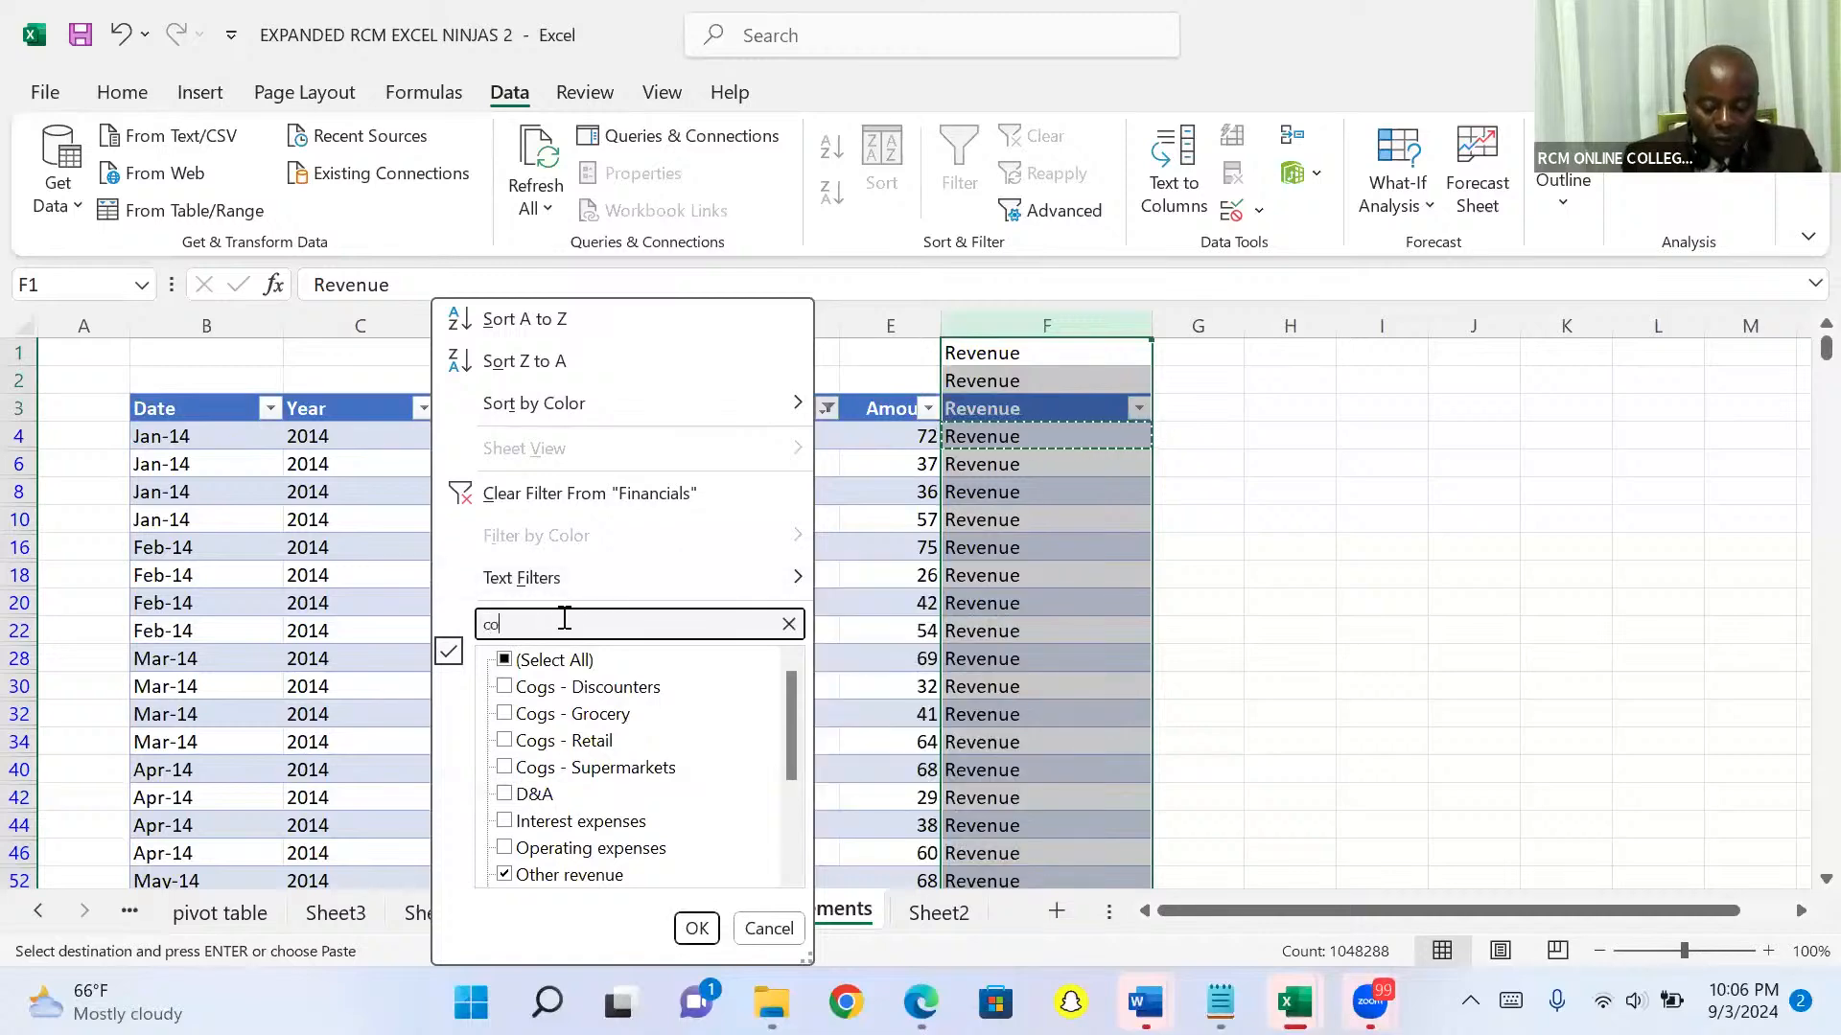
text(gs)
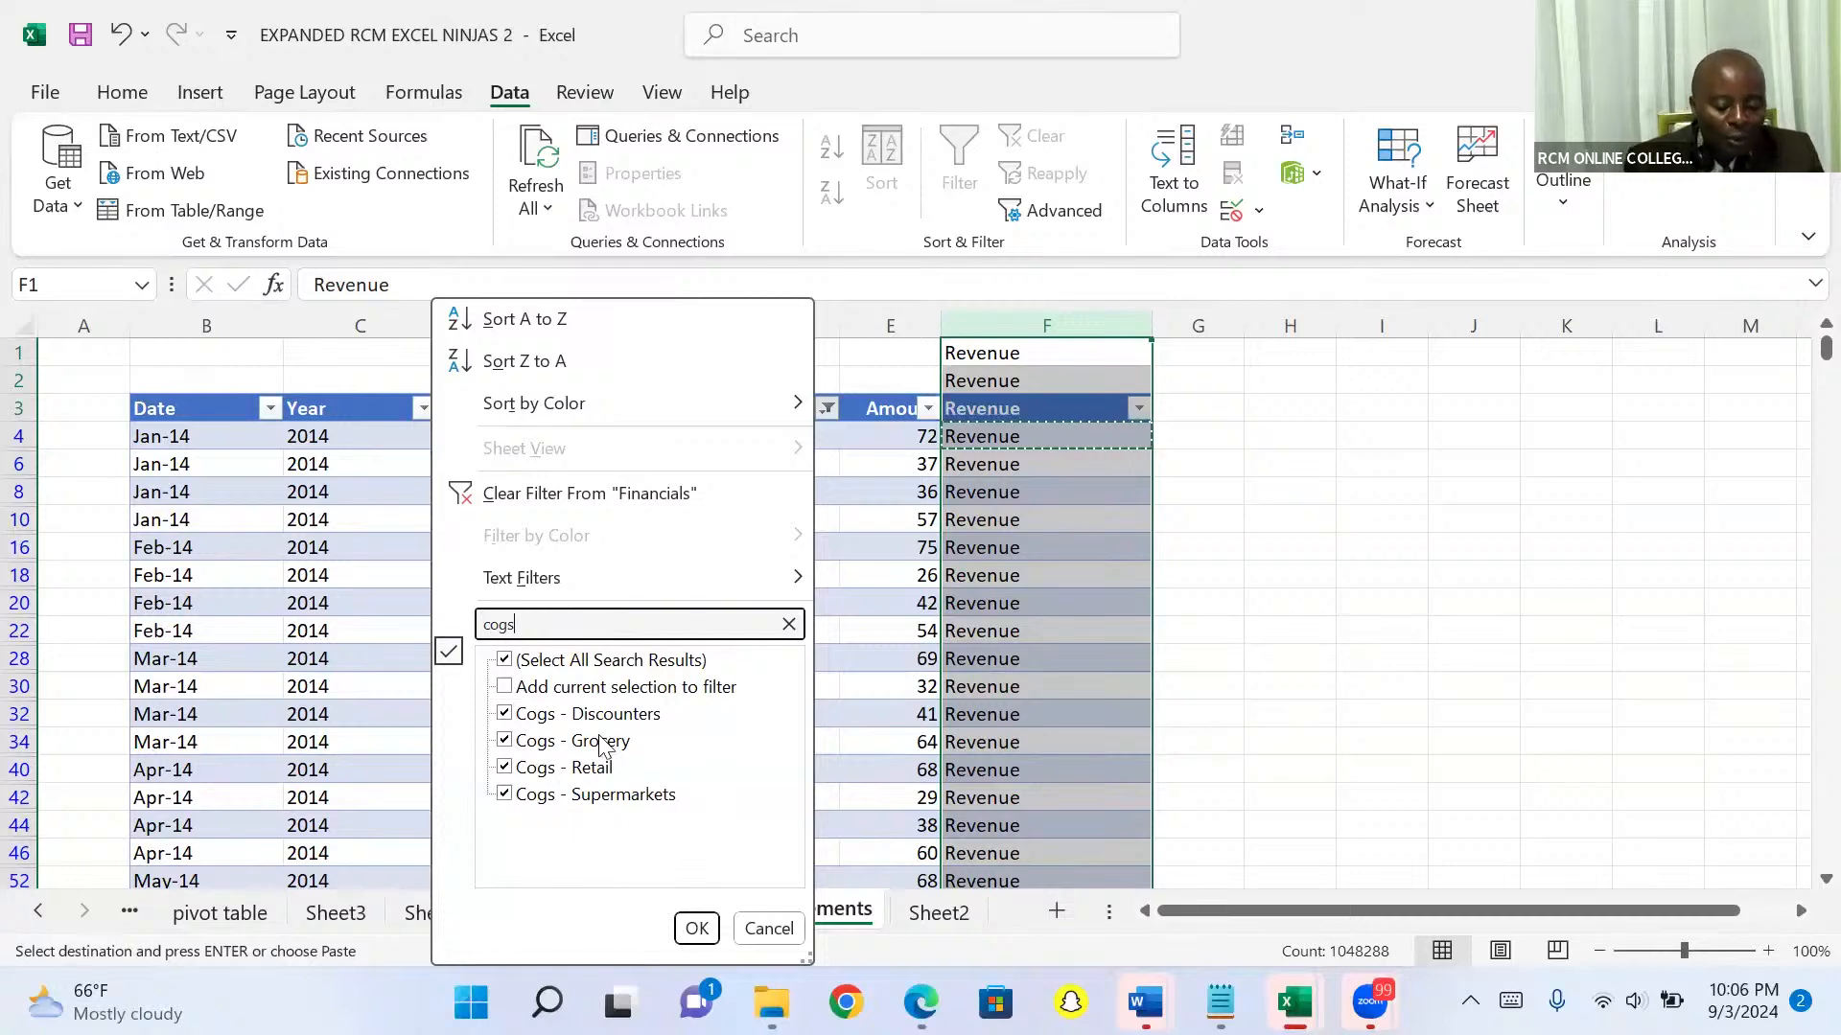
click(696, 928)
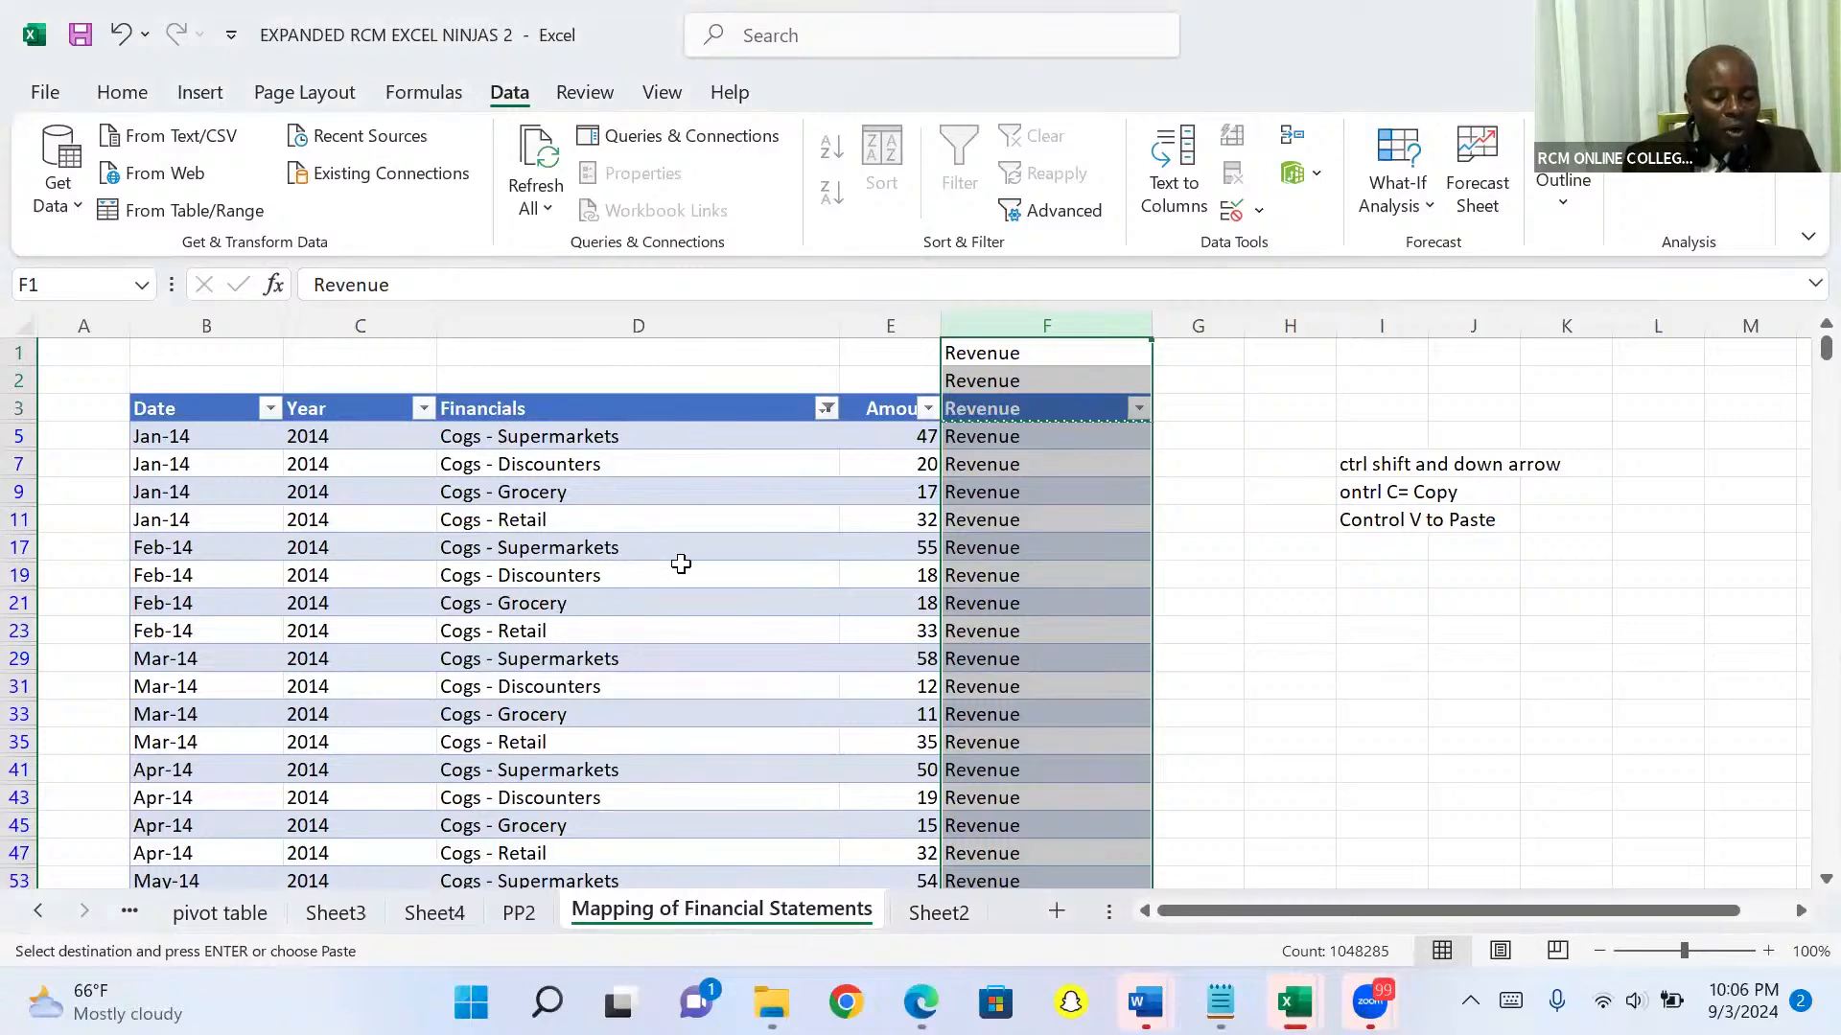
Enter Cost of goods sold as the category in F5, the first filtered cogs row
click(972, 440)
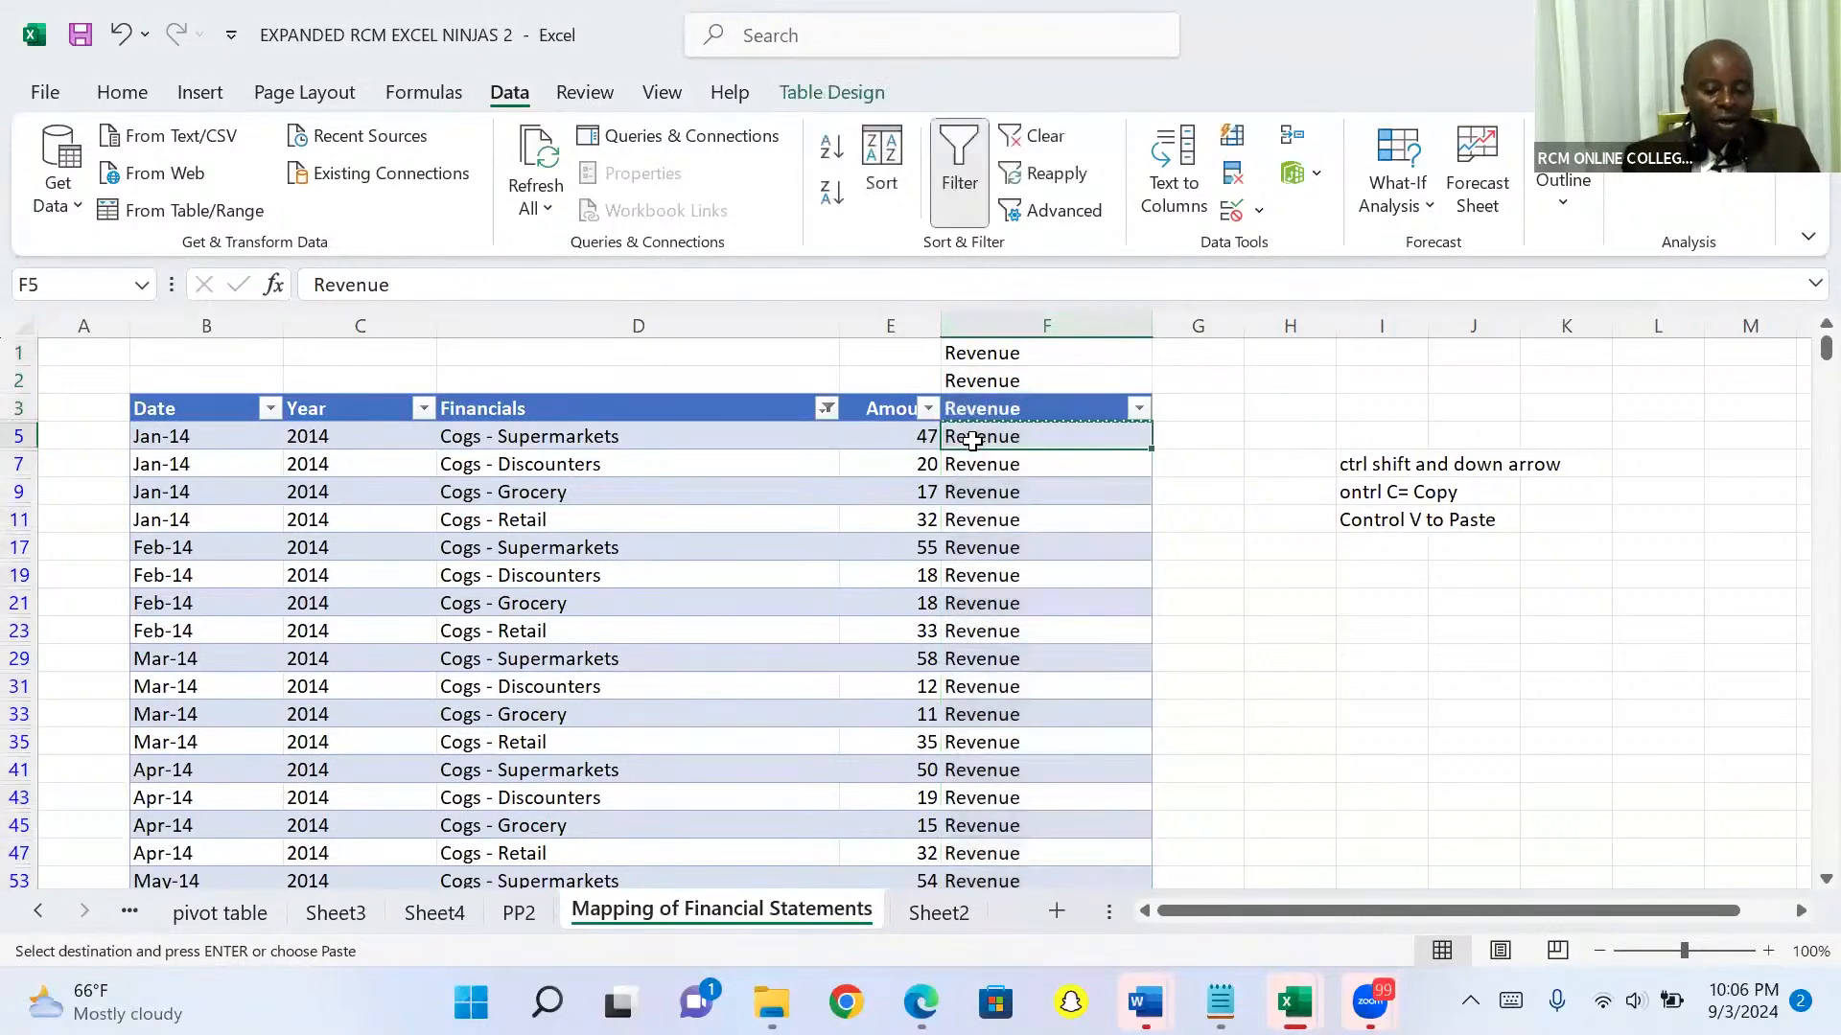
key(Escape)
text(Co)
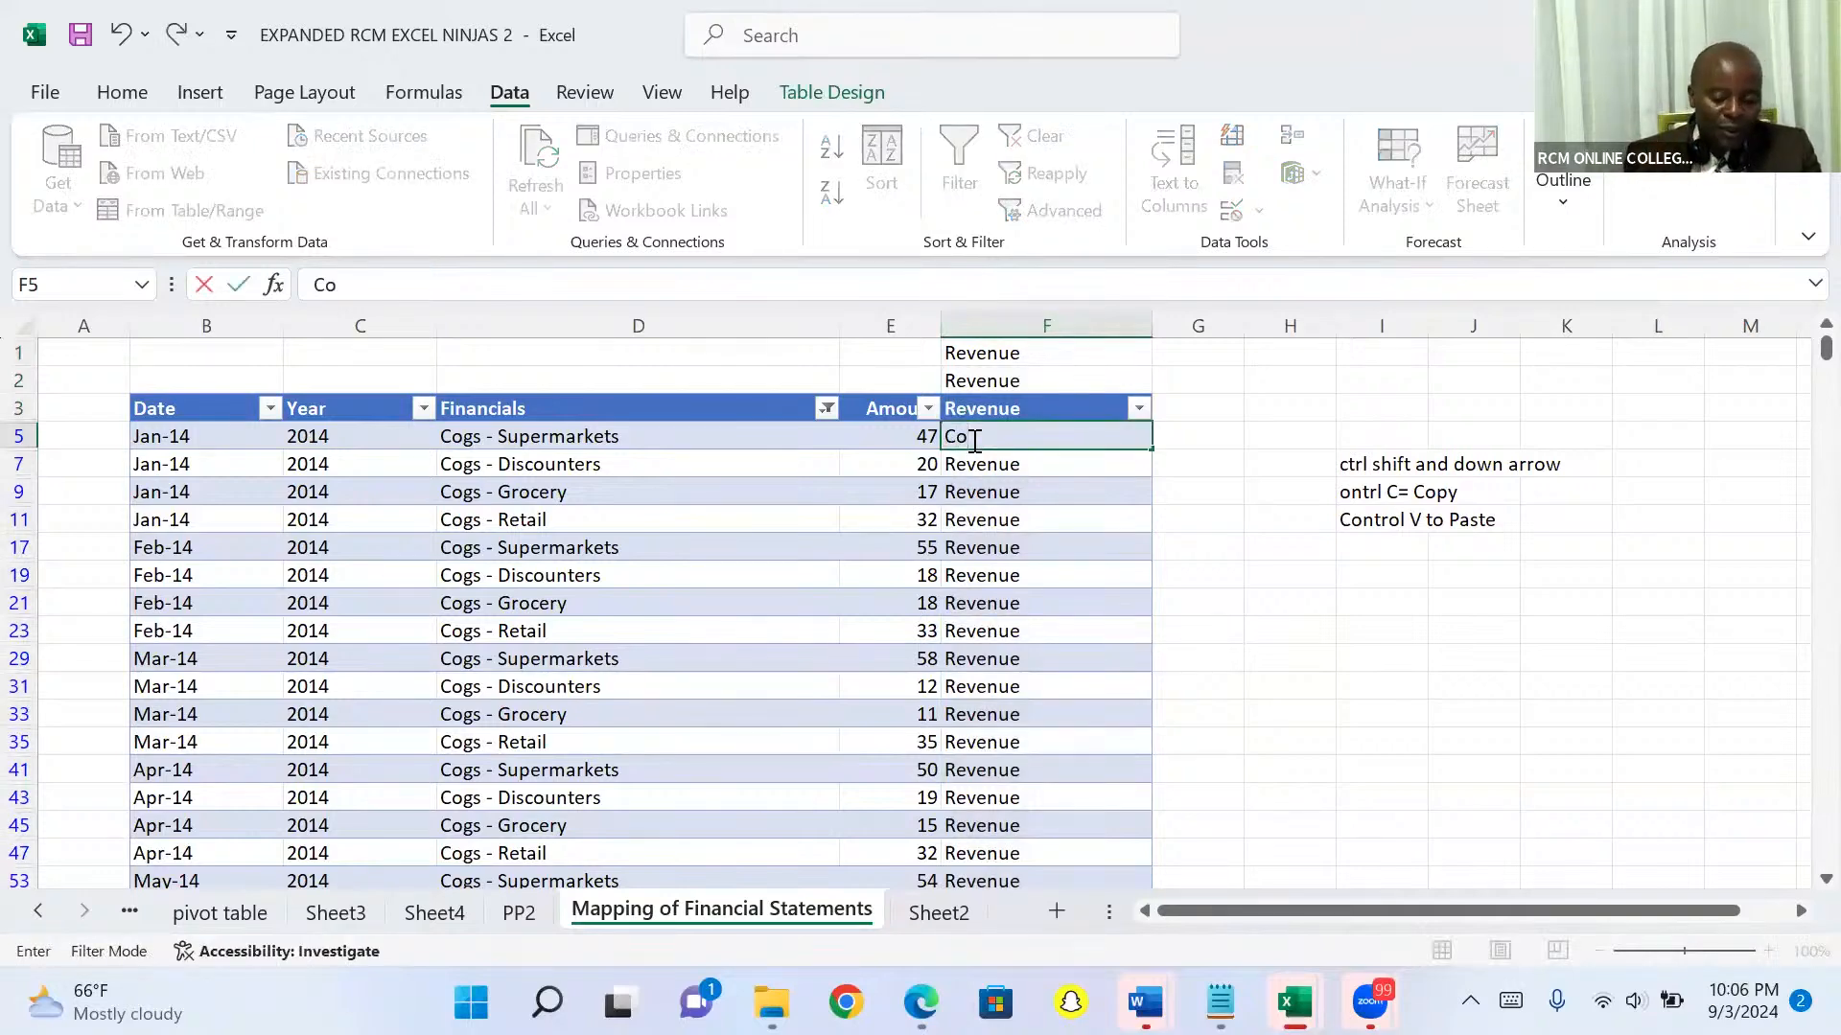
text(st o)
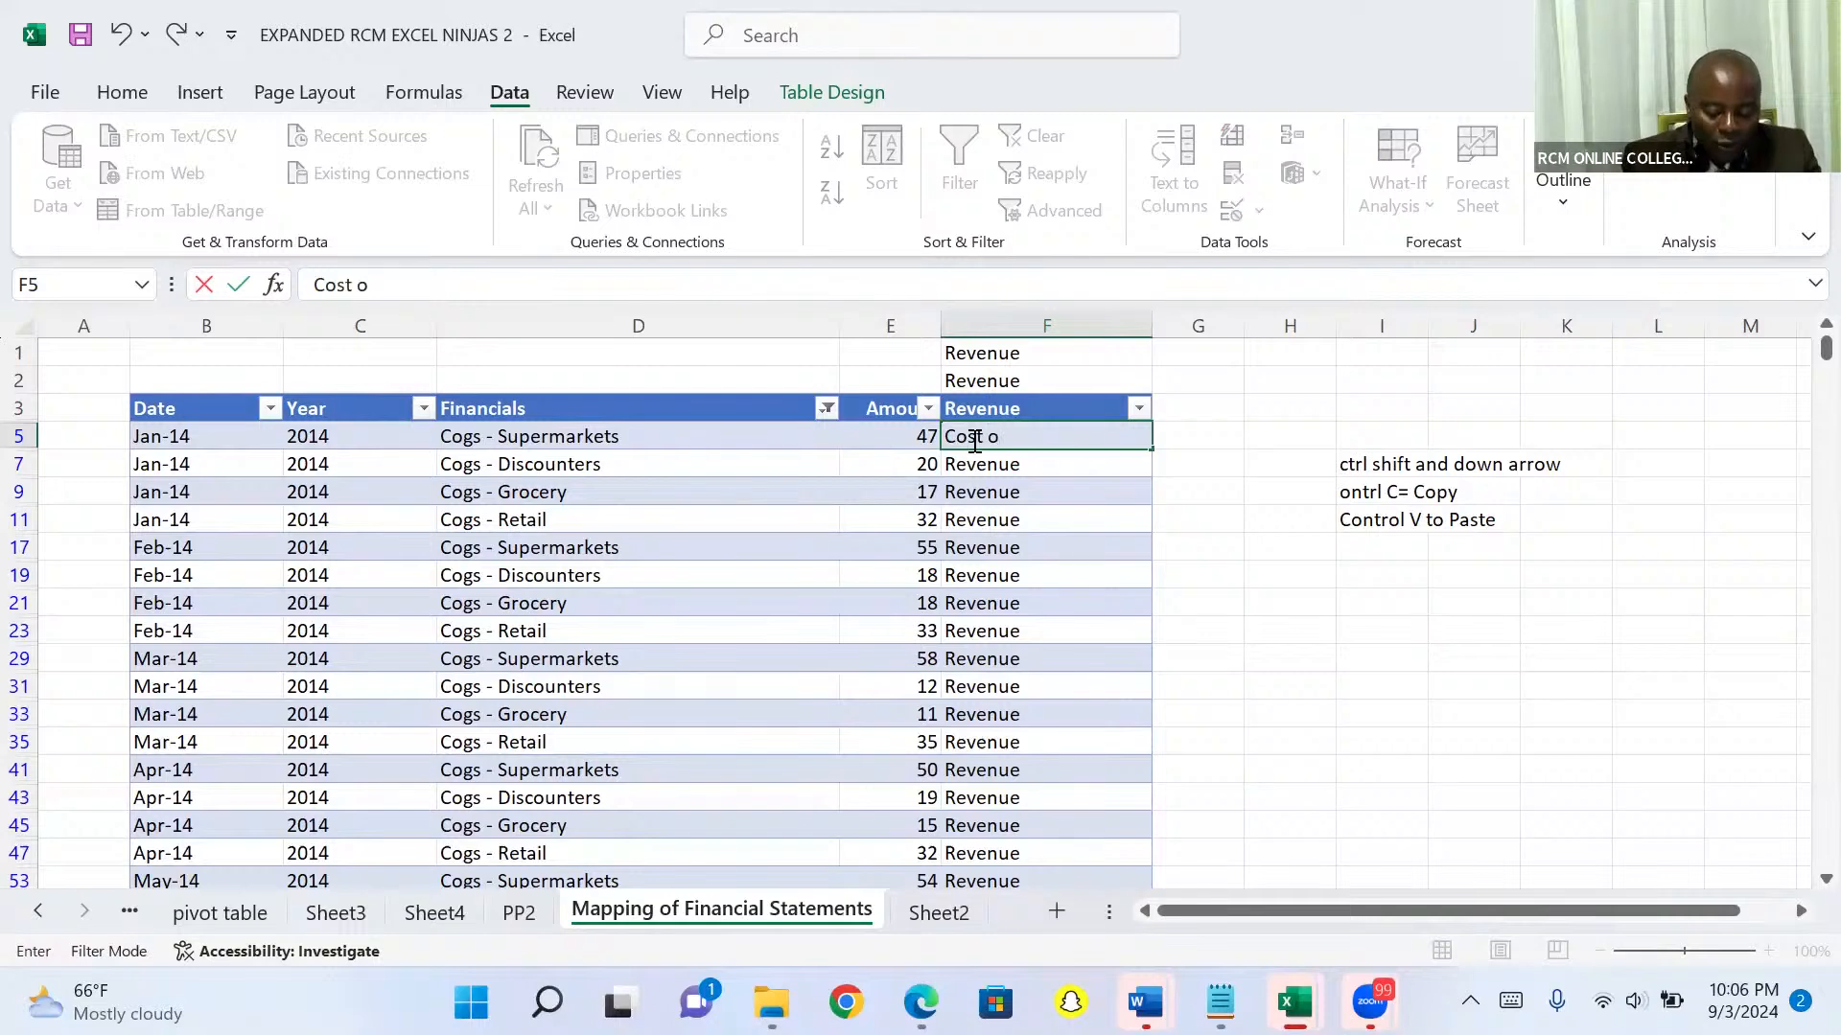
text(f goo)
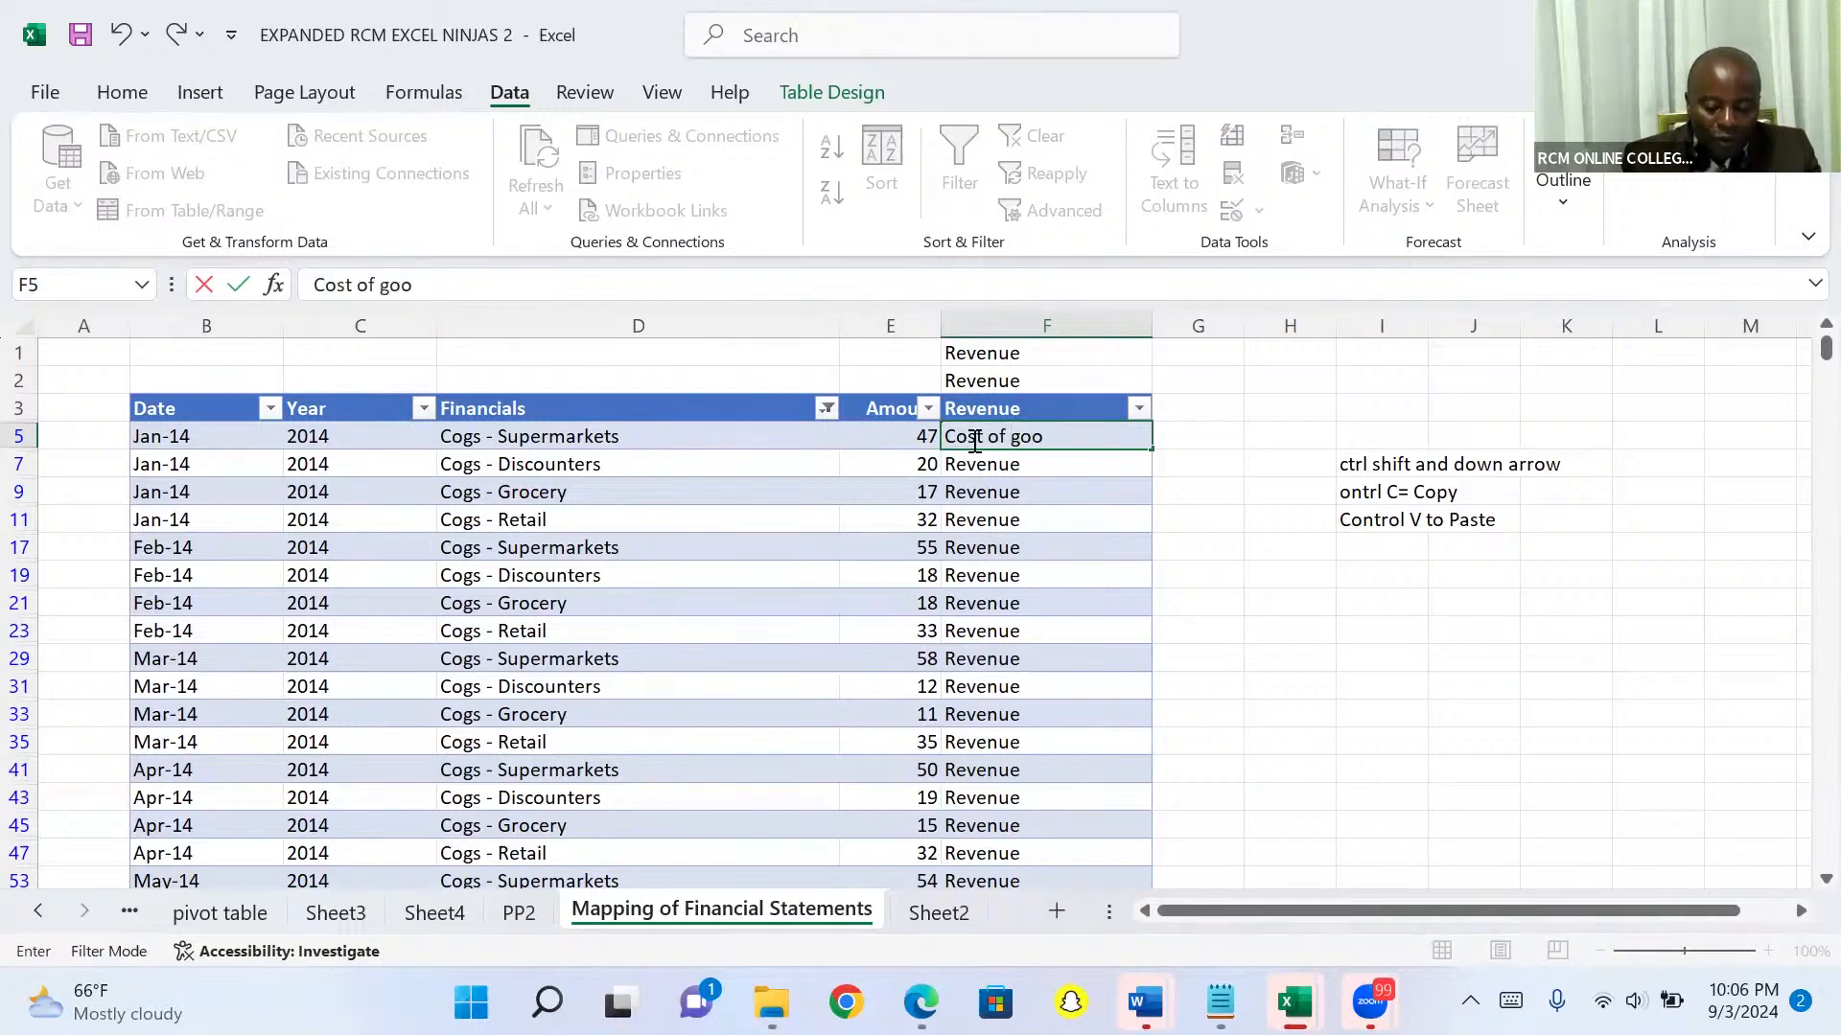
text(ds sold)
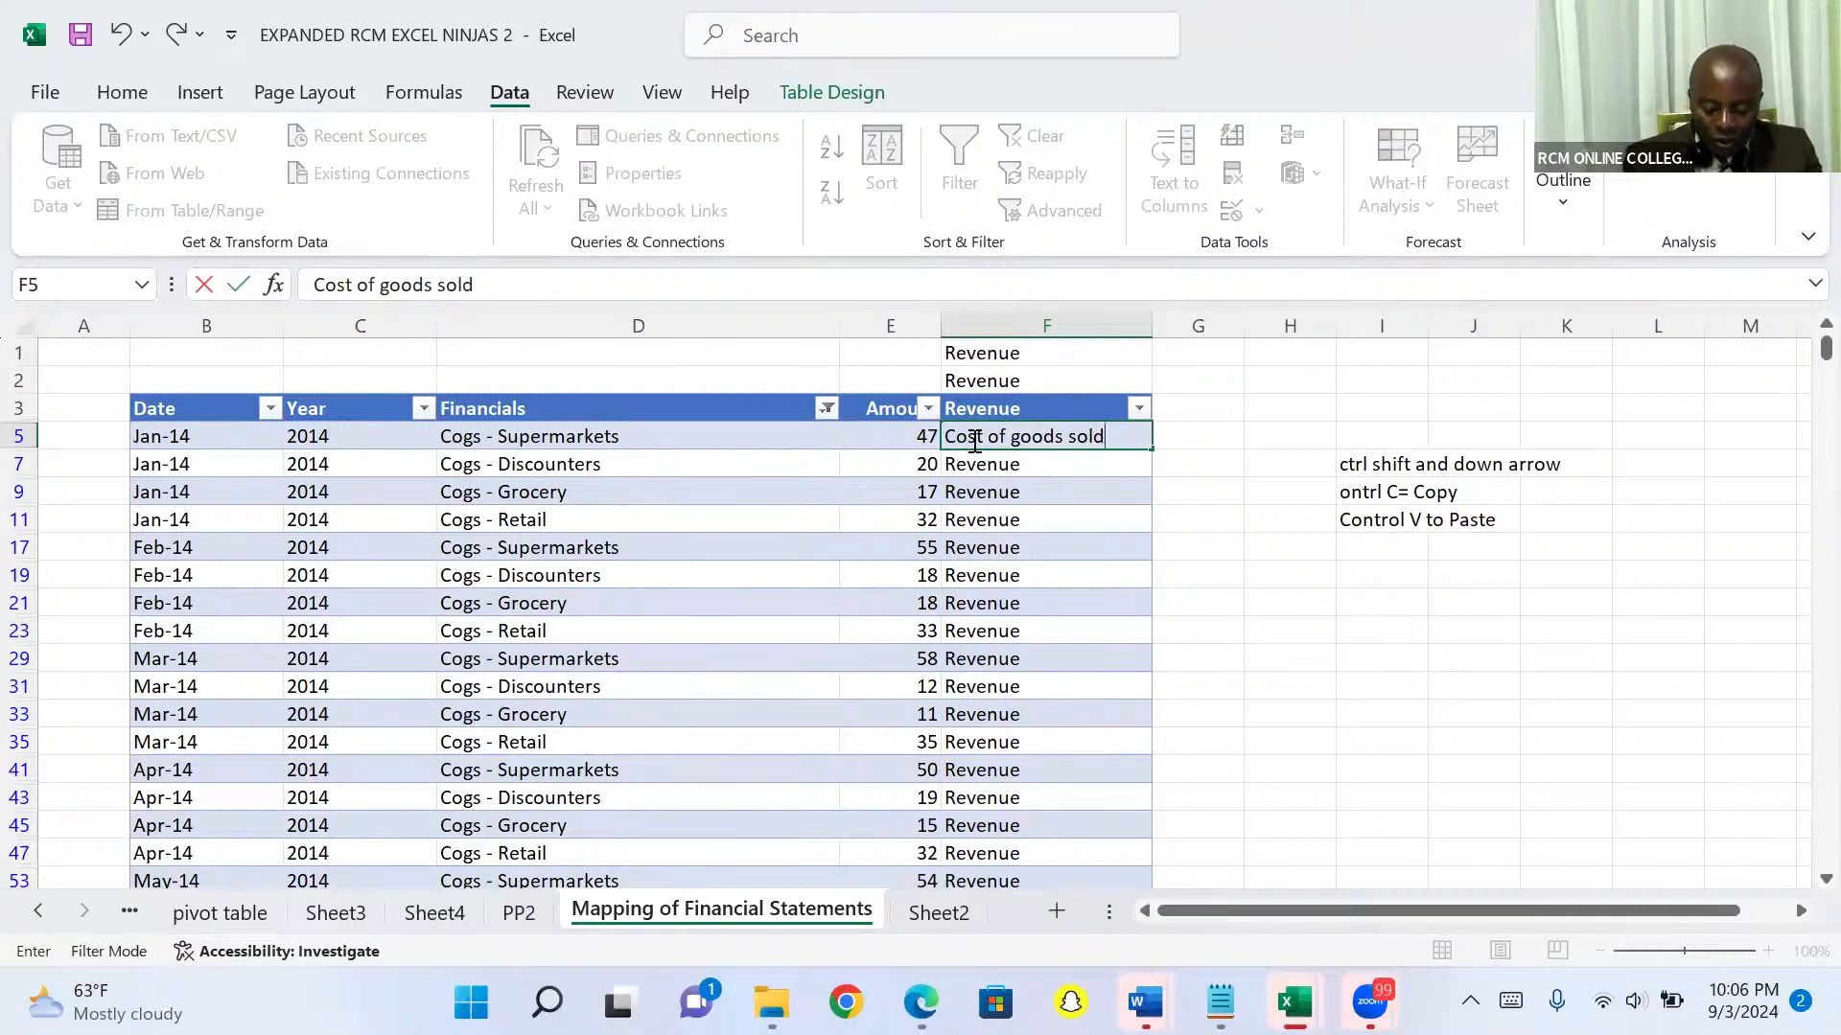
key(ctrl+Return)
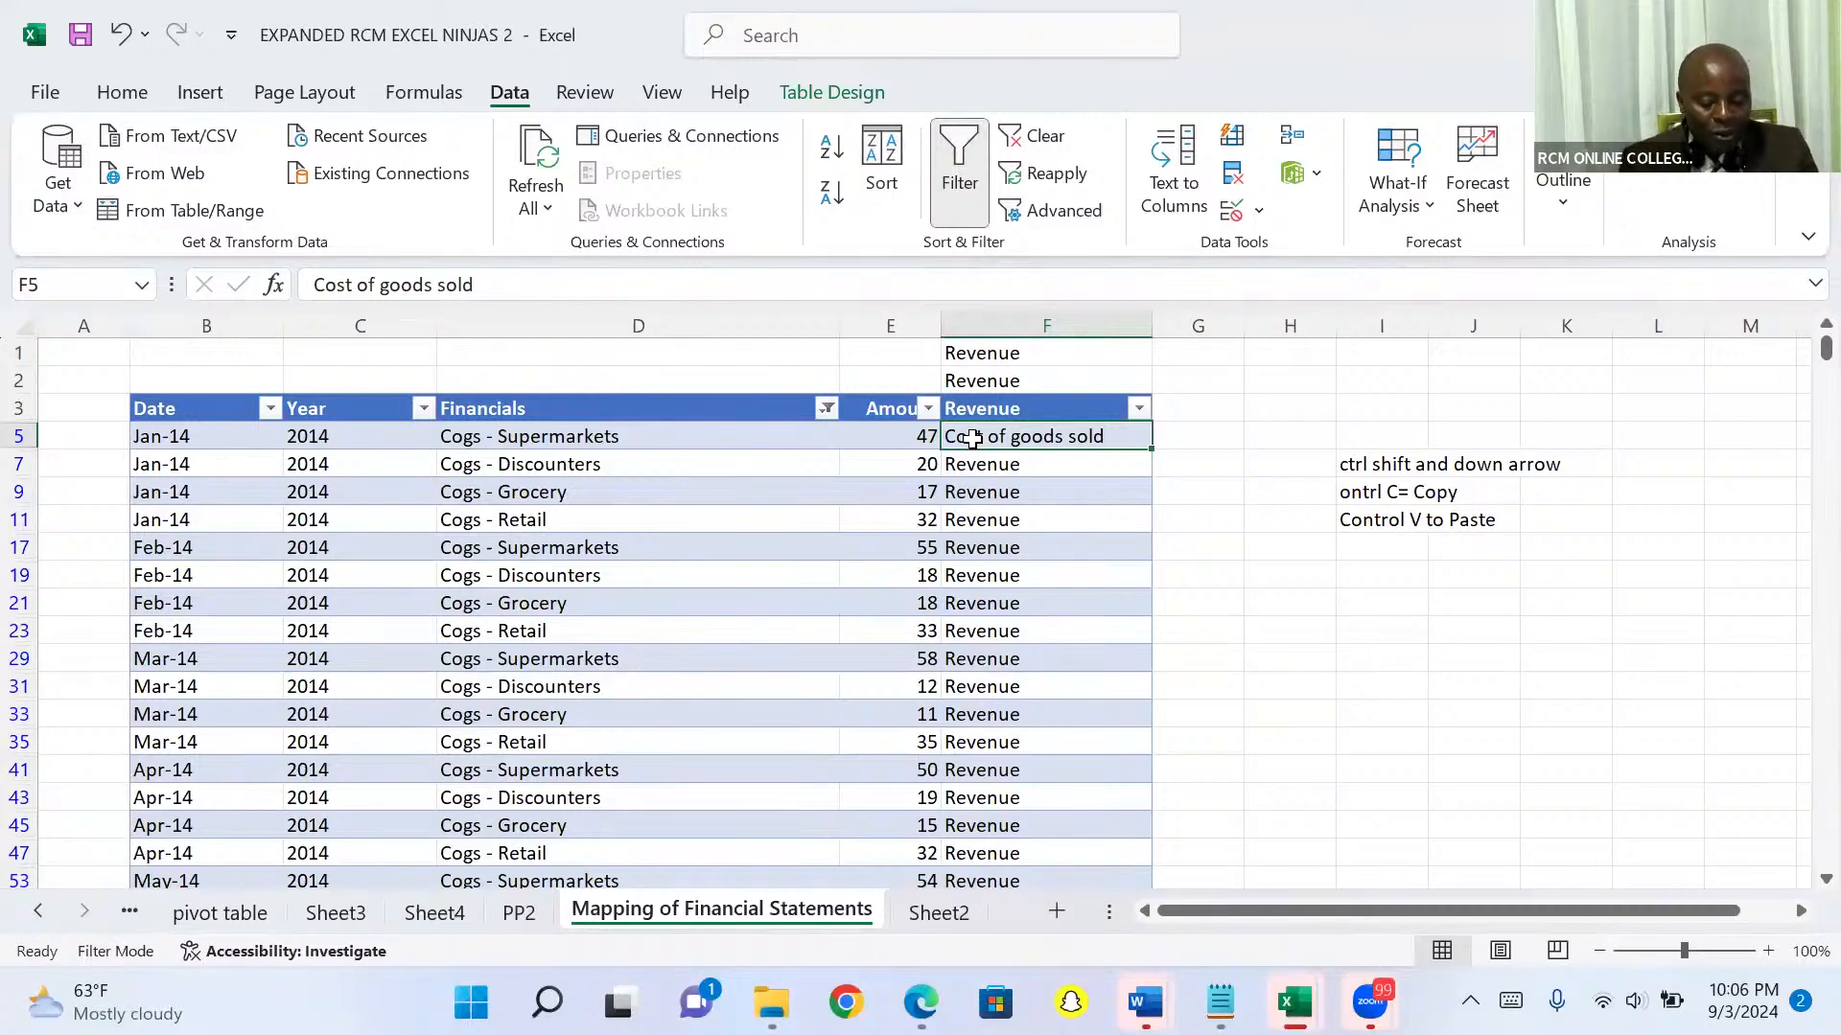
Copy the Cost of goods sold entry from F5 and paste it over the whole of column F
key(ctrl+c)
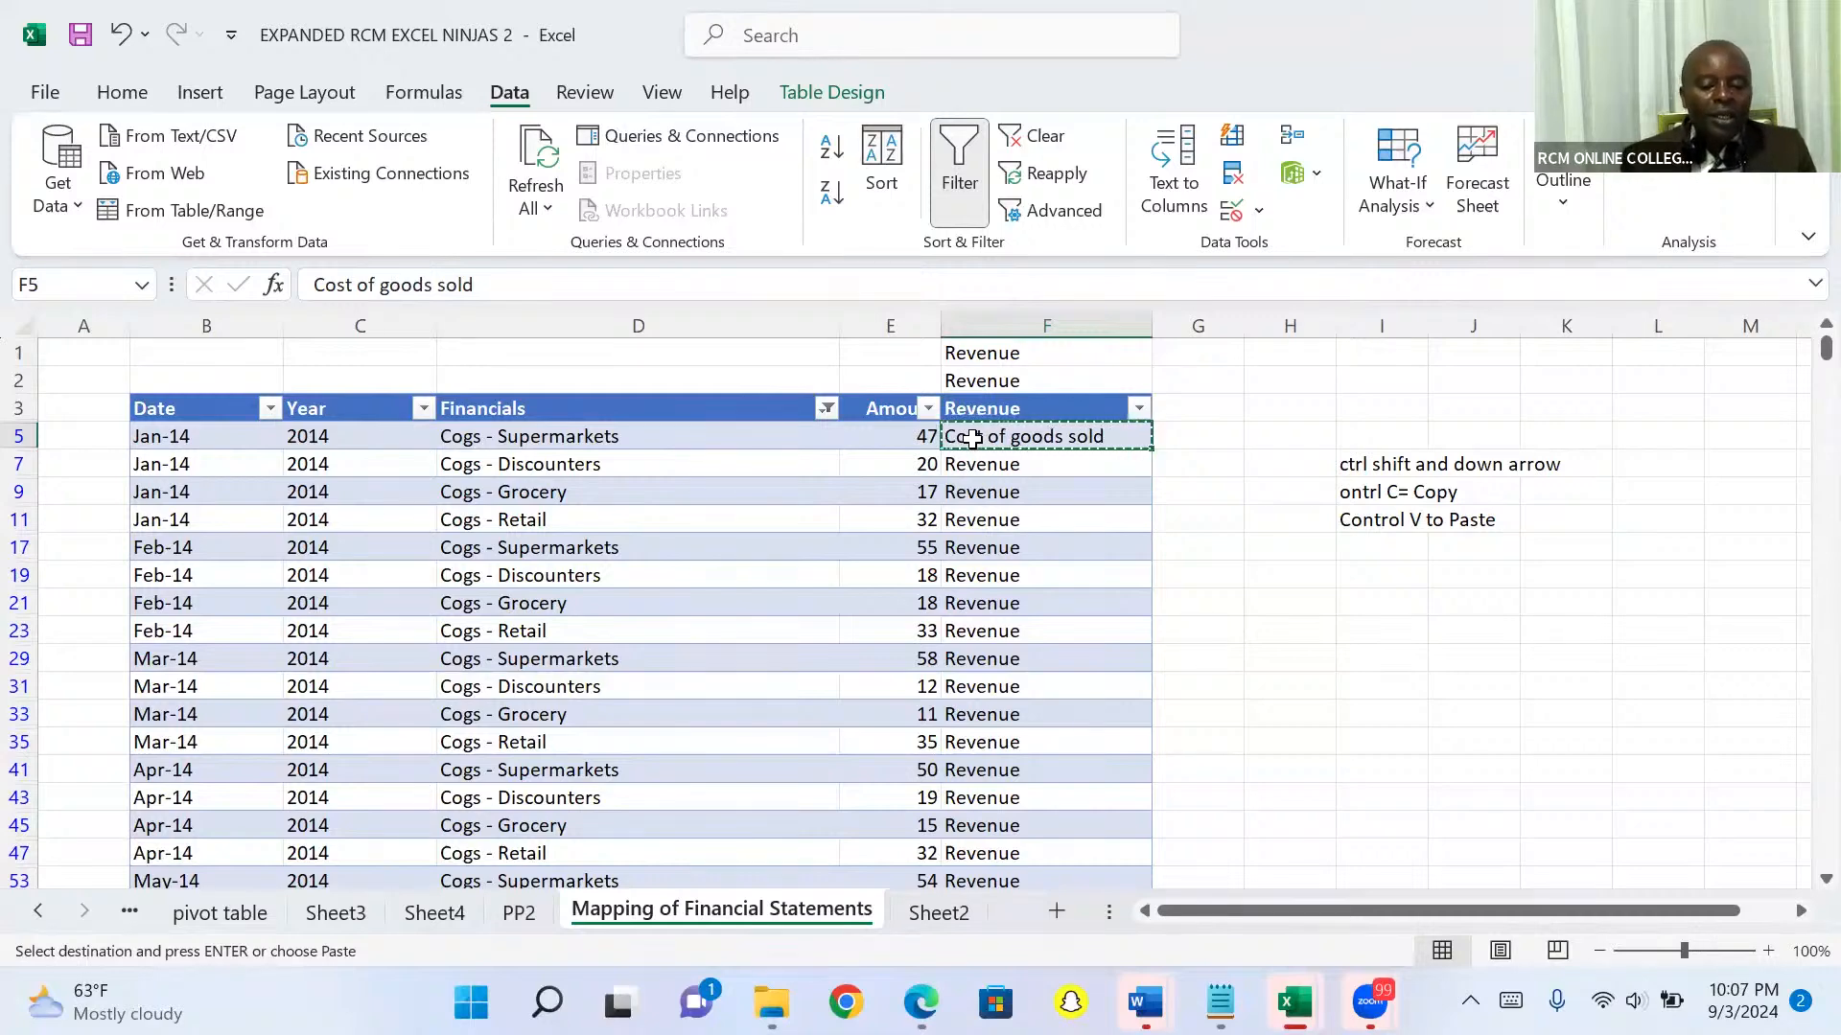
click(1036, 320)
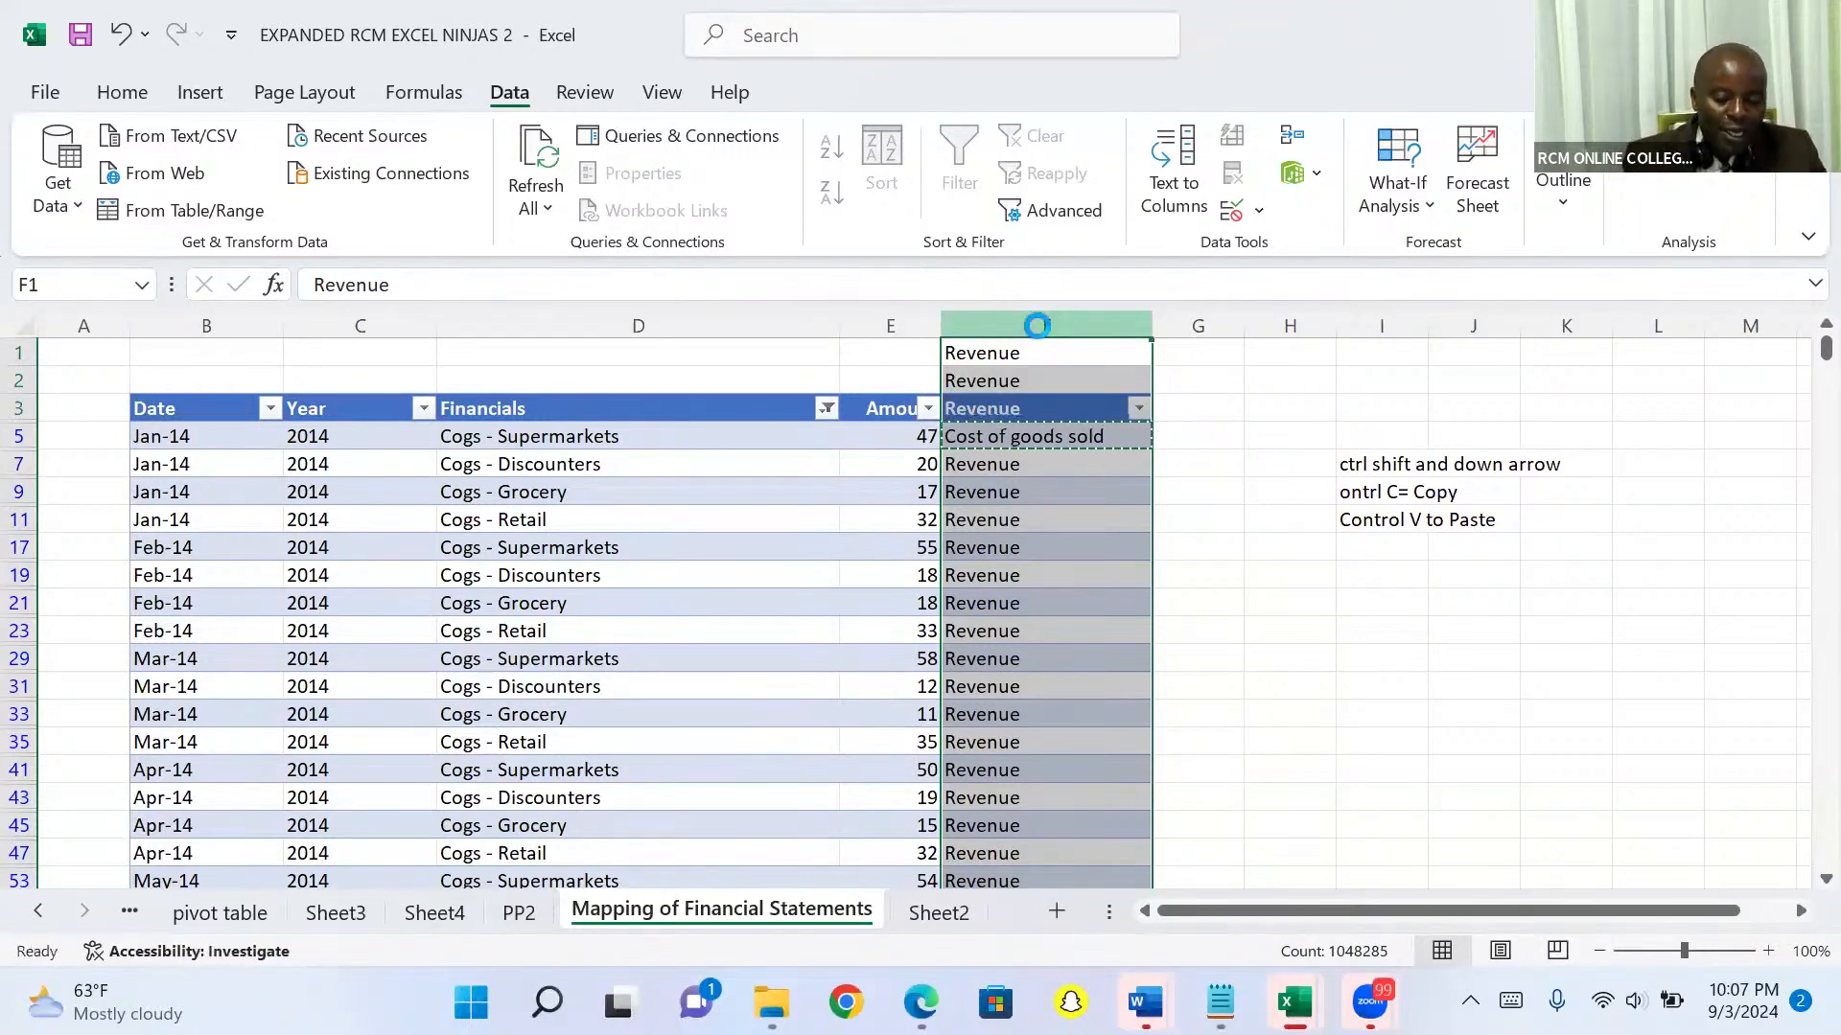
key(ctrl+v)
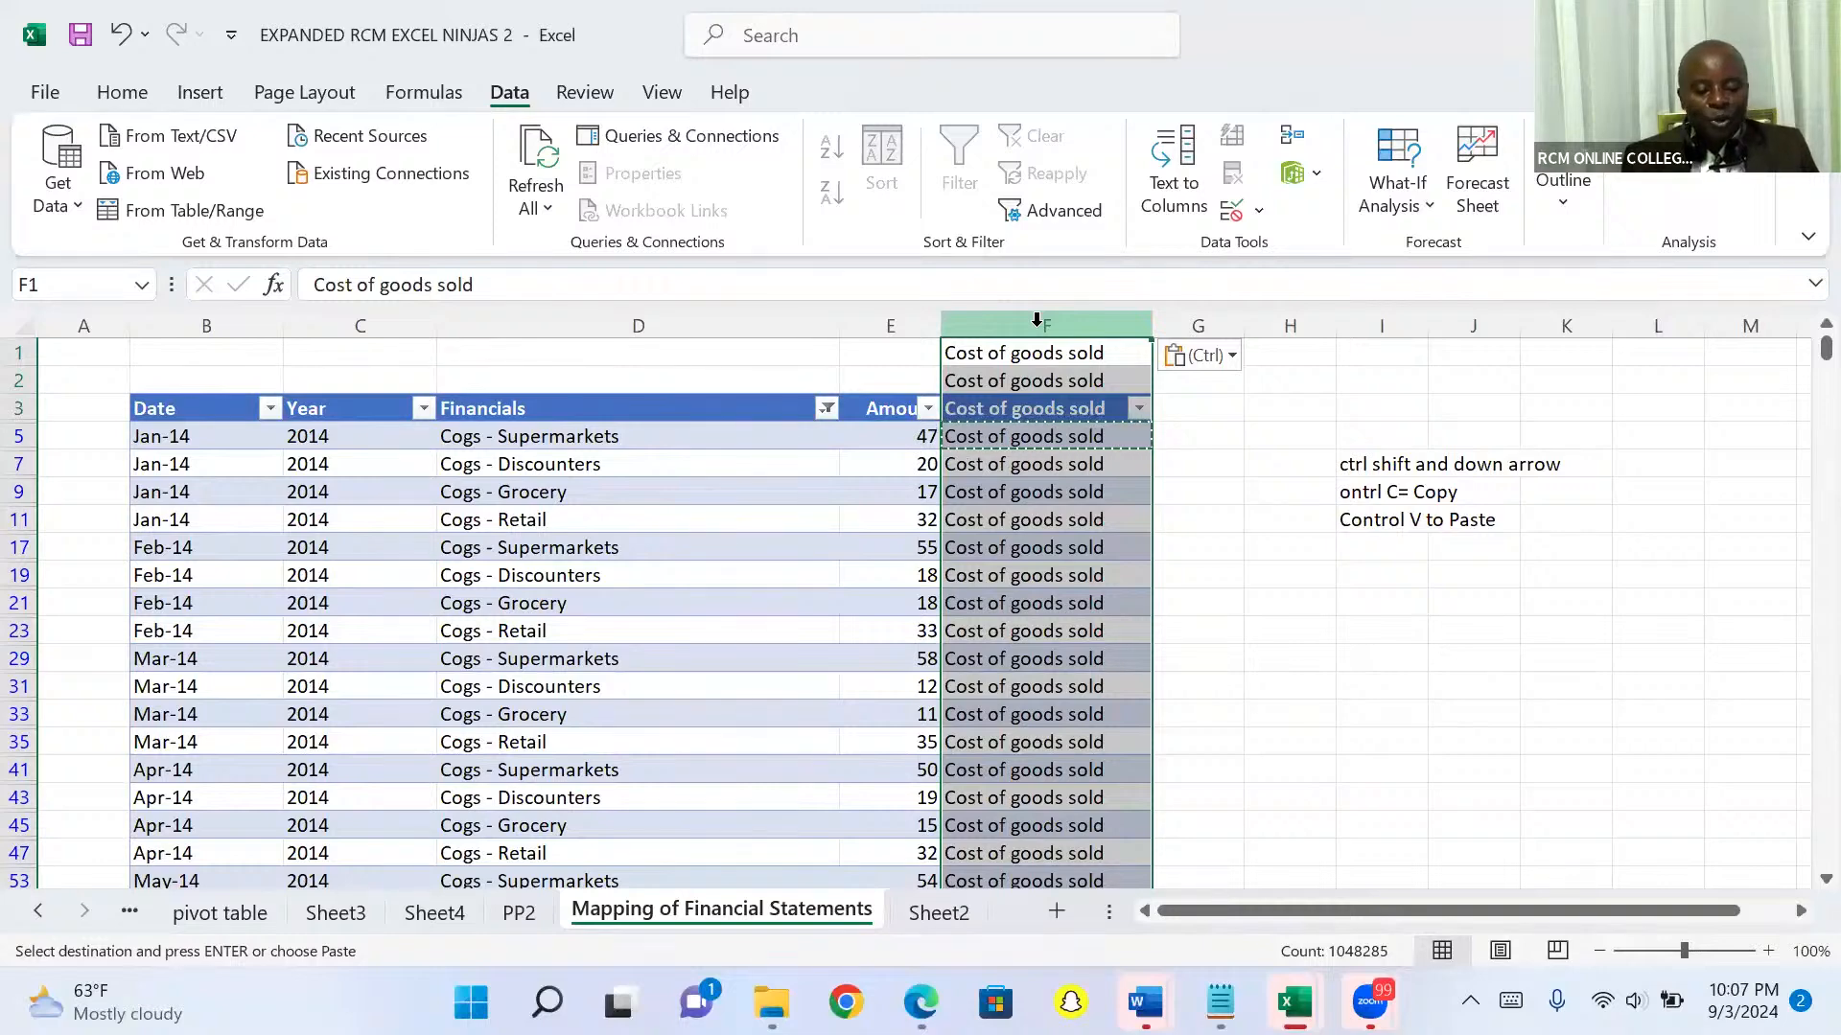
Filter the Financials column to the Operating expenses items by searching for "operat"
click(826, 408)
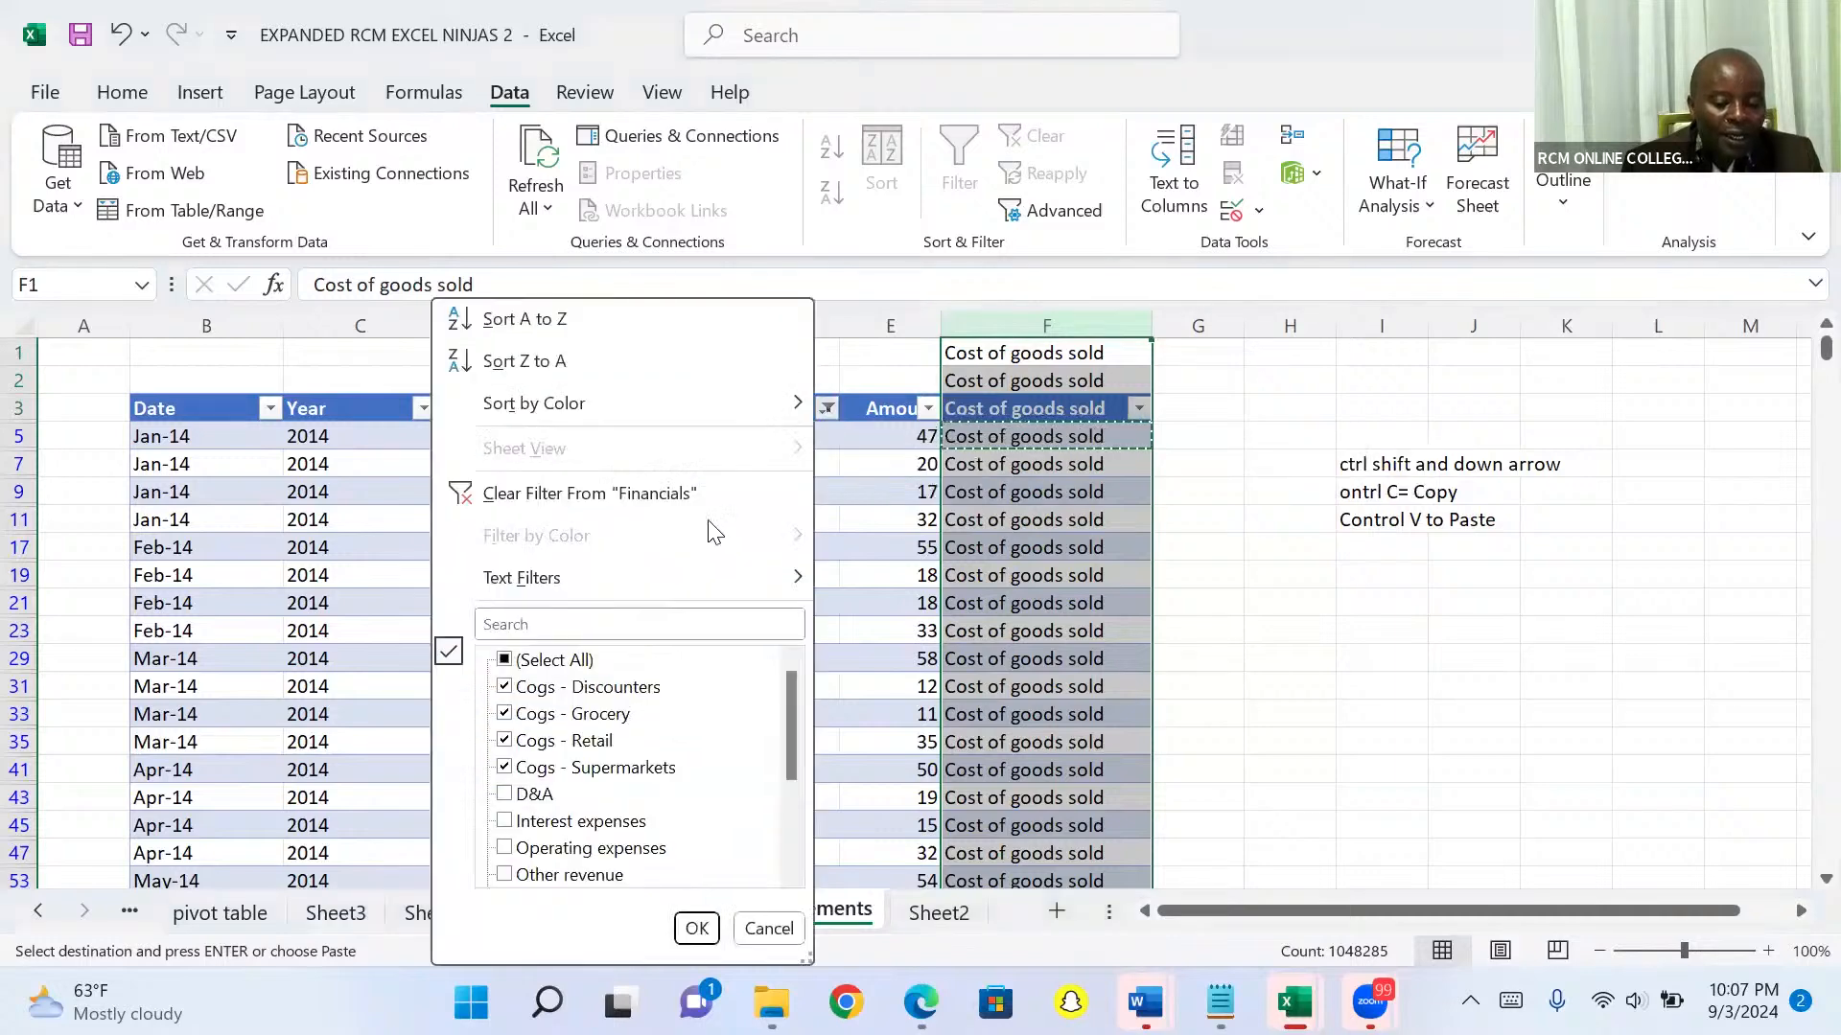
click(610, 620)
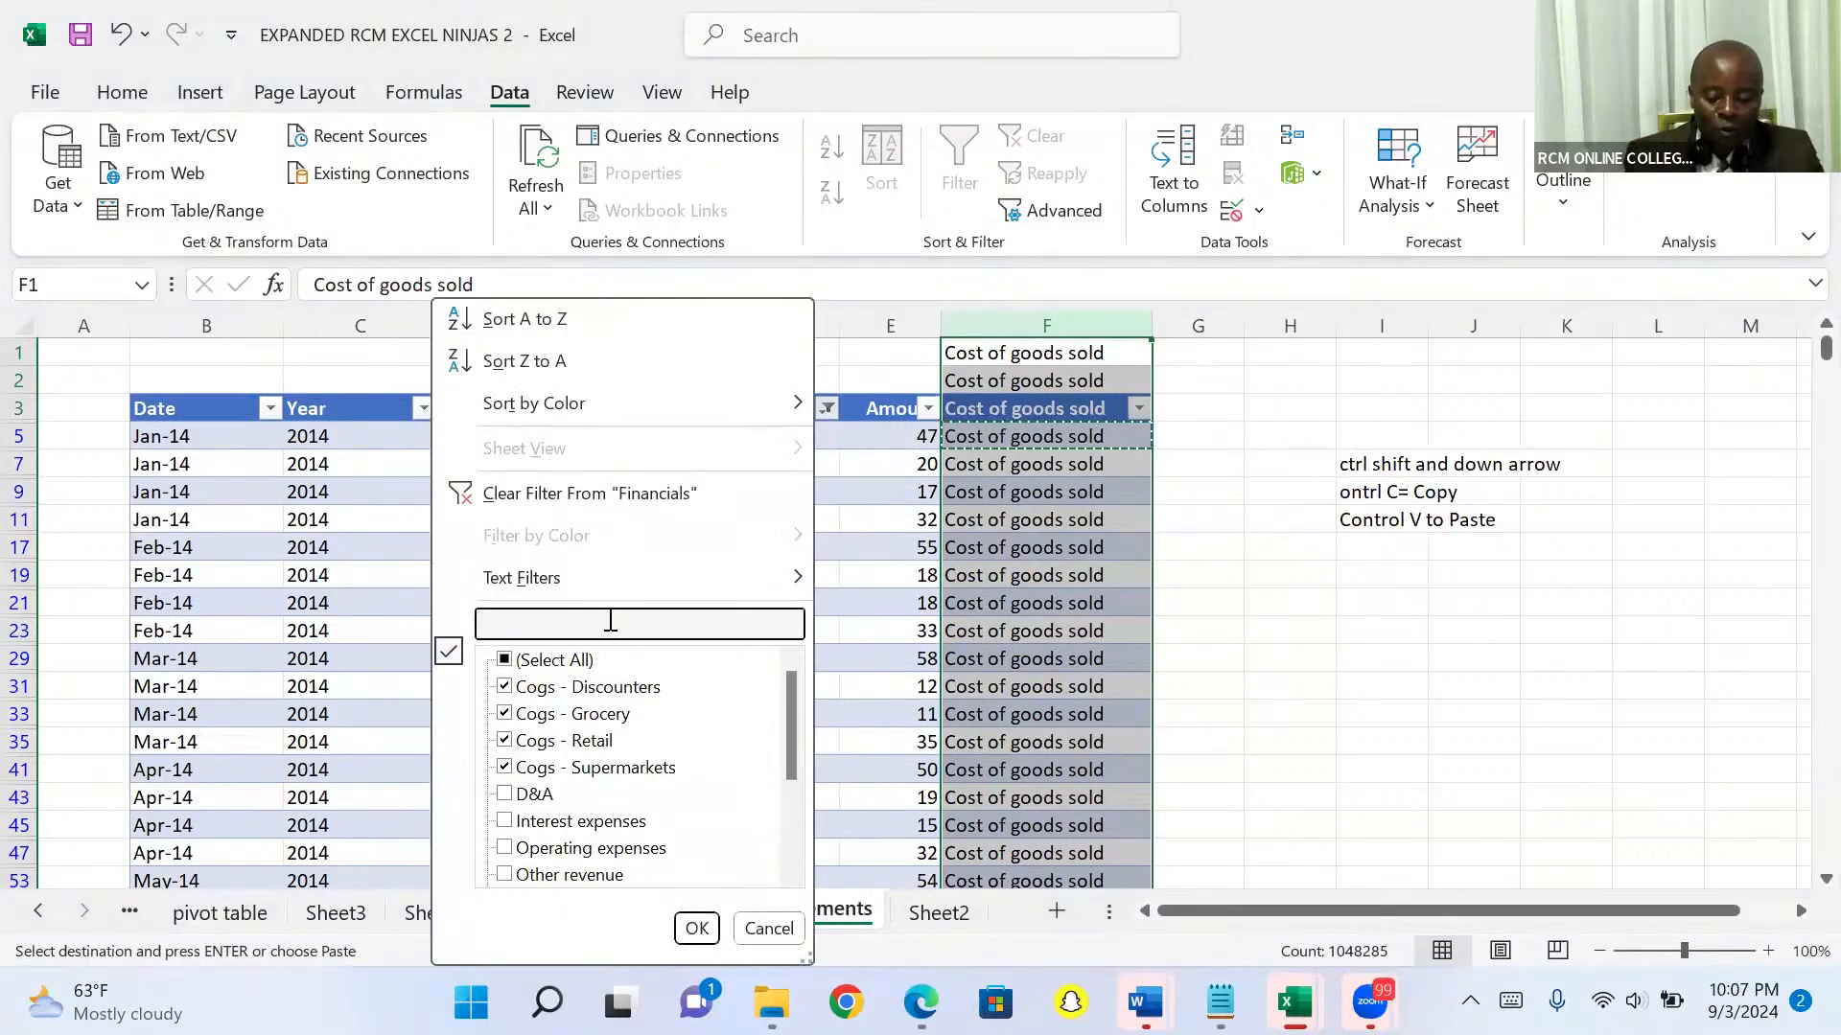
text(o)
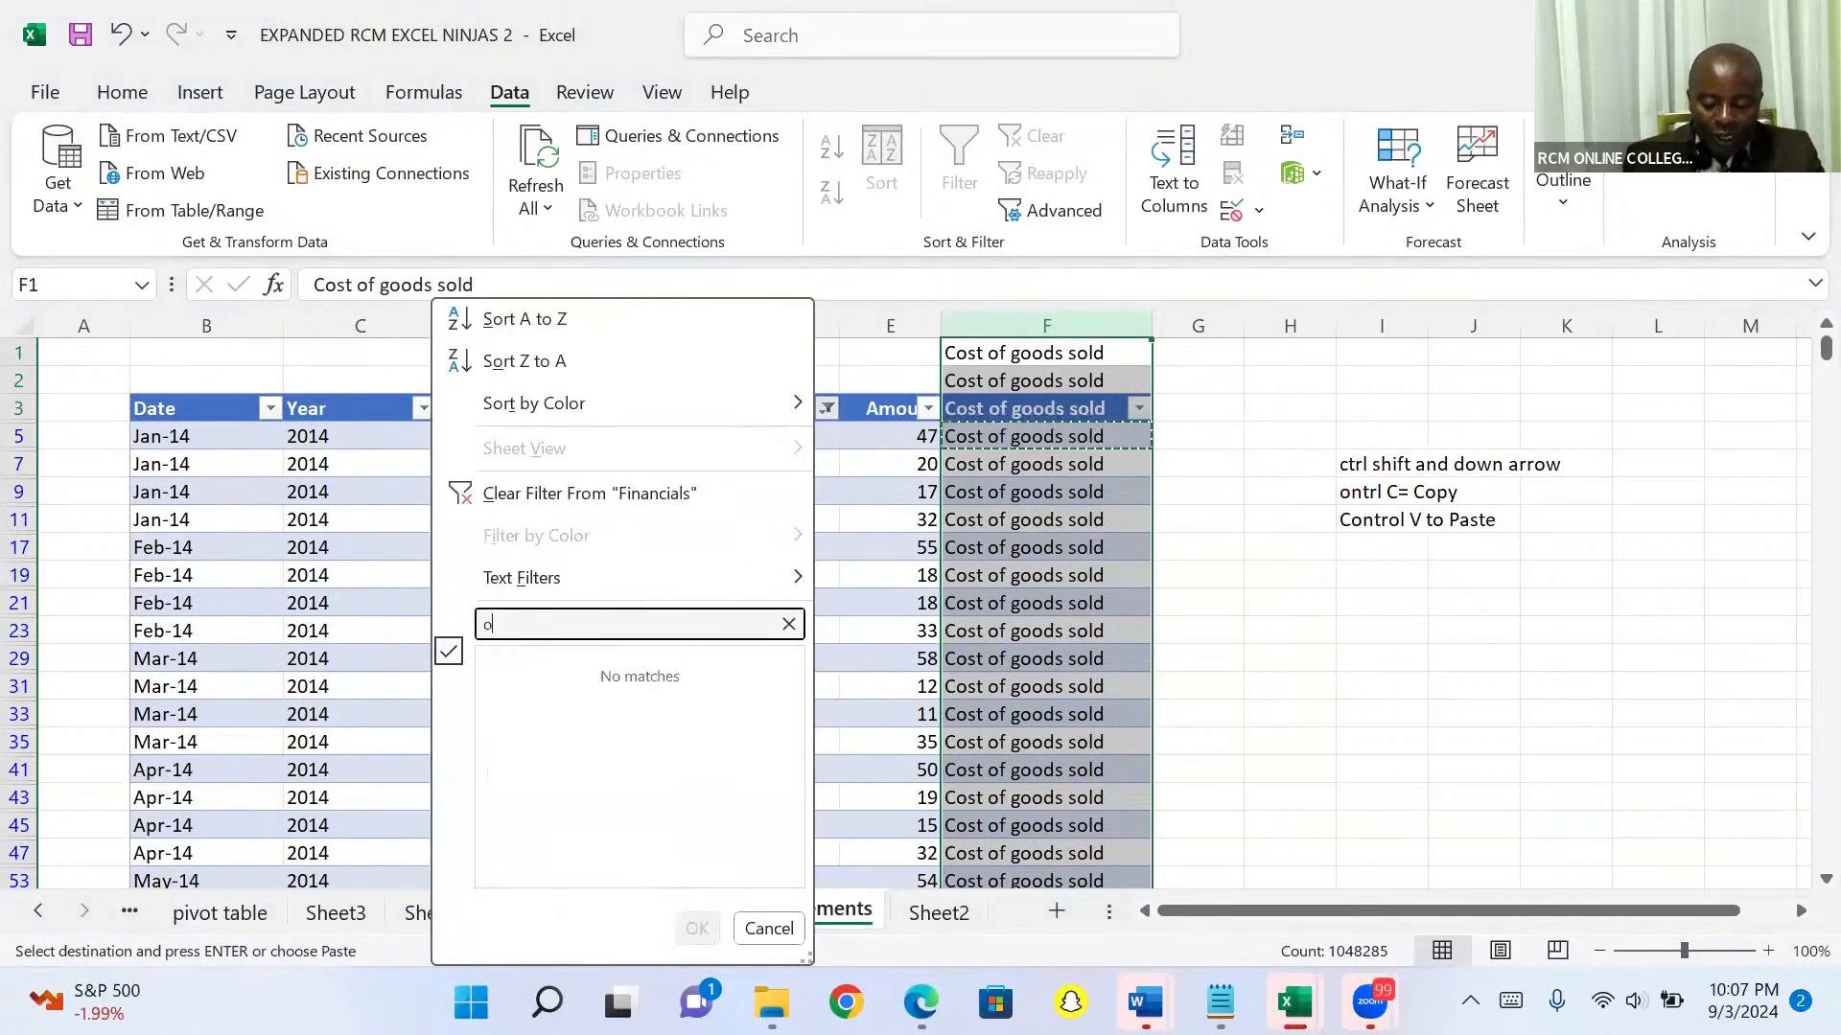
text(pera)
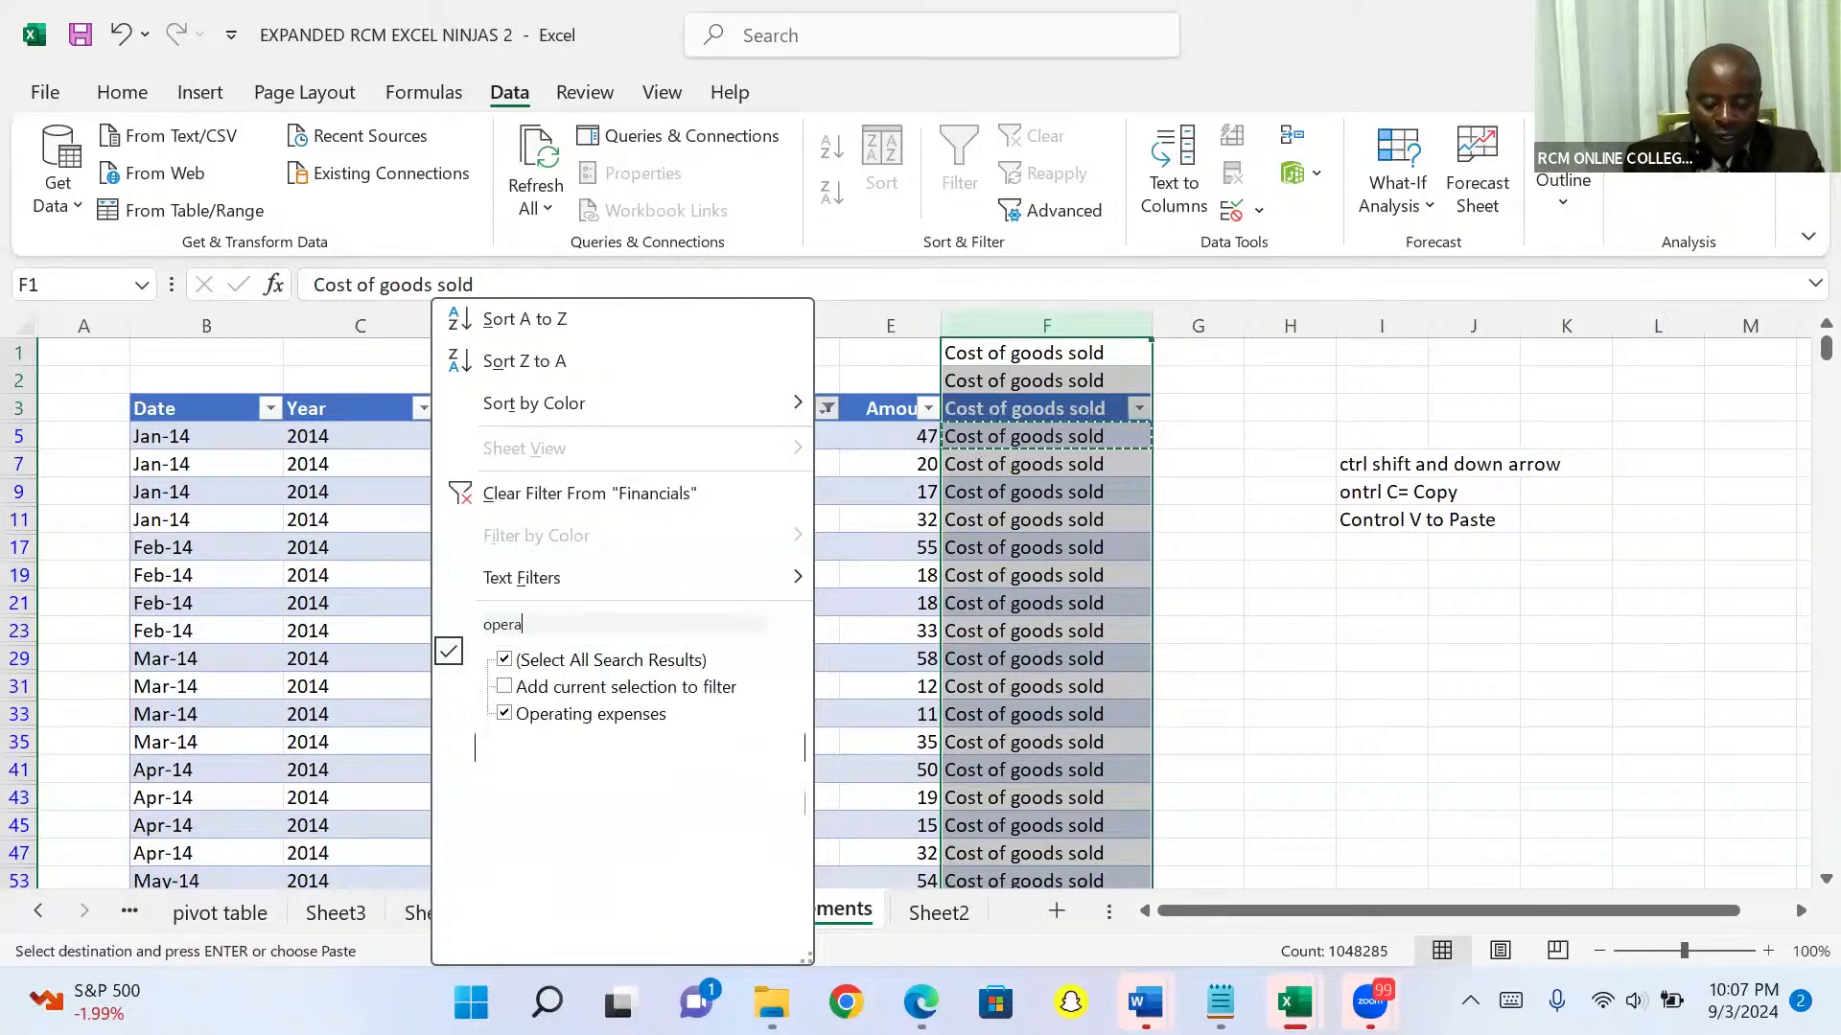
text(t)
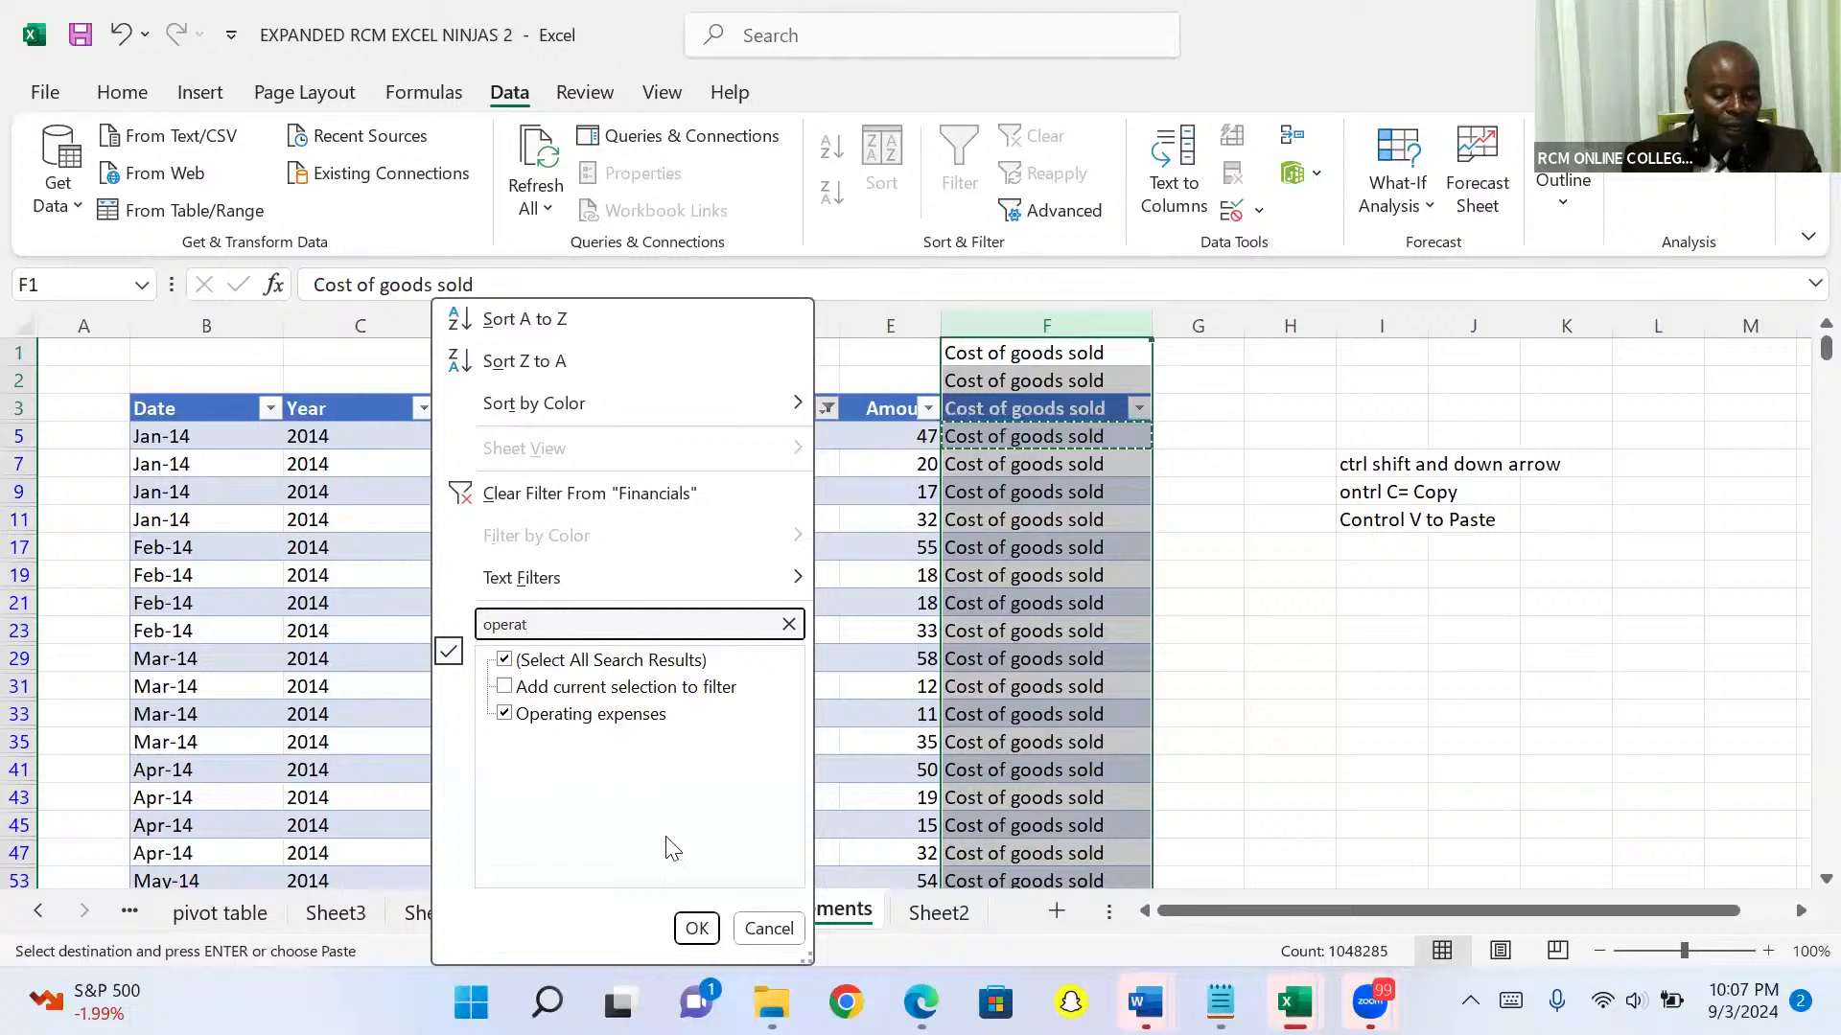
click(696, 928)
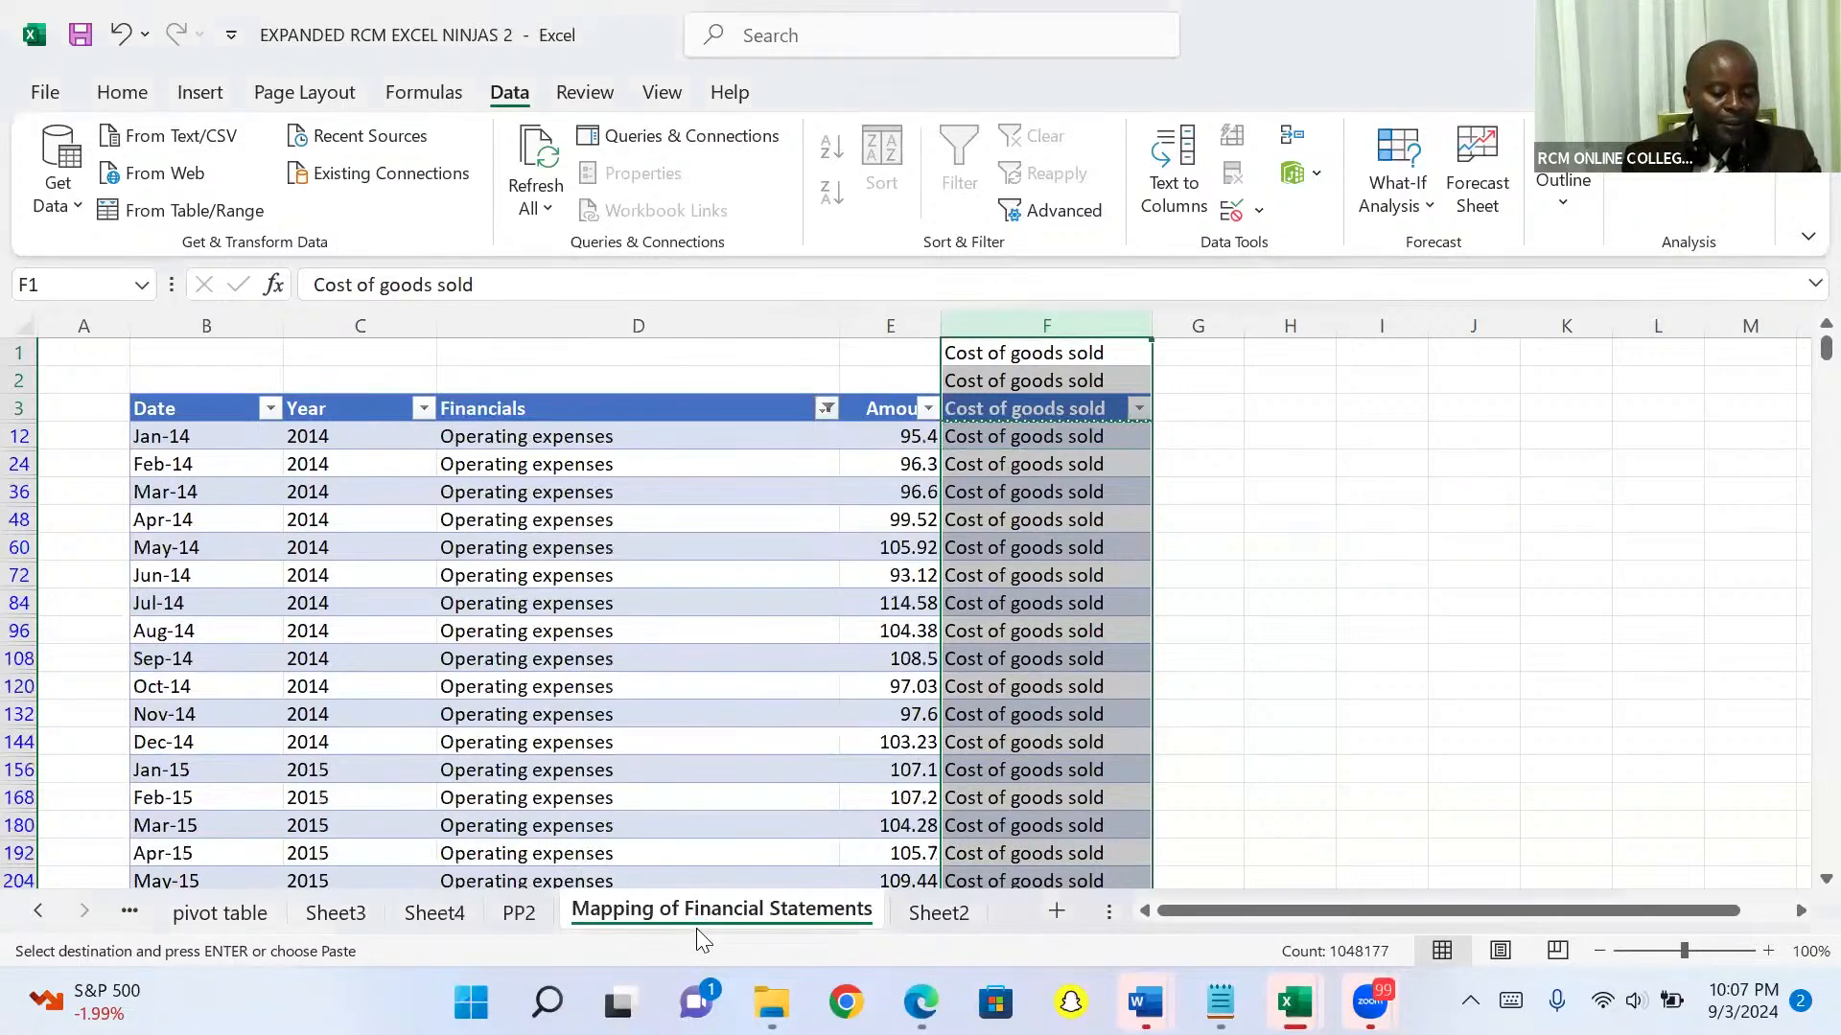
Copy the Operating expenses label from D12 into F12 as the category of the first filtered row
click(579, 443)
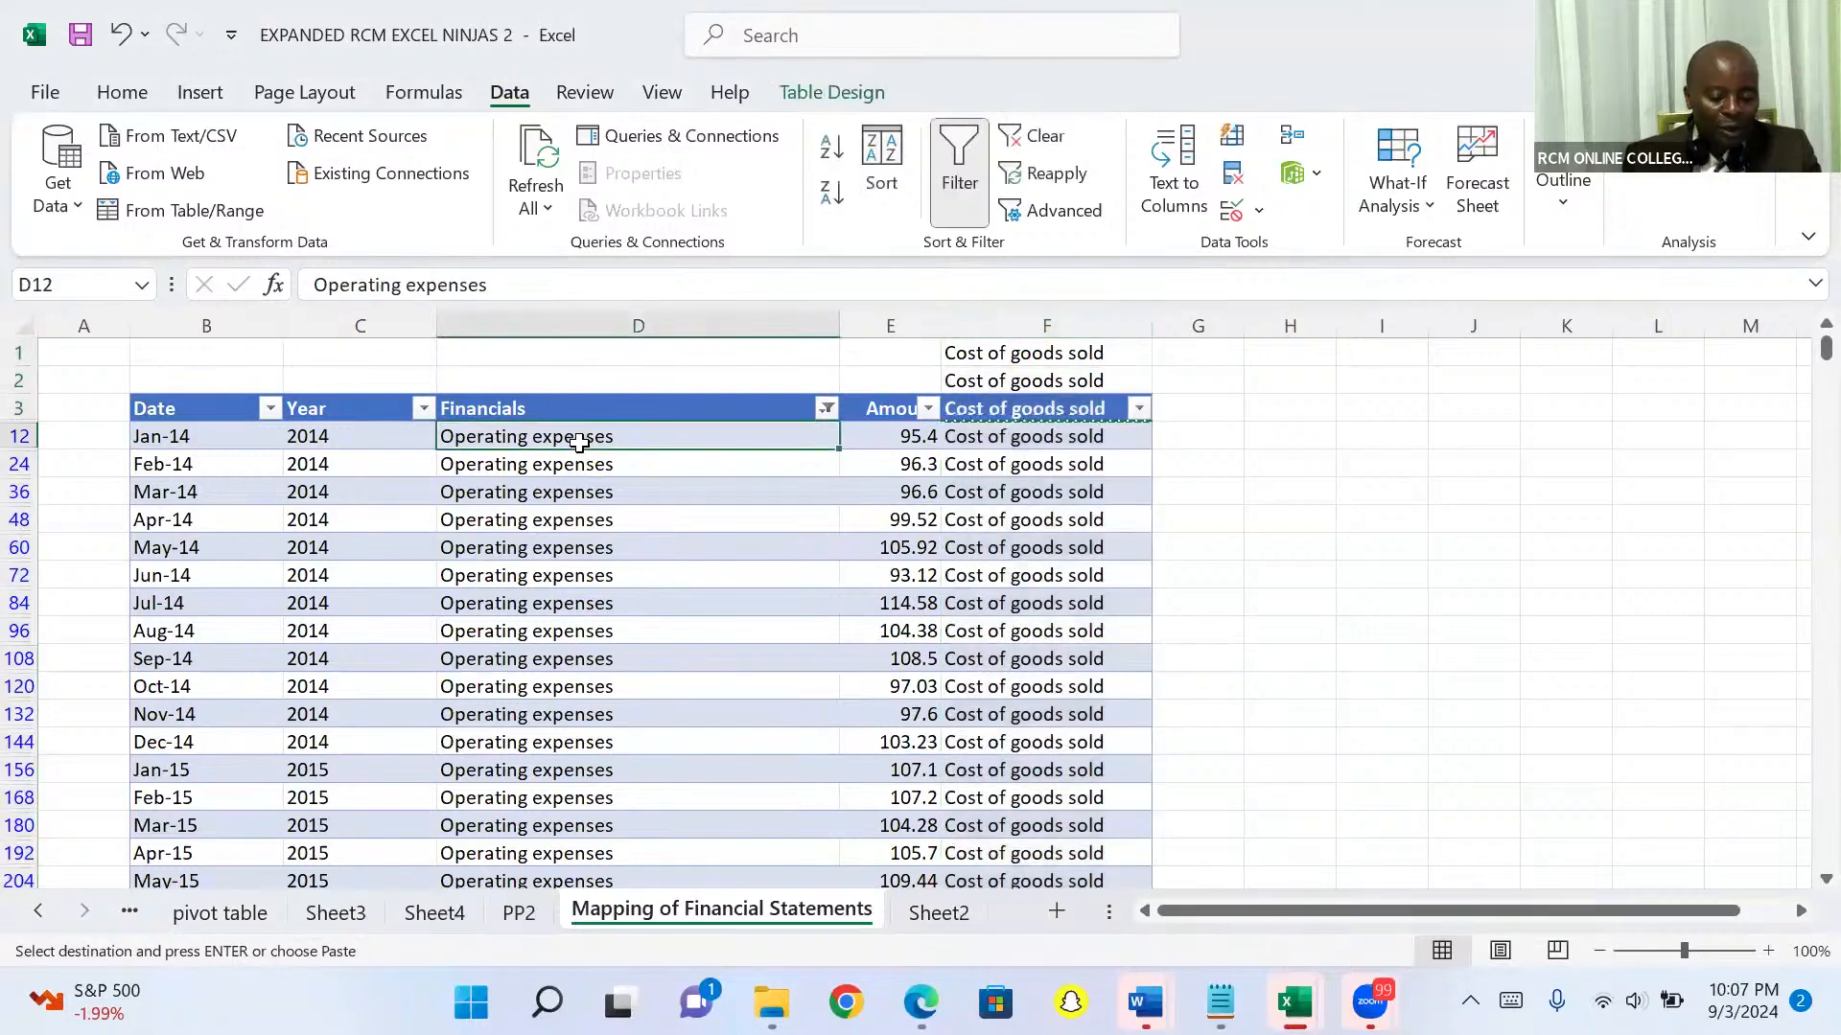
key(ctrl+c)
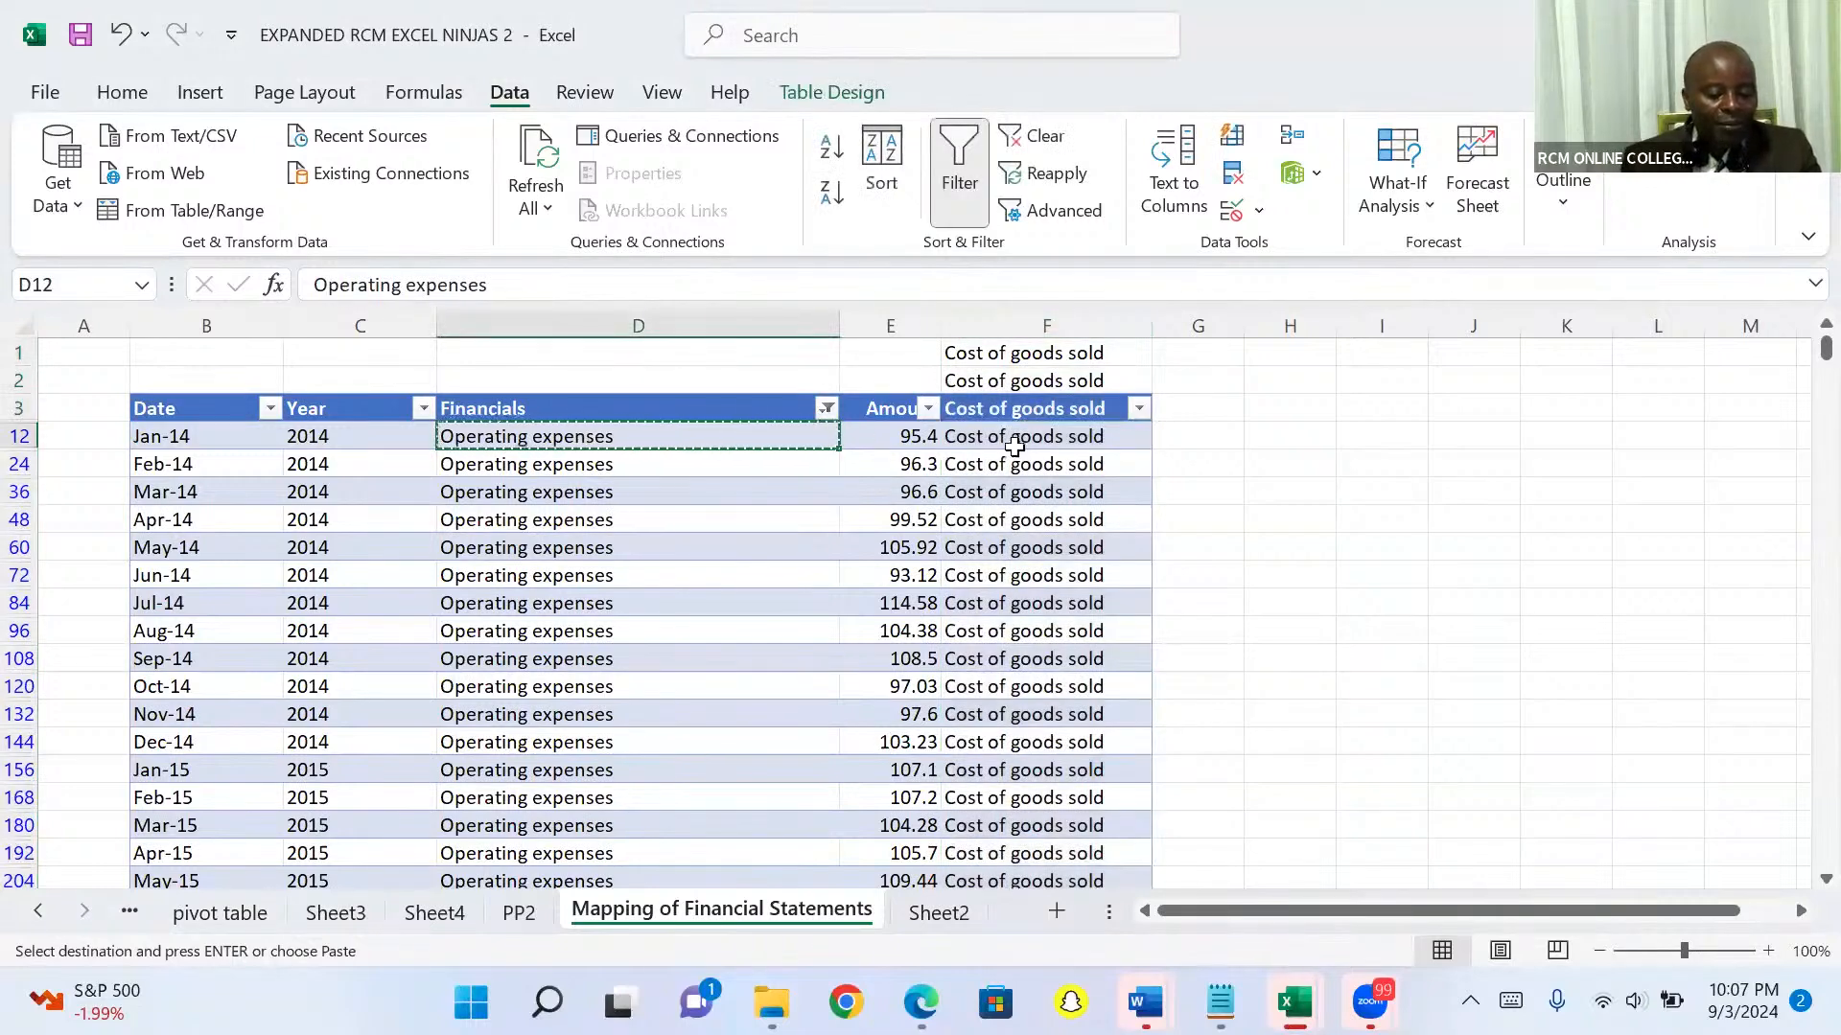
click(1007, 443)
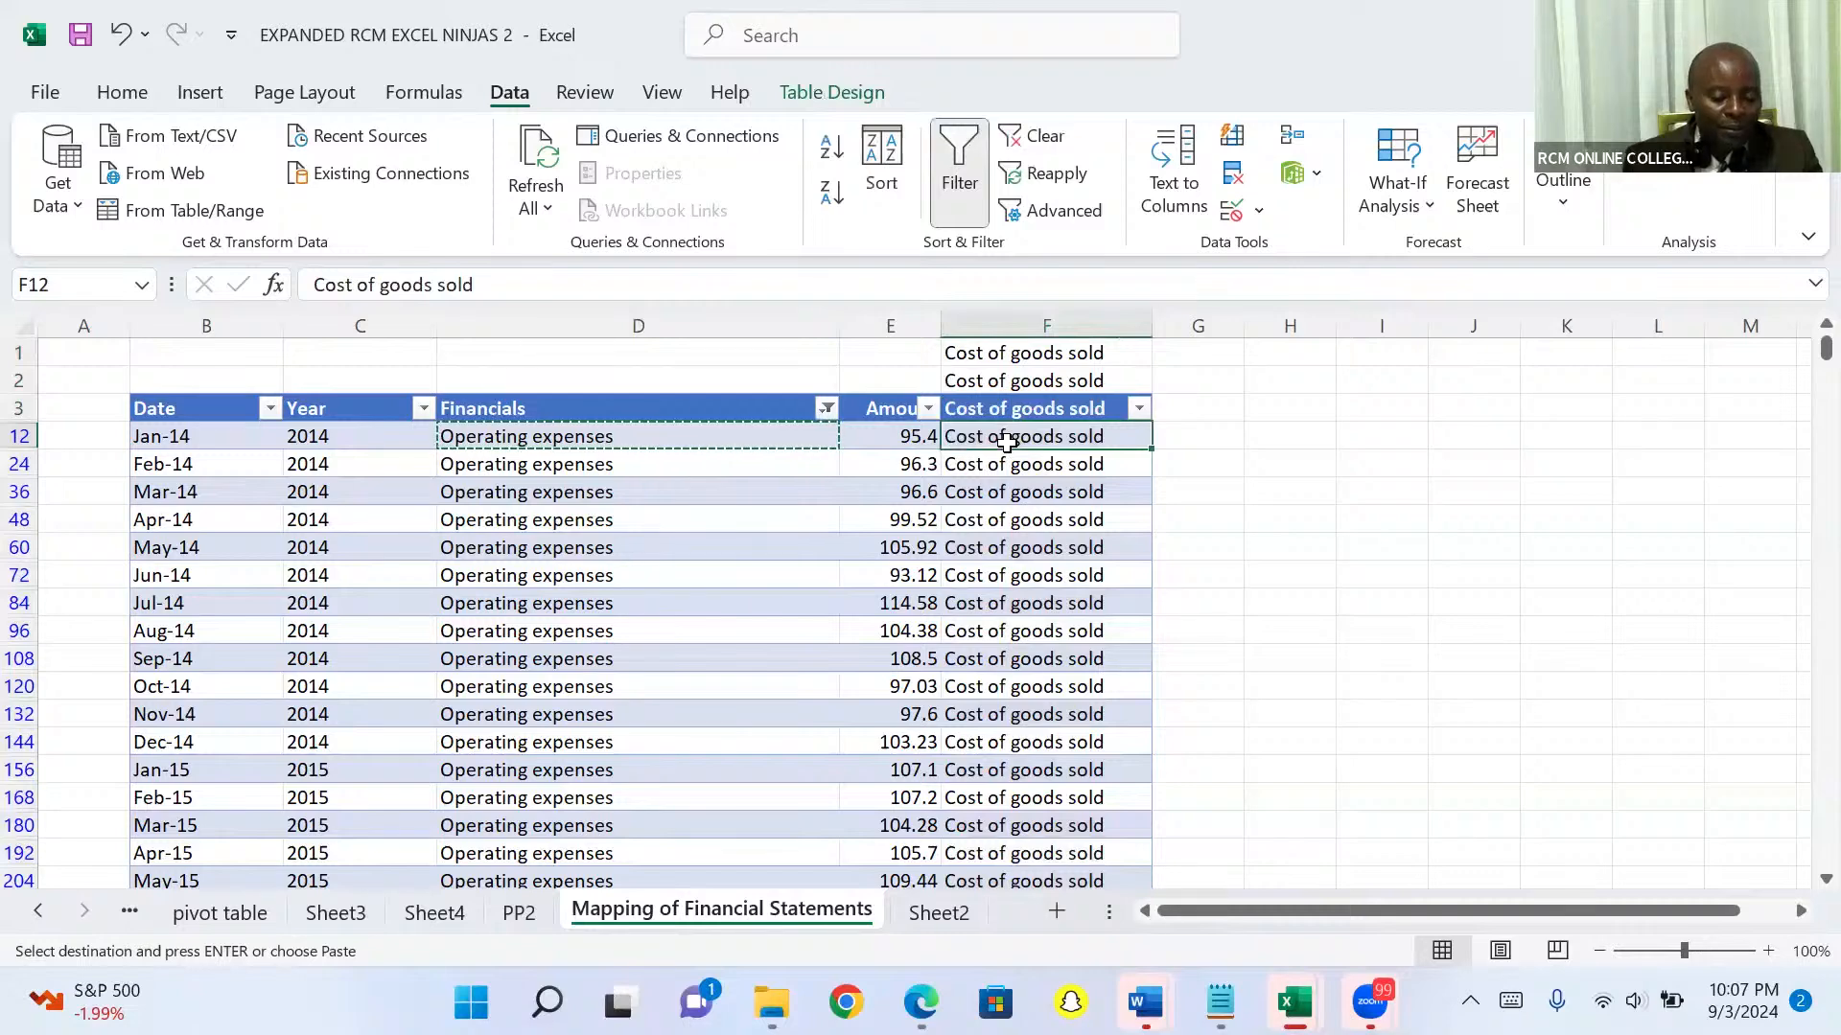
key(ctrl+v)
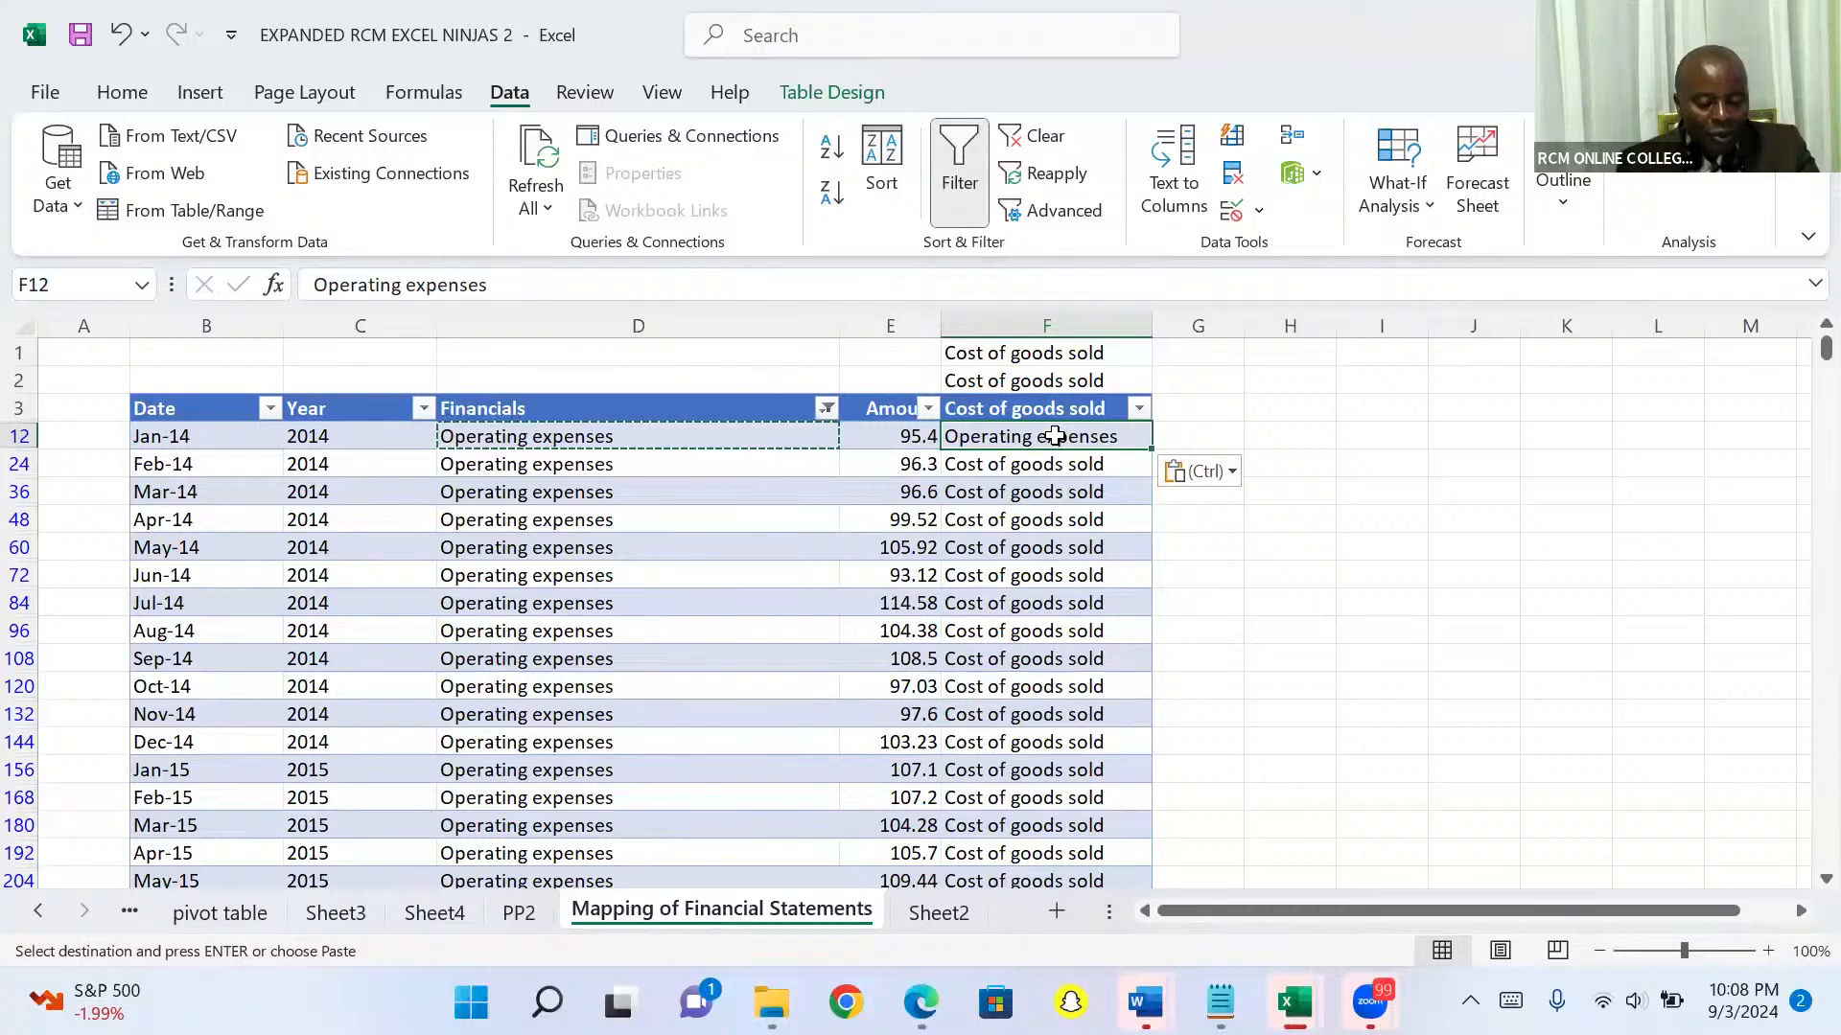
Copy the Operating expenses entry from F12 and paste it over the whole of column F
key(ctrl+c)
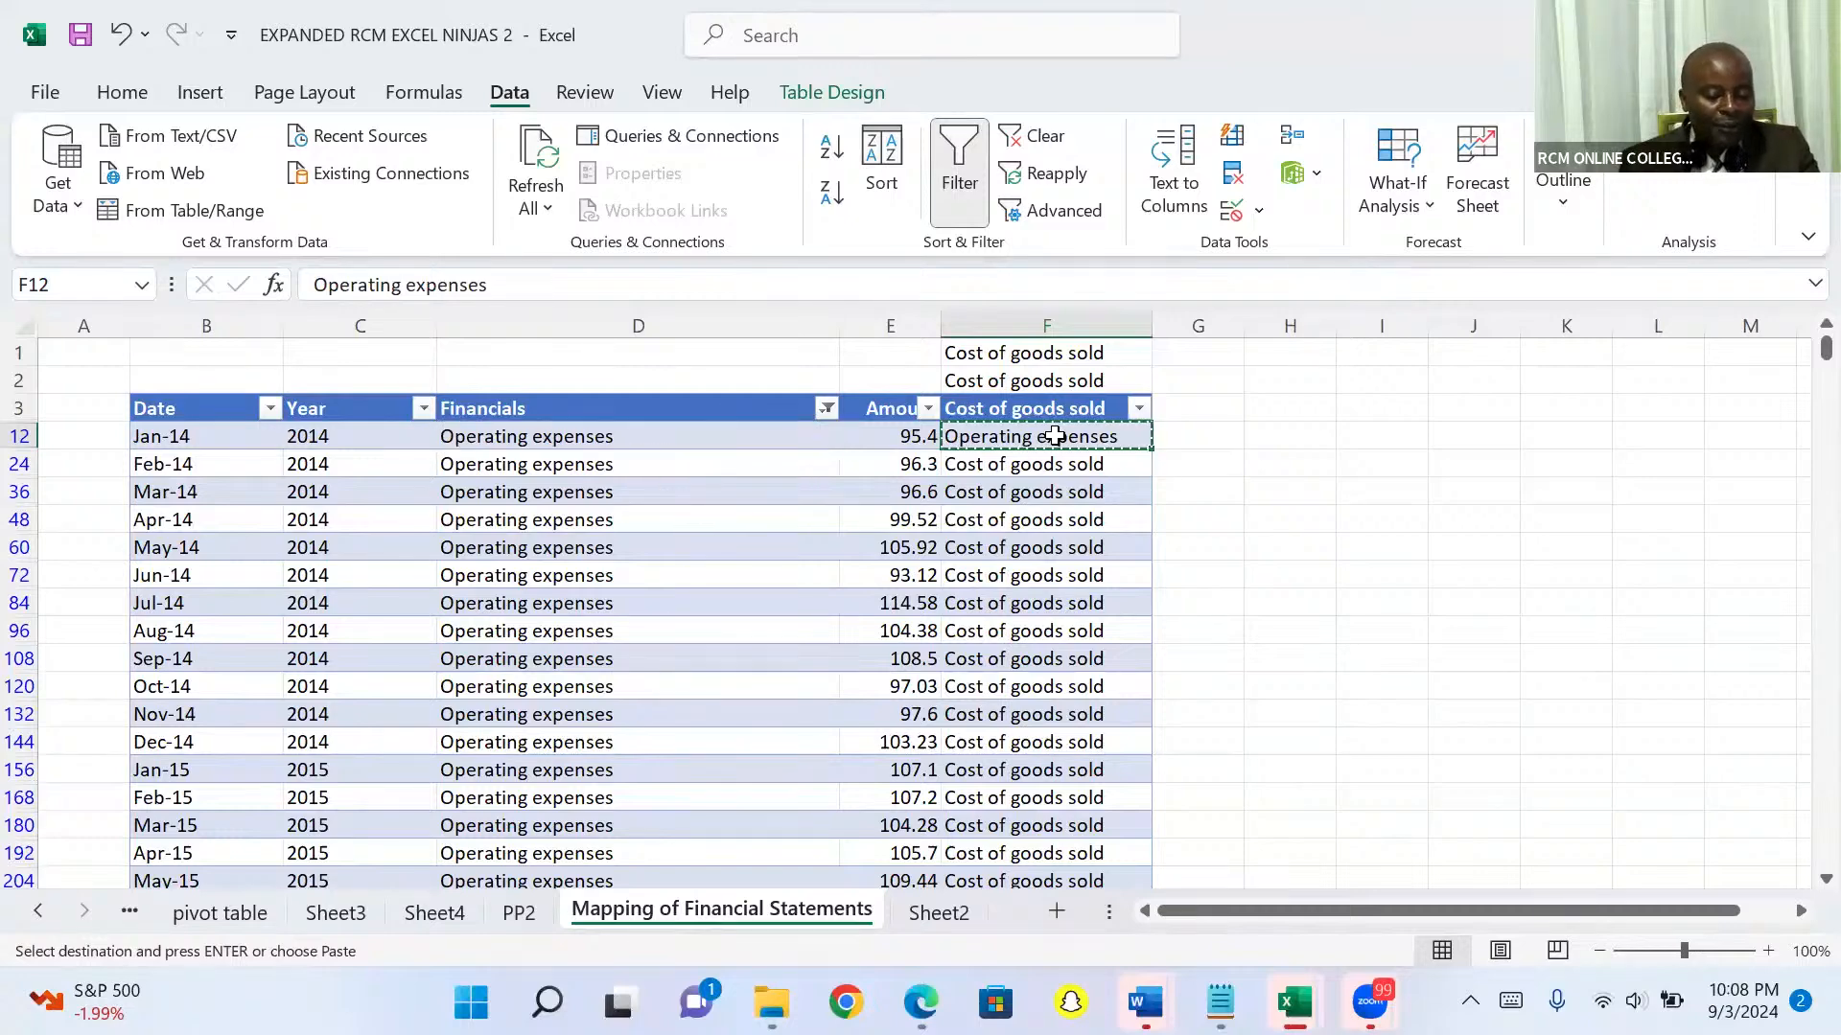
click(1031, 322)
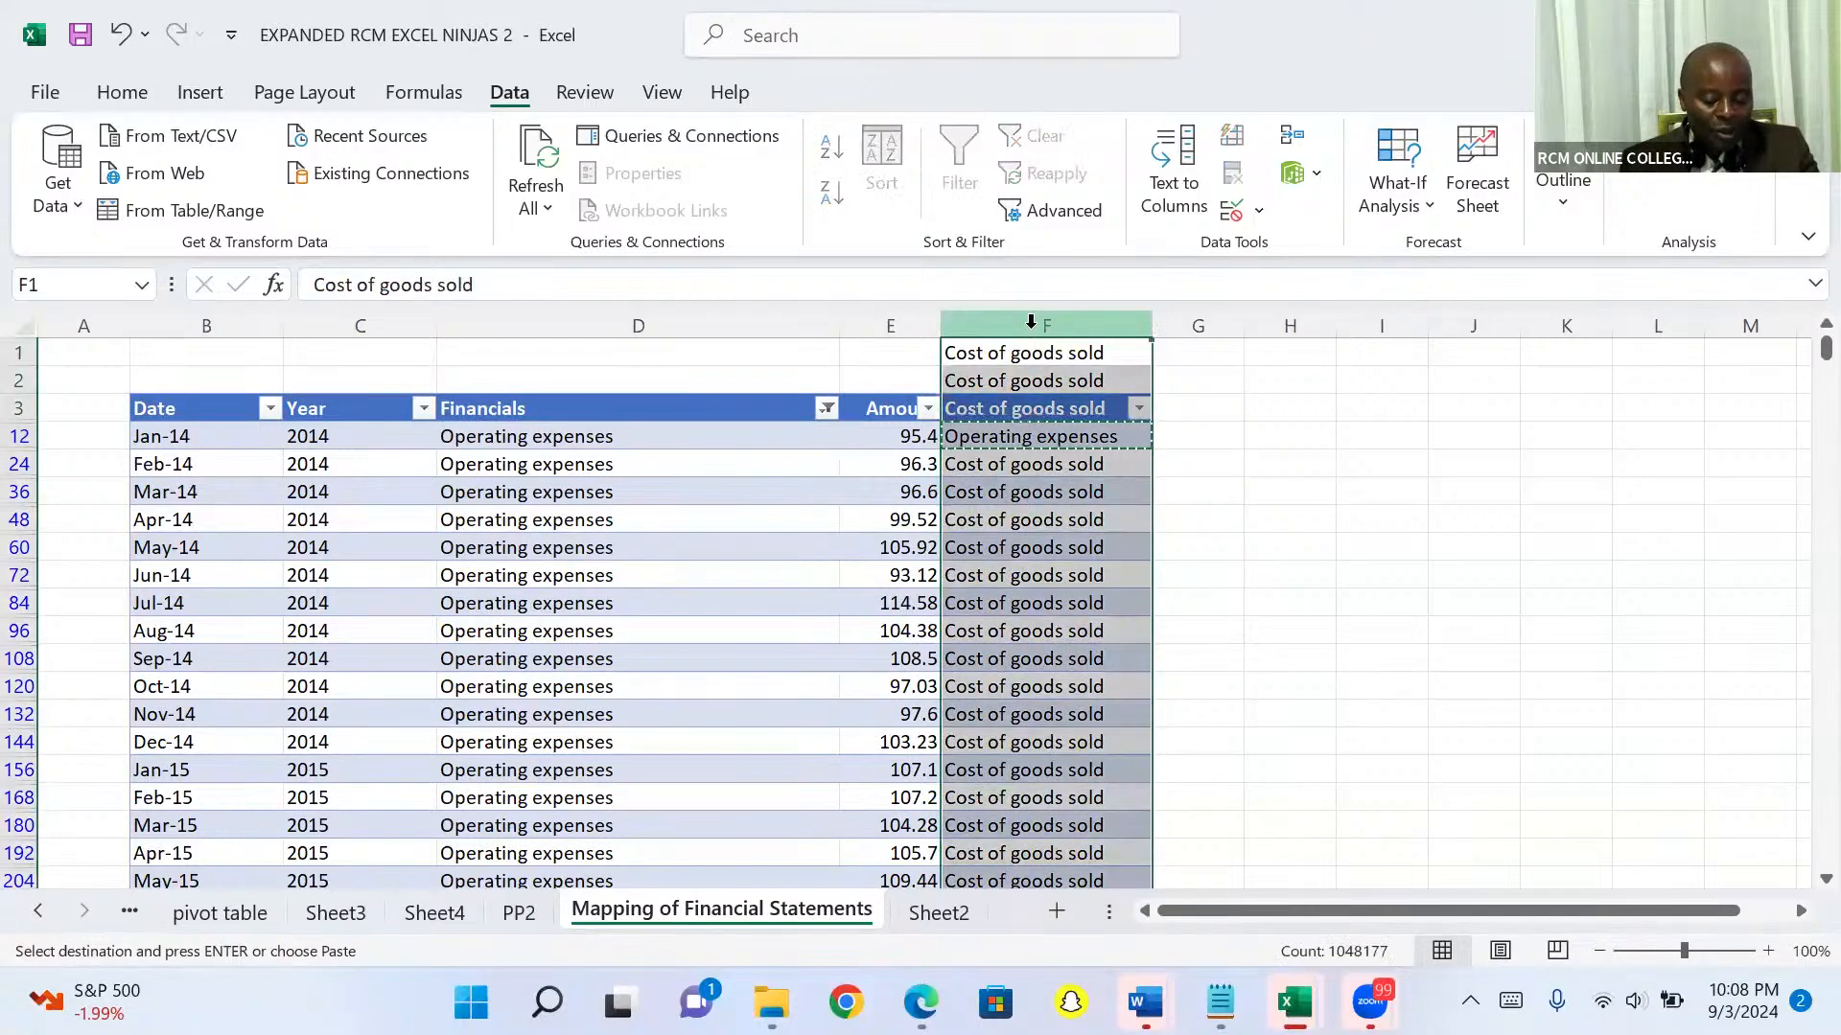
key(ctrl+v)
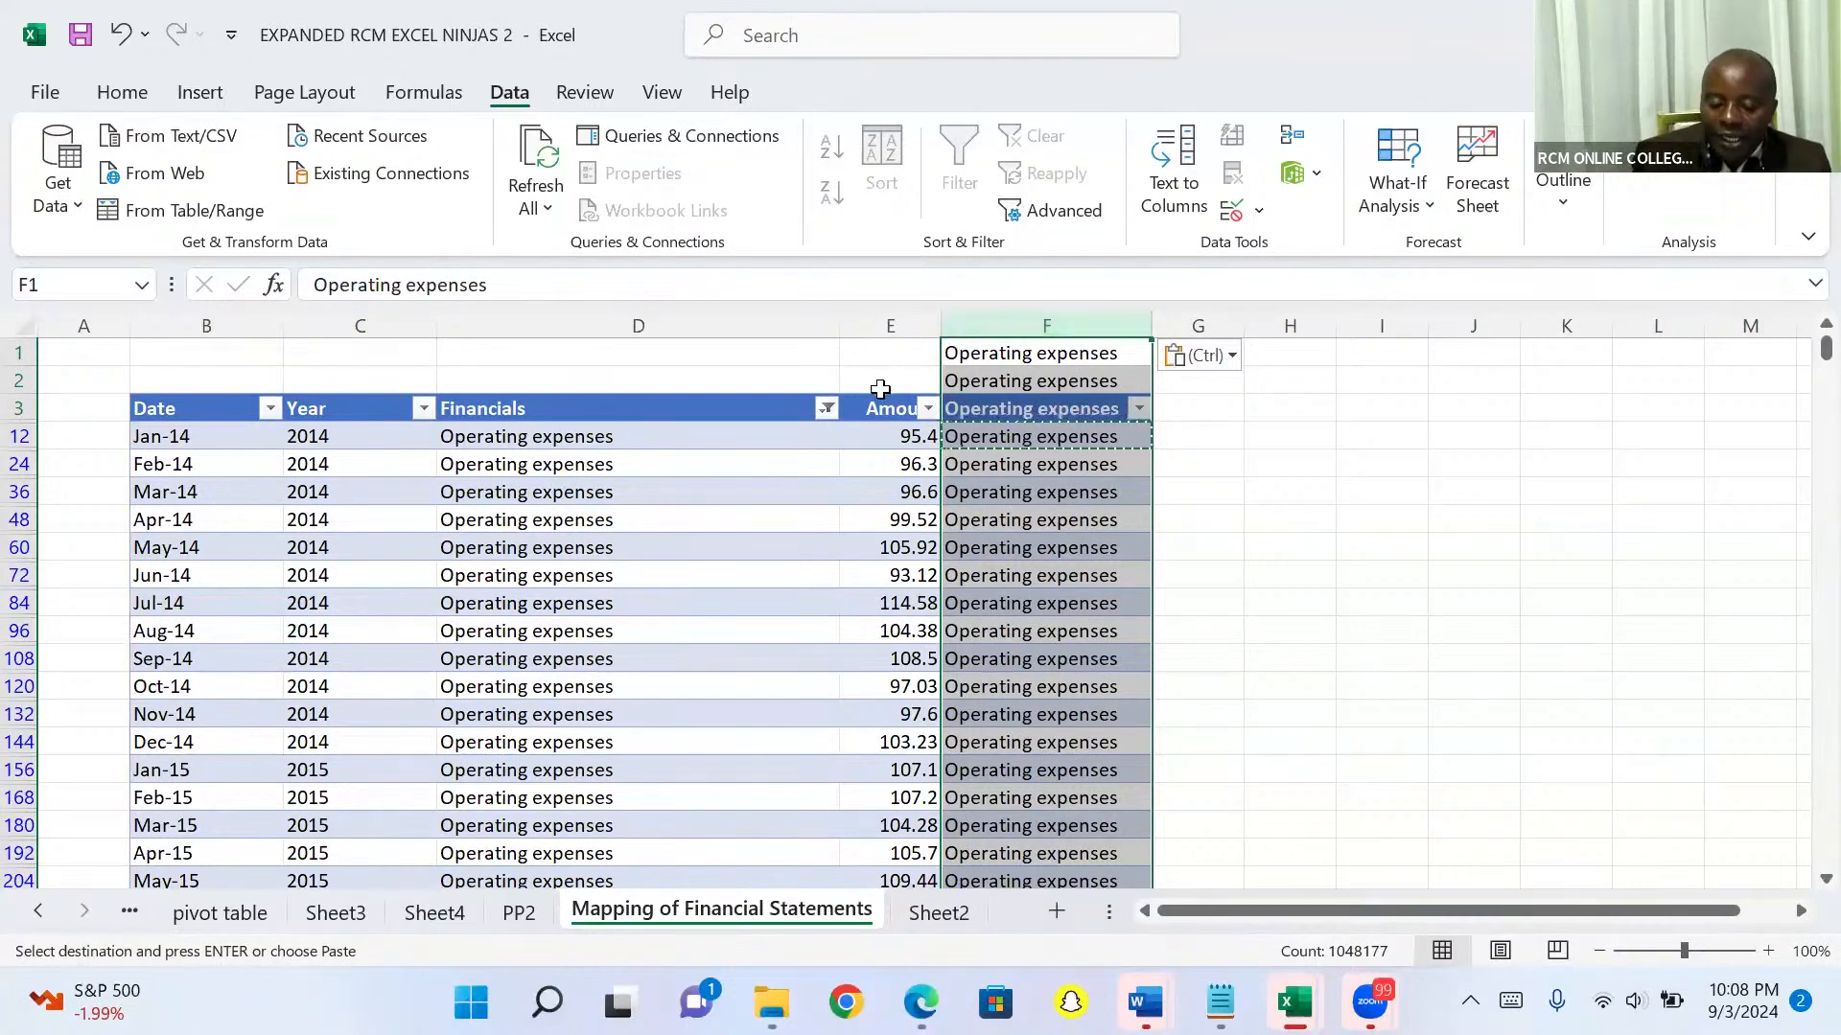
Filter the Financials column to the D&A items by searching for "d&"
click(825, 409)
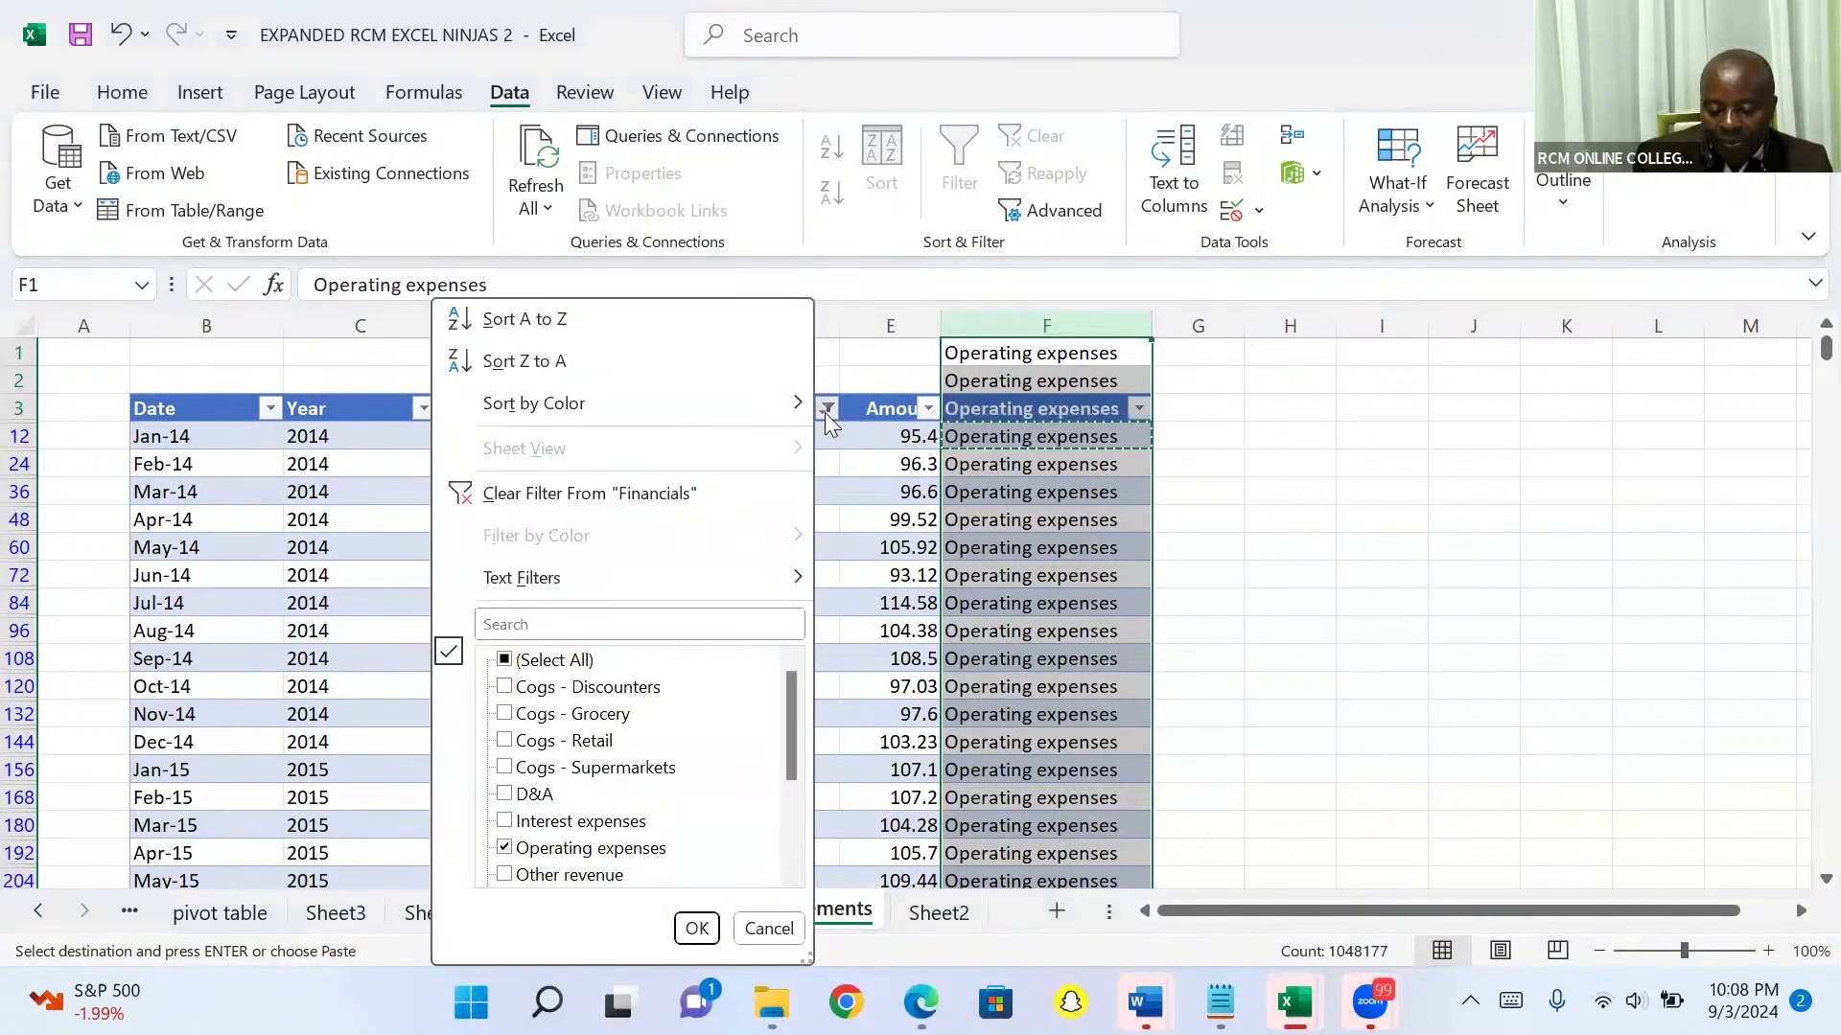
click(663, 624)
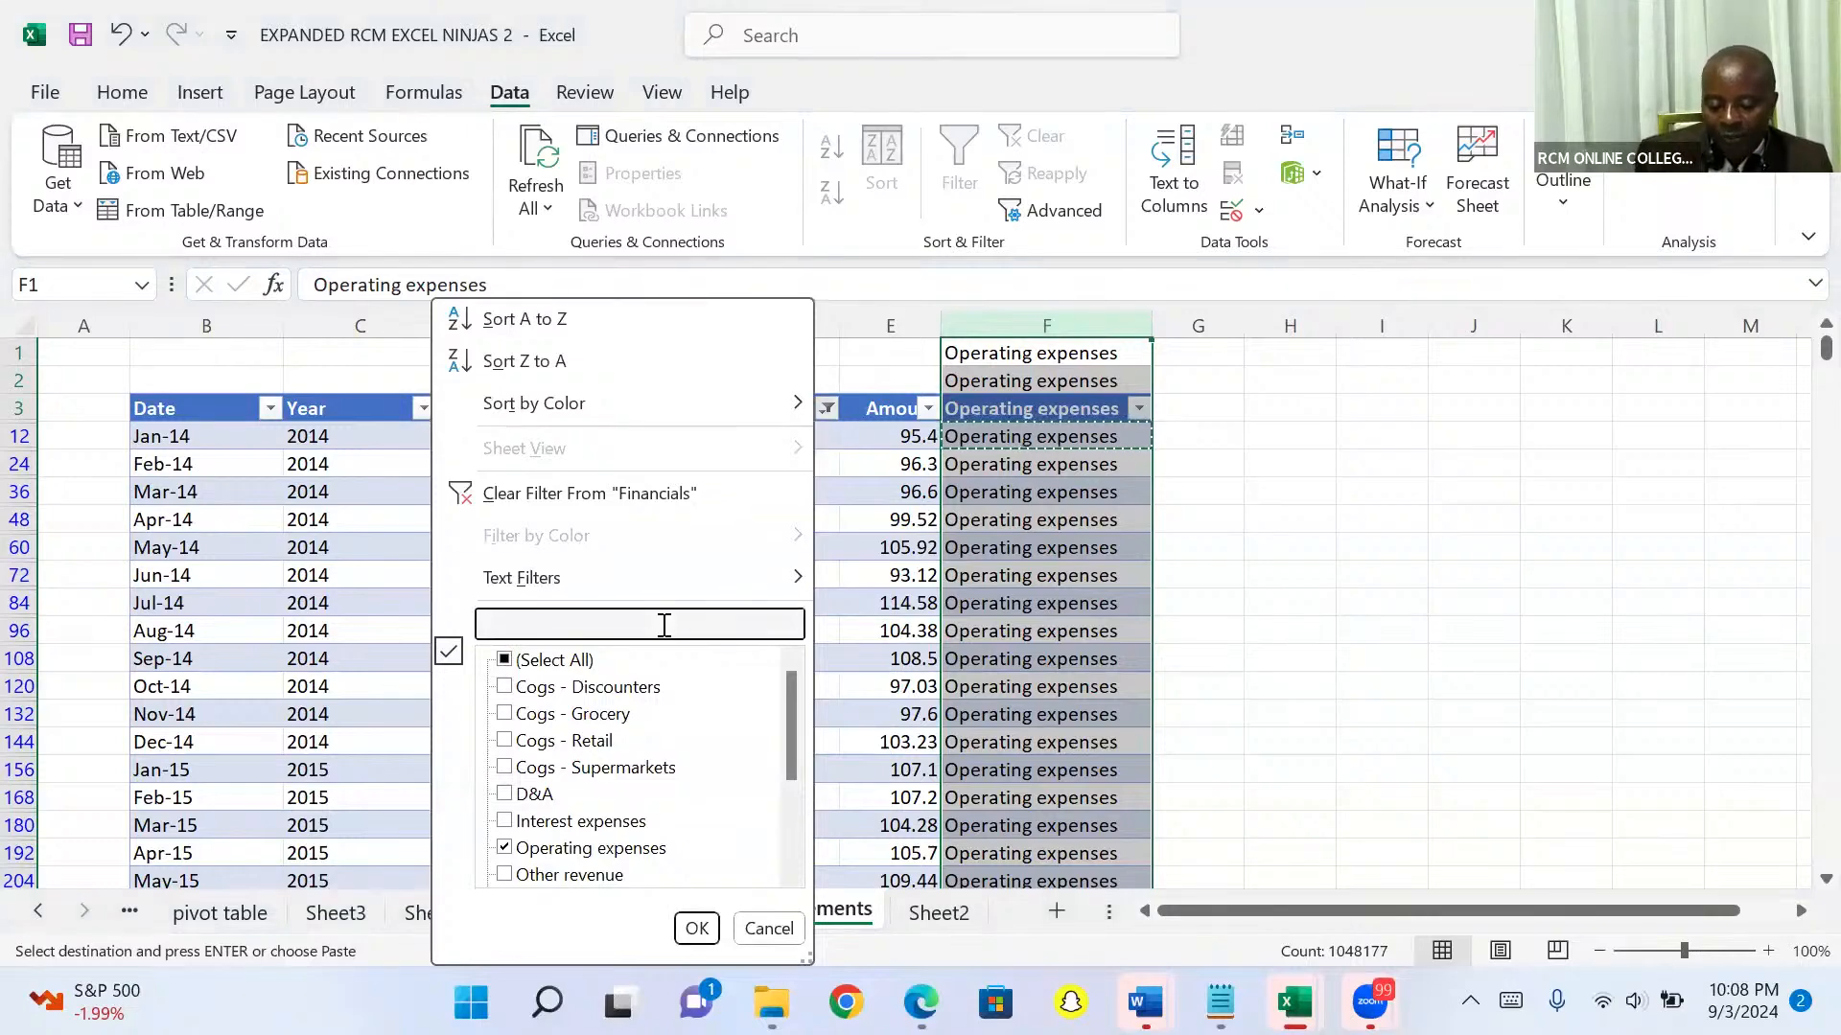
text(d)
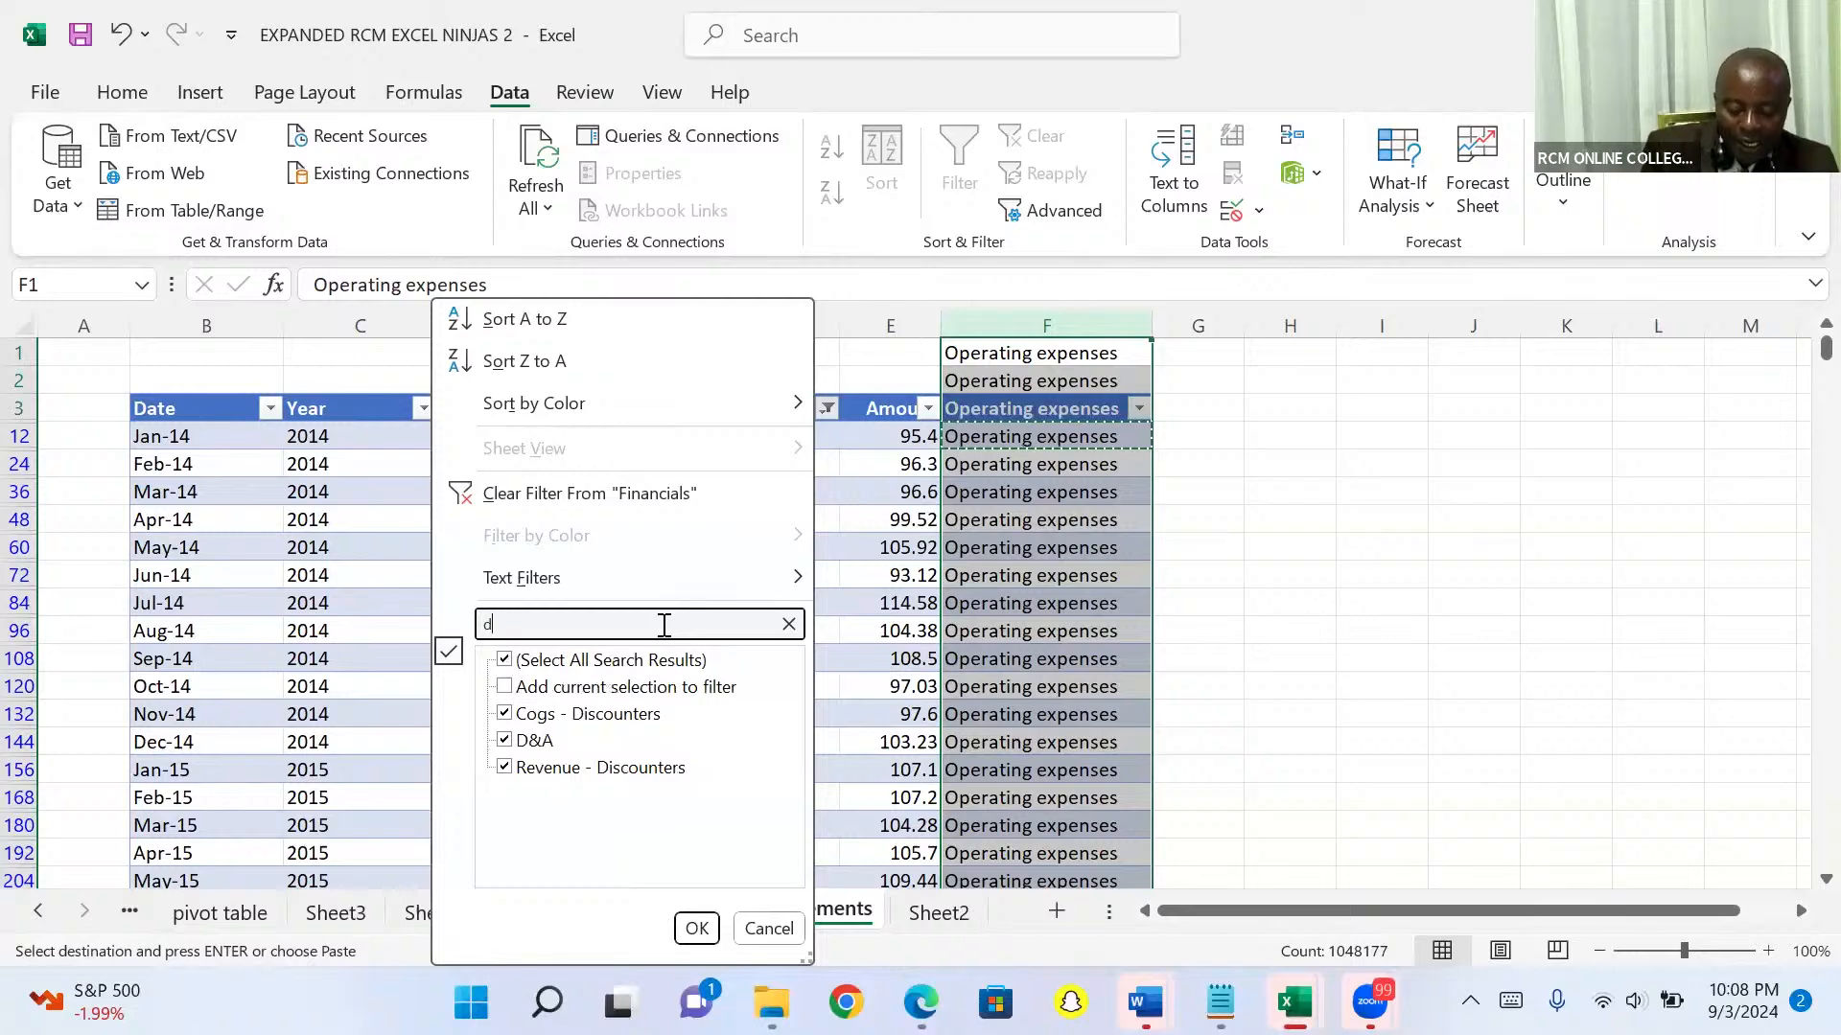
text(&)
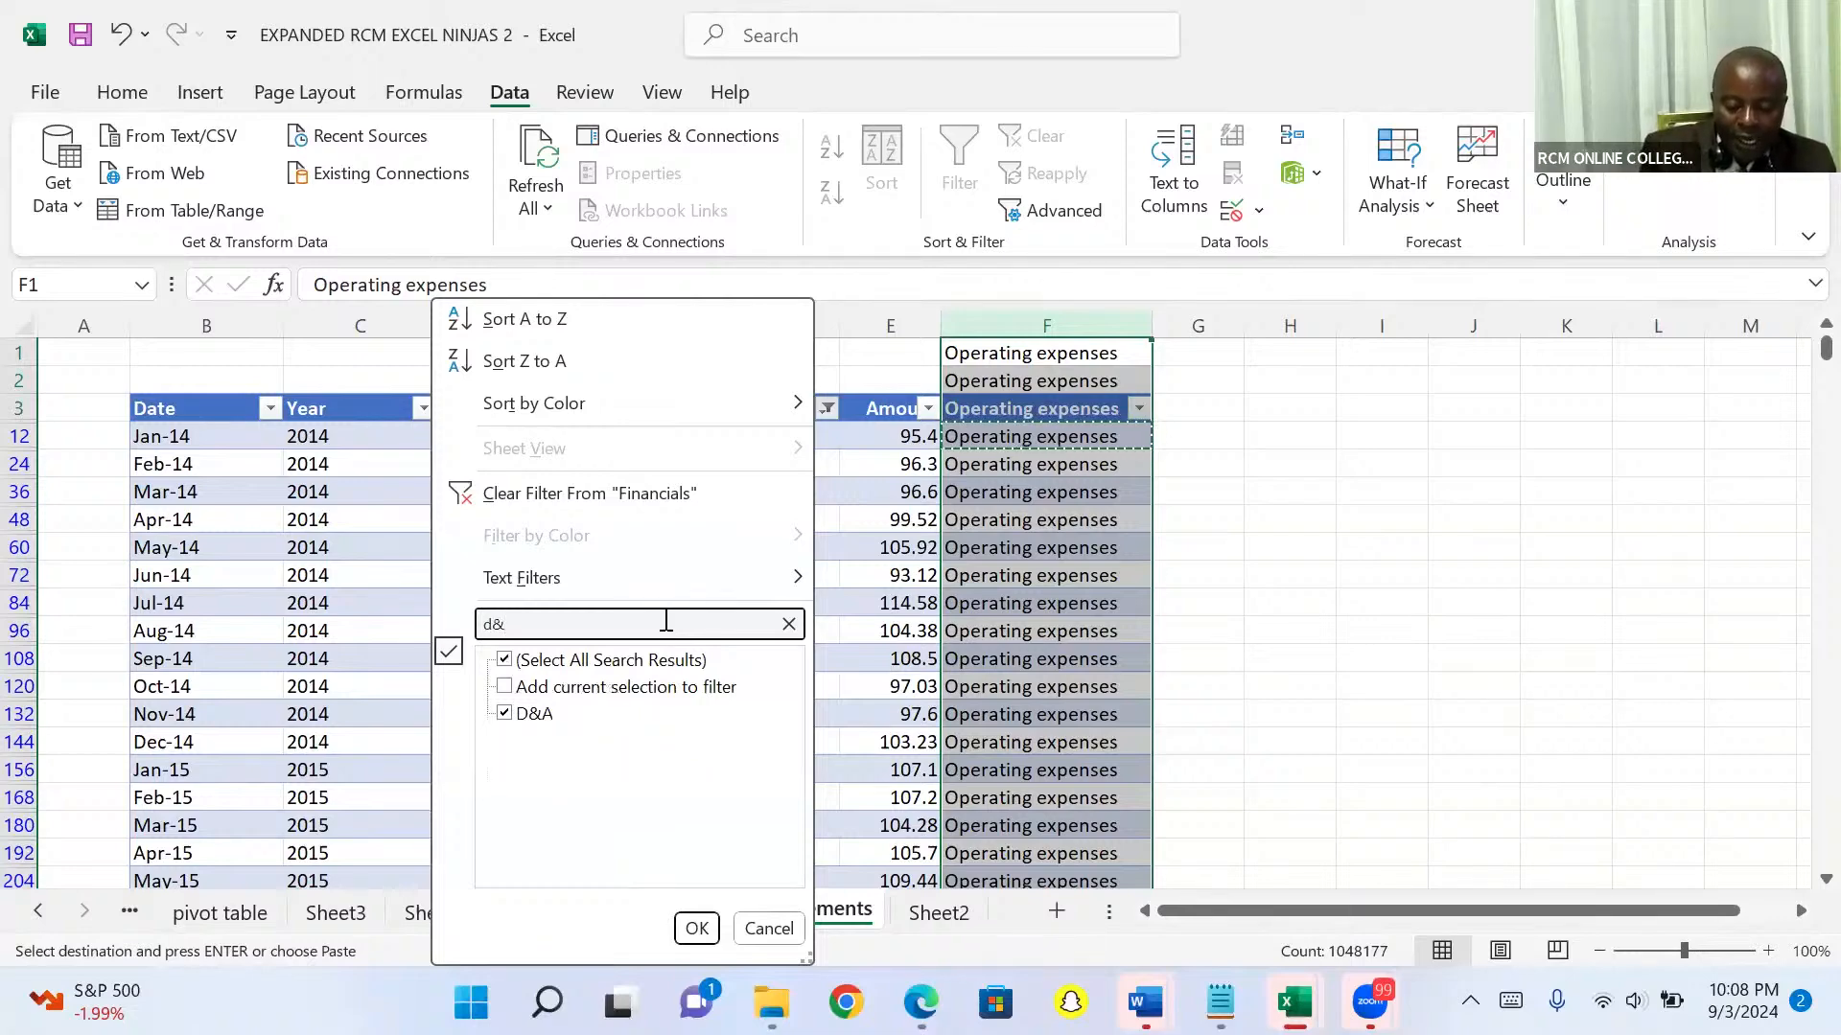
click(504, 714)
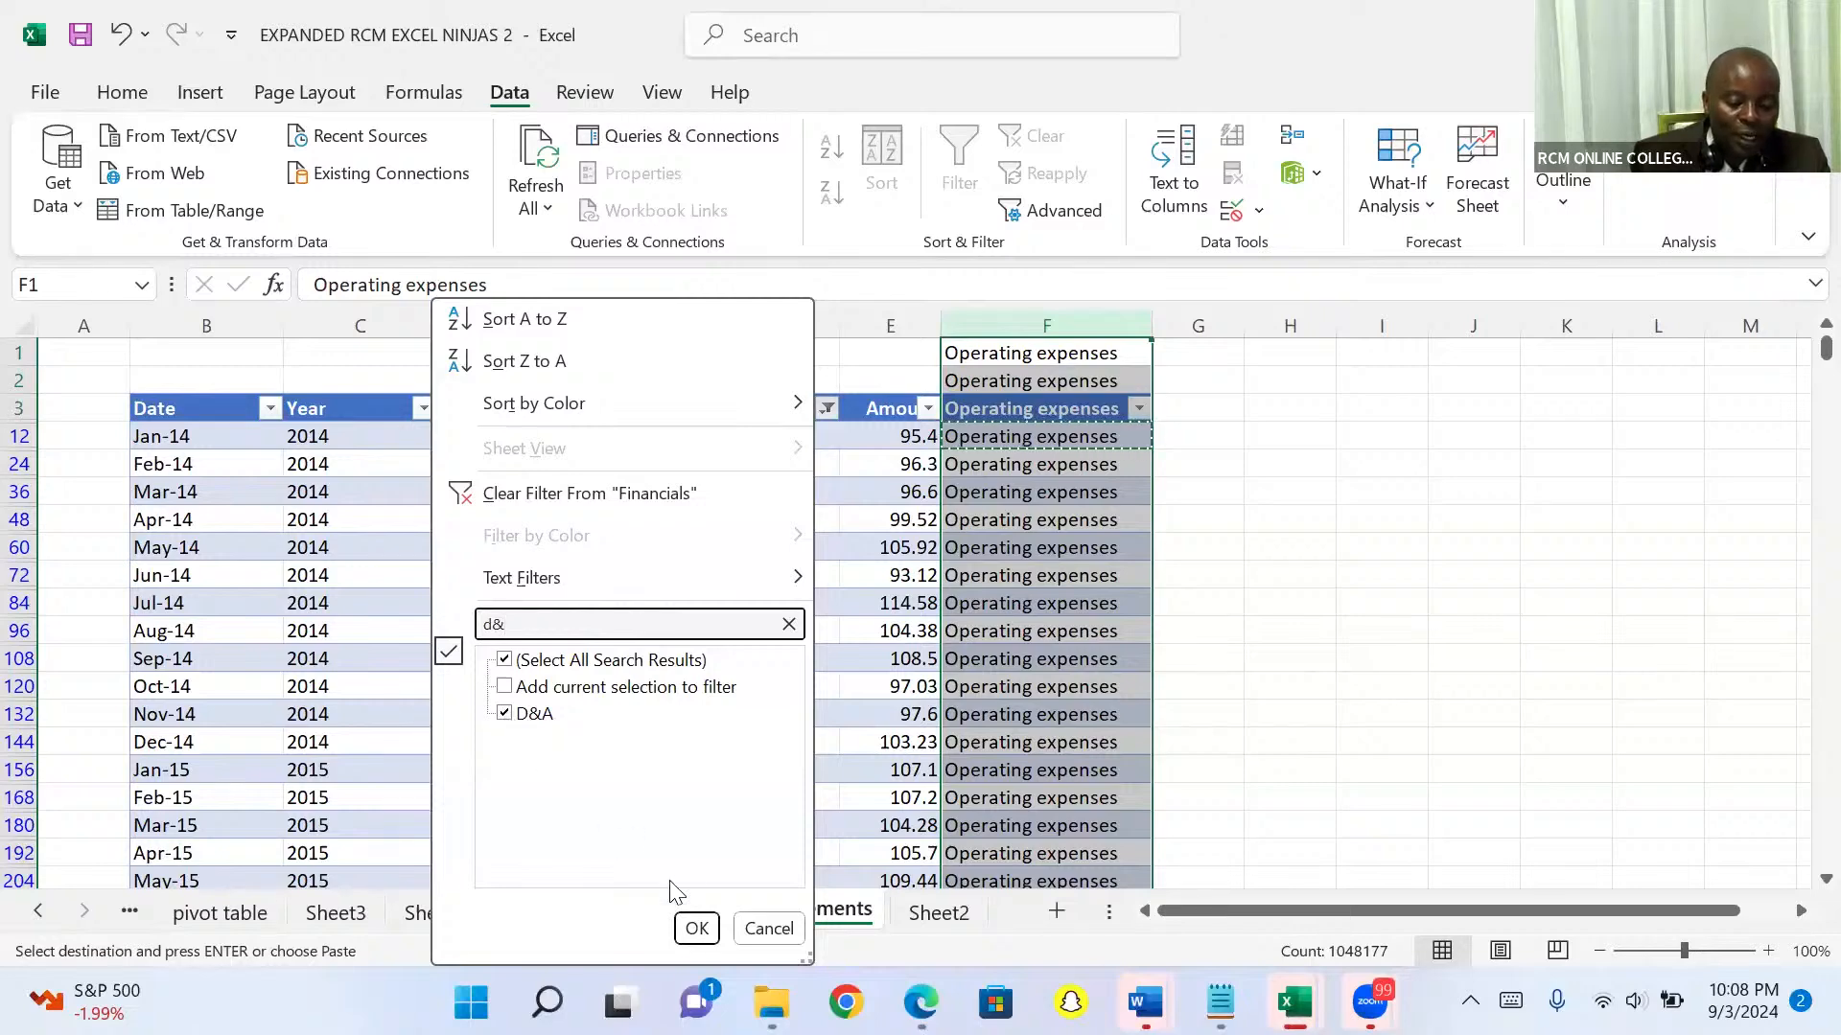
click(695, 927)
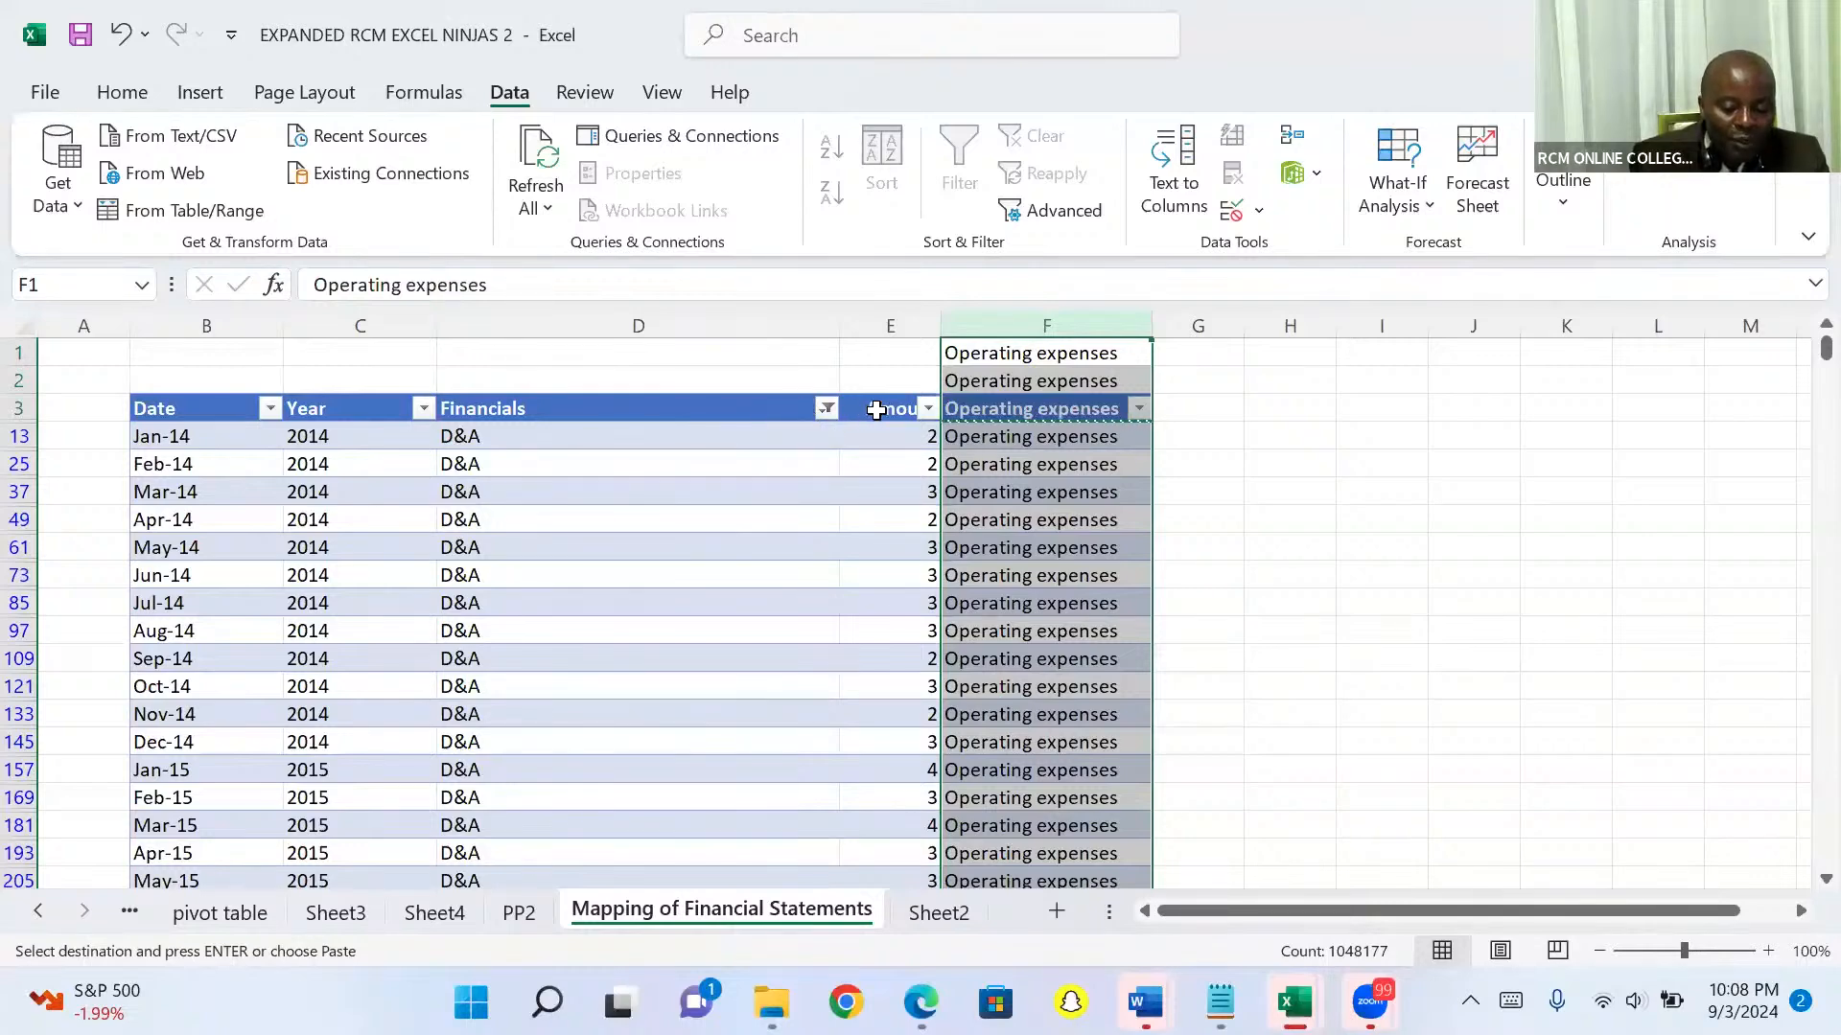
Enter Depreciation and armotization in F13 as the category of the first filtered D&A row
click(985, 436)
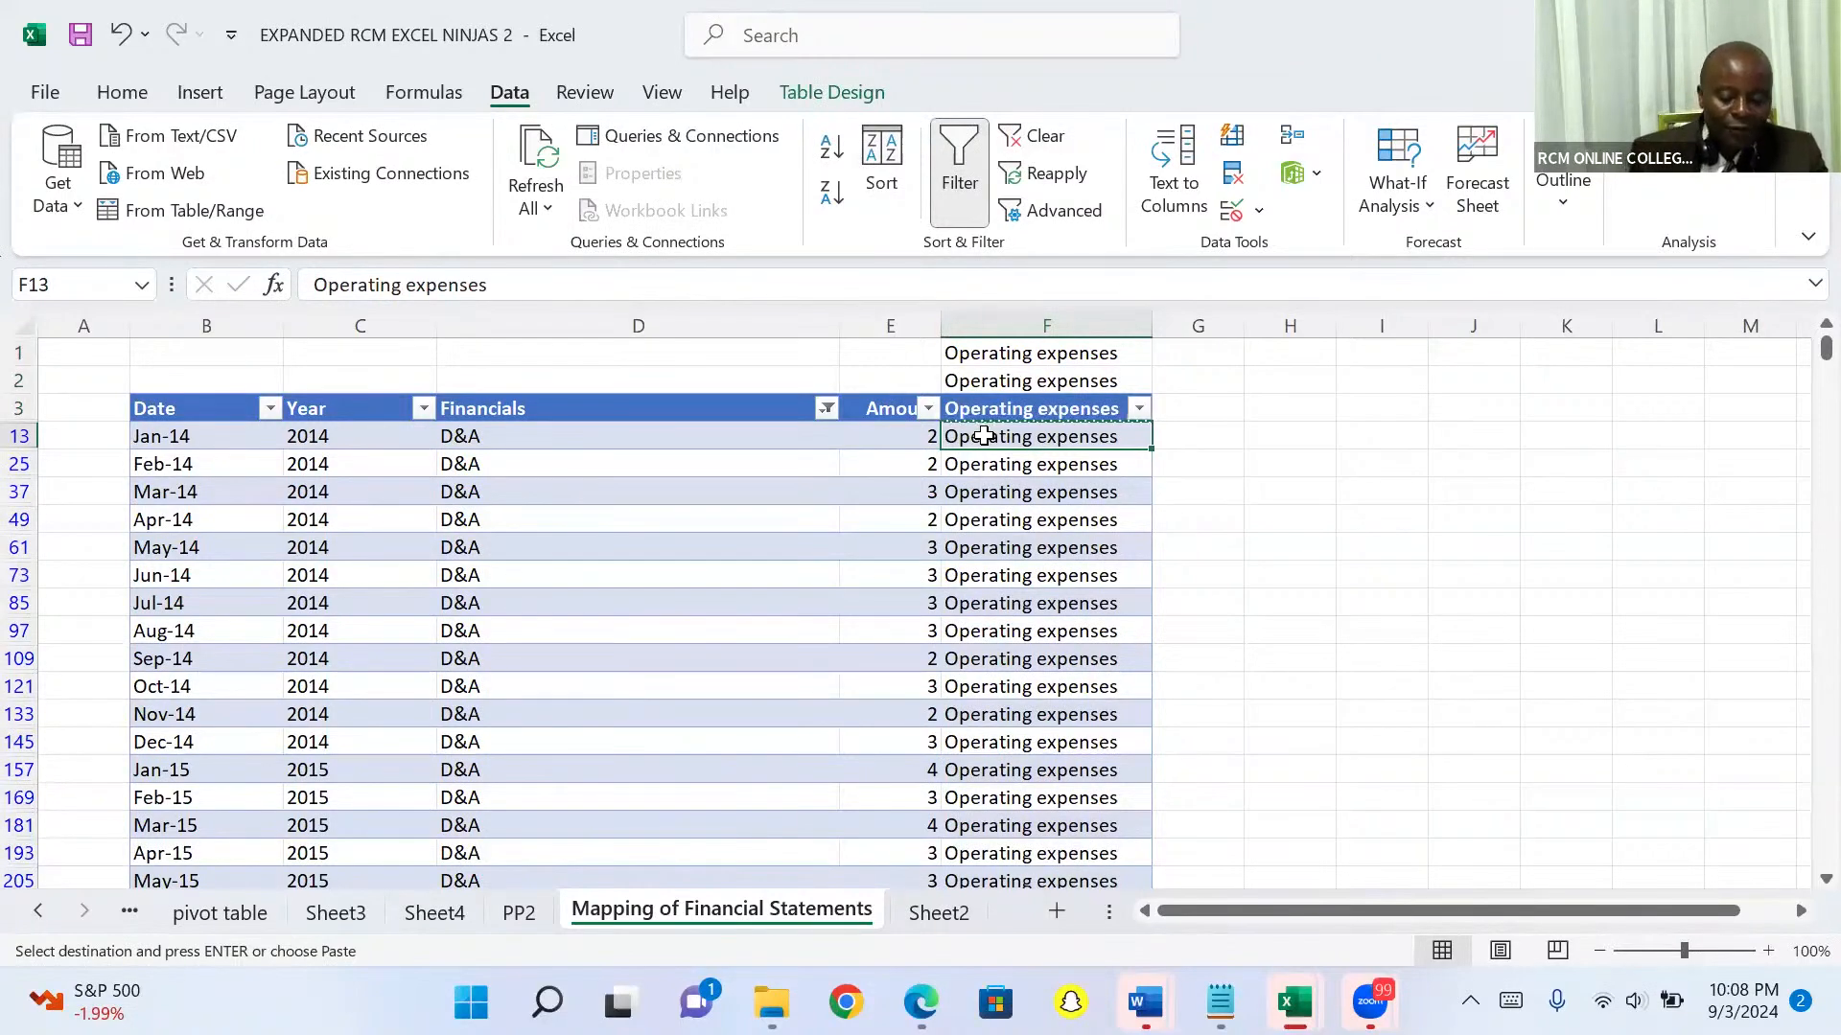
text(Deprec)
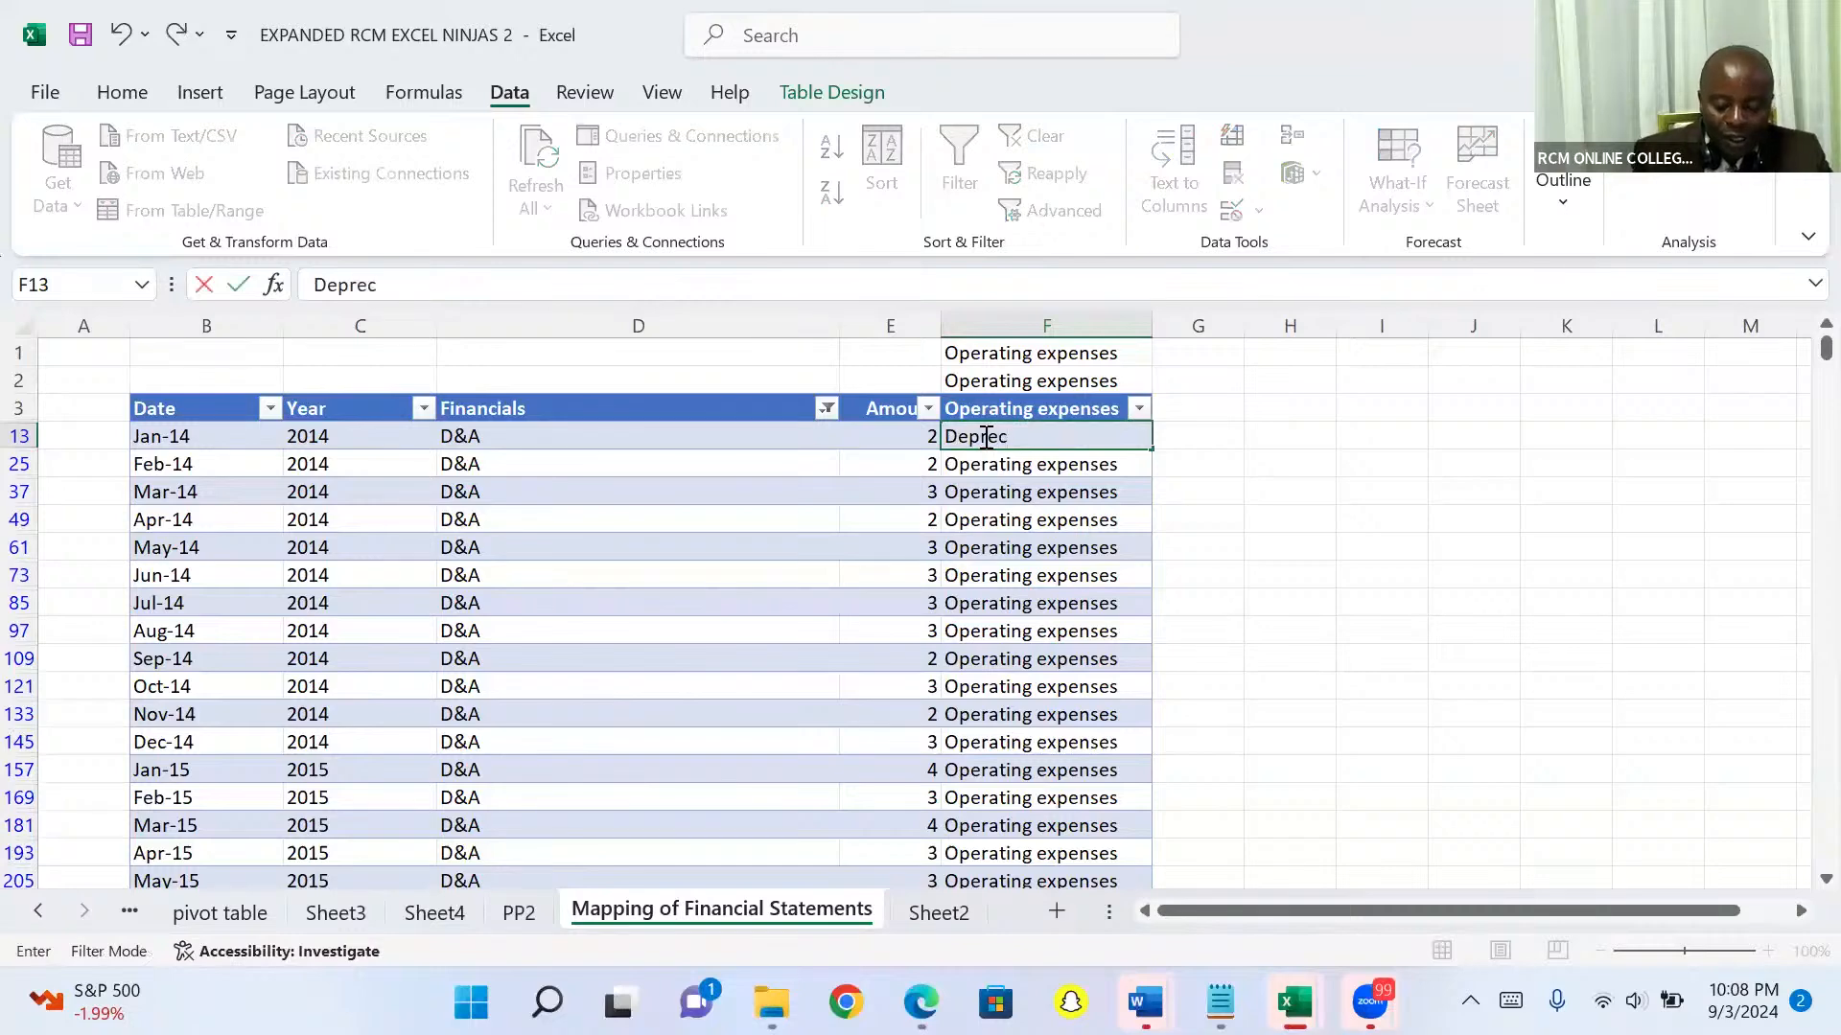
text(iation an)
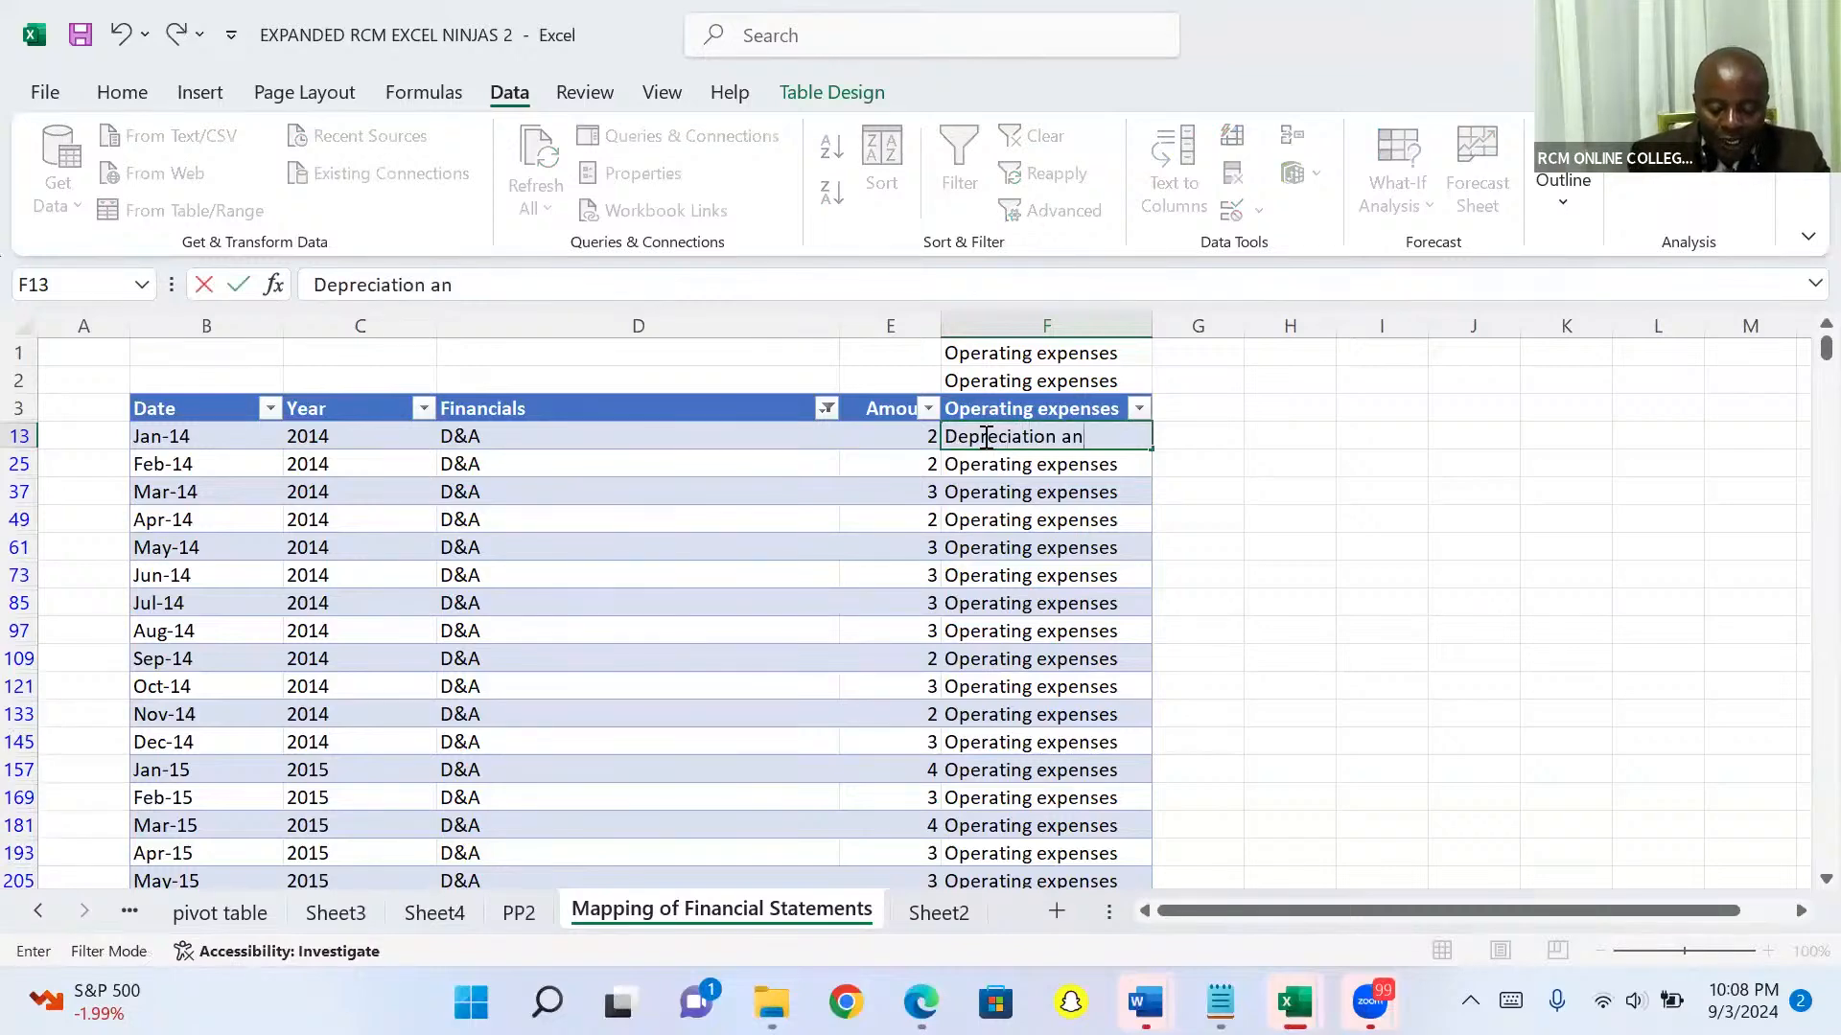
text(d armo)
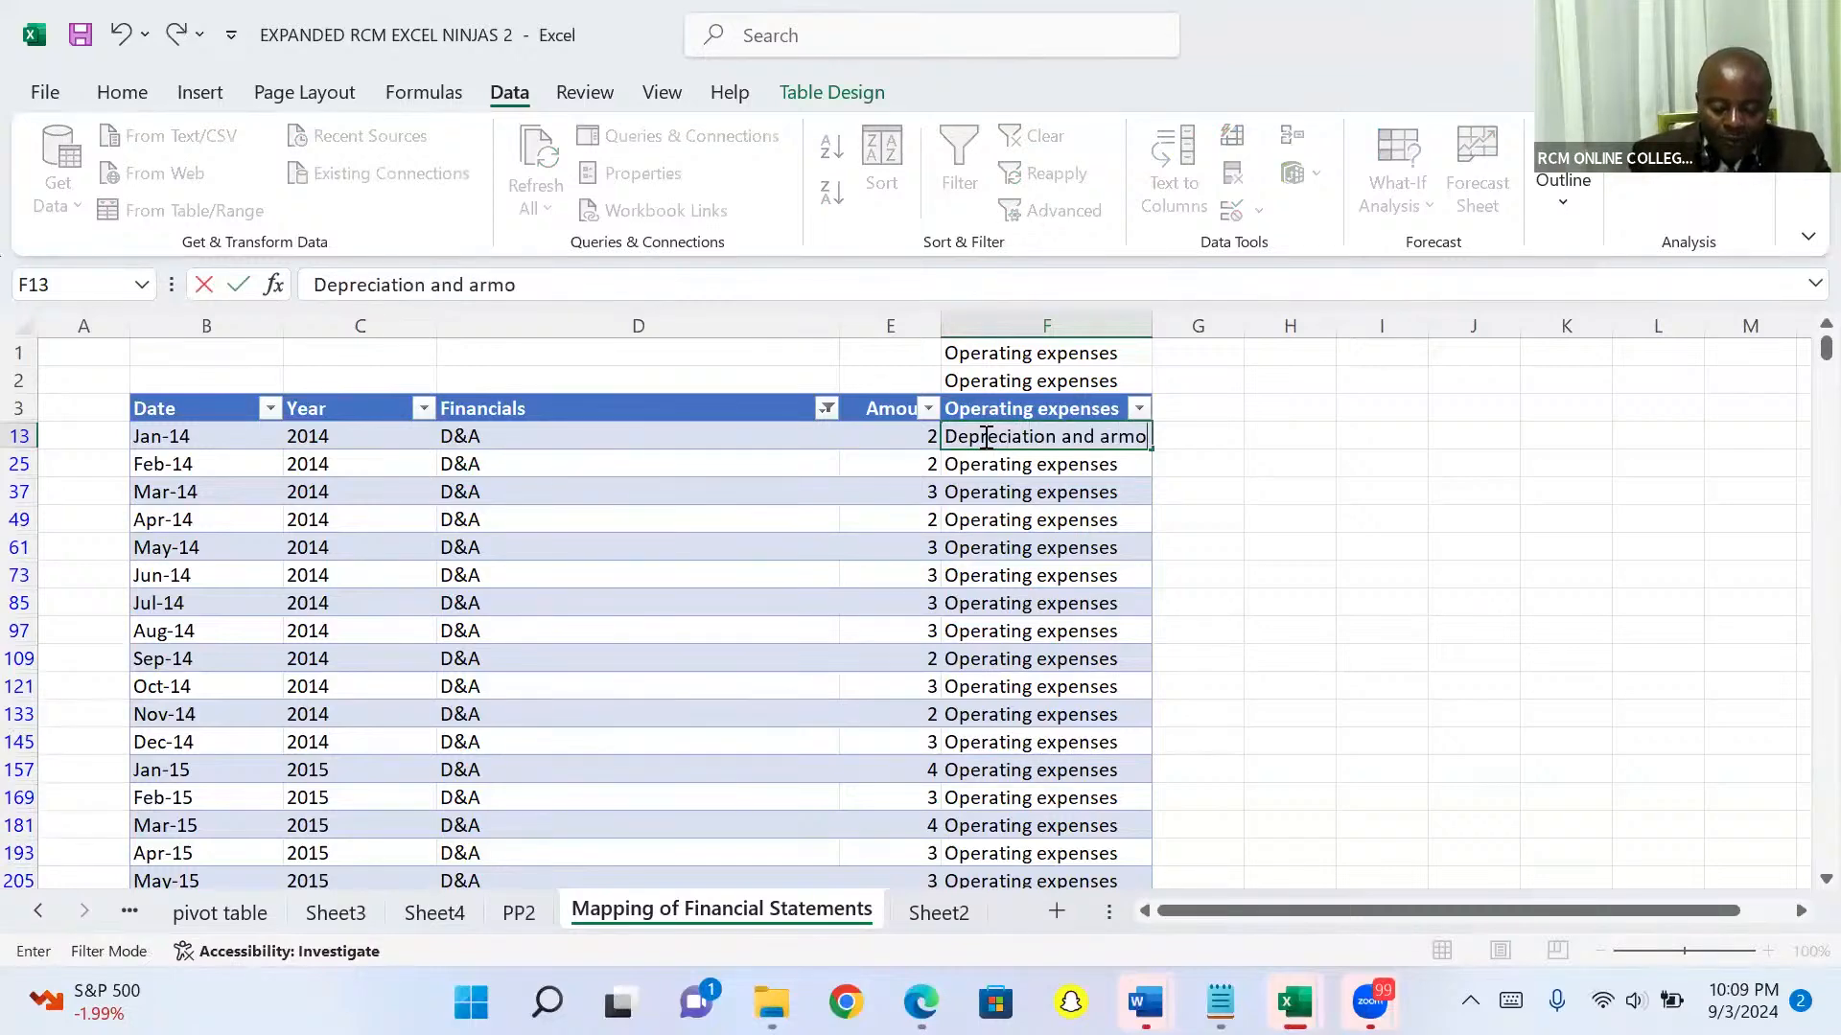
text(tiza)
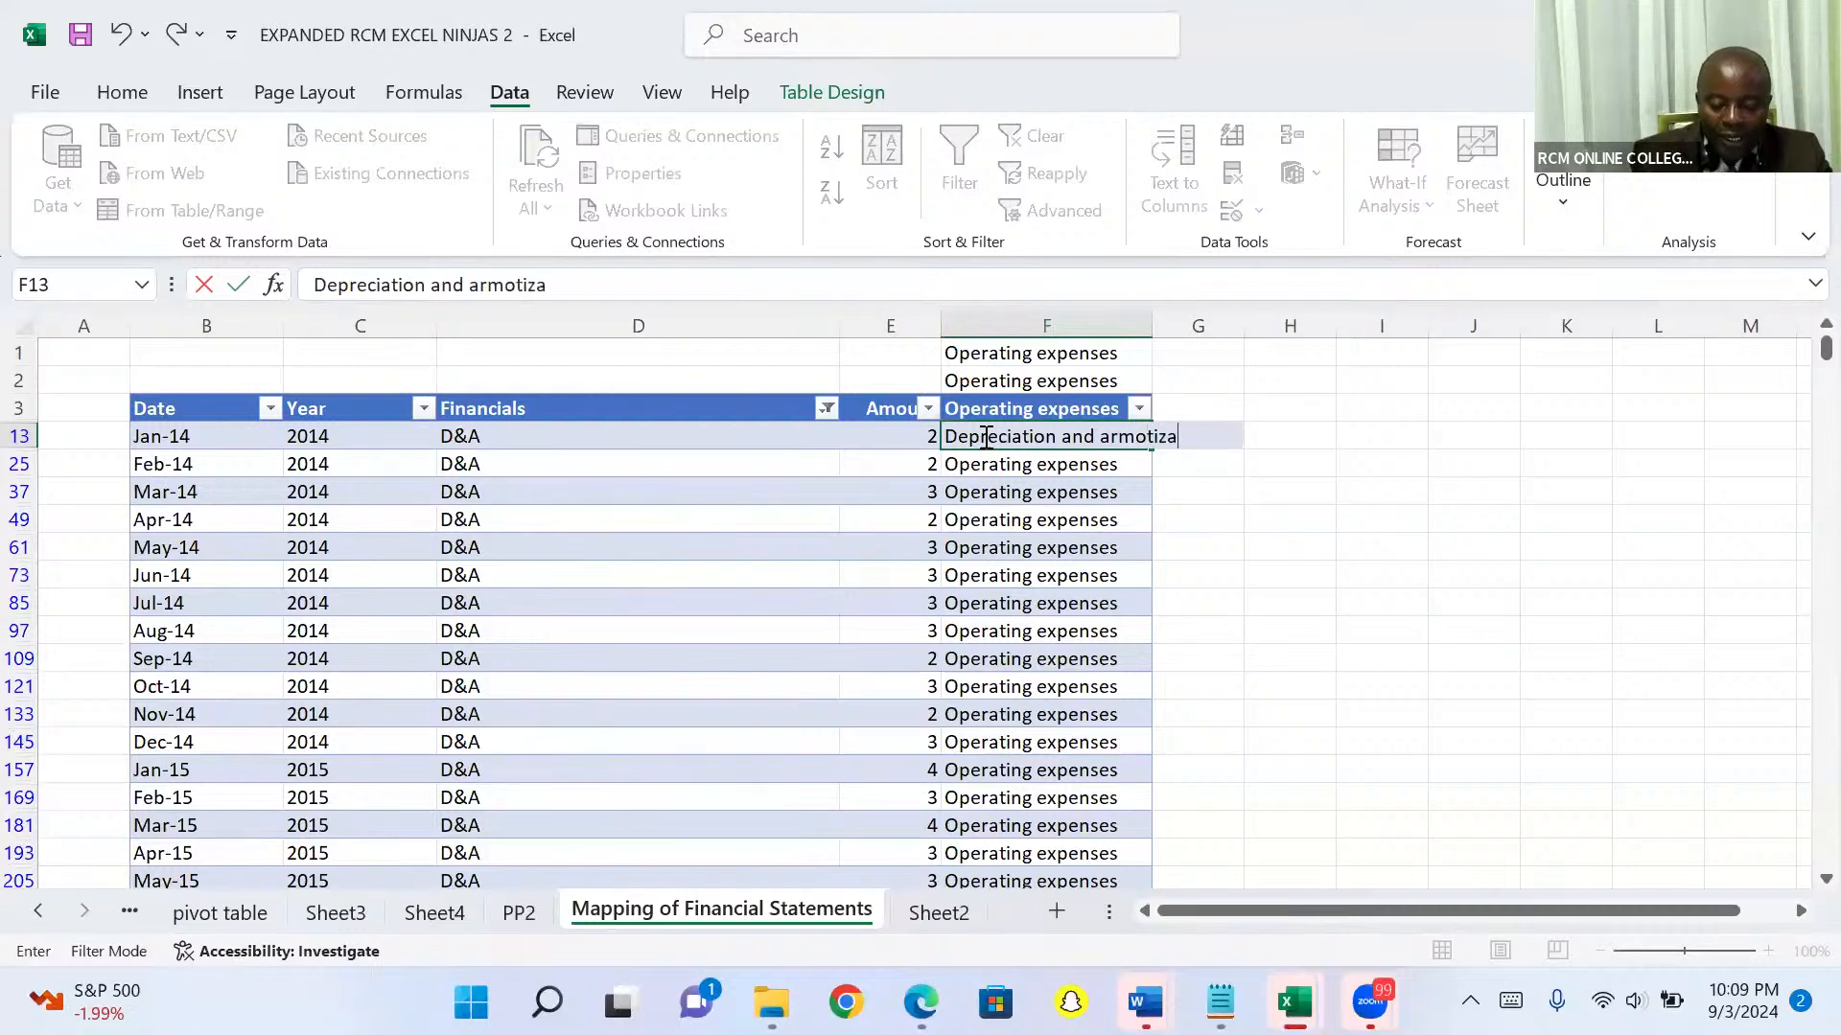
text(tion)
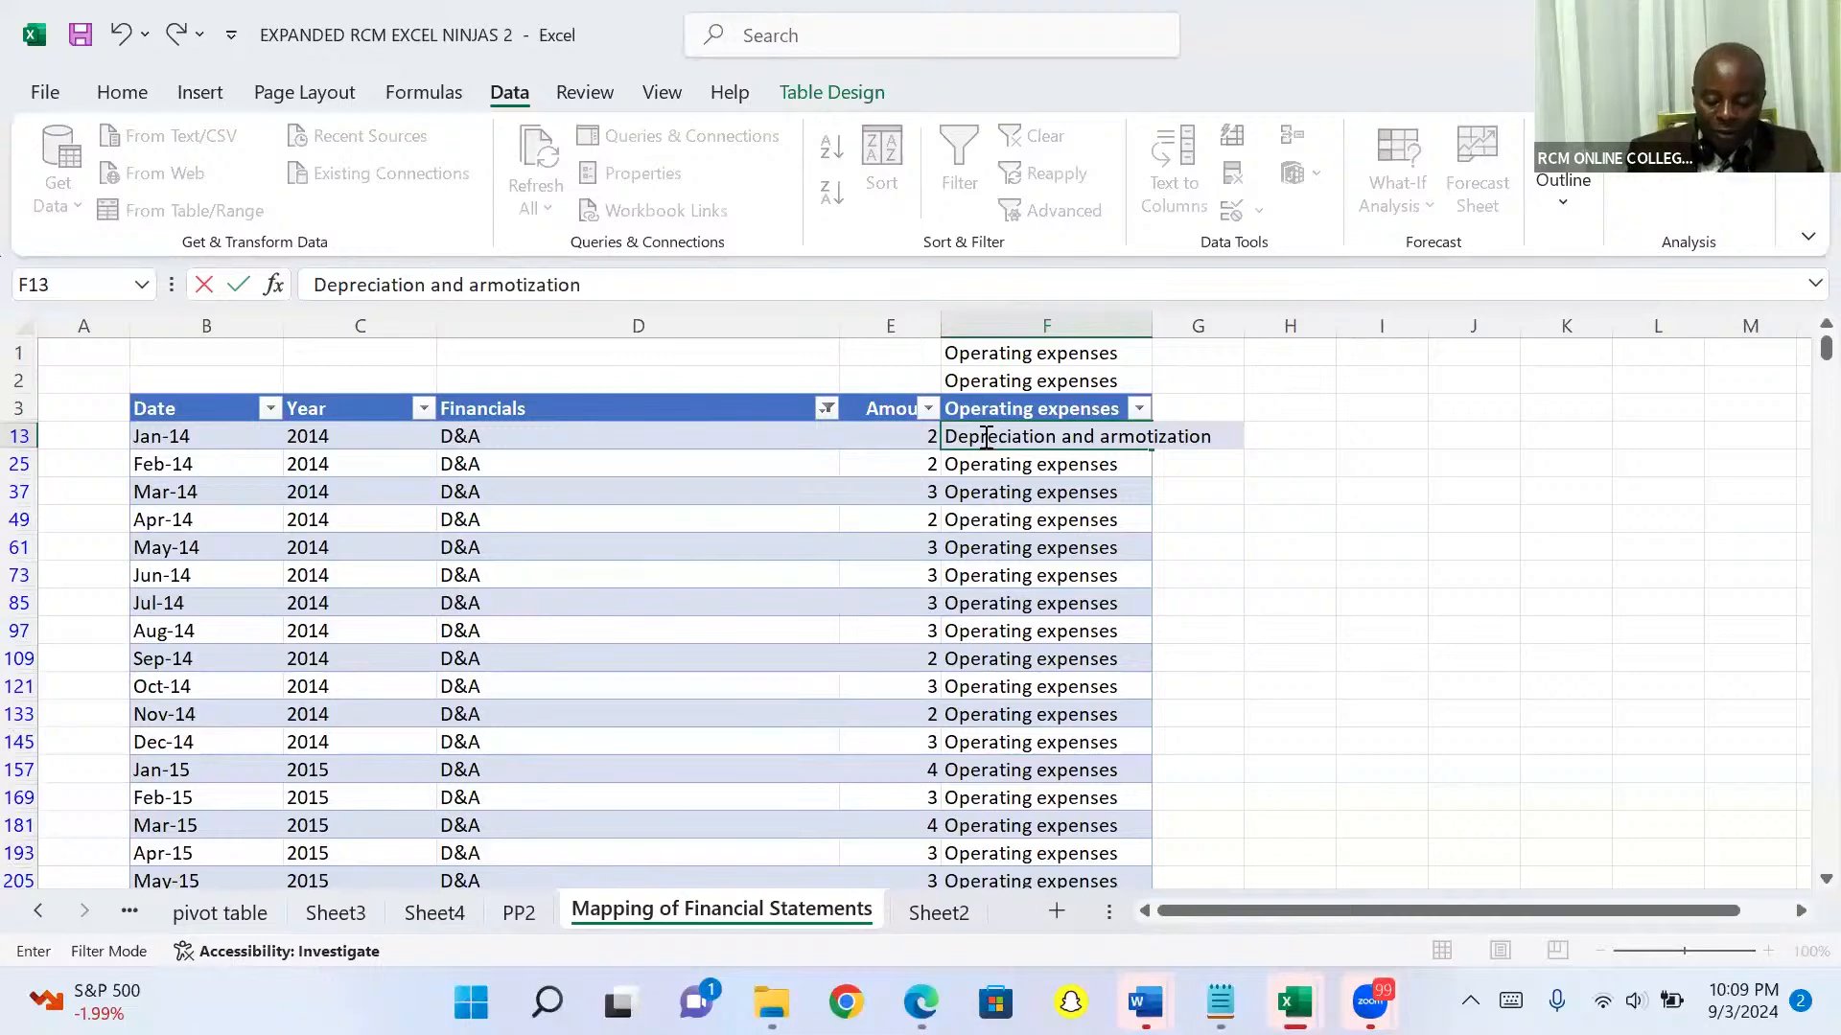
key(ctrl+Return)
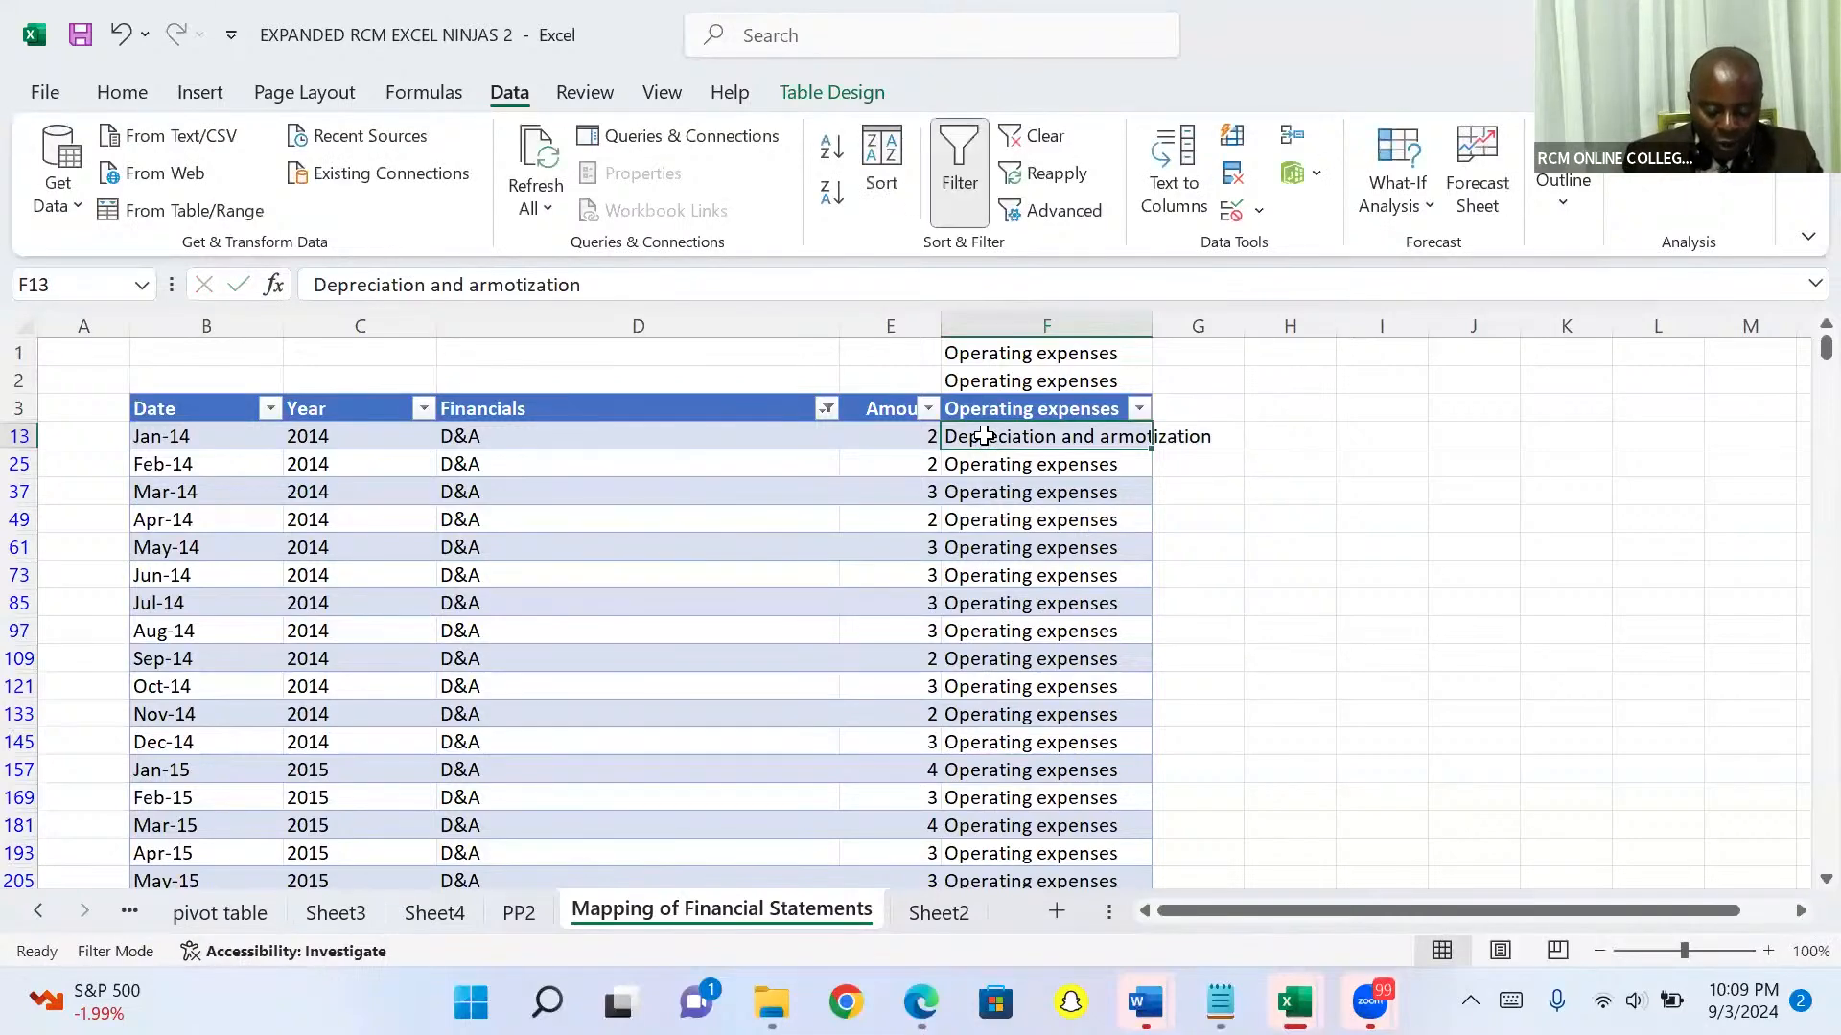
Copy the Depreciation and armotization entry from F13 and paste it over the whole of column F
key(ctrl+c)
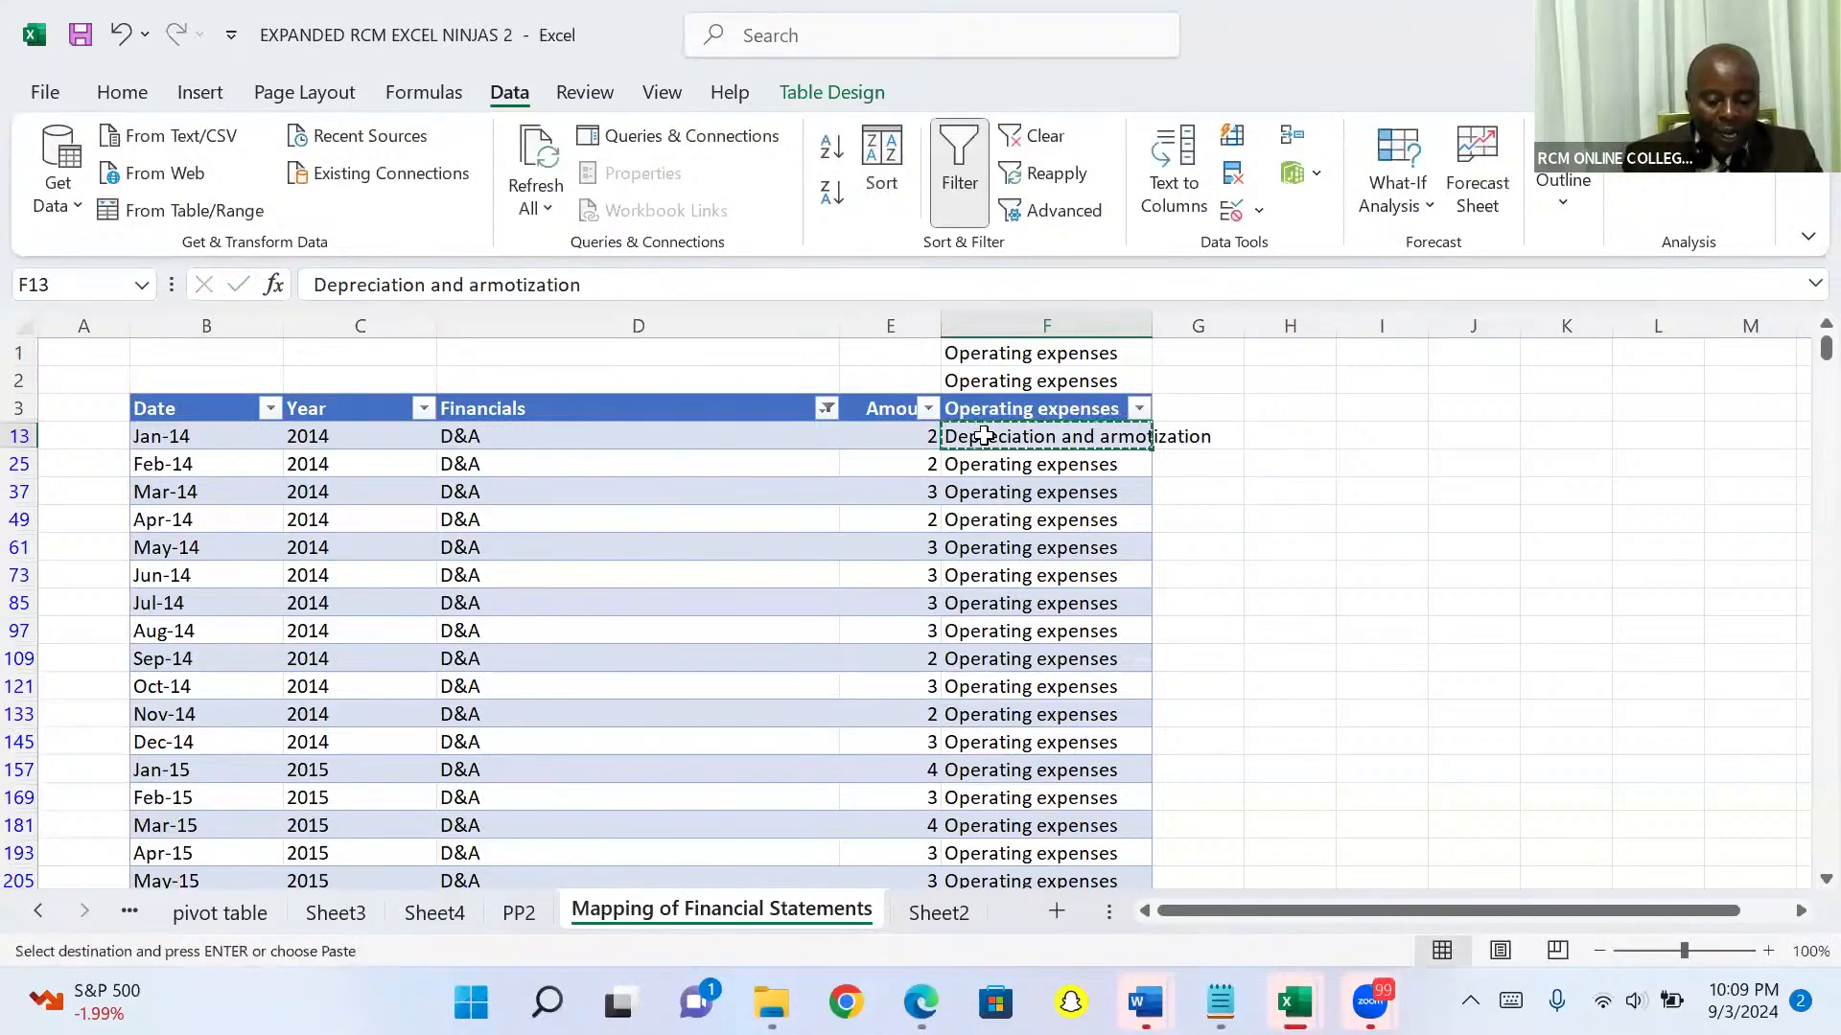
click(1019, 316)
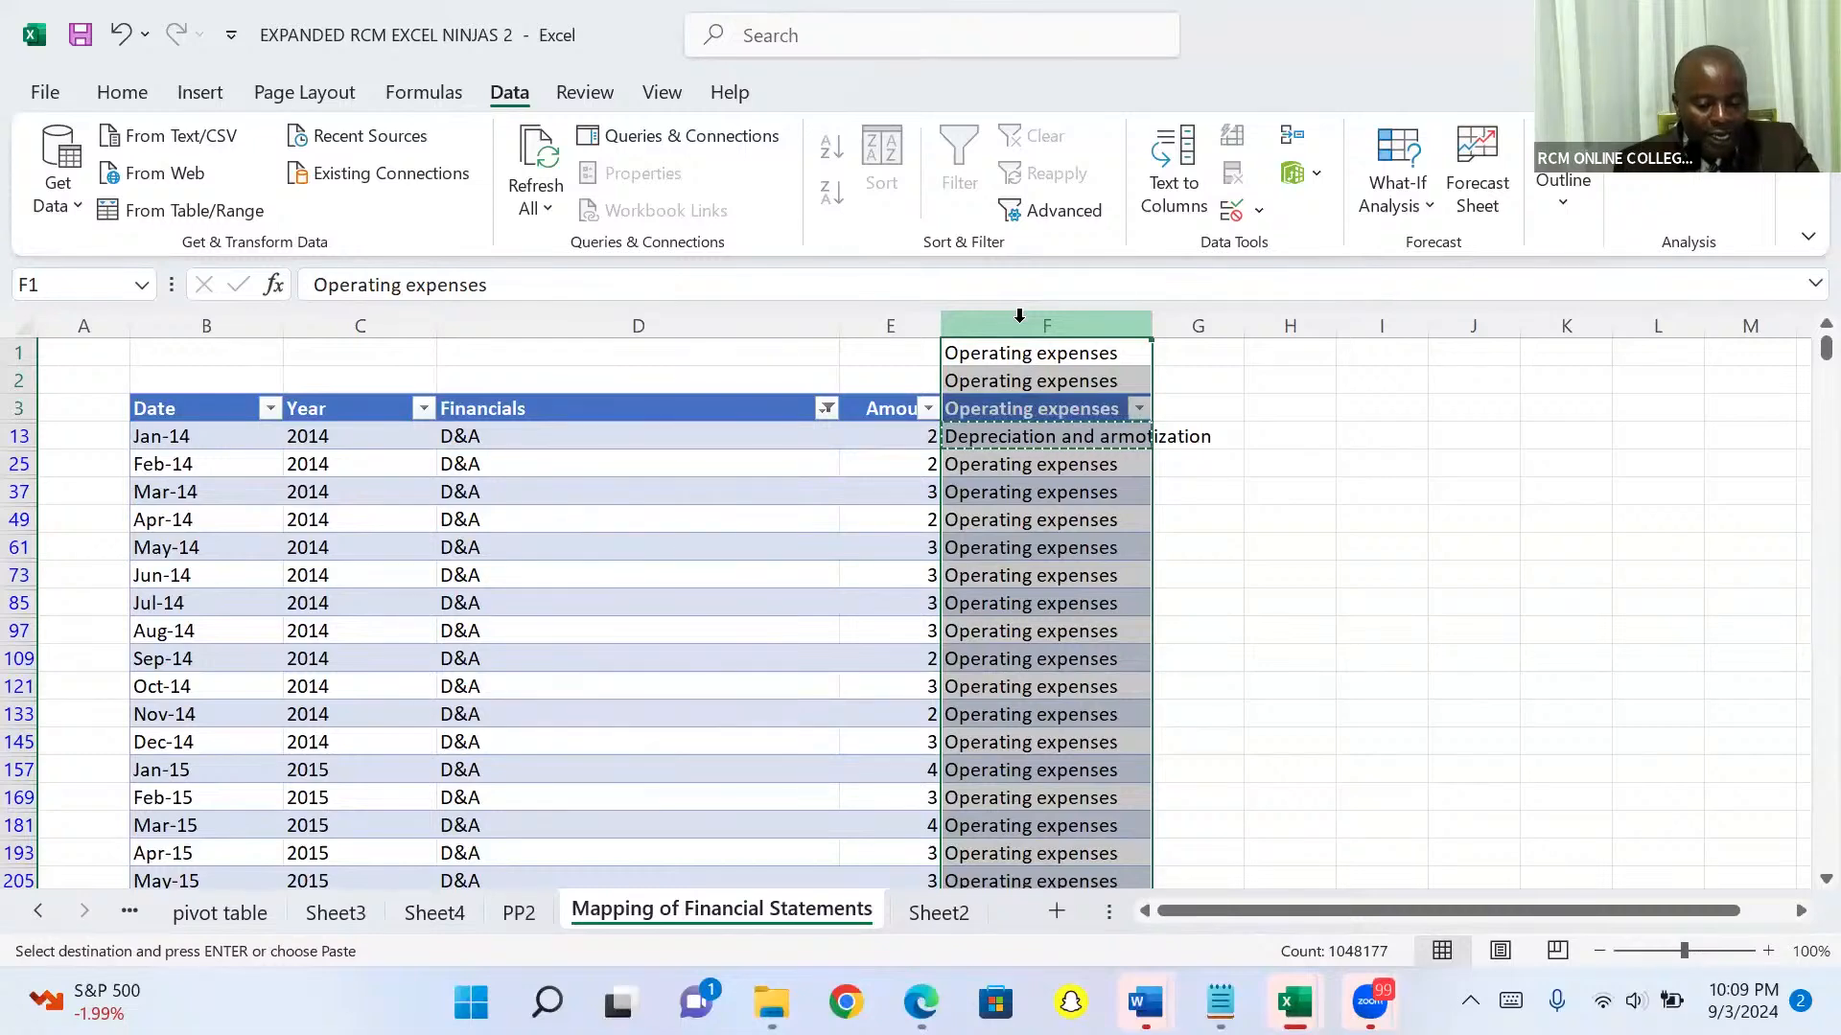
key(ctrl+v)
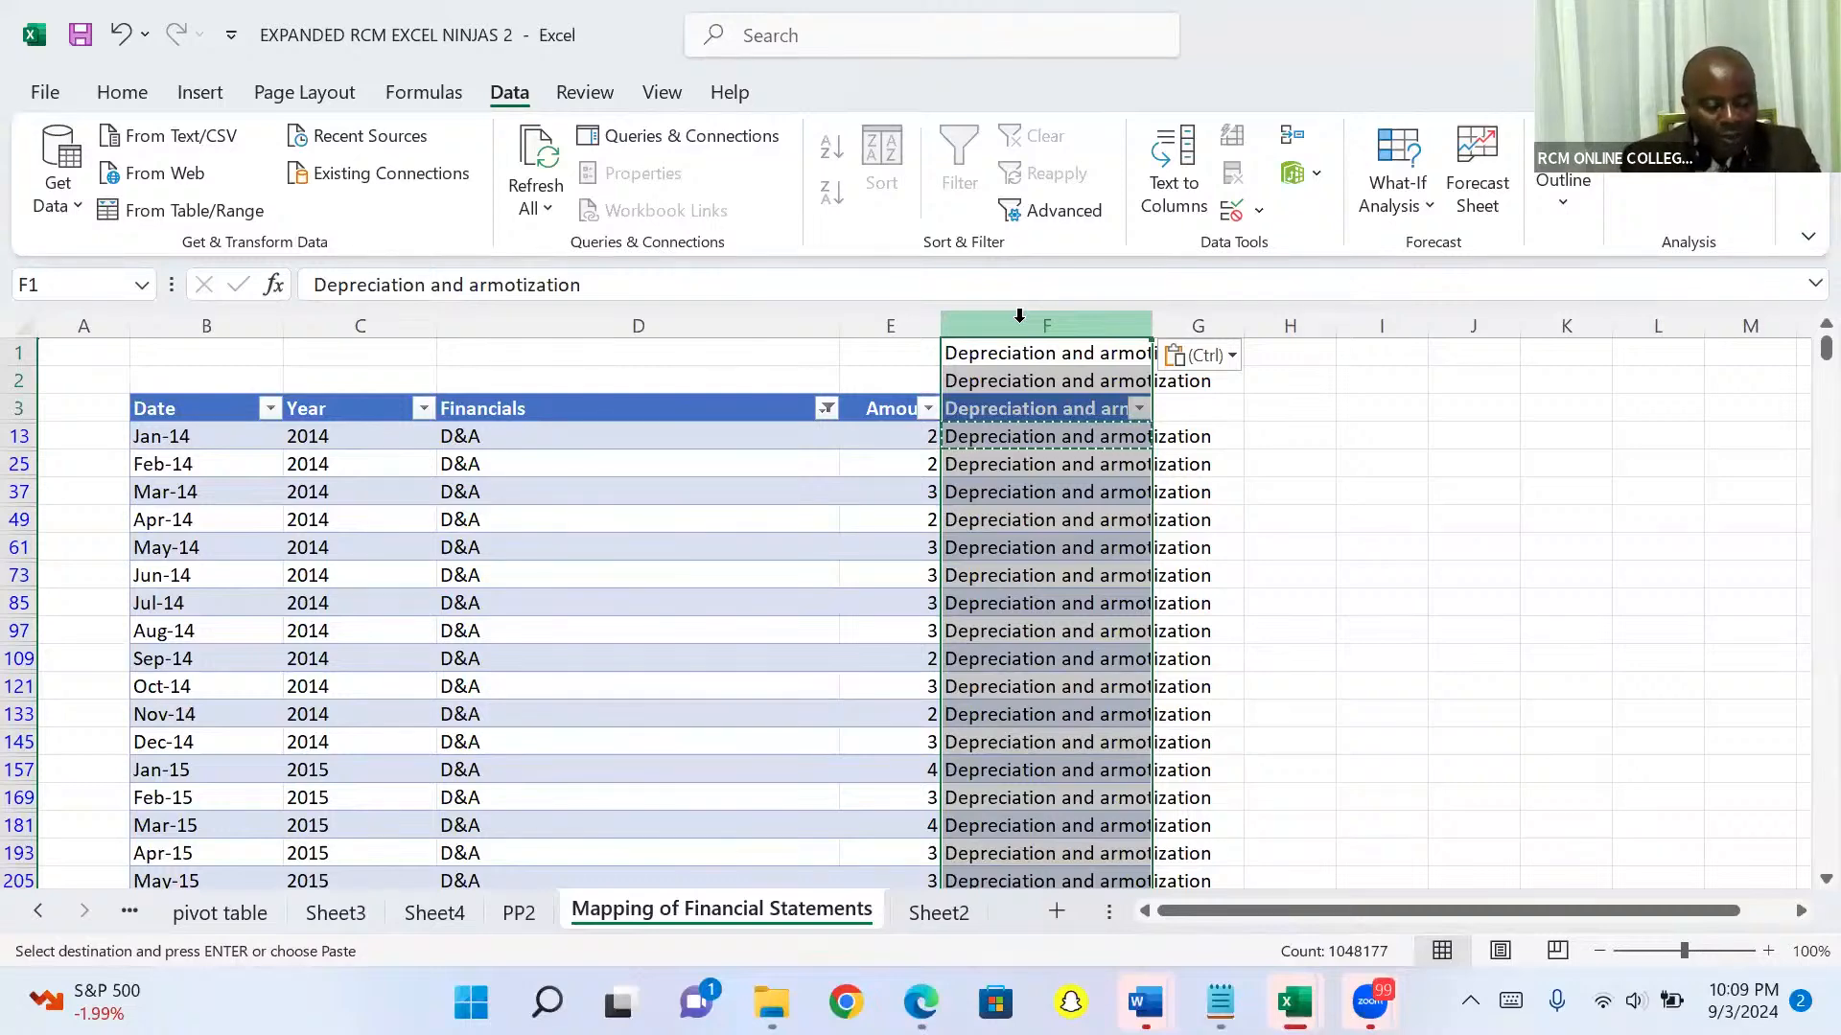
Filter the Financials column to the Interest expenses items by searching for "int"
click(826, 410)
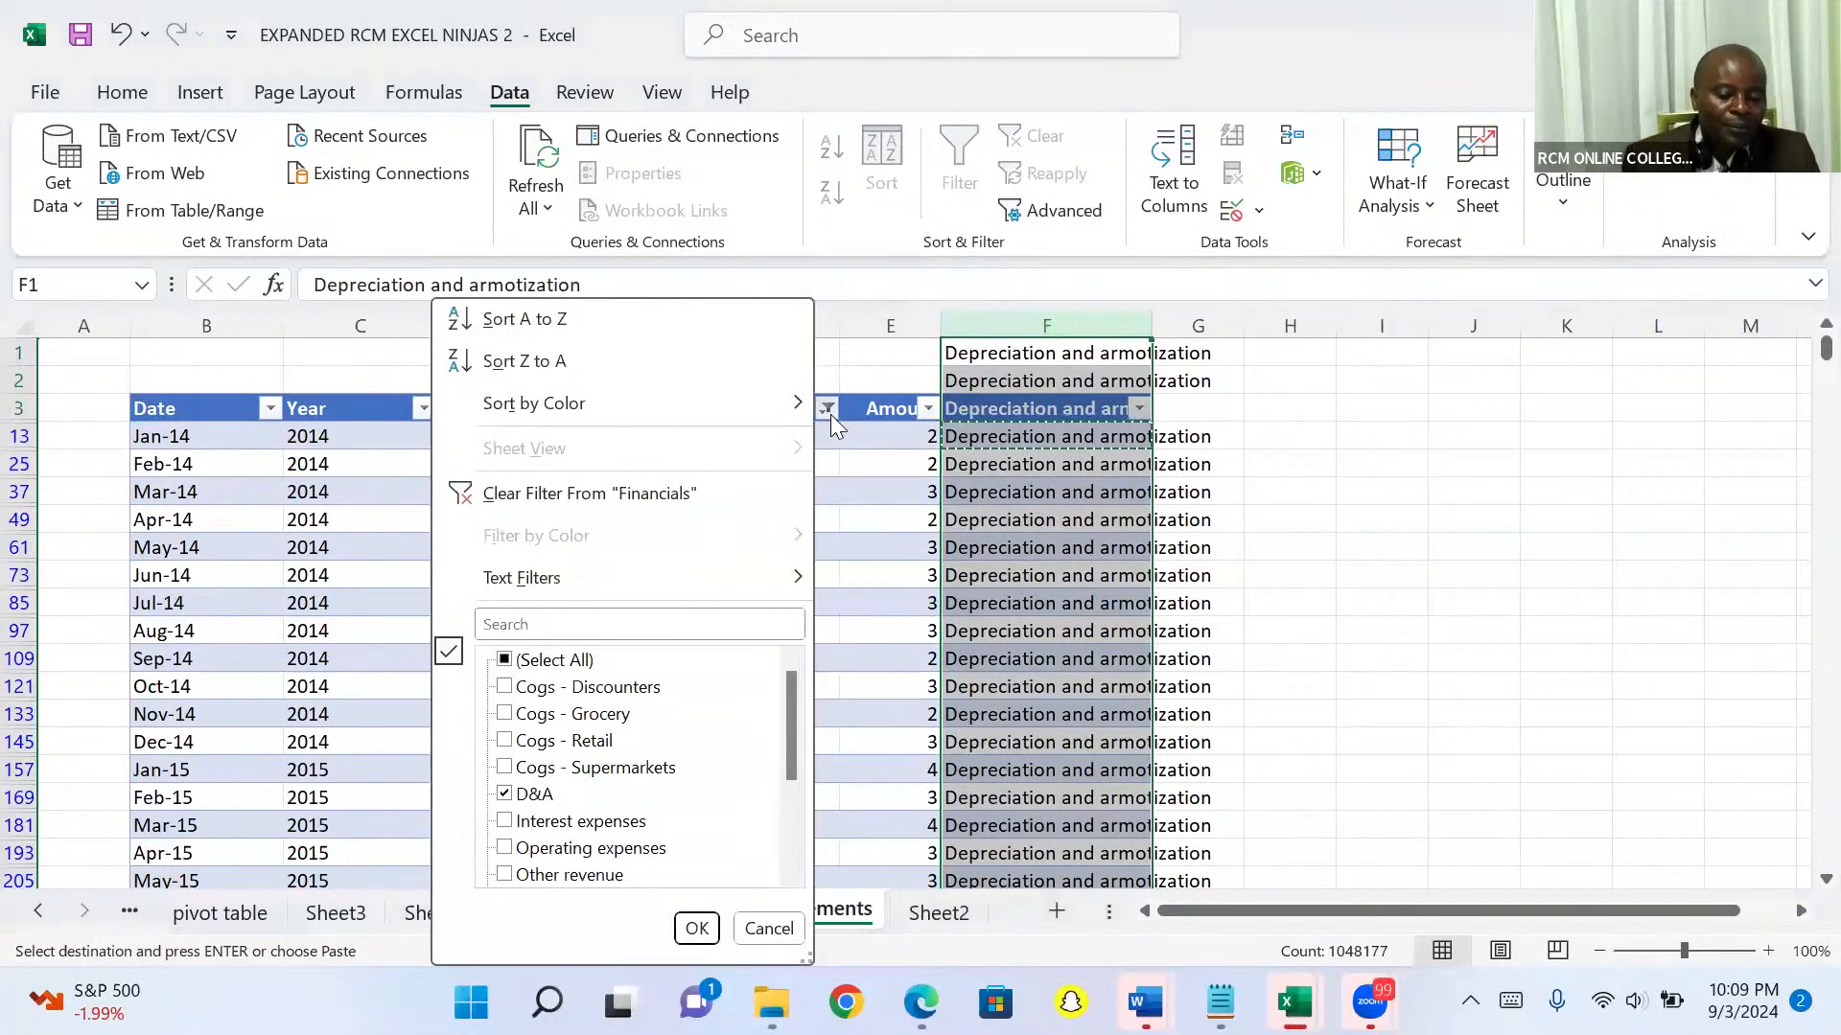
click(626, 621)
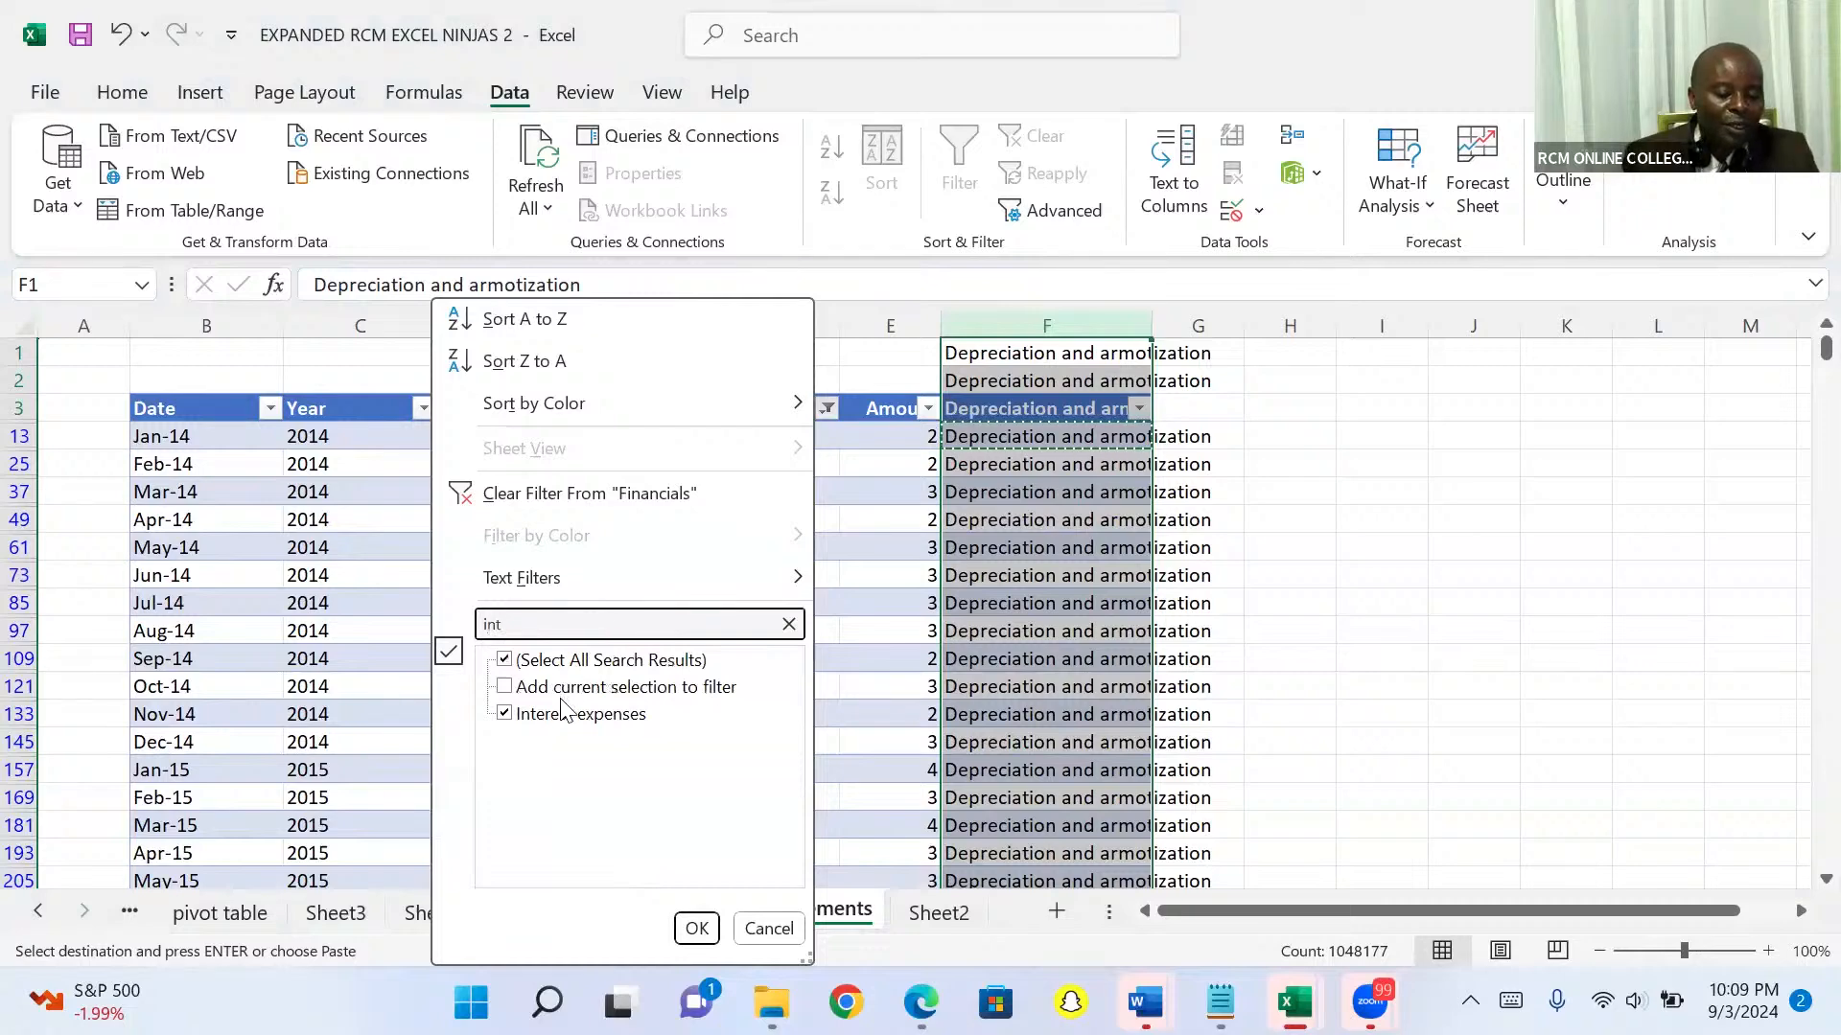
click(694, 928)
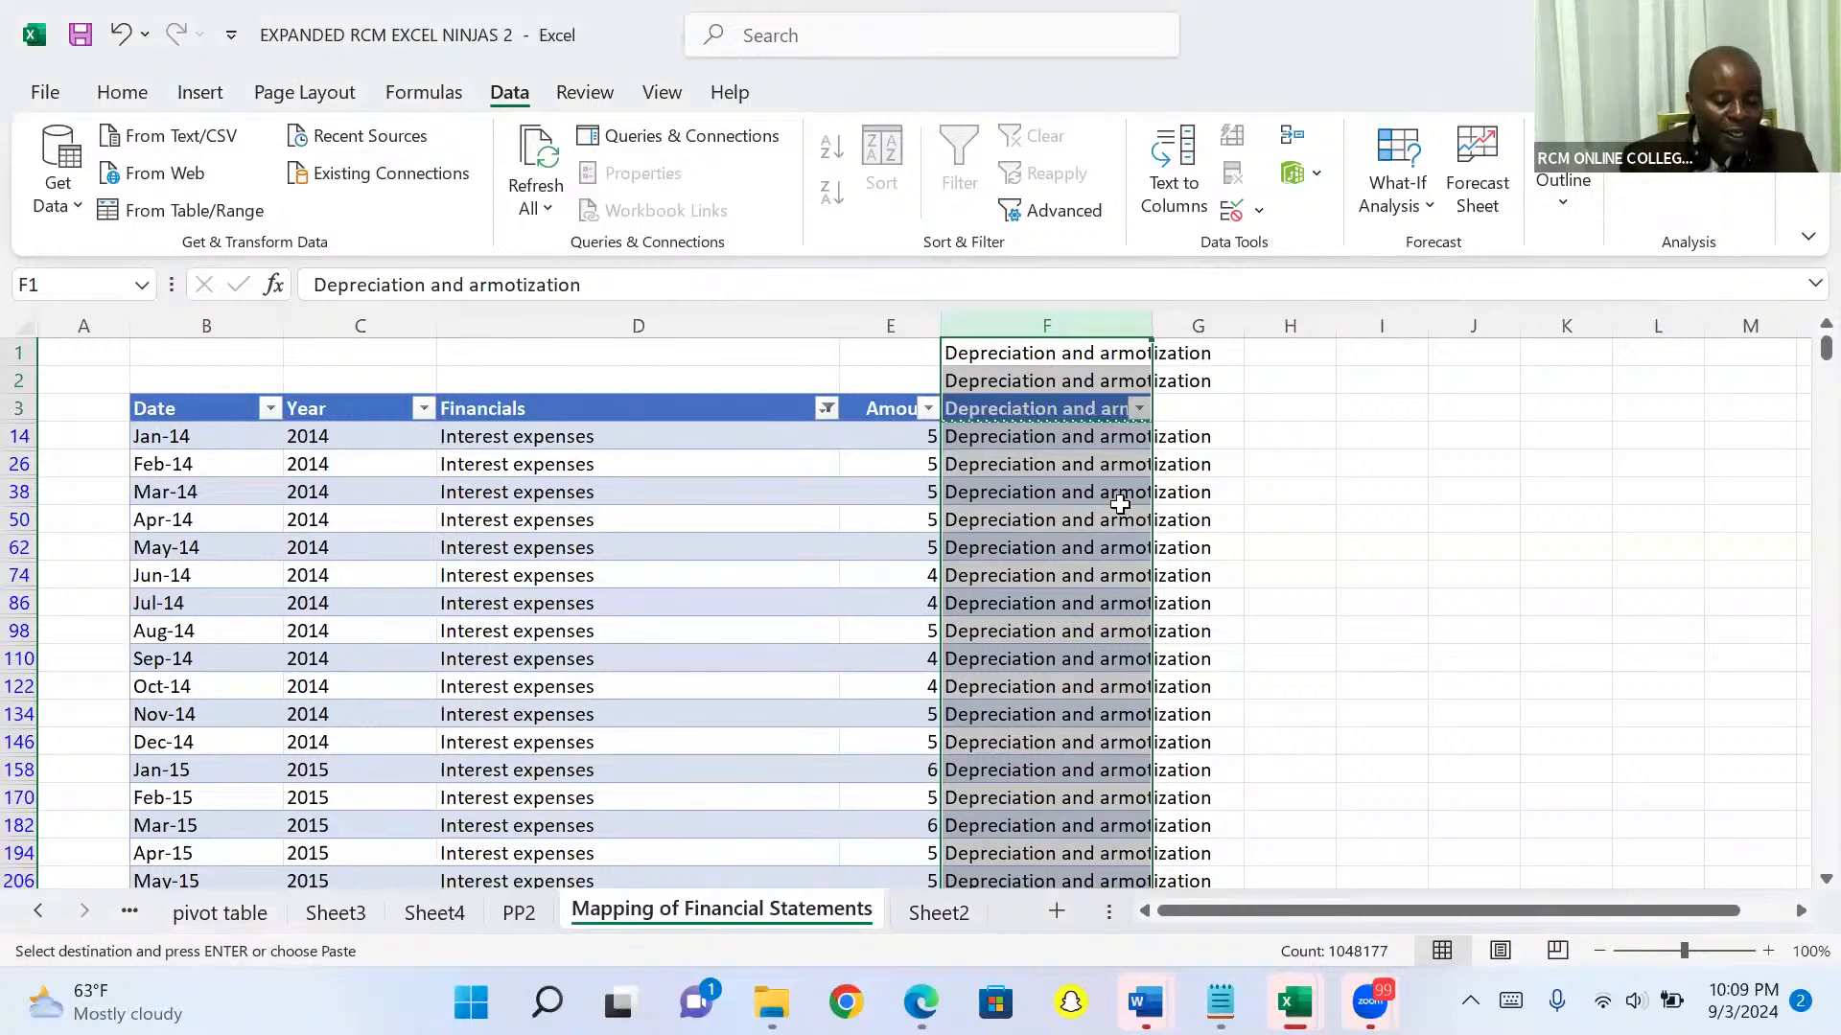
Enter Interest in F14 as the category of the first filtered row and paste it over the whole of column F
click(1022, 436)
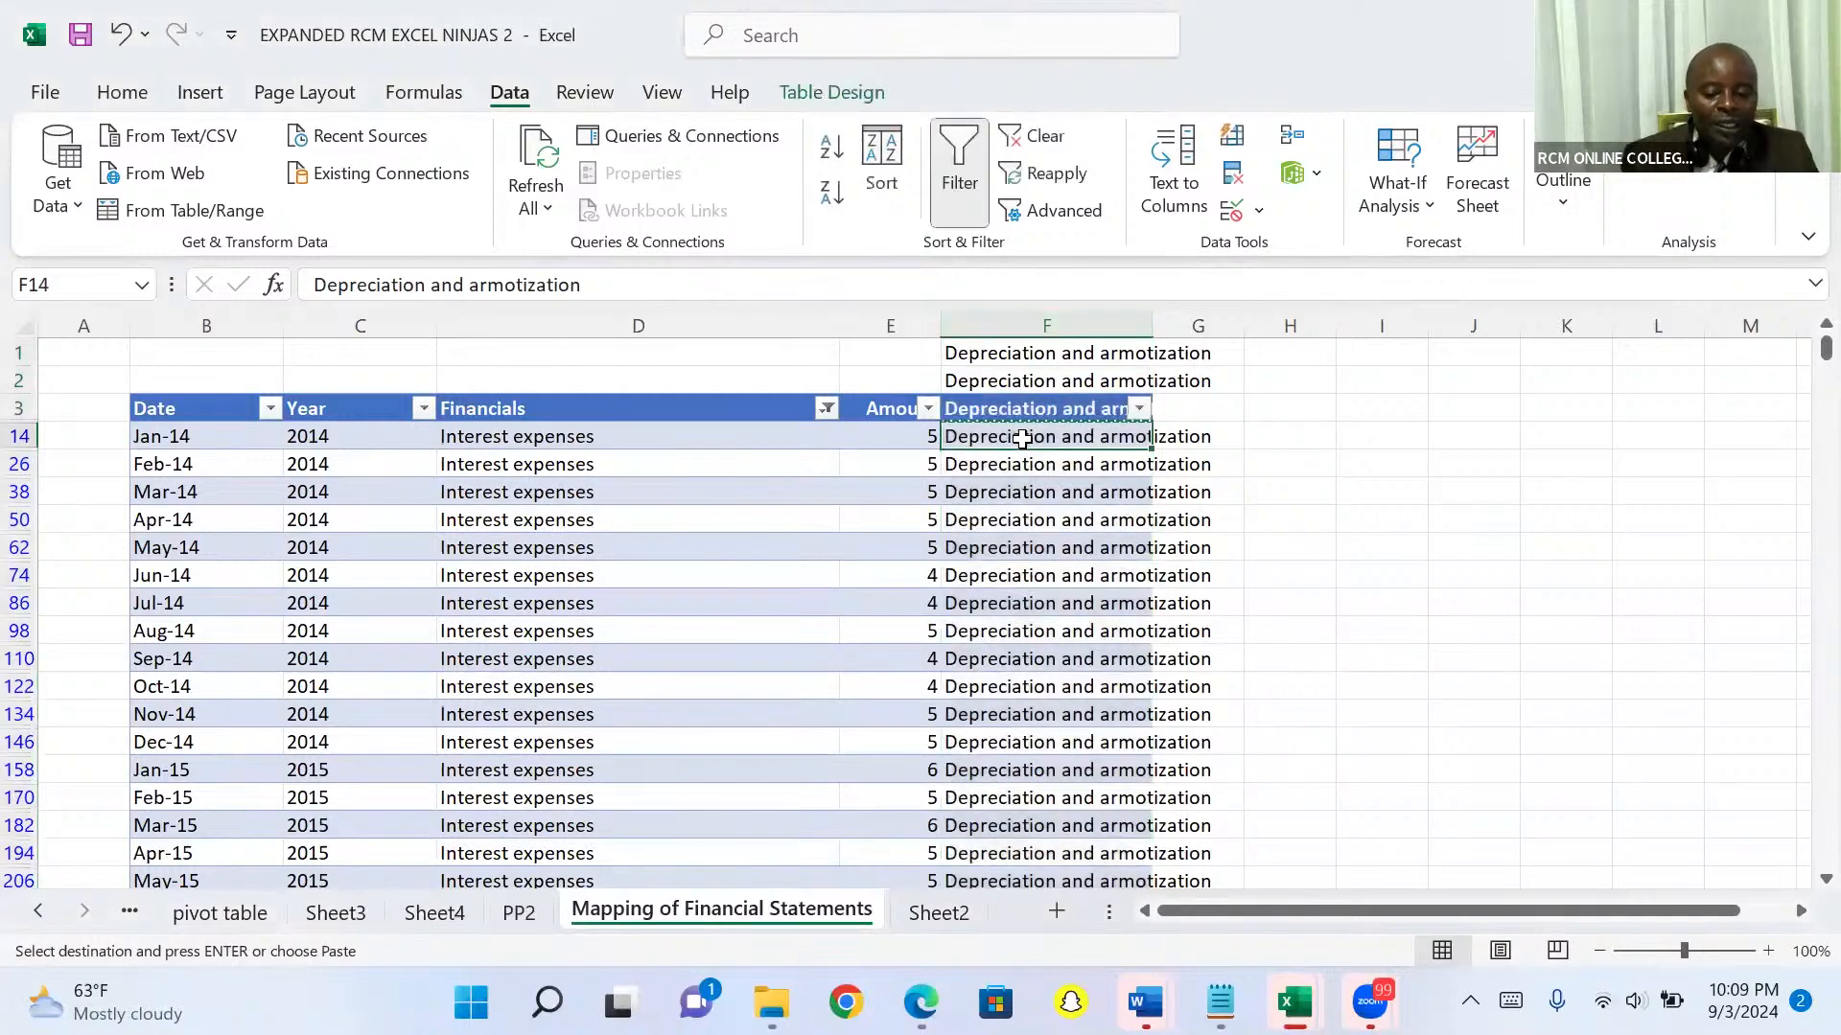
text(In)
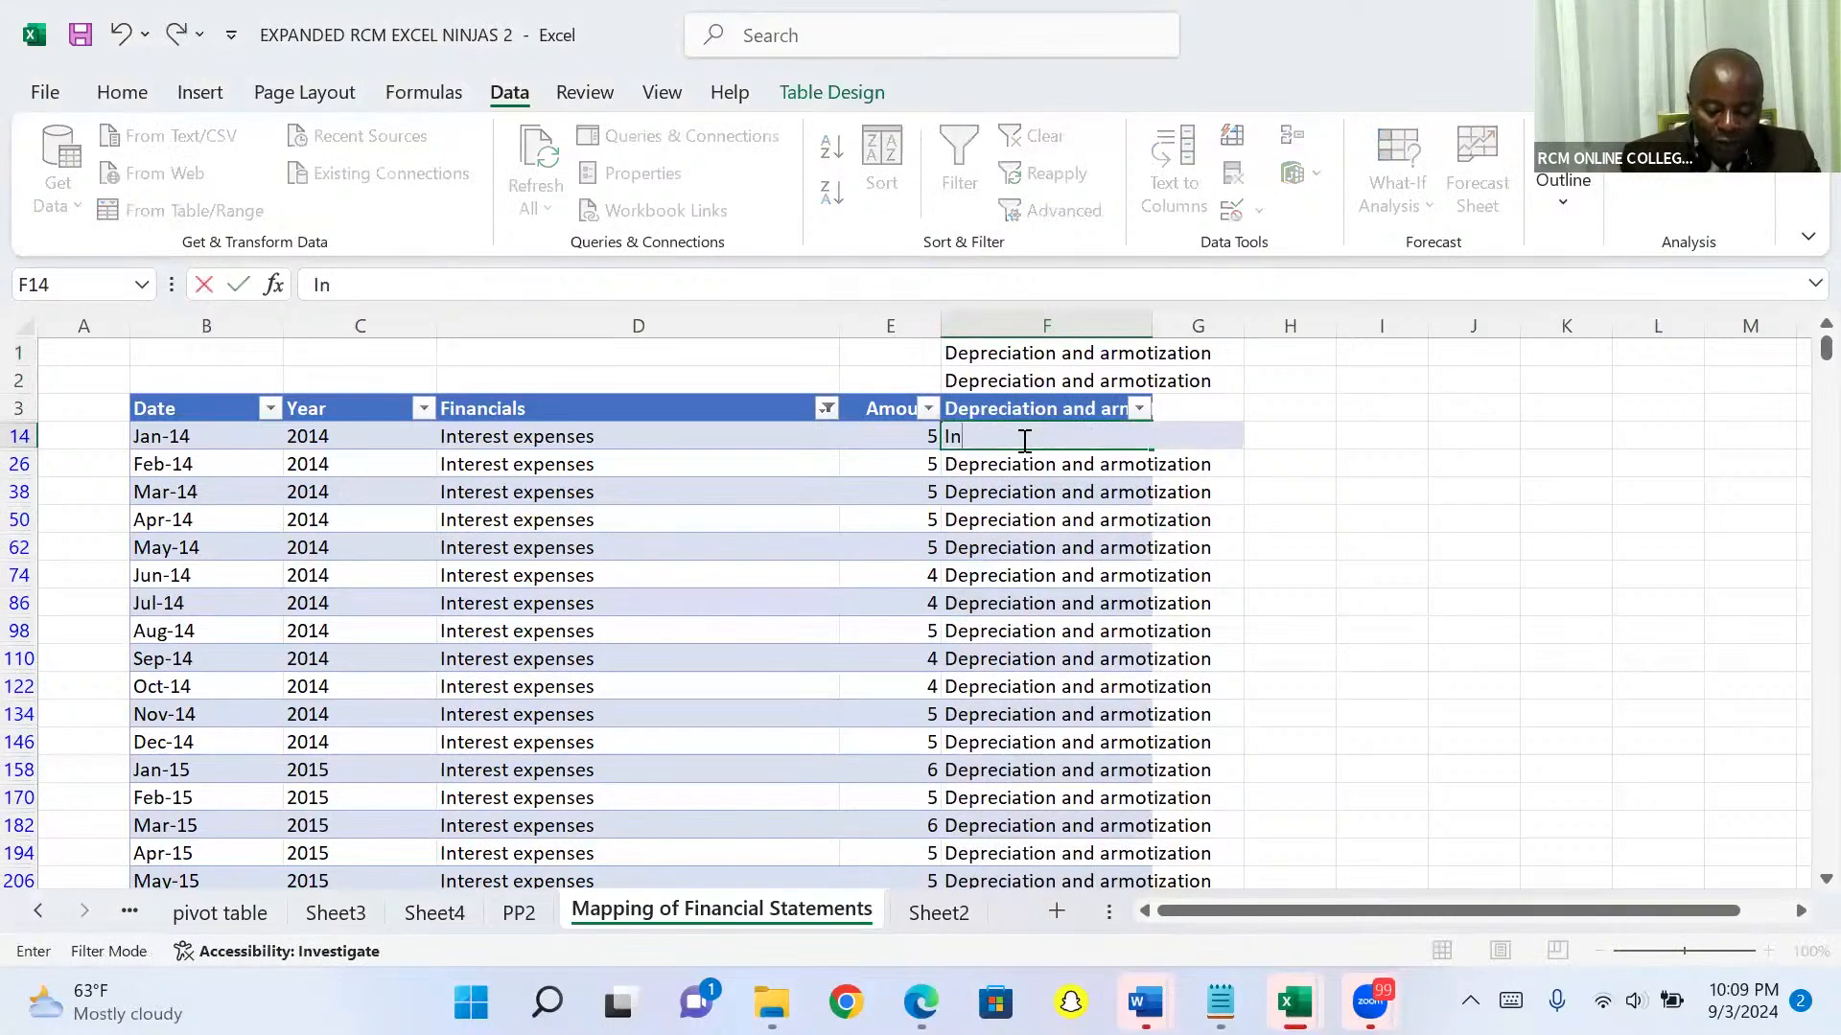
text(terest)
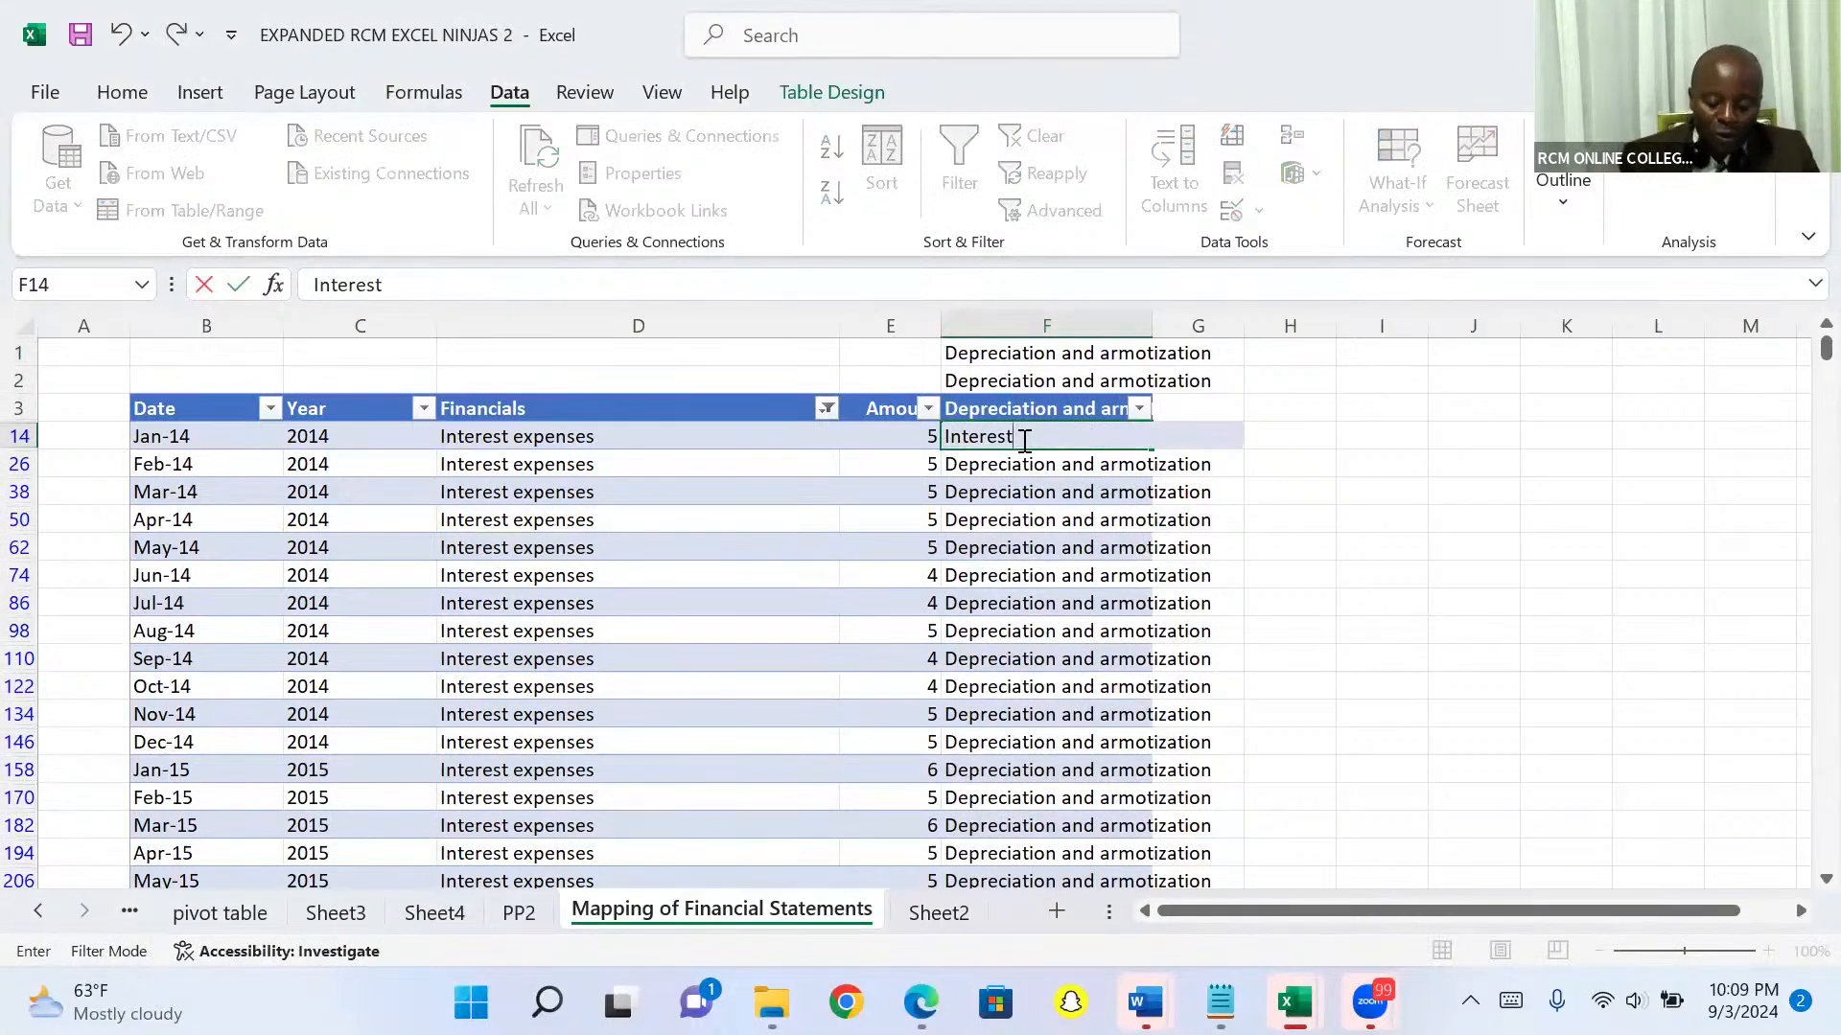
key(ctrl+Return)
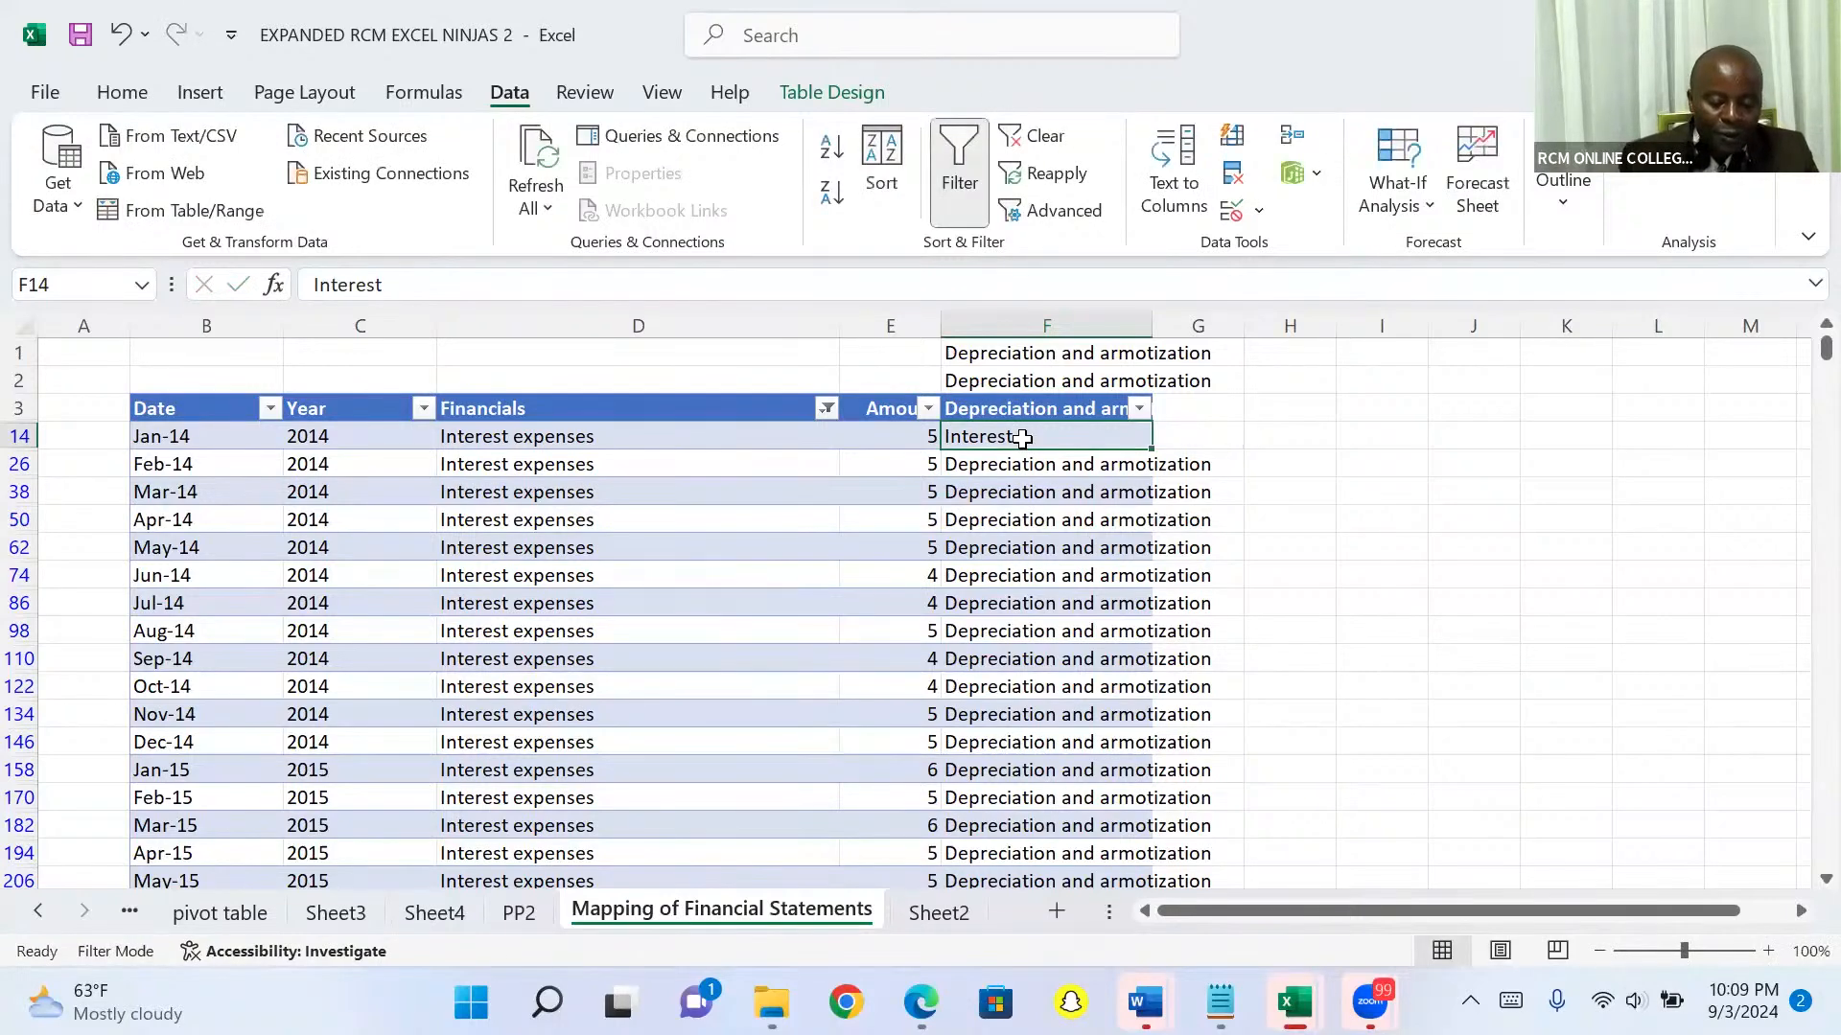
key(ctrl+c)
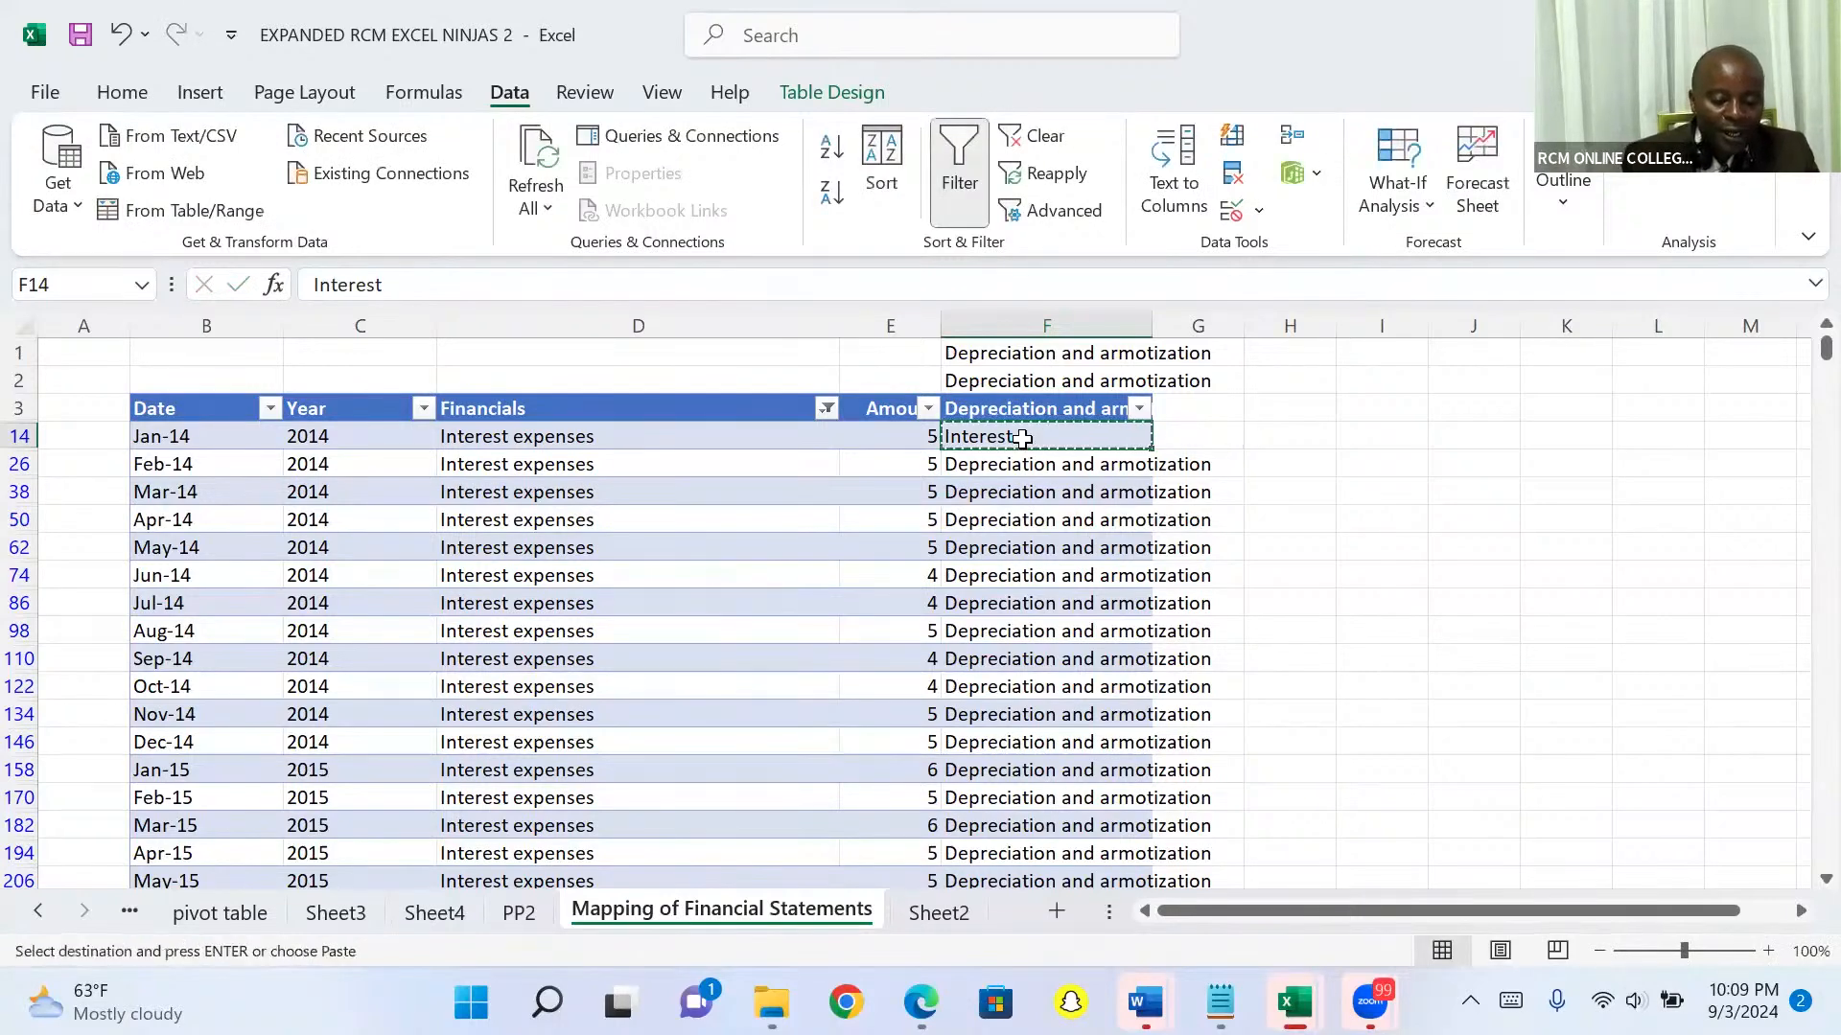
click(1041, 316)
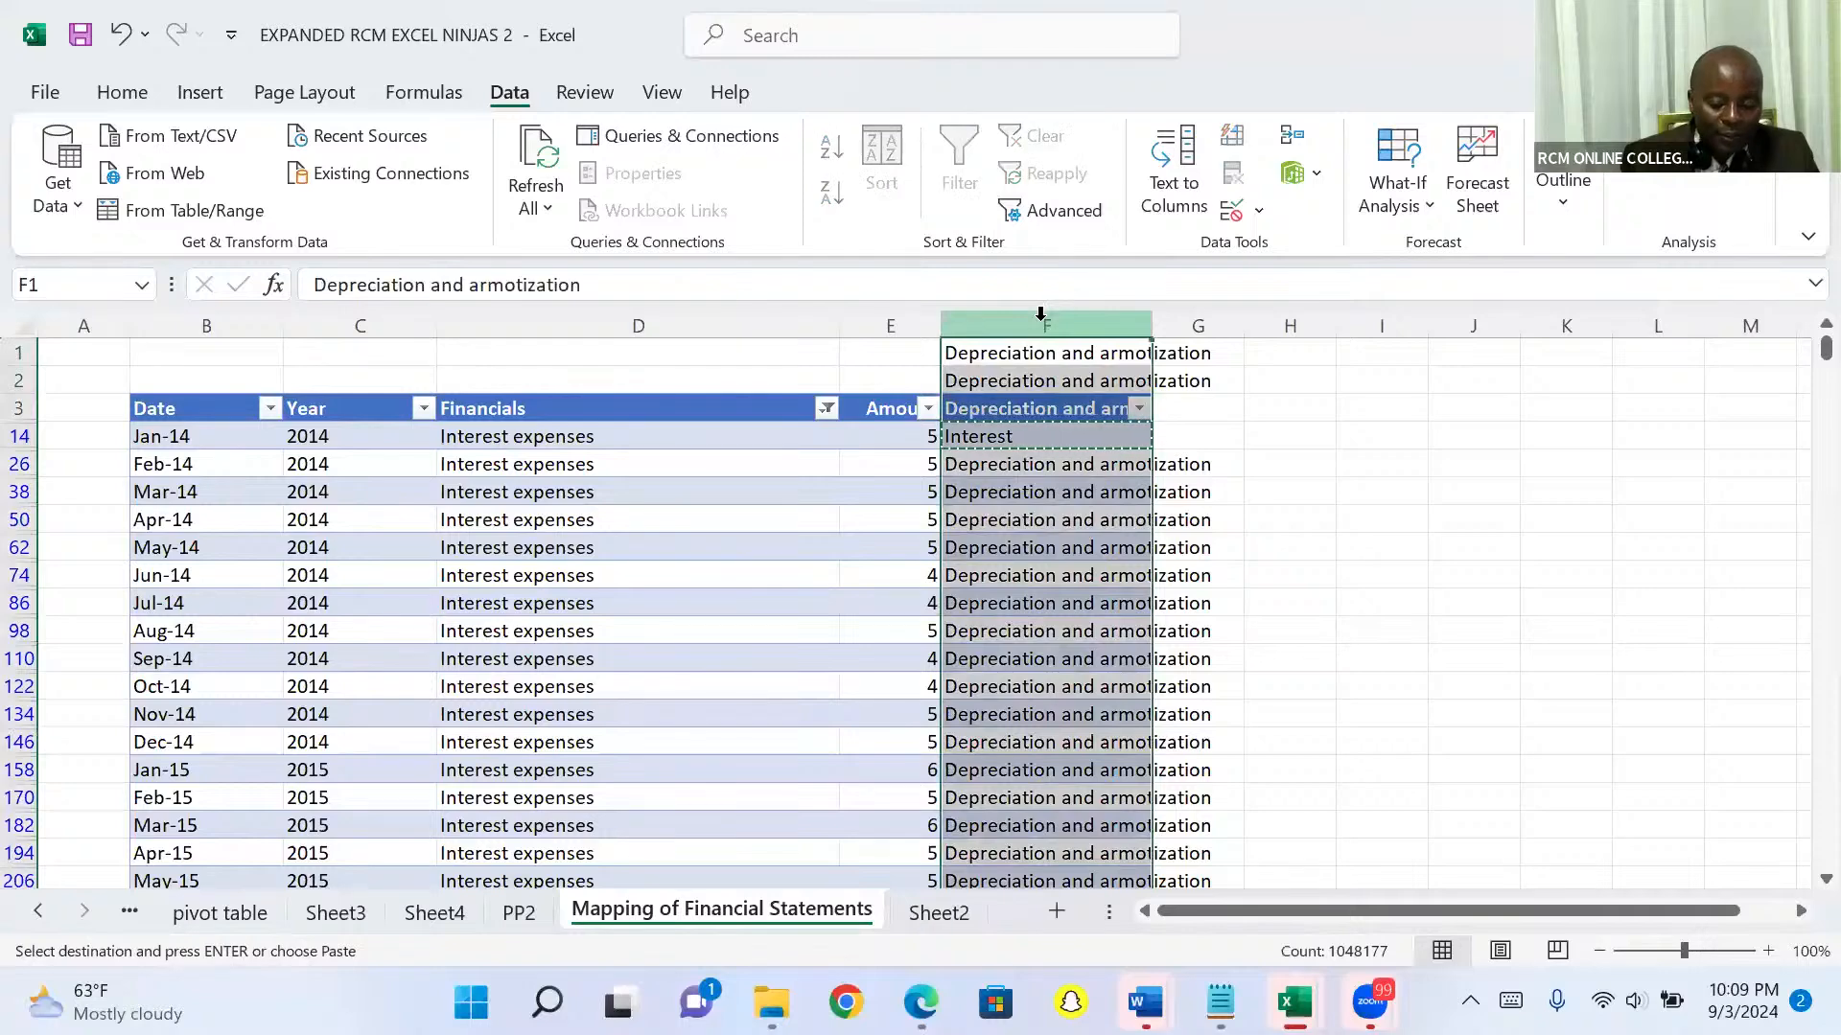
key(ctrl+v)
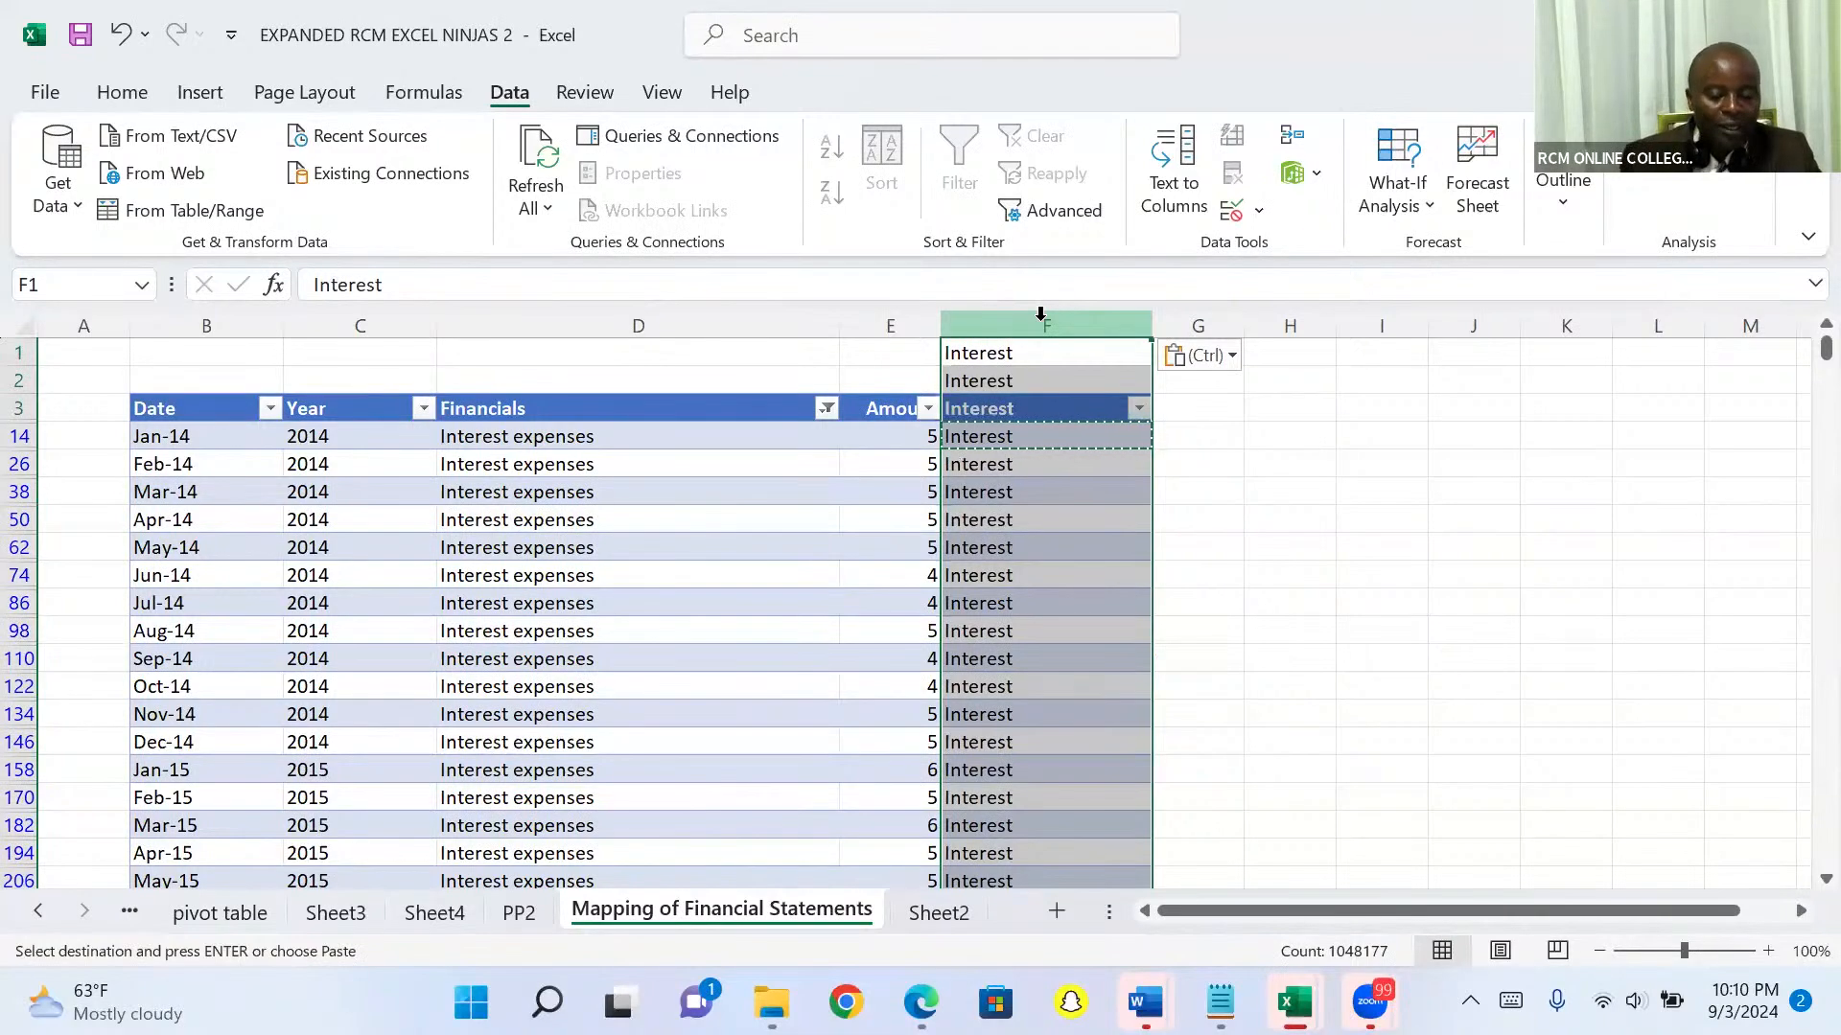
Filter the Financials column to the Taxes items by searching for "Tax"
click(827, 408)
click(583, 621)
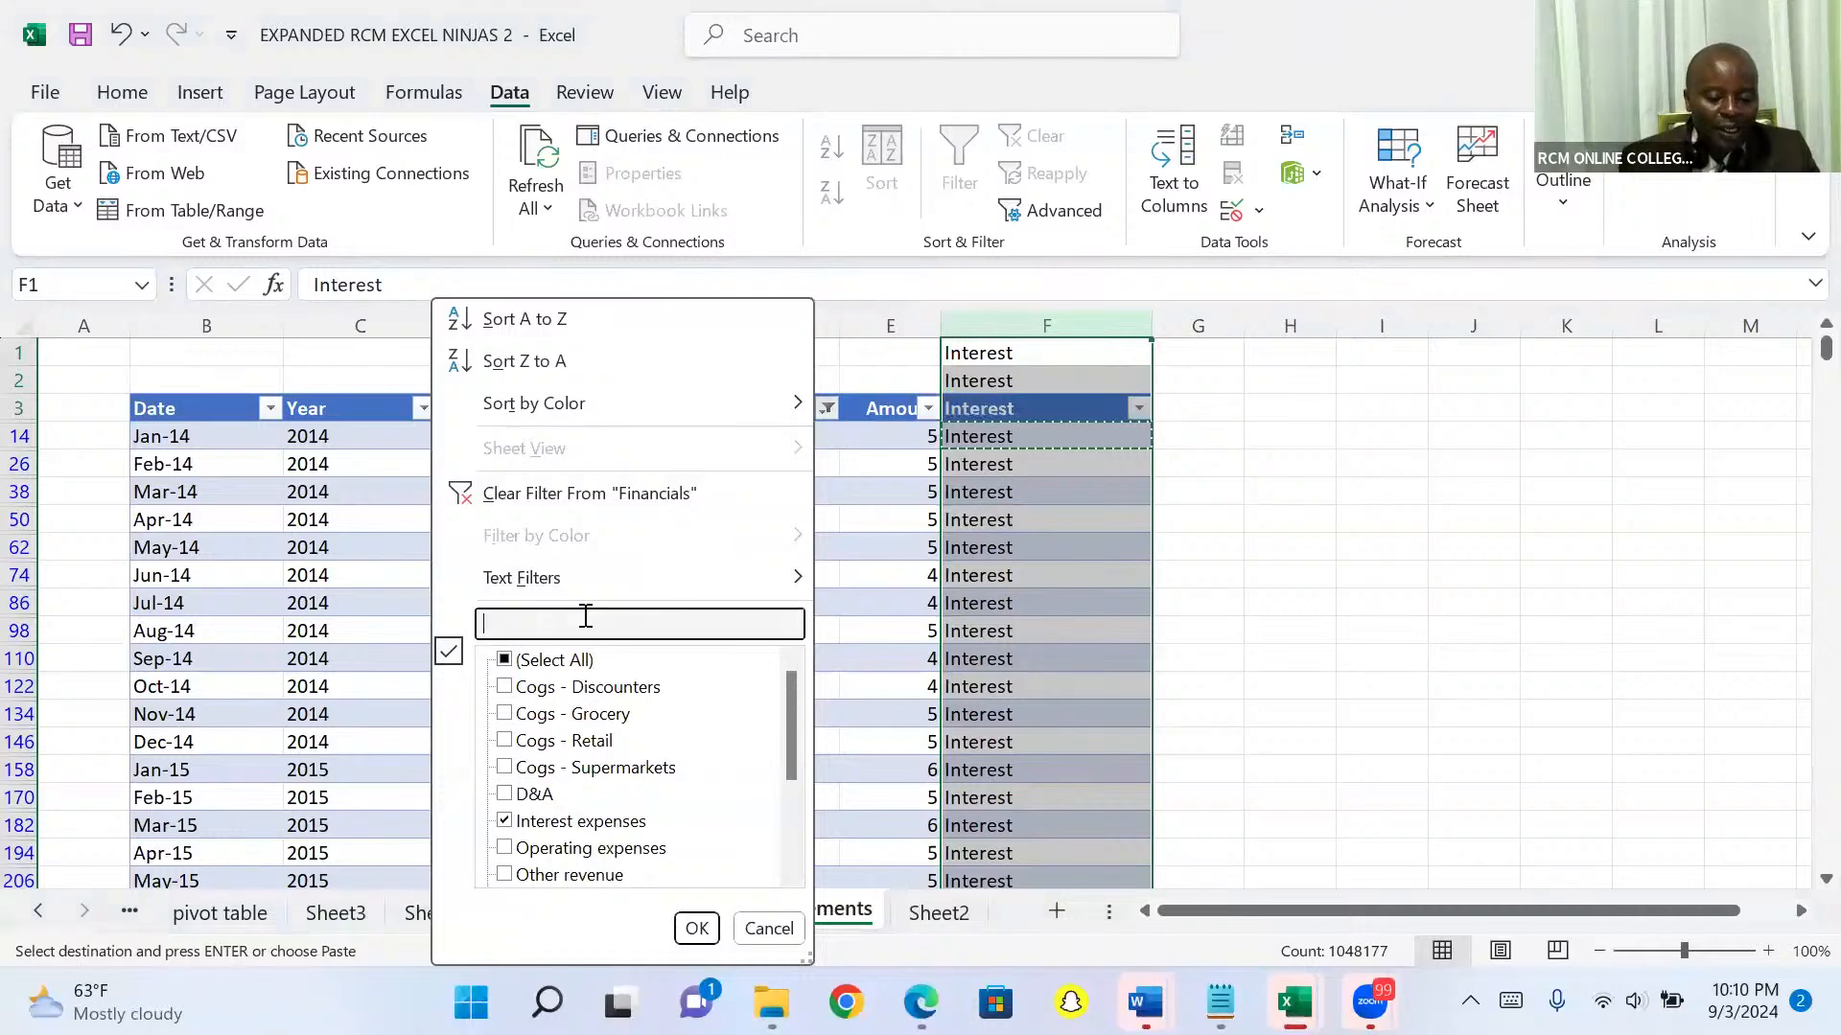
text(Tax)
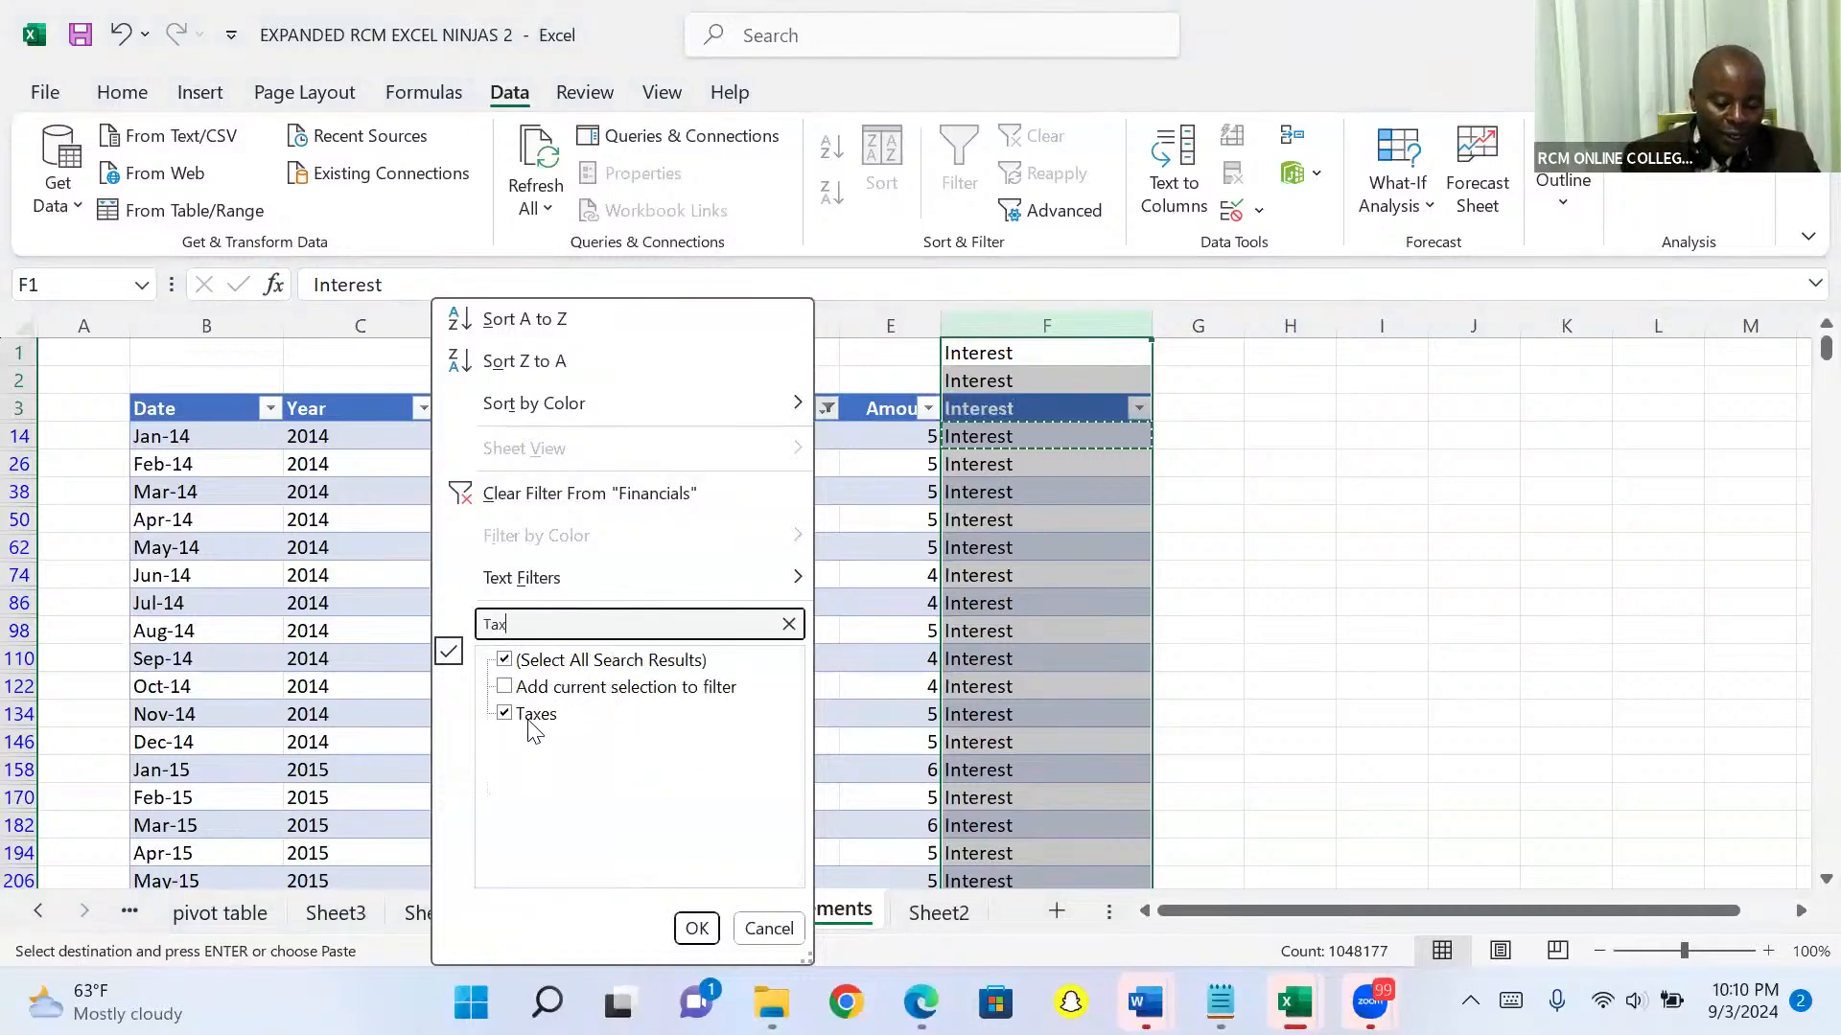
click(697, 928)
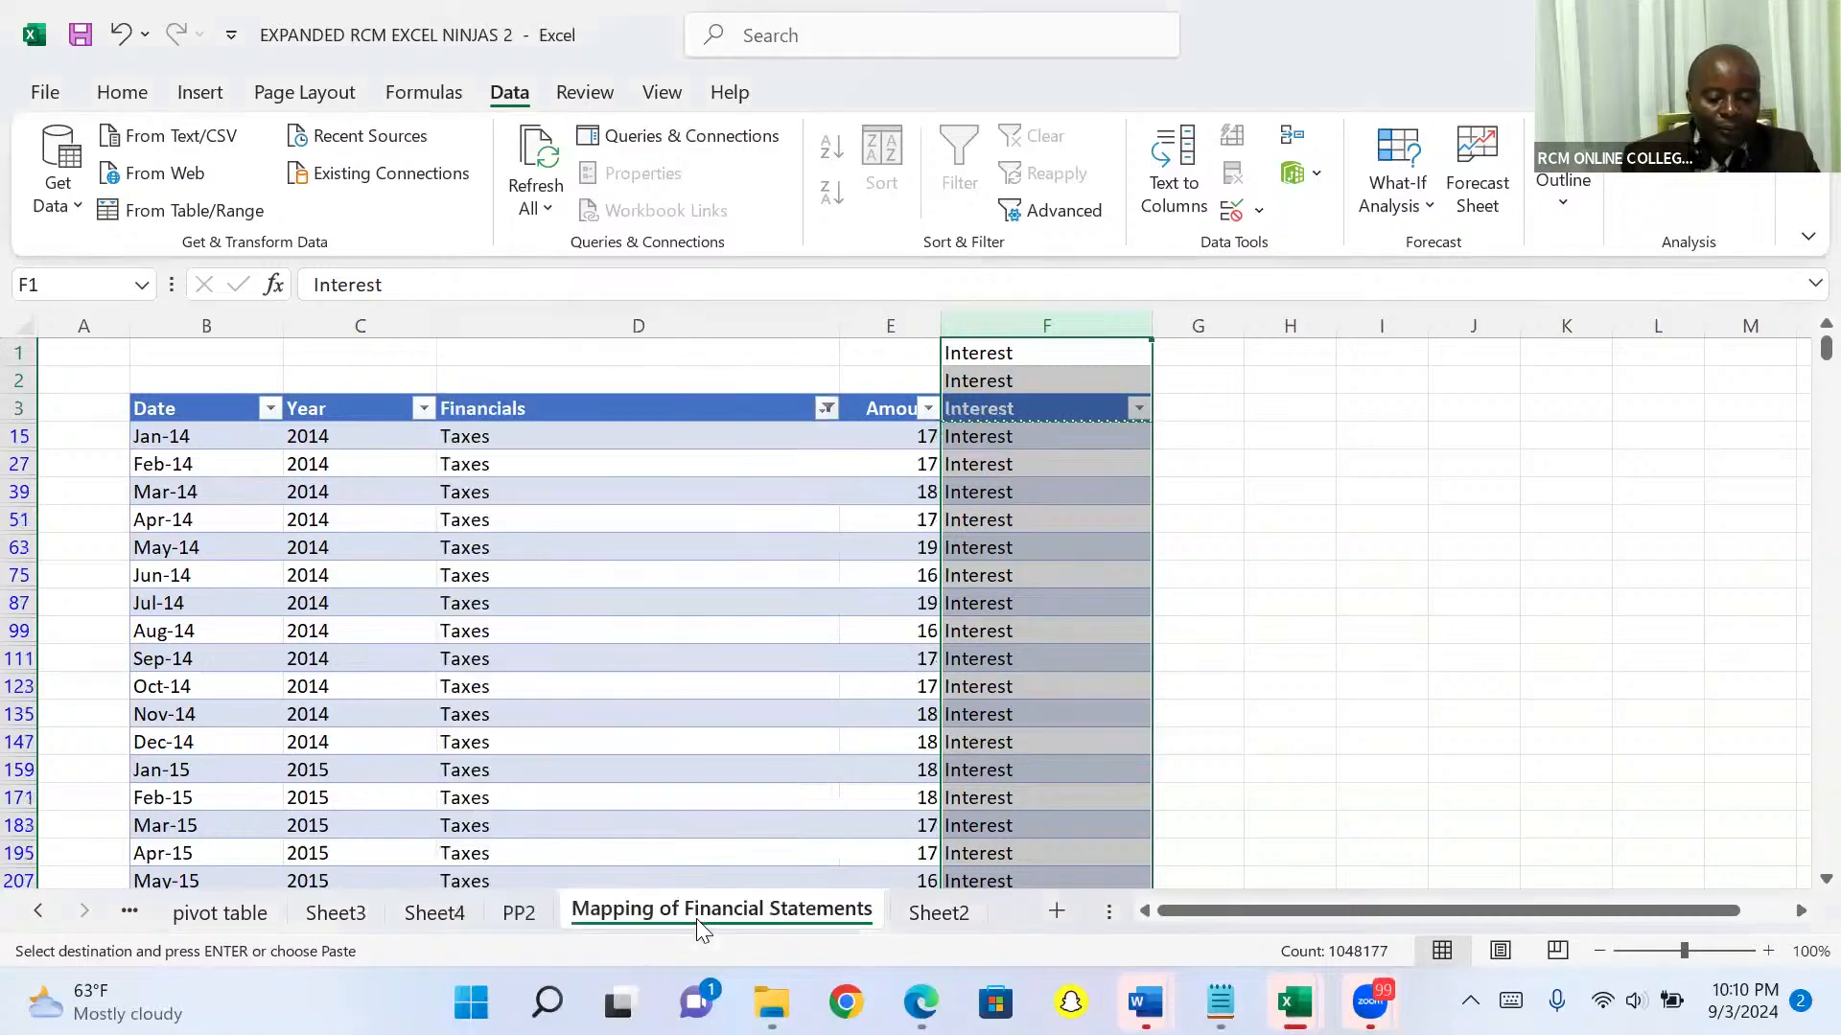
Enter Tax in F15 as the category of the first filtered row and paste it over the whole of column F
click(966, 438)
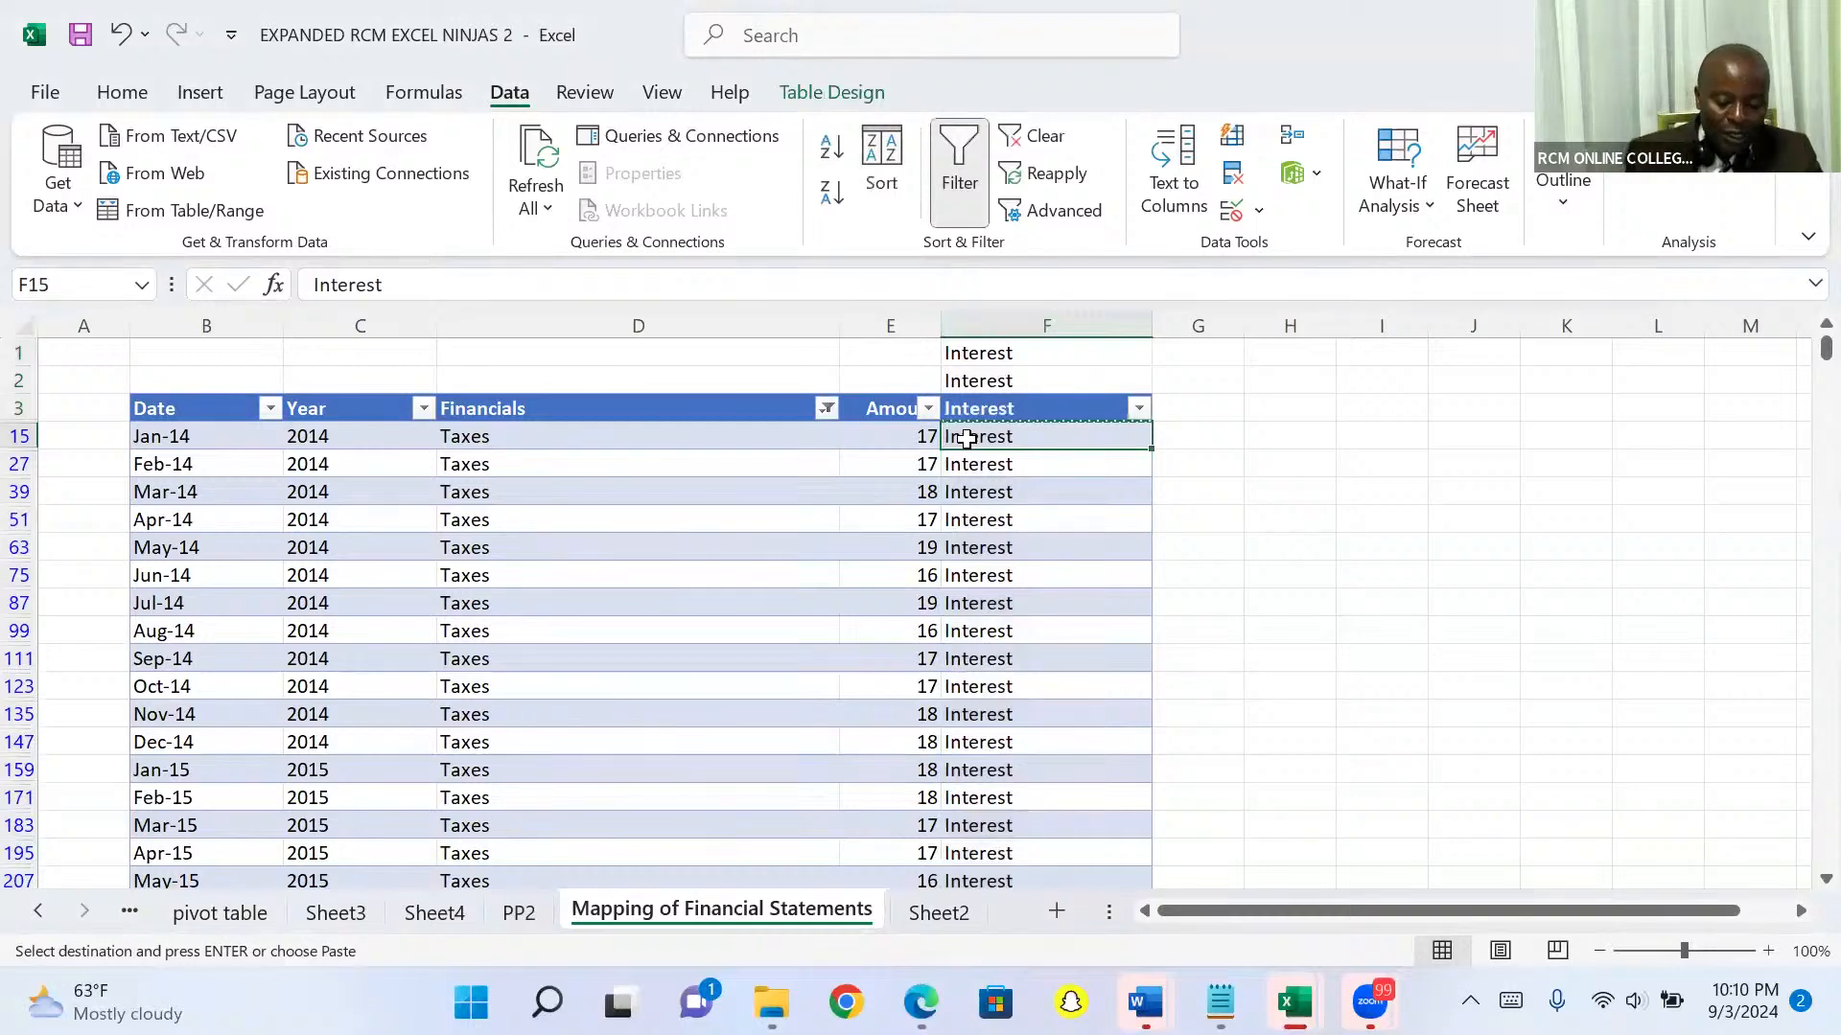
text(Tax)
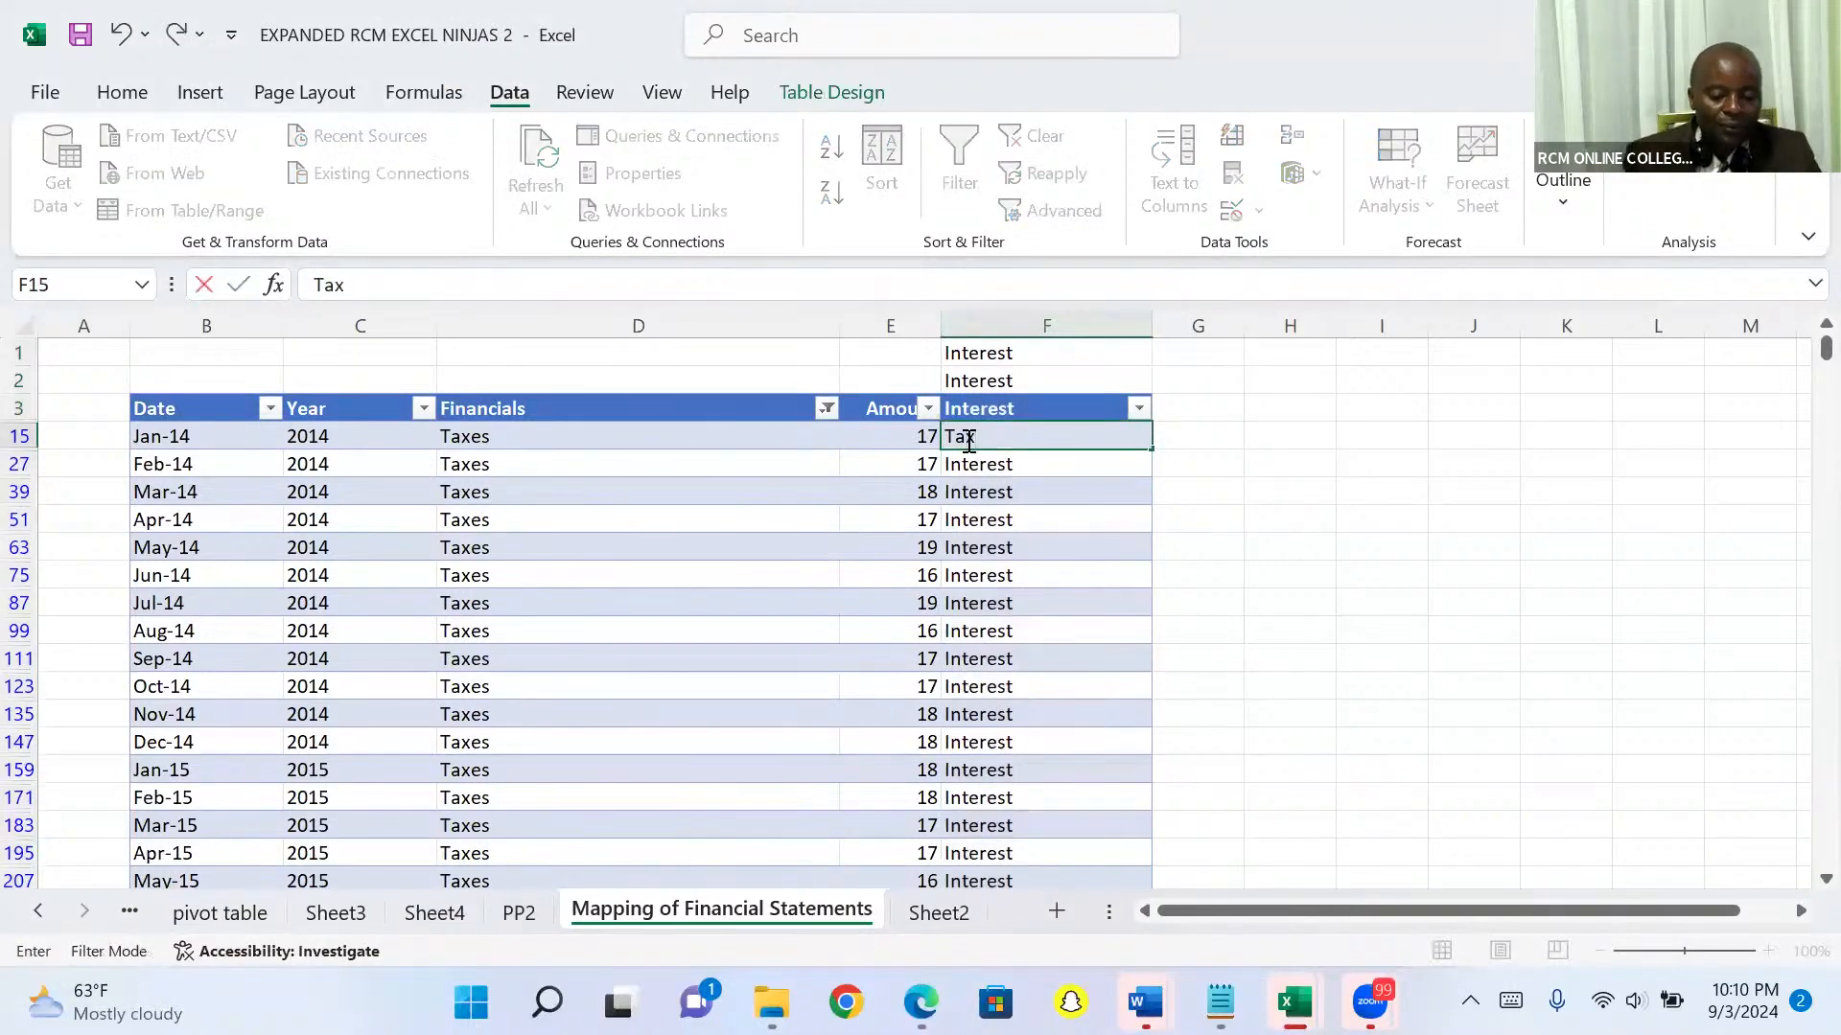
key(ctrl+Return)
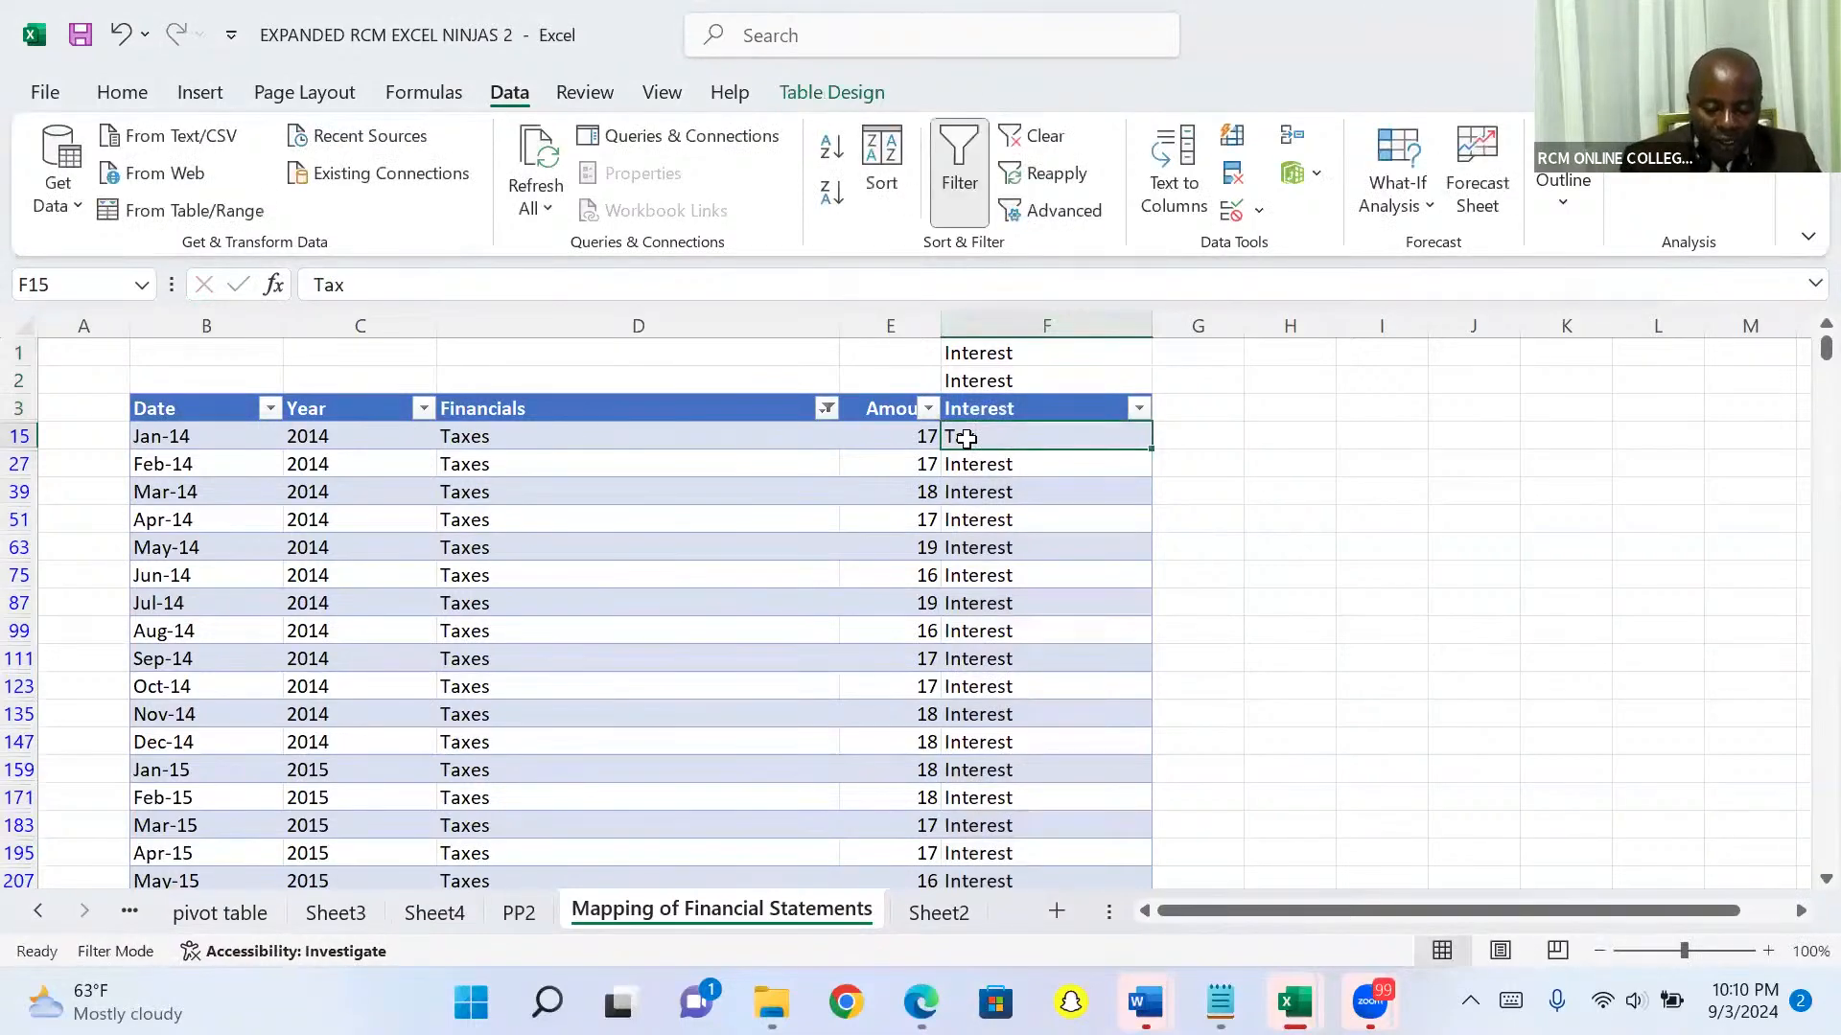
key(ctrl+c)
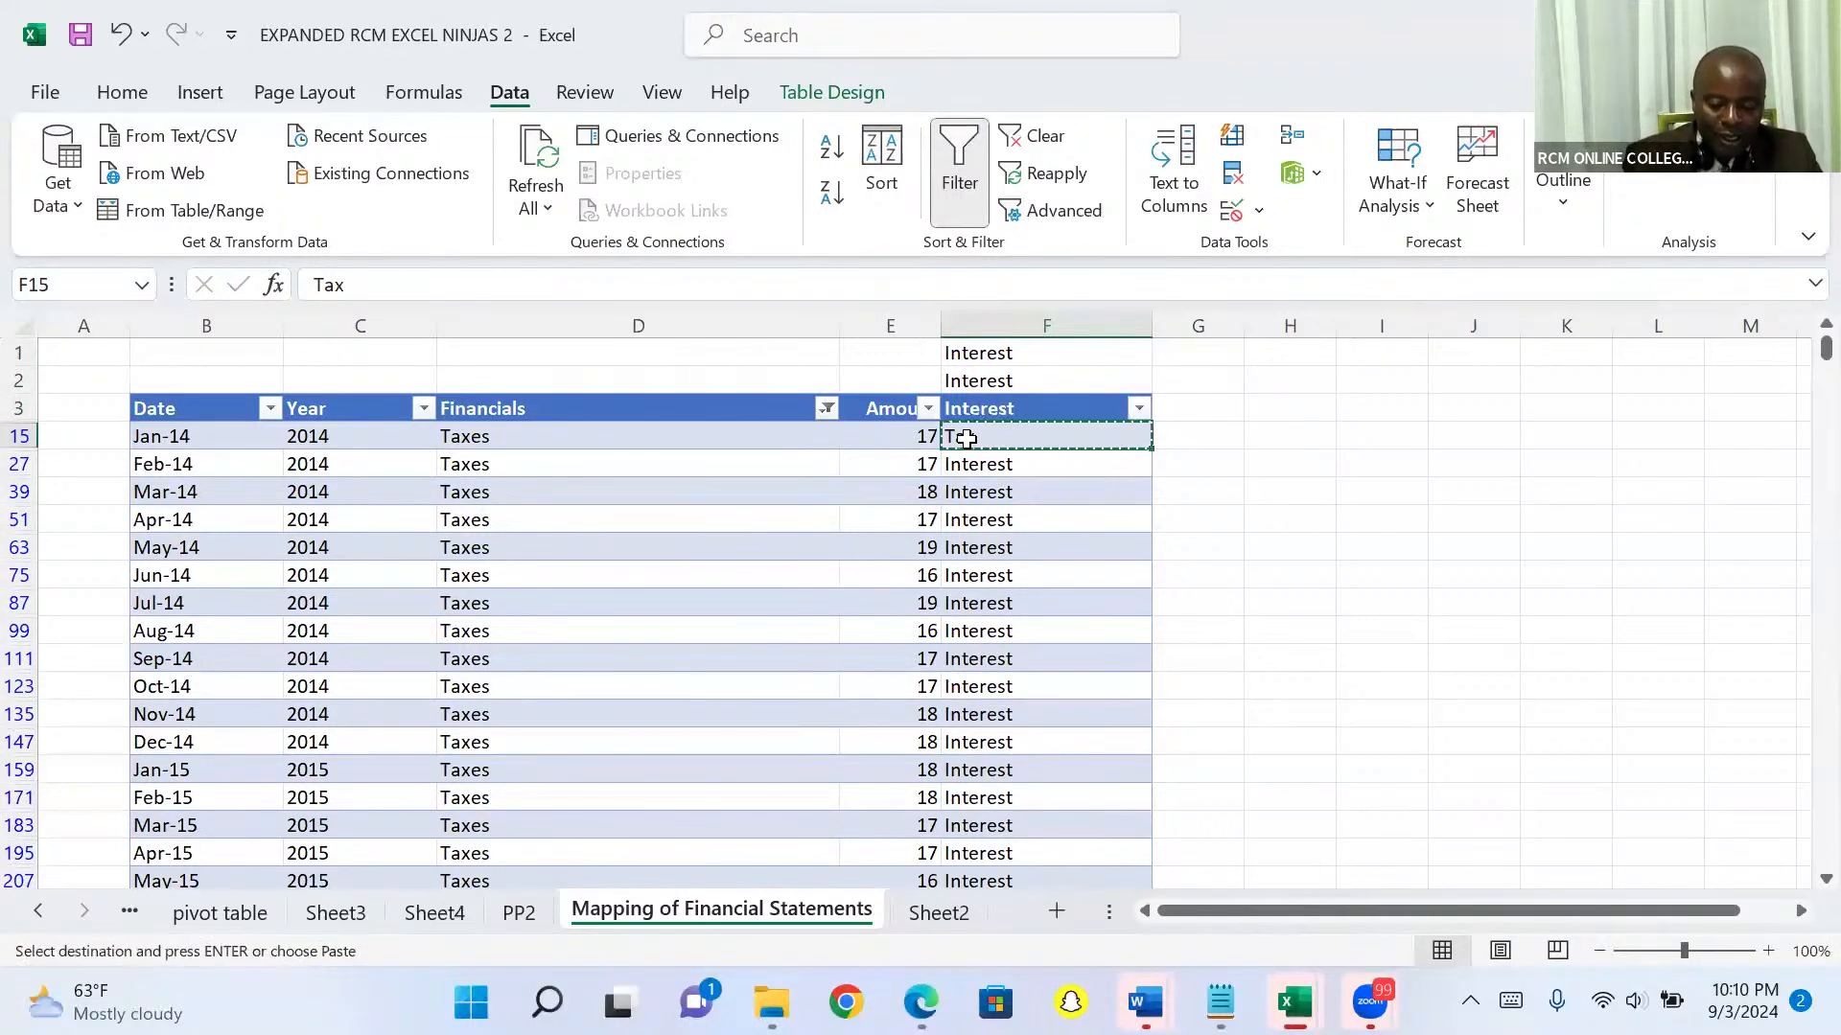
click(1044, 325)
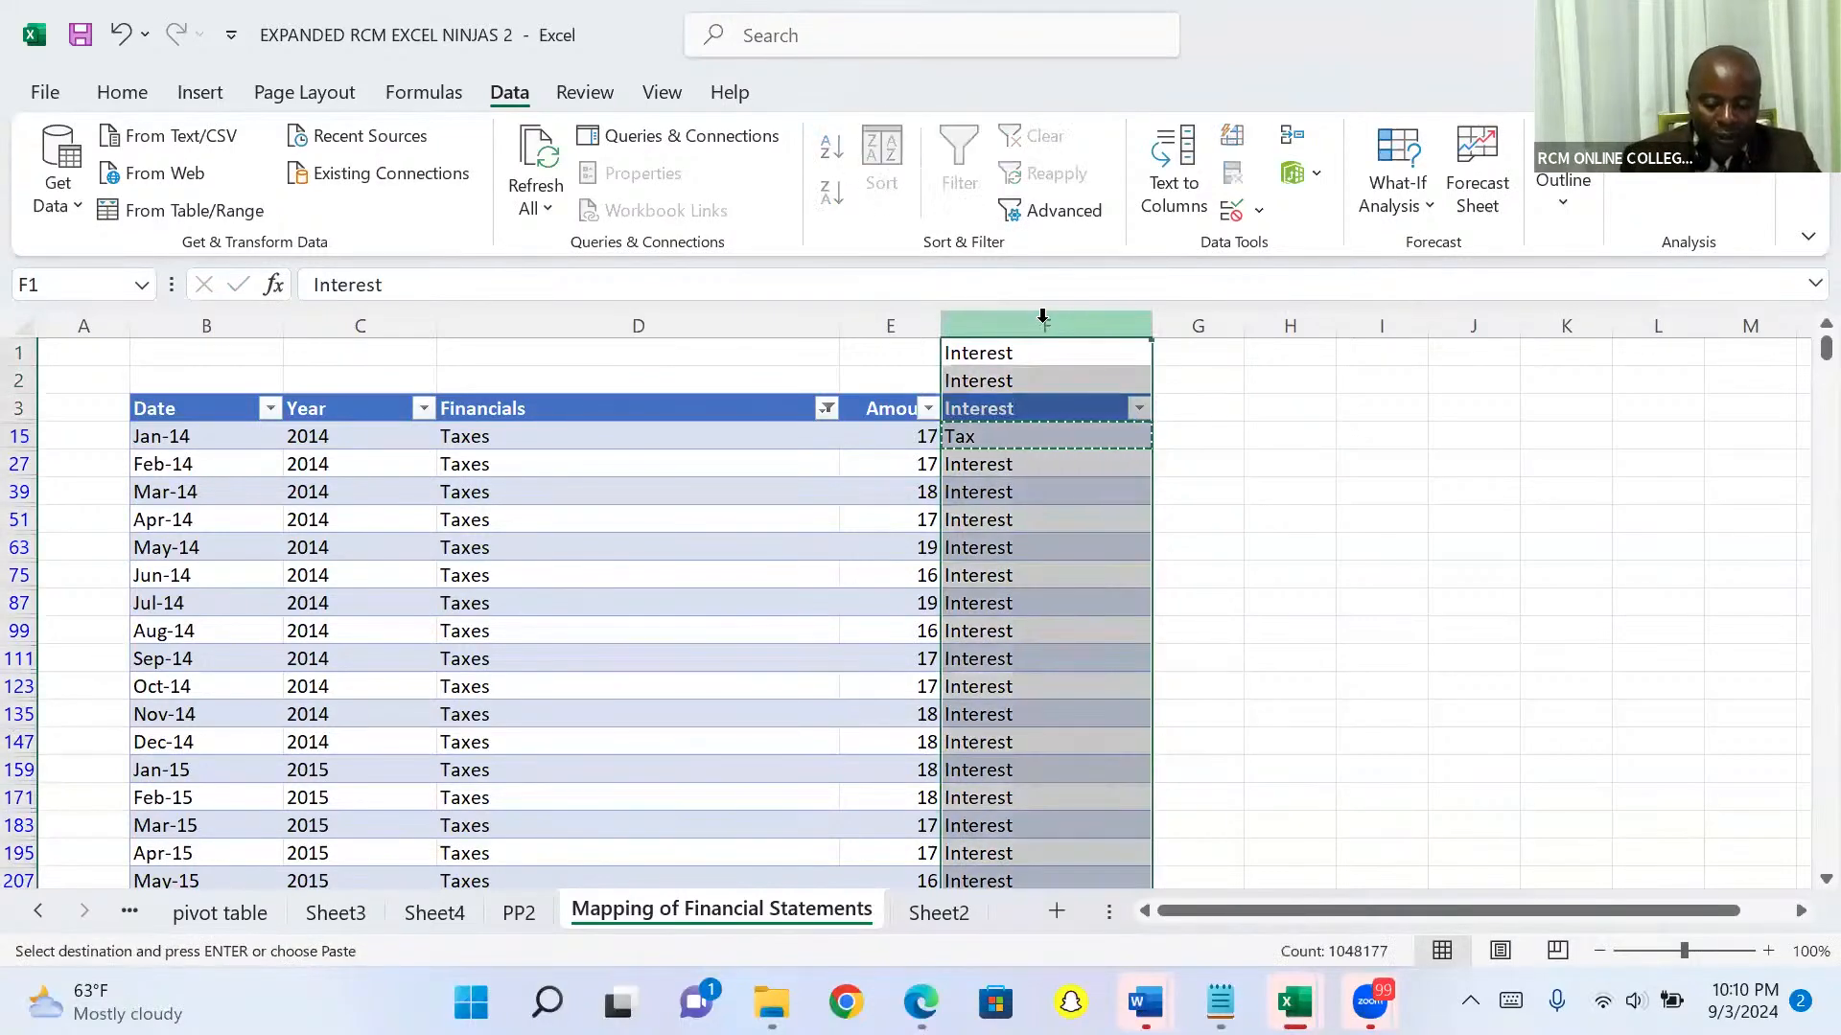
key(ctrl+v)
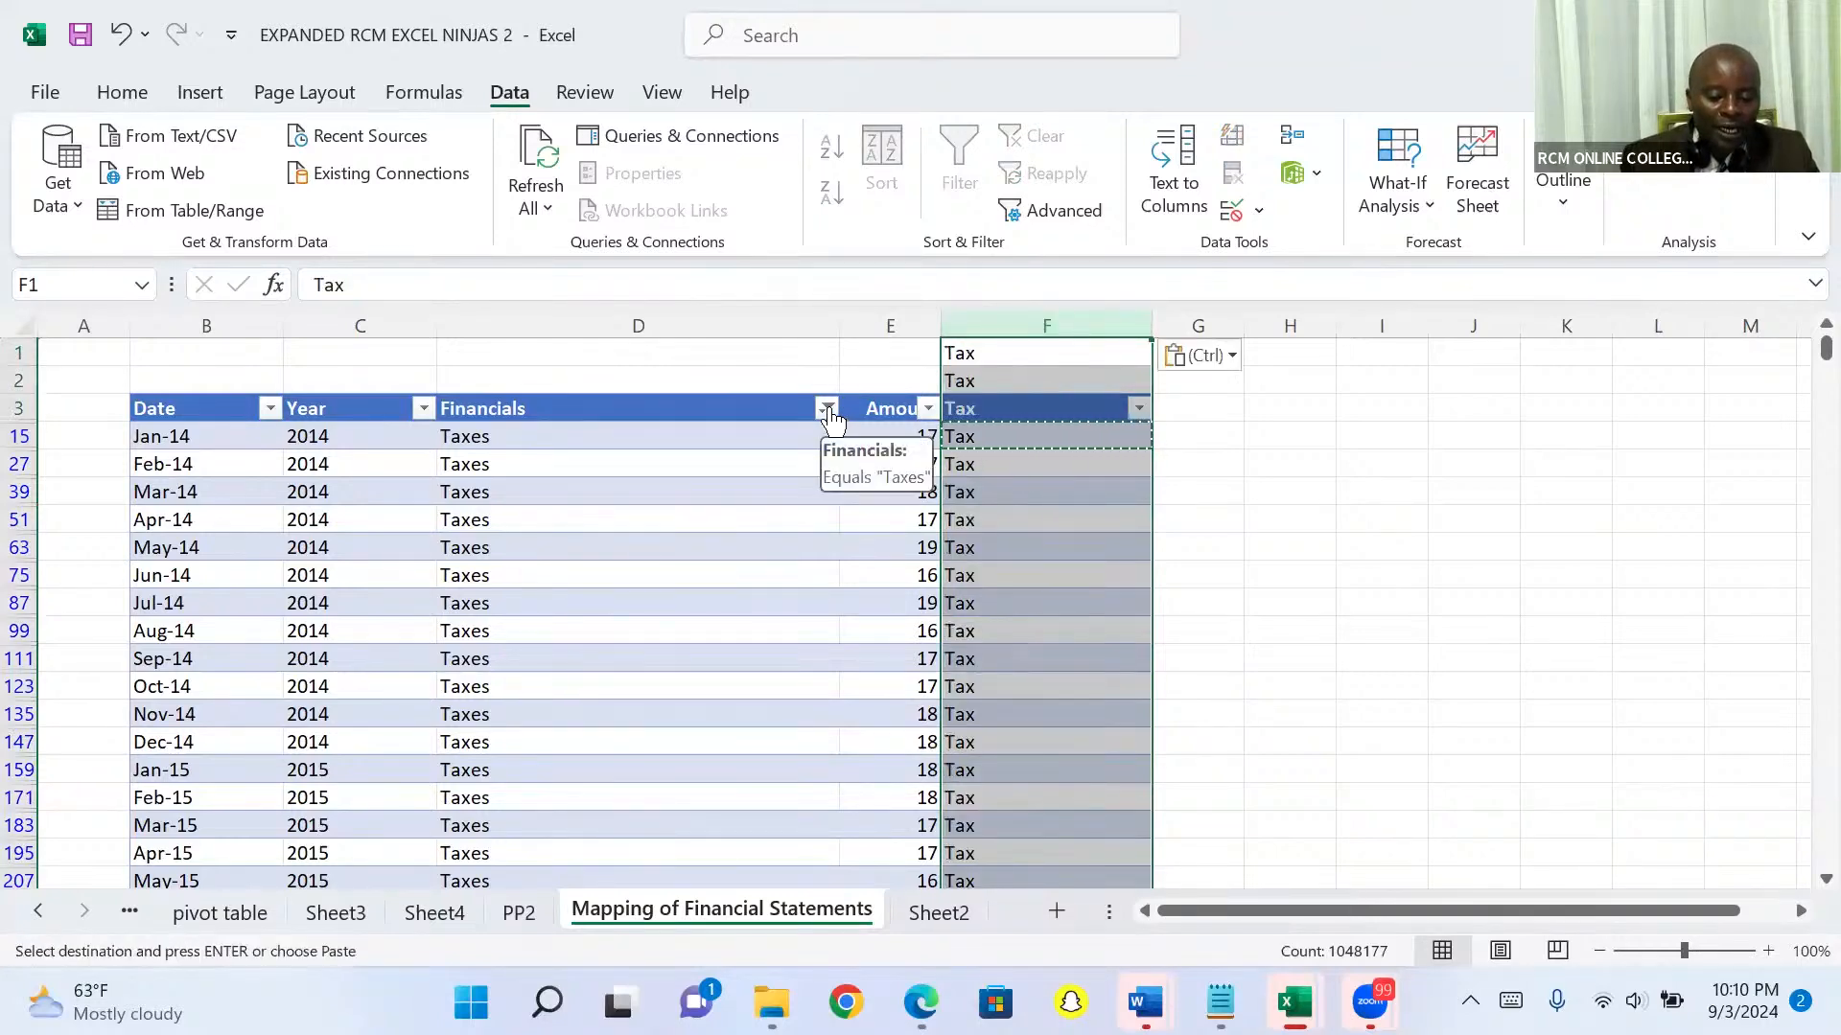
Clear the filter from the Financials column to show every line item again
click(829, 408)
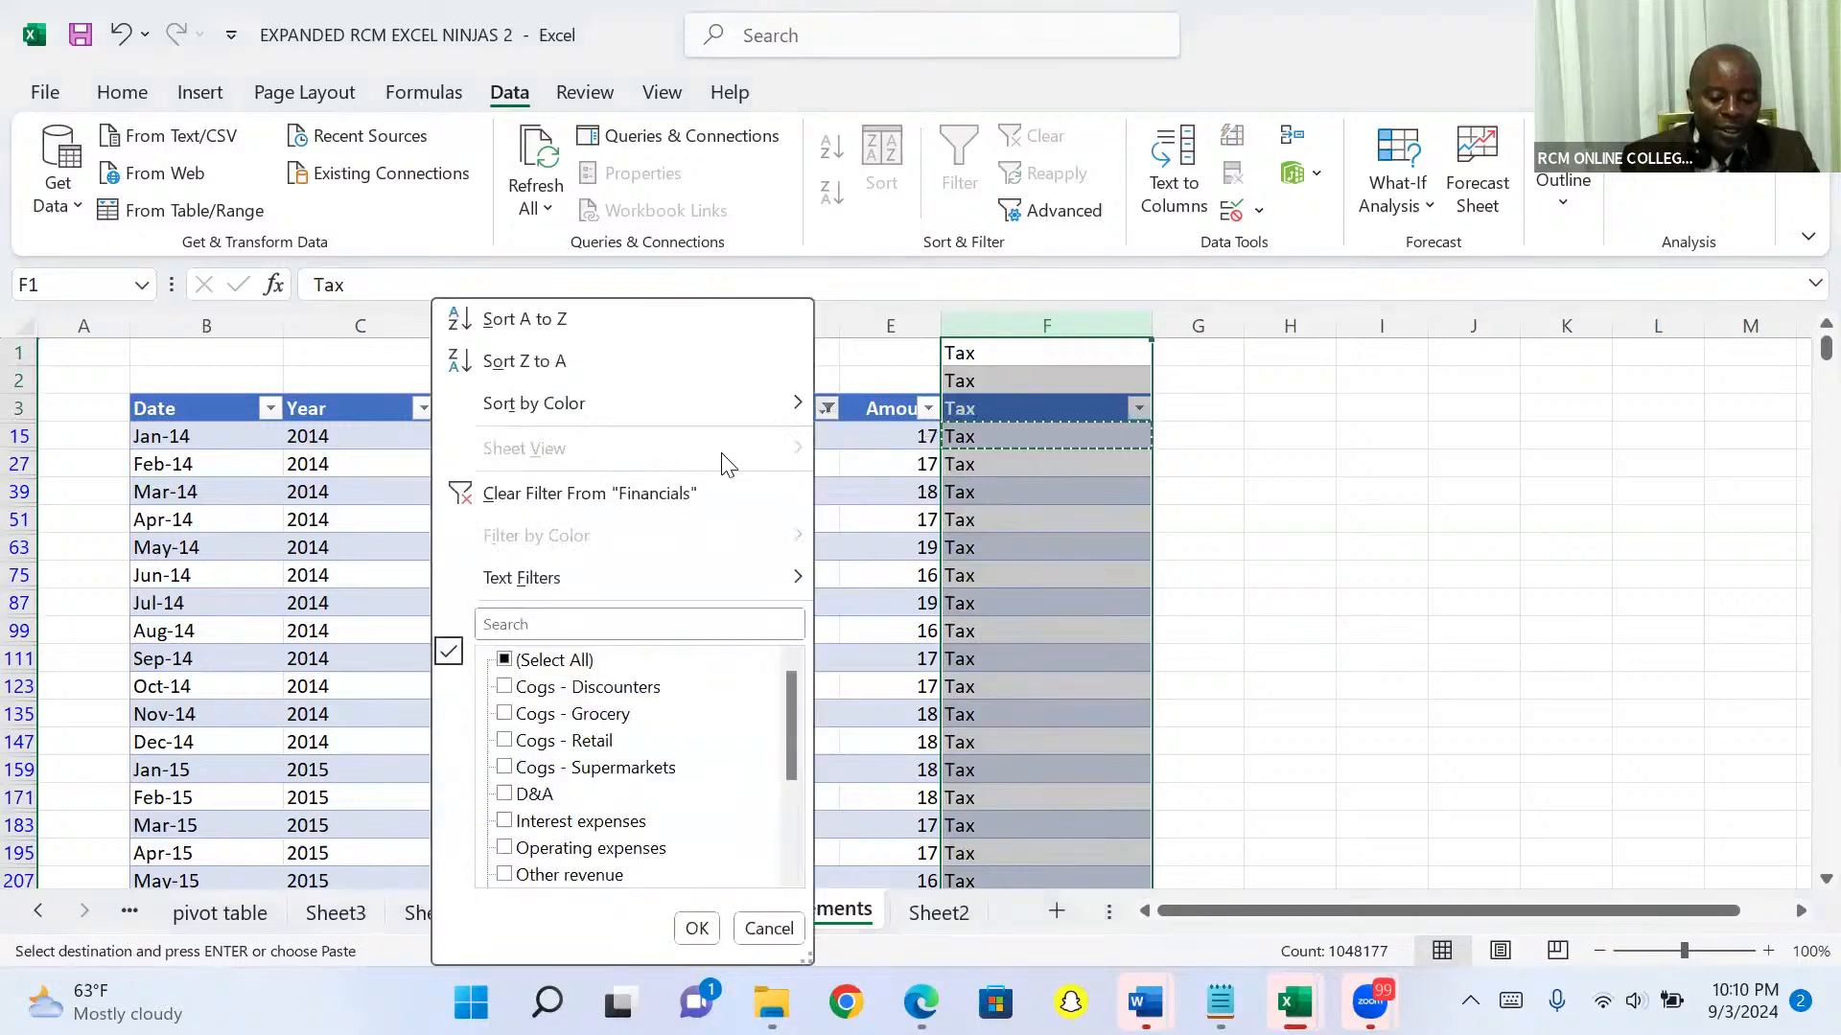
click(594, 495)
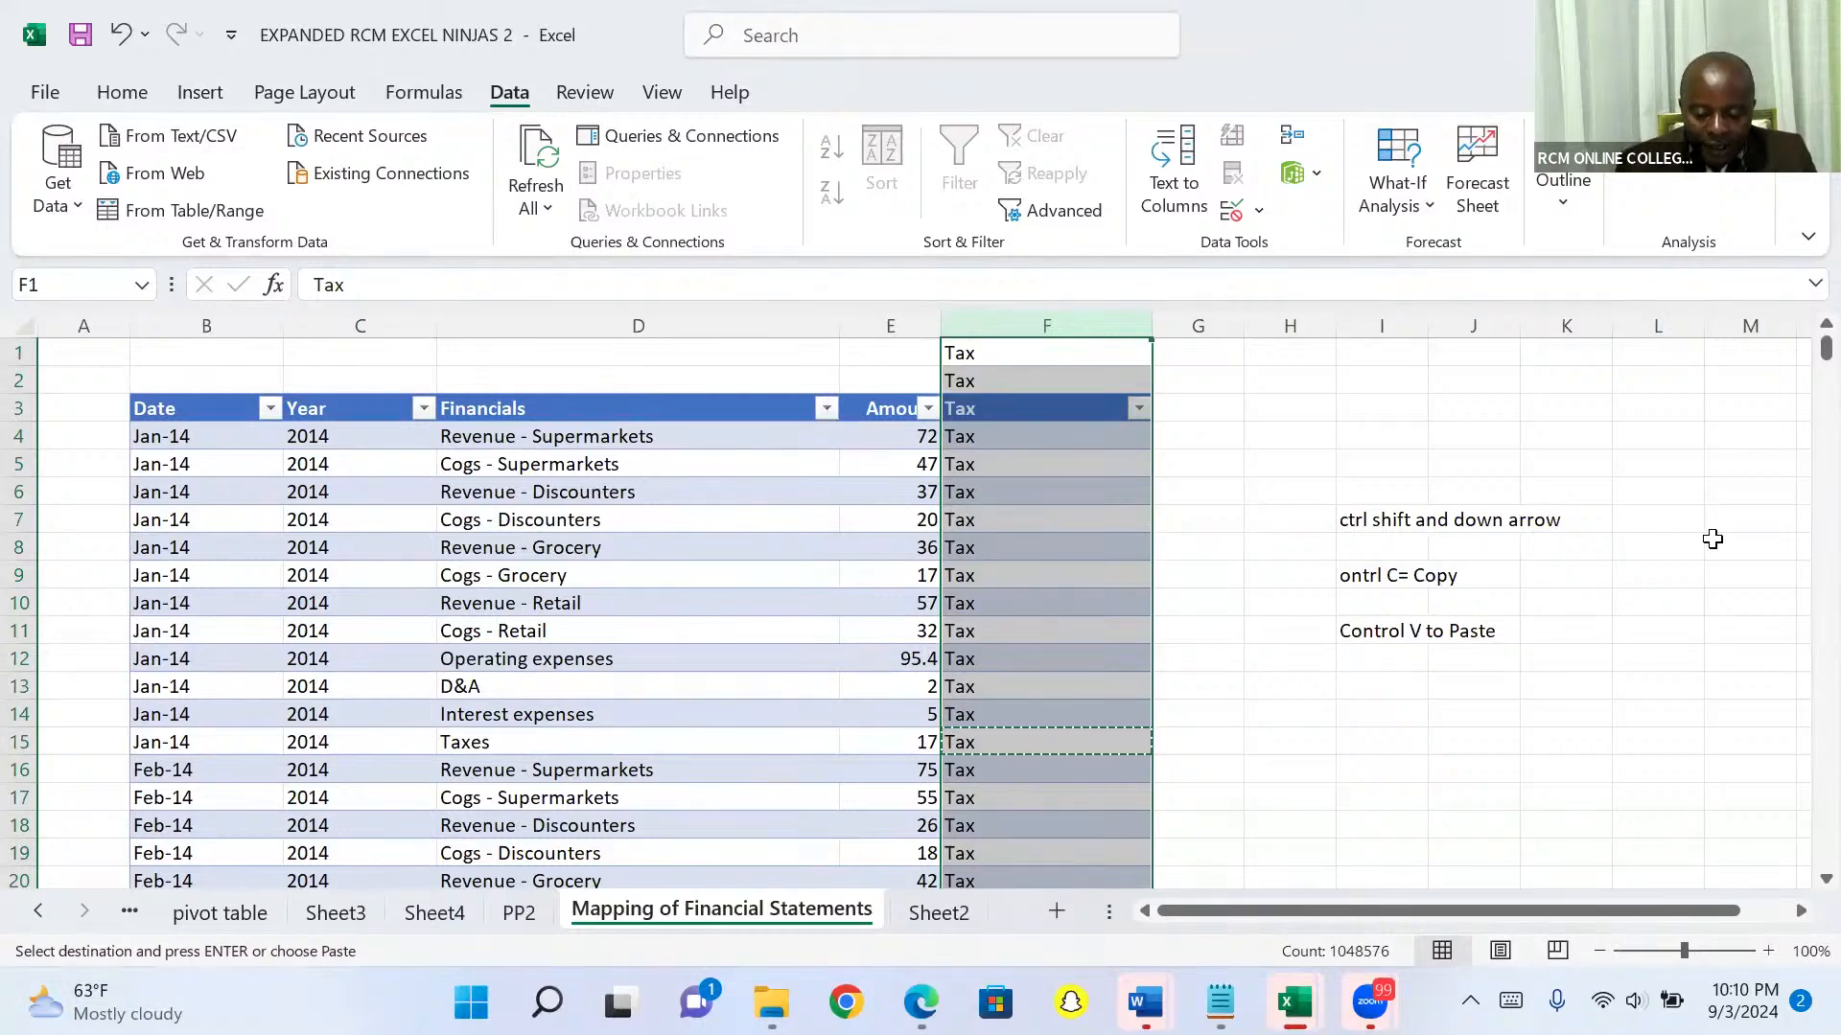
drag(1800, 371, 1795, 237)
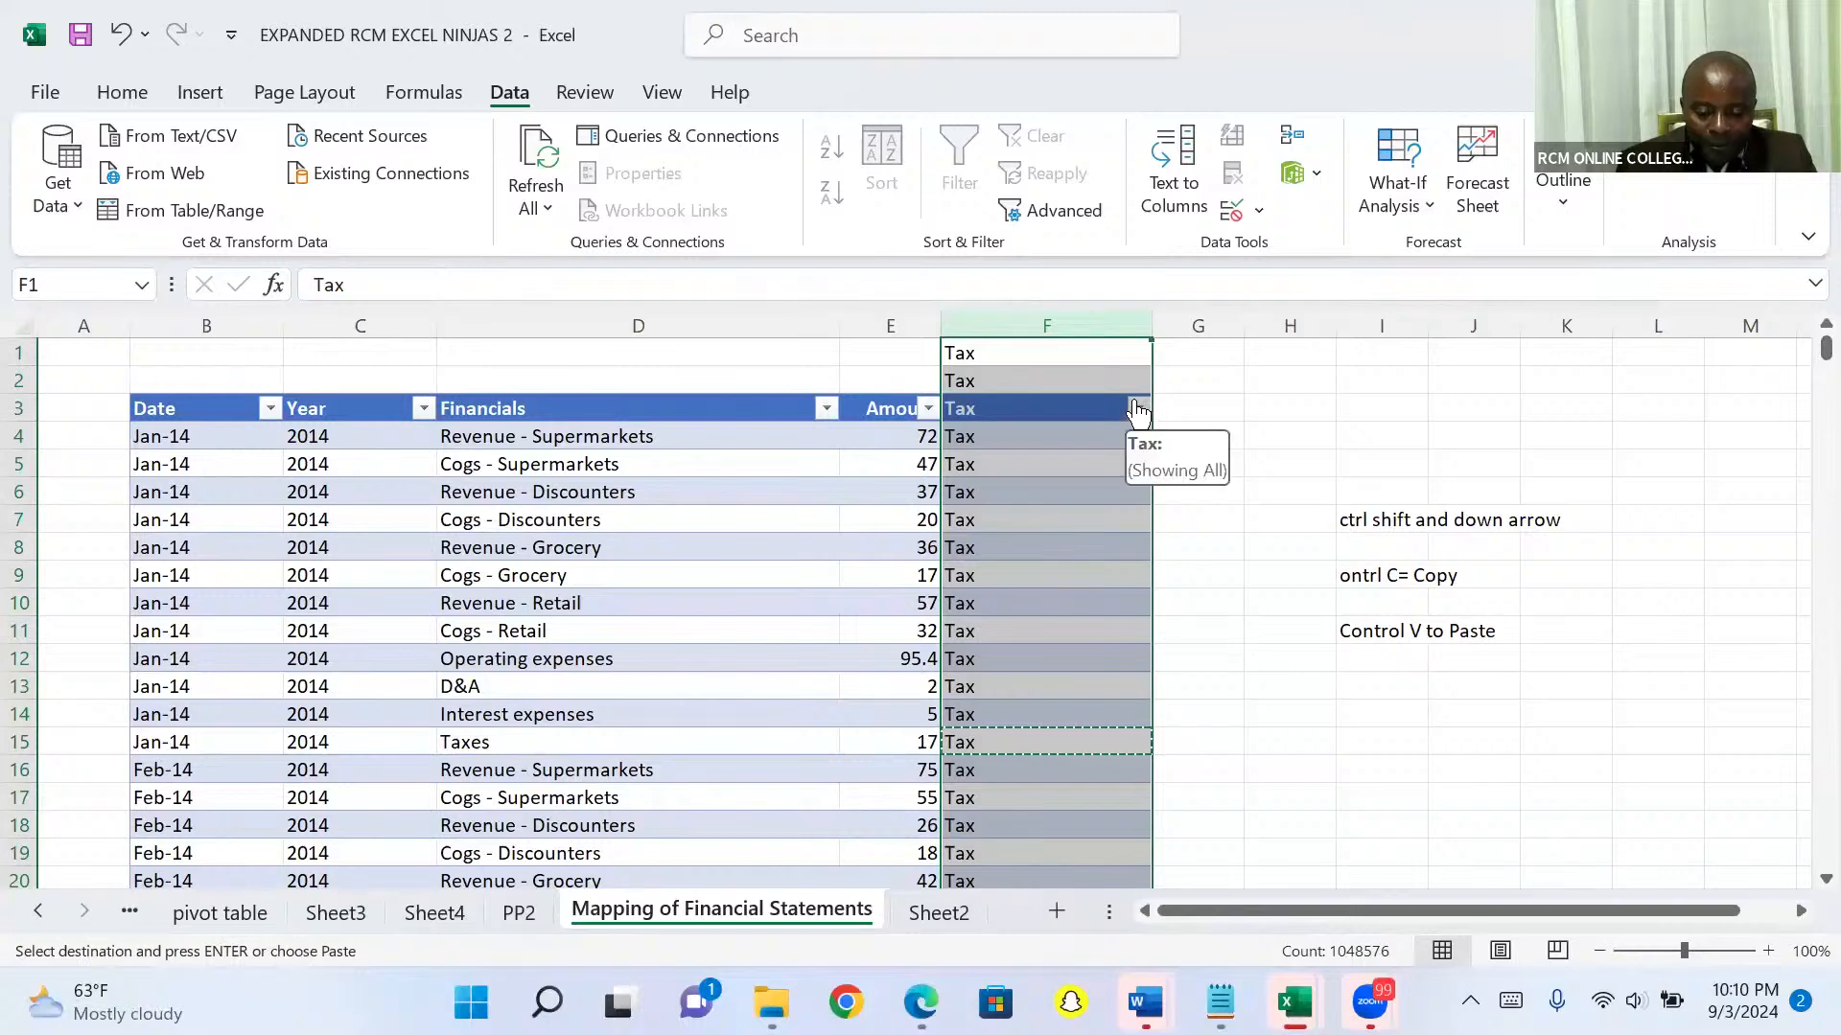
click(1137, 408)
click(1265, 414)
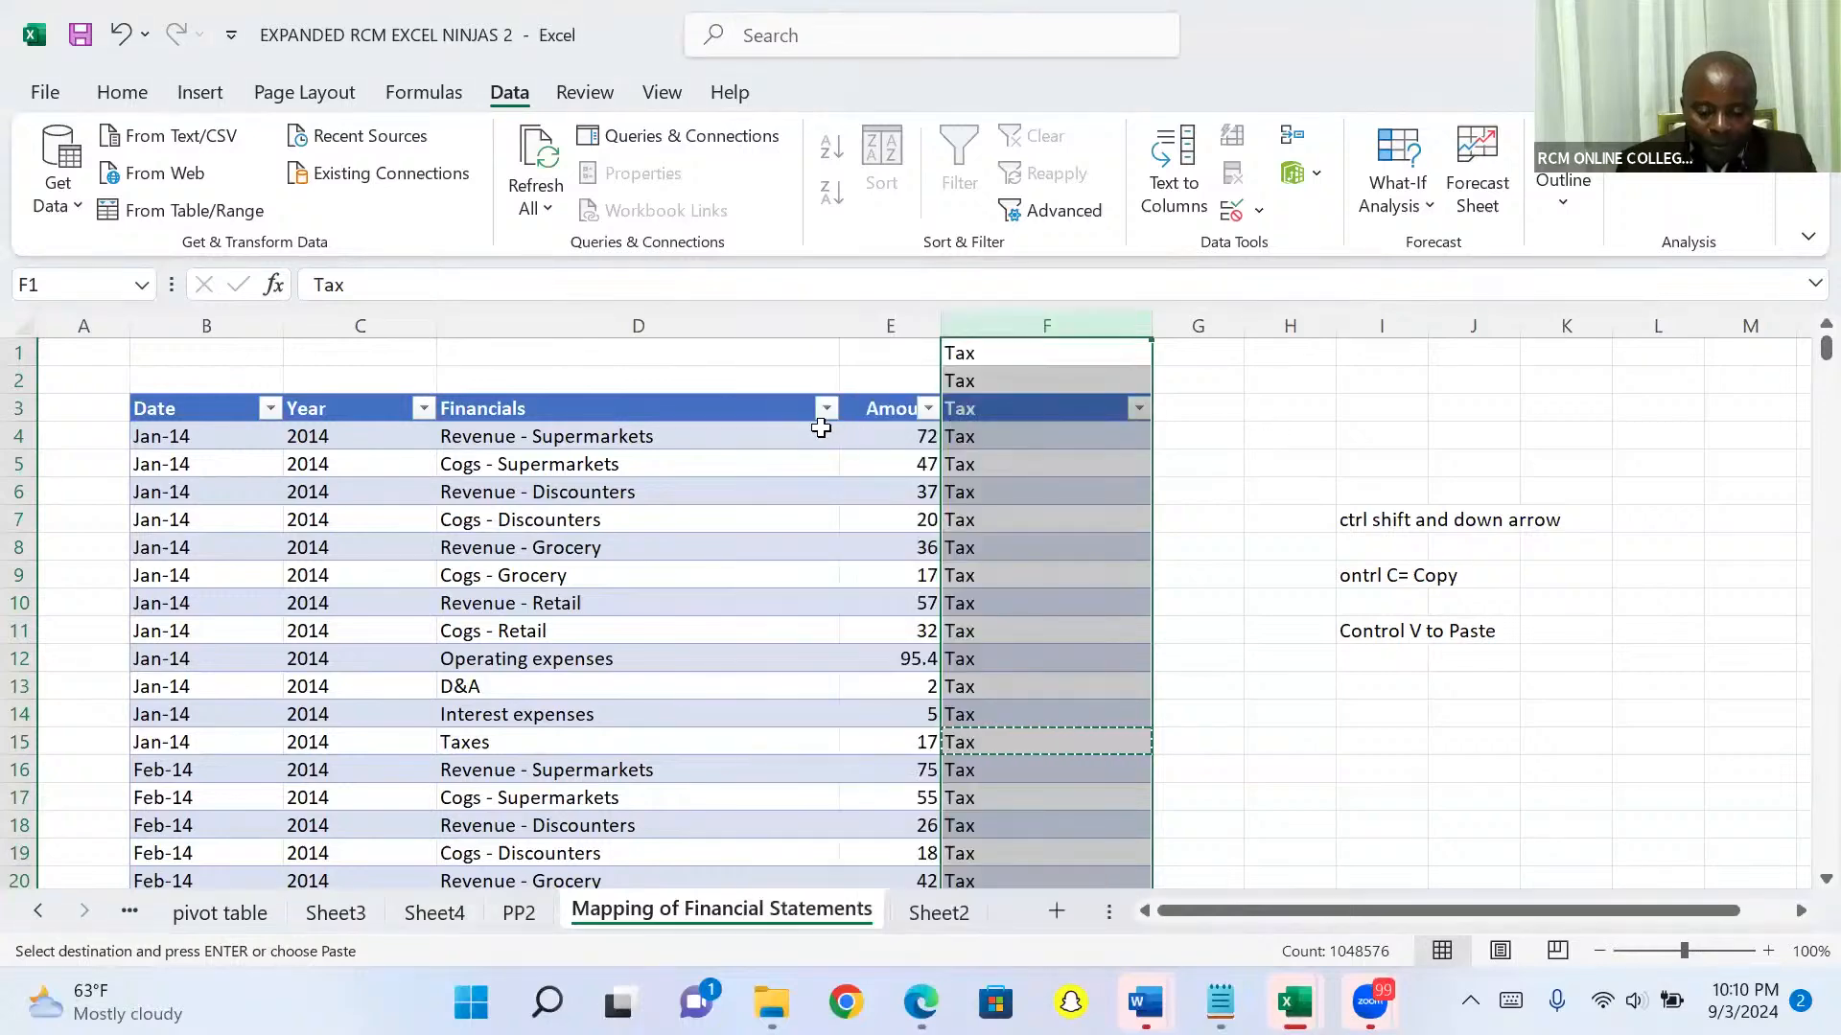
click(829, 411)
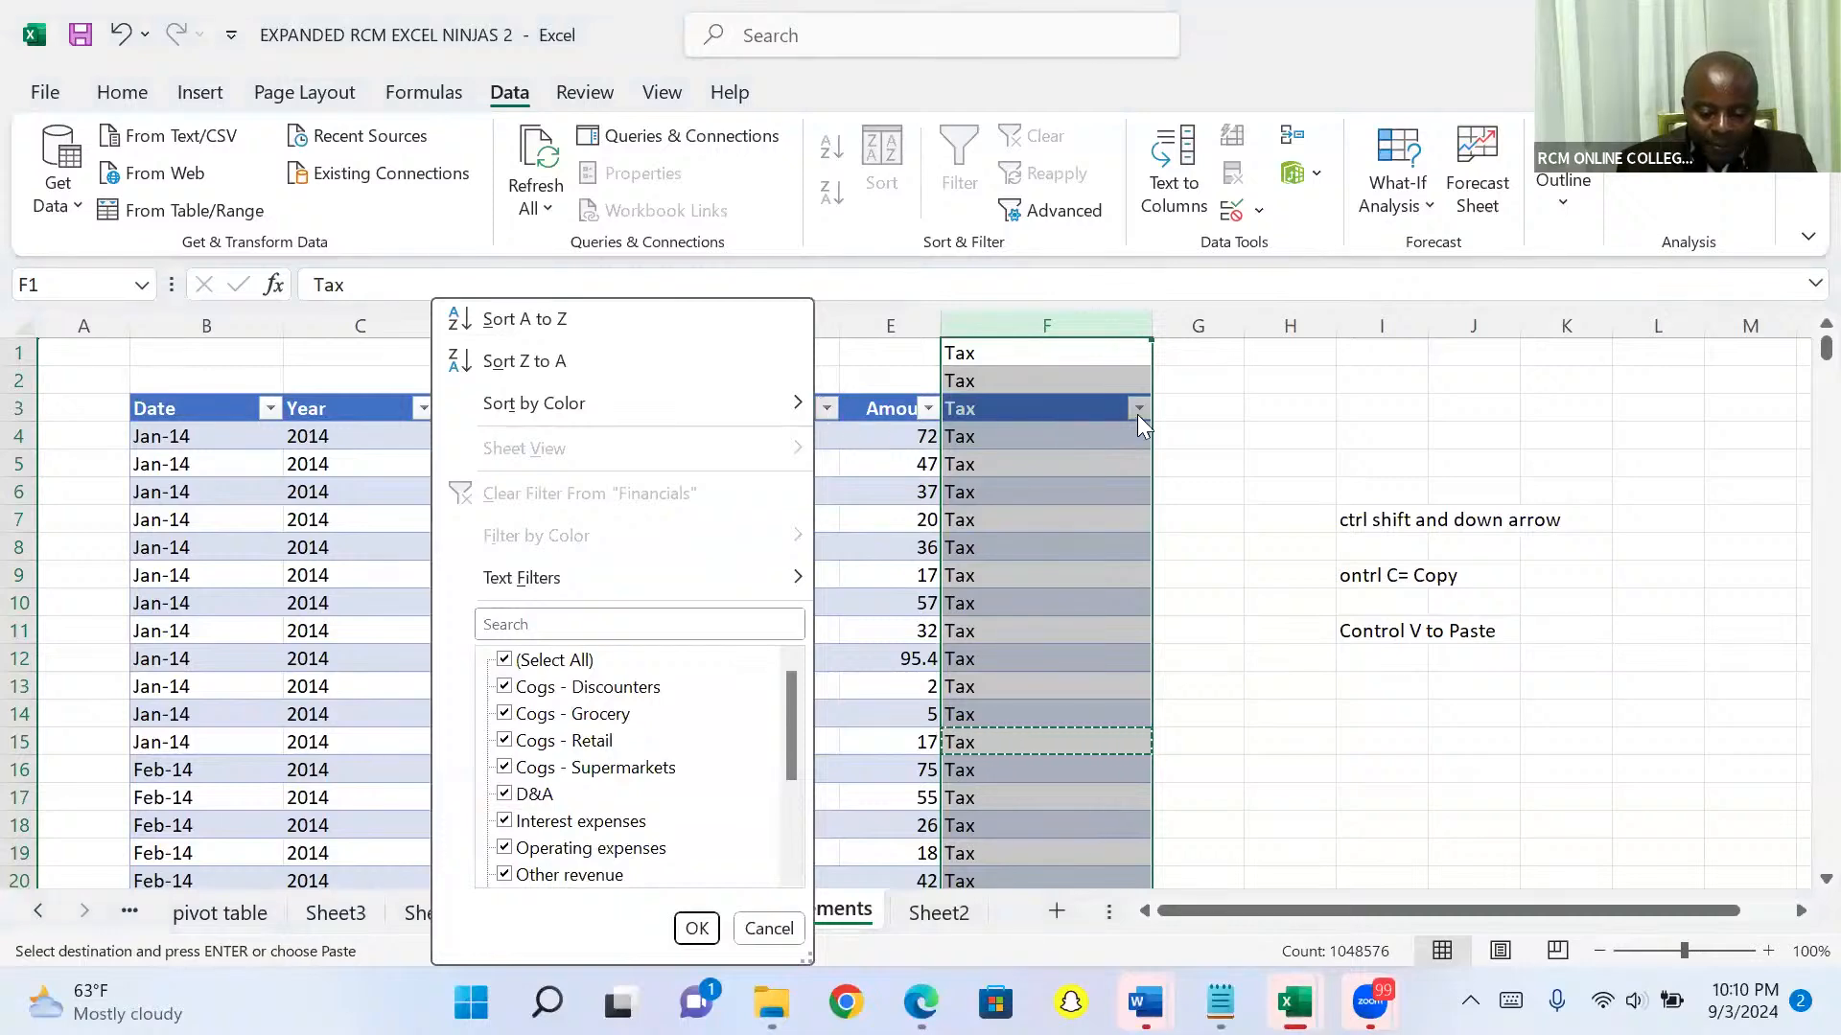
click(1338, 426)
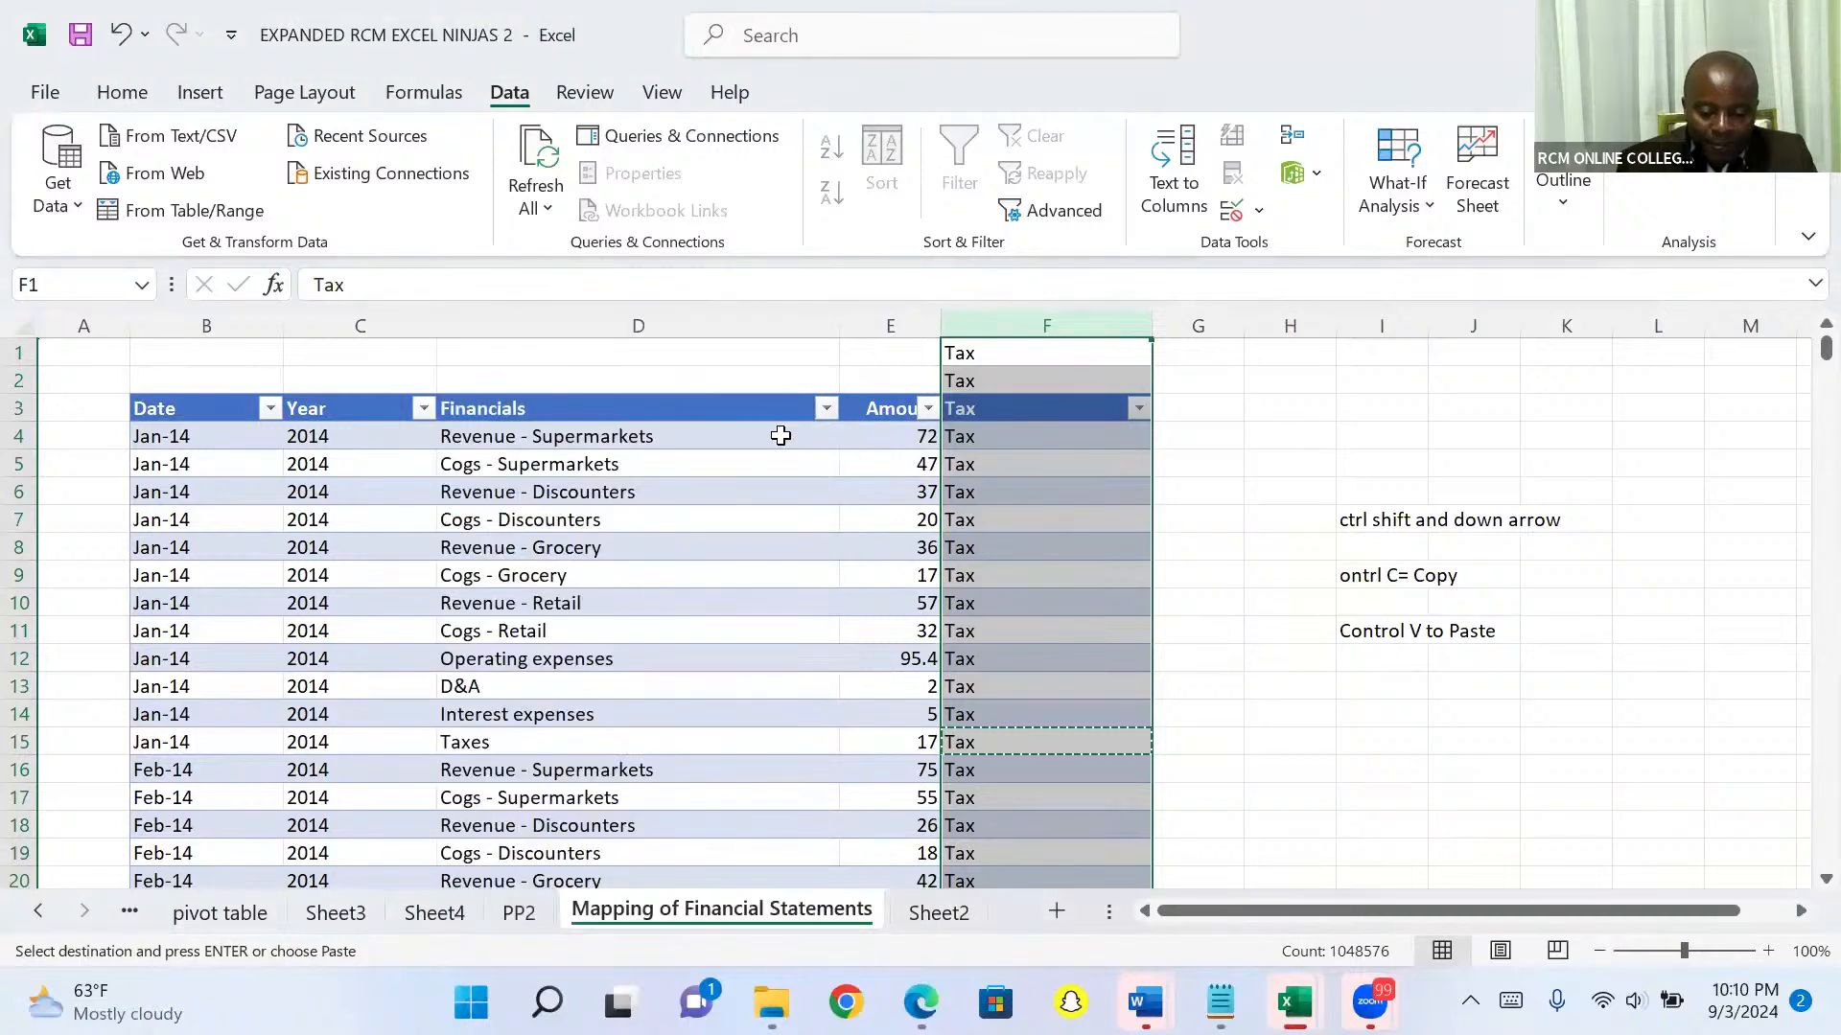
click(773, 436)
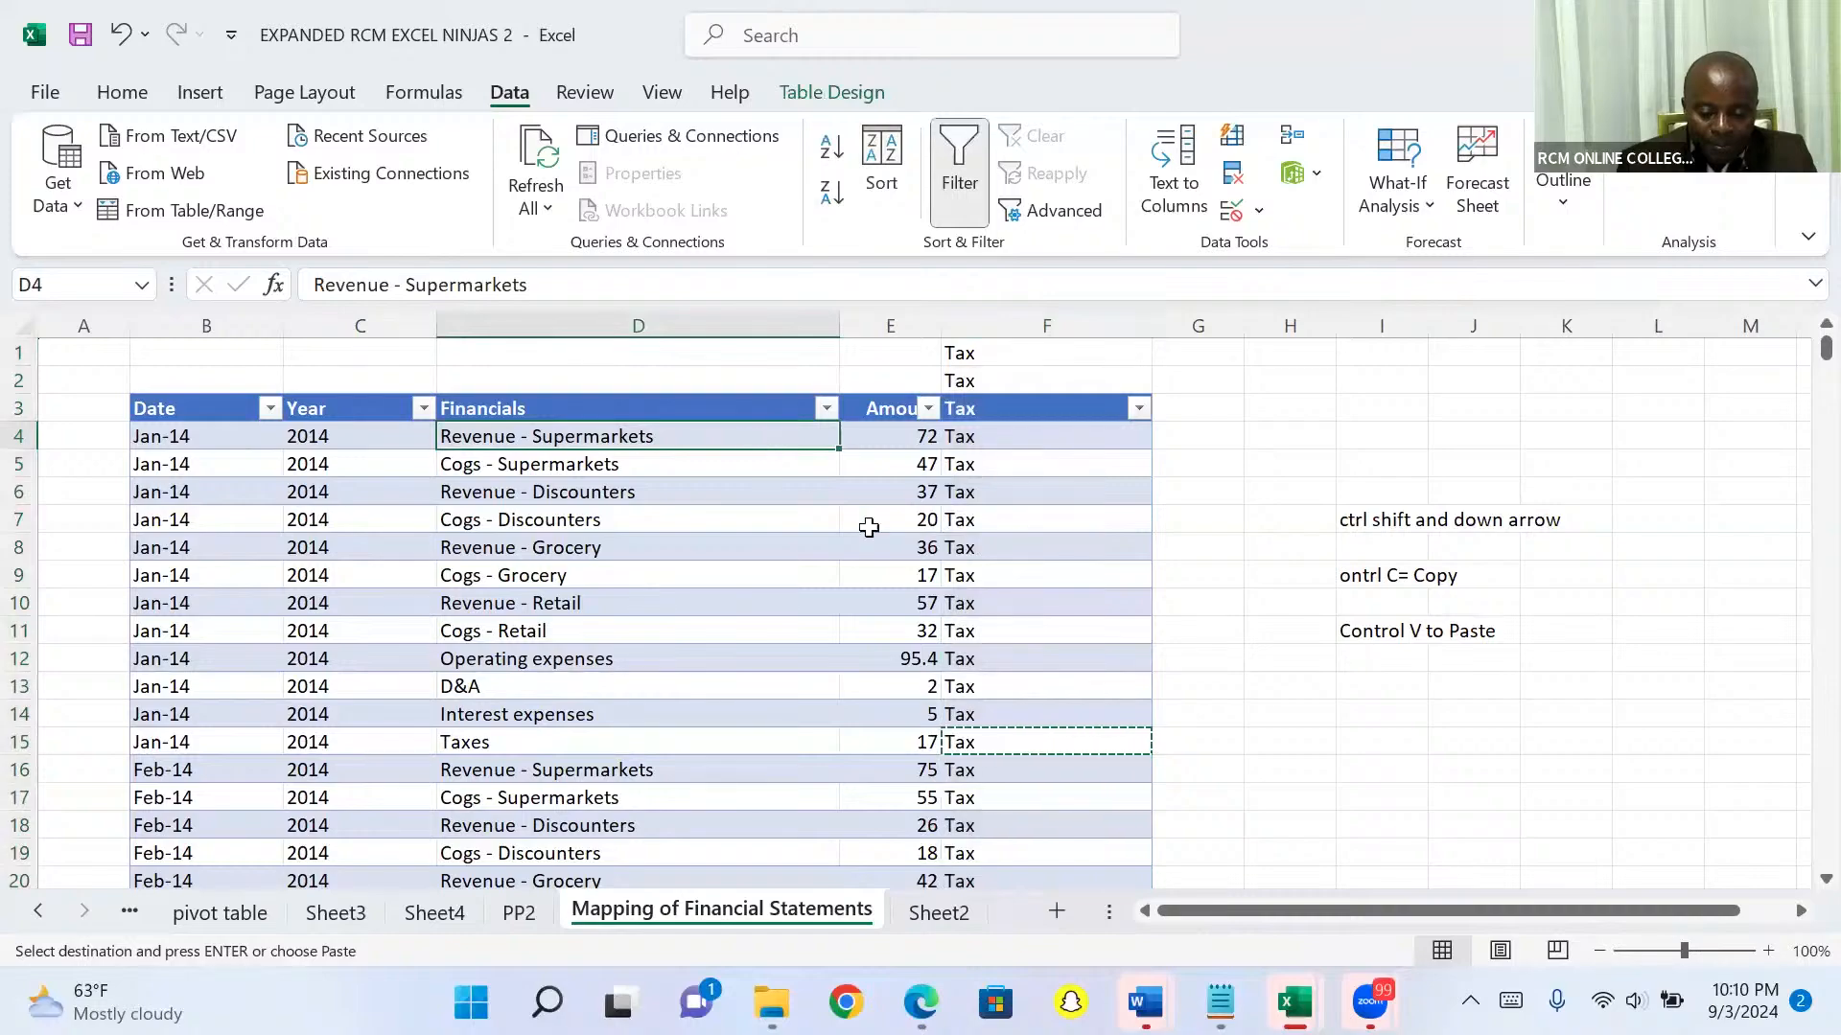